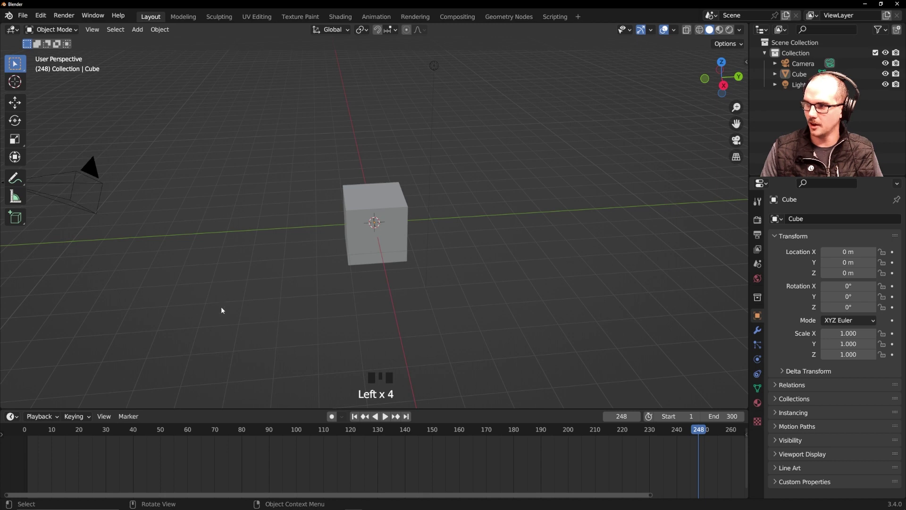
click(358, 343)
right_click(484, 382)
click(363, 375)
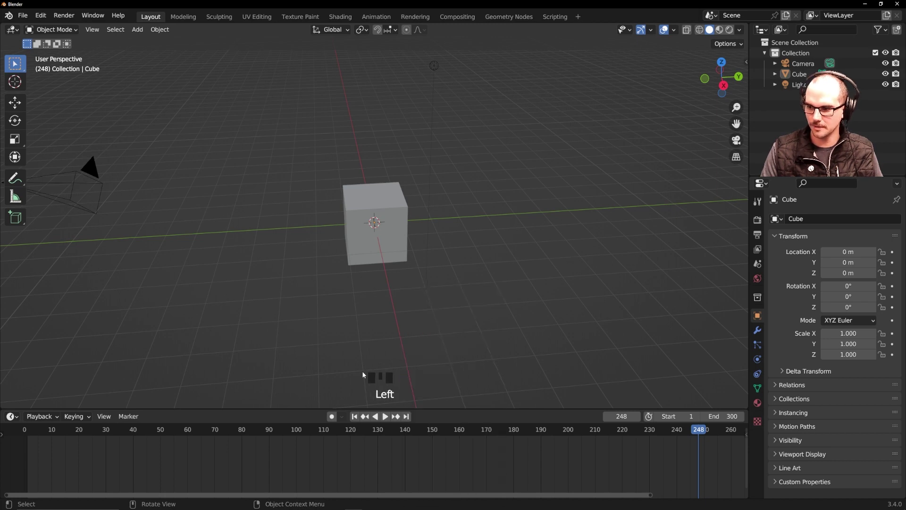
key(w)
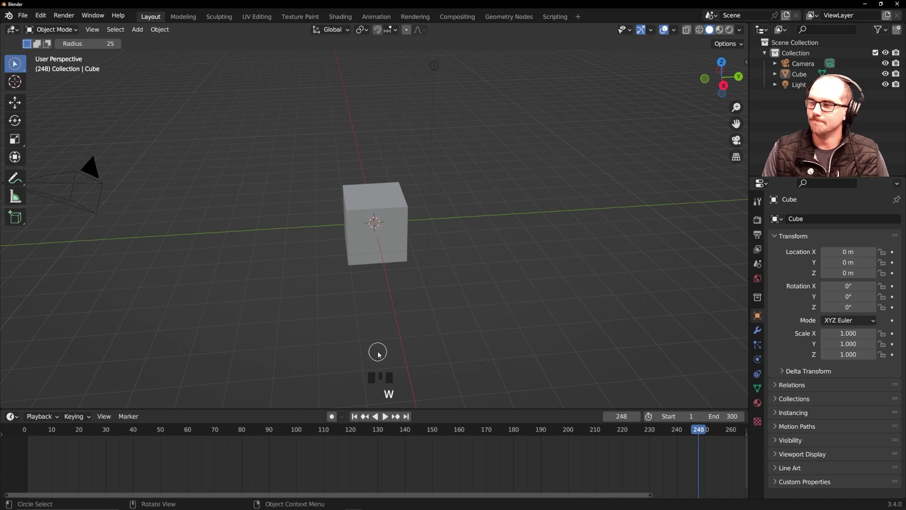
key(w)
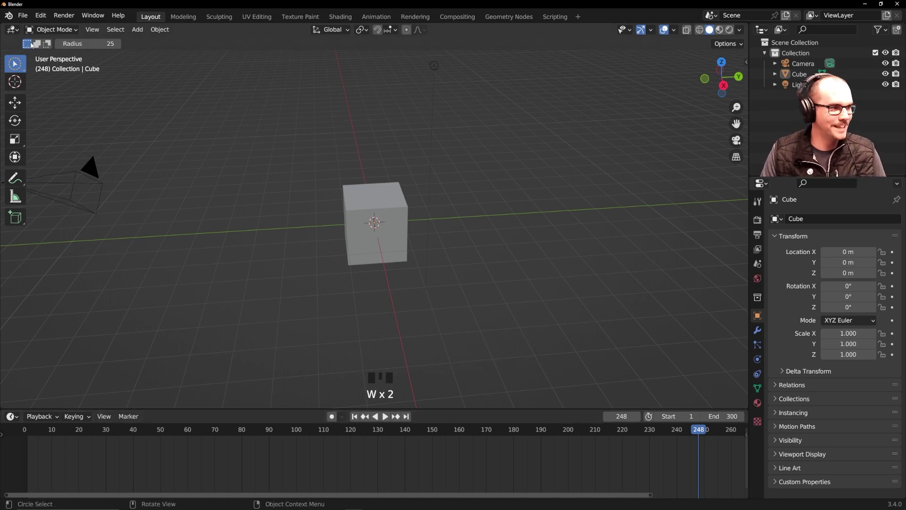
drag(14, 63, 54, 88)
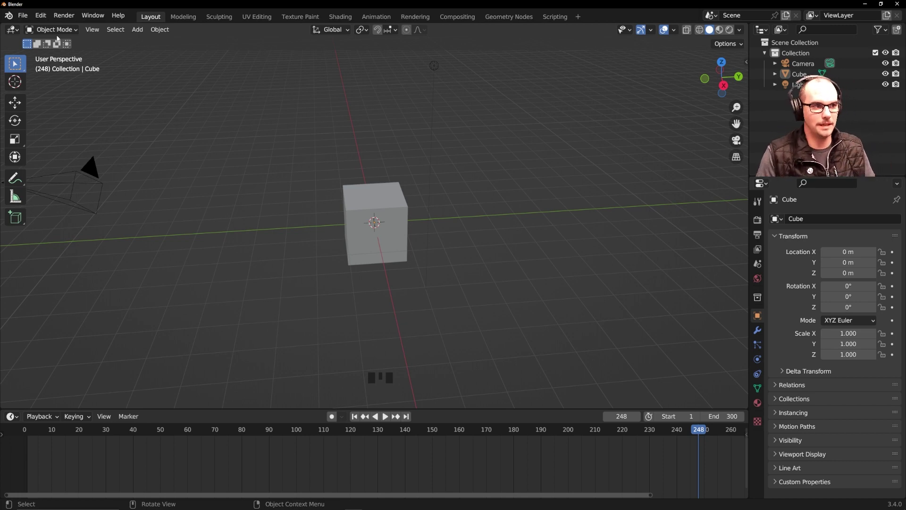
click(149, 18)
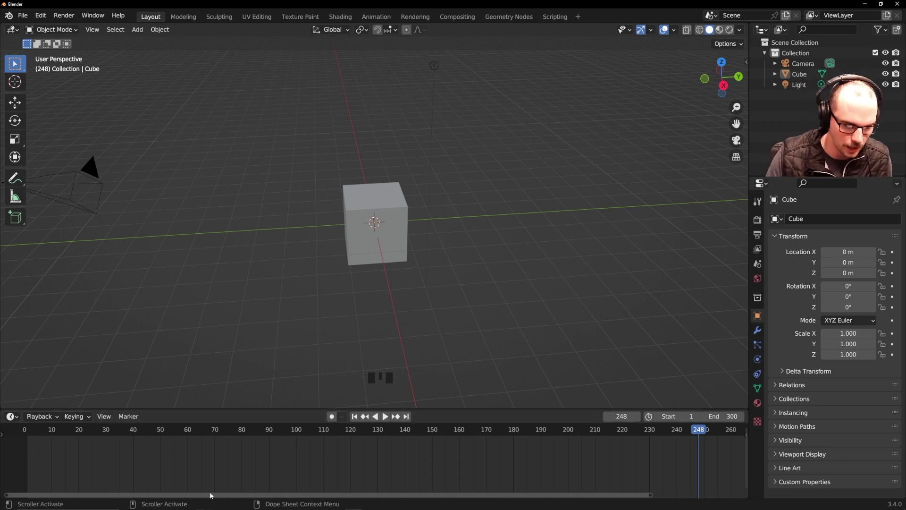
Step: Set the animation's end frame to 500 and fit the full frame range in the timeline
drag(68, 421, 707, 452)
double_click(722, 416)
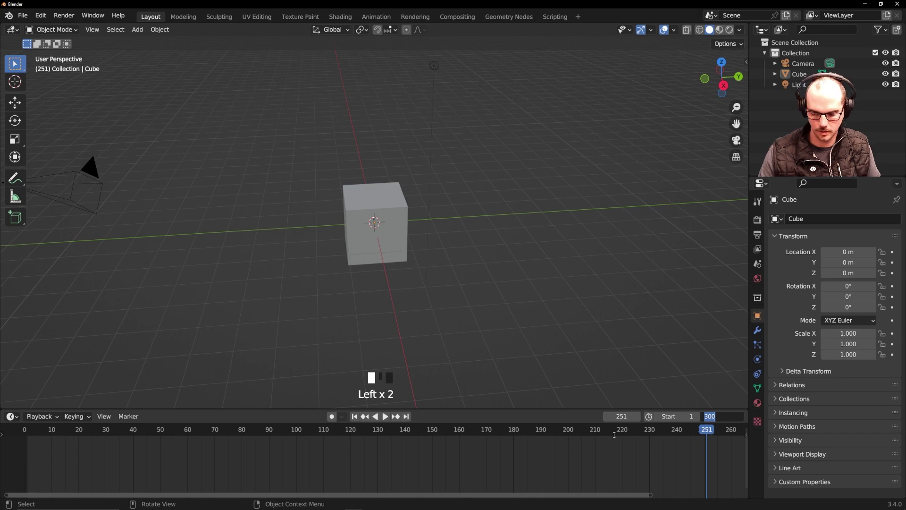
text(500)
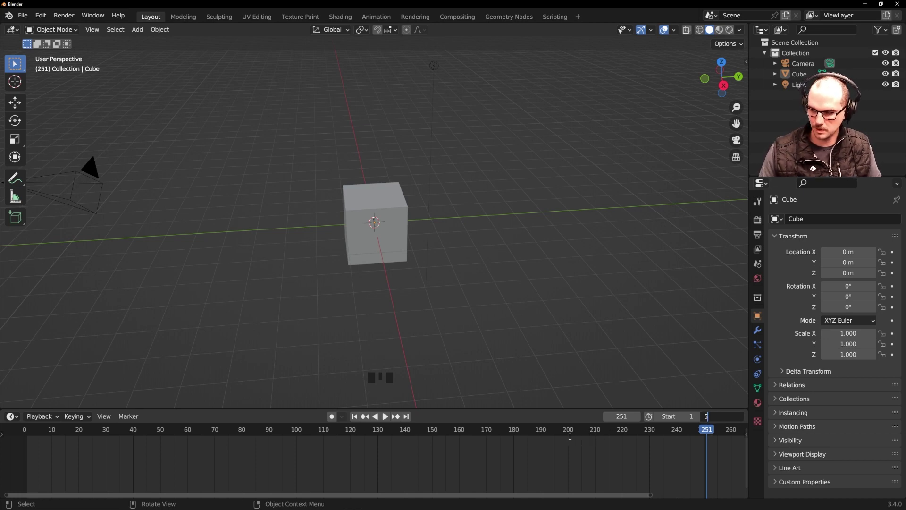
key(Return)
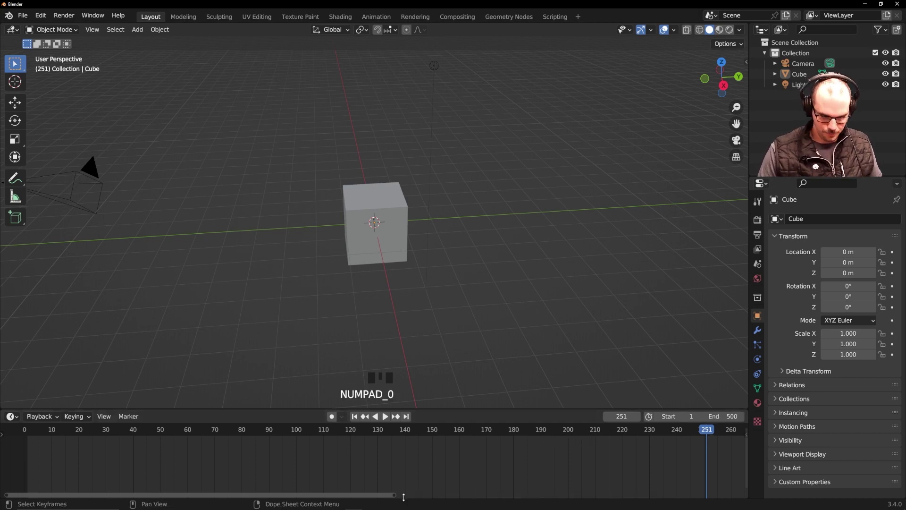
drag(396, 494, 744, 494)
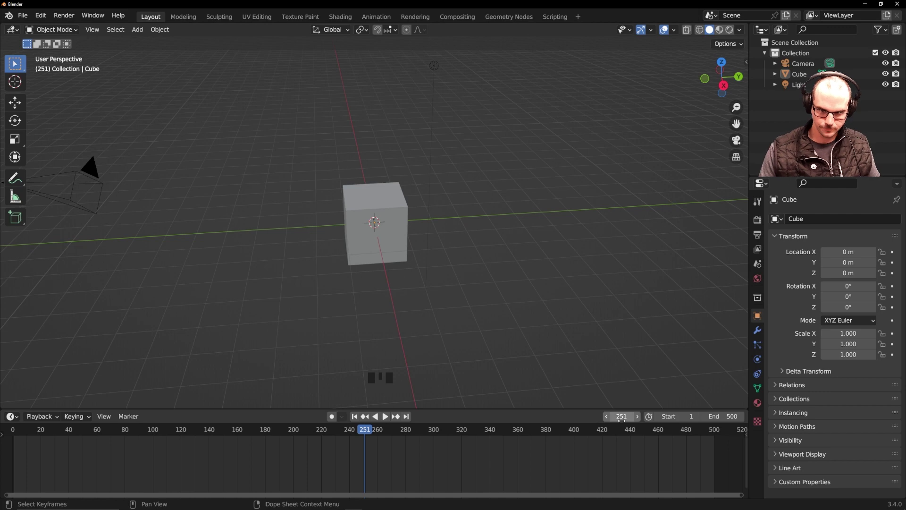
Step: Set the scene's output frame rate to 30 fps
click(758, 235)
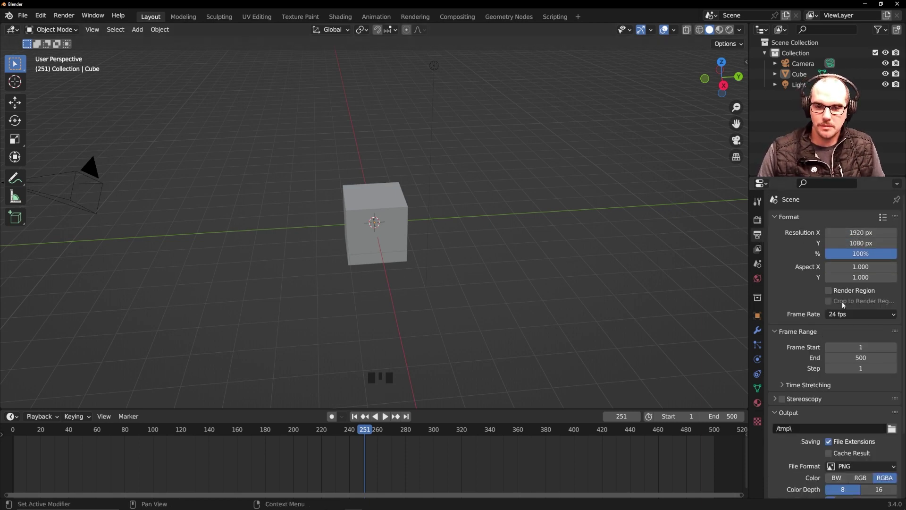
click(876, 314)
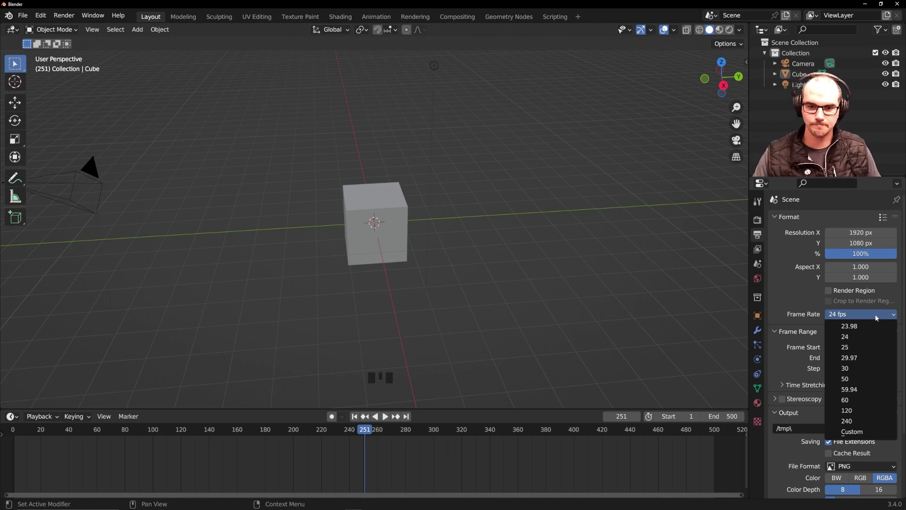
click(863, 336)
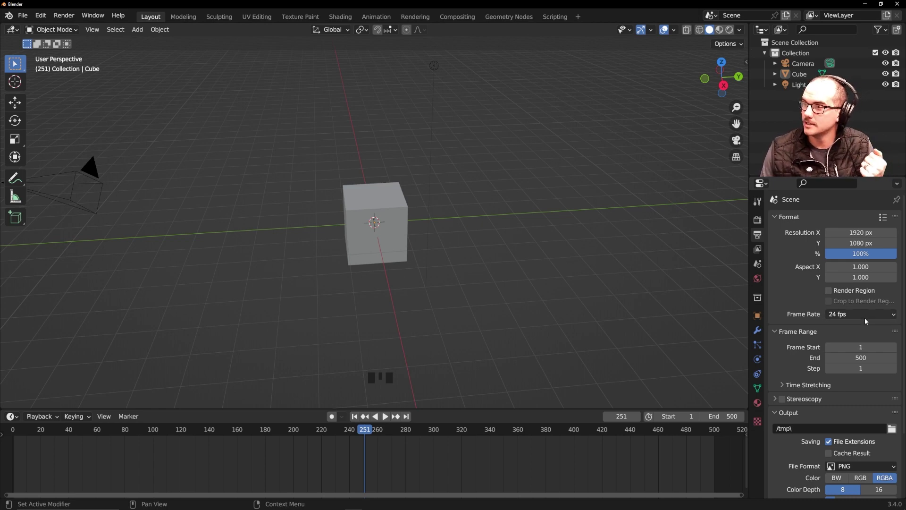
click(866, 315)
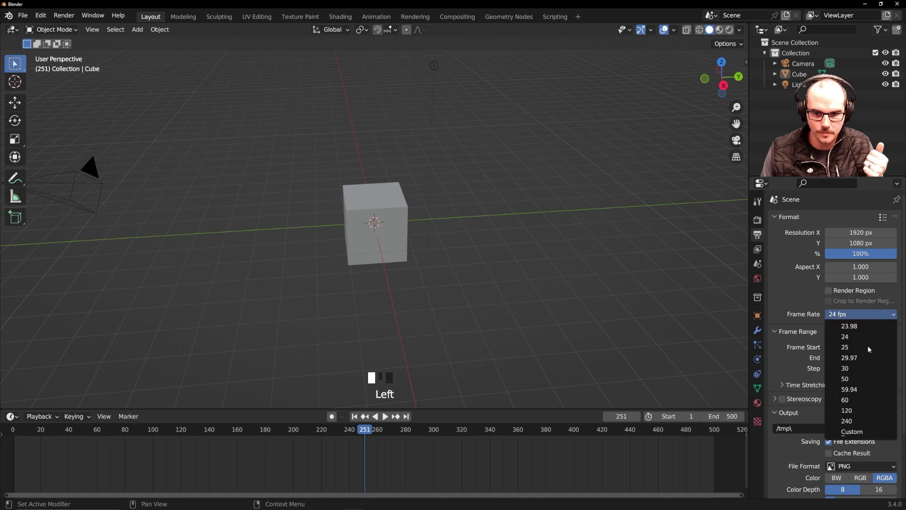
click(870, 373)
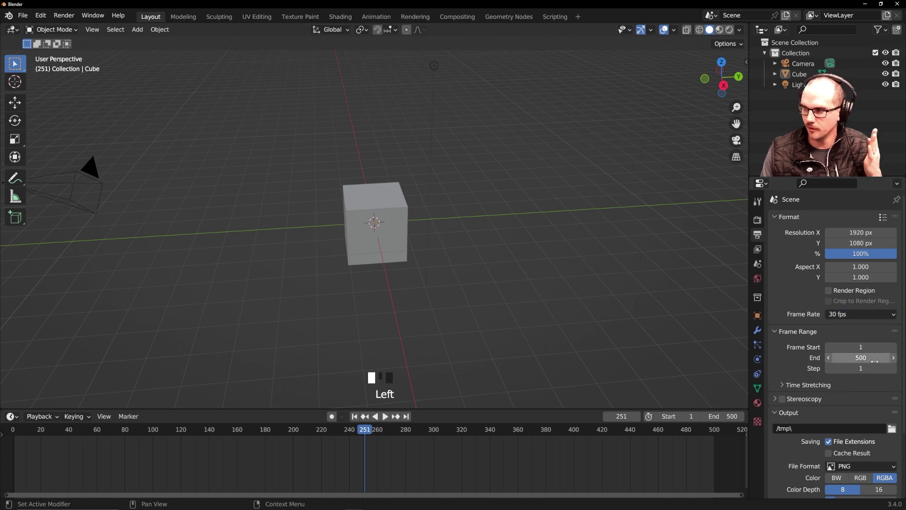
click(897, 315)
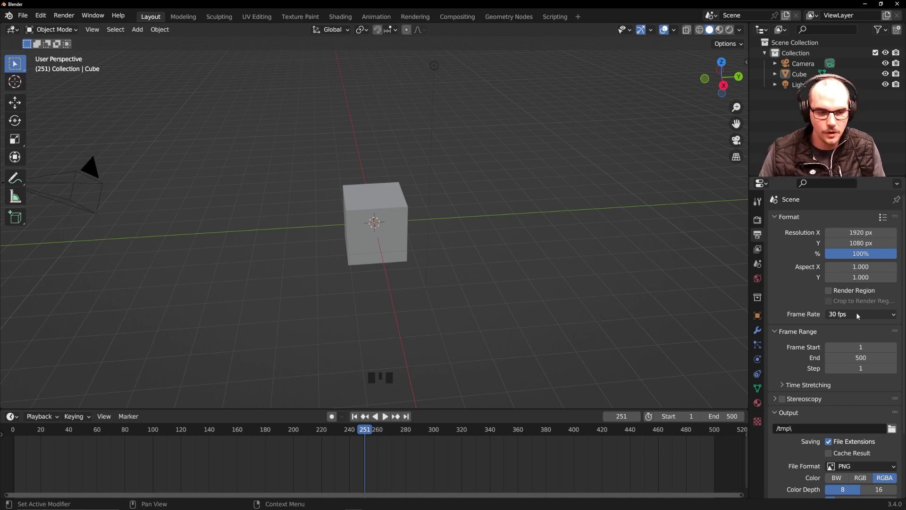
Step: Scrub the playhead to frame 415 and set the frame range's end to 300
drag(137, 432, 596, 370)
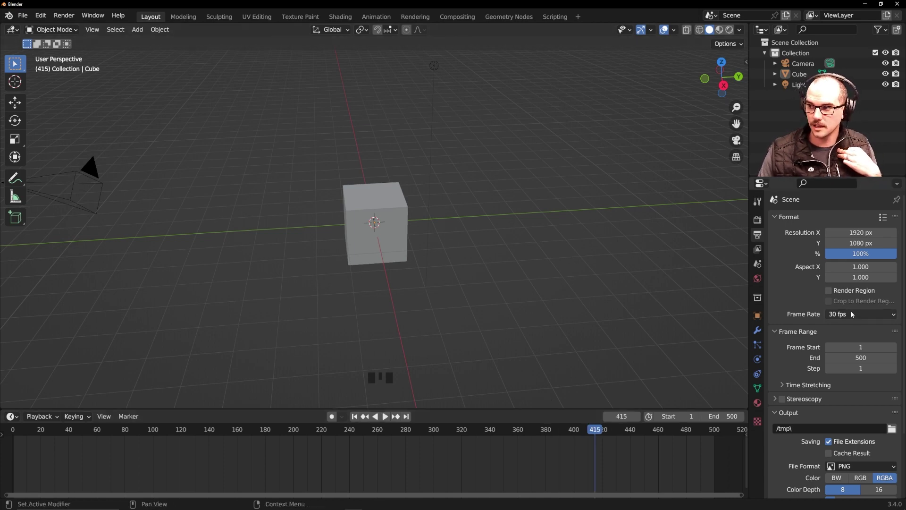
click(845, 315)
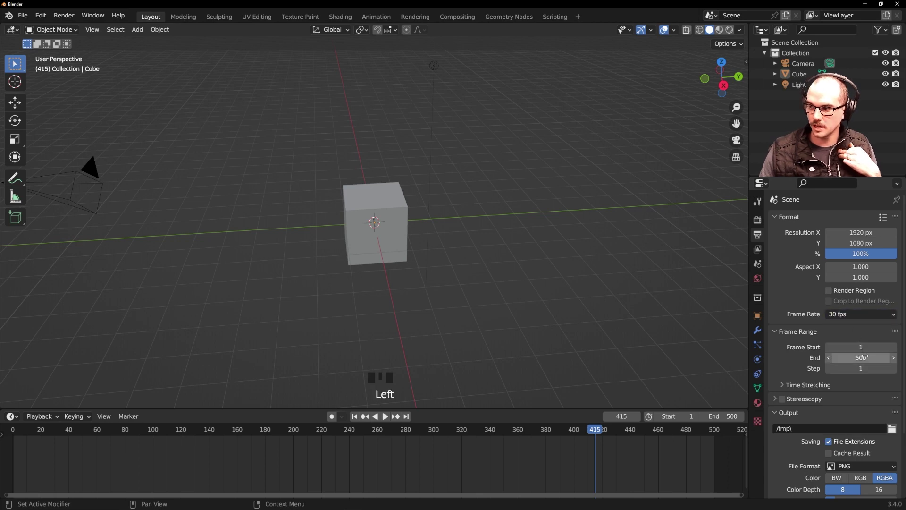
click(861, 357)
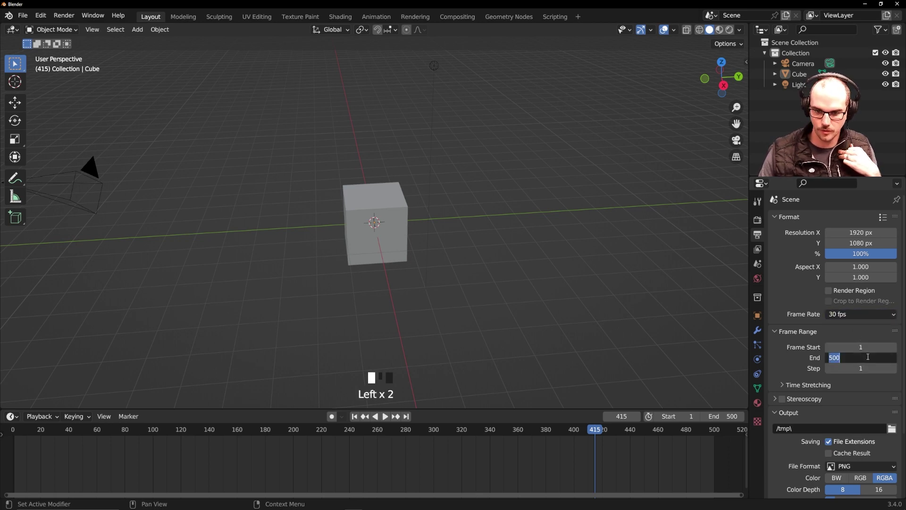
text(300)
key(Return)
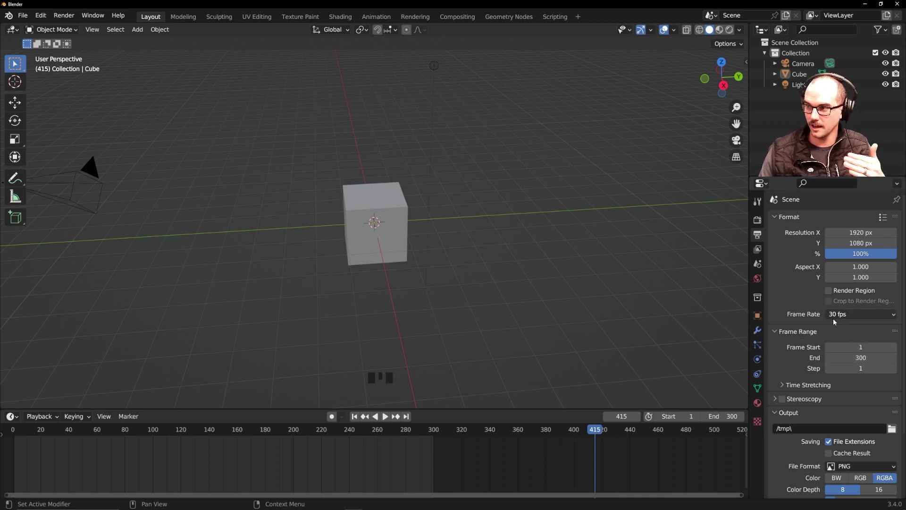
click(875, 357)
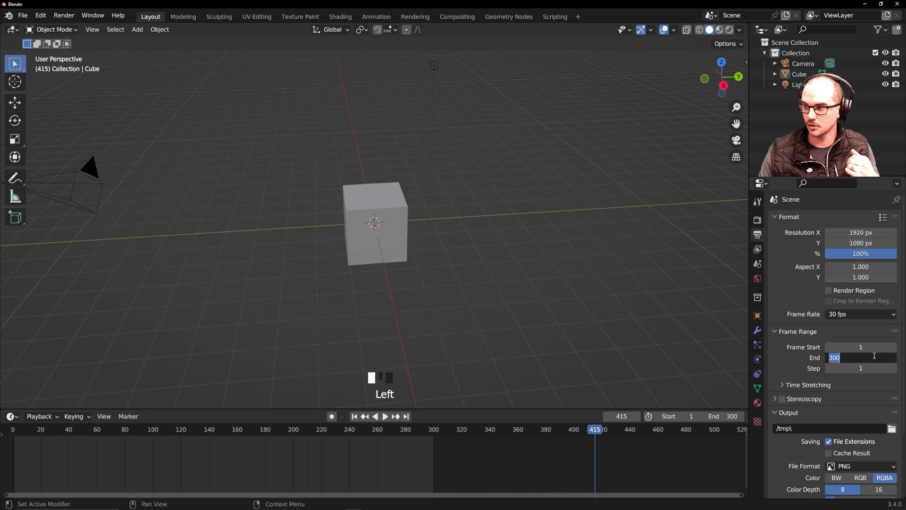
click(850, 323)
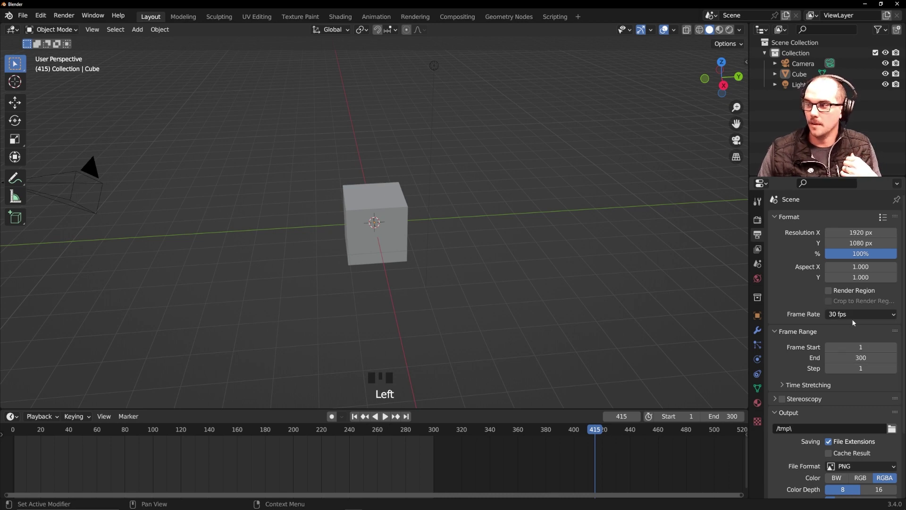
Step: Set the frame rate to 60 fps and the frame range's end to 600
click(852, 312)
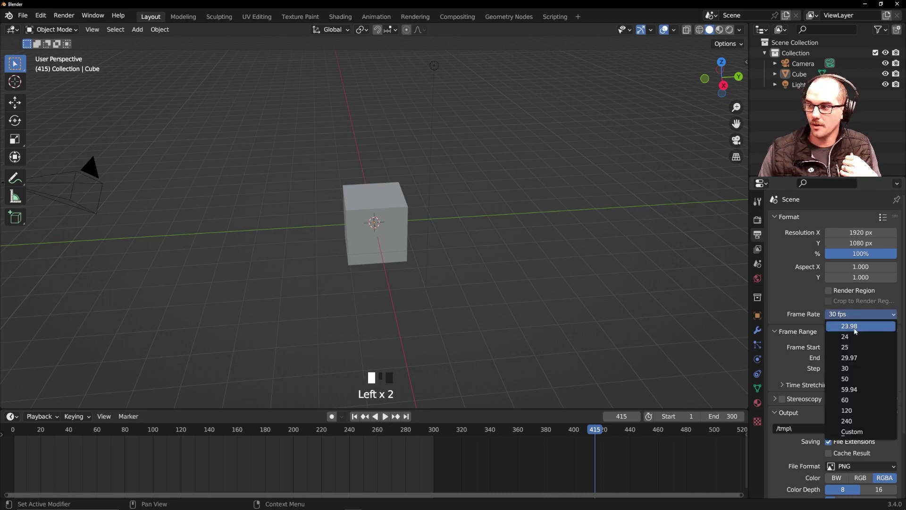
click(858, 403)
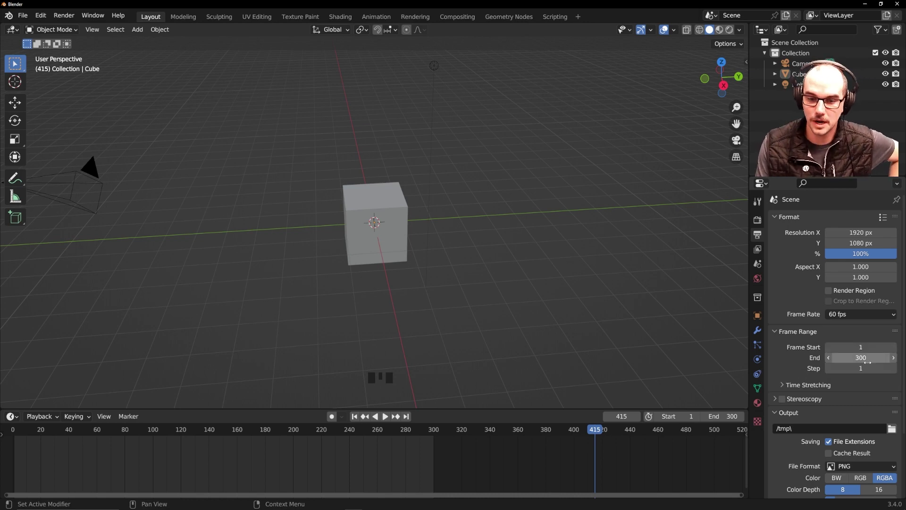
click(865, 360)
text(600)
key(Return)
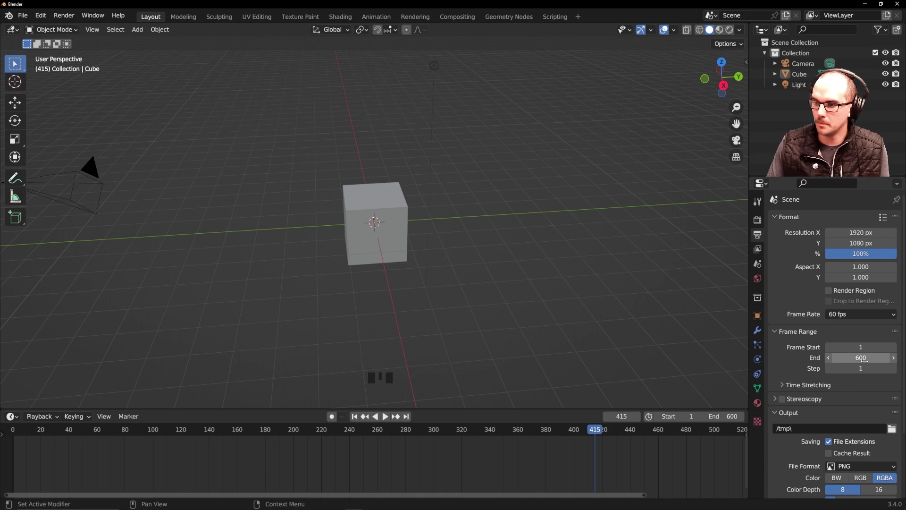
Step: Return the playhead to the start of the timeline and play the animation to check its speed at 60 fps
drag(47, 439, 2, 451)
key(space)
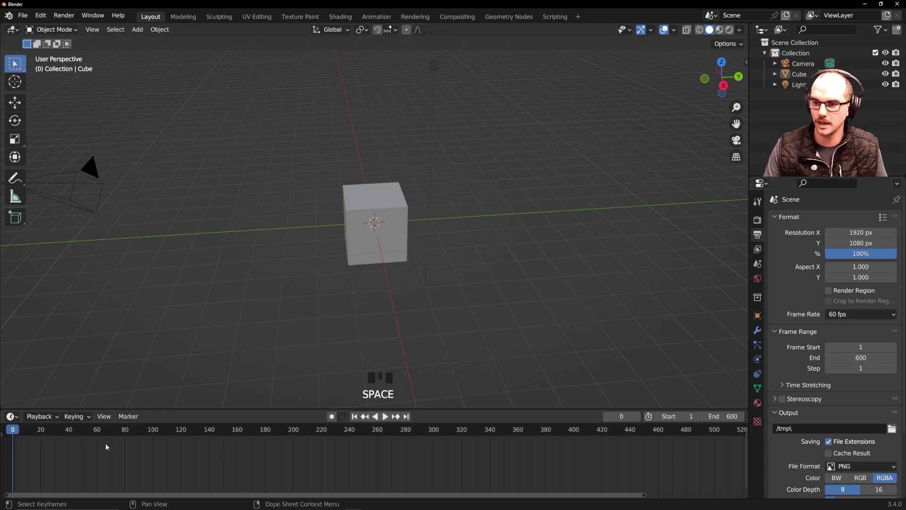
click(84, 433)
key(space)
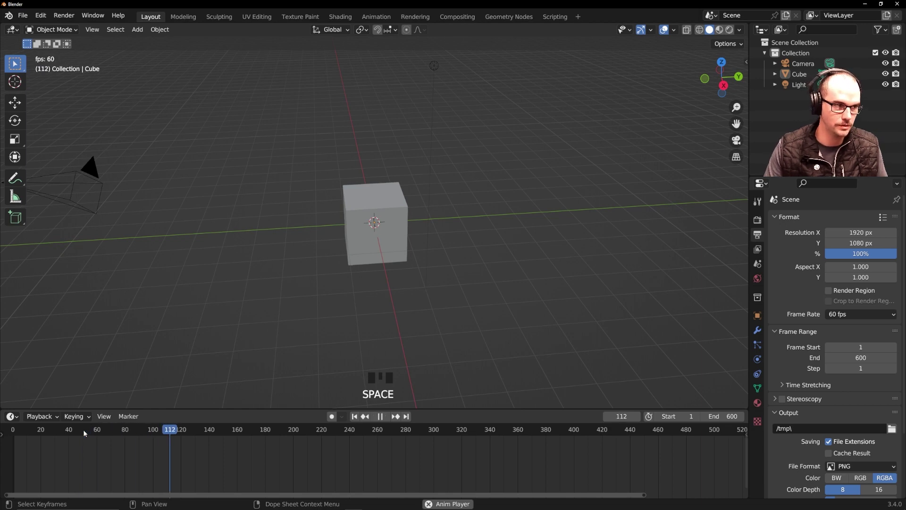
key(space)
drag(43, 433, 10, 434)
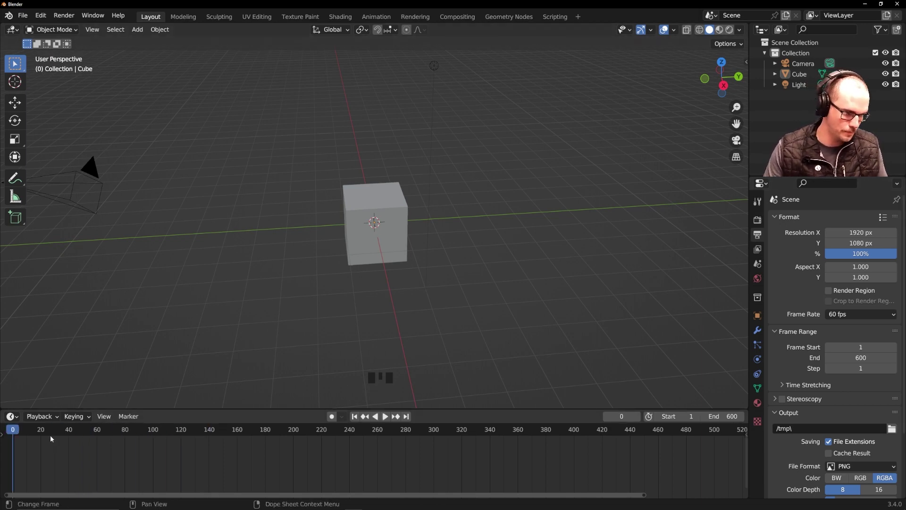
drag(37, 444, 14, 444)
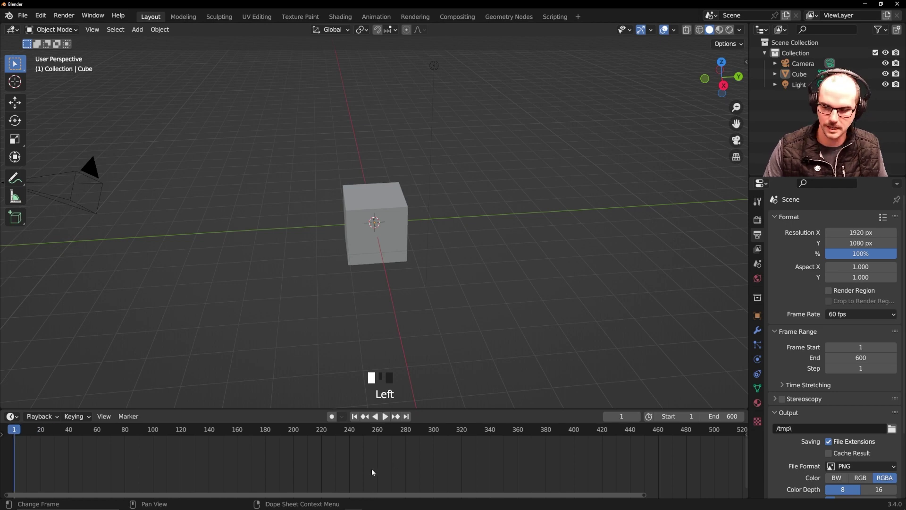
key(space)
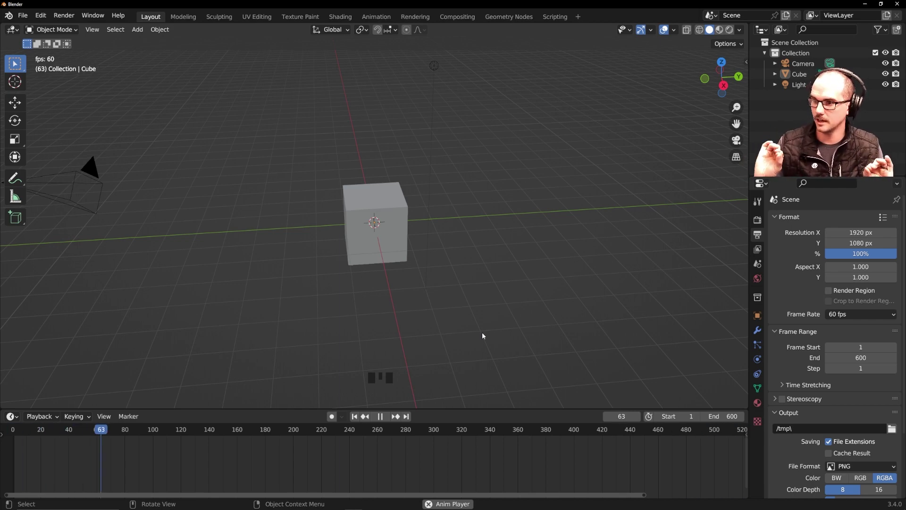
key(space)
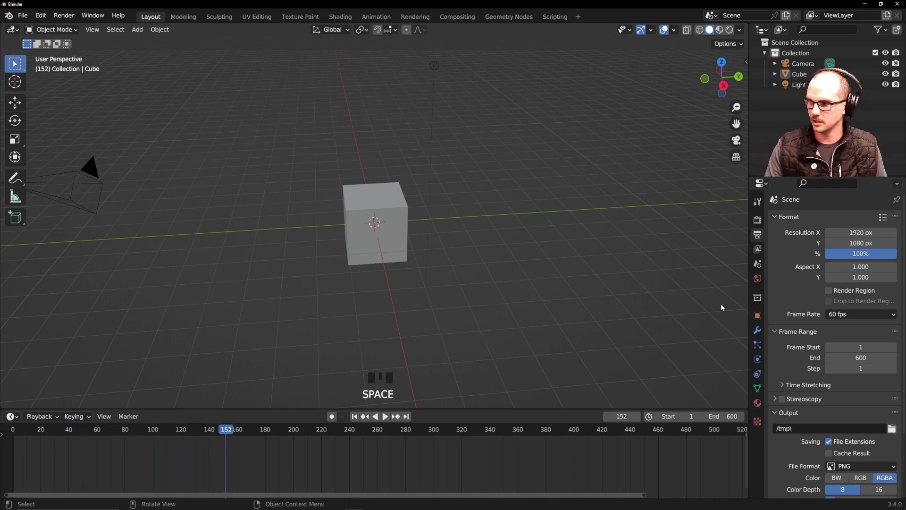
Step: Set the frame rate back to 30 fps and play the timeline to compare the playback speed
click(854, 315)
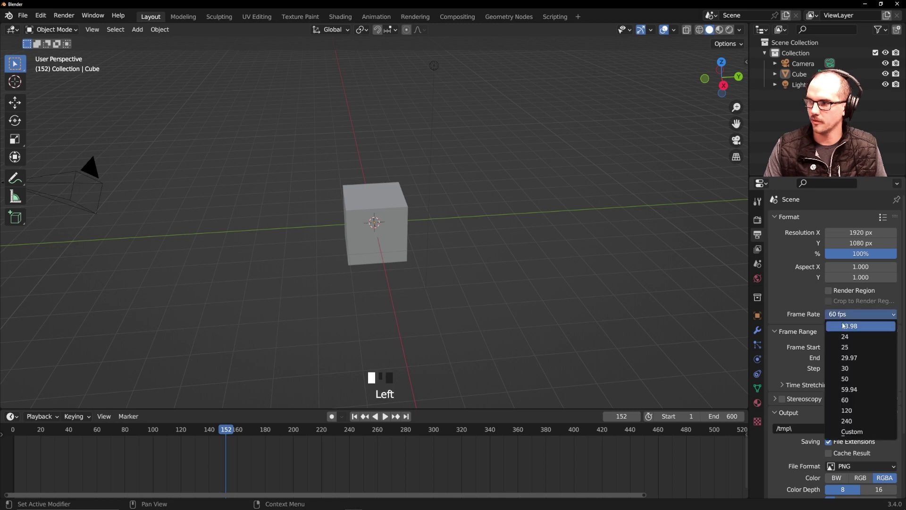
click(854, 367)
click(213, 446)
key(space)
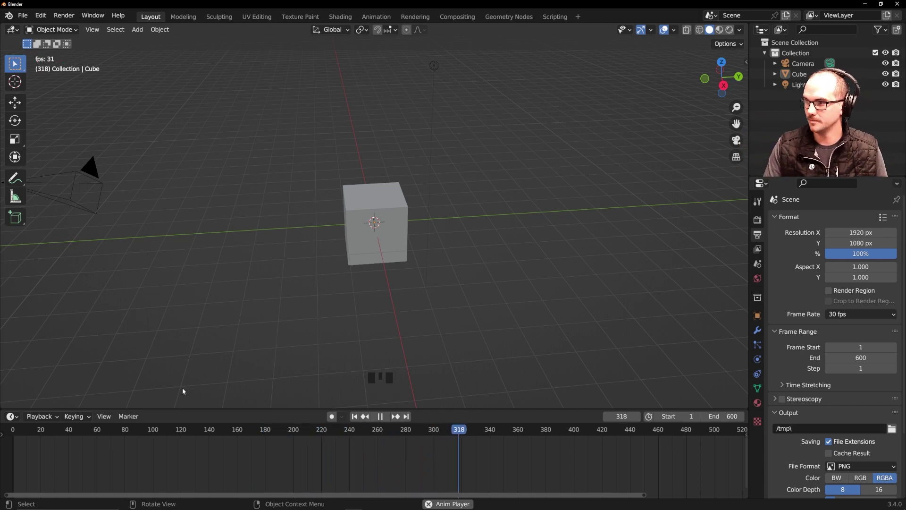
key(space)
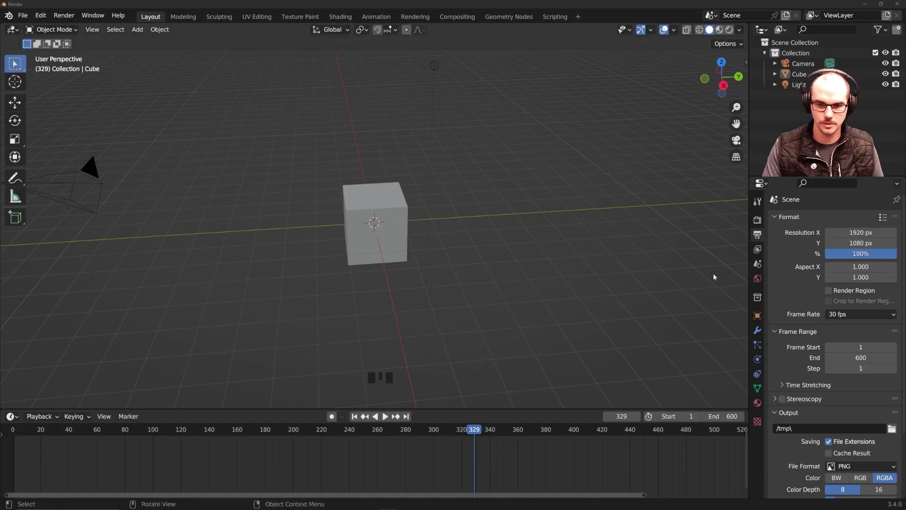
Step: Set the frame range's end to 250 in the scene's output settings
click(858, 357)
text(250)
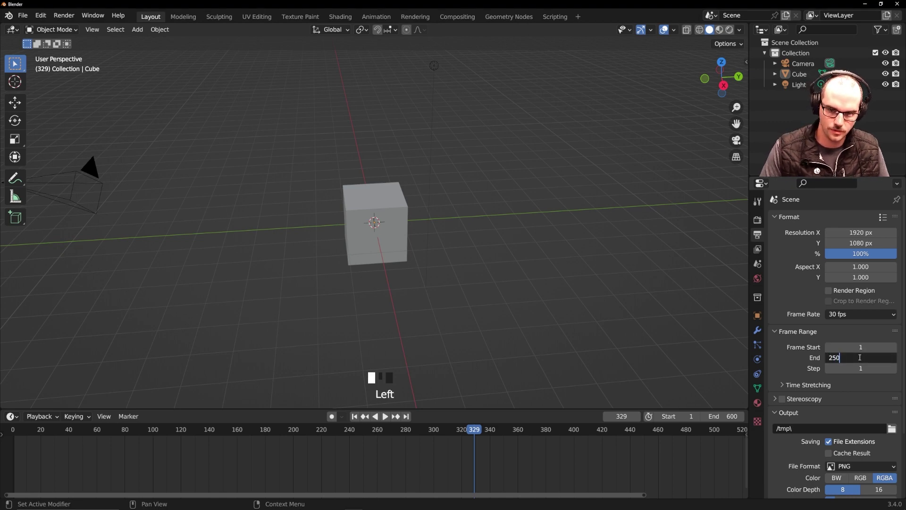
key(Return)
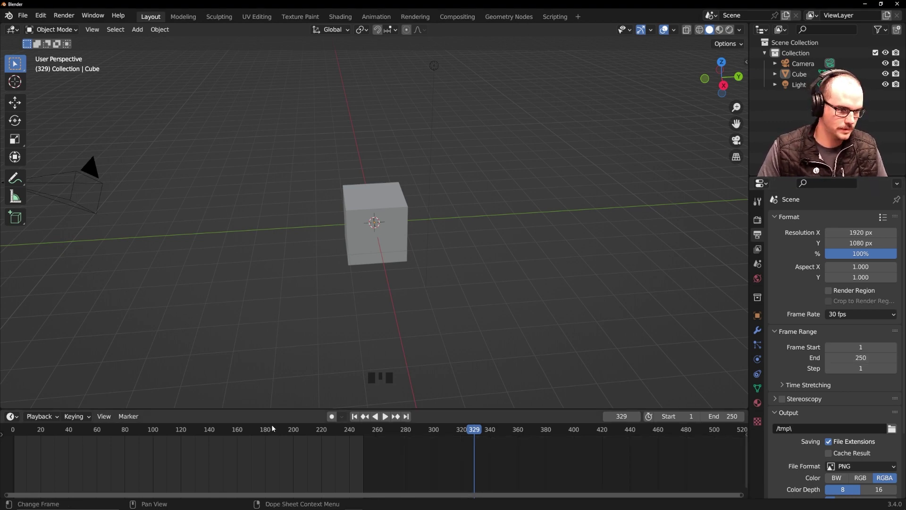
Step: Return the playhead to the start of the timeline and play it briefly with the 250-frame range
click(354, 416)
key(space)
key(space)
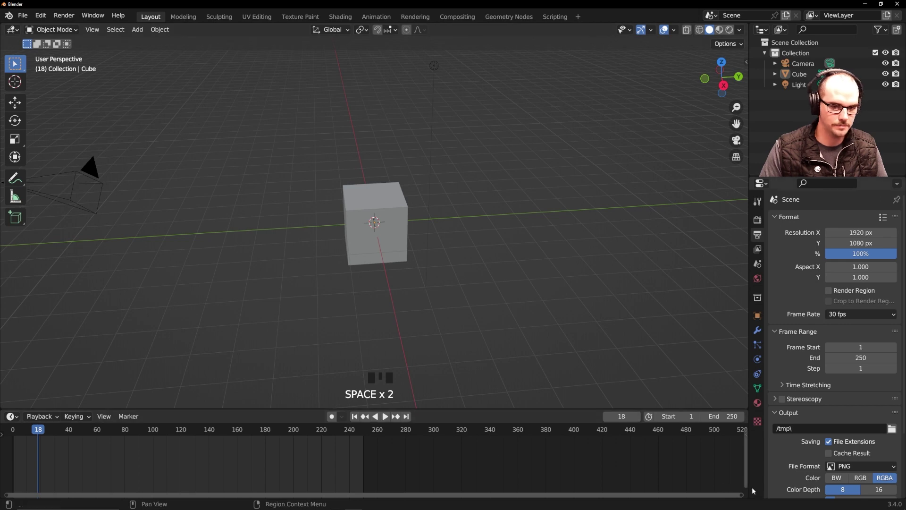
Step: Fit the timeline view more closely to the frame range and move the playhead to frame 1
drag(739, 495, 420, 496)
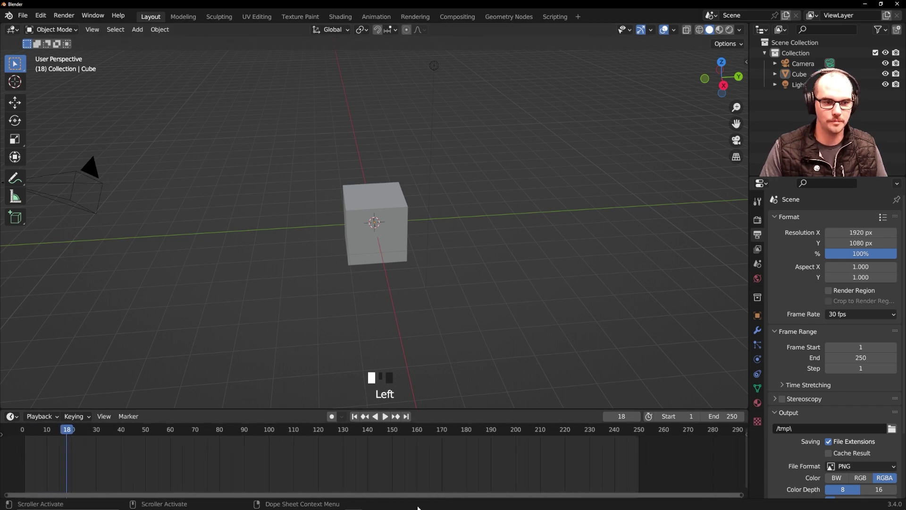
middle_drag(353, 298, 382, 311)
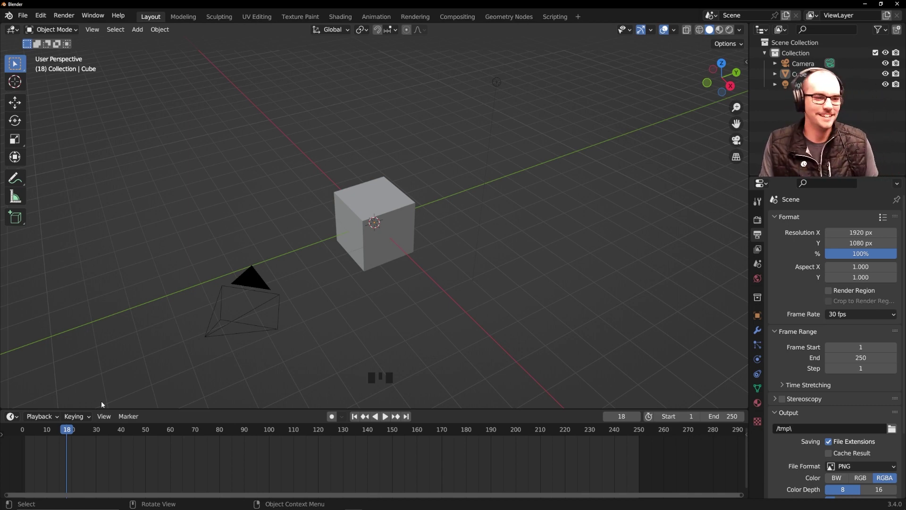
drag(48, 454, 27, 455)
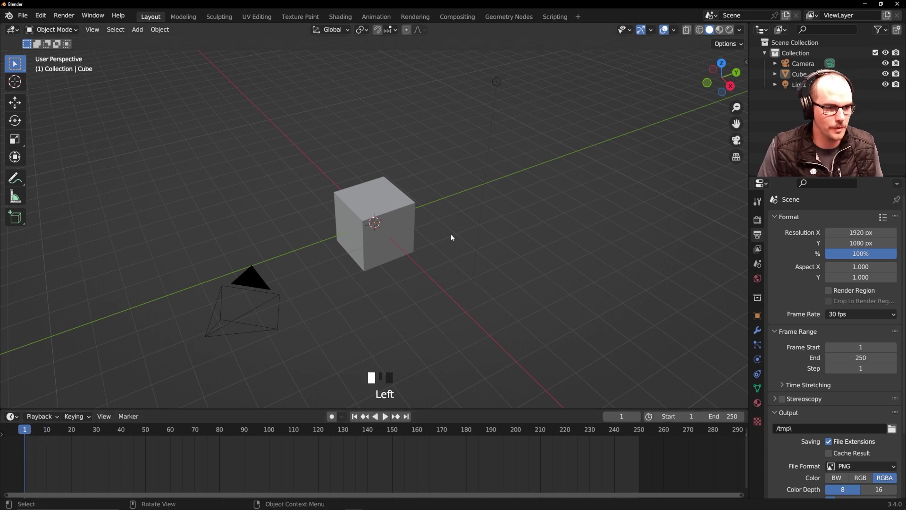
Step: Delete the camera and the light so that only the cube remains in the scene
click(395, 230)
click(264, 297)
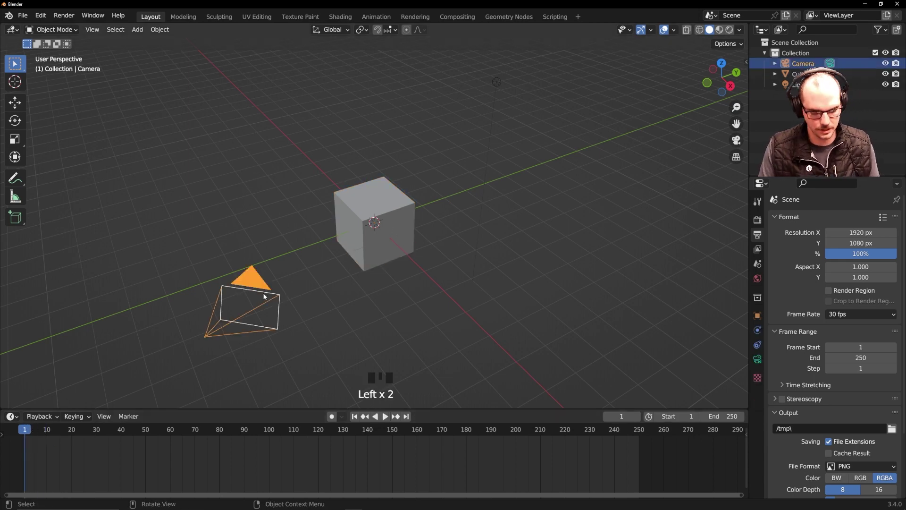
key(Delete)
click(496, 84)
key(Delete)
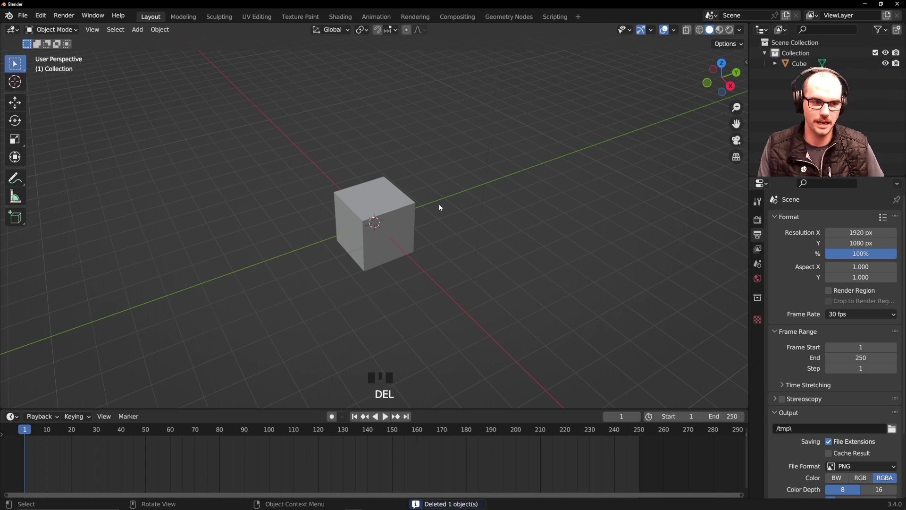
Step: Insert a Location keyframe for the cube at frame 1
mouse_move(422, 222)
middle_down()
mouse_move(426, 194)
mouse_move(413, 220)
middle_up()
scroll(444, 184, up, 1)
click(327, 247)
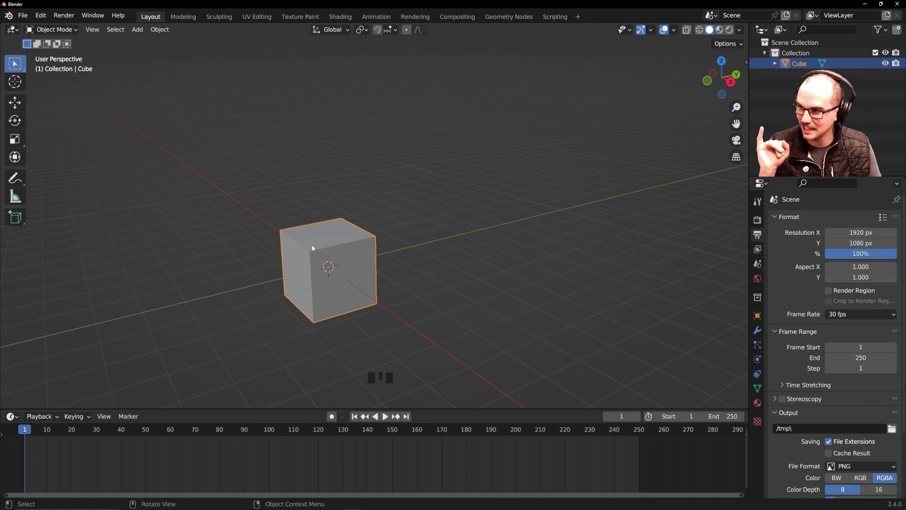
key(i)
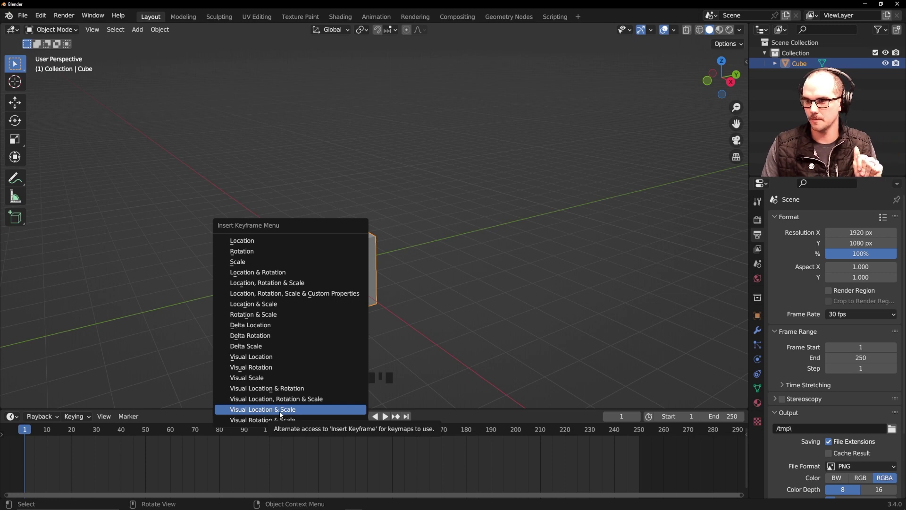
click(261, 241)
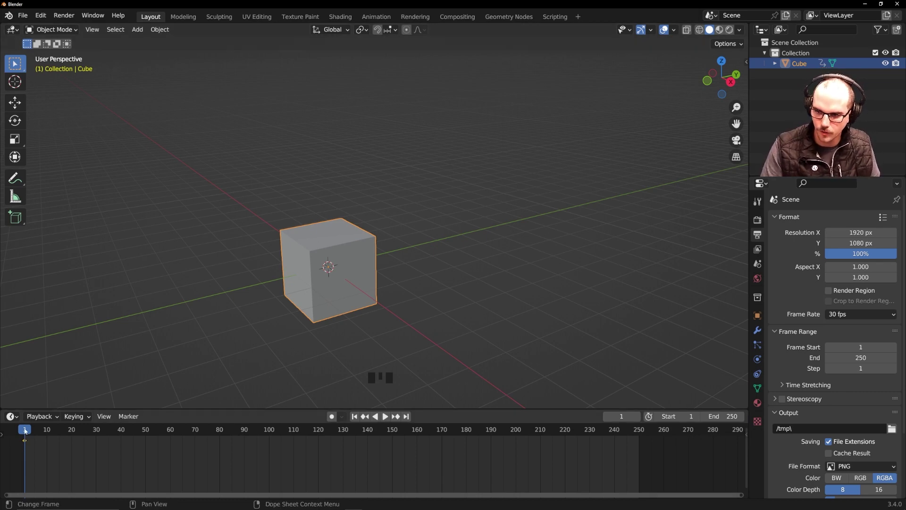
Step: Check the new keyframe by moving the playhead off it and back to frame 1, and show the cube's object properties
click(25, 442)
click(24, 442)
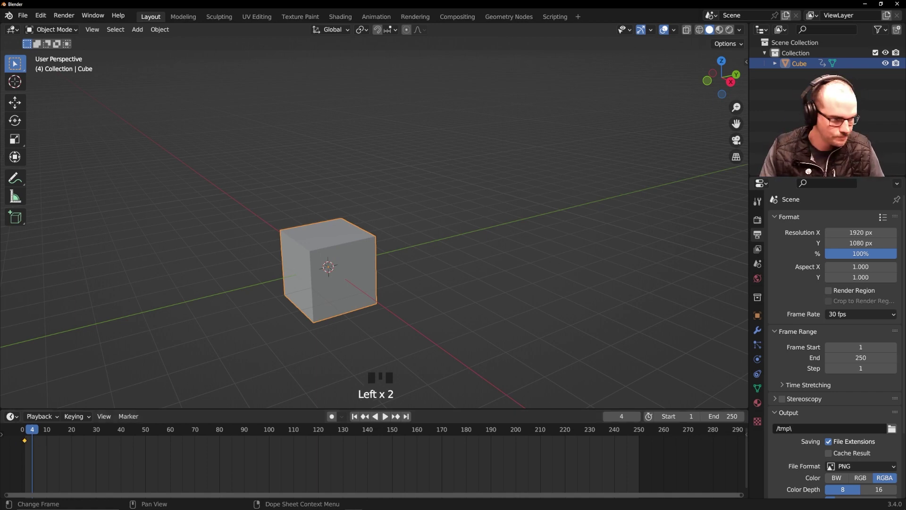
click(26, 434)
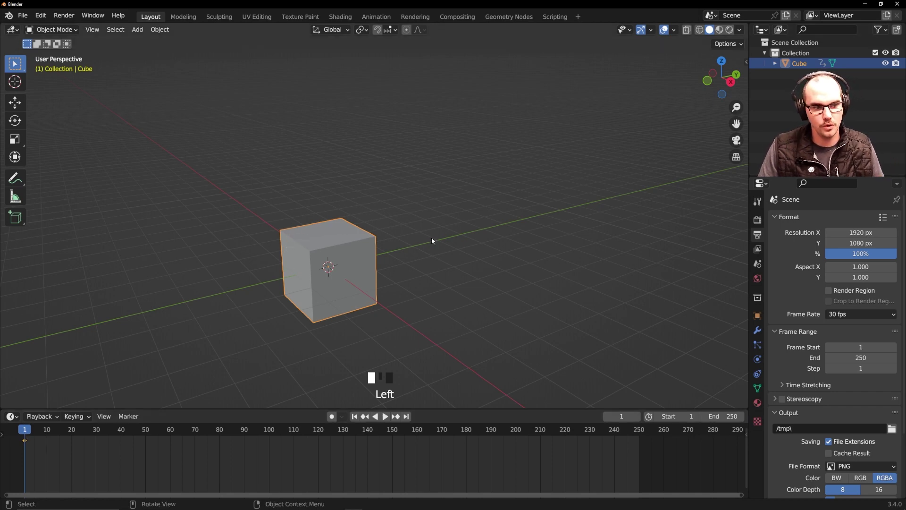
click(758, 315)
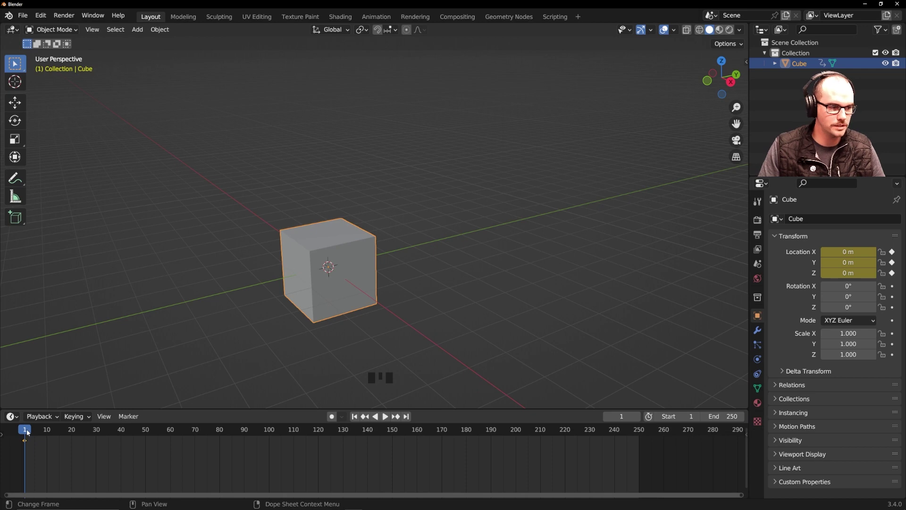
Step: At frame 60, move the cube to about X 3.27 m, Y 6.98 m, Z 2.73 m and insert a Location keyframe
drag(27, 436, 170, 431)
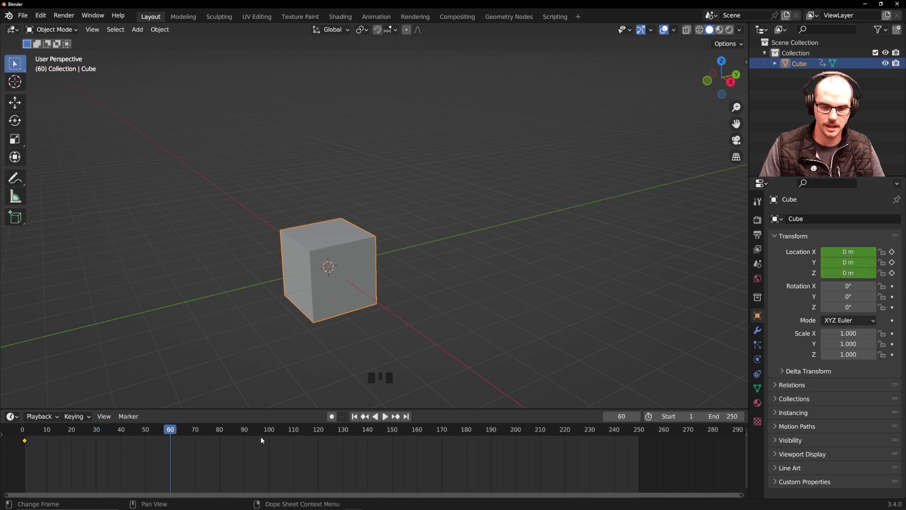
click(632, 416)
click(630, 402)
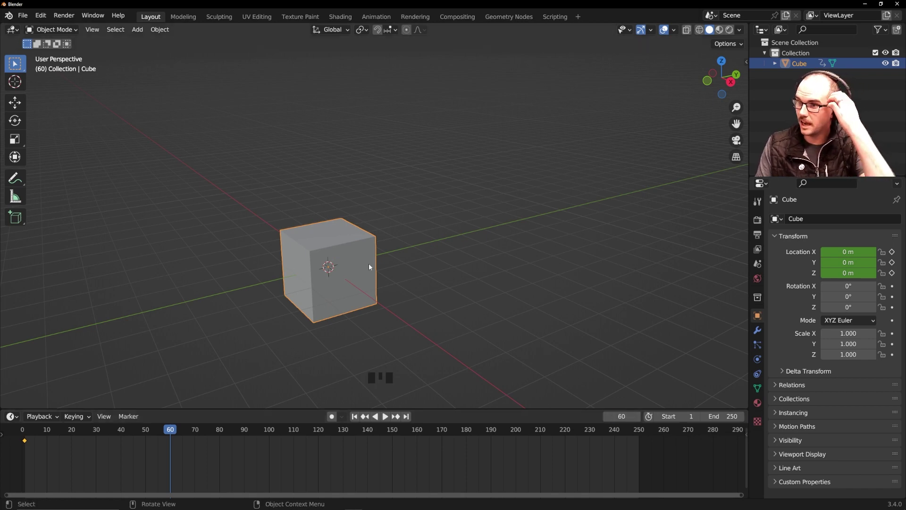
click(354, 251)
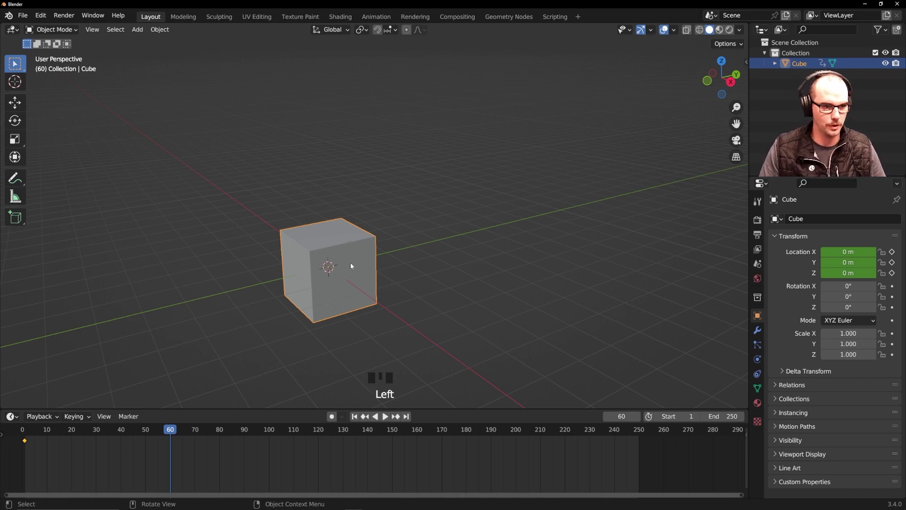
key(g)
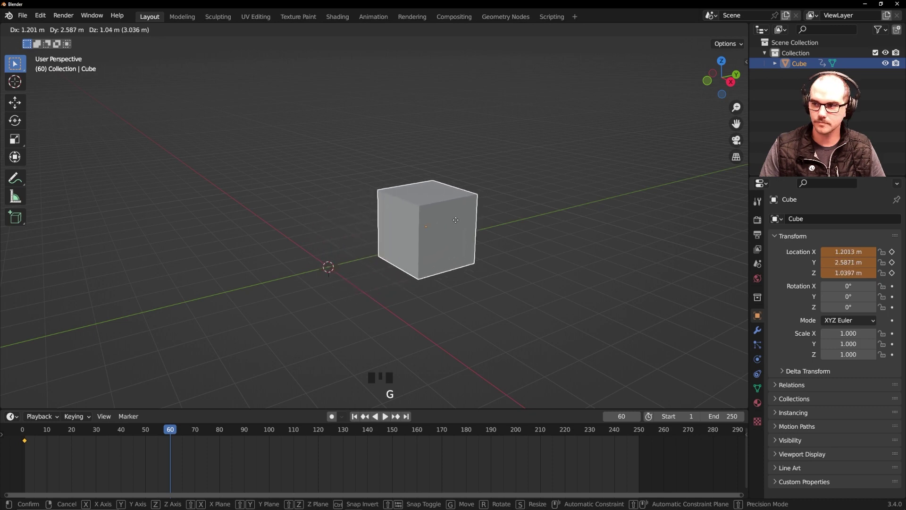
click(615, 160)
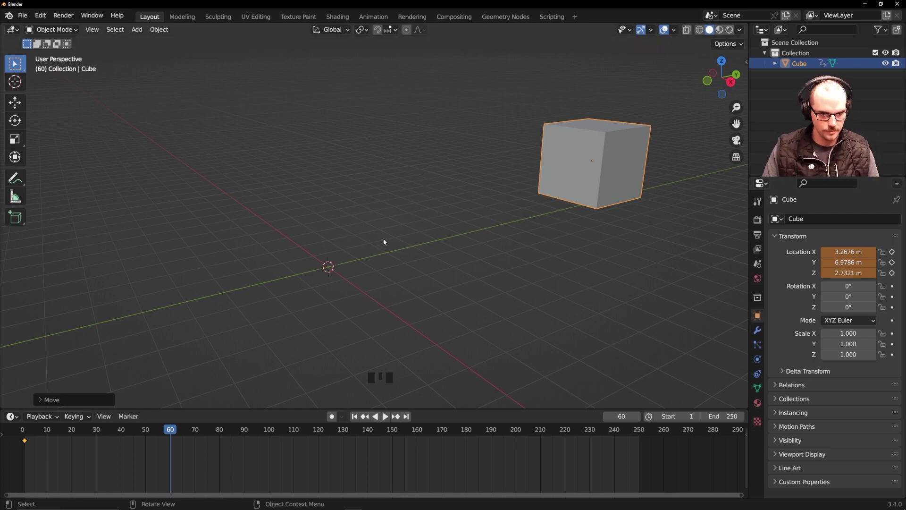
key(i)
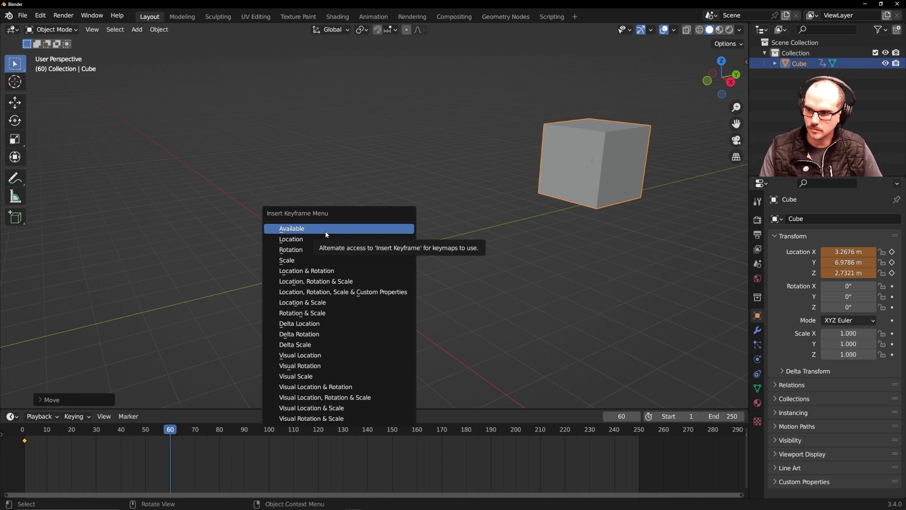
click(311, 242)
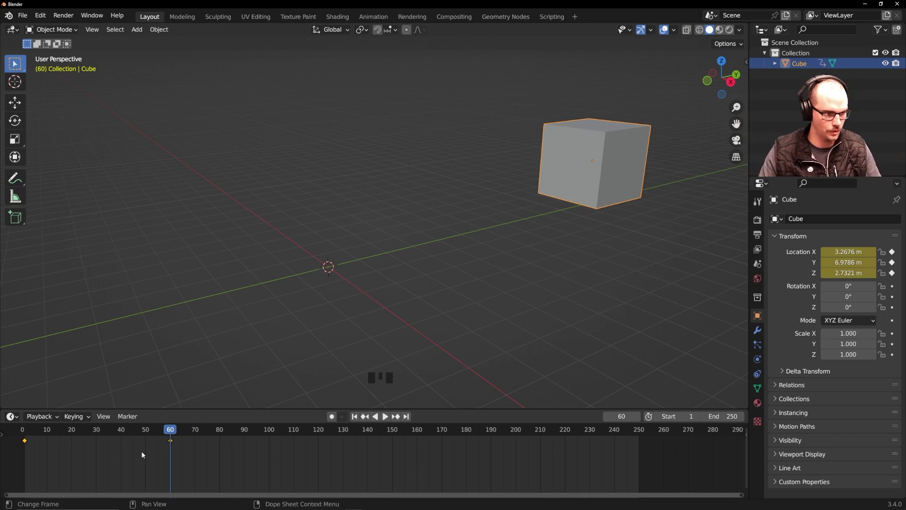
Step: Play the cube's location animation from frame 0 and stop it after the second keyframe
click(22, 453)
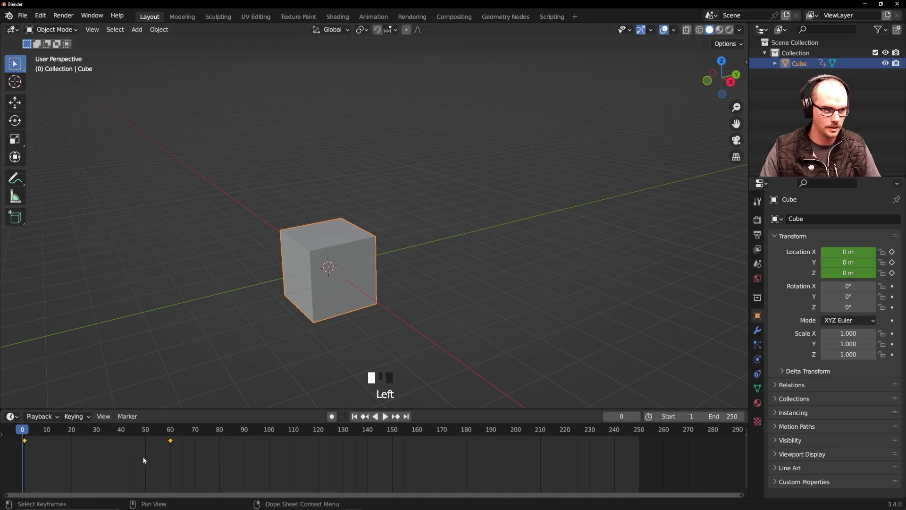
key(space)
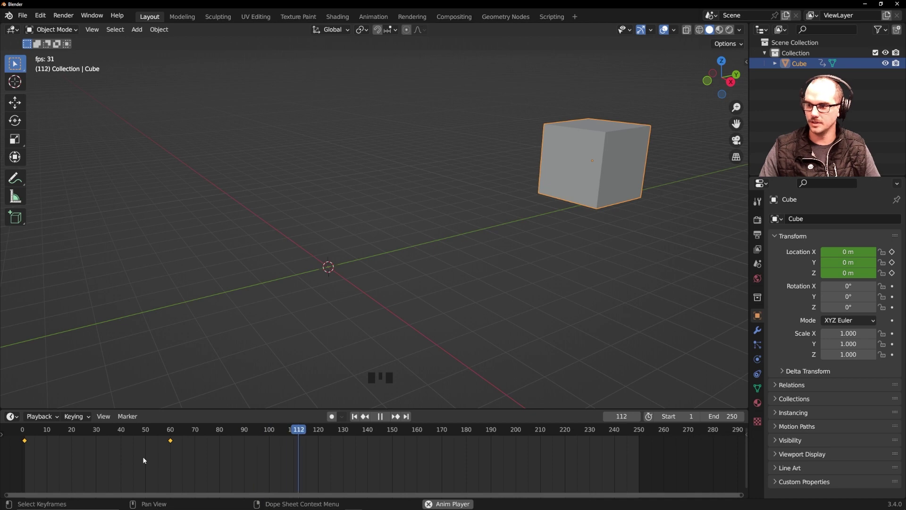
key(space)
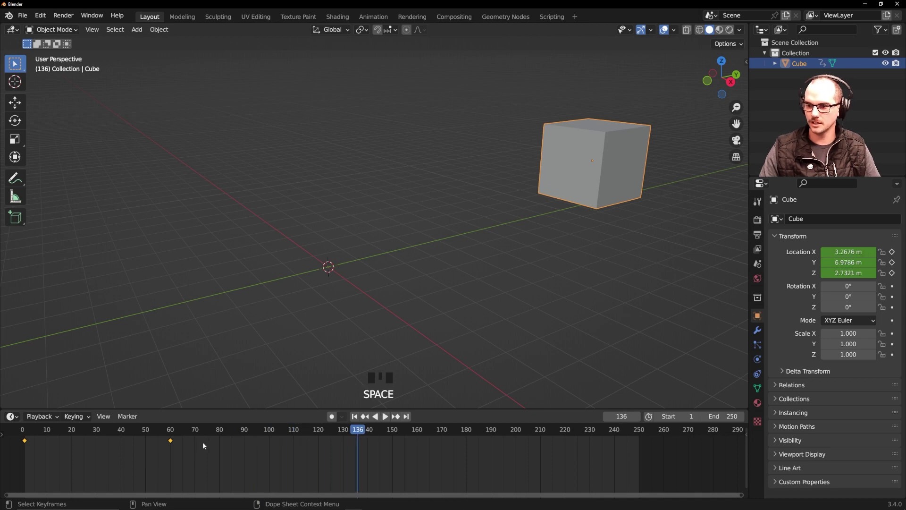
Step: Set the timeline's end frame to 100
click(710, 417)
text(100)
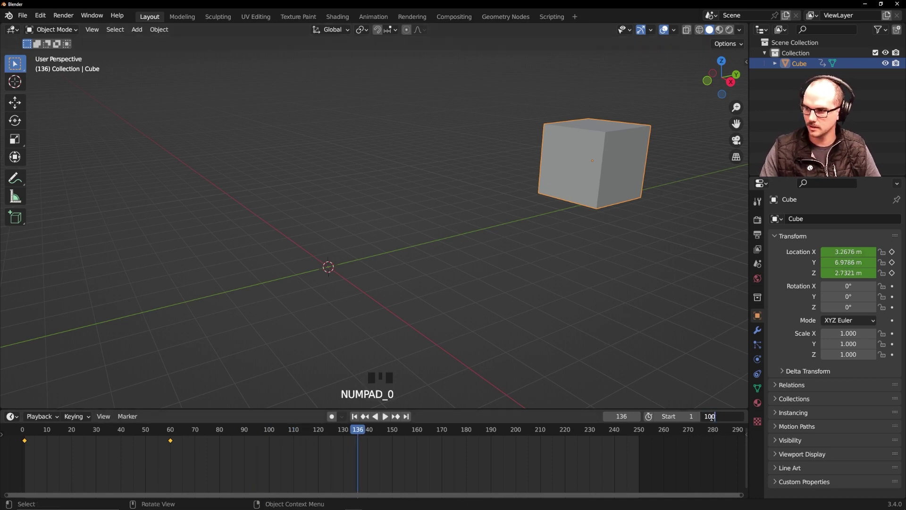
key(Return)
Step: Return to the start, play the shortened animation loop, and stop it with the cube deselected
key(shift+Left)
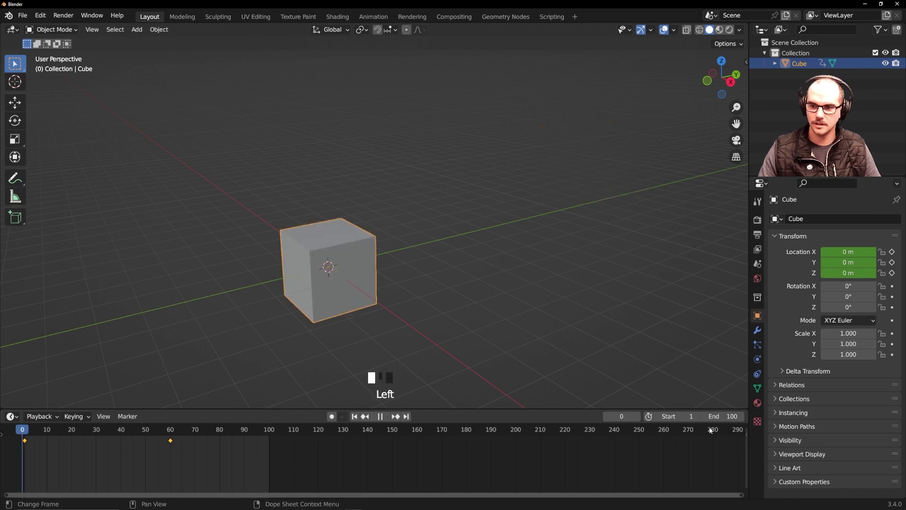
key(space)
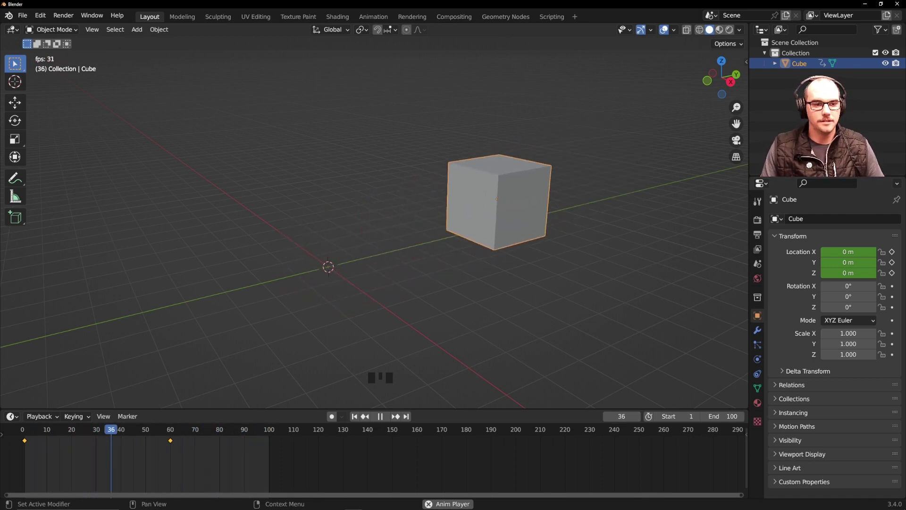
key(space)
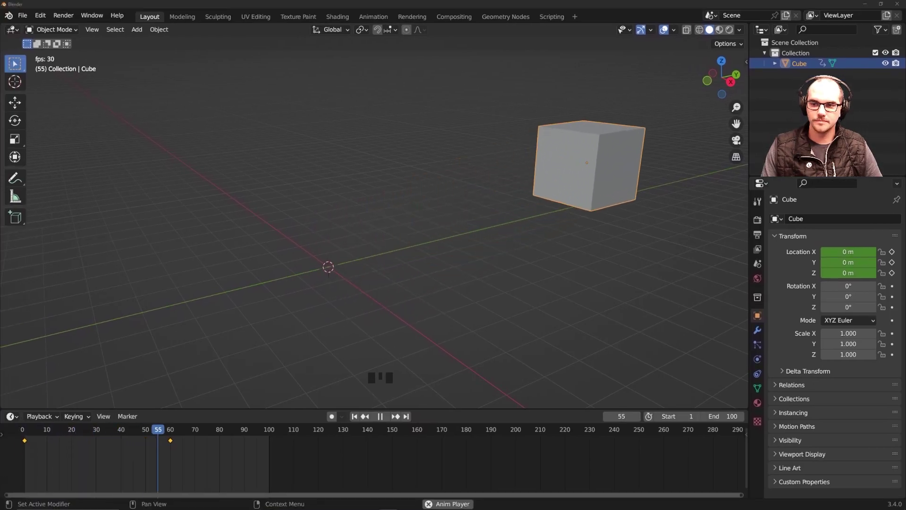
click(407, 229)
key(space)
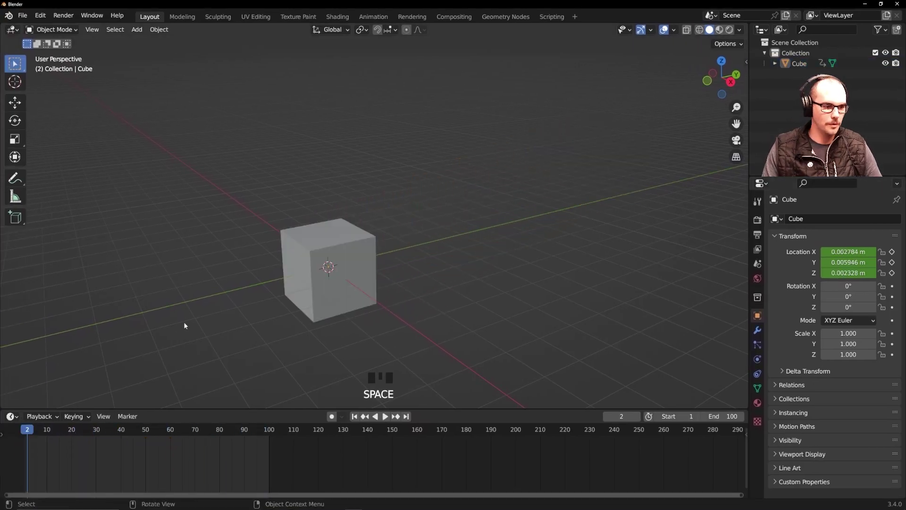
Step: Rotate the cube freely to about X -99.9°, Y 9.24°, Z -55.4° without keyframing it, and play the animation
click(334, 294)
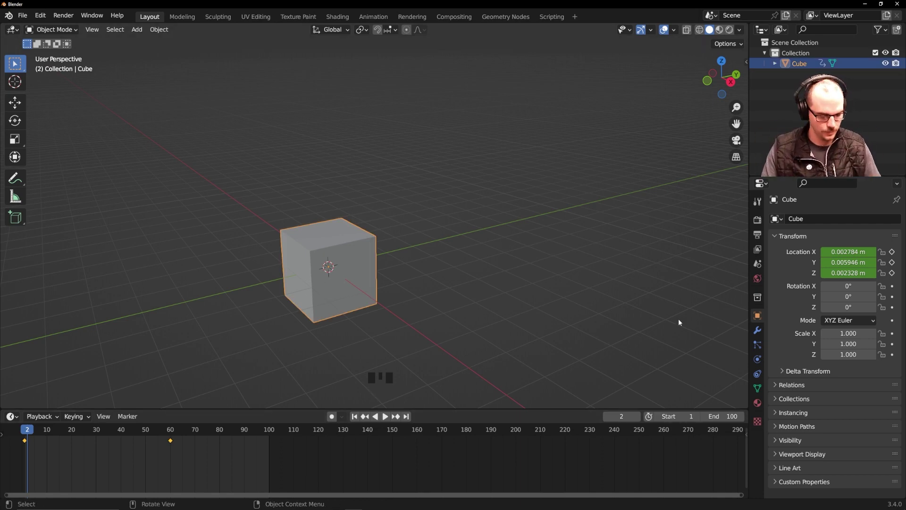
key(r)
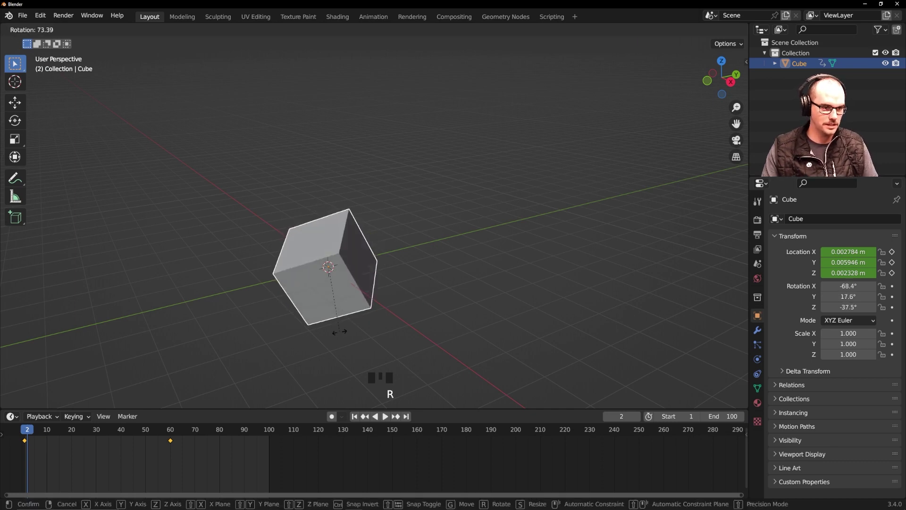
click(291, 359)
key(space)
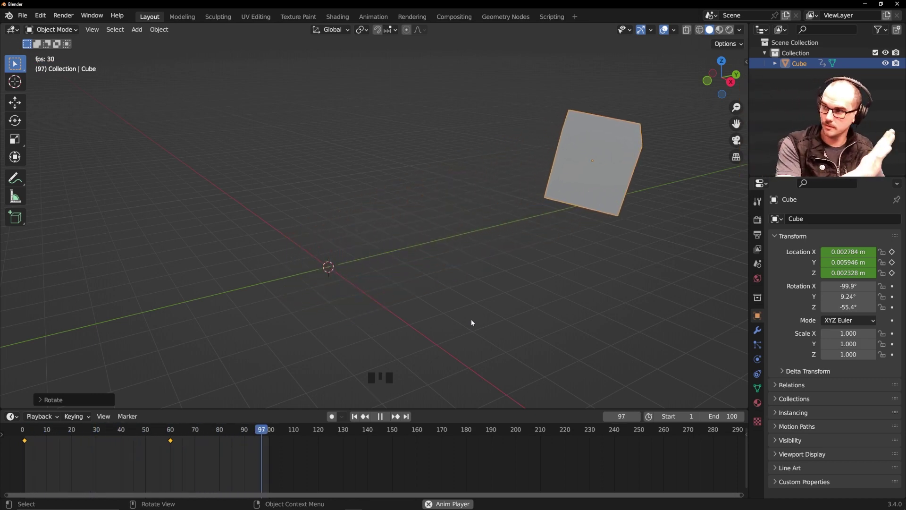
key(space)
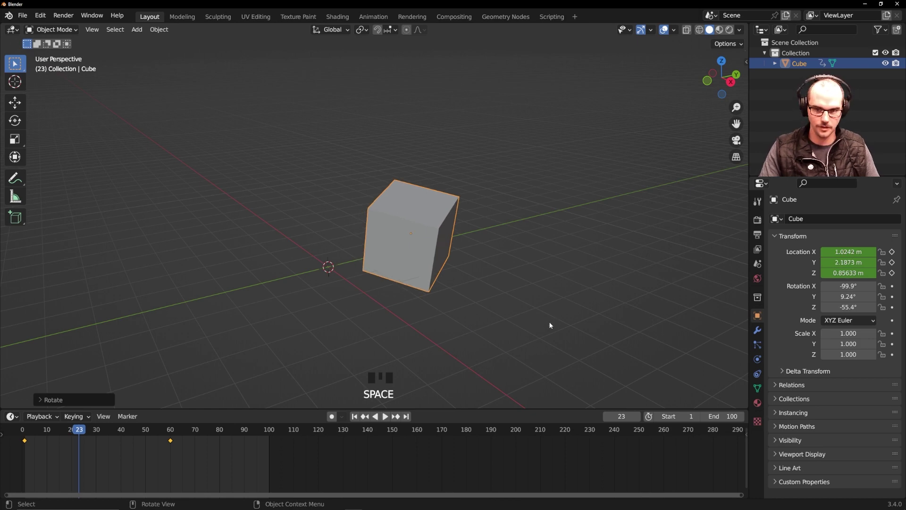
Step: Scale the cube down uniformly to about 0.13 without keyframing it, and play the animation
key(s)
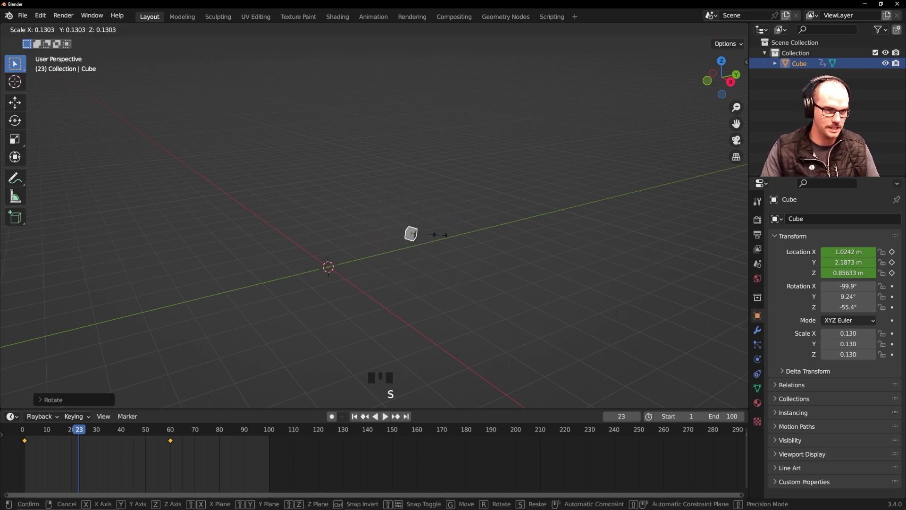
click(294, 373)
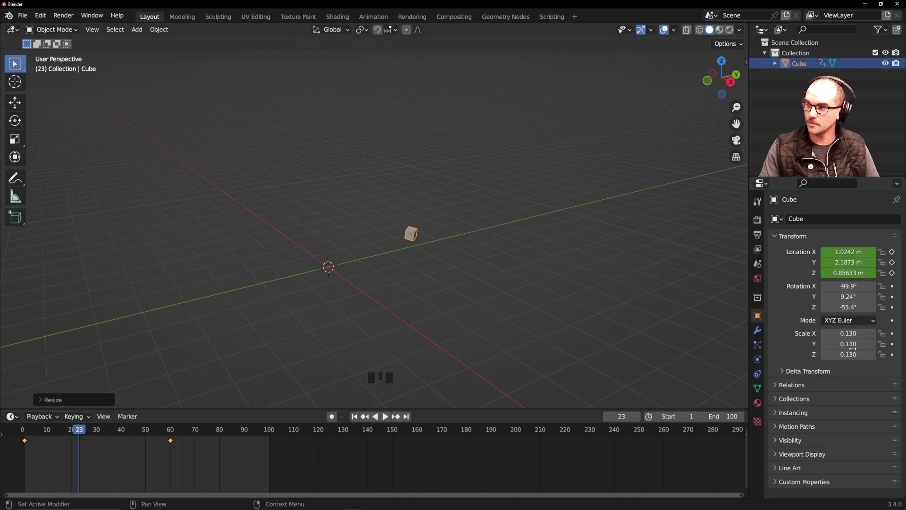
key(space)
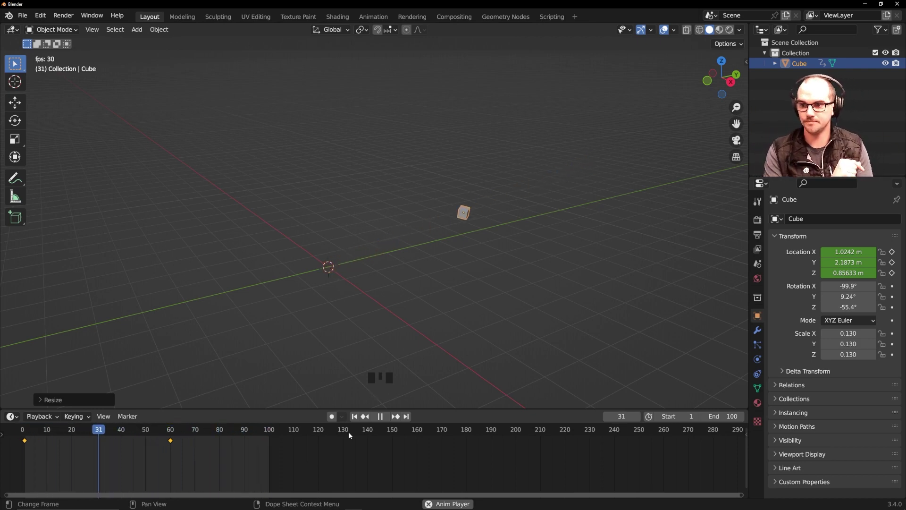
key(space)
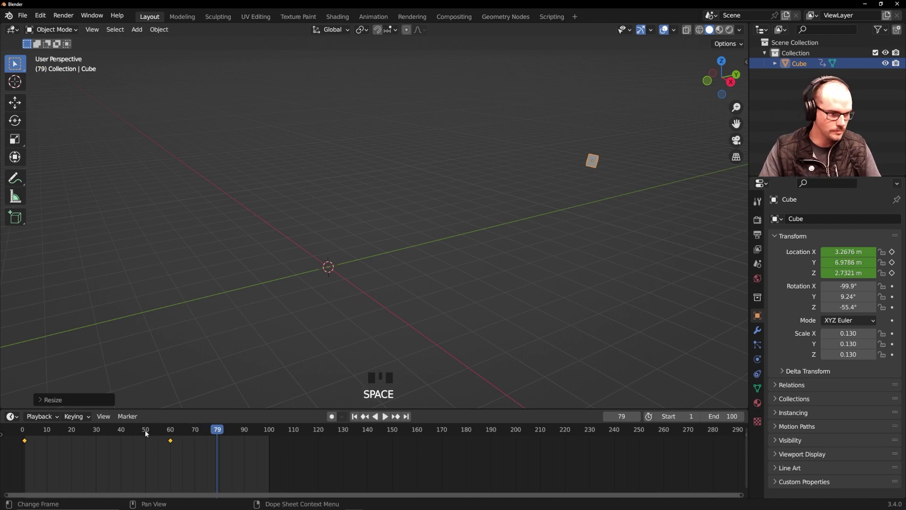
Step: At frame 34, move the cube to about X -3.45, Y -2.68, Z 4.82 m without keyframing it, and play the animation
drag(119, 433, 106, 432)
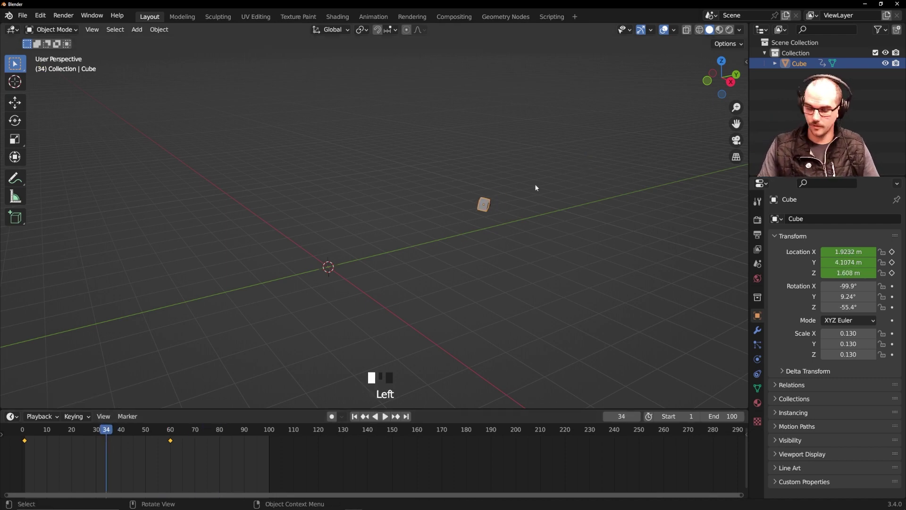
key(g)
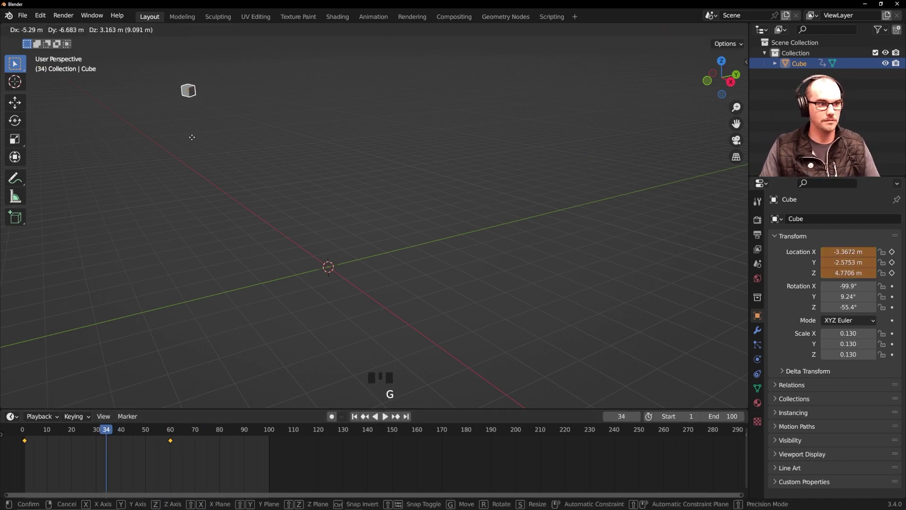
click(203, 155)
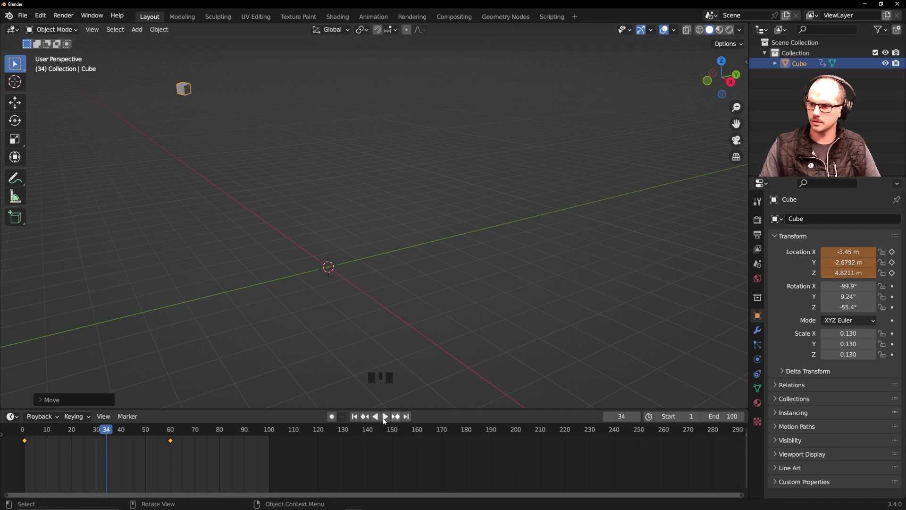
key(space)
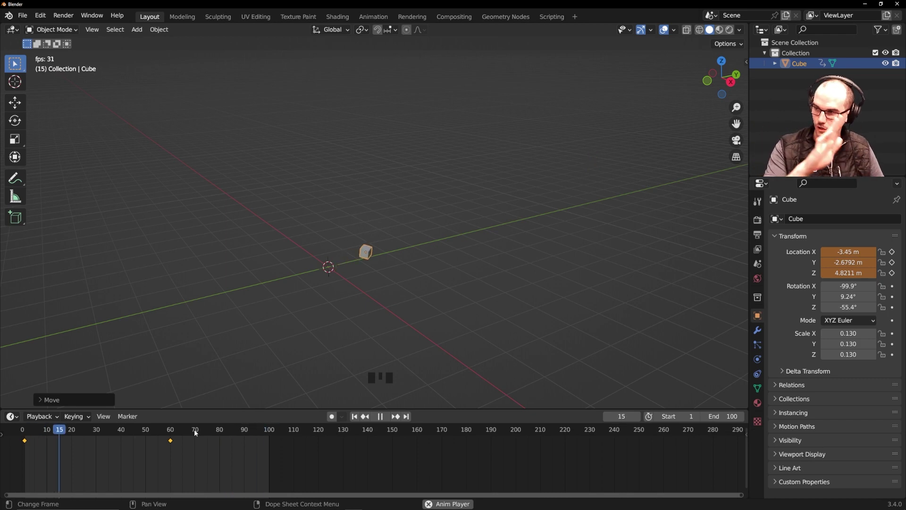
key(space)
Step: Scale the cube uniformly to about -0.718 without keyframing it, and turn on auto keying
key(s)
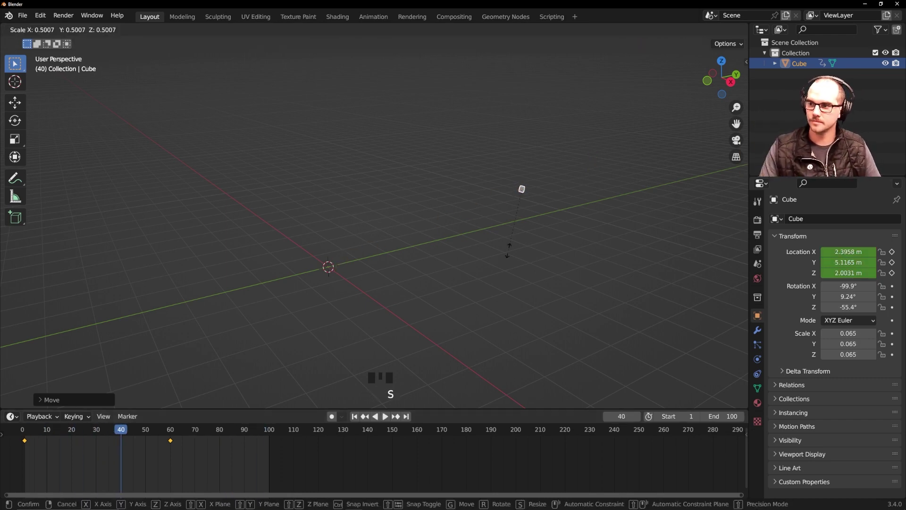
click(264, 328)
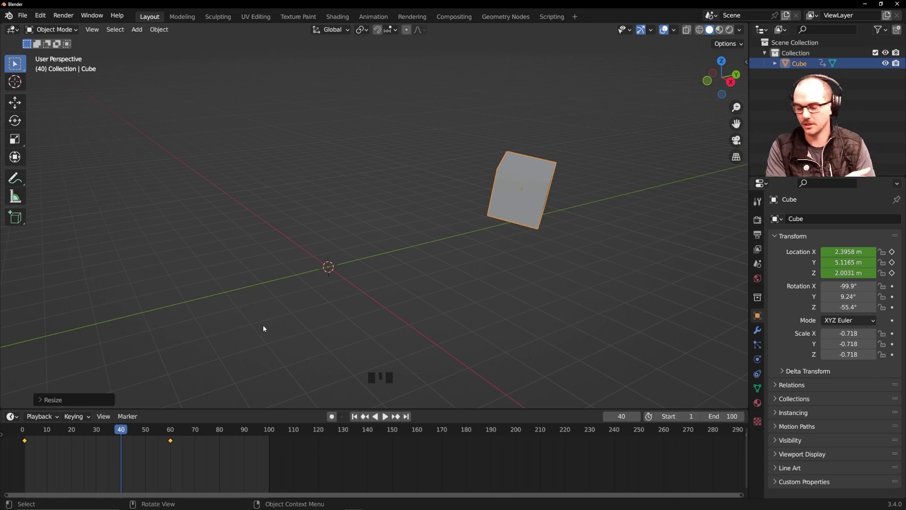
click(332, 417)
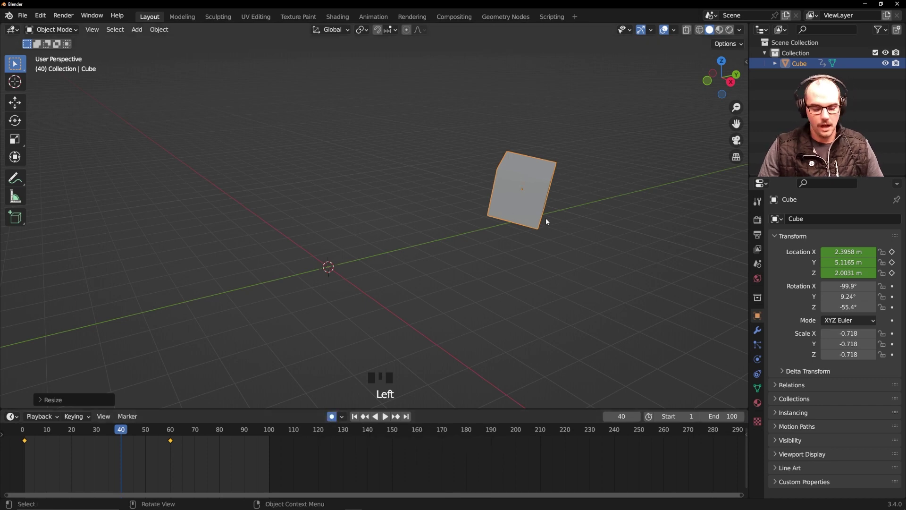
Step: Auto-keyframe the cube at frame 37 by moving it to about X -2.03, Y -0.65, Z 4.36 m, and play the animation from the start
click(114, 429)
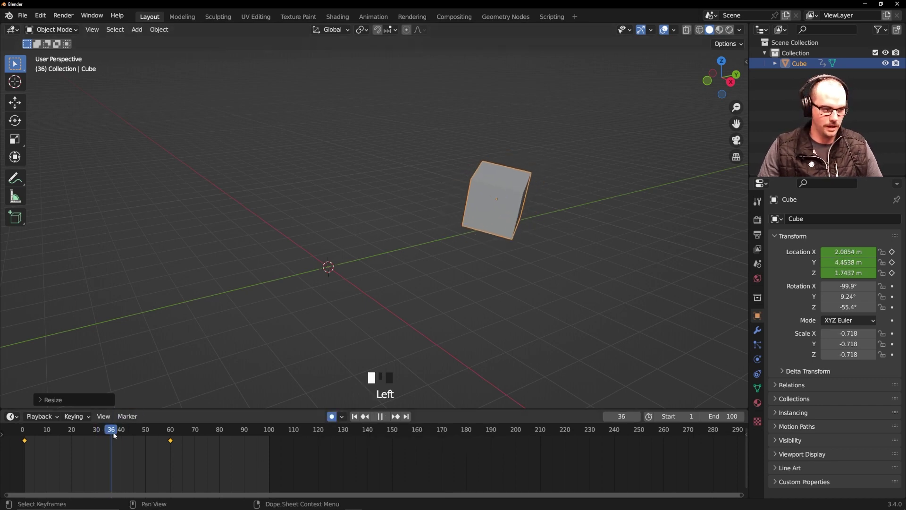
key(g)
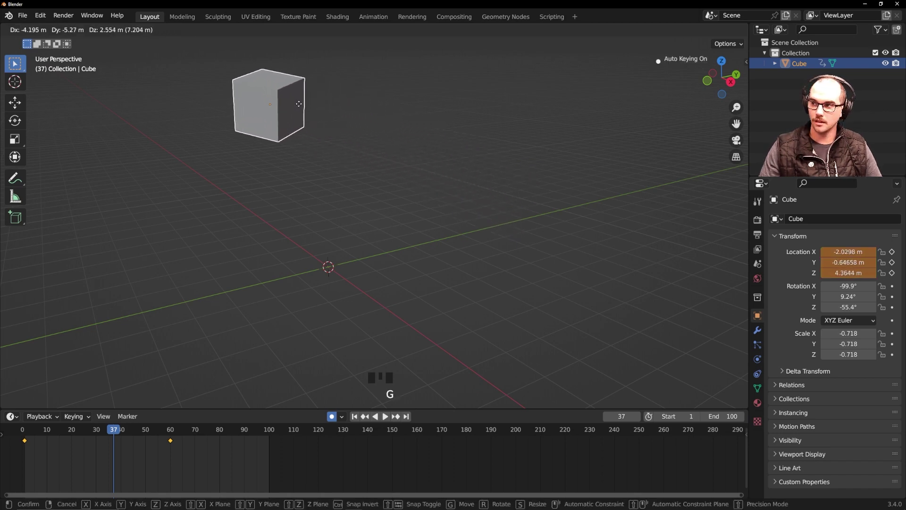
click(298, 104)
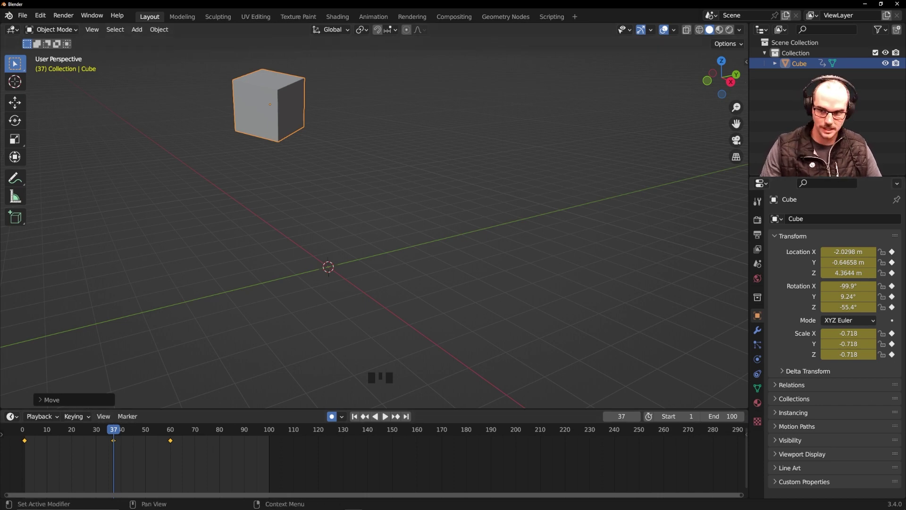
click(126, 438)
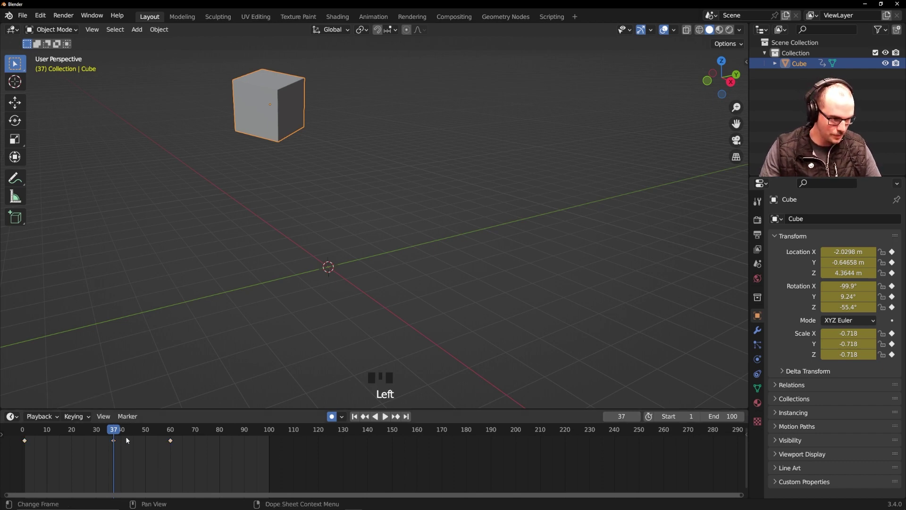
click(118, 455)
click(117, 455)
click(29, 429)
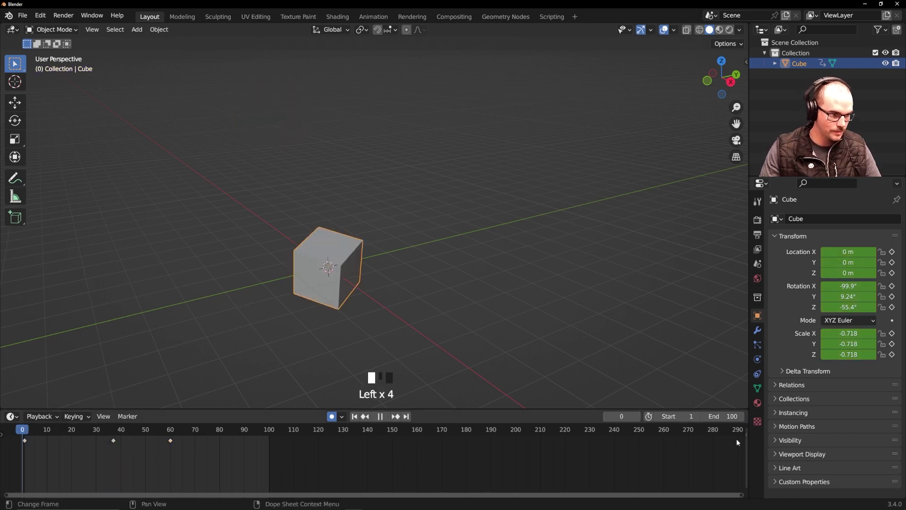
key(space)
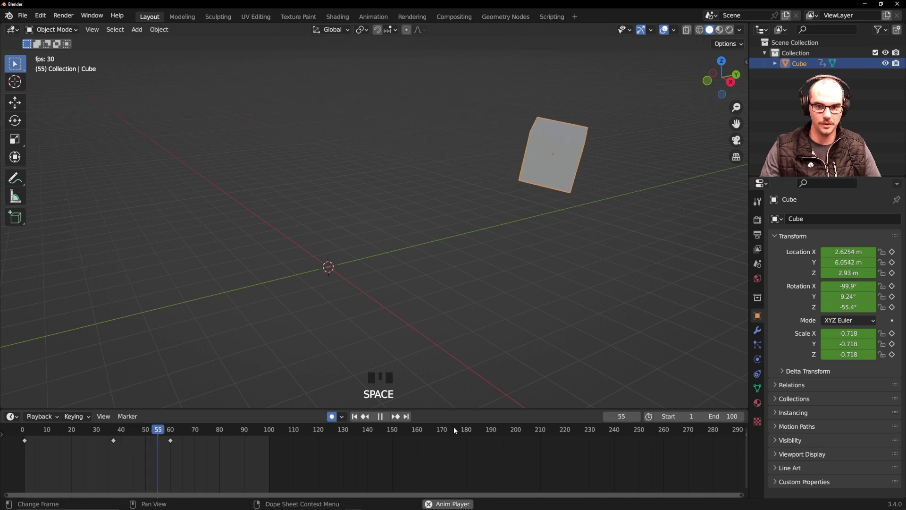
key(space)
Step: At frame 74, rotate the cube to about X 47.3°, Y -32.8°, Z 4.52° and move it to about X 3.05, Y 4.55, Z -0.67 m
key(r)
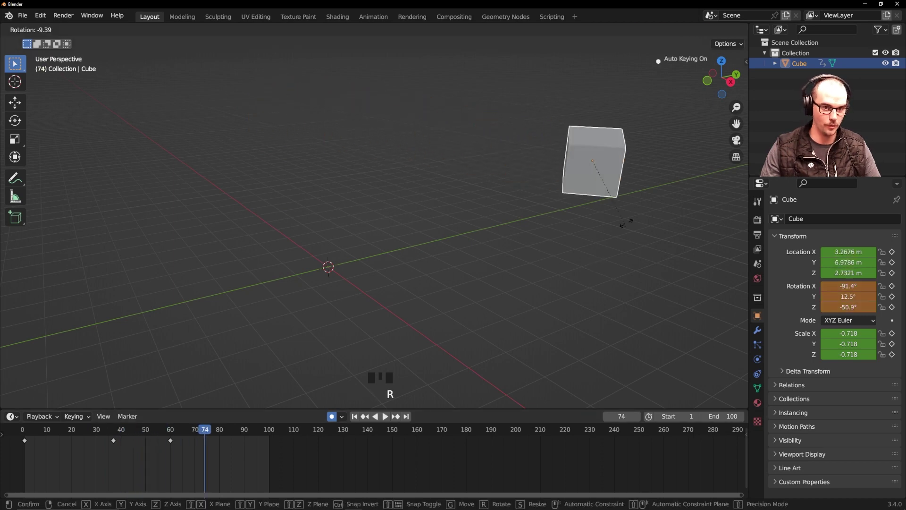
click(590, 101)
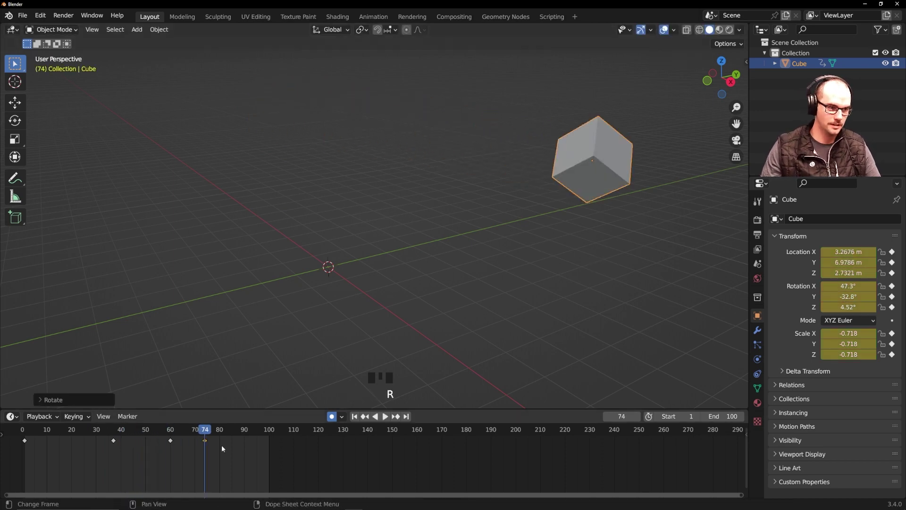
key(g)
click(219, 152)
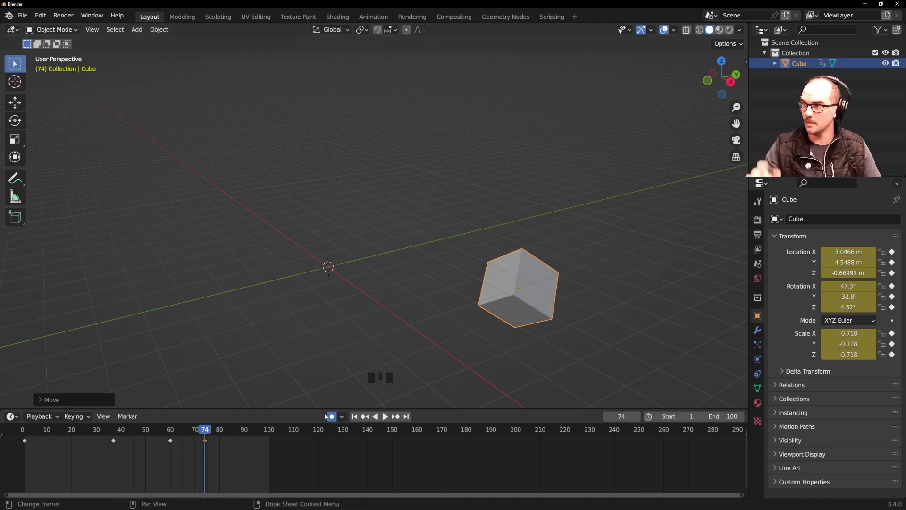
Step: Return to the start and play the auto-keyed cube animation once through, stopping it near the end
click(355, 416)
key(space)
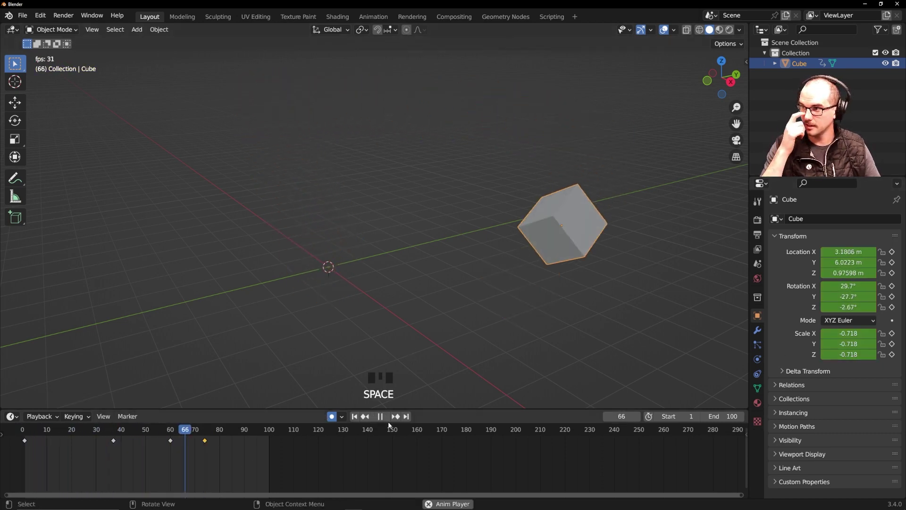
key(space)
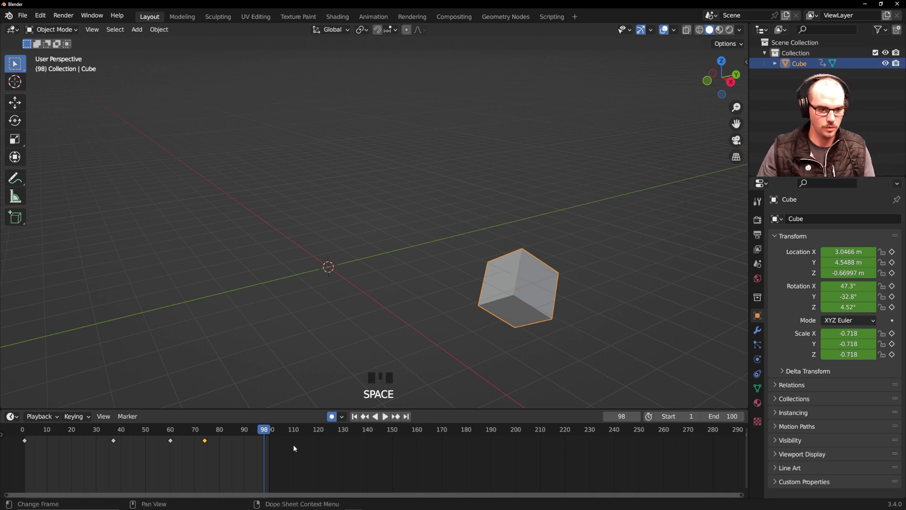
Step: Delete the cube's keyframes at frames 74, 60 and 37, and go to frame 10
key(Delete)
click(142, 444)
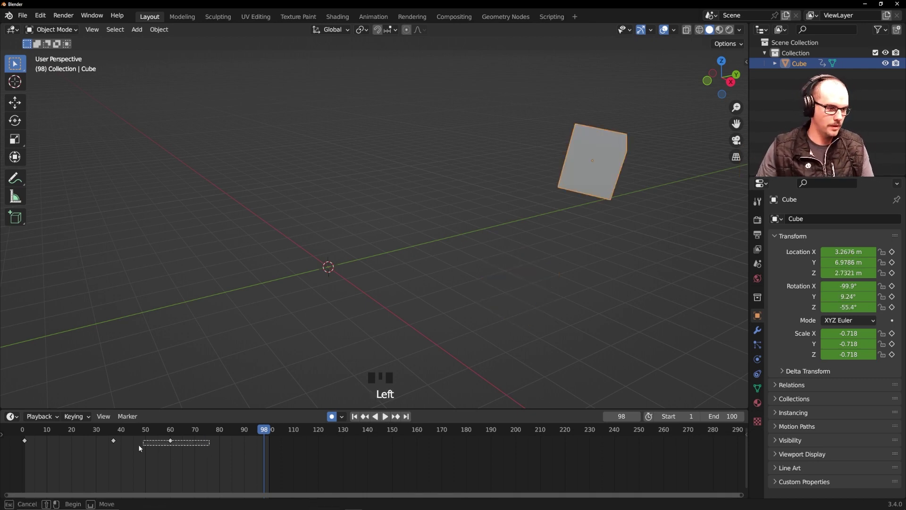
click(170, 441)
key(Delete)
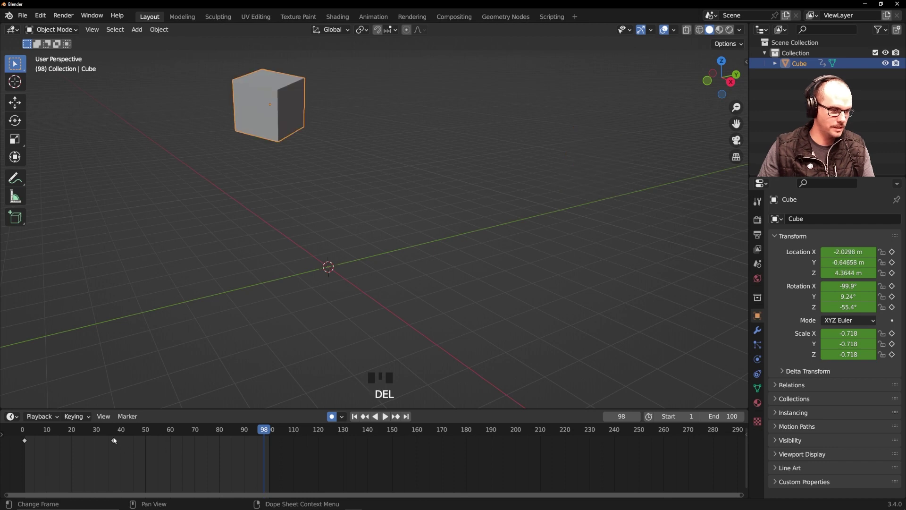
drag(113, 441, 47, 434)
key(Delete)
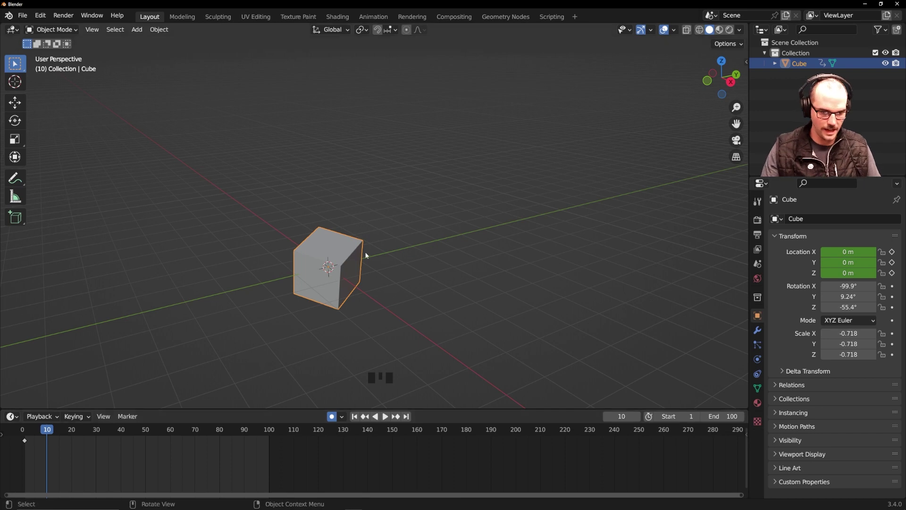
Step: Auto-keyframe the cube's position at frame 10 (about -0.51, -0.53, 0.49 m), frame 17 (-0.03, 0.50, 0.89 m) and frame 23 (0.35, 1.52, 1.55 m)
key(g)
click(345, 260)
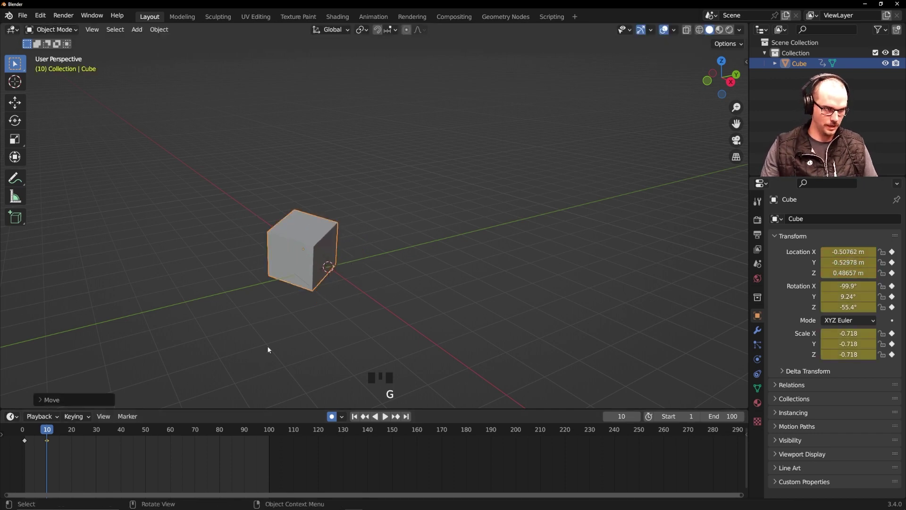
click(64, 437)
key(g)
click(348, 305)
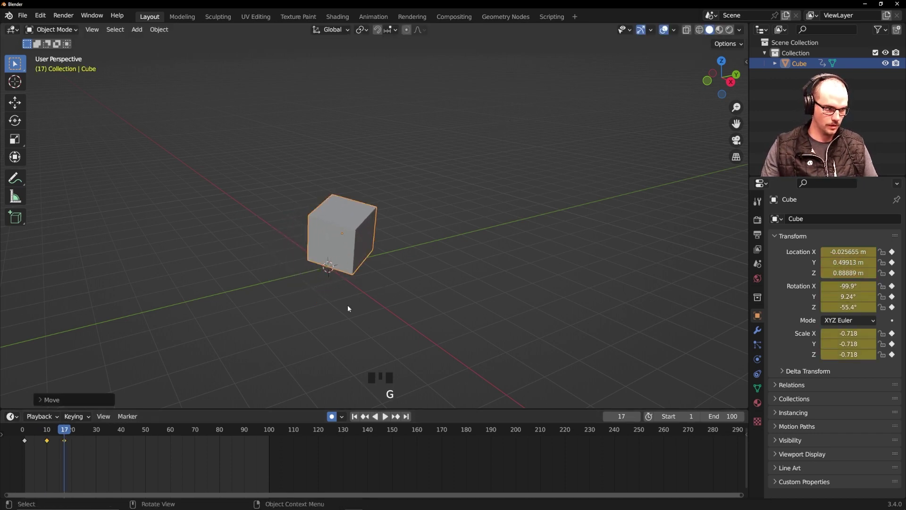
click(79, 437)
key(g)
click(503, 193)
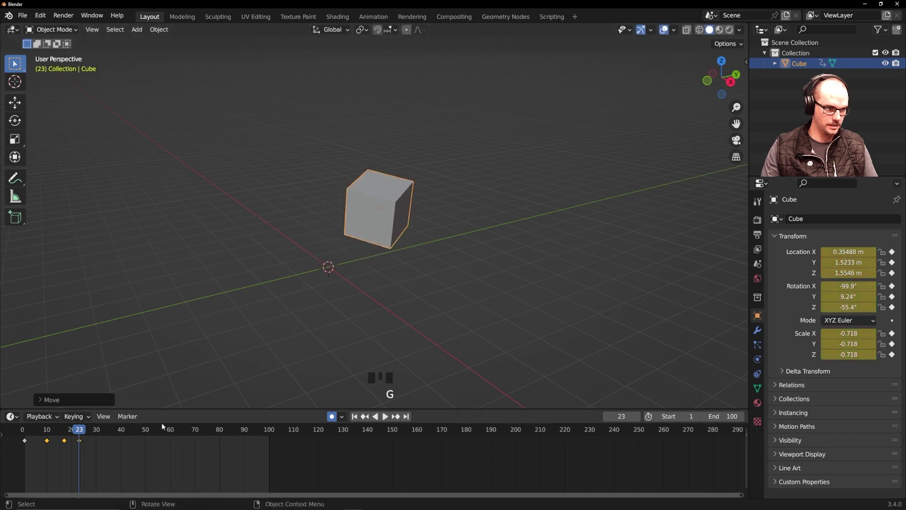
Step: Auto-keyframe the cube's position at frame 30 (about 1.34, 3.37, 1.94 m) and frame 38 (about 1.90, 2.84, -0.40 m)
click(97, 437)
key(g)
click(443, 230)
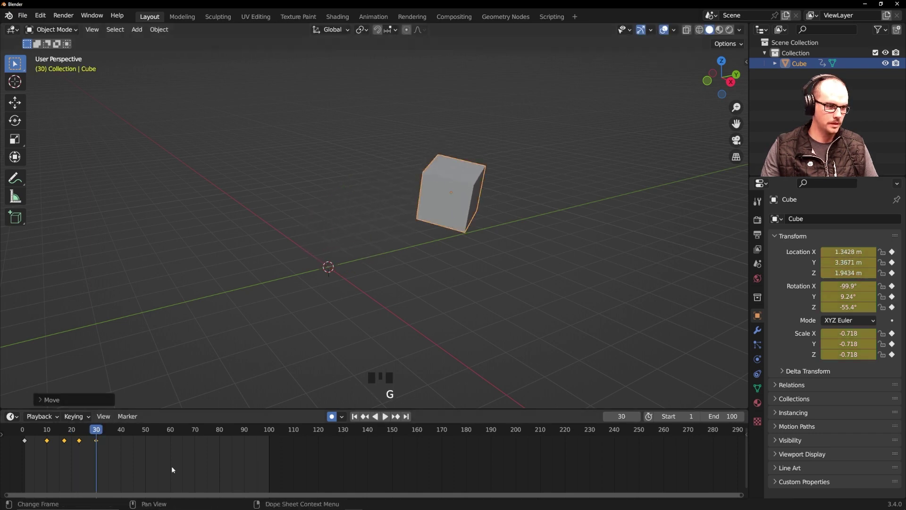
click(116, 437)
key(g)
click(454, 351)
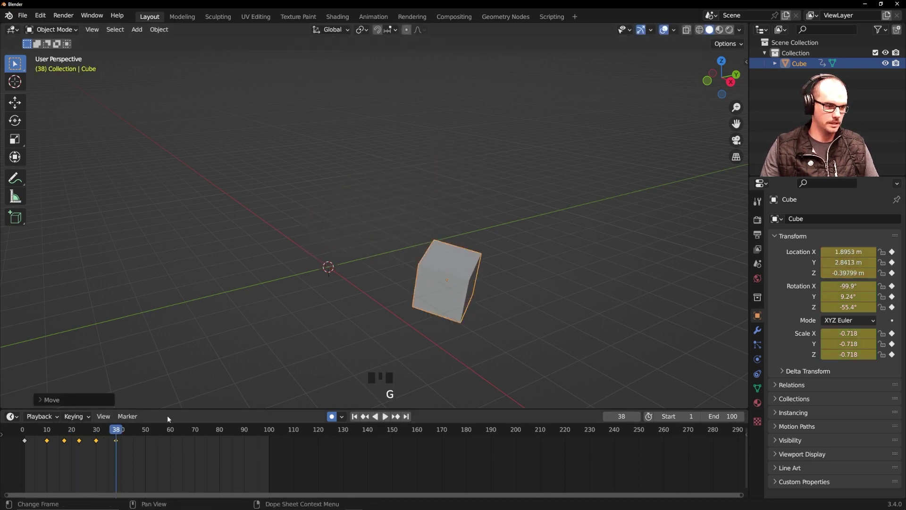
Step: At frame 38, rotate the cube to about X -49.7°, Y 17.7°, Z -26.1° and scale it to about -1.671
key(r)
click(523, 146)
key(s)
click(426, 352)
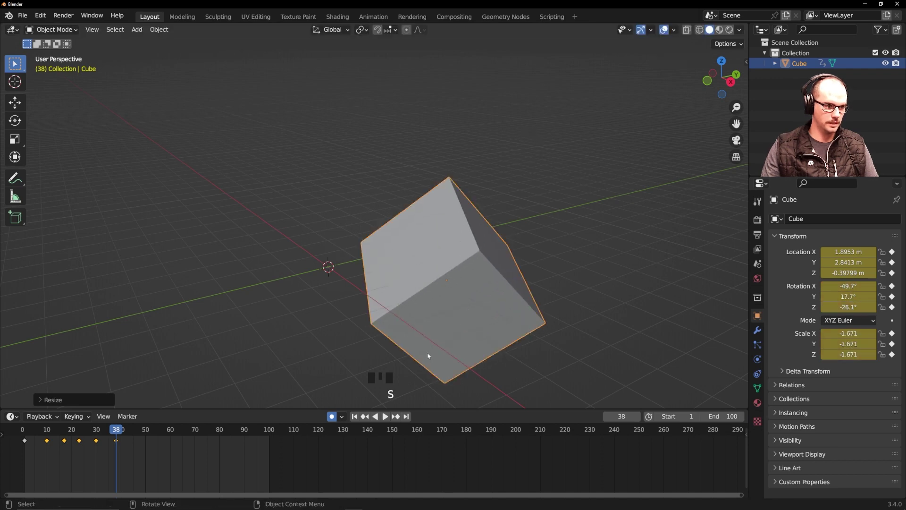
Step: At frame 45, move the cube to about X 0.09, Y 0.49, Z 0.57 m and scale it to about -0.927
click(134, 431)
key(g)
key(s)
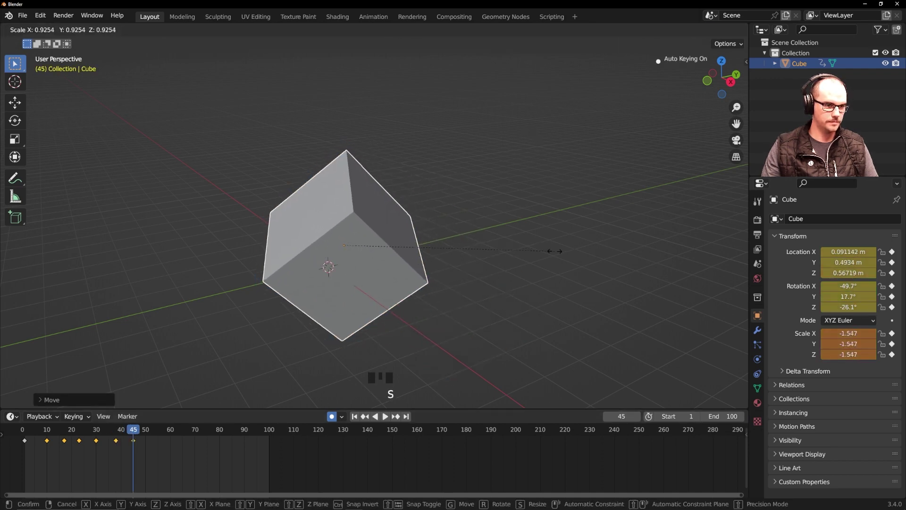
click(366, 300)
Step: Play the animation to review the cube's seven keyframes, and stop it
click(375, 416)
key(space)
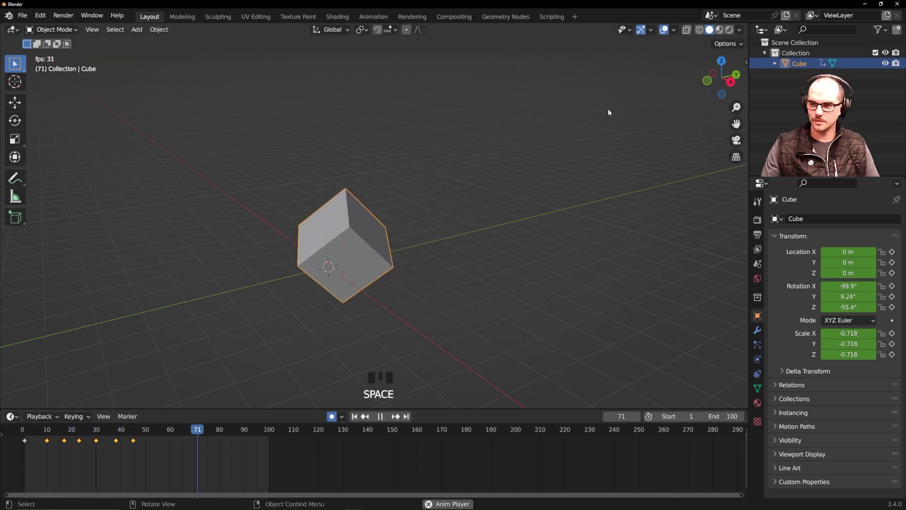
key(space)
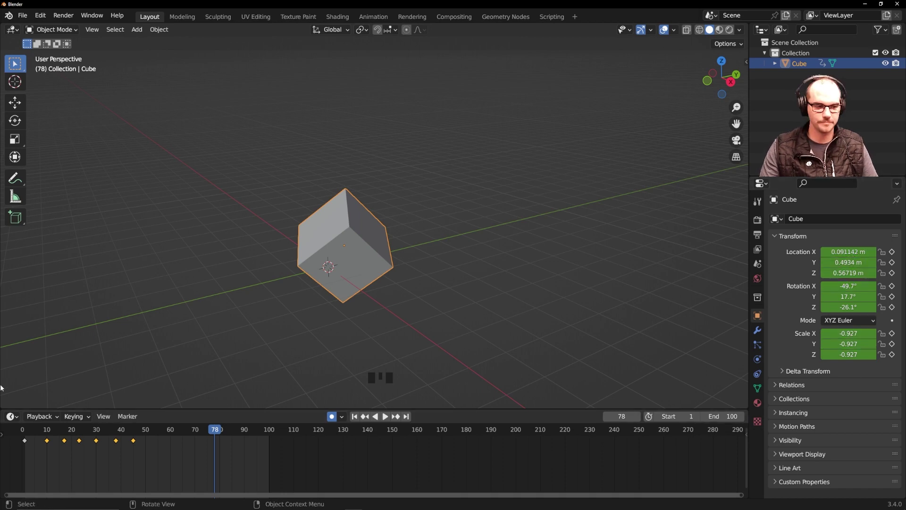
Step: Select all of the cube's remaining keyframes in the timeline and delete them
drag(143, 443, 29, 439)
drag(127, 436, 22, 453)
key(Delete)
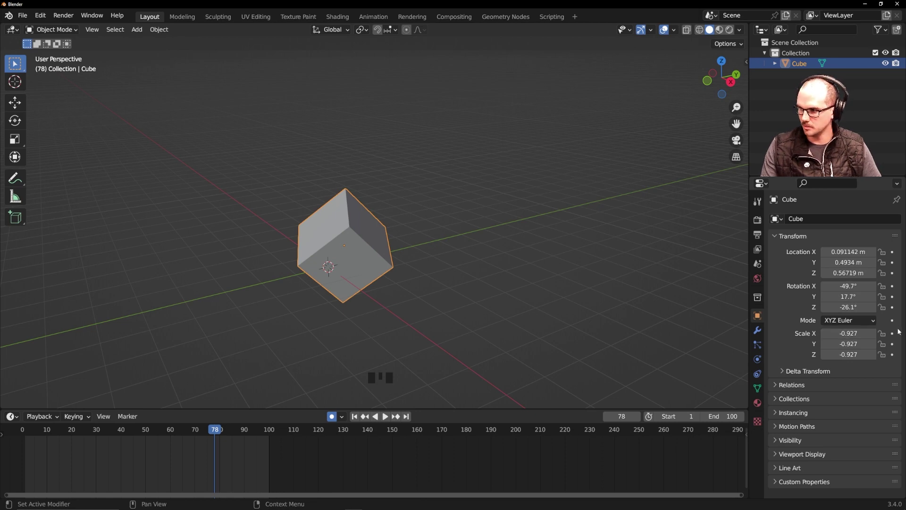
Step: Reset the cube's X, Y and Z location to 0 m and its X, Y and Z rotation to 0°
click(862, 250)
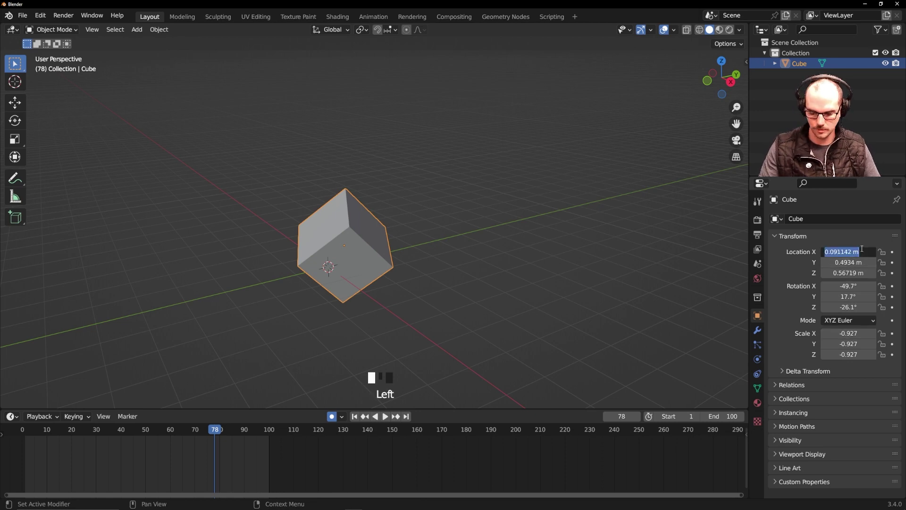
text(0)
key(Tab)
text(0)
key(Tab)
text(0)
key(Tab)
text(0)
key(Tab)
text(0)
key(Tab)
text(0)
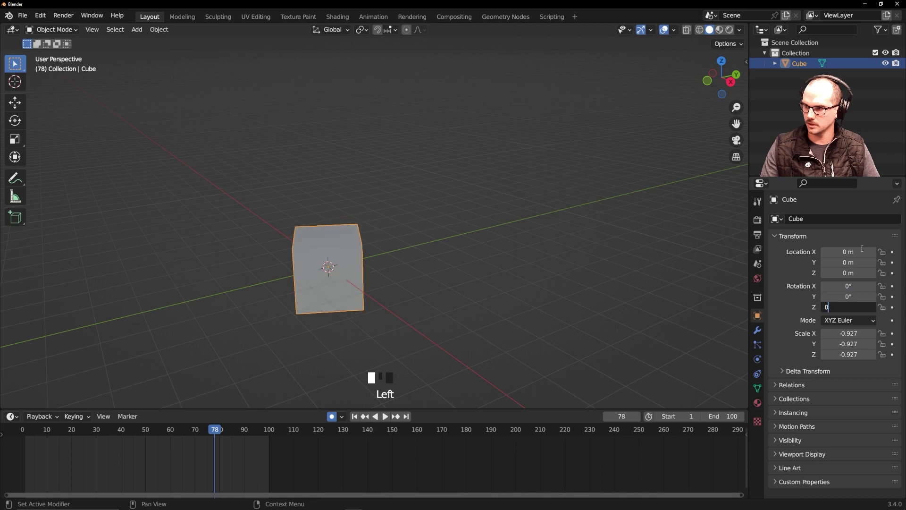
Step: Reset the cube's scale to 1 on the X, Y and Z axes
key(Tab)
text(1)
key(Tab)
text(1)
key(Tab)
text(1)
key(Return)
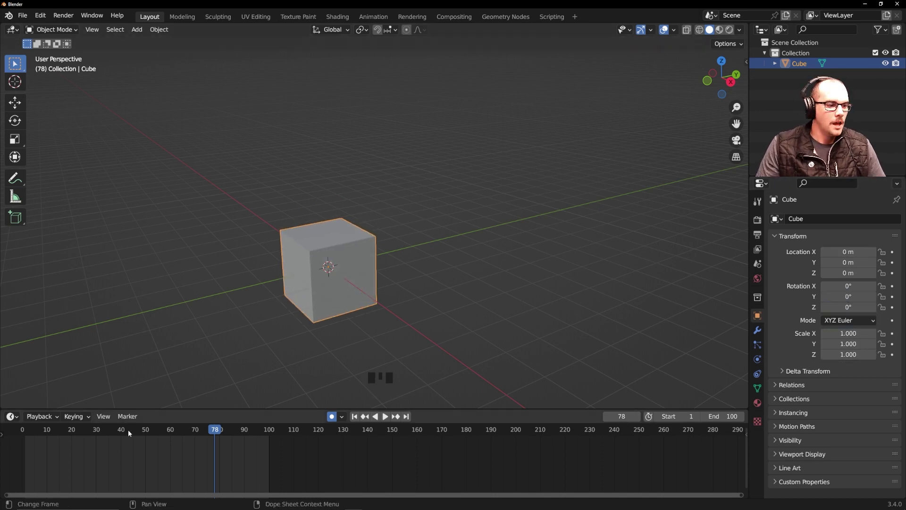
Step: Move the playhead back to frame 1 with playback stopped
key(space)
click(49, 447)
drag(49, 447, 24, 452)
key(space)
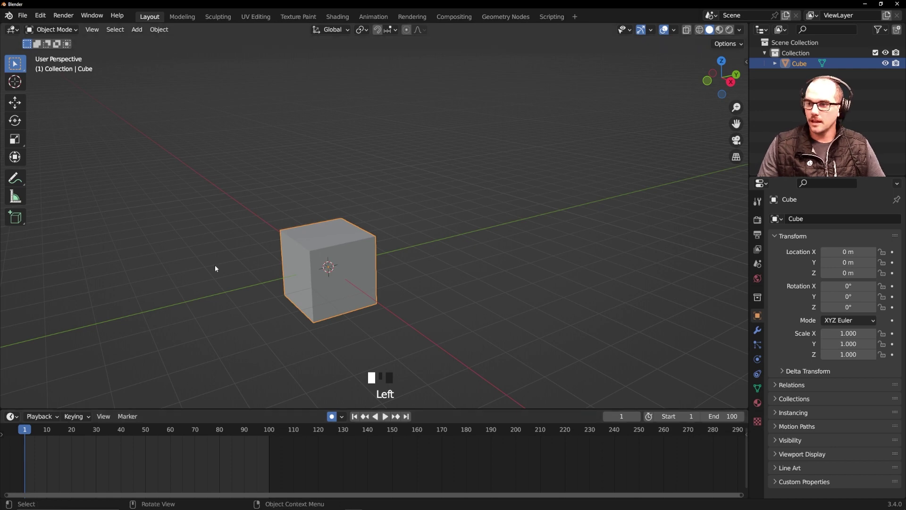
Step: Insert a Location & Rotation keyframe for the cube at frame 1
key(i)
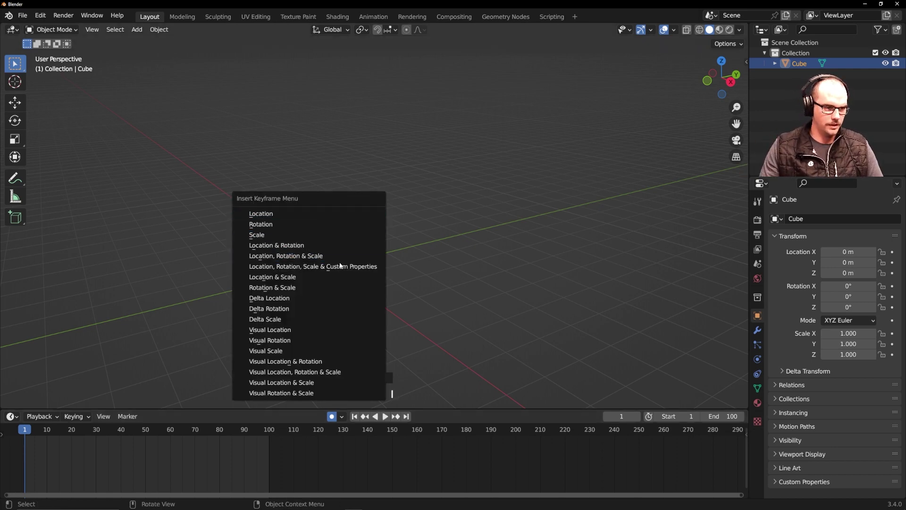
click(308, 250)
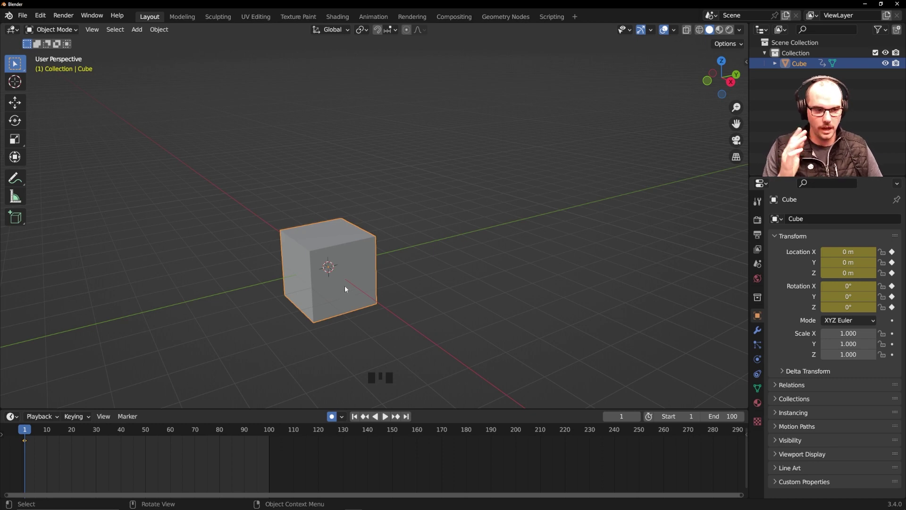
Step: Try moving and rotating the cube freehand with Auto Keying enabled, and undo these transforms
key(g)
click(567, 156)
key(r)
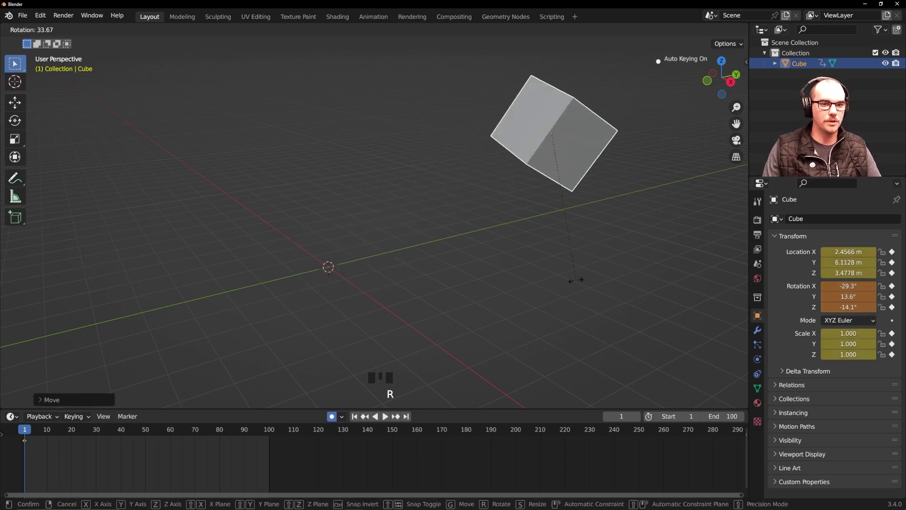
click(446, 321)
key(ctrl+z)
key(ctrl+z)
key(ctrl+z)
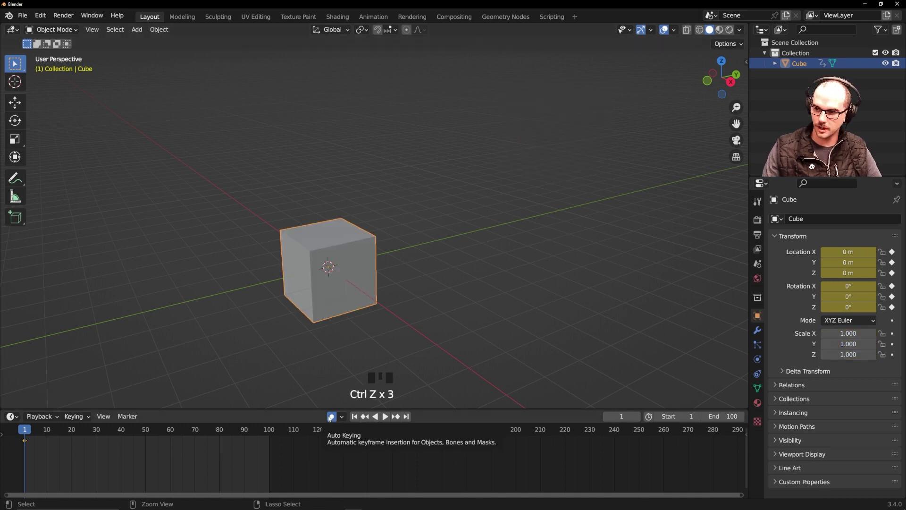
Step: Turn off Auto Keying, move the cube to about X 2.23 m, Y 5.82 m, Z 3.6 m, and rotate it freehand
click(330, 417)
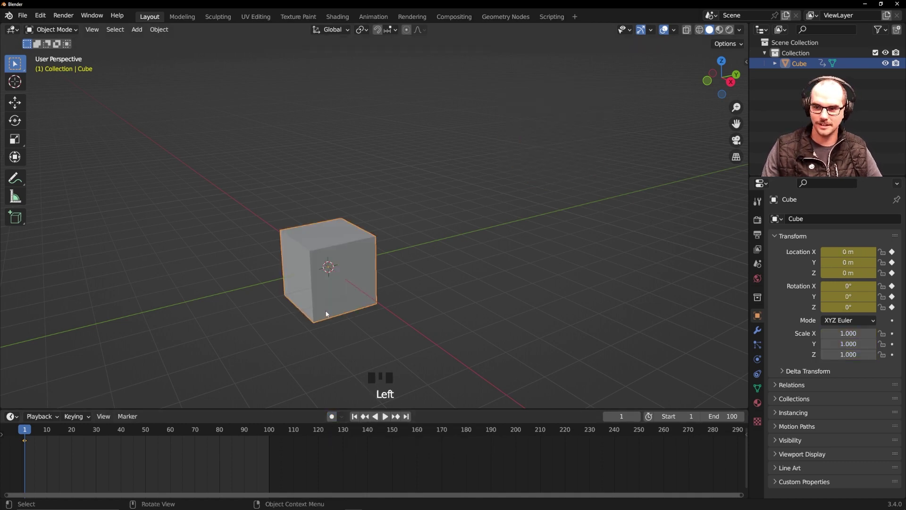
key(g)
click(553, 134)
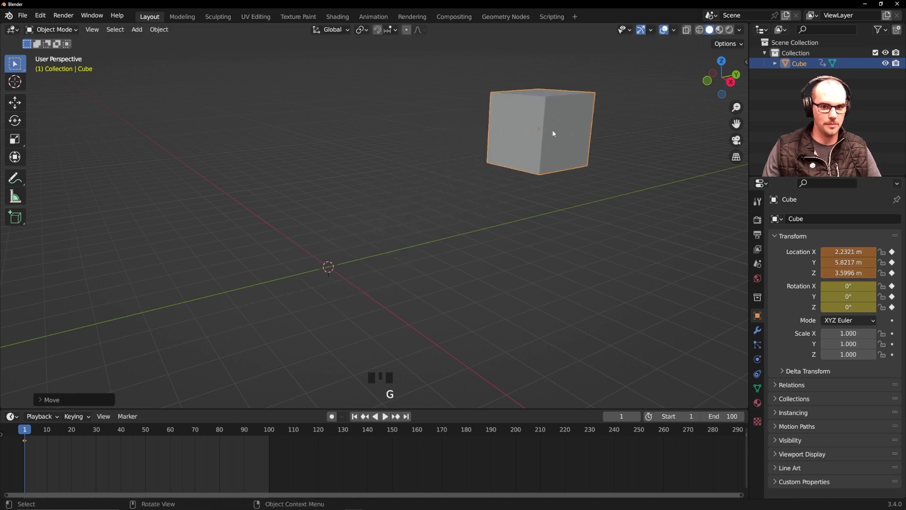
key(r)
click(437, 260)
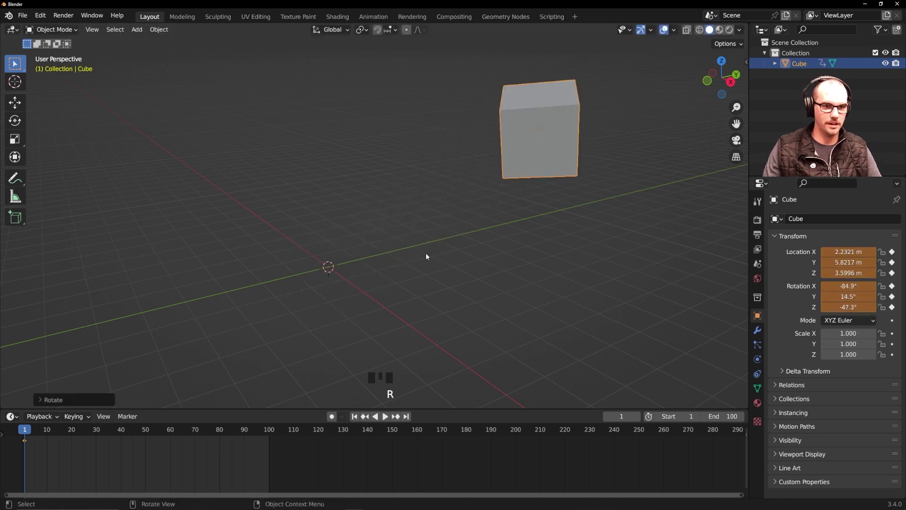
Step: Insert a keyframe for the cube's Available channels at frame 1 and move the playhead to frame 27
key(i)
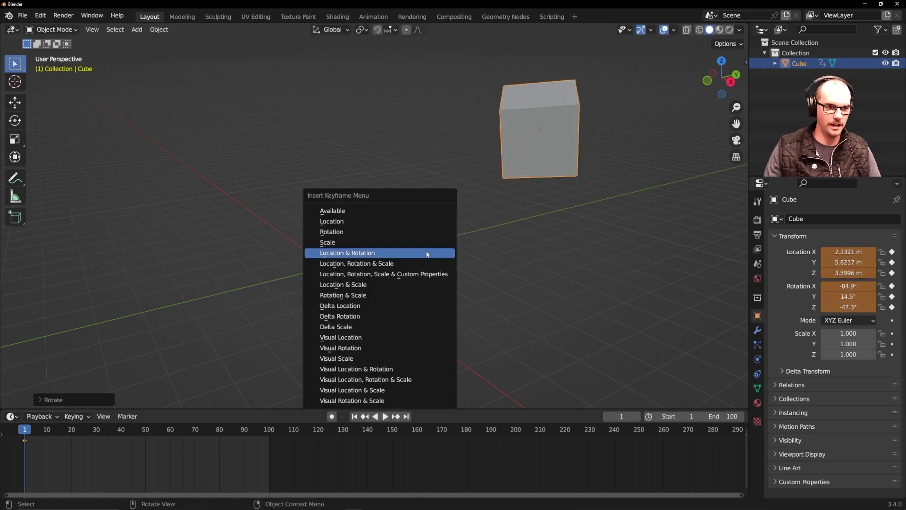
click(372, 209)
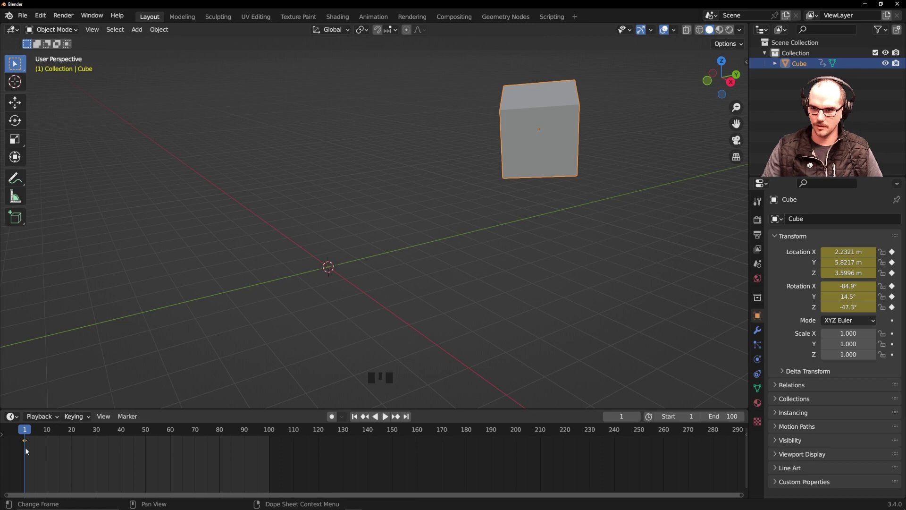
drag(30, 434, 95, 431)
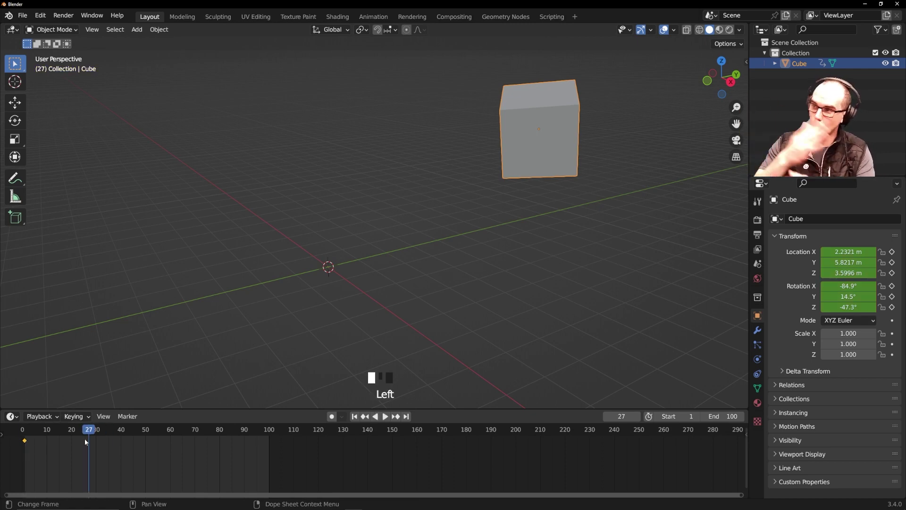
Step: Undo the playhead move, the Available keyframe and the cube's last rotation and move
key(ctrl+z)
key(ctrl+z)
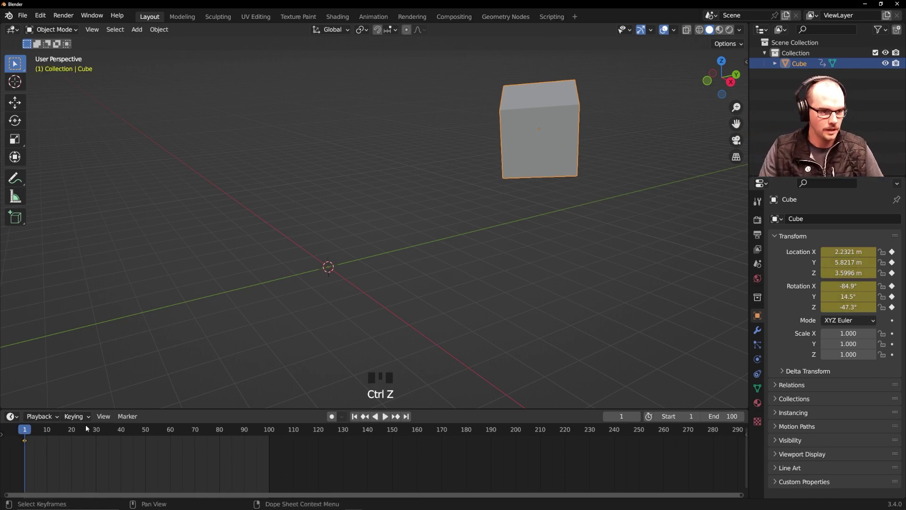
key(ctrl+z)
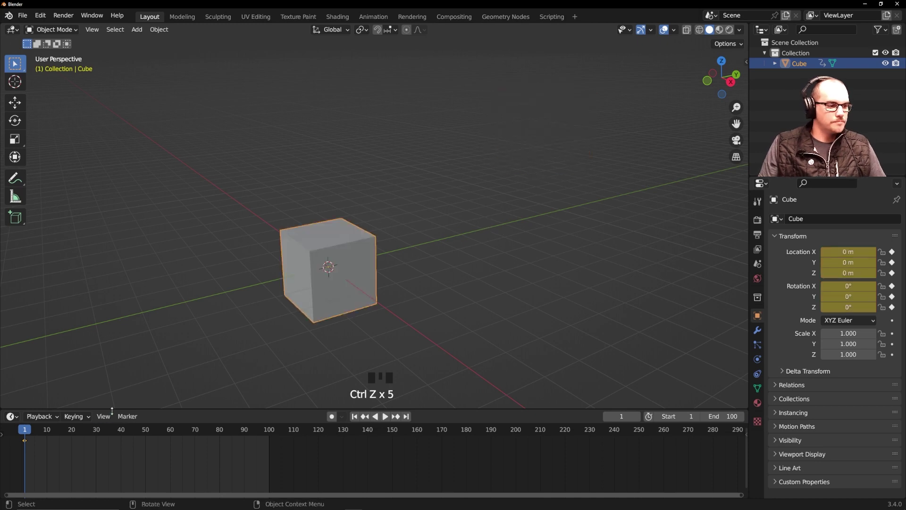
Step: Delete the cube's keyframe at frame 1 in the timeline
click(25, 441)
key(Delete)
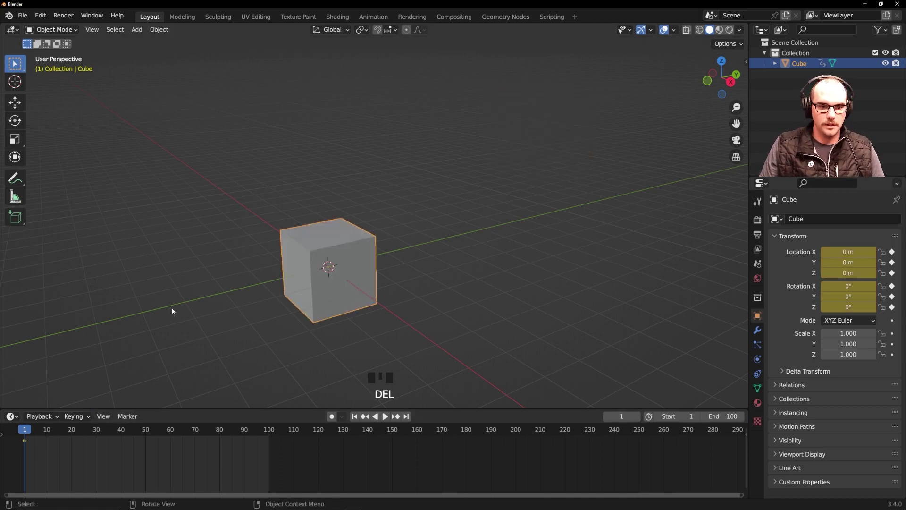
key(Delete)
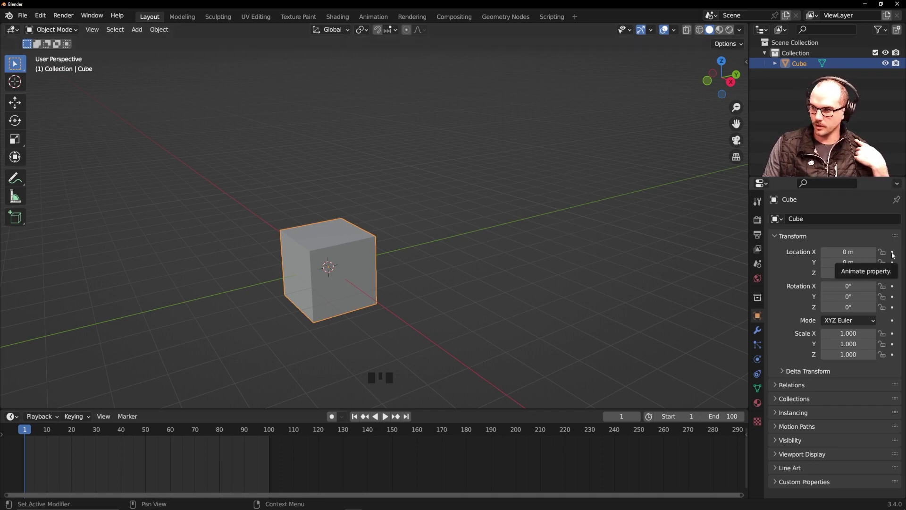
Step: Keyframe only the cube's Location X property at frame 1
mouse_move(461, 257)
middle_down()
mouse_move(425, 266)
mouse_move(453, 265)
middle_up()
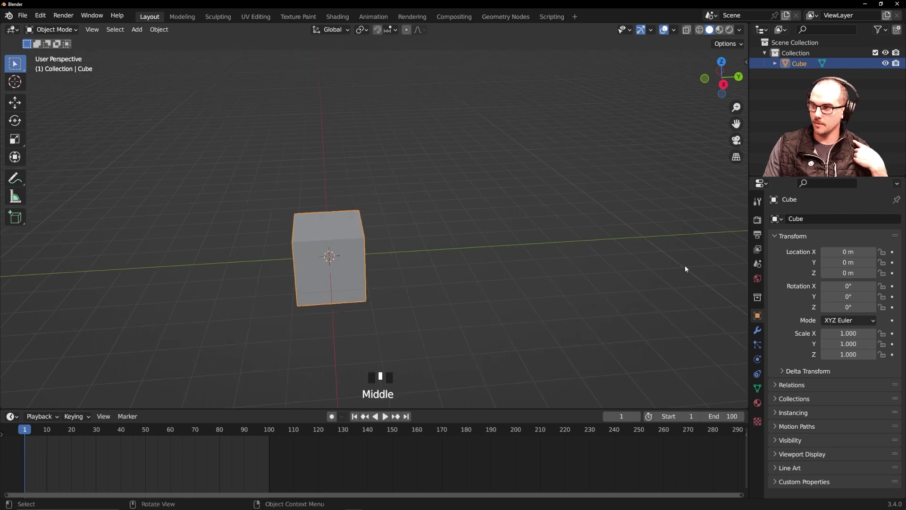
click(892, 253)
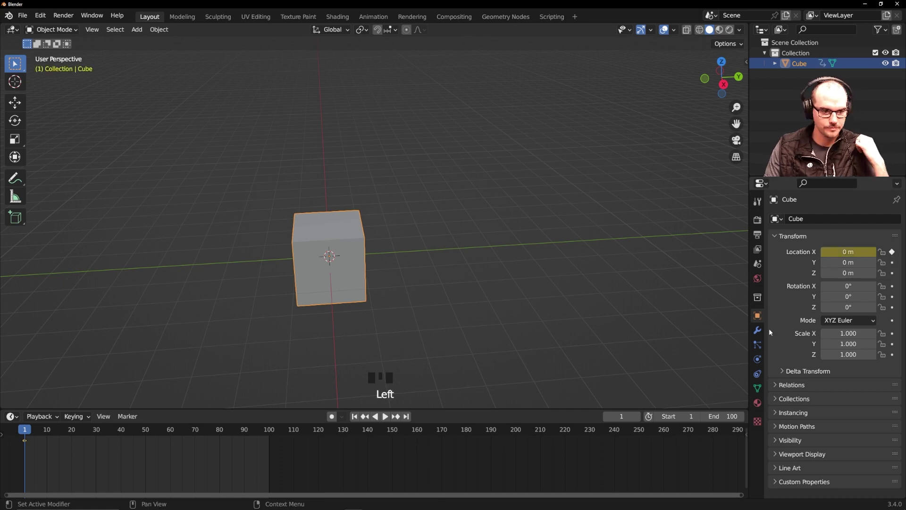
Step: Move the playhead to frame 62 and move the cube about 10.14 m along the global X axis
drag(30, 435, 175, 408)
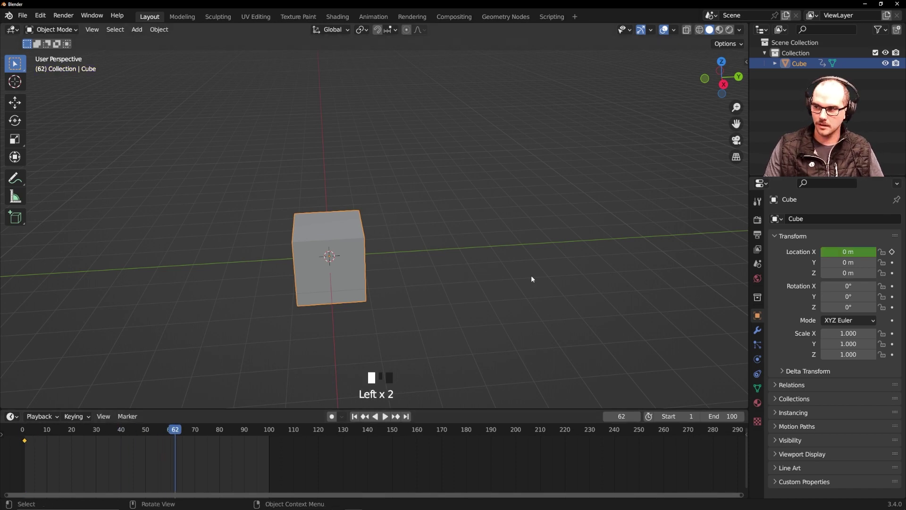
middle_drag(531, 275, 532, 332)
scroll(532, 330, down, 2)
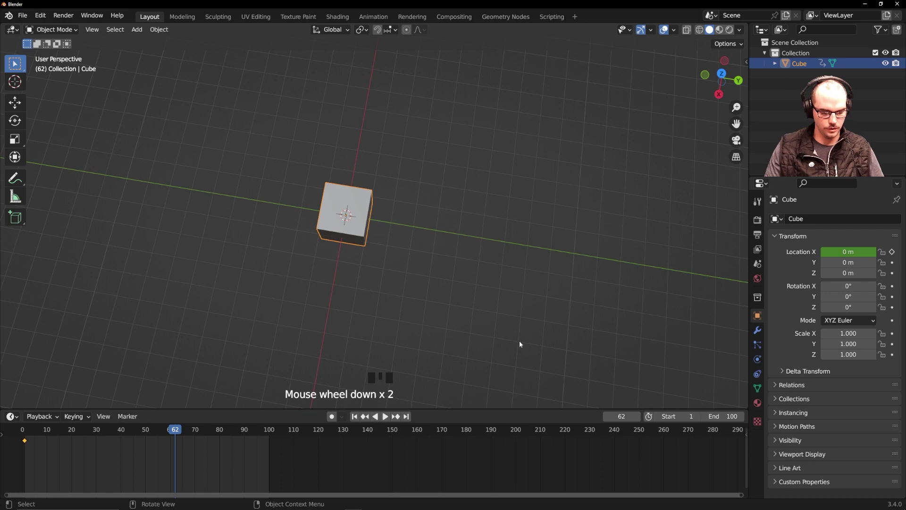
key(g)
key(x)
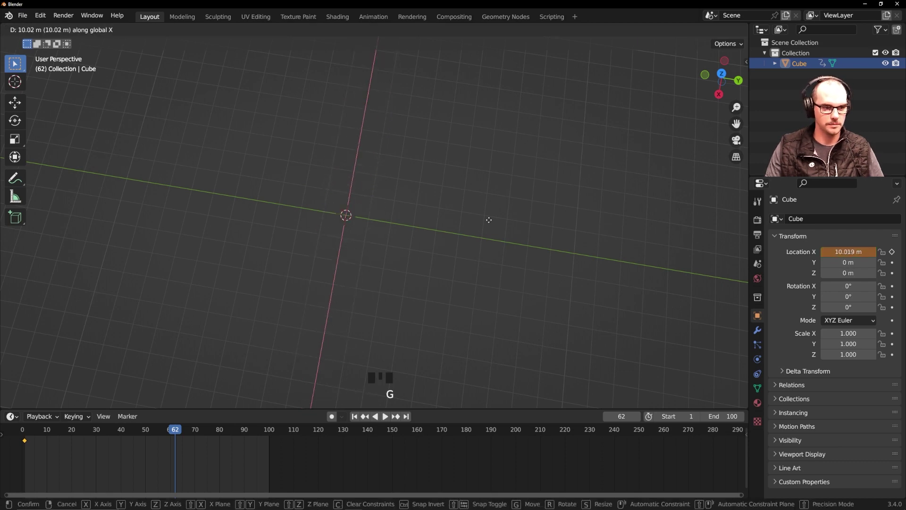
click(477, 240)
Step: Keyframe only the cube's Location X property at frame 62
shift+middle_drag(488, 370, 517, 146)
key(i)
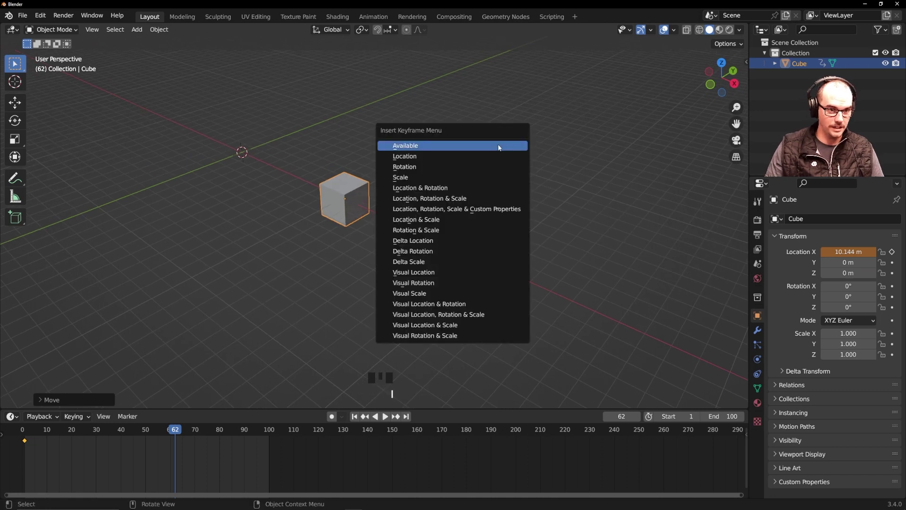
click(893, 253)
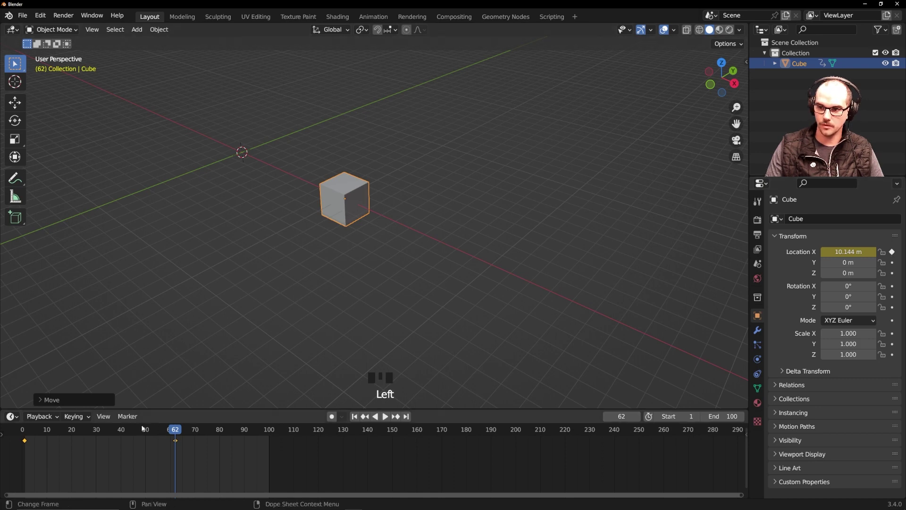
Step: Play the animation from frame 1 and, during playback, change the cube's unkeyed location to Y 4.46 m and Z 6 m
click(354, 416)
key(space)
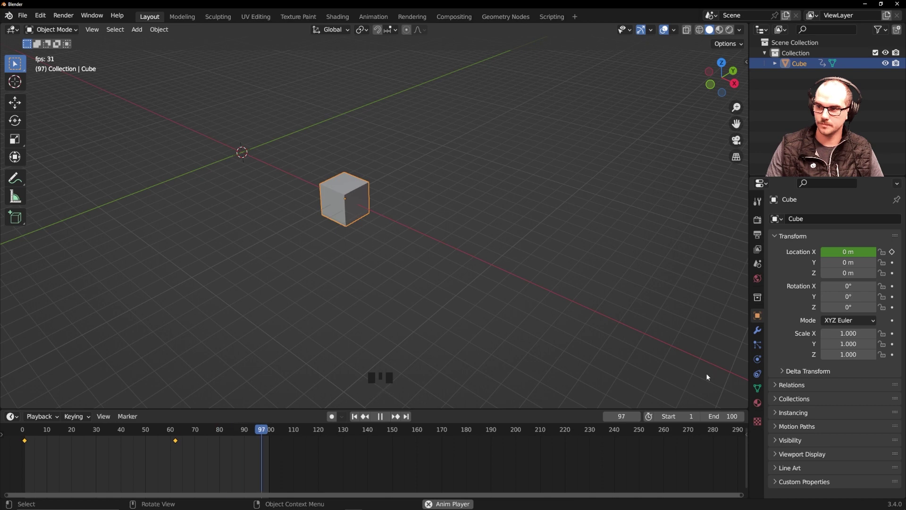
middle_drag(443, 176, 425, 227)
drag(848, 262, 878, 263)
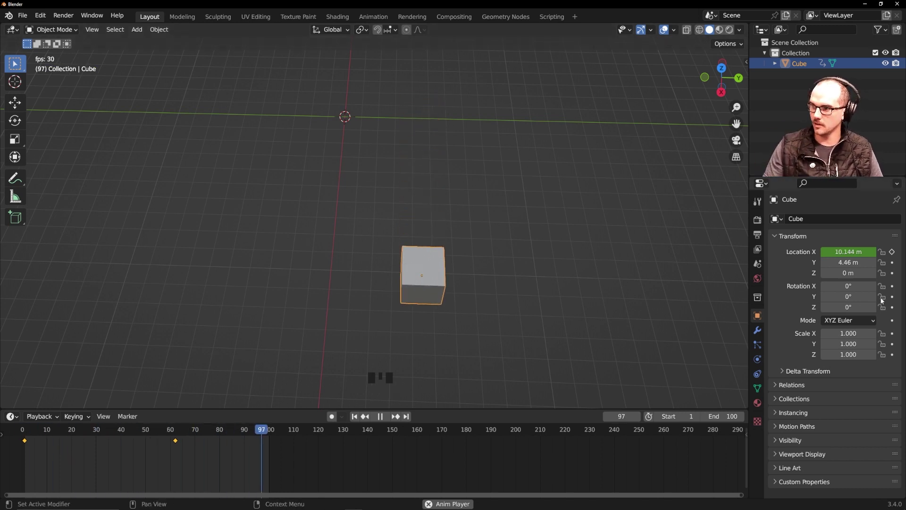
middle_drag(436, 306, 539, 216)
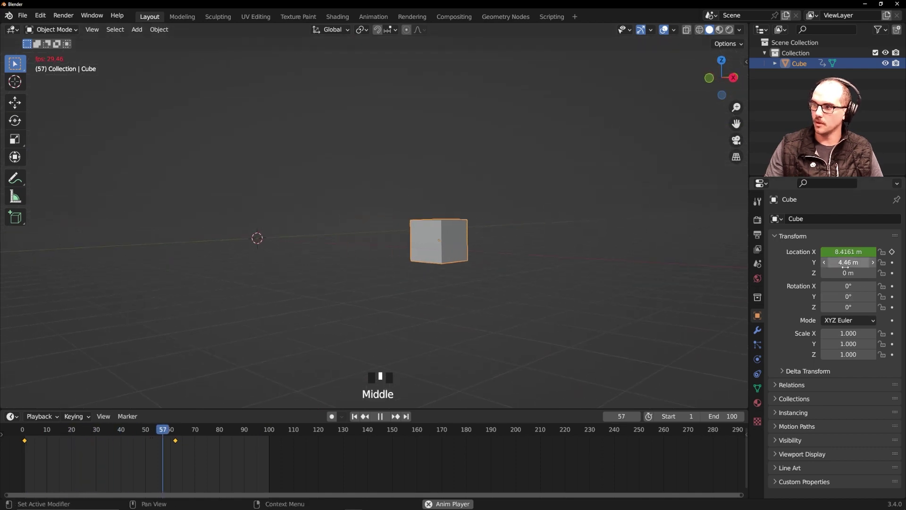
drag(848, 273, 873, 274)
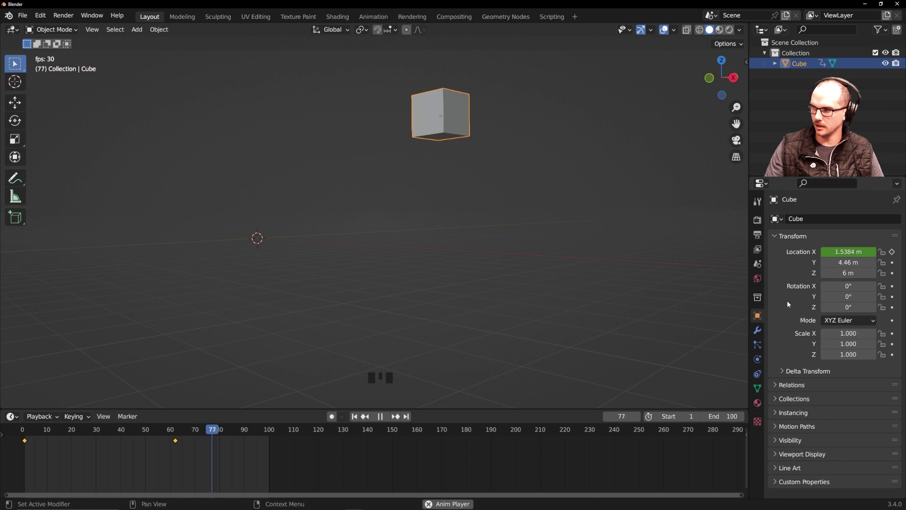
key(space)
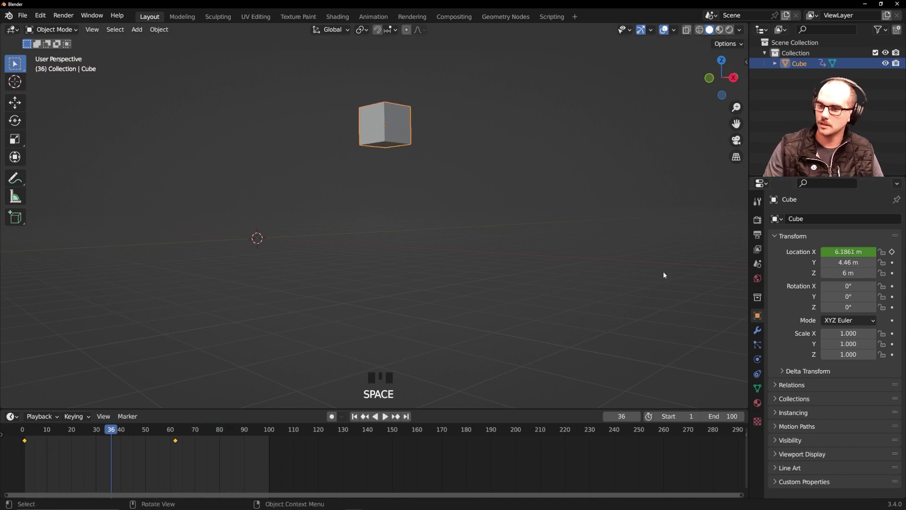
Step: Change the cube's Location X to about -56 m at frame 36 without keying it, and play the animation
drag(849, 252, 718, 252)
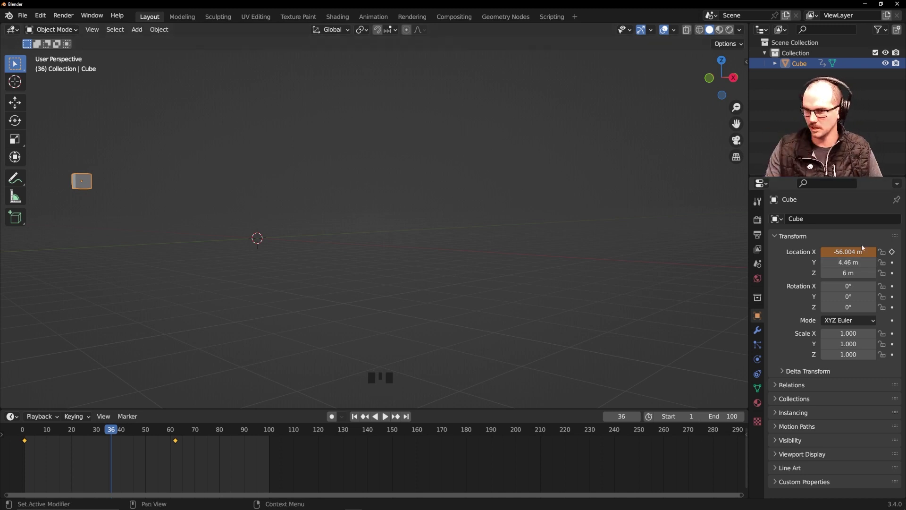
key(space)
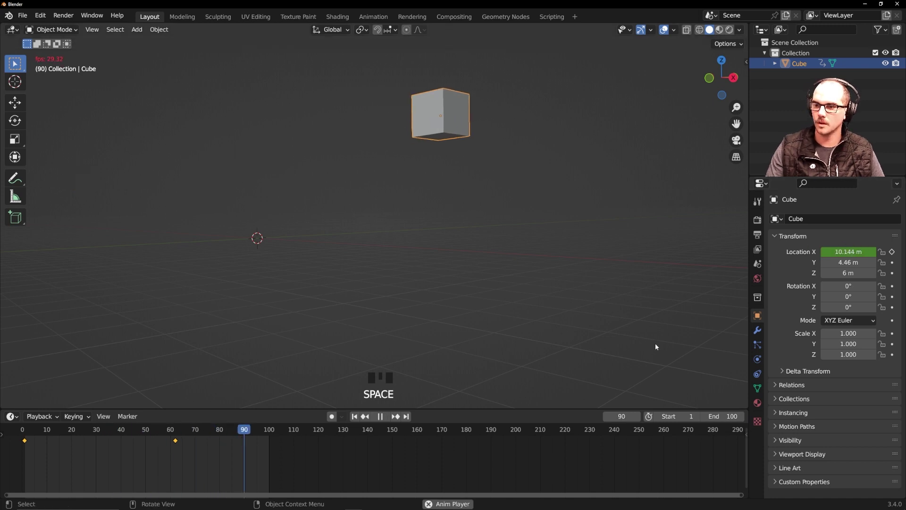
click(380, 416)
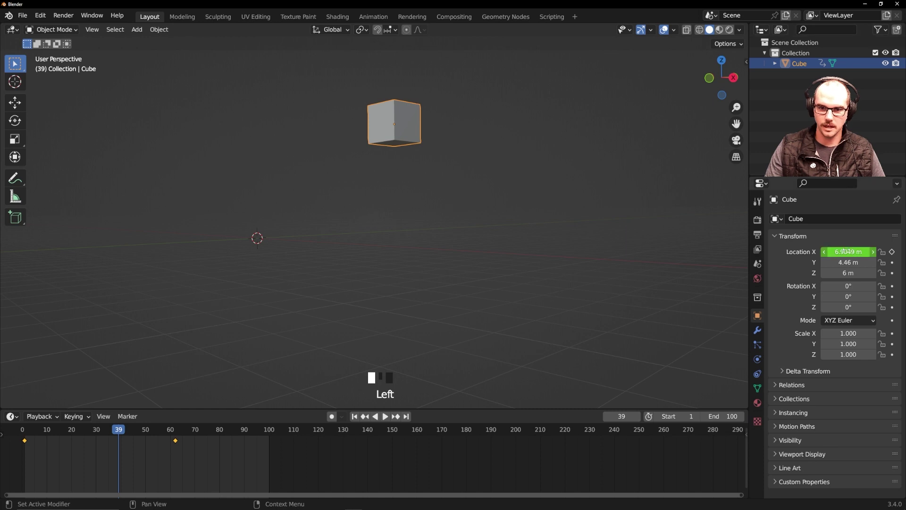
Step: Set the cube's Location X to about -43.4 m at frame 39 and keyframe that property
drag(848, 252, 816, 252)
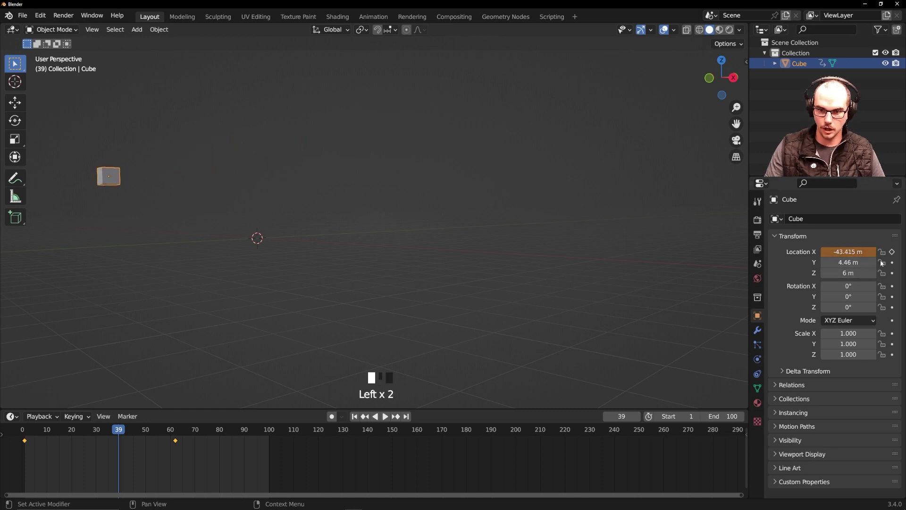
click(892, 251)
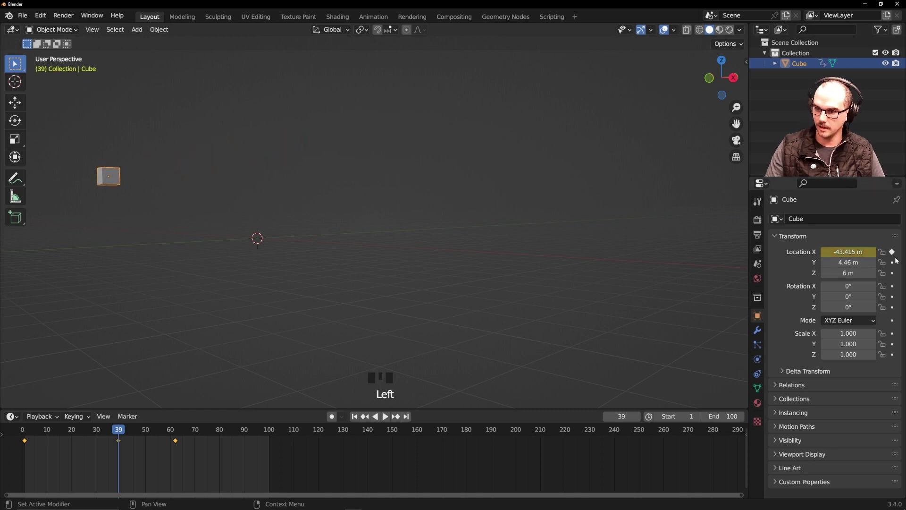
Step: Play back the Location X animation from the start of the timeline and stop it
drag(107, 449, 22, 448)
key(space)
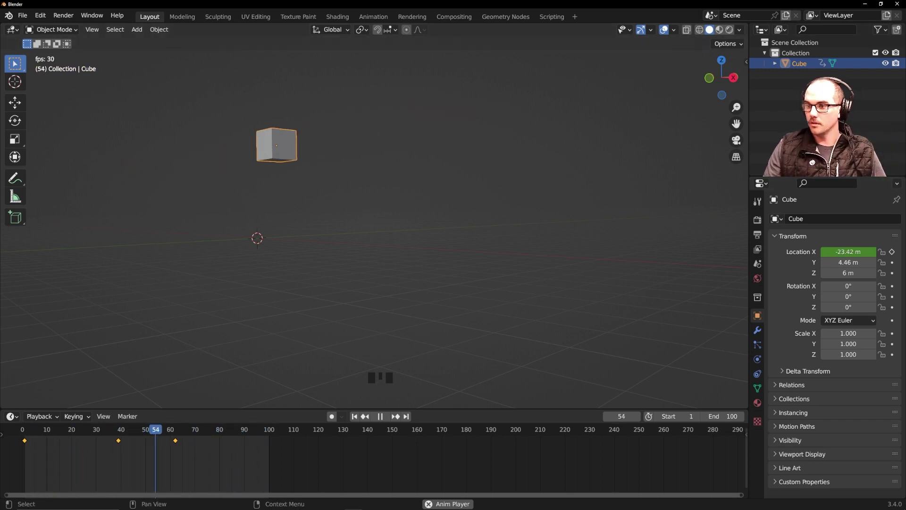
key(space)
middle_drag(618, 244, 589, 229)
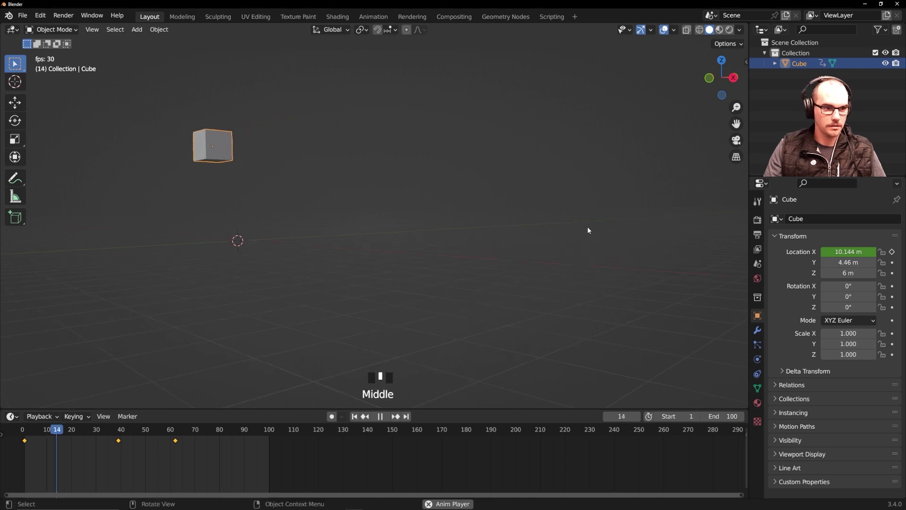
key(space)
Step: Delete the animated cube and add a new cube mesh at the world origin
middle_drag(636, 197, 535, 198)
scroll(452, 184, down, 2)
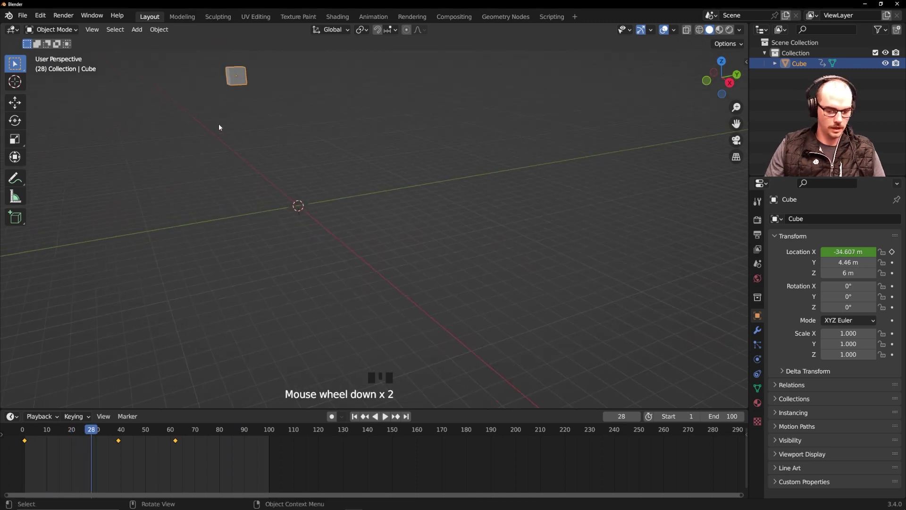
key(Delete)
key(shift+a)
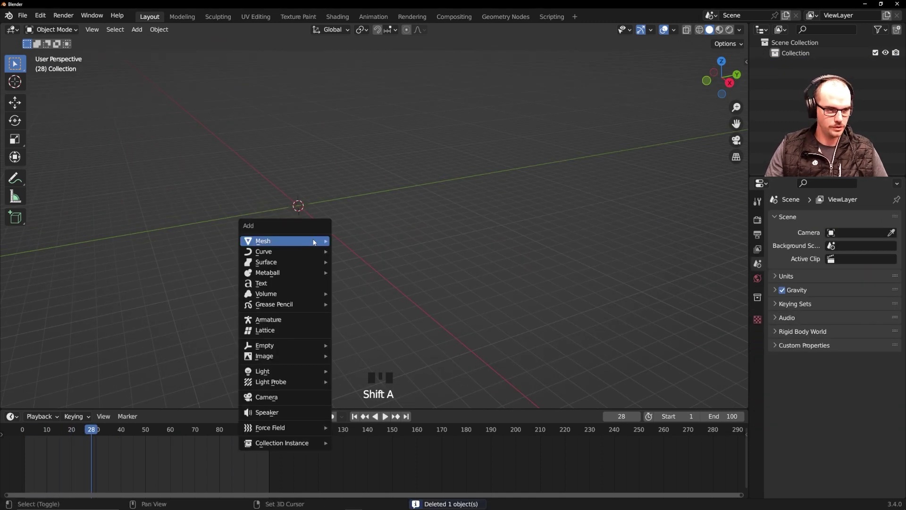
mouse_move(314, 242)
click(356, 250)
scroll(287, 198, up, 4)
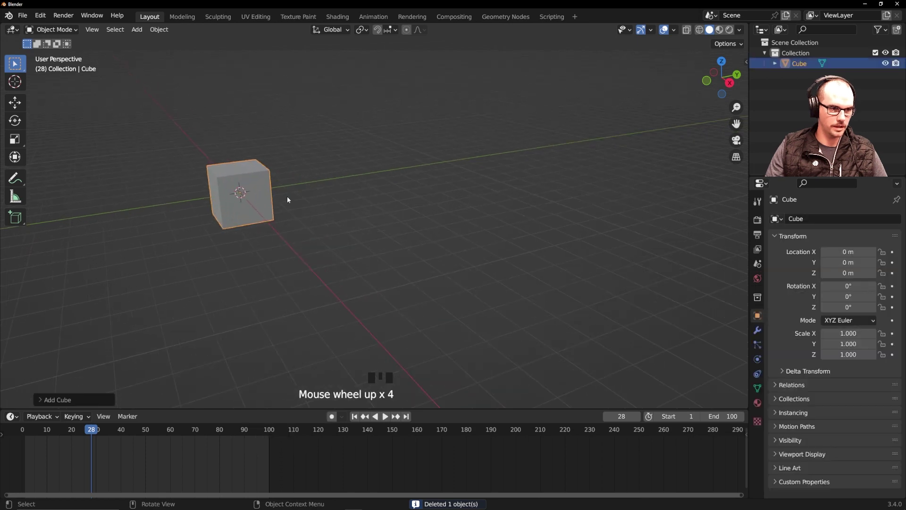
shift+middle_drag(287, 199, 453, 234)
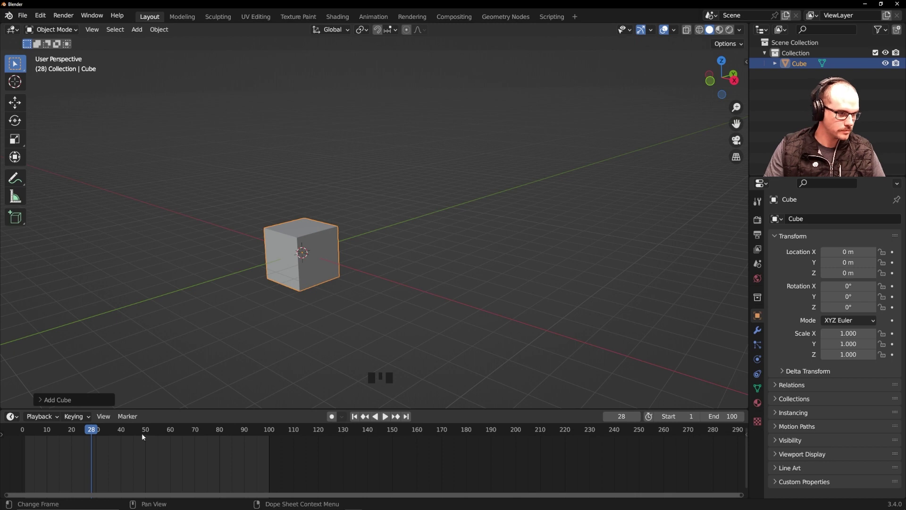
Step: Set the timeline's end frame to 60
click(728, 417)
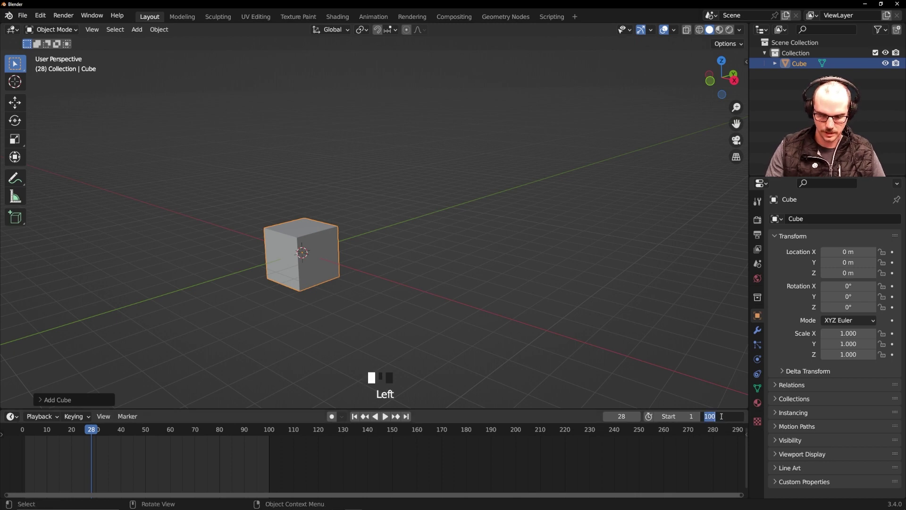
text(60)
key(Return)
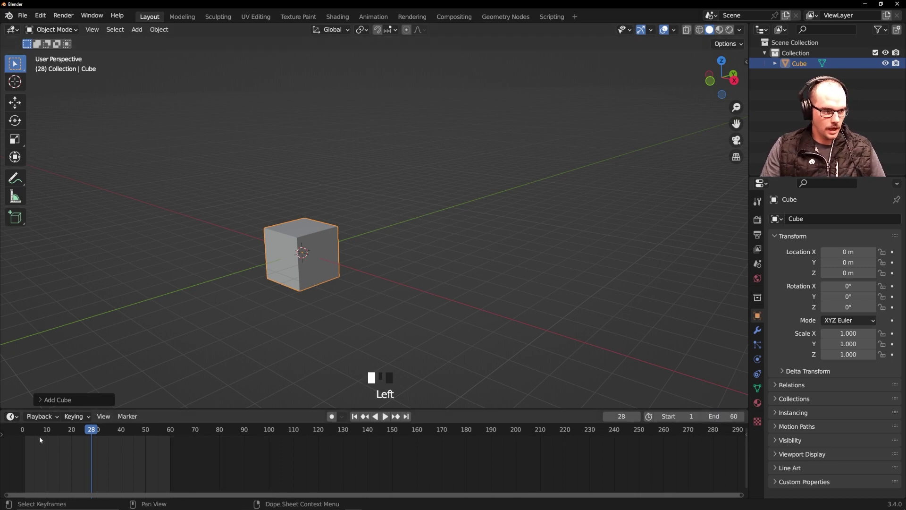
Step: Keyframe the new cube's location, rotation and scale at frame 1
click(24, 439)
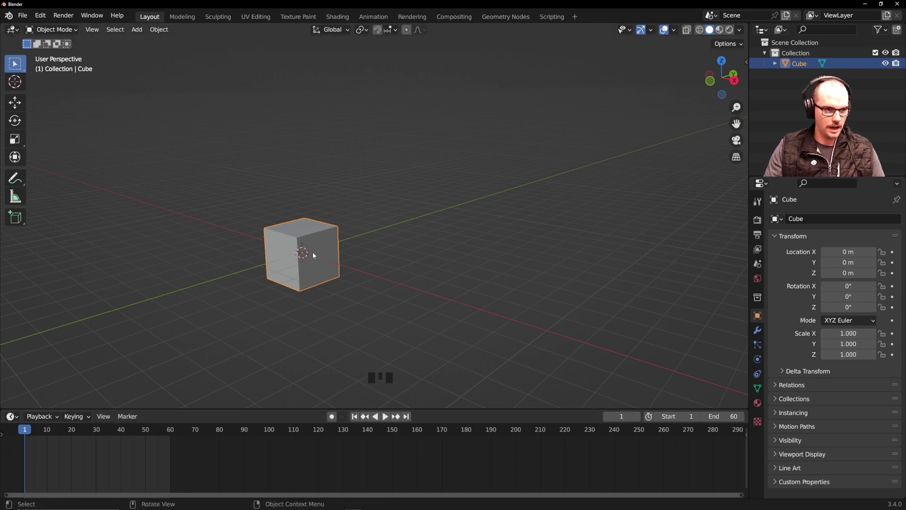
key(i)
click(289, 301)
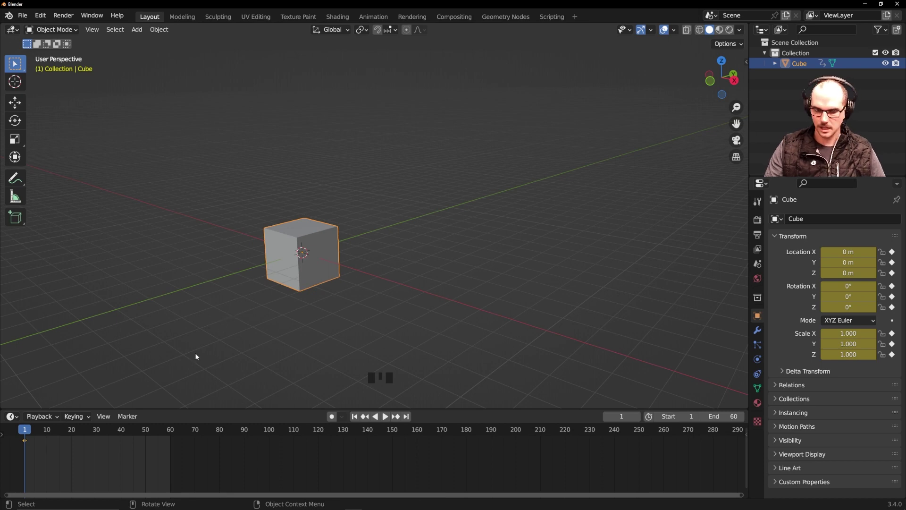
Step: At frame 30, move the cube to about (4.8, 5.8, 3.8) m, rotate it, scale it to about 1.68, and keyframe Location, Rotation & Scale
click(171, 439)
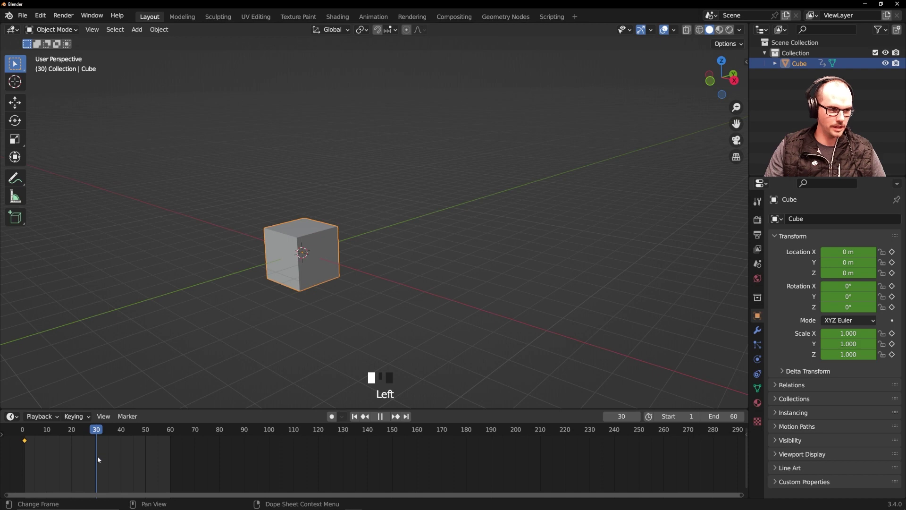
key(space)
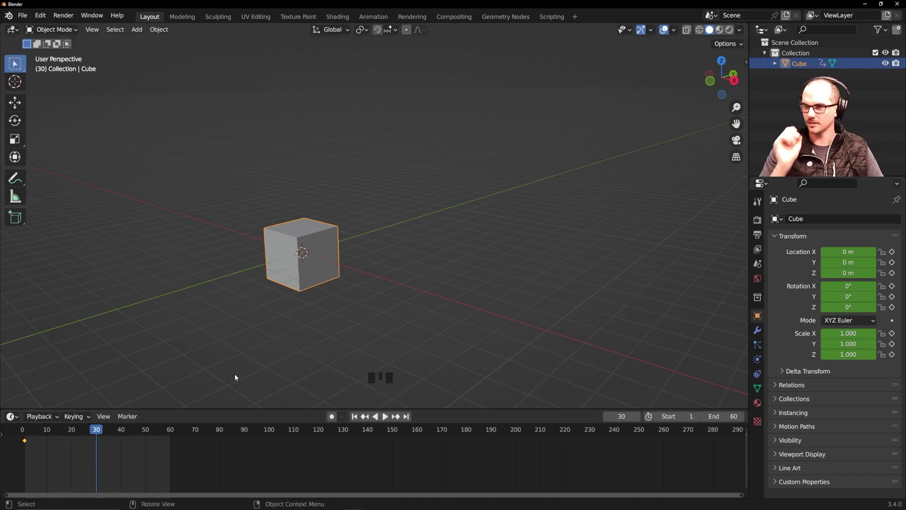
key(g)
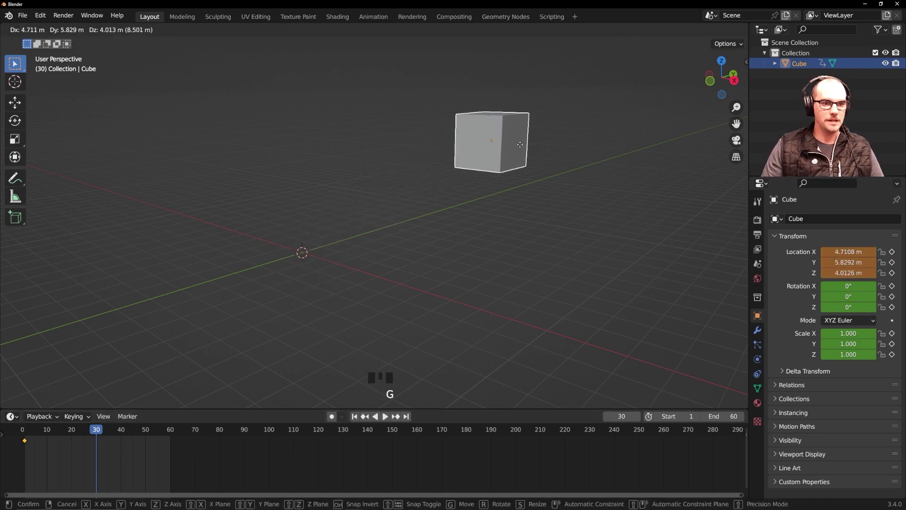
click(523, 147)
key(r)
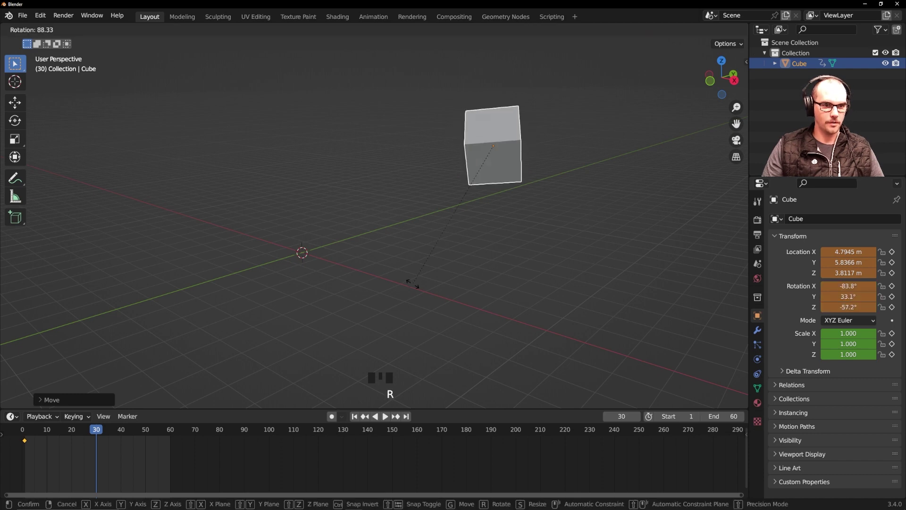
click(472, 213)
key(s)
click(549, 248)
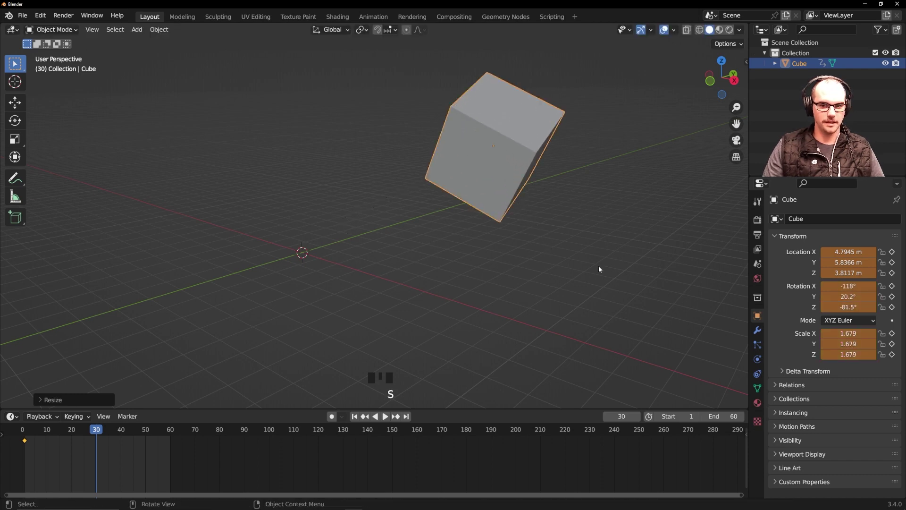
key(i)
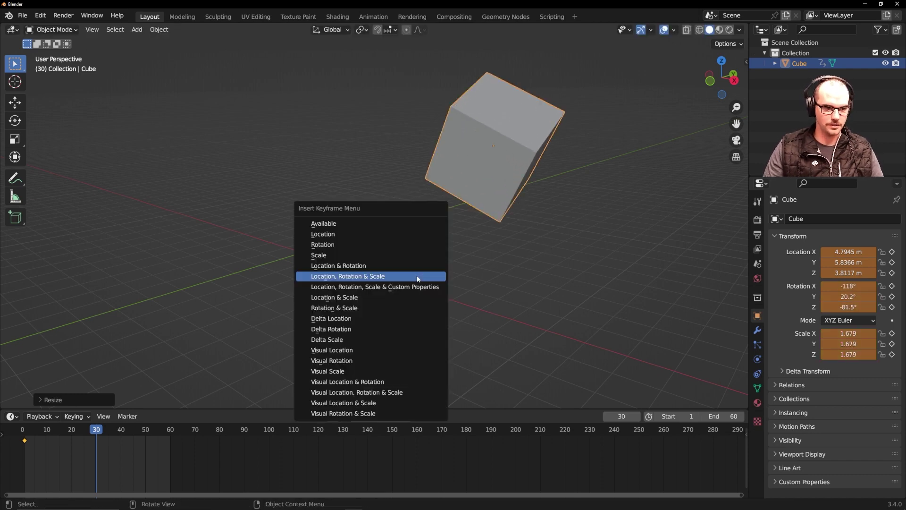
click(368, 278)
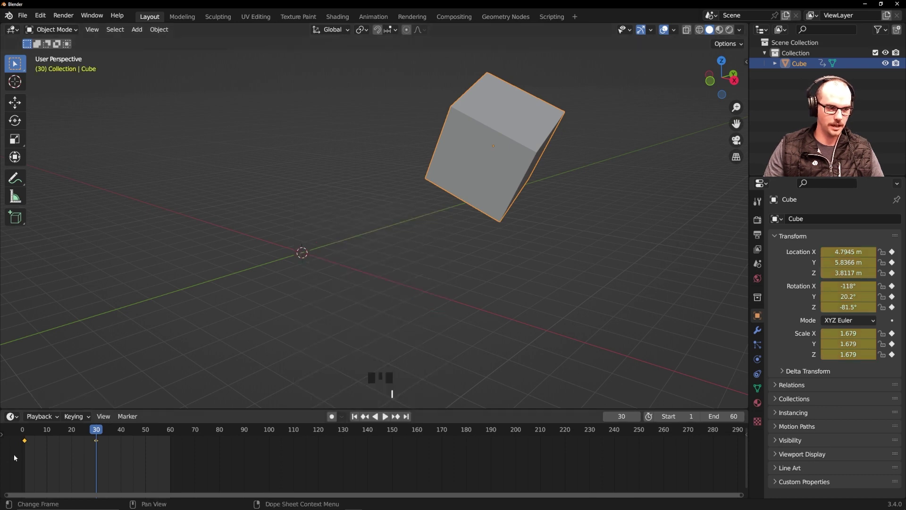
Step: Copy the cube's frame 1 keyframe and paste it at frame 60
drag(114, 430, 171, 453)
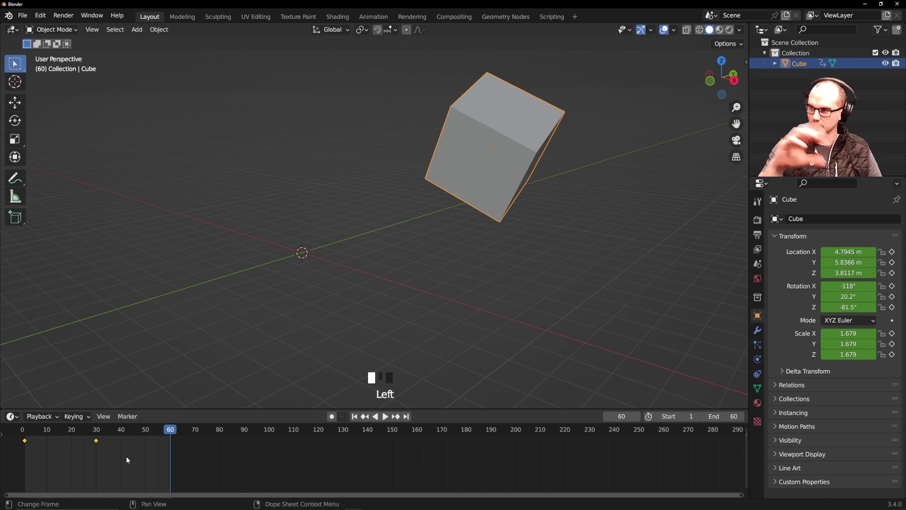
click(57, 447)
drag(37, 453, 18, 440)
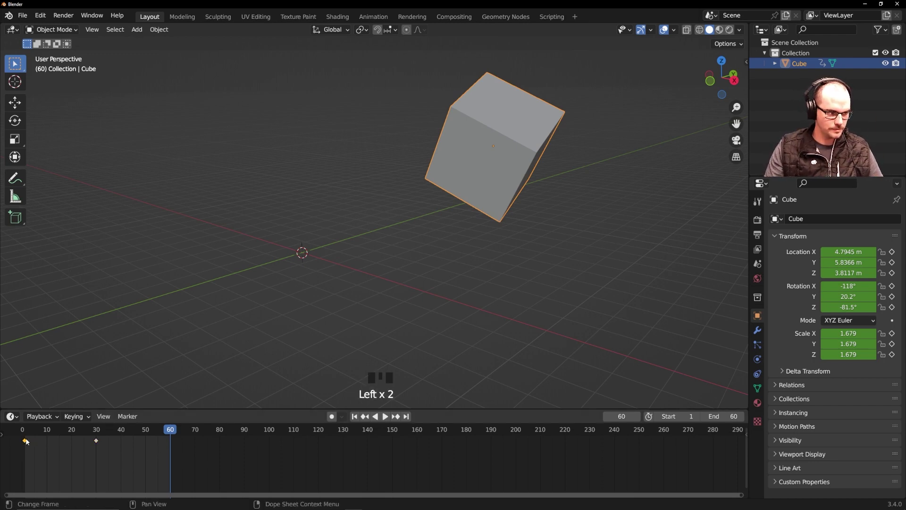
key(ctrl+c)
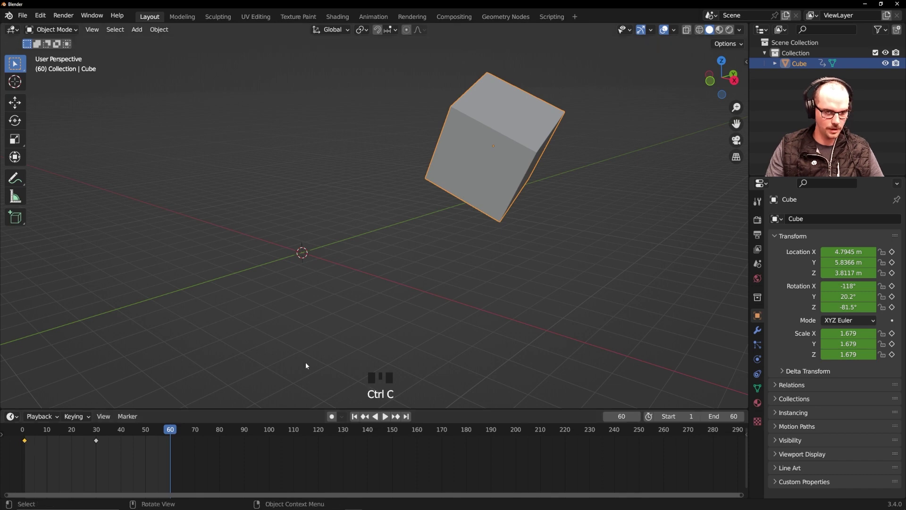
key(ctrl+v)
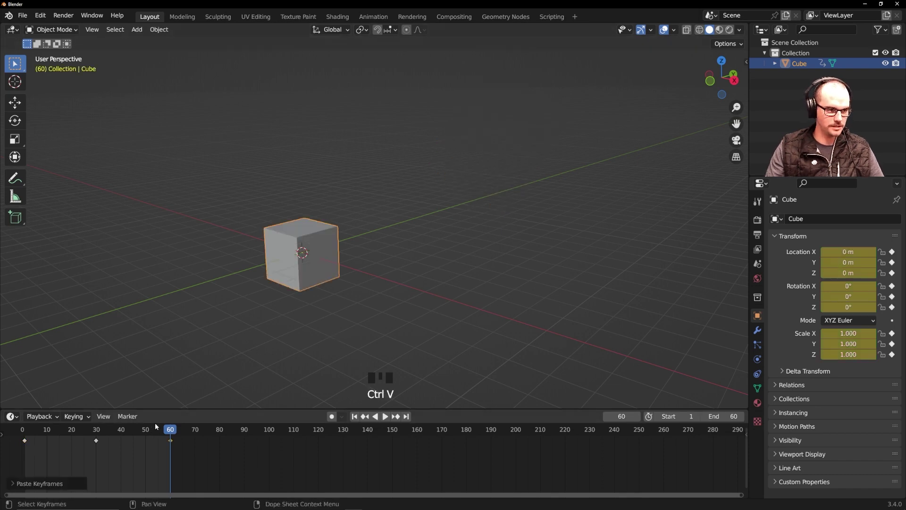
Step: Play the looping cube animation from the start of the timeline and stop it
drag(155, 423, 16, 446)
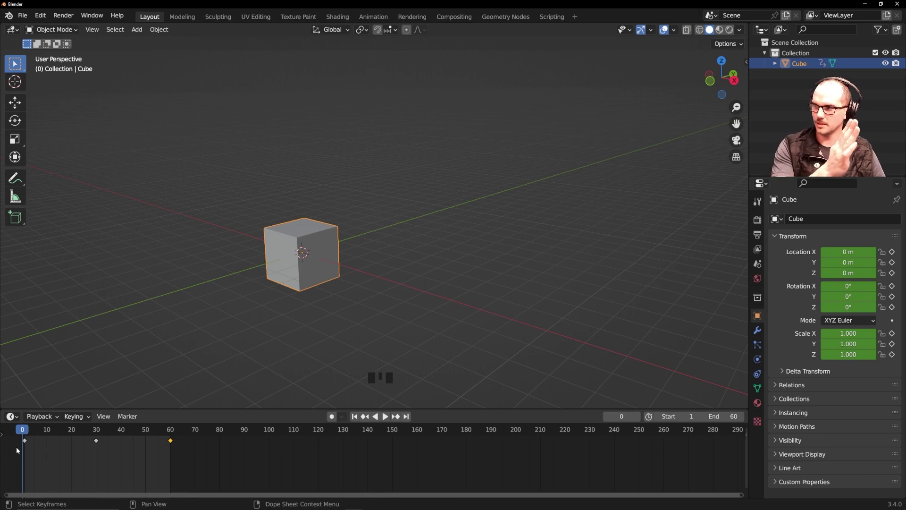
key(space)
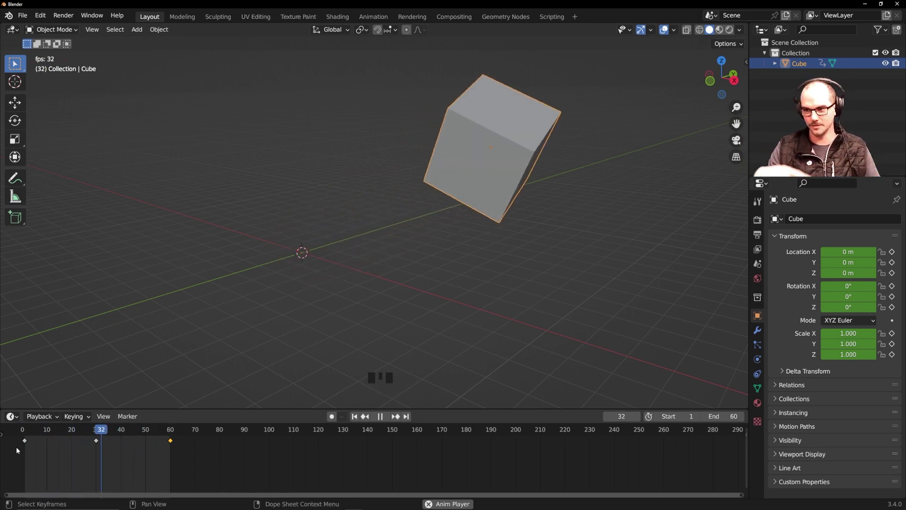
key(space)
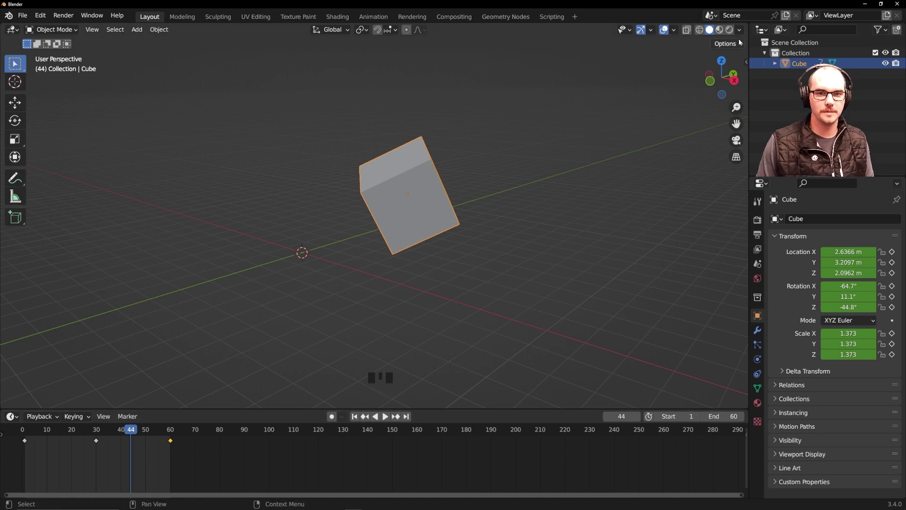
Step: Switch the viewport to Material Preview shading and add a new material to the cube
click(719, 29)
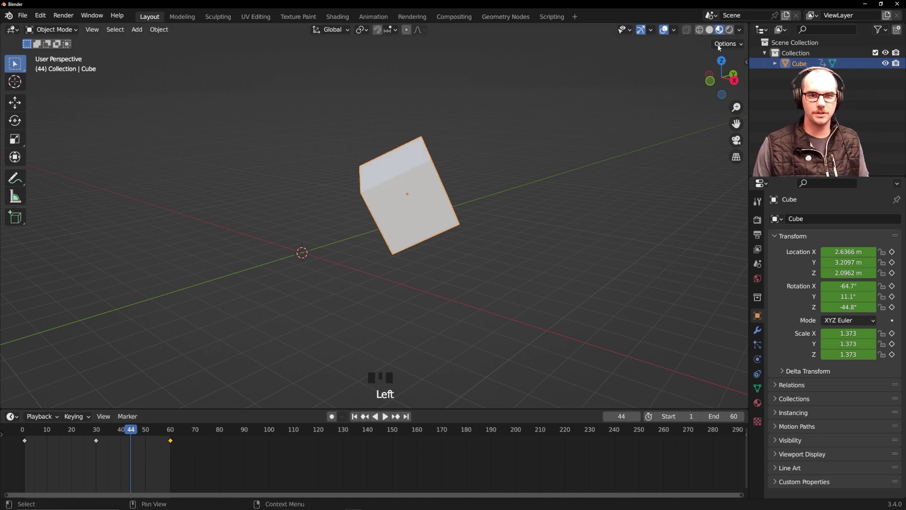
click(757, 403)
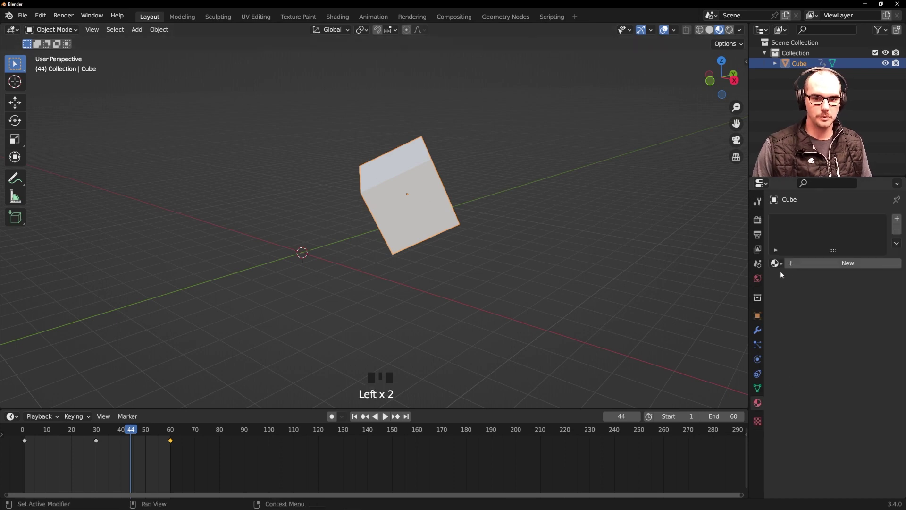
click(807, 266)
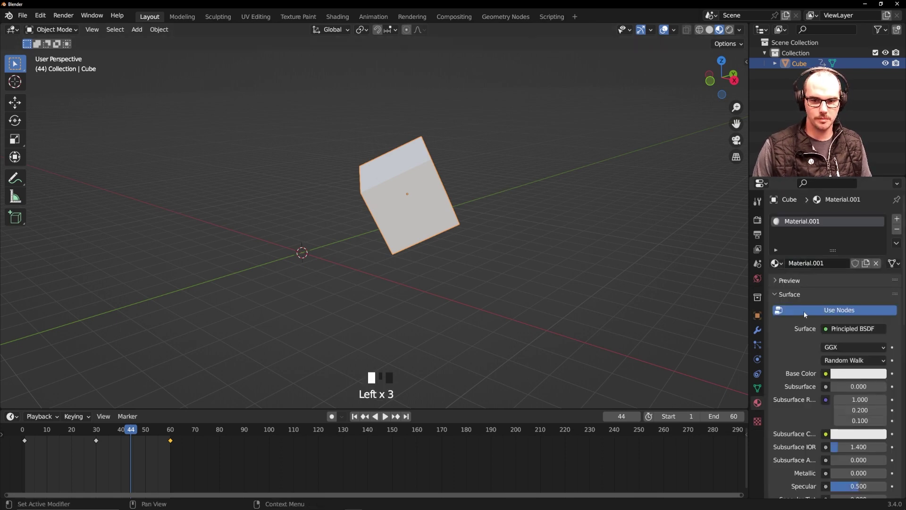
Step: Keyframe the material's white Base Color at frame 1 and at frame 30
scroll(861, 344, down, 2)
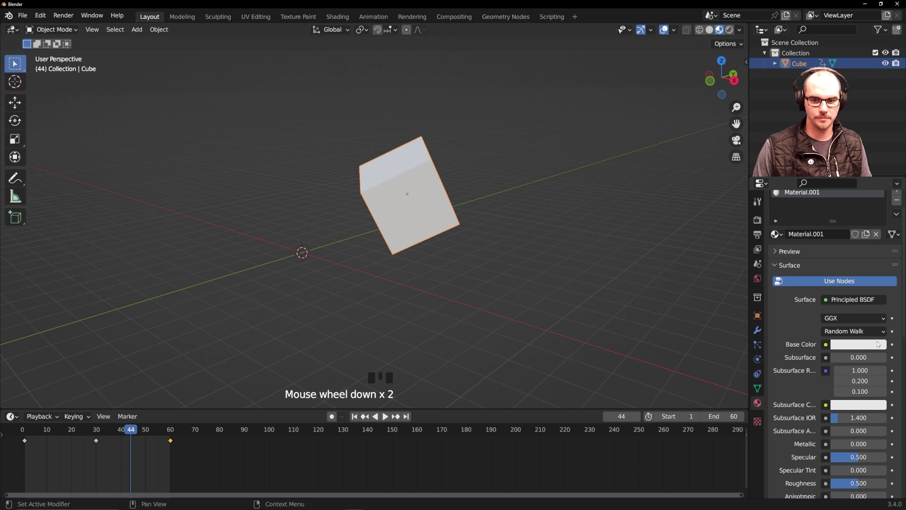
key(space)
click(26, 439)
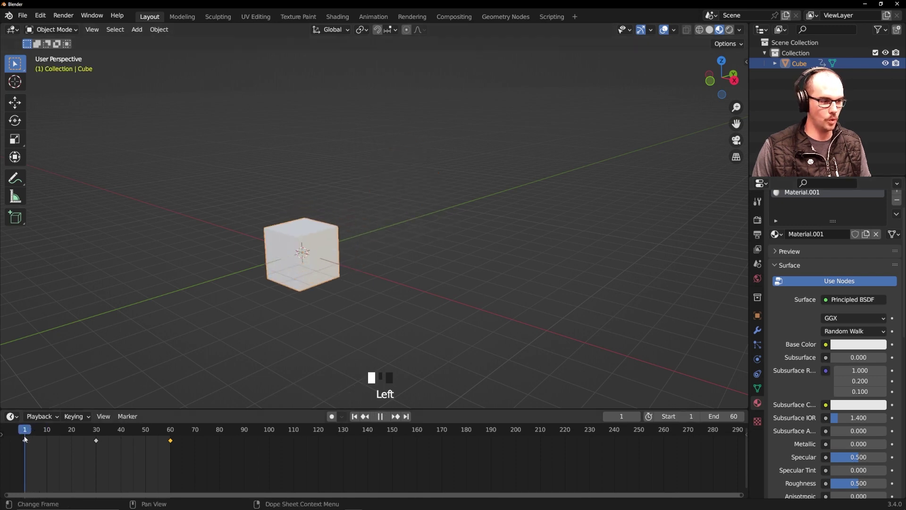
click(892, 345)
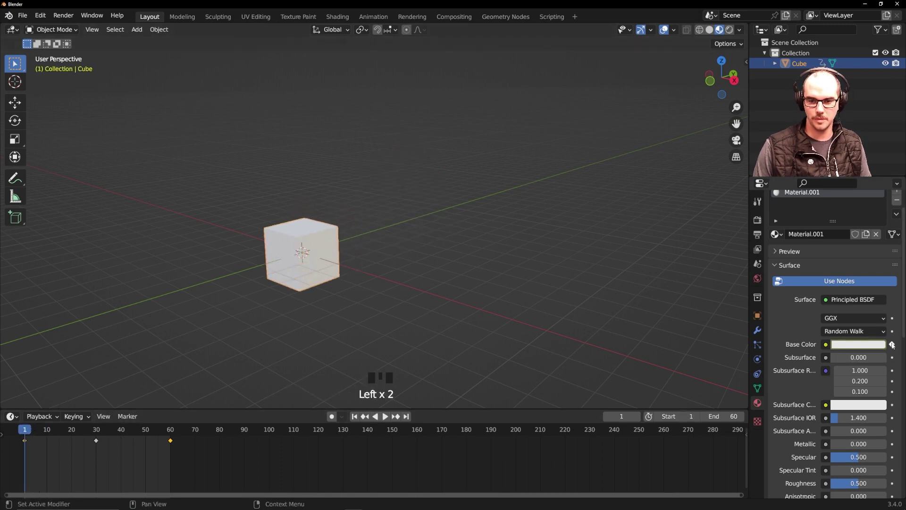
drag(91, 432, 98, 430)
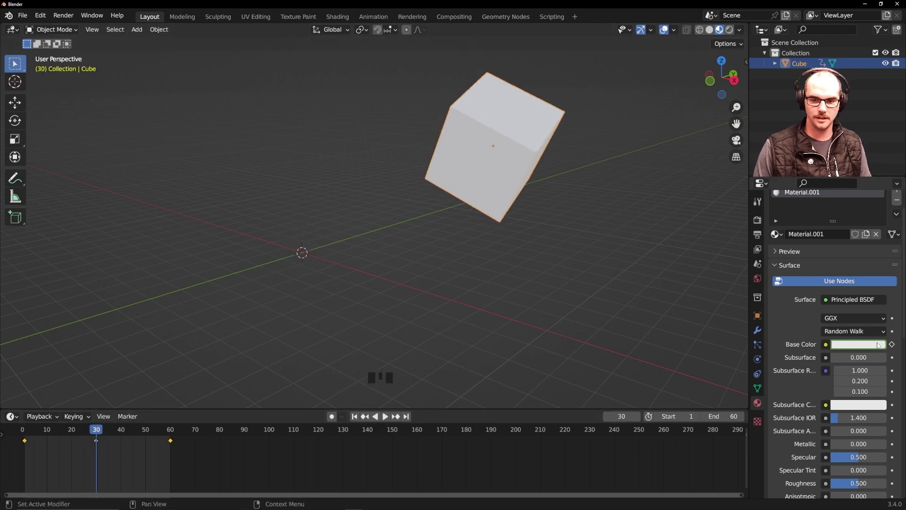
click(893, 344)
Step: Try changing the Base Color to green at frame 30 without re-keying it, and scrub the timeline around that frame
click(872, 344)
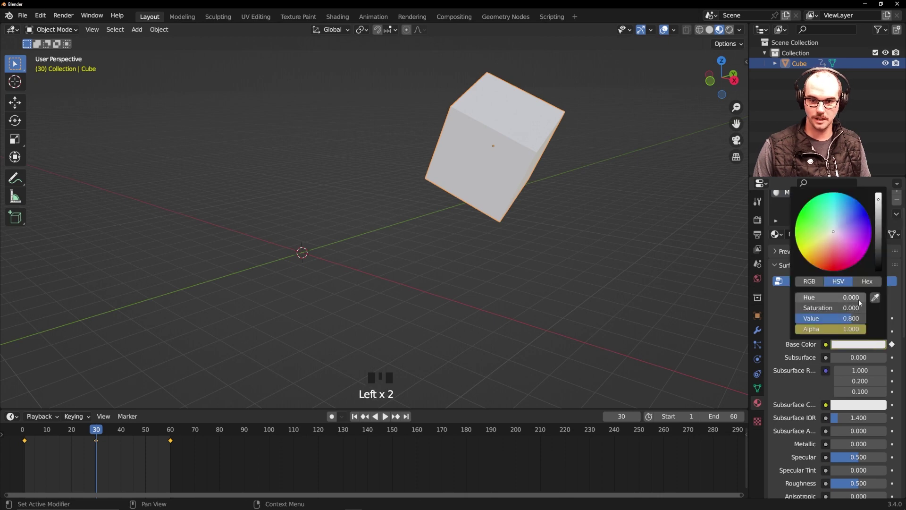
mouse_move(837, 260)
mouse_down()
mouse_move(855, 243)
mouse_move(841, 202)
mouse_move(804, 213)
mouse_up()
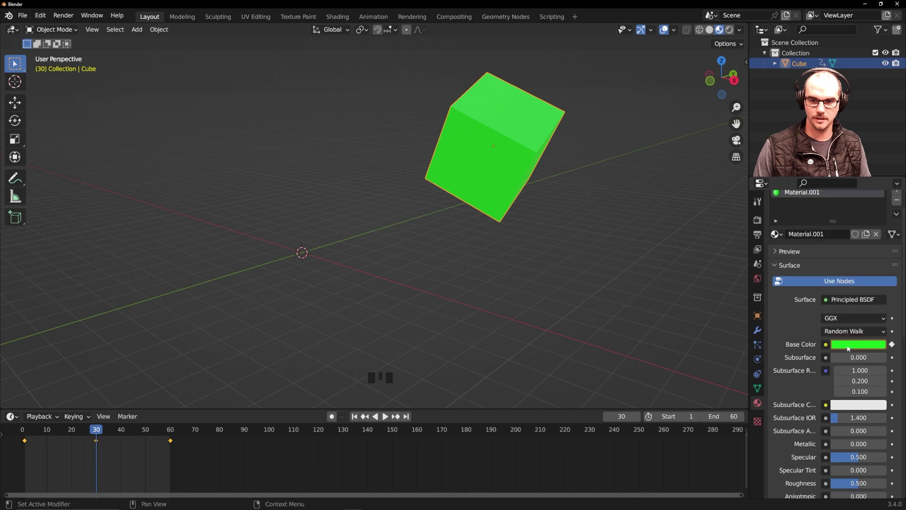
mouse_move(100, 454)
mouse_down()
mouse_move(53, 446)
mouse_move(96, 442)
mouse_up()
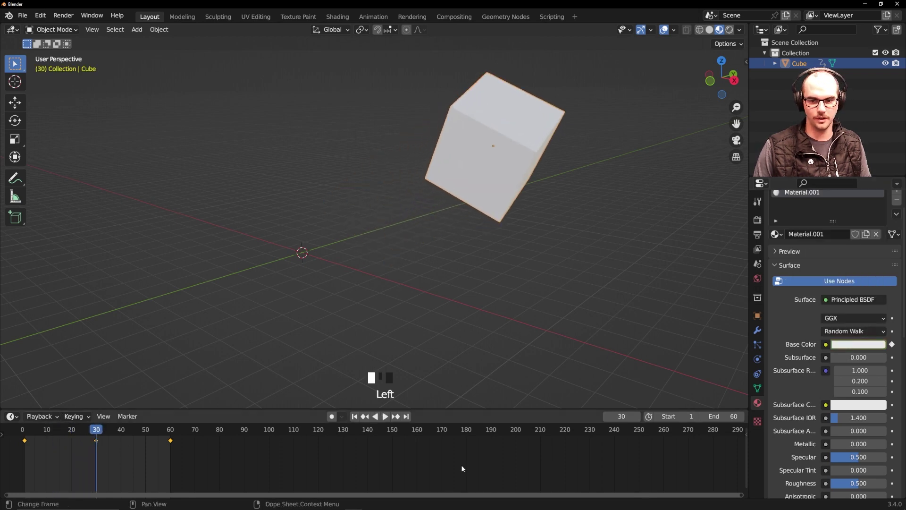
Step: Change the Base Color to bright green at frame 30 and insert an Available keyframe on the cube
click(879, 344)
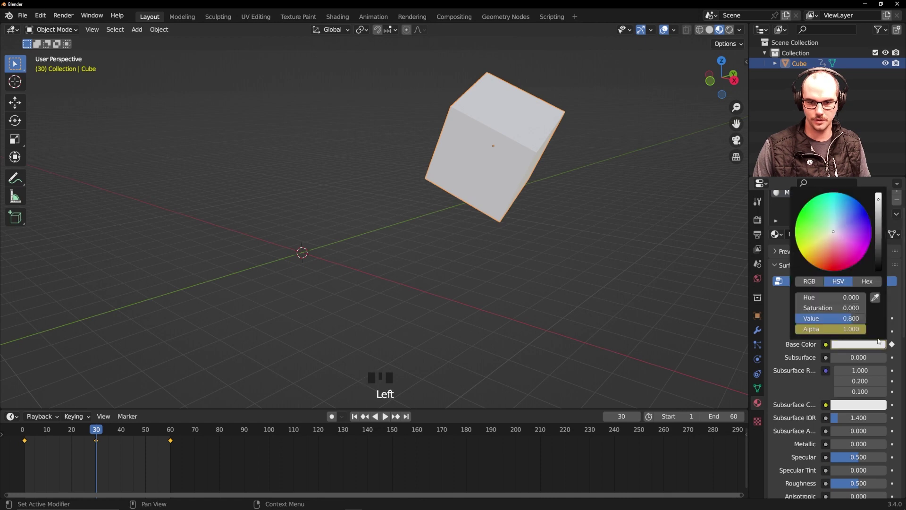
key(i)
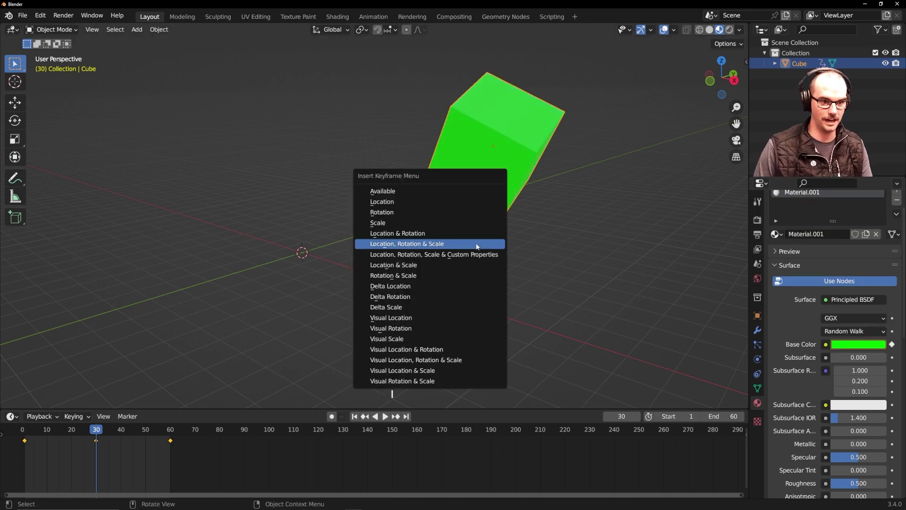
click(418, 192)
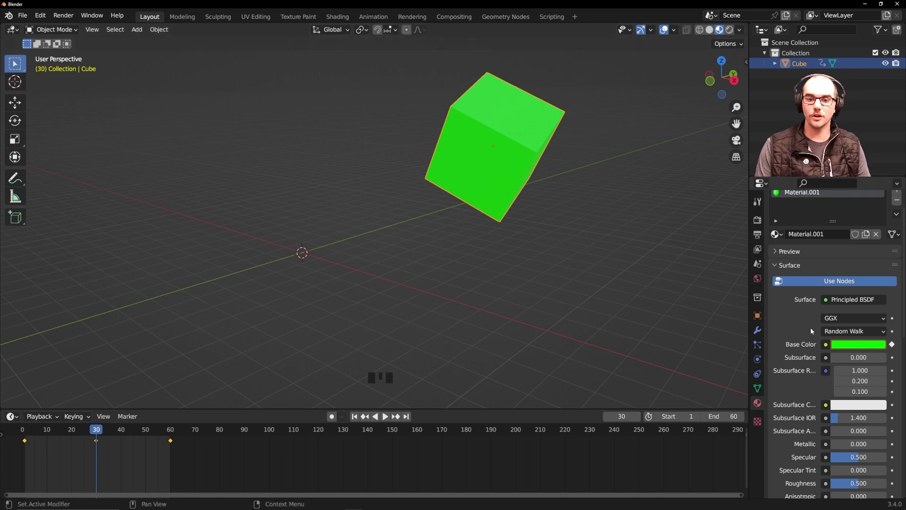
Step: Remove and re-insert the green Base Color keyframe at frame 30, scrub to frame 60 and deselect all keyframes
click(892, 344)
click(892, 344)
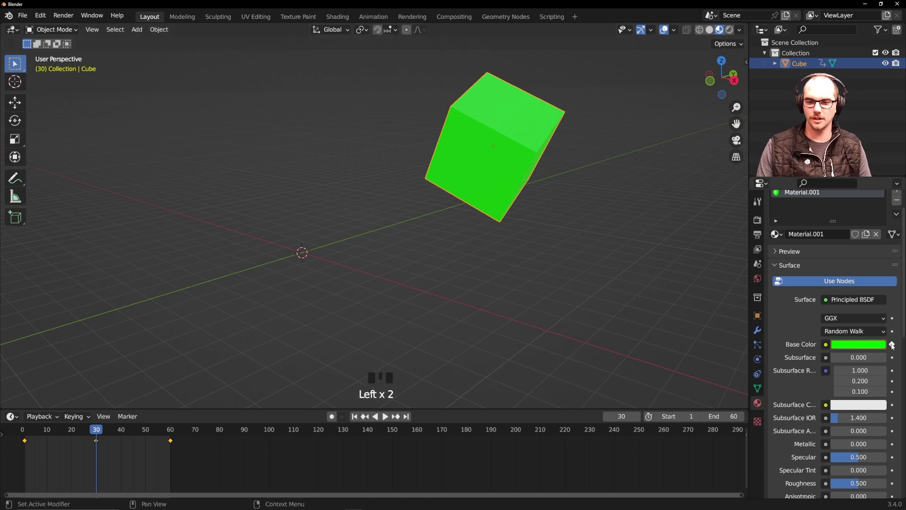
click(892, 344)
click(892, 344)
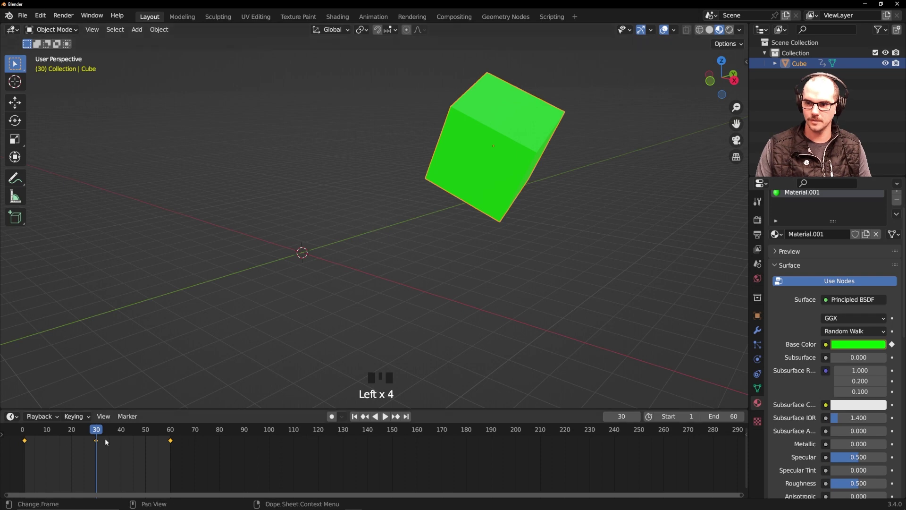
drag(105, 438, 171, 454)
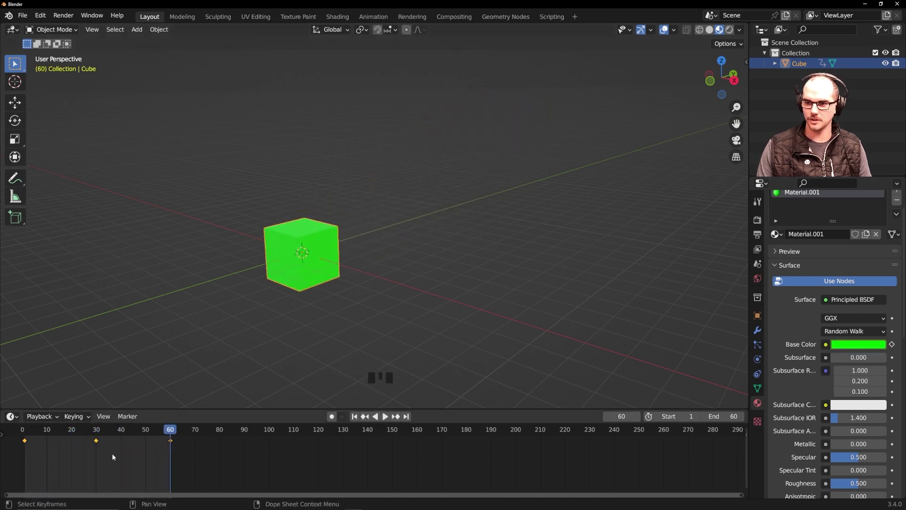
click(51, 451)
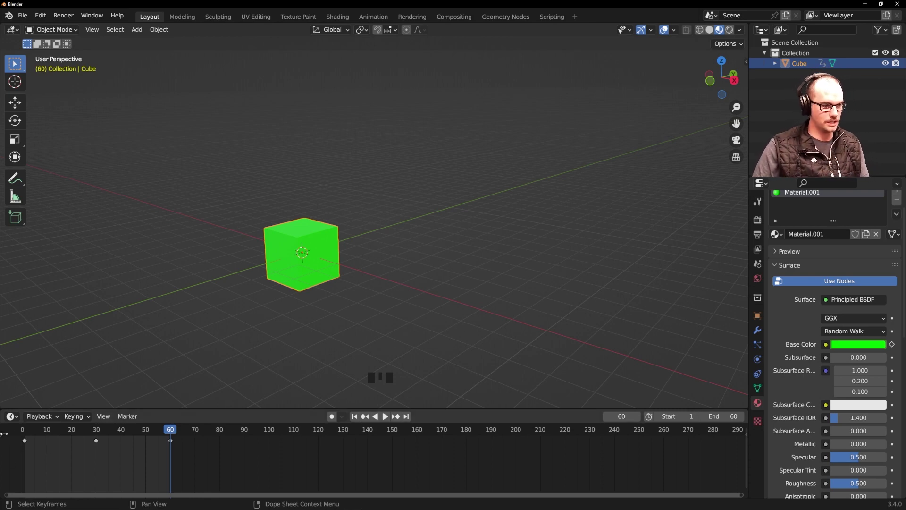
drag(3, 436, 106, 435)
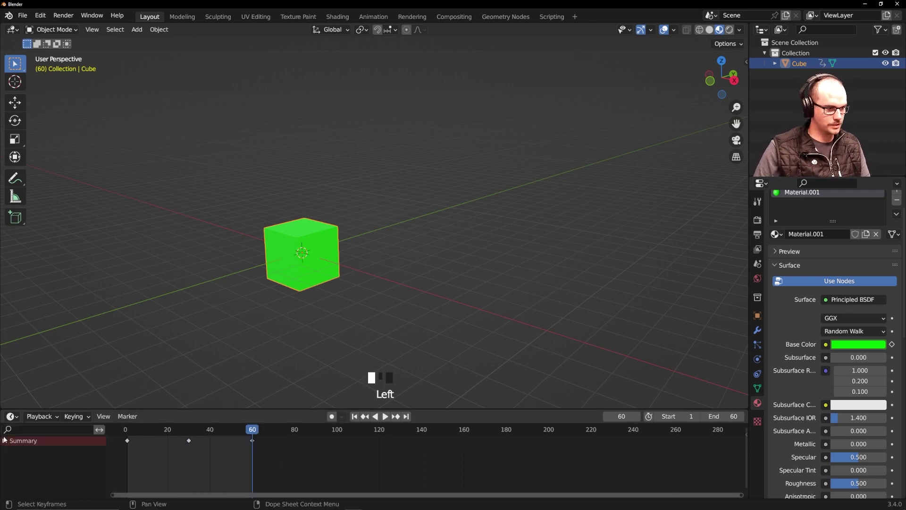
right_click(115, 437)
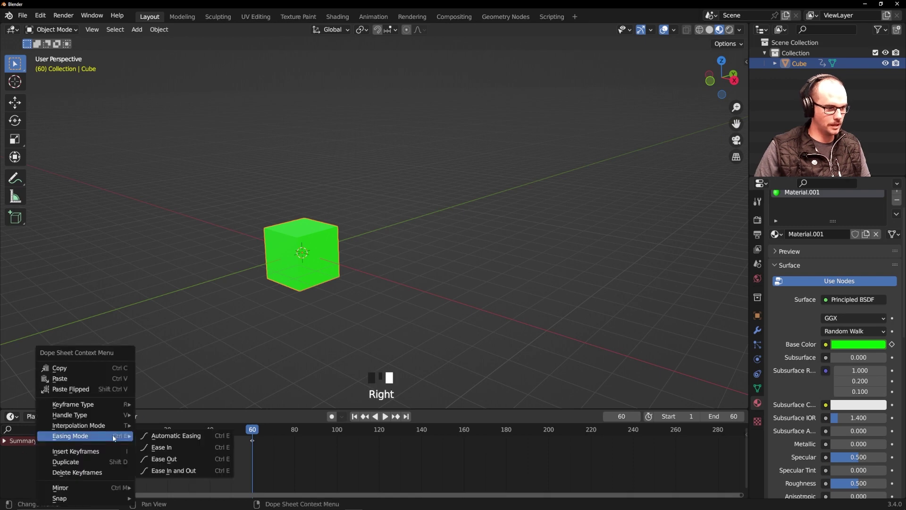
click(114, 445)
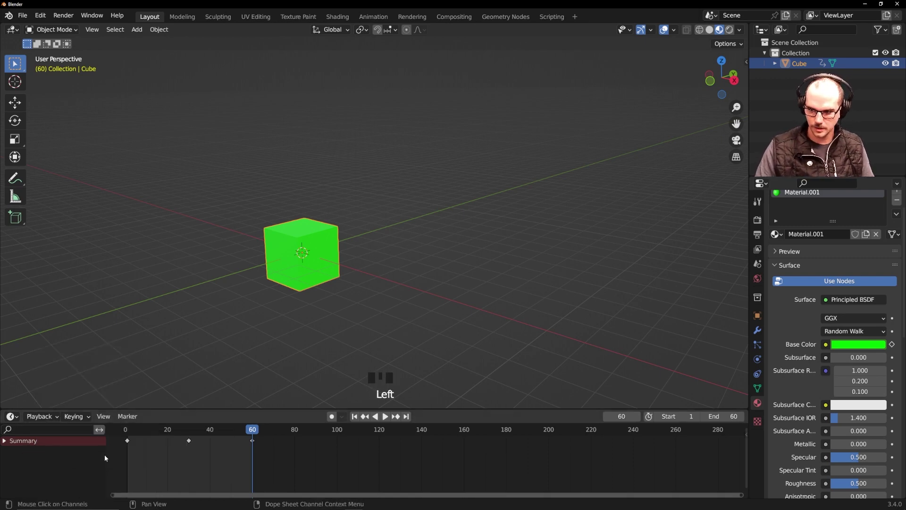
drag(107, 455, 7, 455)
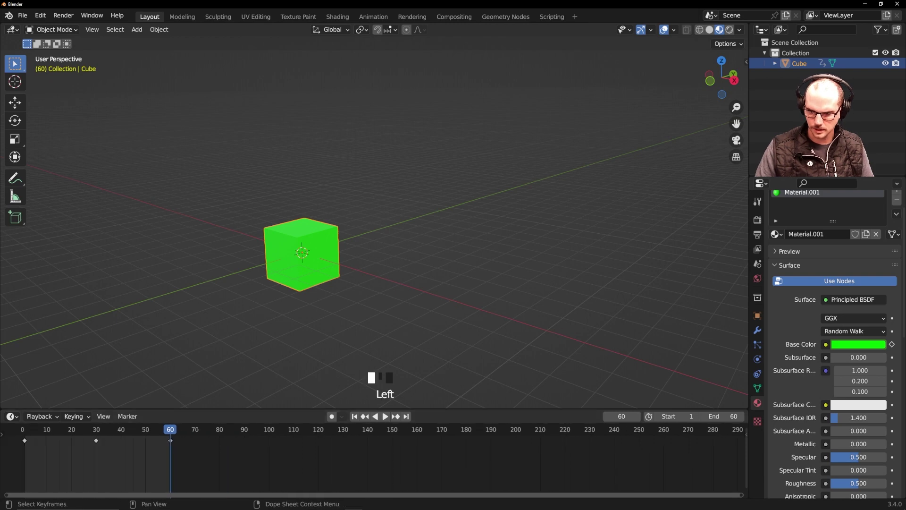
key(n)
key(n)
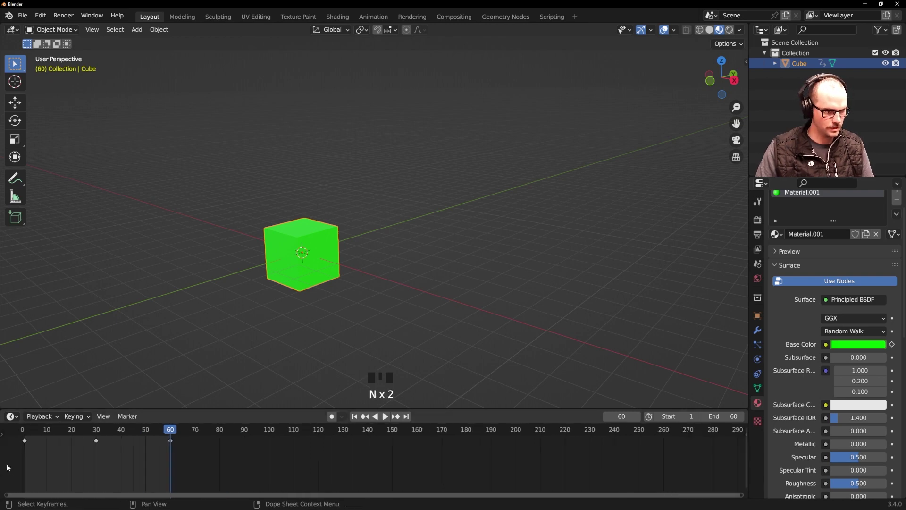
key(t)
click(9, 444)
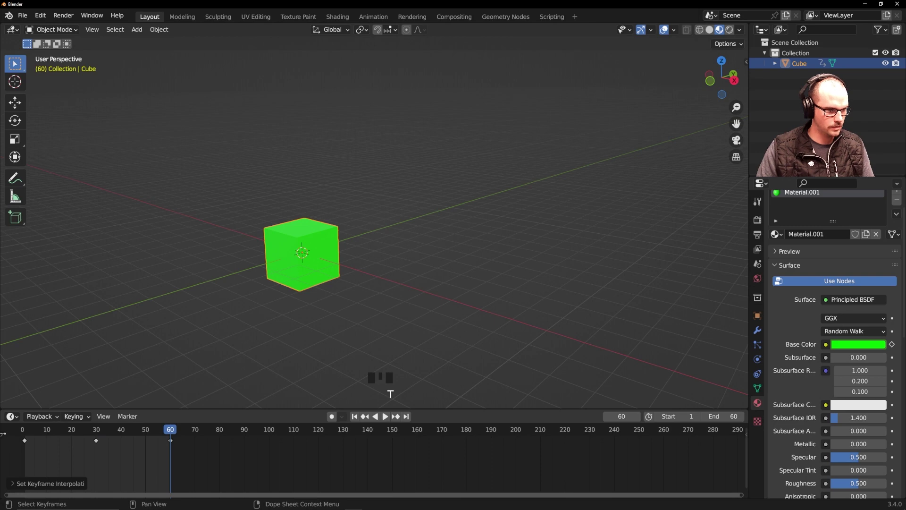
Step: Reveal the timeline's channel list, expand the Summary, and enlarge the timeline area
click(3, 433)
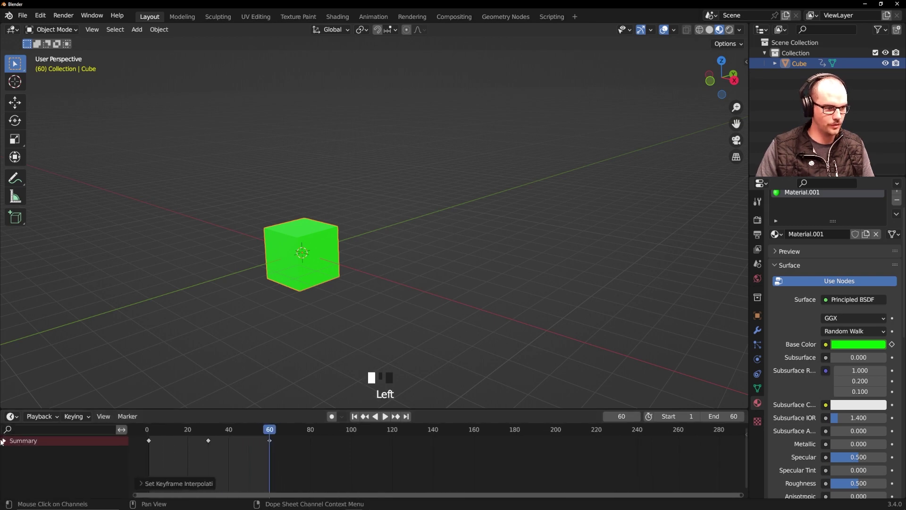
click(4, 440)
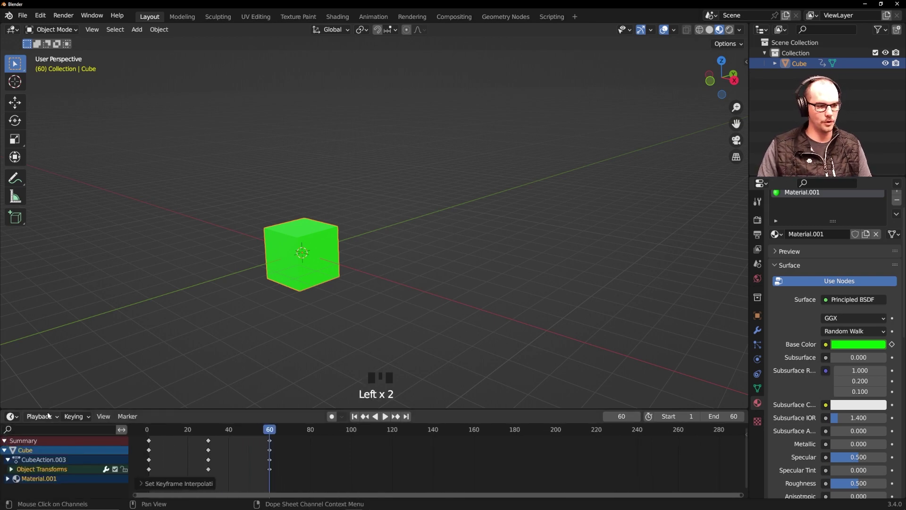
drag(181, 409, 238, 288)
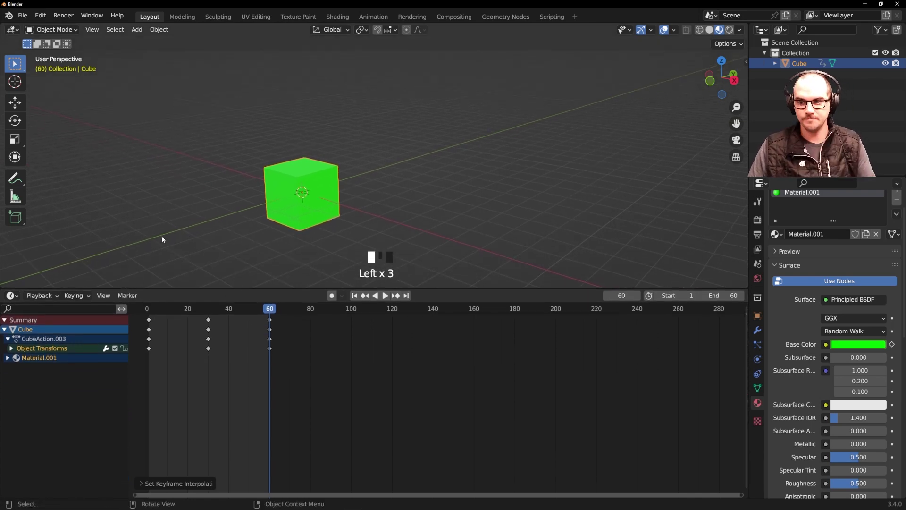
Step: Expand the cube's Object Transforms and go through its individual Location, Euler Rotation and Scale channels
click(47, 347)
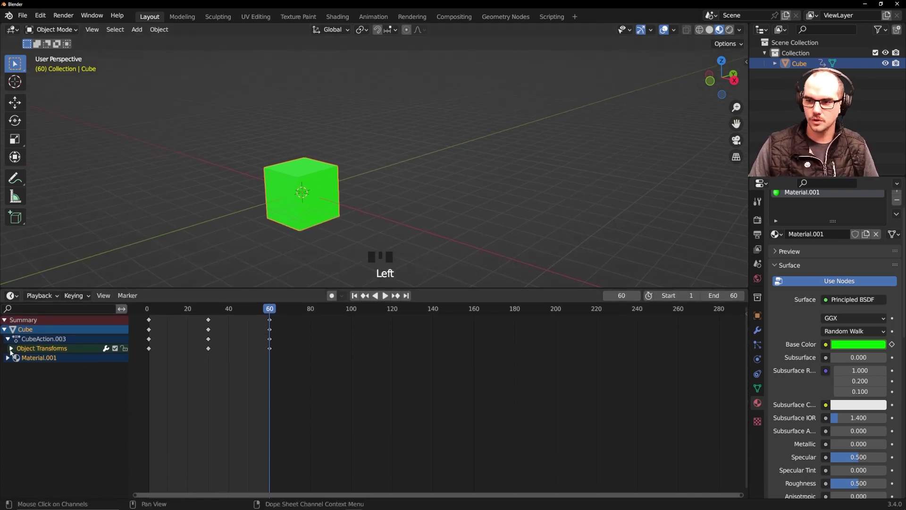
click(12, 349)
click(46, 357)
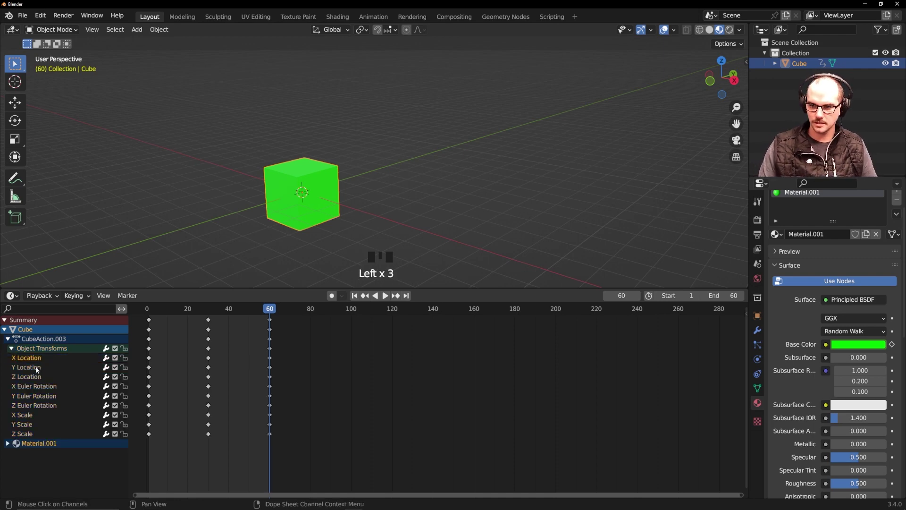
click(38, 368)
click(37, 376)
click(38, 386)
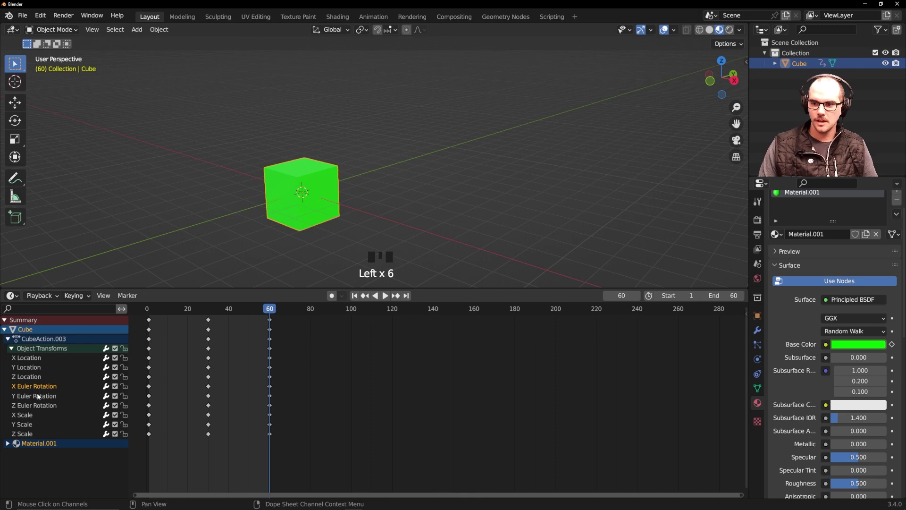
click(51, 396)
click(46, 405)
click(32, 415)
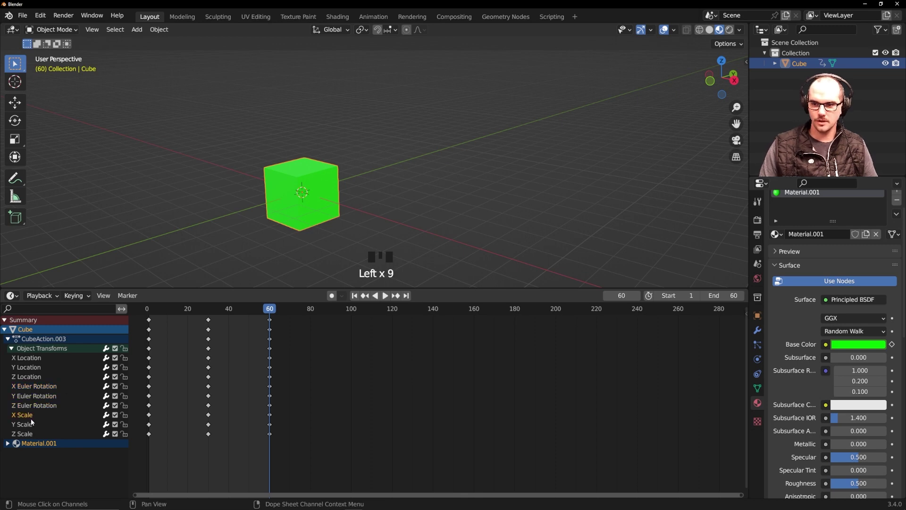
click(30, 426)
click(28, 434)
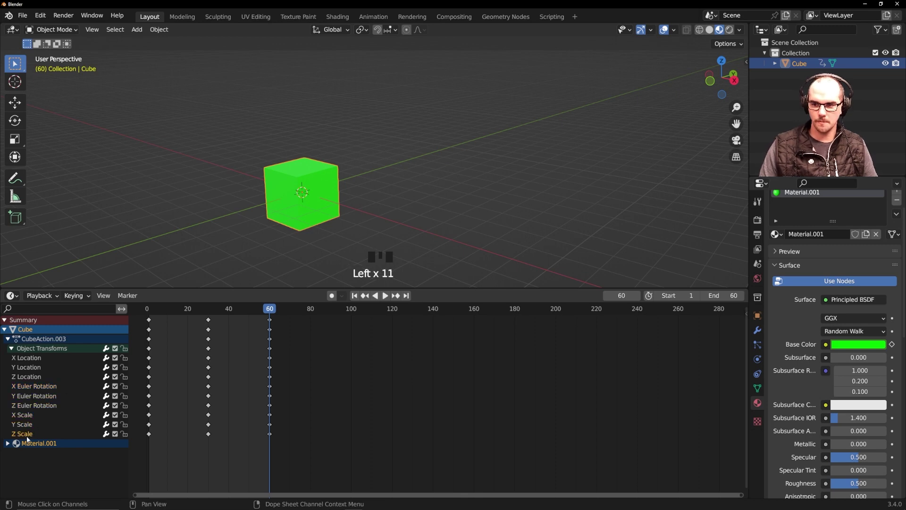
Step: Collapse the cube's action, expand Material.001's Shader Nodetree, and inspect its colour channel keyframes at the start of the timeline
click(6, 340)
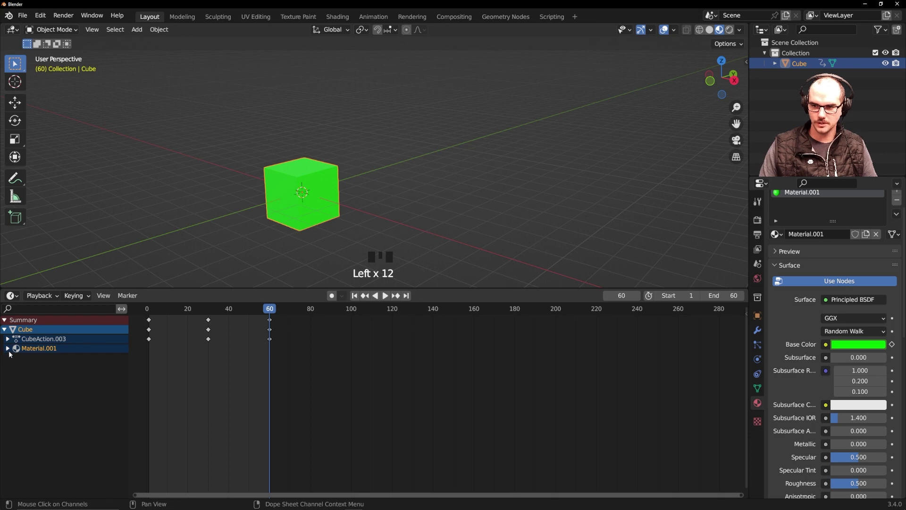
click(8, 349)
click(11, 359)
click(11, 358)
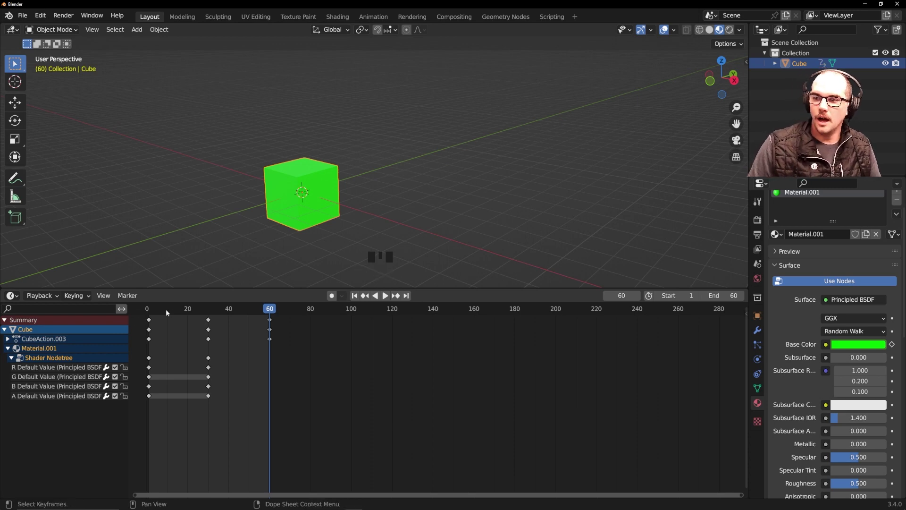
drag(164, 361, 148, 411)
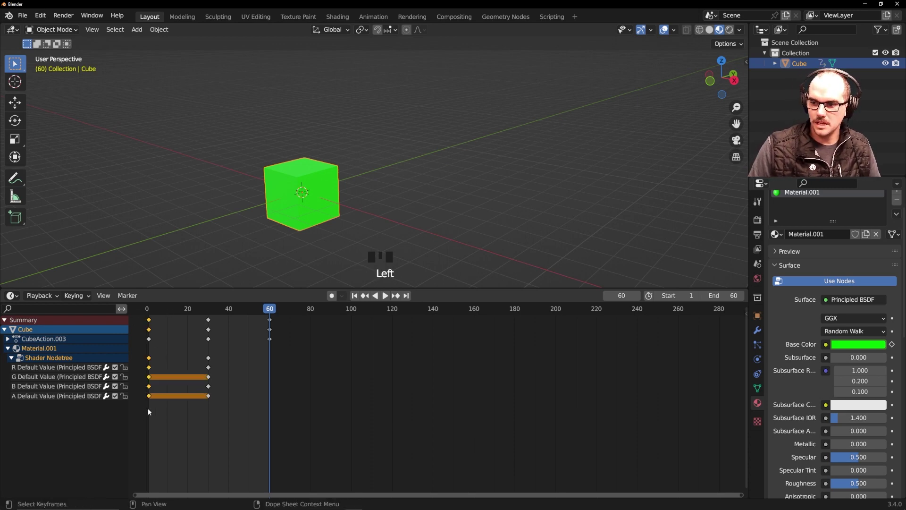
click(146, 309)
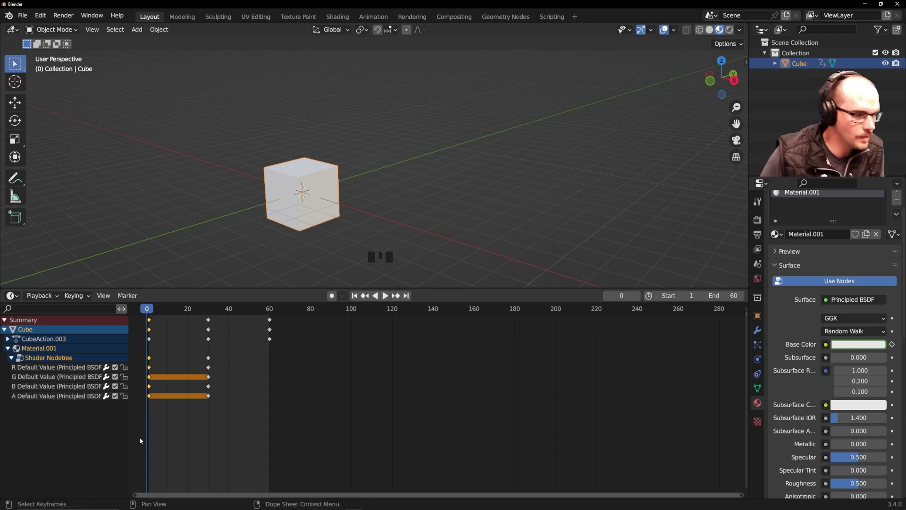
Step: Collapse the Shader Nodetree channels and scrub from frame 1 to frame 30 to examine the colour change
click(12, 358)
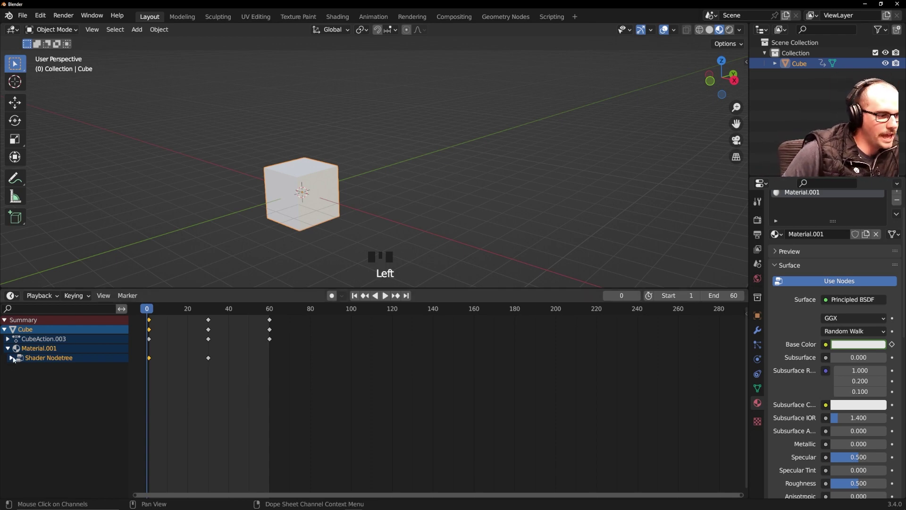
click(58, 347)
click(12, 361)
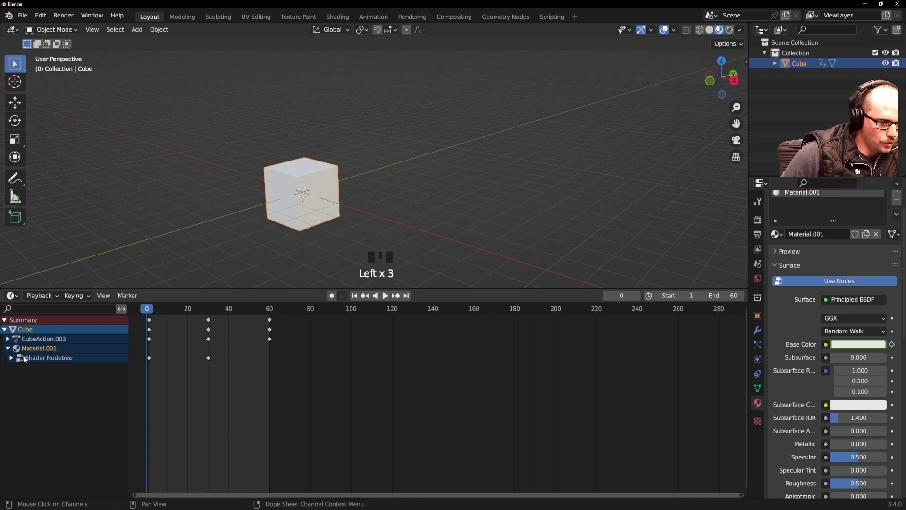
click(150, 310)
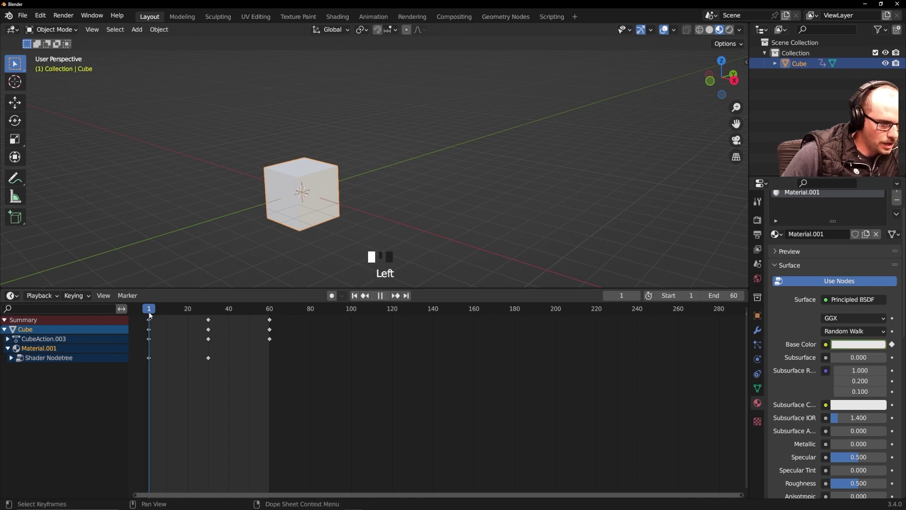
drag(151, 315, 210, 349)
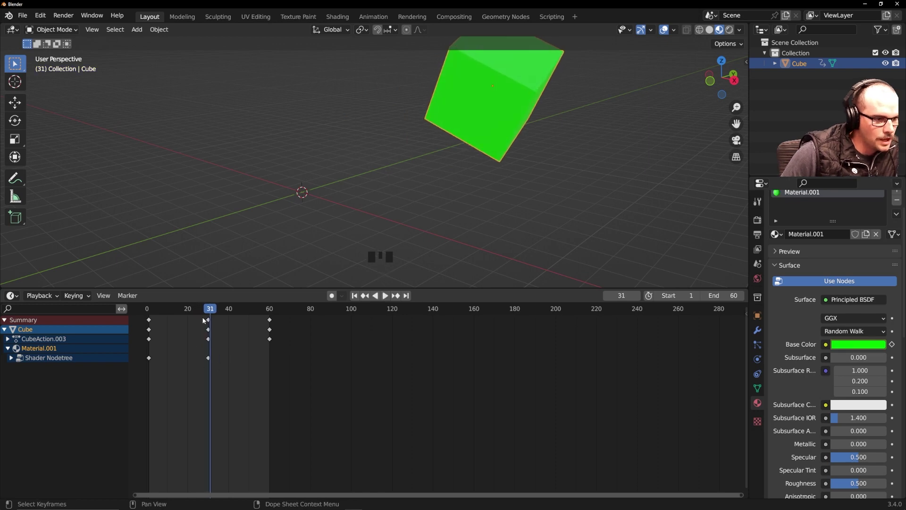
click(206, 326)
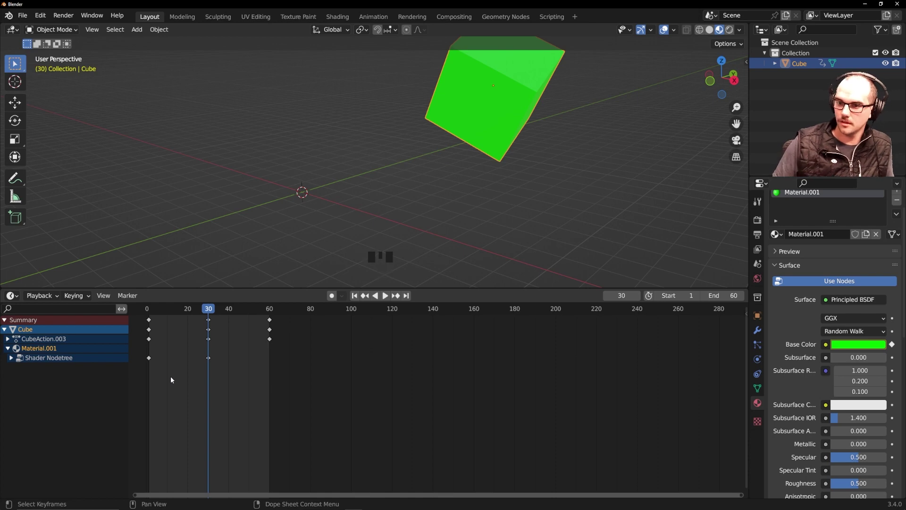
Step: Try shifting only the B Default Value keyframe at frame 30 in the Shader Nodetree, scrub past it, and undo the attempt
click(10, 357)
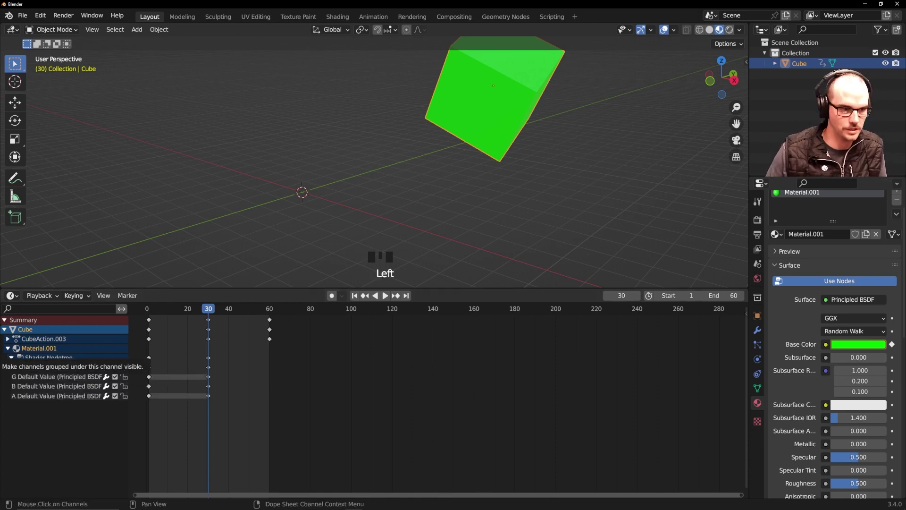
click(209, 391)
drag(210, 391, 250, 376)
right_click(262, 391)
drag(208, 313, 241, 337)
key(ctrl+z)
key(ctrl+z)
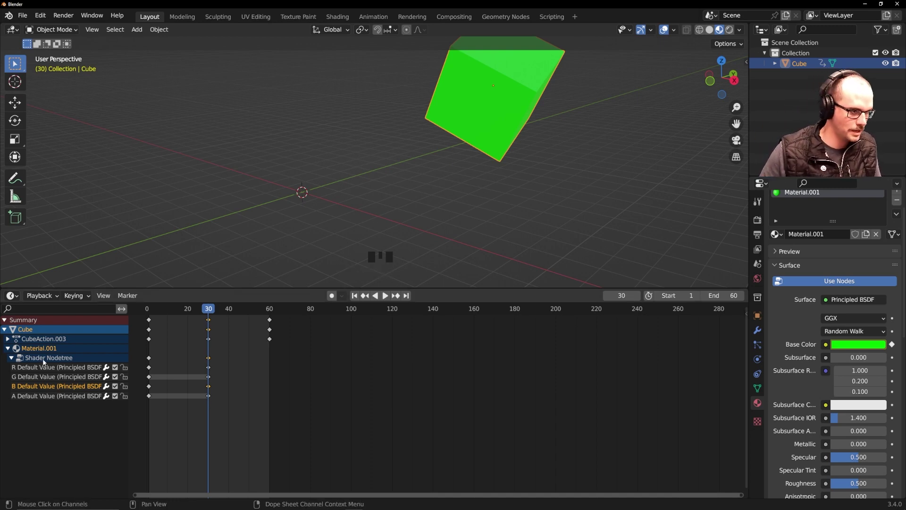
Step: Collapse the Shader Nodetree, copy its white colour keyframe at frame 1 and paste it at frame 60
click(13, 359)
click(159, 362)
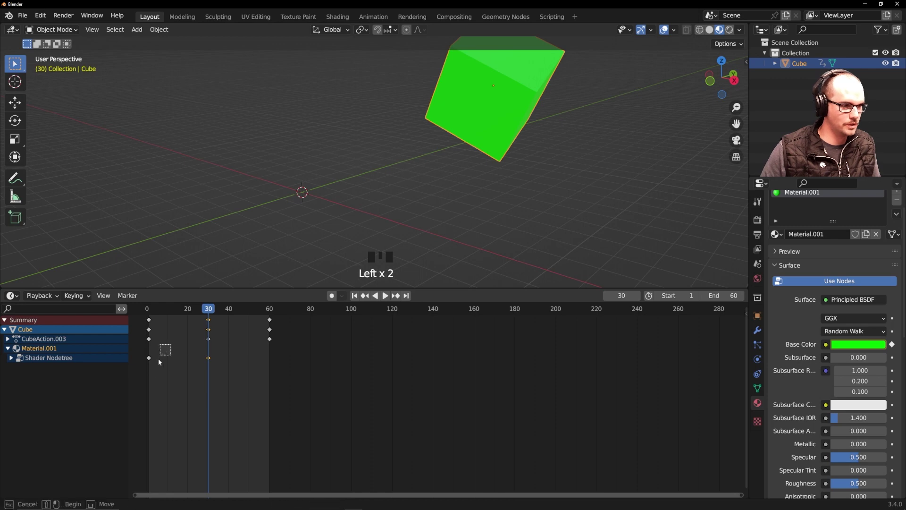
drag(147, 374, 146, 375)
key(ctrl+c)
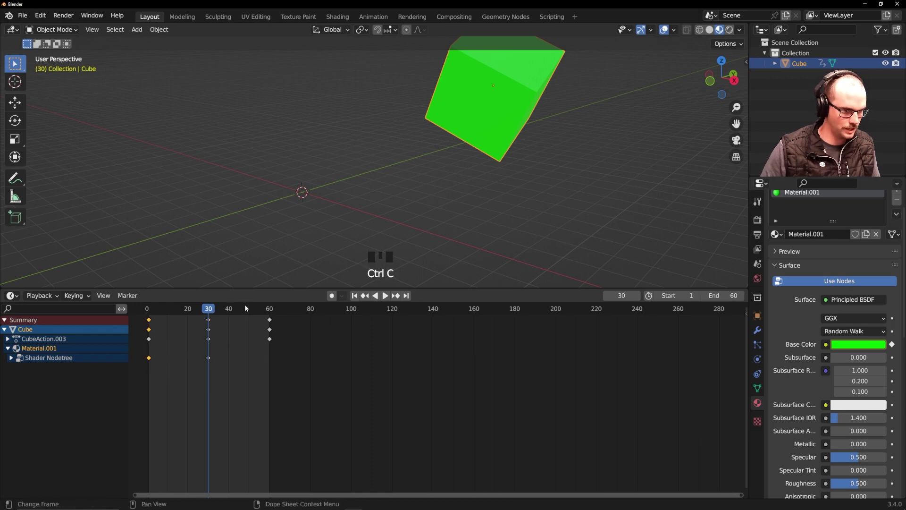
drag(245, 306, 147, 361)
key(ctrl+v)
click(252, 363)
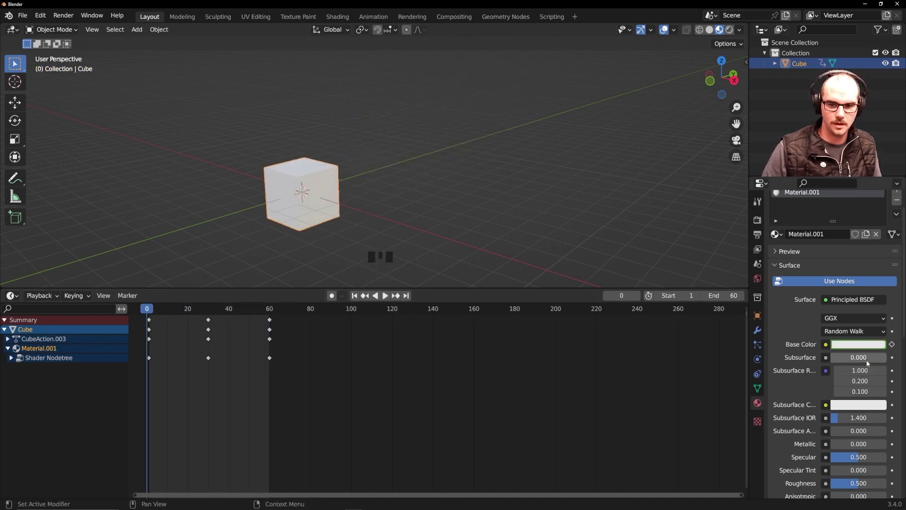
Step: Go to frame 1 and copy the Hex value E7E7E7 from the material's Base Color
click(148, 310)
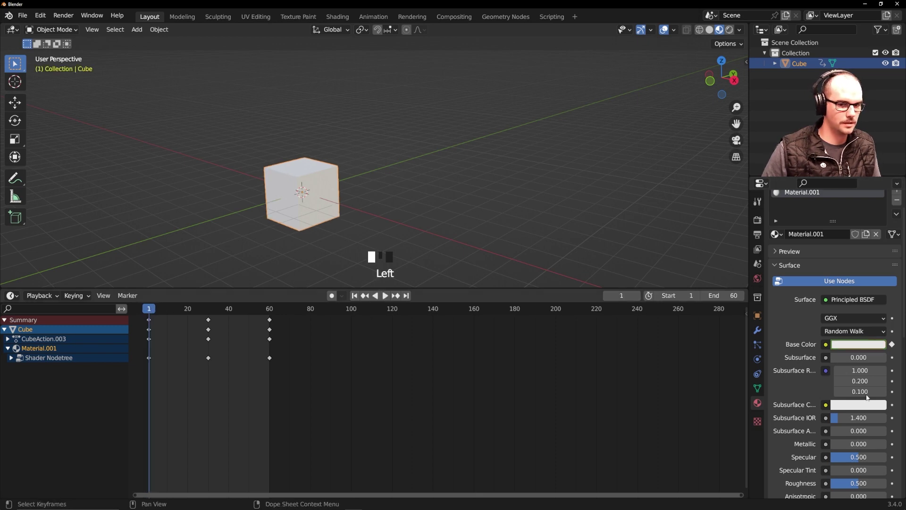
click(864, 346)
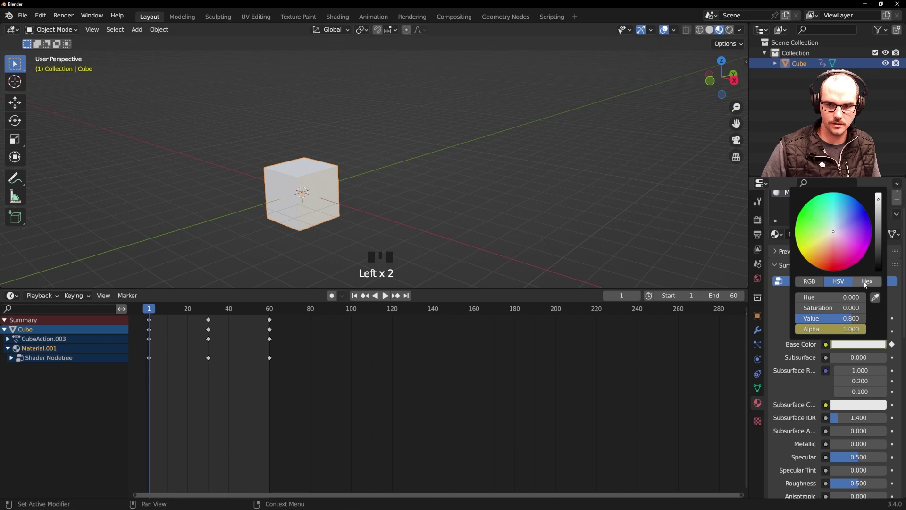
click(867, 281)
click(797, 298)
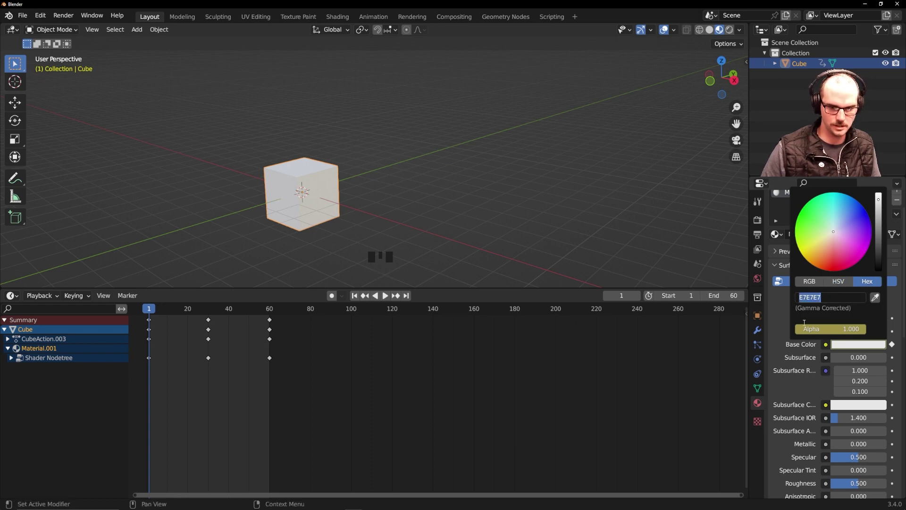
key(ctrl+v)
Step: Set the Base Color to Hex E7E7E7 at frame 60 and keyframe it
click(269, 308)
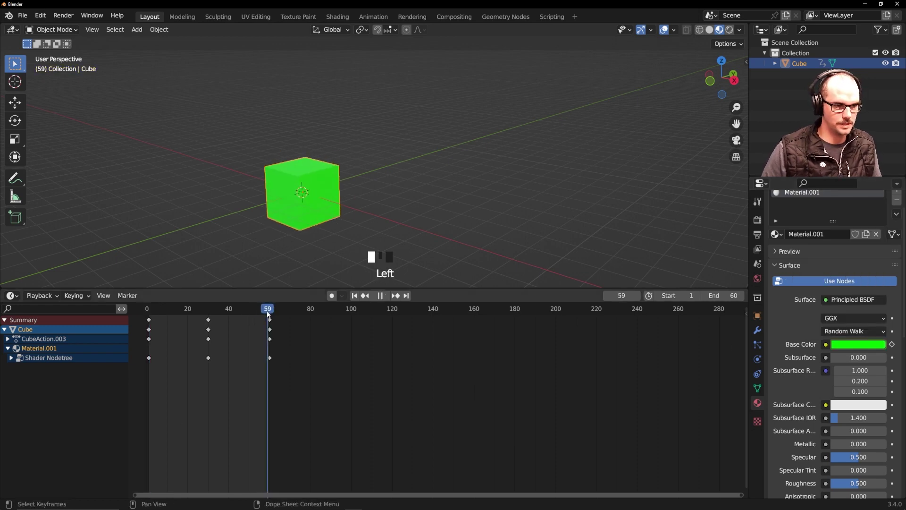
click(872, 348)
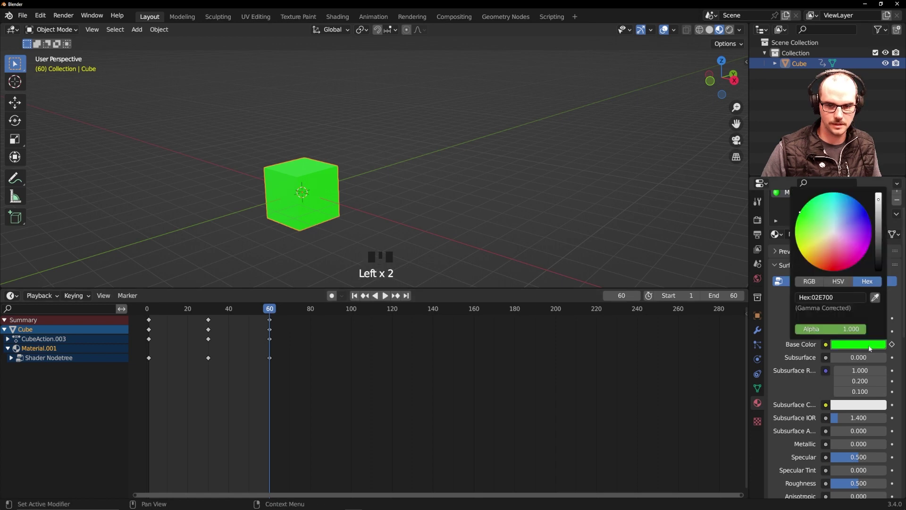
key(ctrl+v)
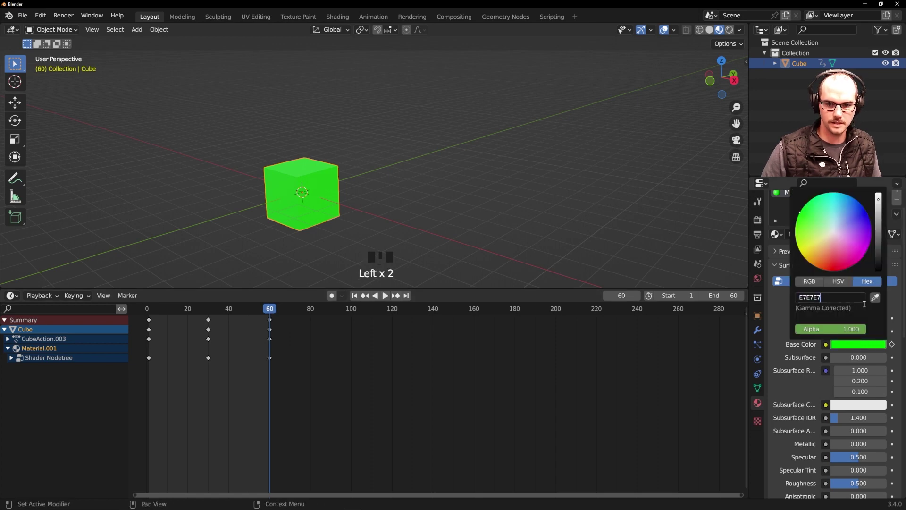
key(Return)
click(892, 345)
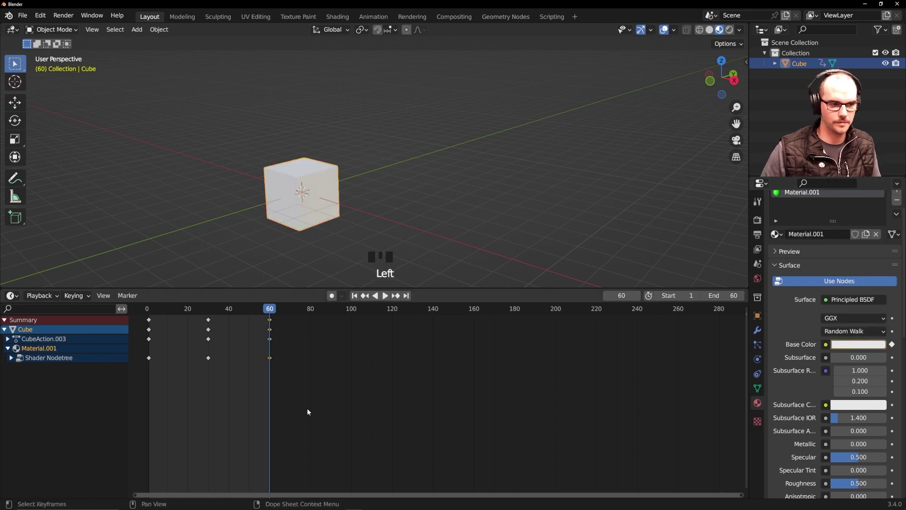
Step: Play the animation to check that the cube's motion and colour loop, and stop playback
key(Left)
key(space)
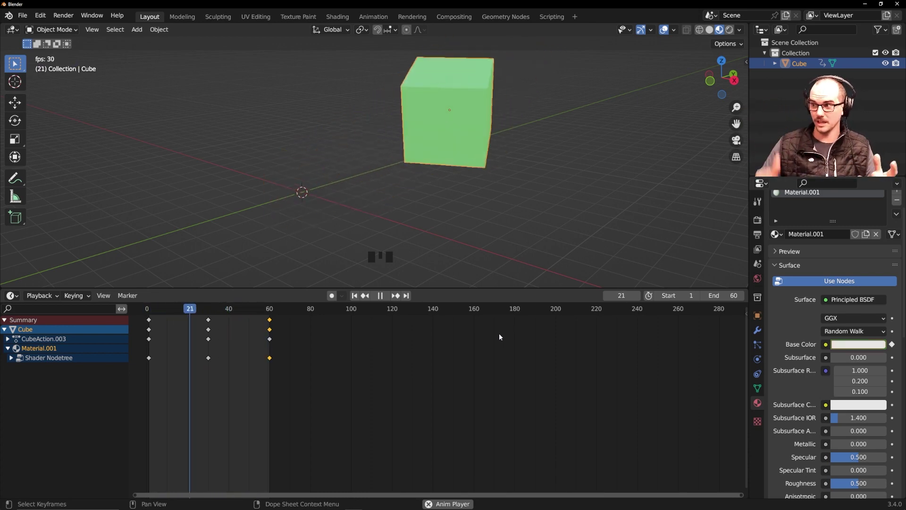
key(space)
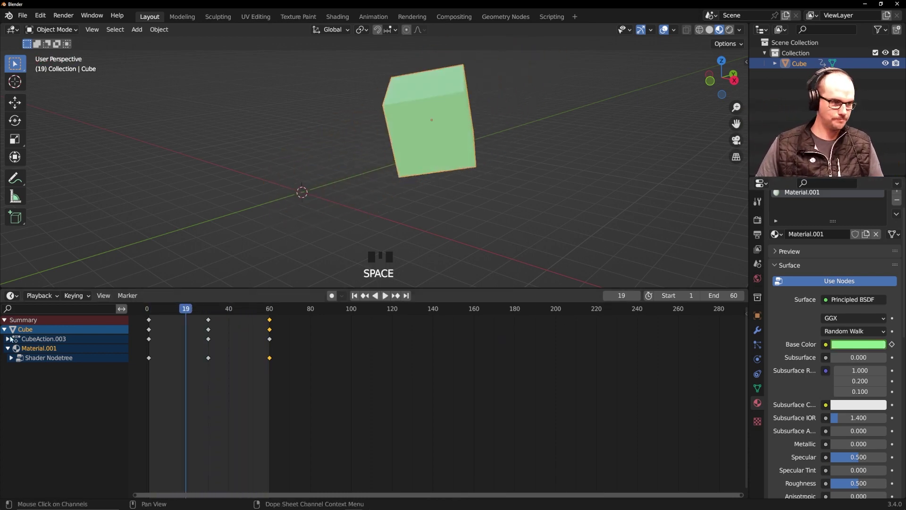
Step: Collapse Material.001's channels and examine the available animation editor types, keeping the Timeline editor
click(7, 349)
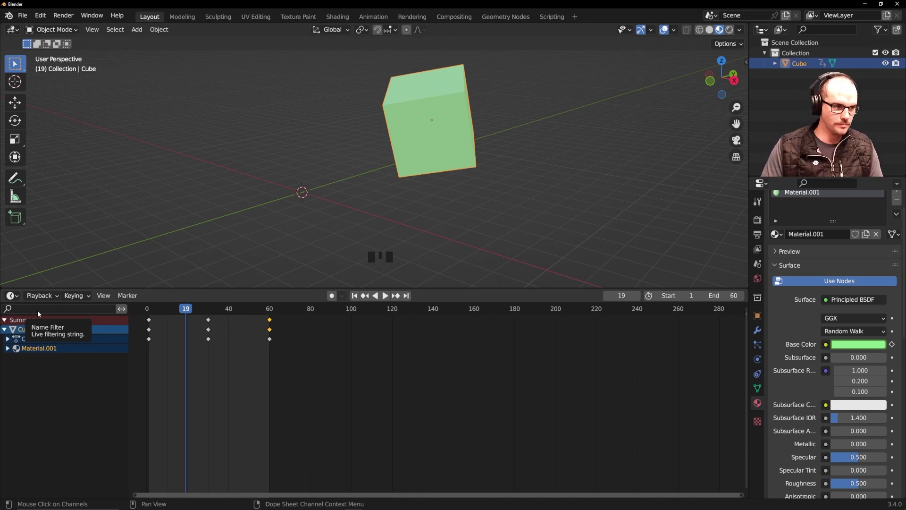
click(16, 298)
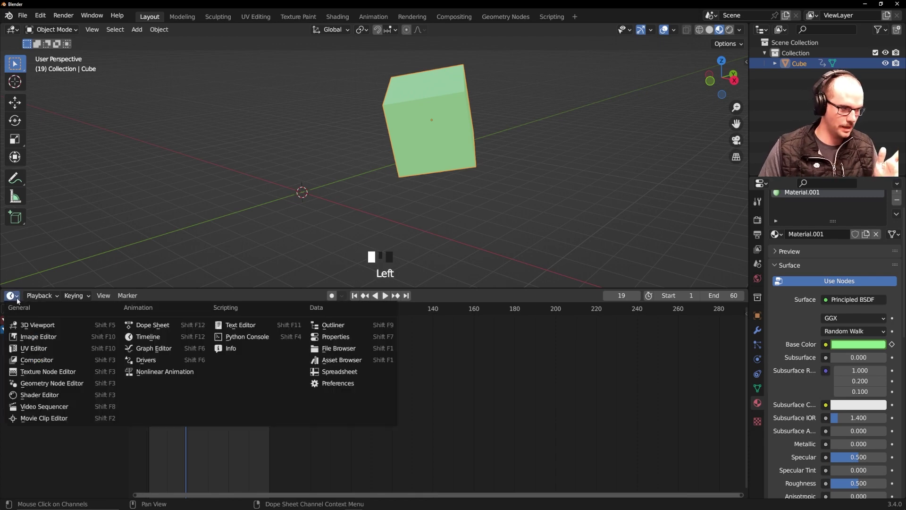
click(17, 299)
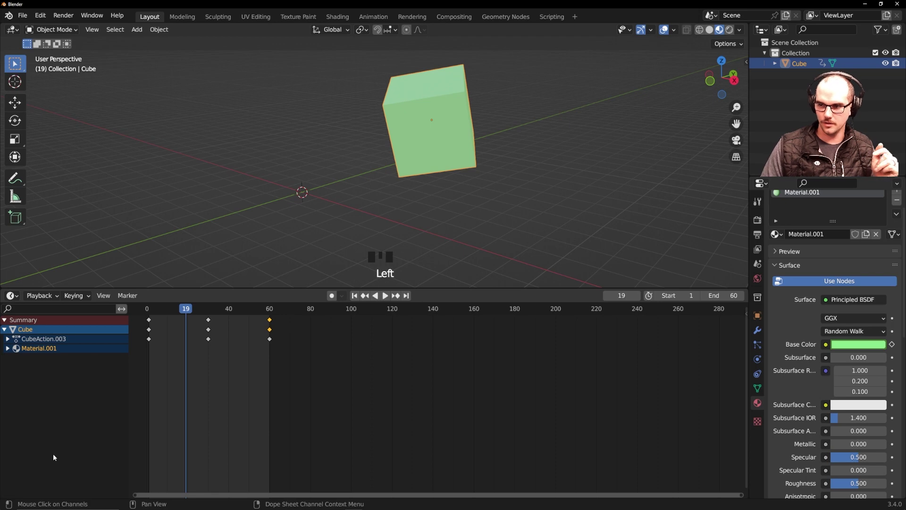
click(12, 297)
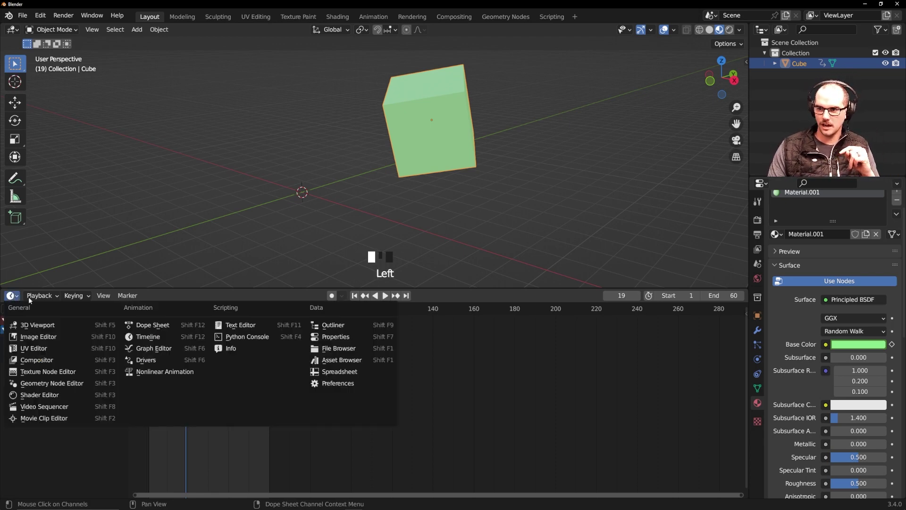
click(152, 336)
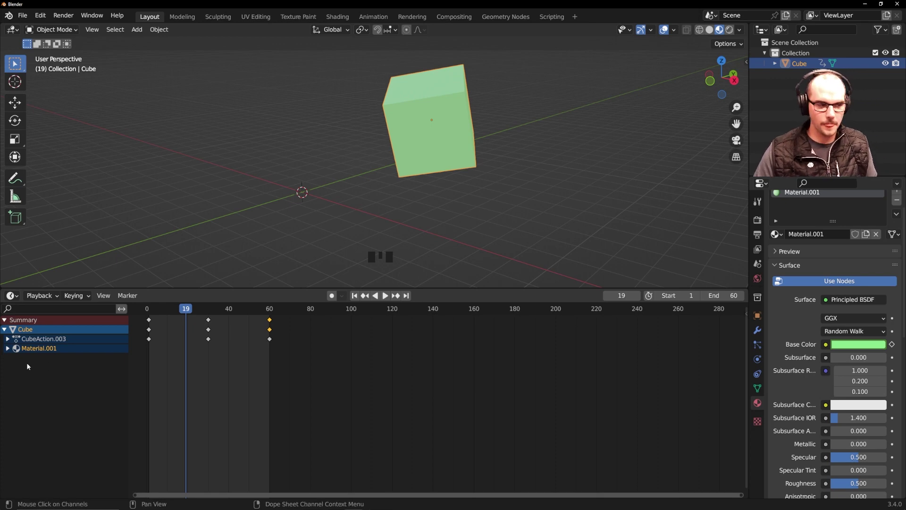
Step: Collapse the Cube and Summary channels to view the keyframe overview, and expand both again
right_click(11, 311)
click(44, 340)
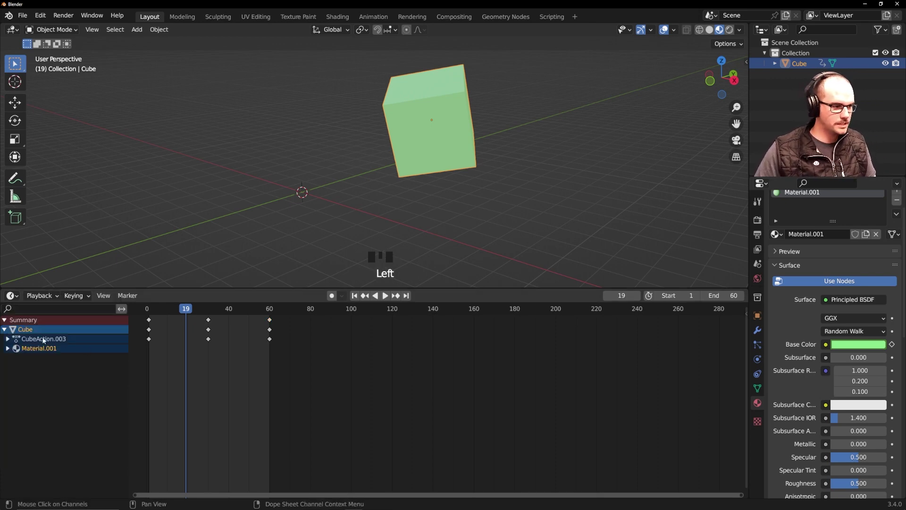
click(4, 330)
click(5, 320)
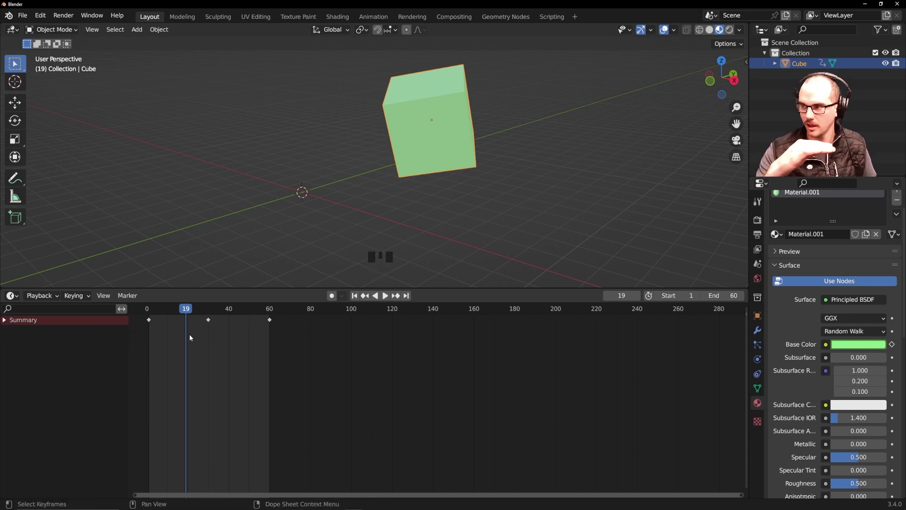
click(4, 321)
right_click(6, 331)
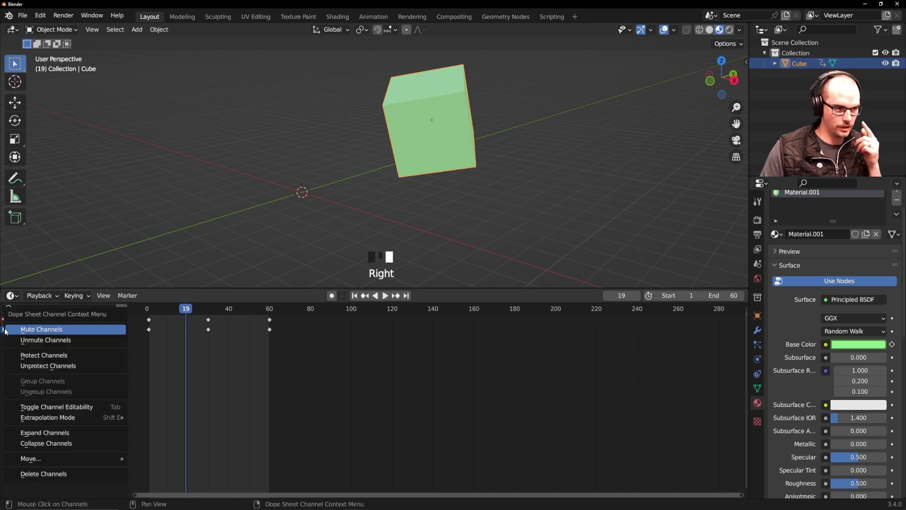
click(6, 330)
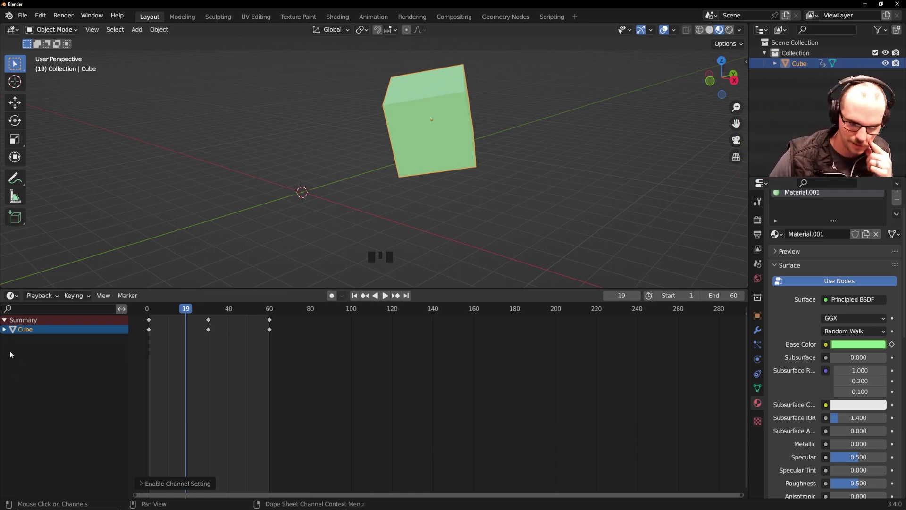
click(7, 332)
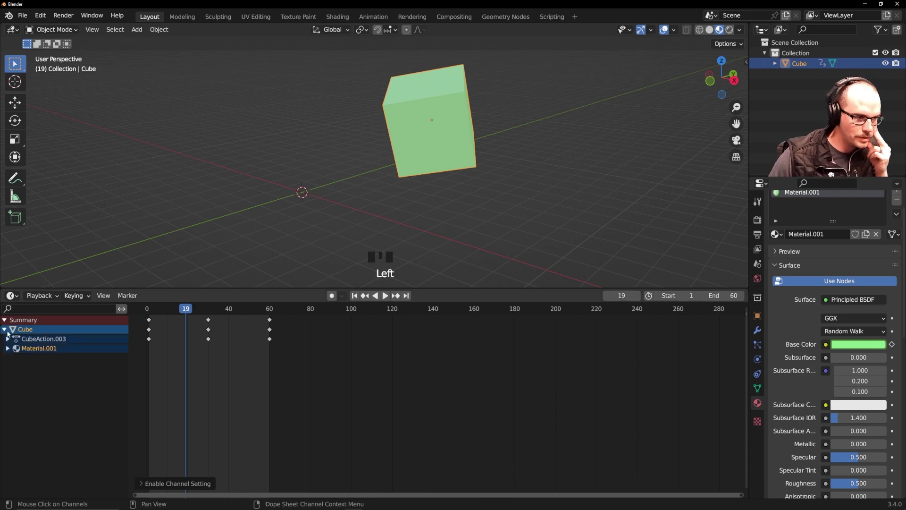
Step: Select the CubeAction.003 and Material.001 channels in turn to compare the object and material animation groups
click(35, 340)
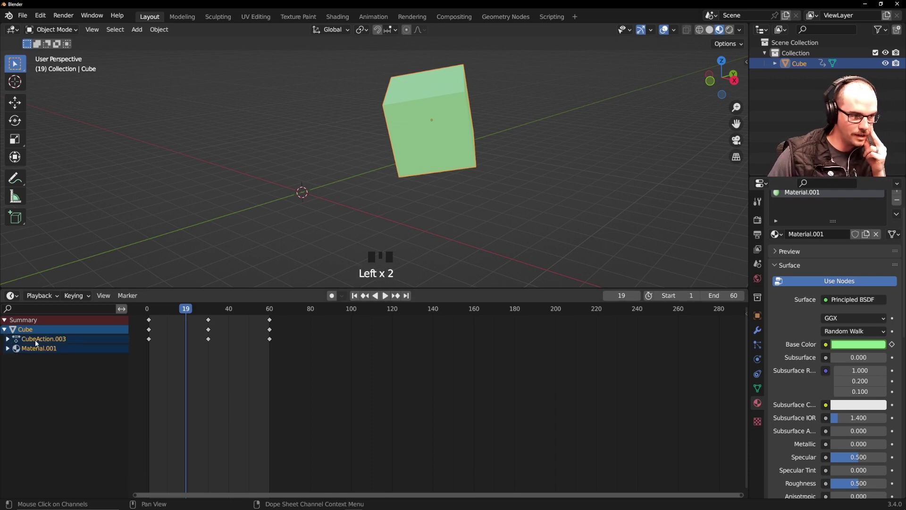
click(38, 352)
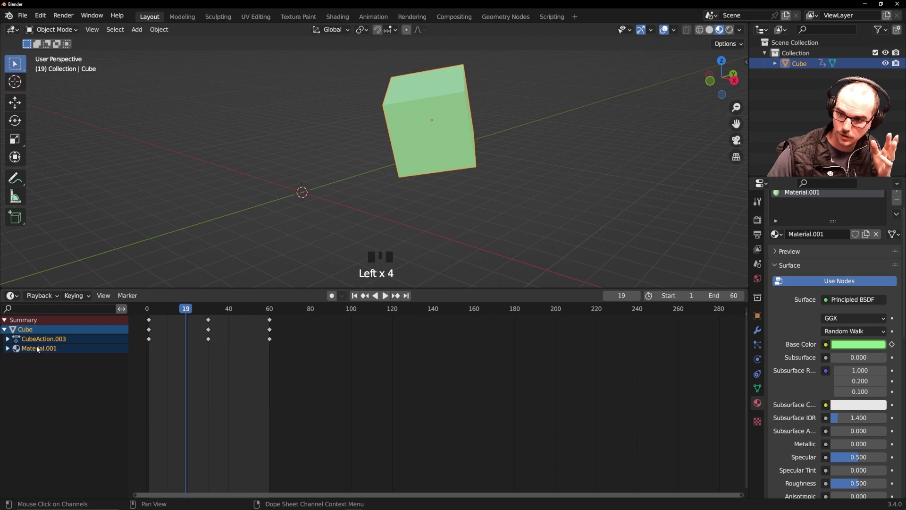
click(38, 338)
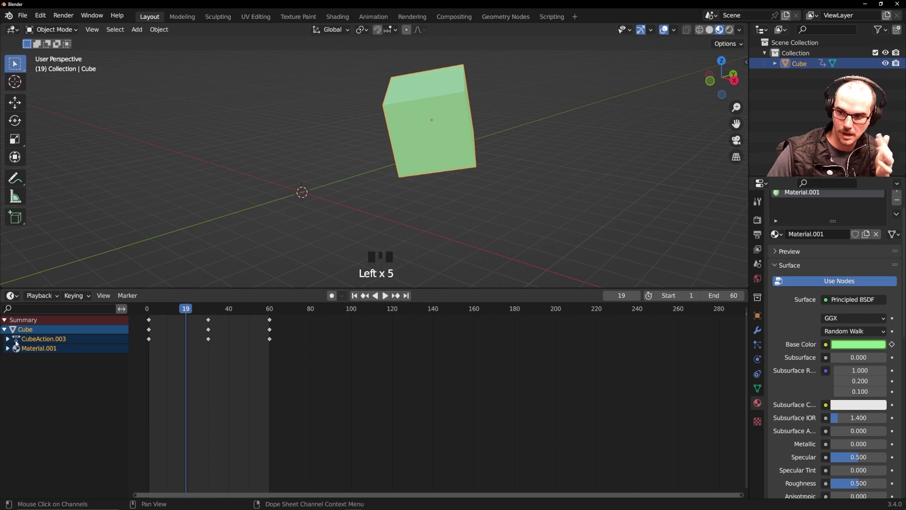
click(23, 354)
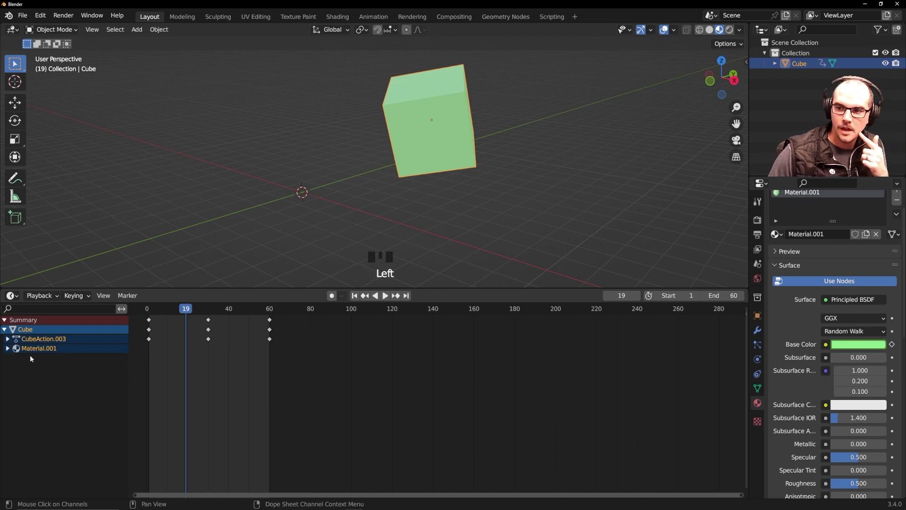
Step: Move CubeAction.003's middle keyframe to frame 40 and its last keyframe to frame 80, and return to frame 1
click(200, 341)
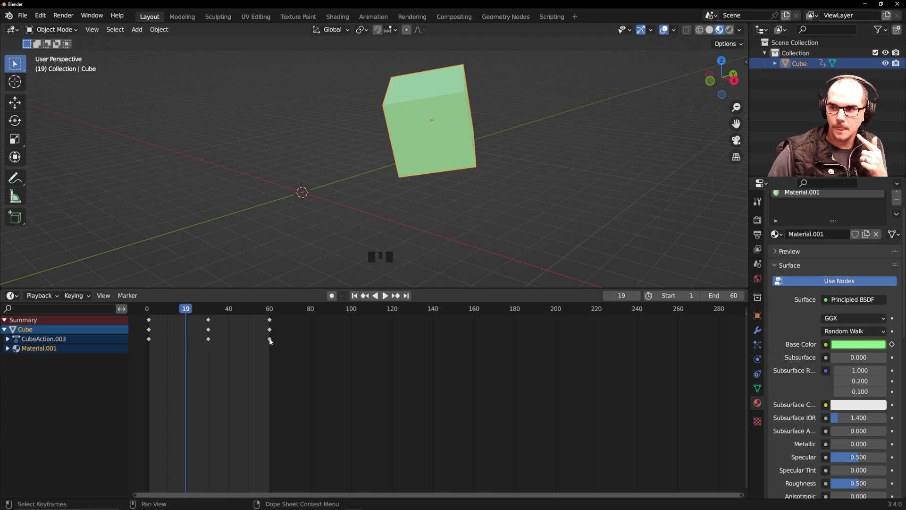
drag(271, 340, 325, 339)
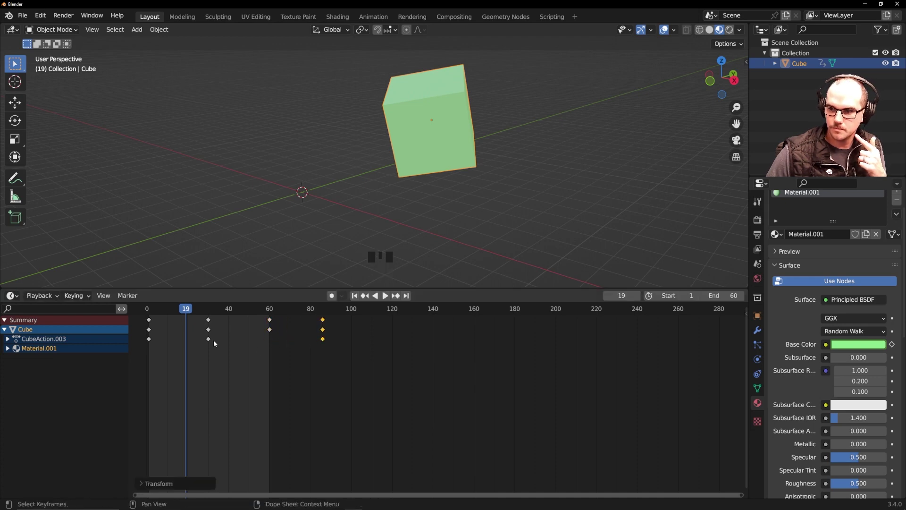
drag(212, 341, 239, 343)
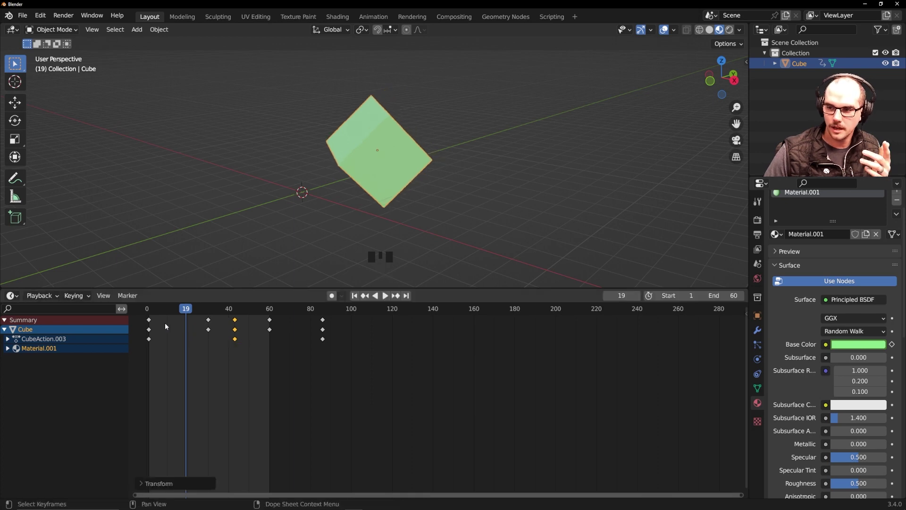
drag(184, 322, 152, 323)
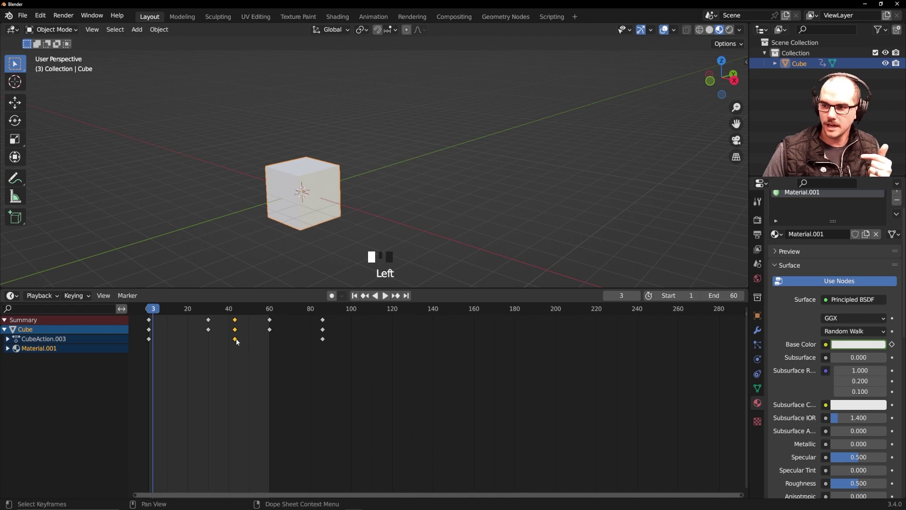
mouse_move(237, 341)
mouse_down()
mouse_move(209, 343)
mouse_move(228, 345)
mouse_up()
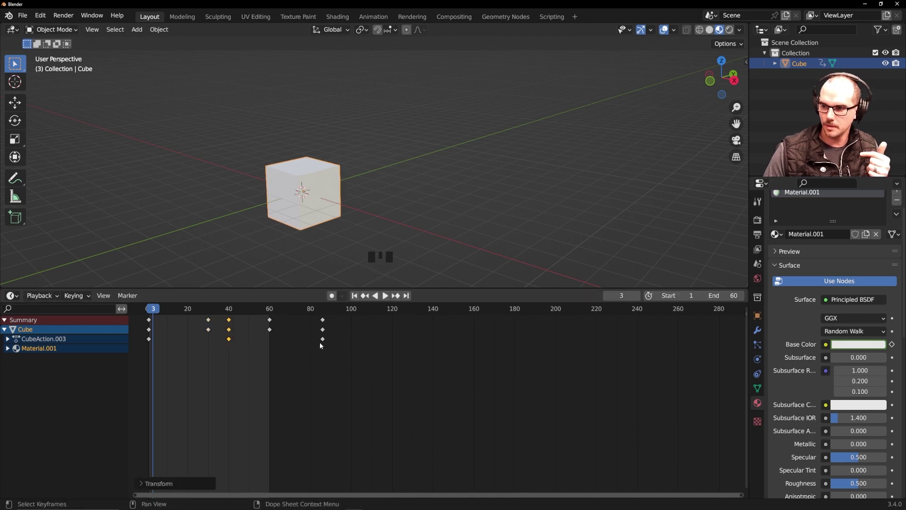
drag(321, 339, 309, 343)
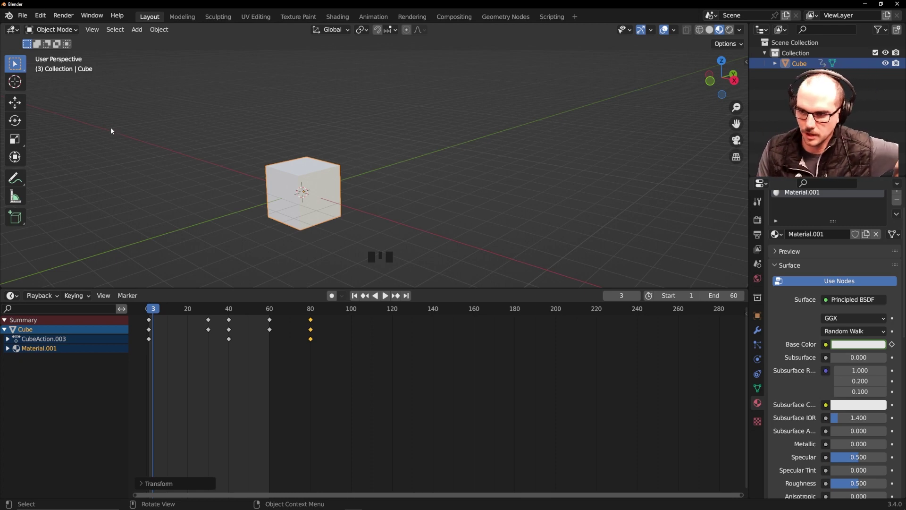
key(Left)
key(Left)
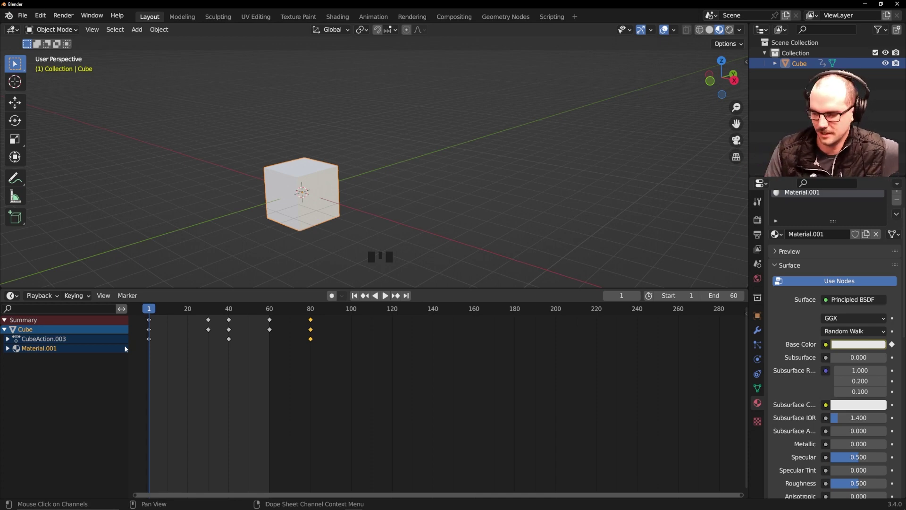
Step: Expand the CubeAction.003 and Material.001 channels and select all their keyframes
click(346, 327)
click(448, 406)
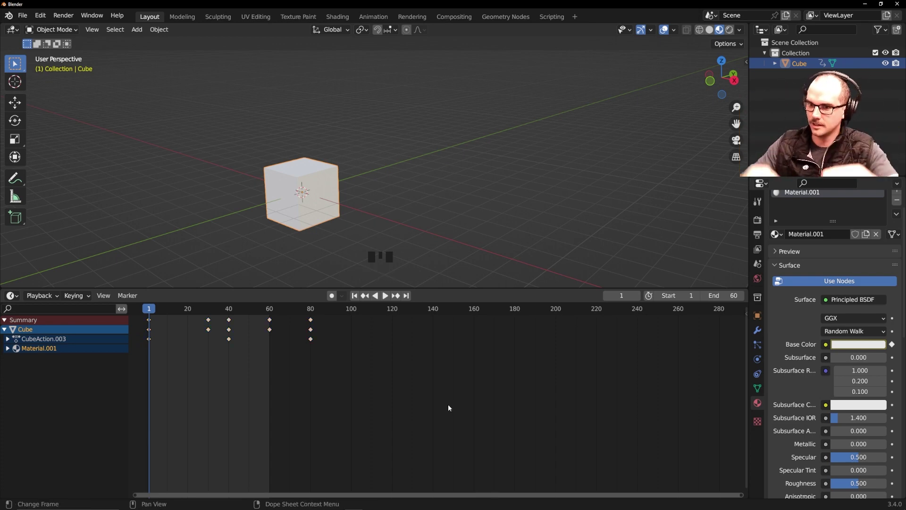
click(9, 339)
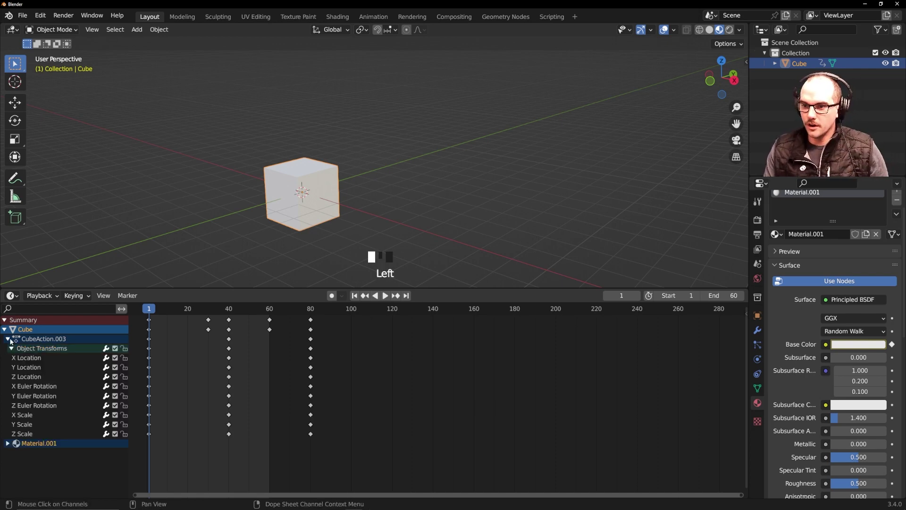
click(8, 444)
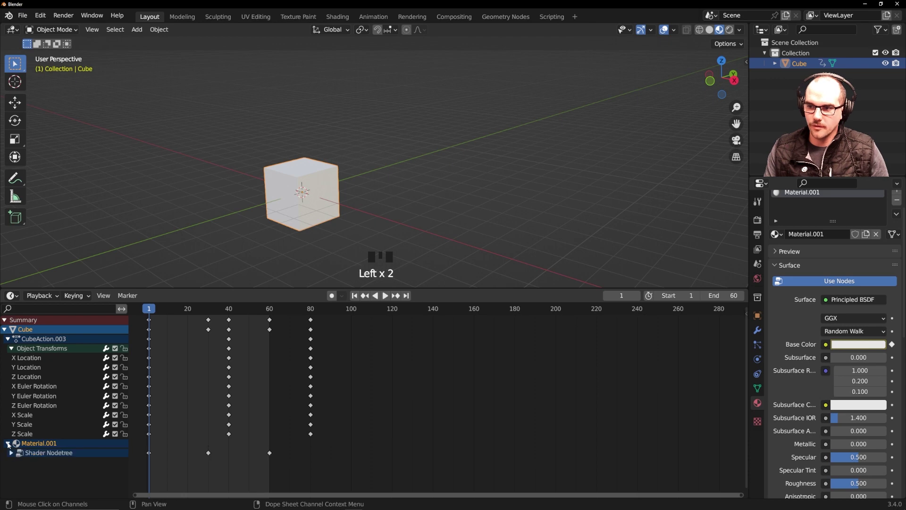
click(409, 368)
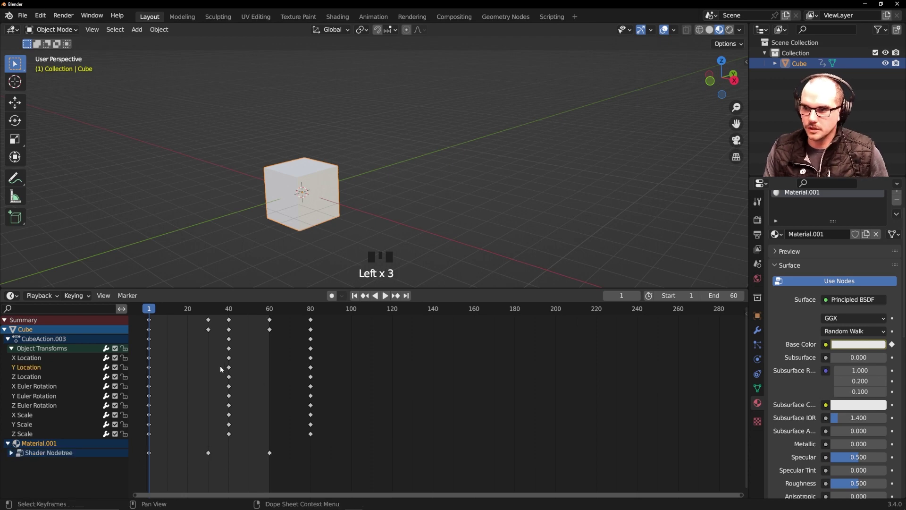
drag(325, 327, 161, 319)
click(352, 248)
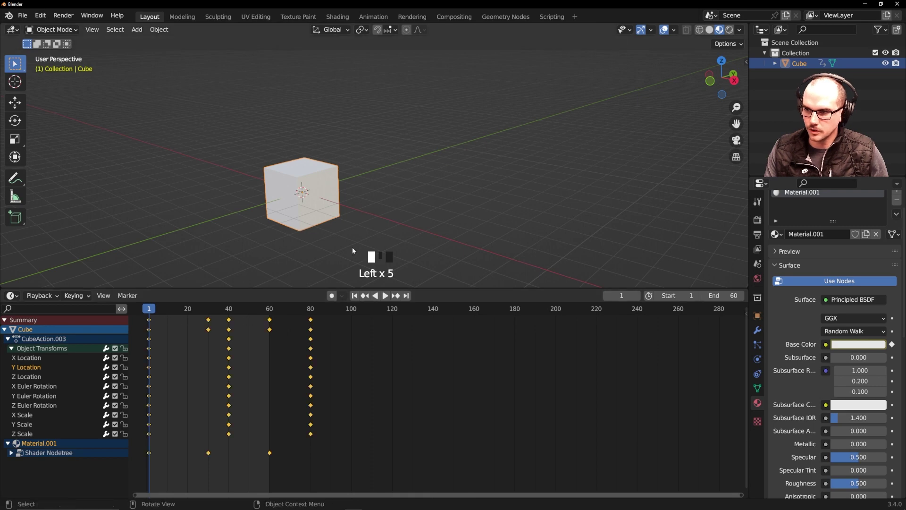
Step: Deselect all keyframes and move Material.001's middle keyframe to frame 40 and its last keyframe to frame 80
click(295, 214)
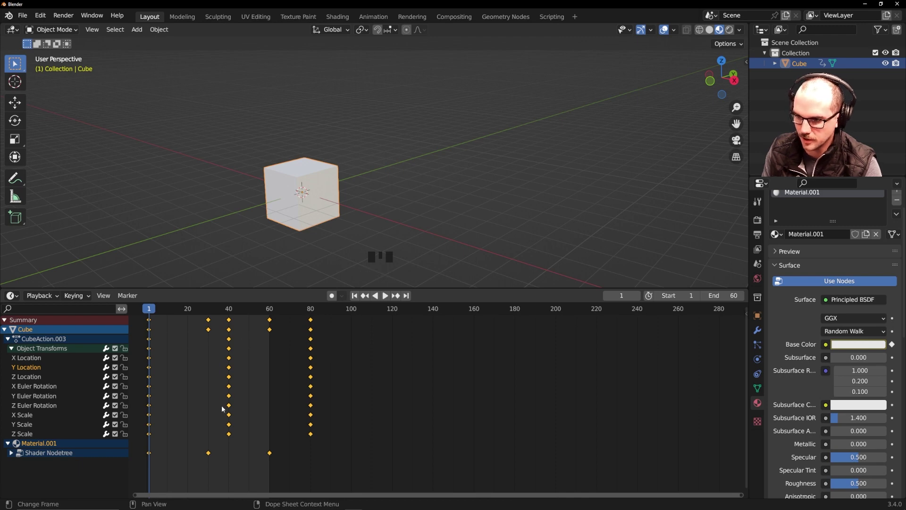
click(56, 470)
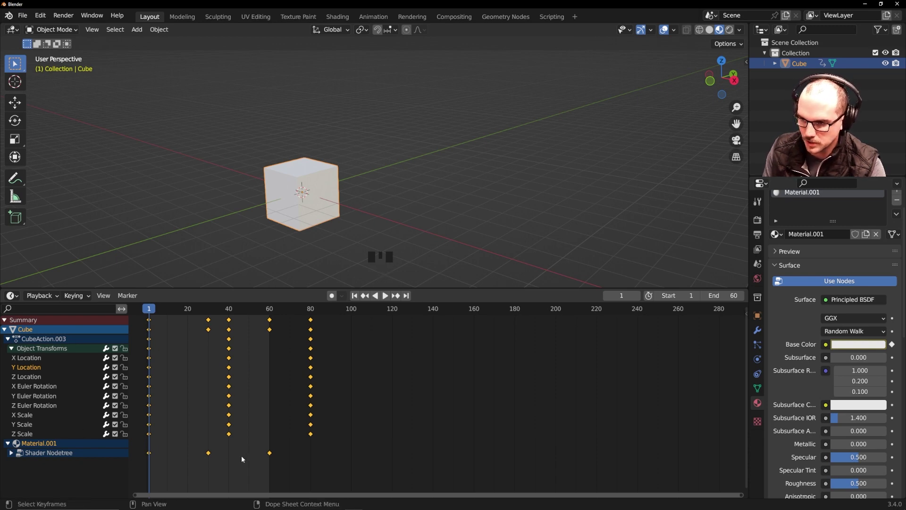
click(302, 473)
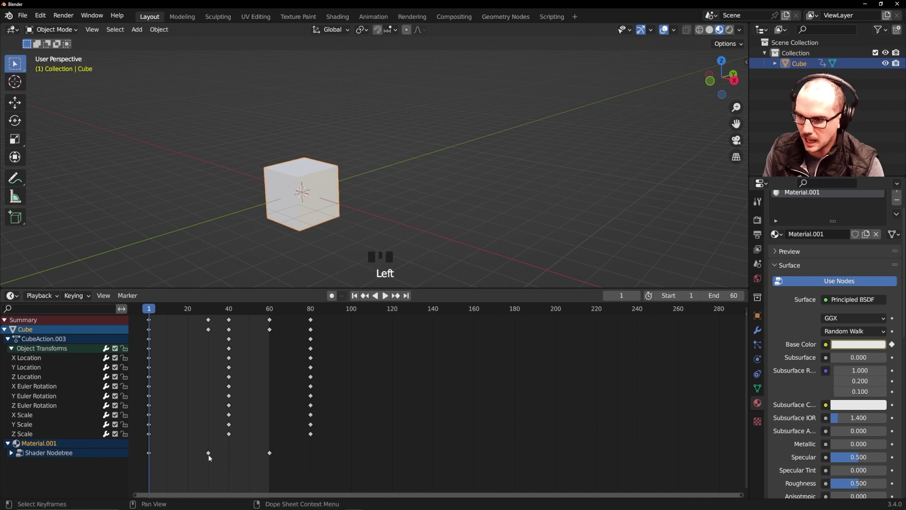
drag(209, 455, 312, 458)
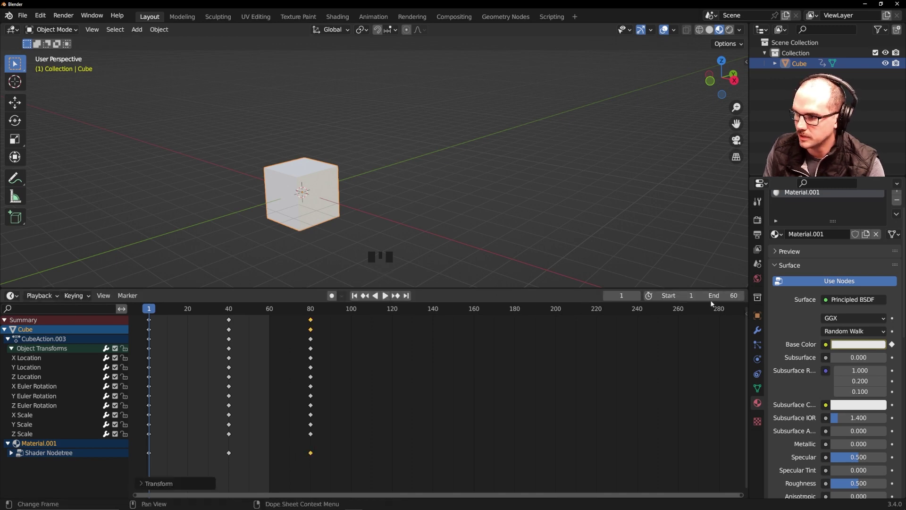
Step: Set the animation's end frame to 80 and play the cube's loop briefly
click(731, 295)
text(80)
key(Return)
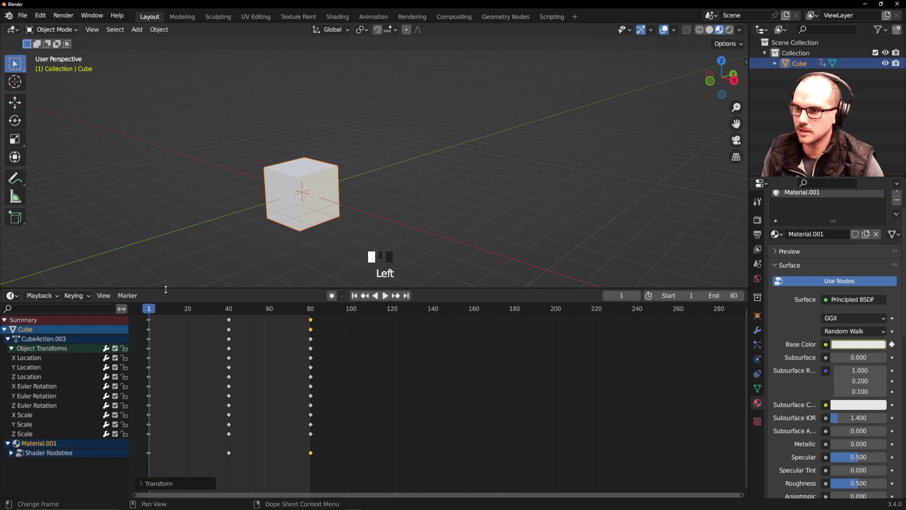
key(space)
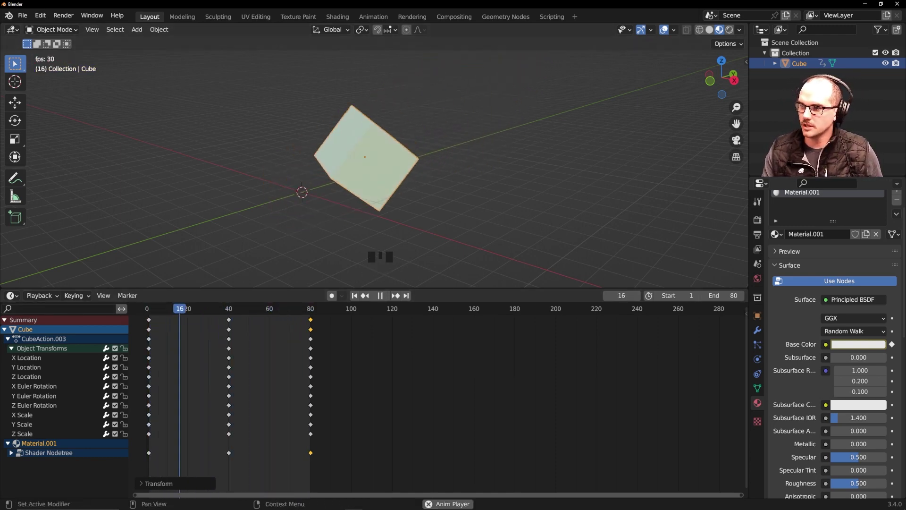
key(space)
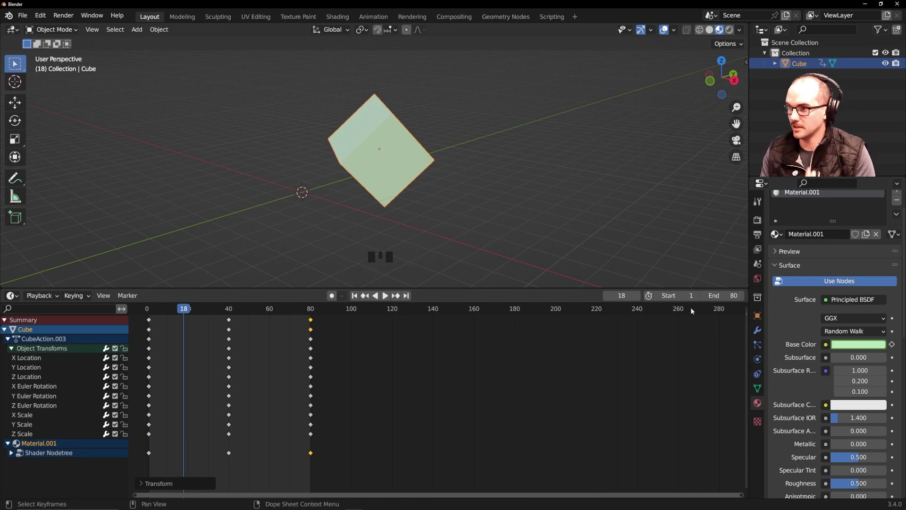
Step: Shorten the animation's end frame to 60 and play it to compare the loop
click(732, 294)
text(60)
key(Return)
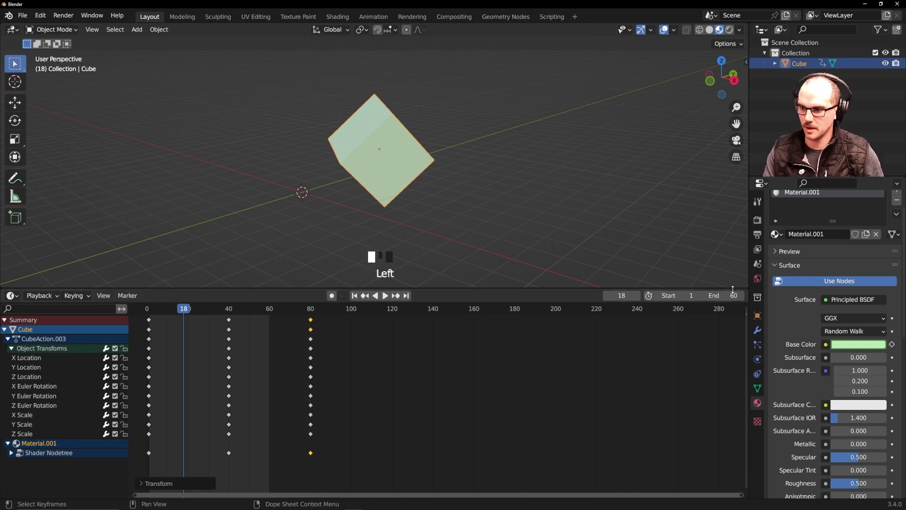
key(space)
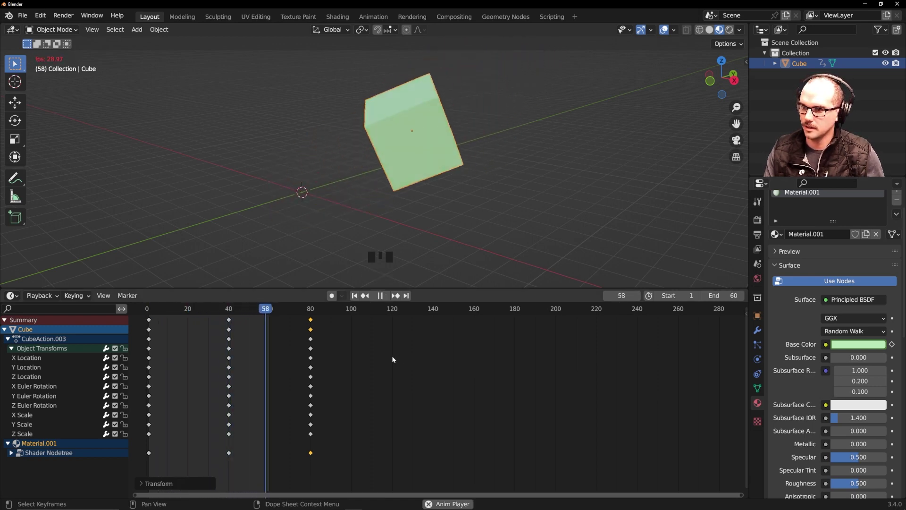
Step: Extend the animation's end frame to 600 and play past the last keyframes before stopping
click(725, 296)
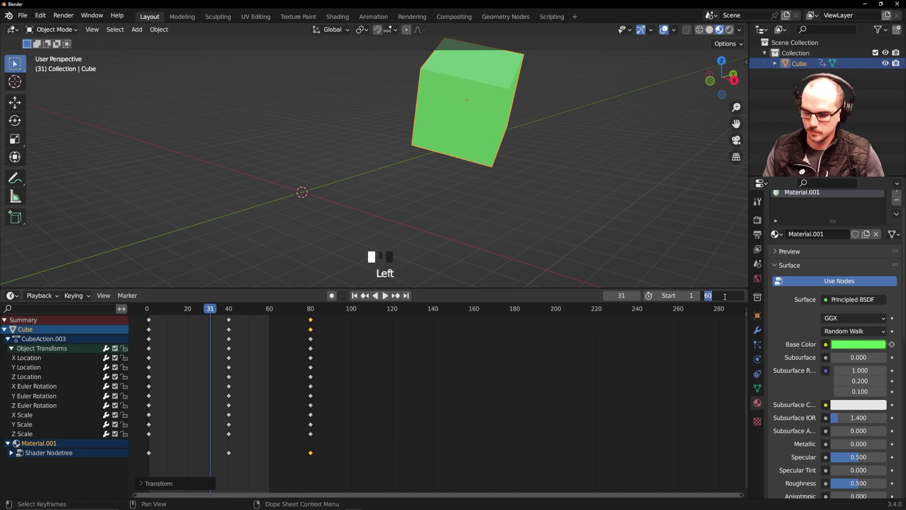
text(0)
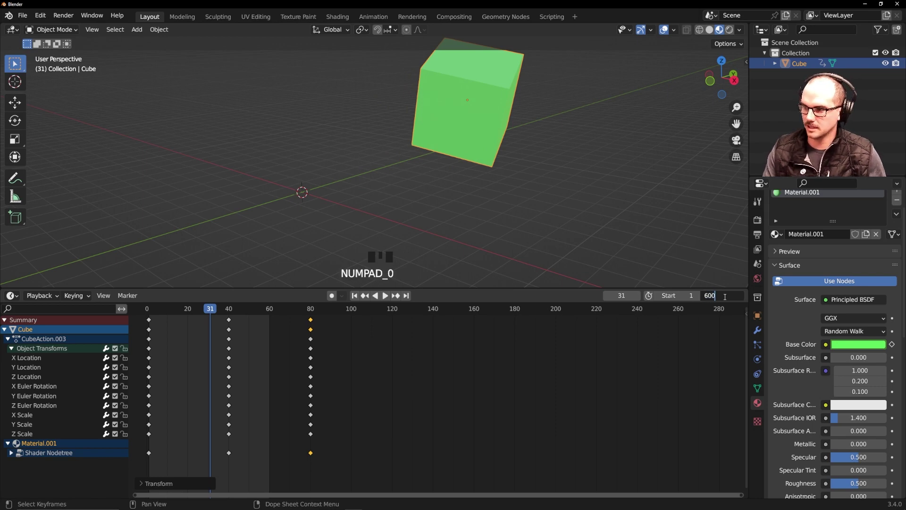
key(Return)
key(space)
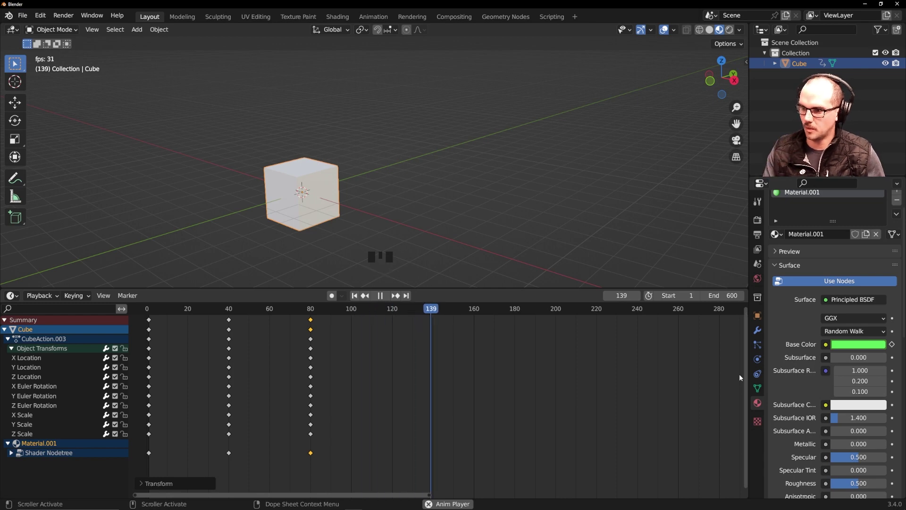
key(space)
Step: Set the end frame to 80, return to the start of the timeline and play the animation
click(734, 294)
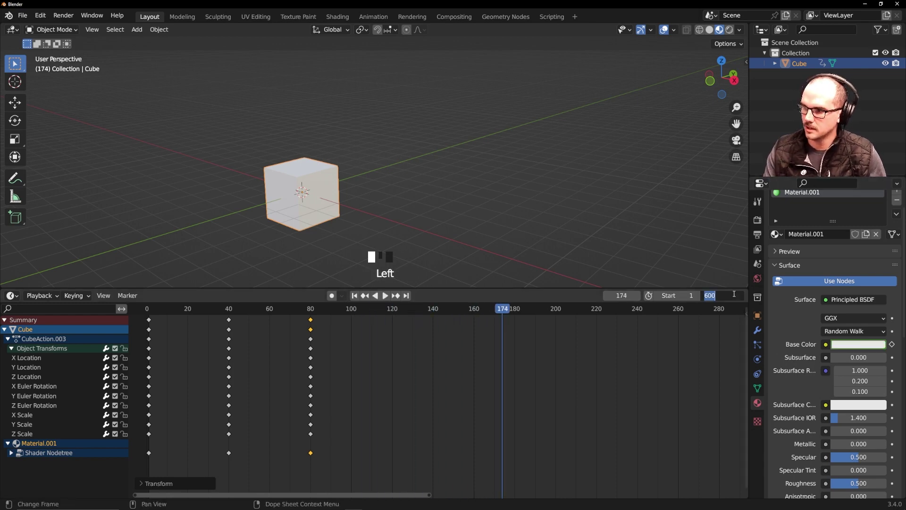
text(80)
key(Return)
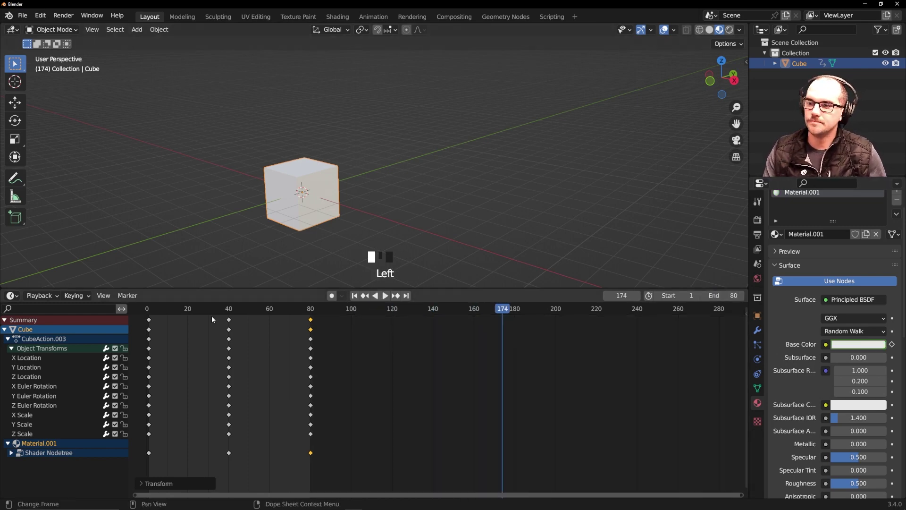
drag(156, 330, 133, 330)
key(space)
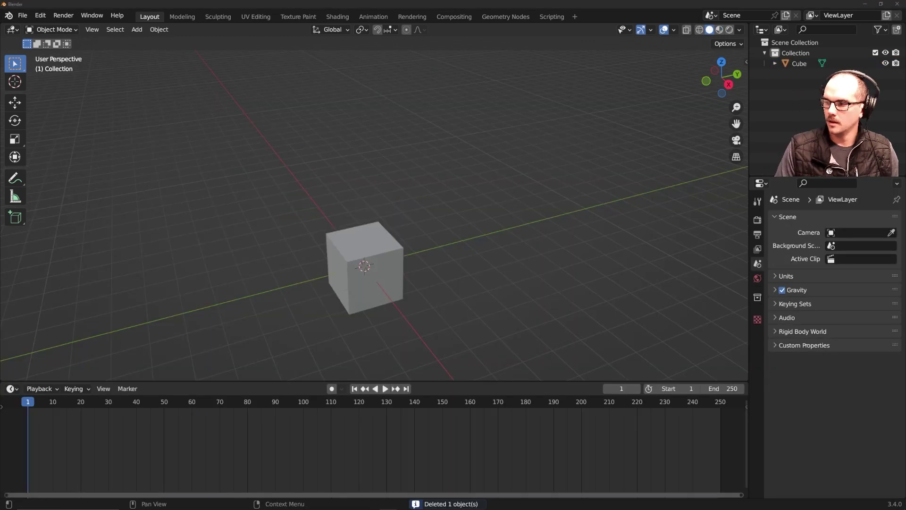
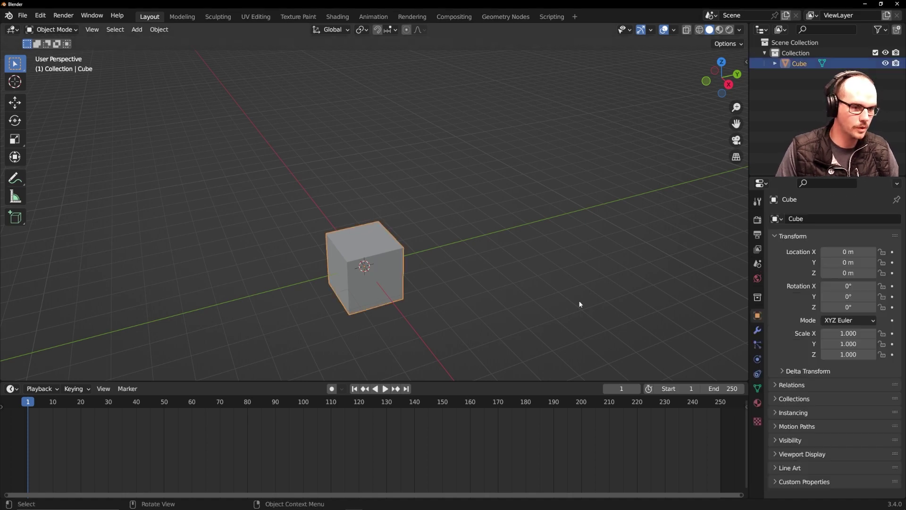
Step: Duplicate the cube twice along the X axis, placing the copies at about -3.4 m and -6.9 m
middle_drag(578, 304, 566, 340)
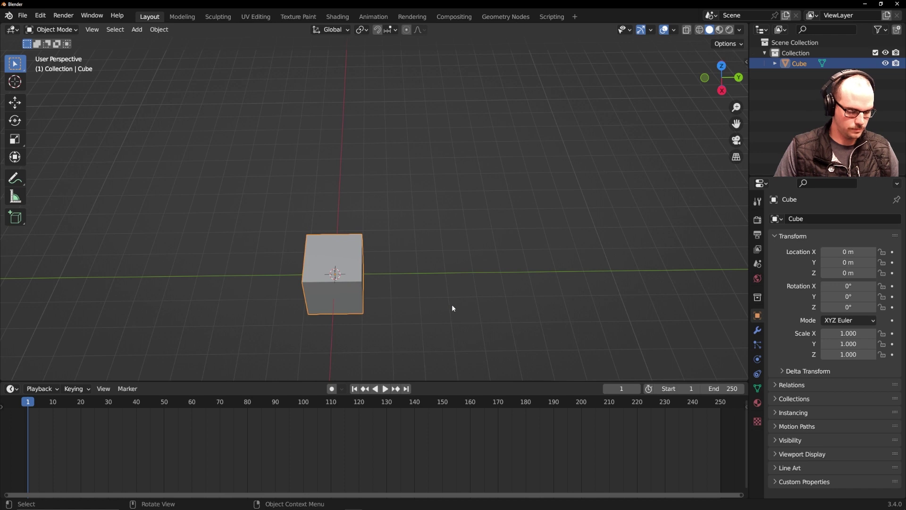
key(shift+d)
key(x)
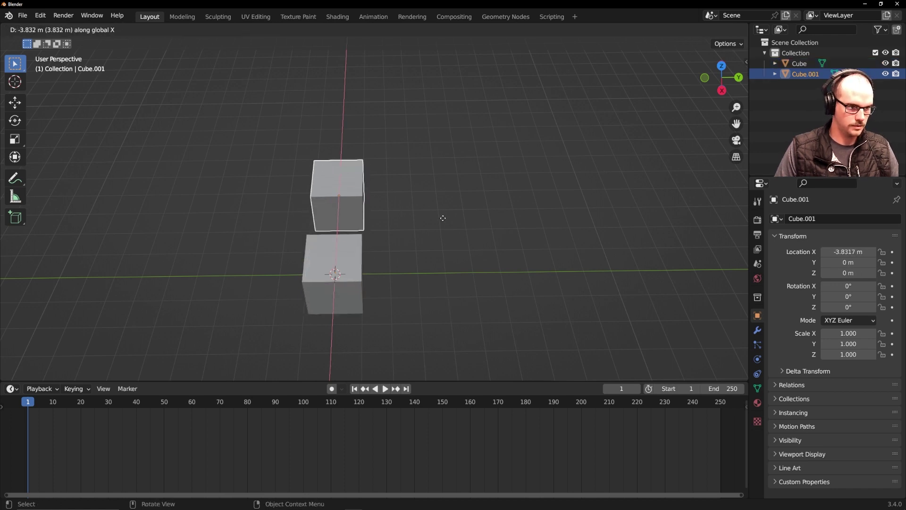
click(438, 230)
key(shift+d)
key(x)
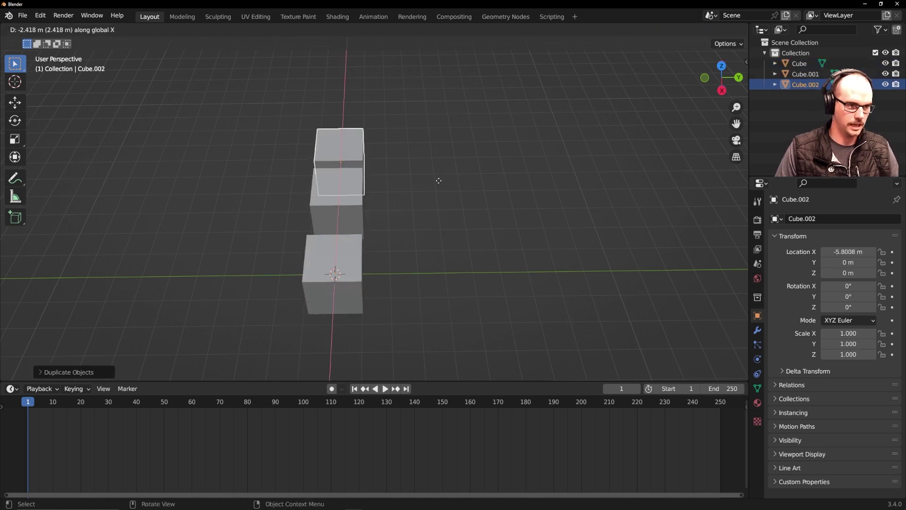
click(439, 170)
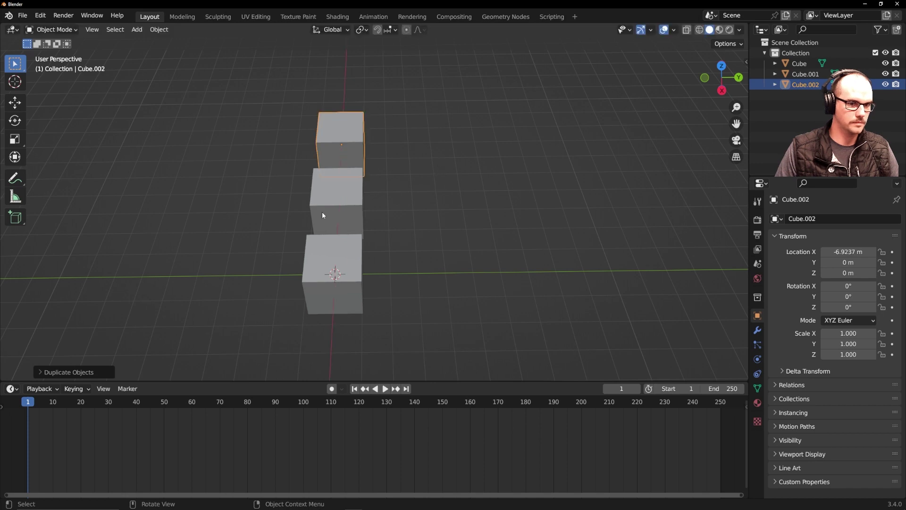
Step: Keyframe only the Y Location of the original cube at frame 1, and select all three cubes with it active
middle_drag(323, 215, 393, 171)
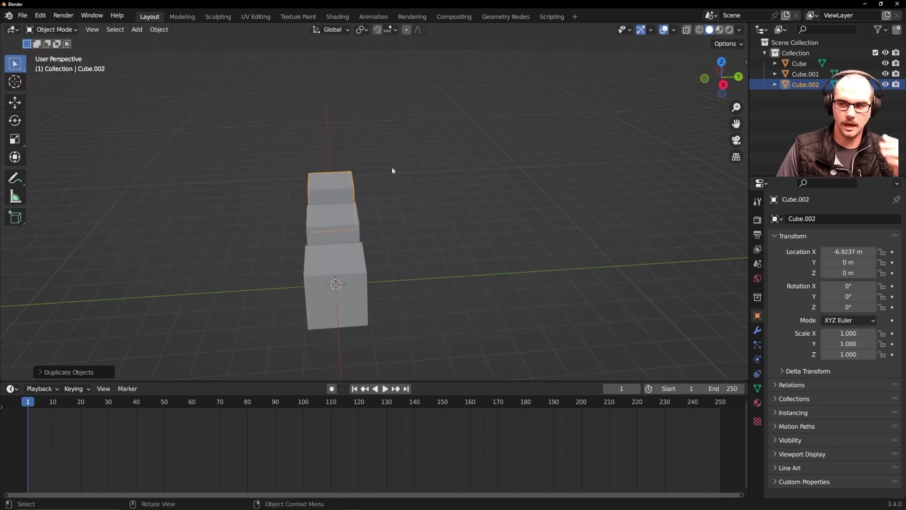
click(370, 289)
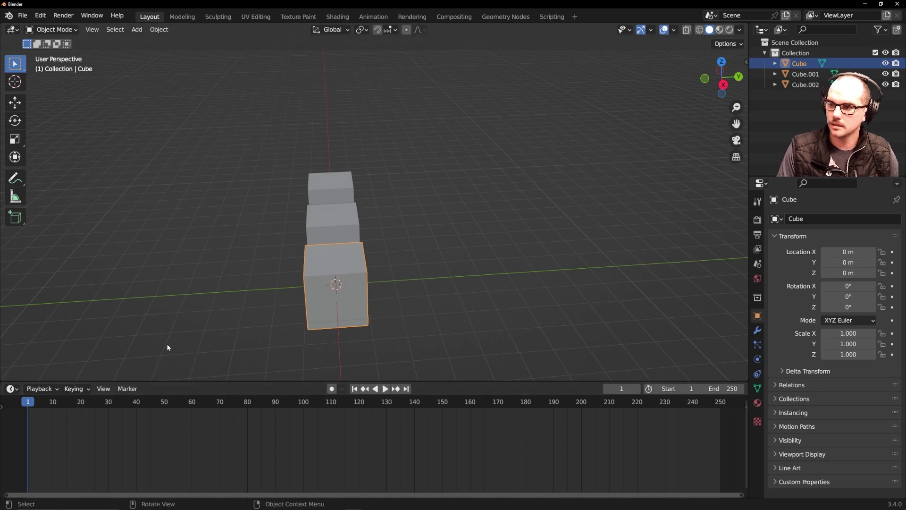
mouse_move(415, 349)
middle_down()
mouse_move(406, 370)
mouse_move(412, 364)
middle_up()
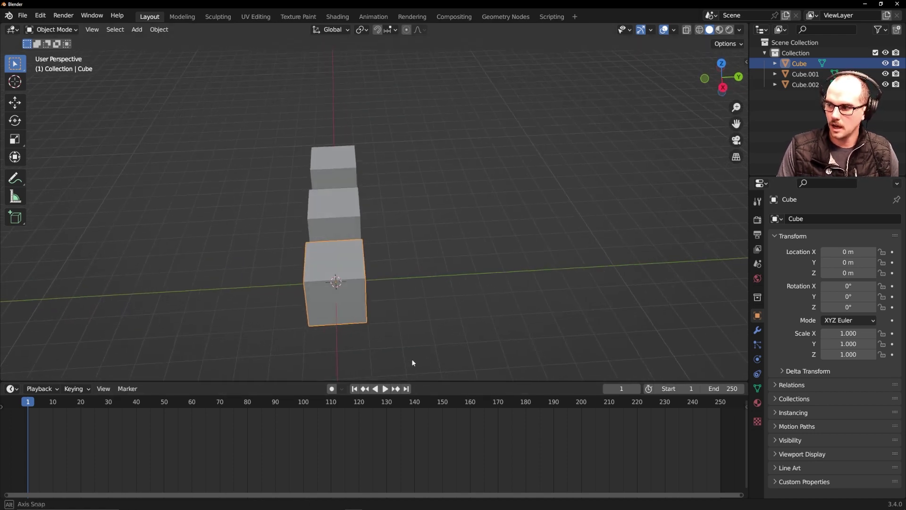
click(892, 262)
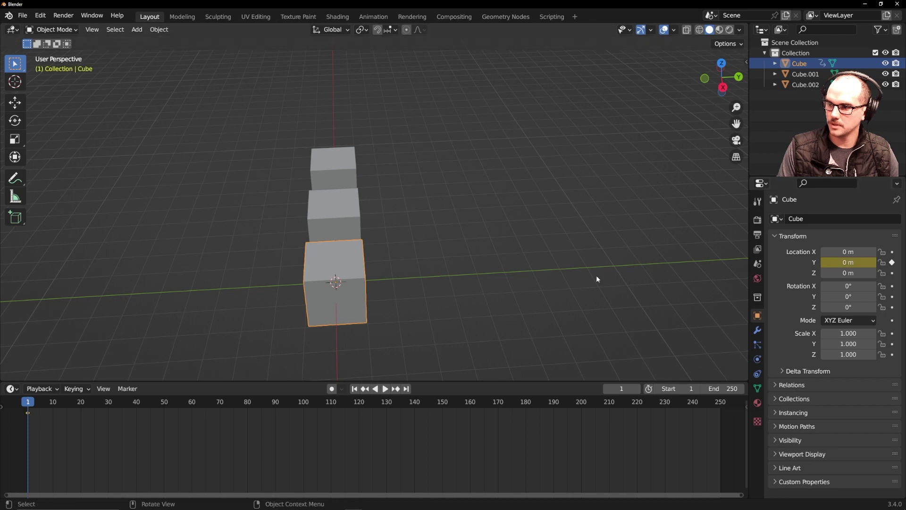
middle_drag(366, 207, 420, 210)
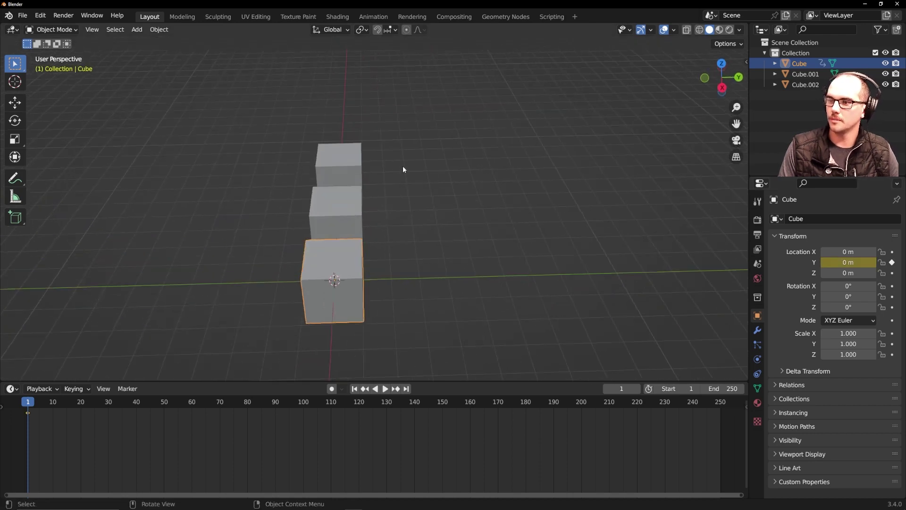
drag(381, 138, 294, 339)
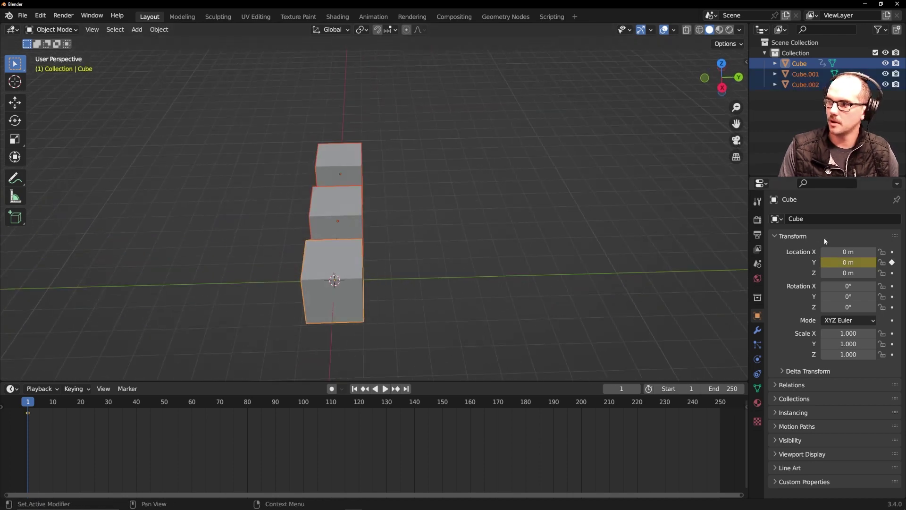
Step: Move the three selected cubes about 13.1 m along Y at frame 60 and keyframe the Y location
click(892, 263)
click(892, 263)
click(184, 408)
key(space)
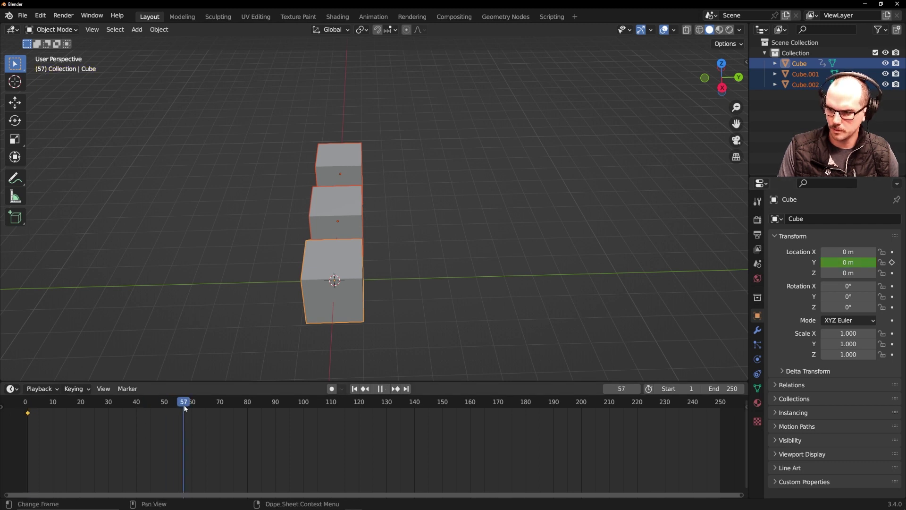
key(space)
key(g)
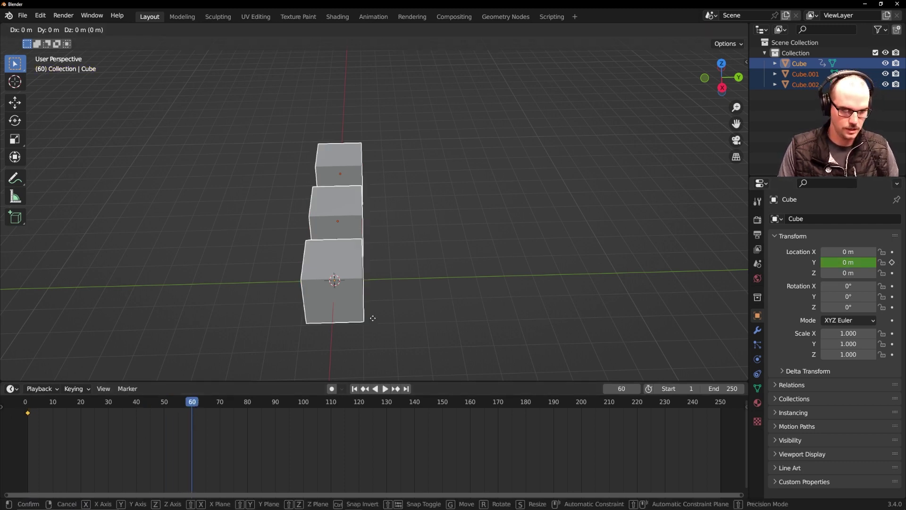
key(y)
click(691, 259)
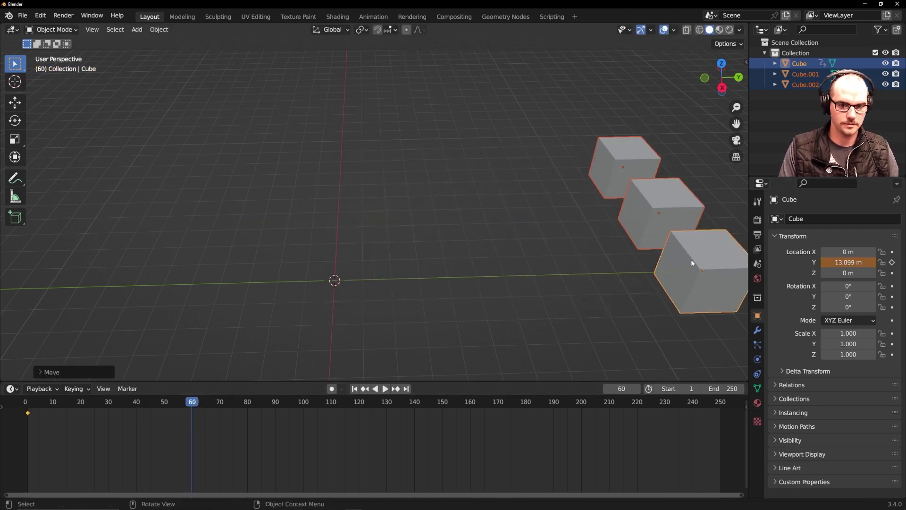
click(893, 263)
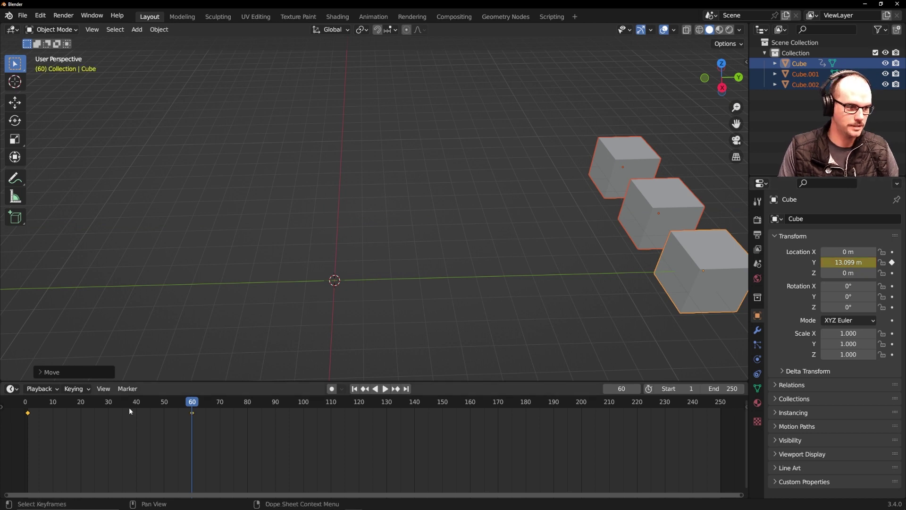
Step: Play back the animation from the beginning to check how the cubes move
key(shift+Left)
key(space)
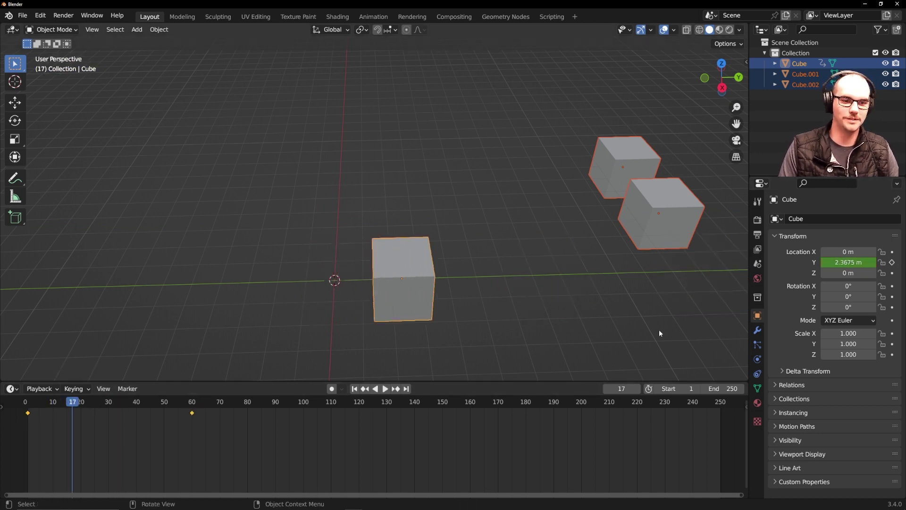
scroll(630, 294, up, 3)
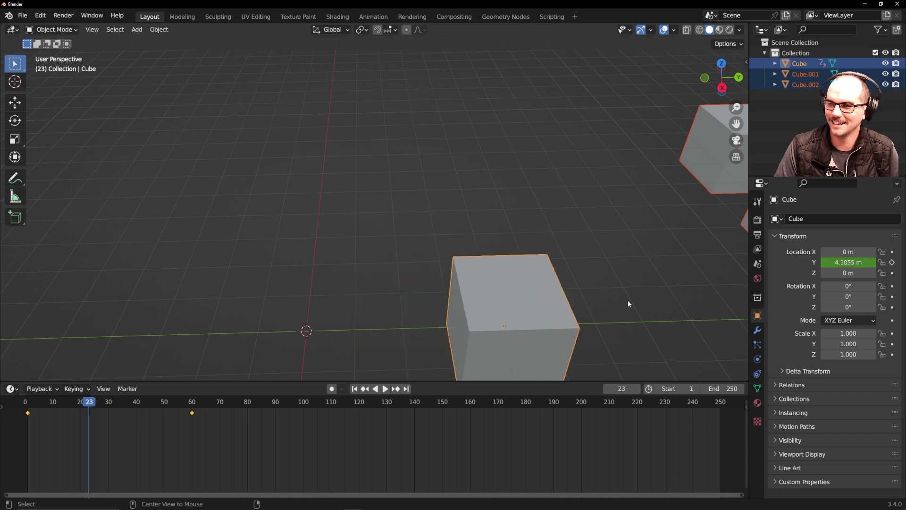
scroll(627, 283, down, 2)
scroll(623, 273, down, 3)
middle_drag(620, 271, 512, 227)
Step: Return to frame 0 and set the middle cube's Y location to 0 m
click(472, 215)
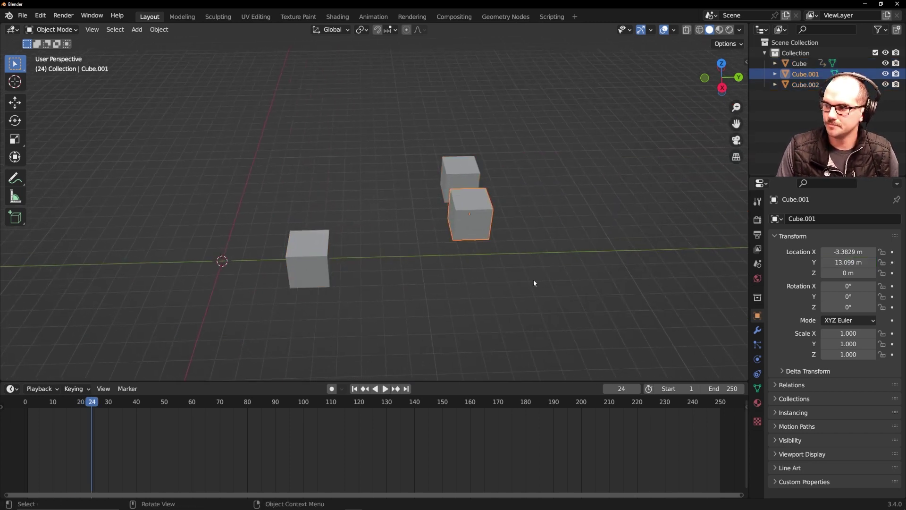
drag(132, 402, 25, 402)
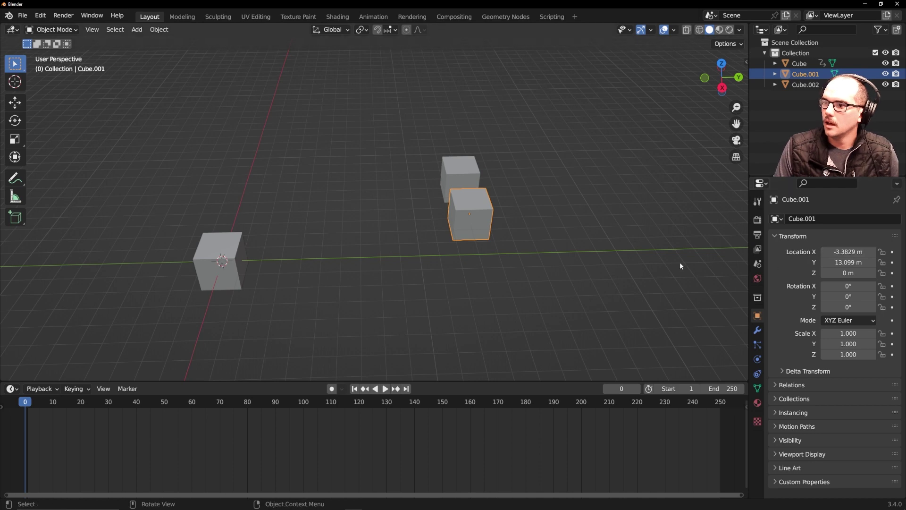
middle_drag(680, 262, 466, 241)
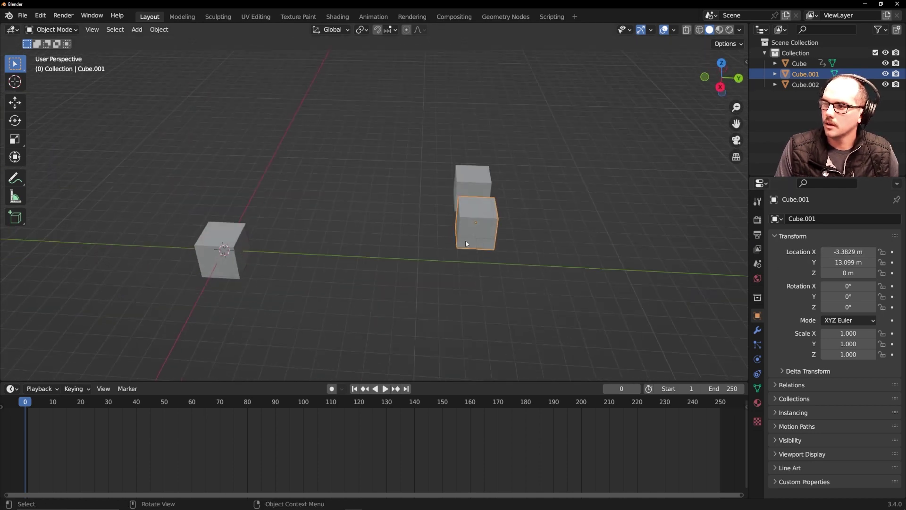
click(848, 263)
text(1)
key(Return)
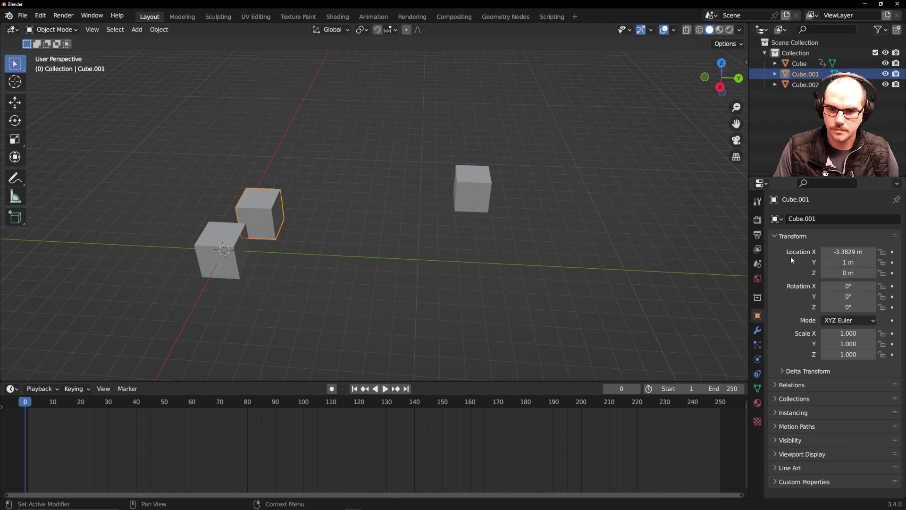
click(841, 262)
text(0)
key(Return)
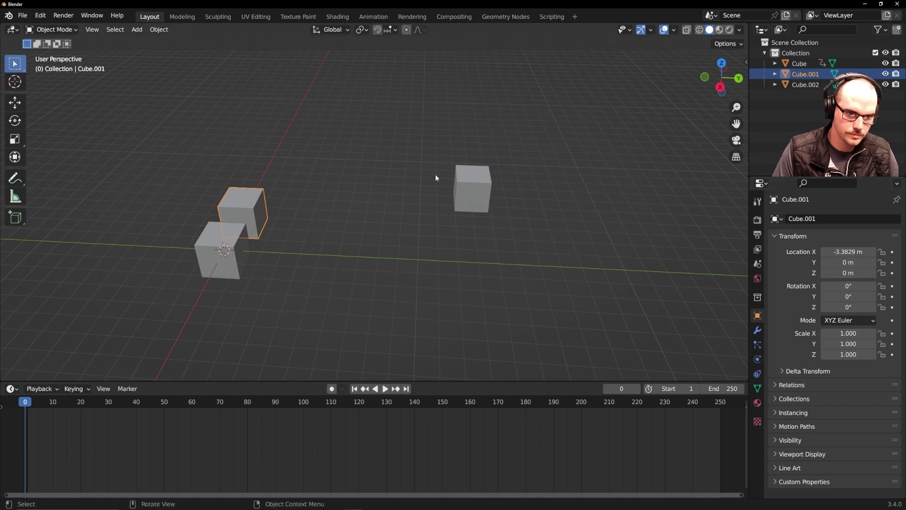
Step: Set the rear cube's Y location to 0 m to line it up with the other cubes
click(472, 189)
click(849, 263)
text(0)
key(Return)
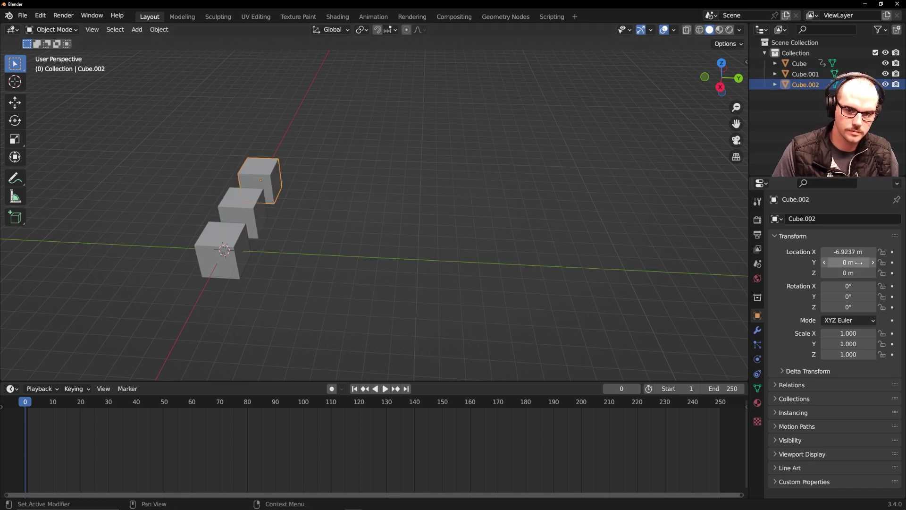
middle_drag(315, 163, 513, 260)
Step: Delete all keyframes of the front cube at the world origin
click(429, 230)
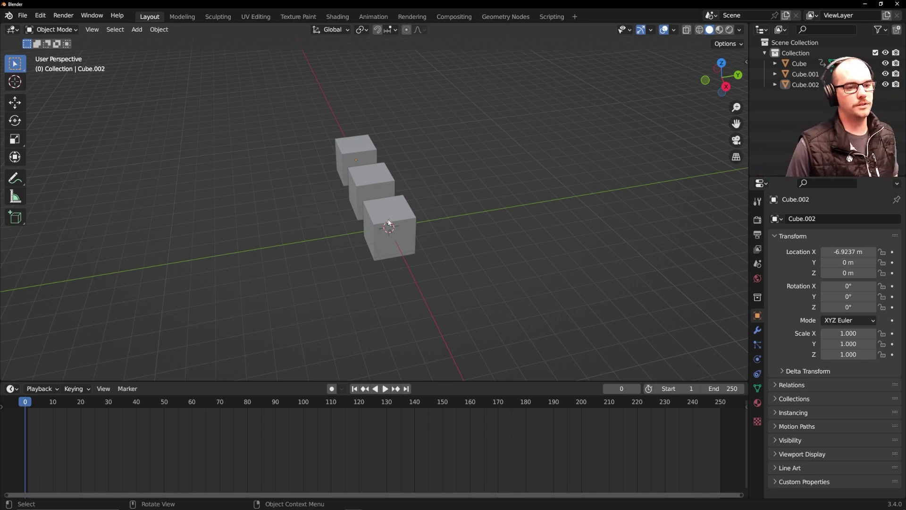
click(396, 233)
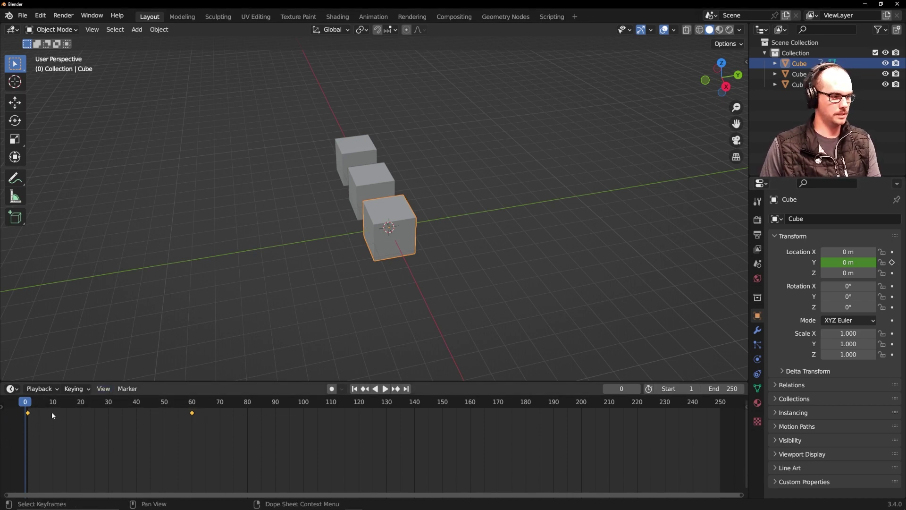
key(Delete)
click(30, 404)
key(space)
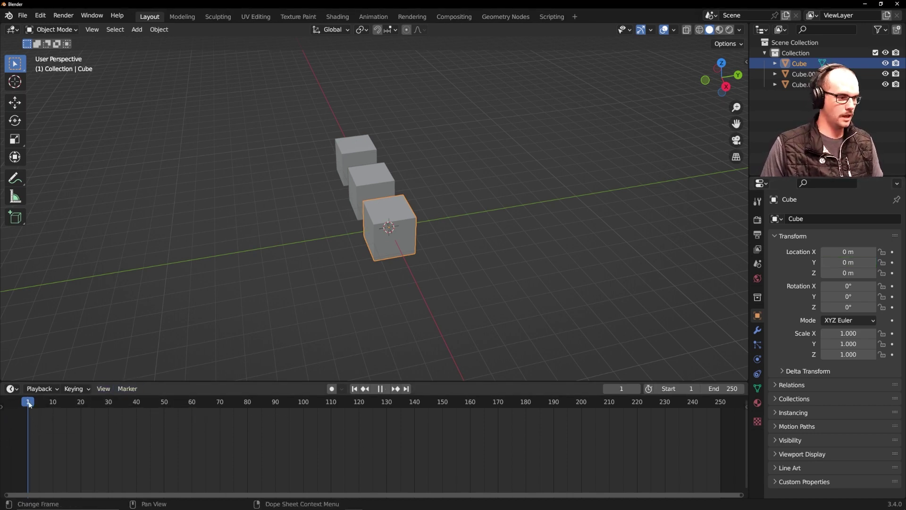
key(space)
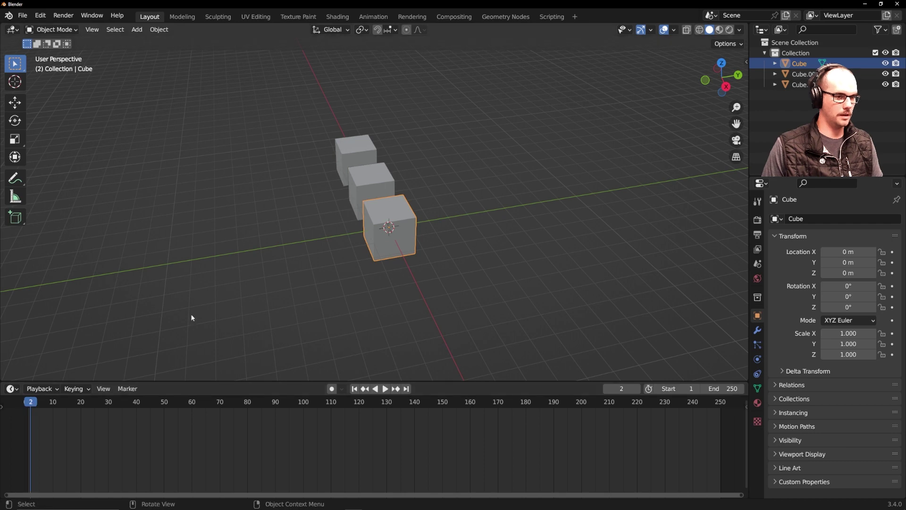
click(893, 263)
middle_drag(538, 246, 520, 247)
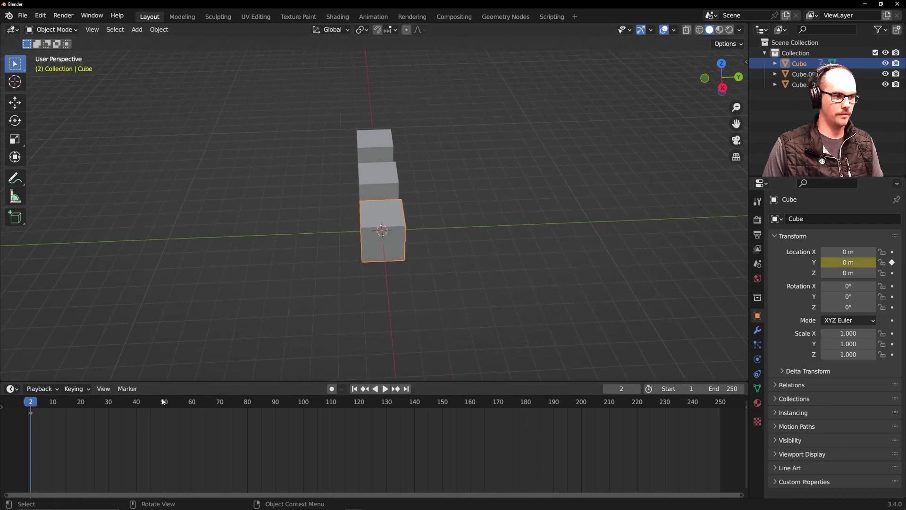
key(ctrl+z)
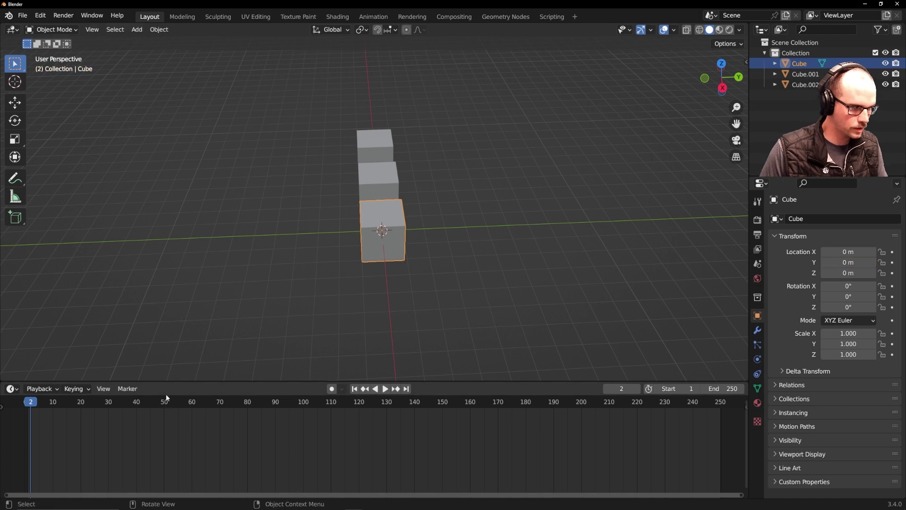
Step: Set the current frame to 1 and keyframe the front cube's Y location at 0 m
text(1)
key(Return)
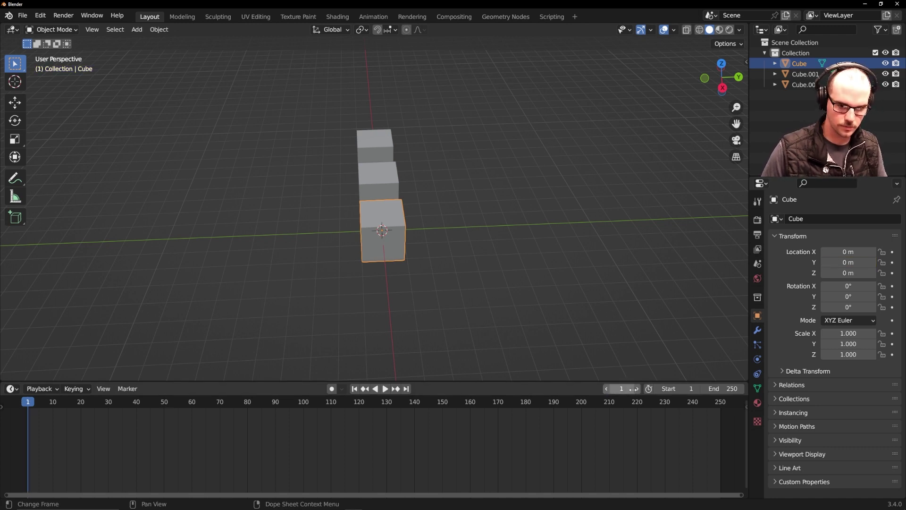
click(891, 263)
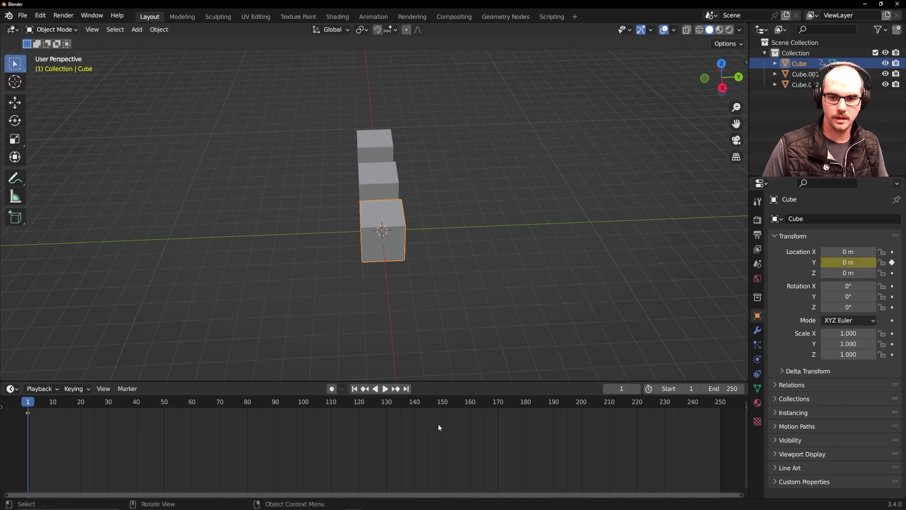
Step: Go to frame 60, set the front cube's Y location to 5 m and keyframe it
drag(37, 409, 192, 443)
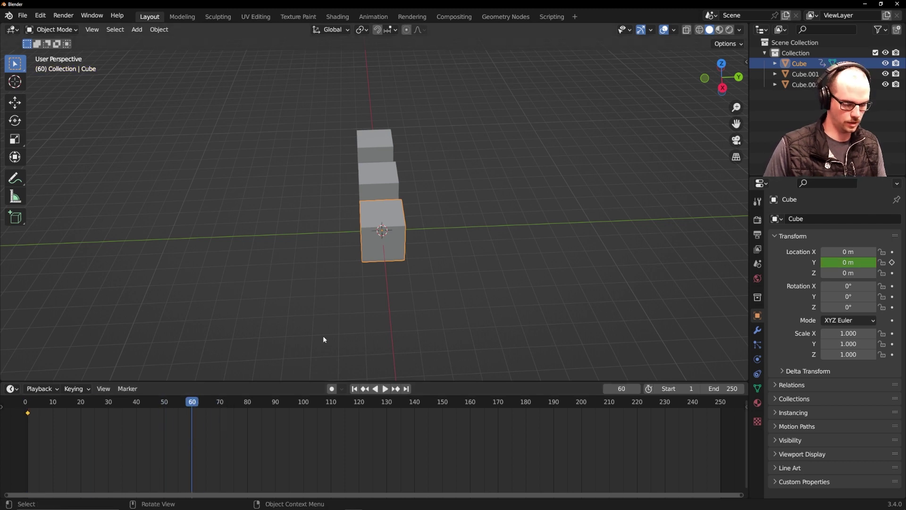
click(855, 263)
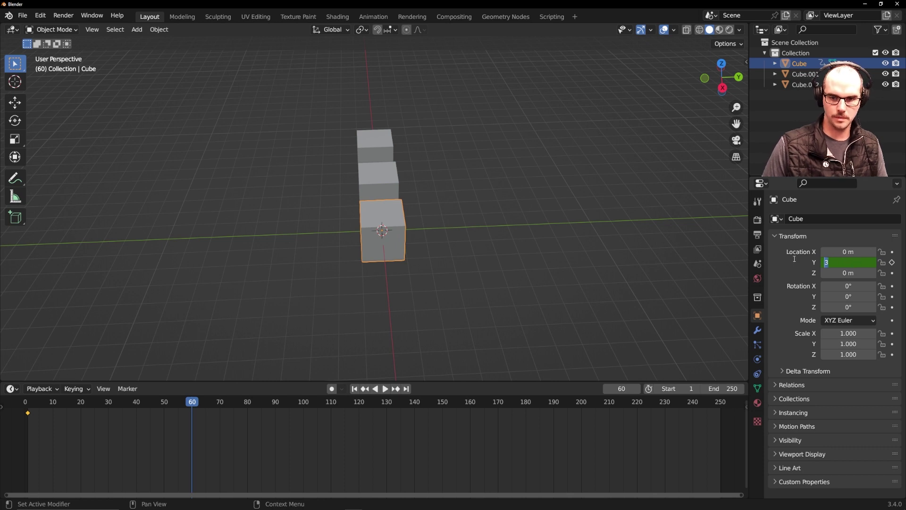
key(Return)
click(892, 263)
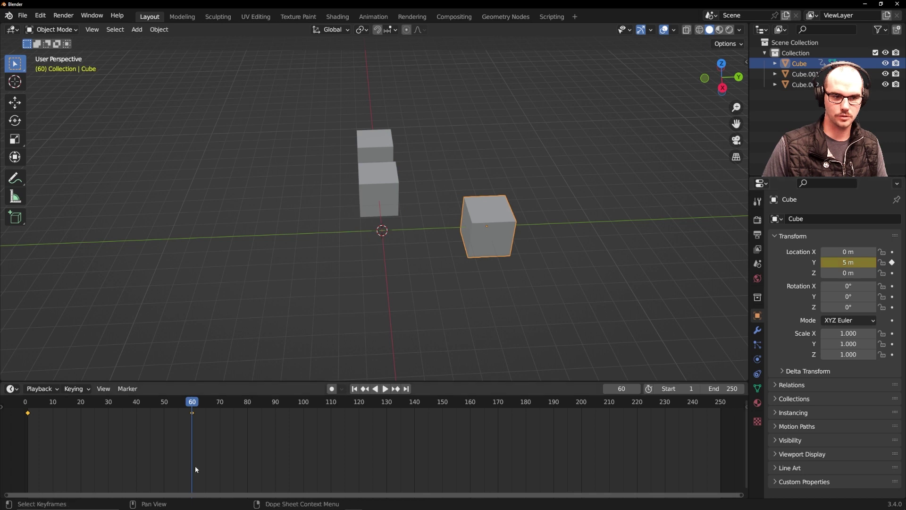
Step: Play the front cube's animation from frame 1 to preview the movement
drag(138, 418, 29, 418)
key(space)
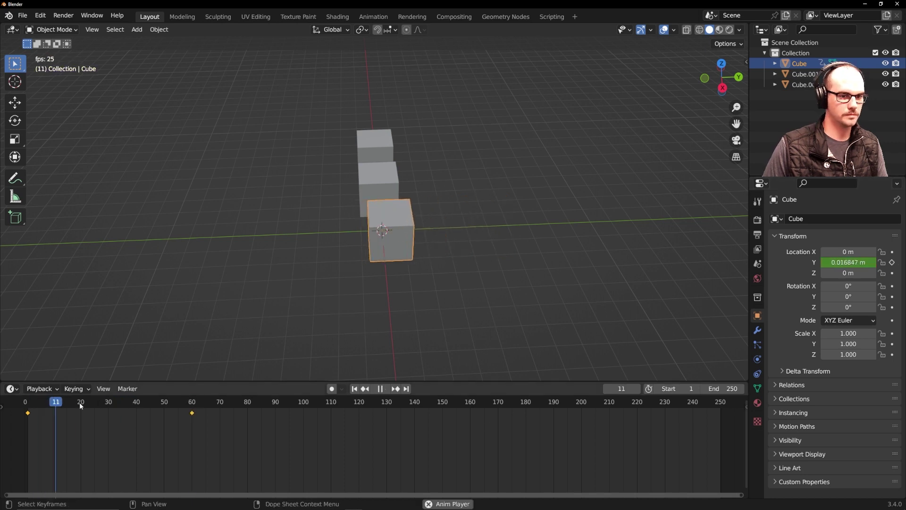
key(space)
Step: Set the front cube's Y location at frame 60 to 15 m and update its keyframe
click(191, 405)
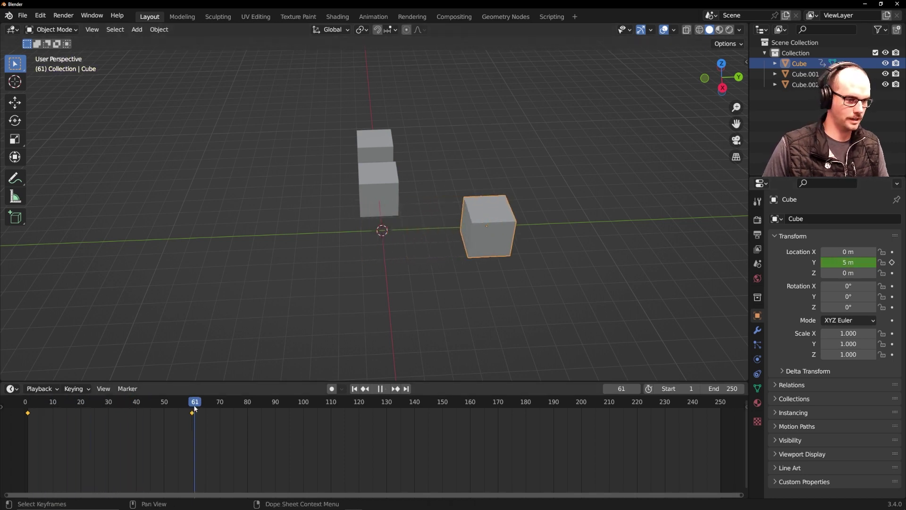
click(856, 262)
text(15)
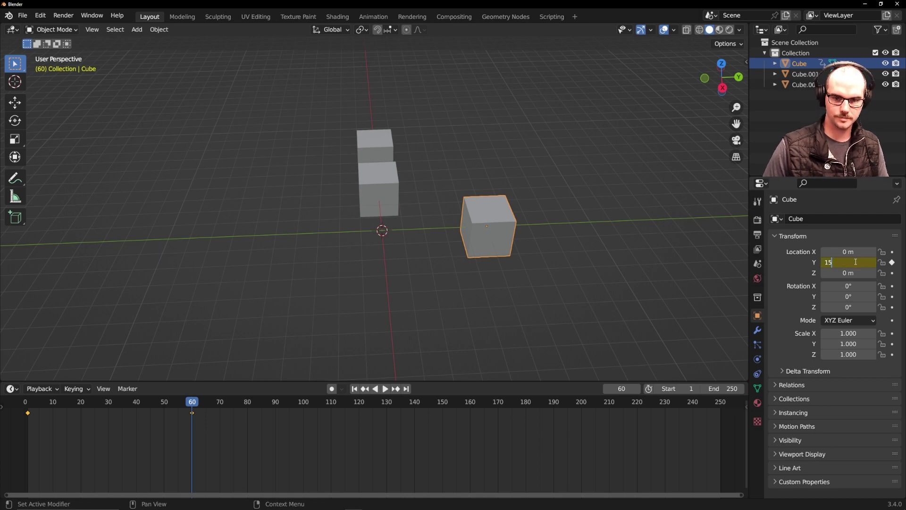
key(Return)
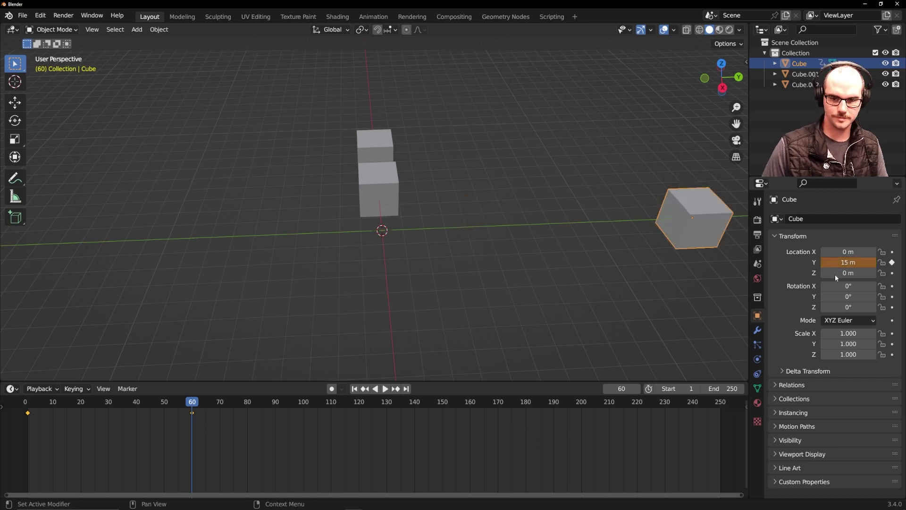
click(892, 263)
Step: Play the animation from the first frame to review the longer movement along Y
middle_drag(406, 203, 380, 191)
key(shift+Left)
key(space)
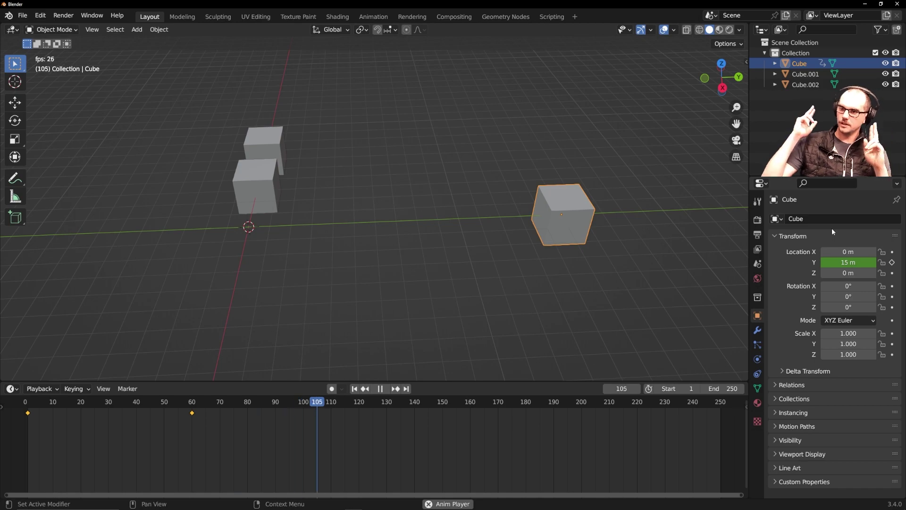
key(space)
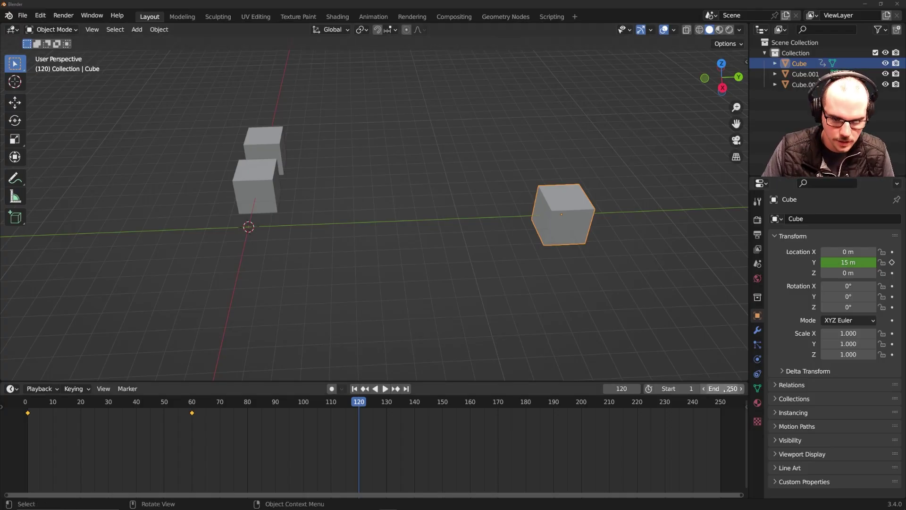
Step: Set the animation's end frame to 80 and play the shortened range from the start
double_click(729, 389)
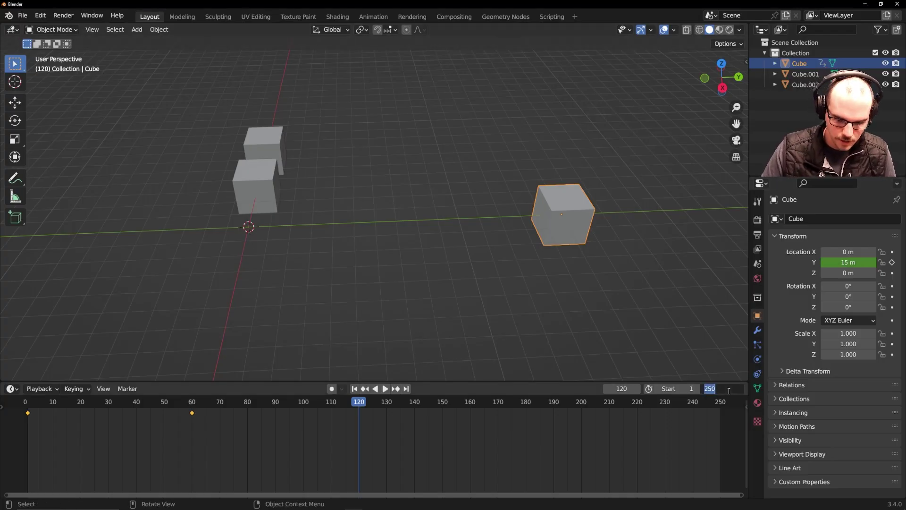
text(80)
key(Return)
key(shift+Left)
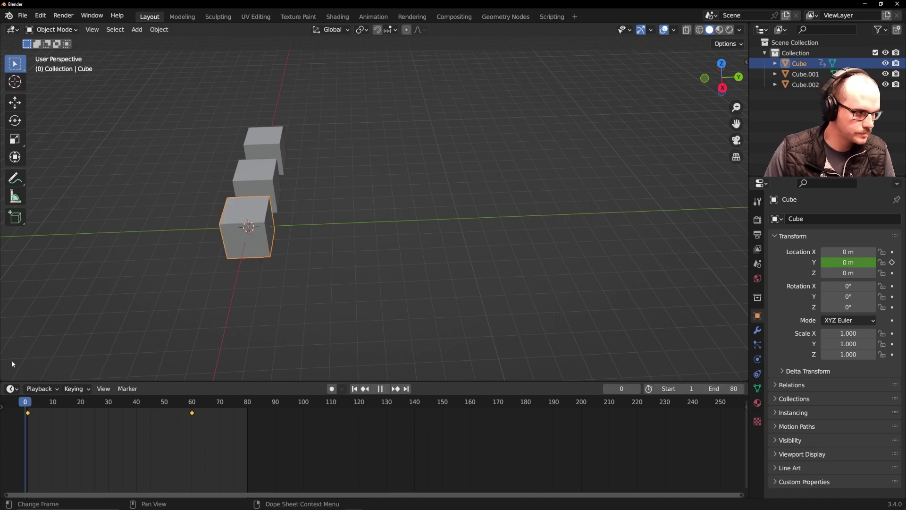
key(space)
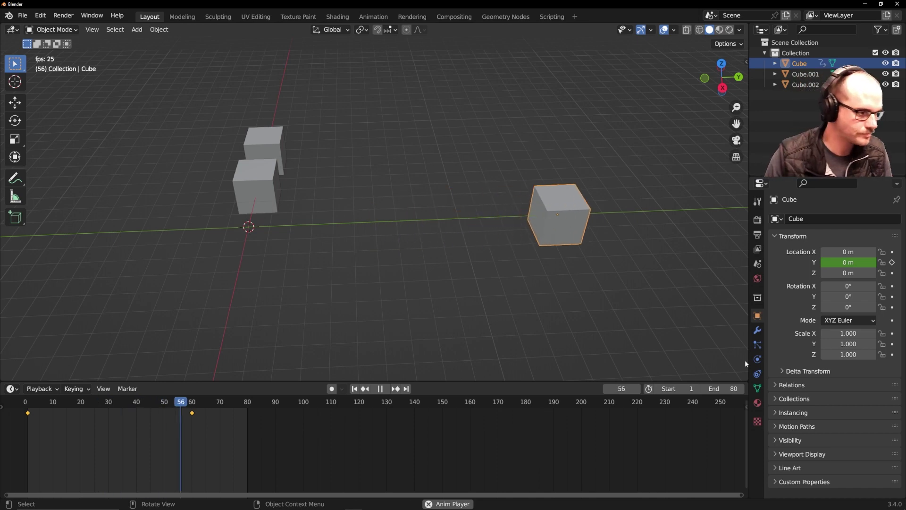
key(space)
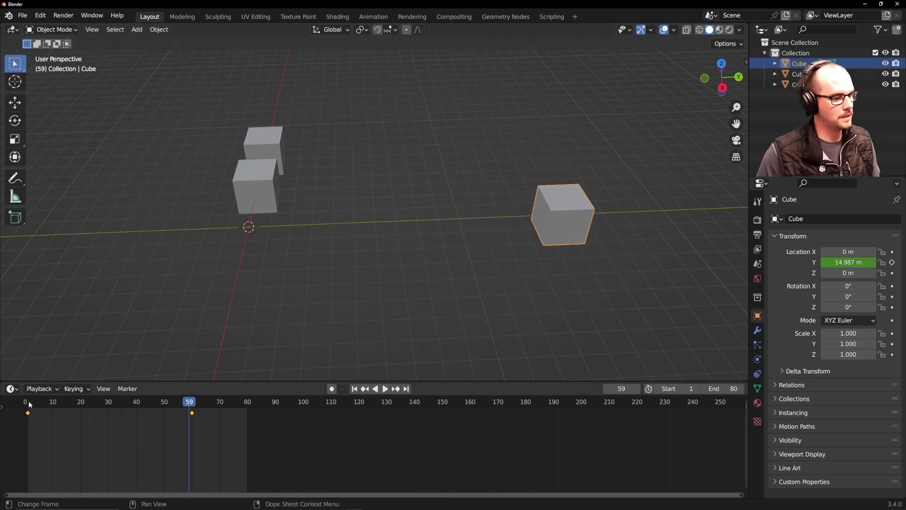
Step: Switch the timeline area to the Graph Editor to show the cube's Y location curve
click(11, 389)
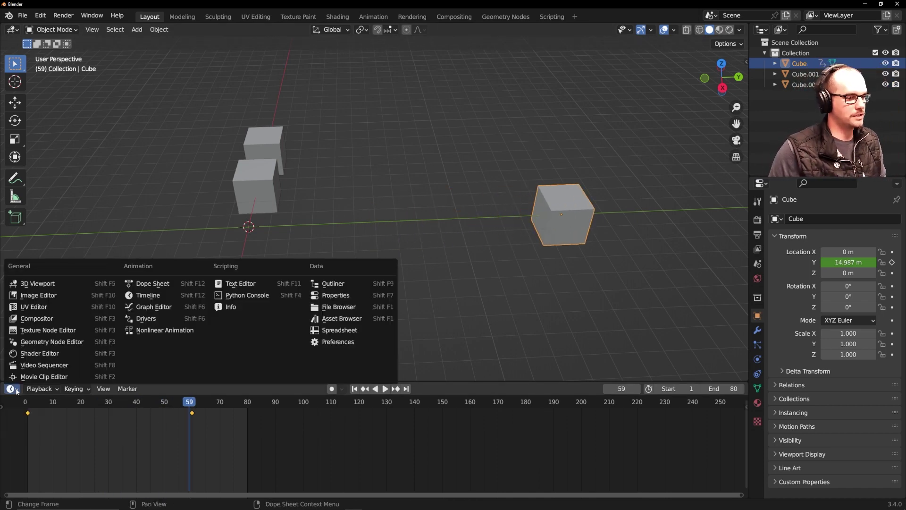
click(177, 310)
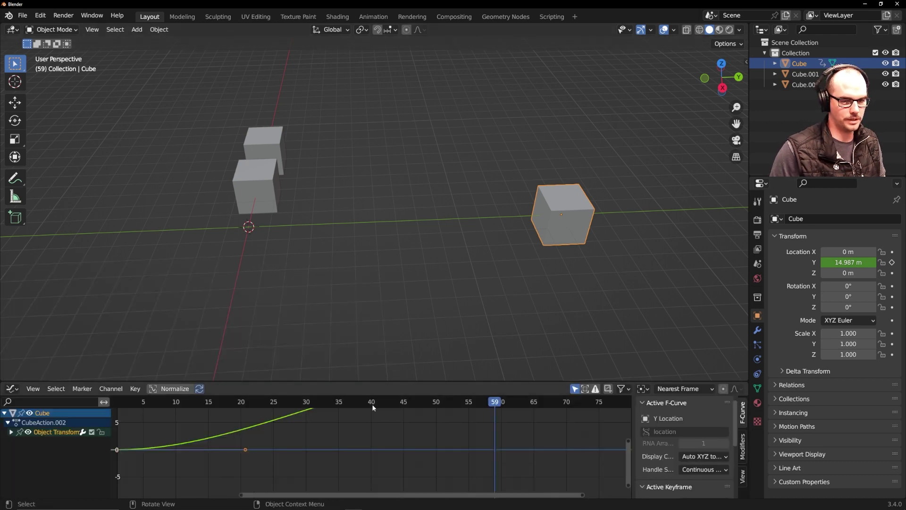
Step: Enlarge the Graph Editor to fit the front cube's full Y location curve and select its first keyframe
drag(407, 382, 409, 171)
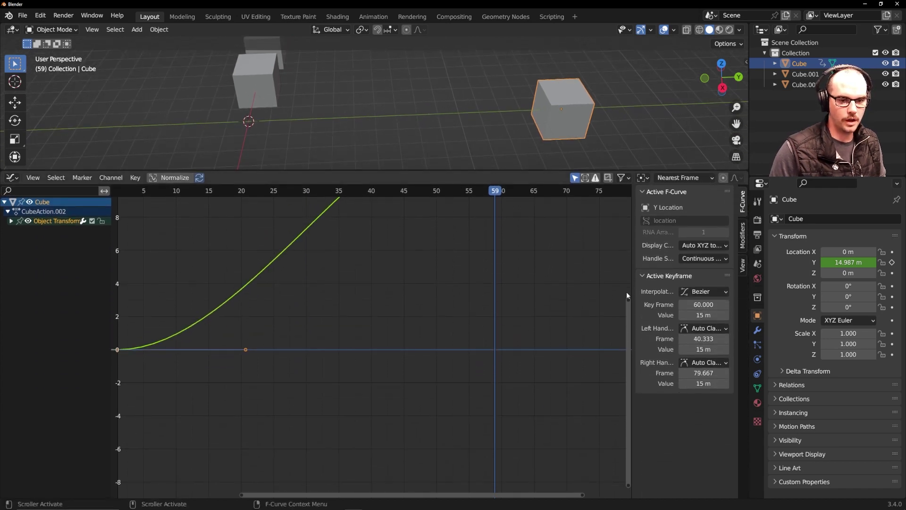
drag(628, 301, 628, 191)
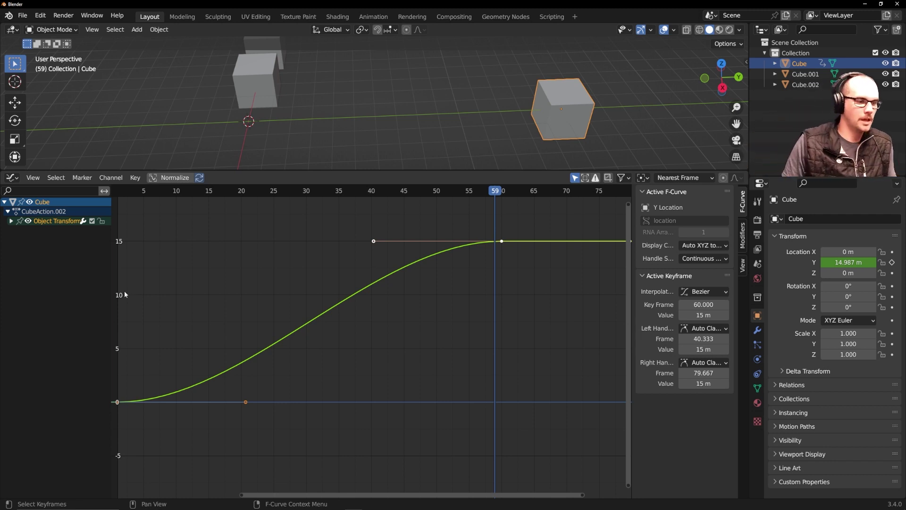
click(118, 402)
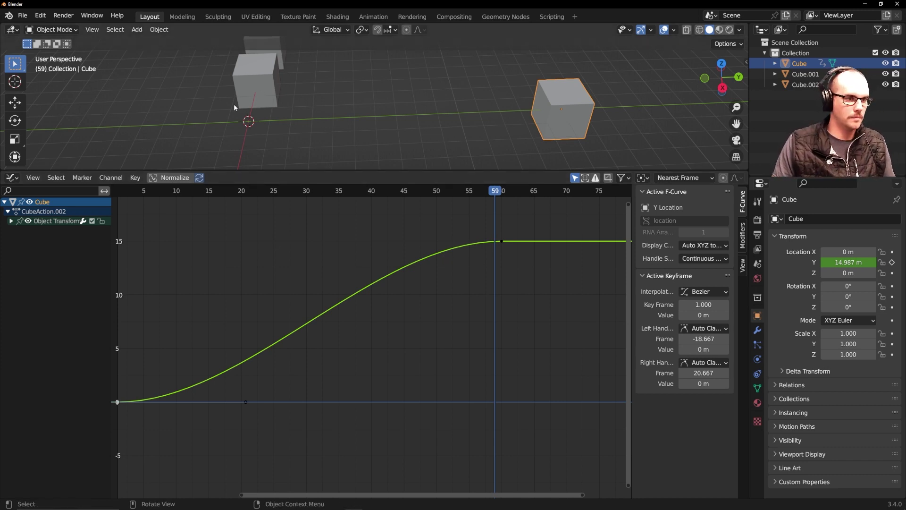
Step: Keyframe the middle cube's Y location of 0 m at frame 1
click(239, 90)
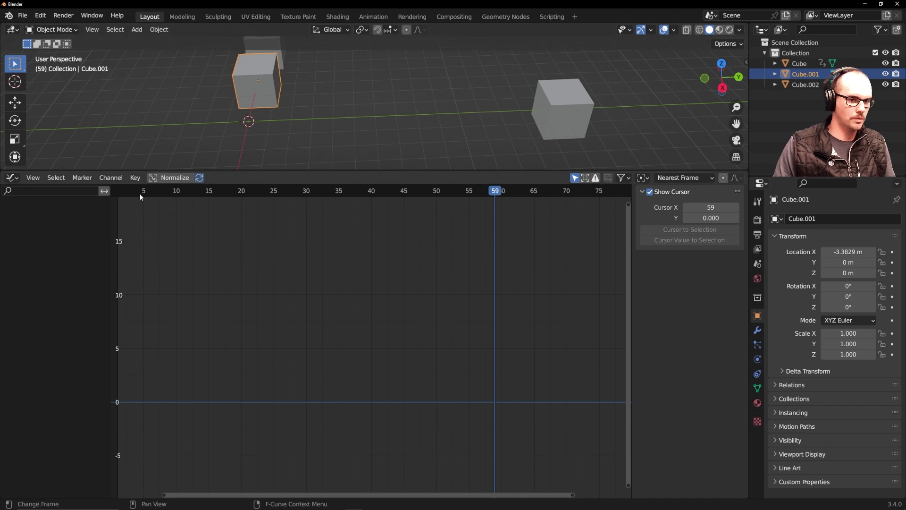
drag(140, 194, 117, 200)
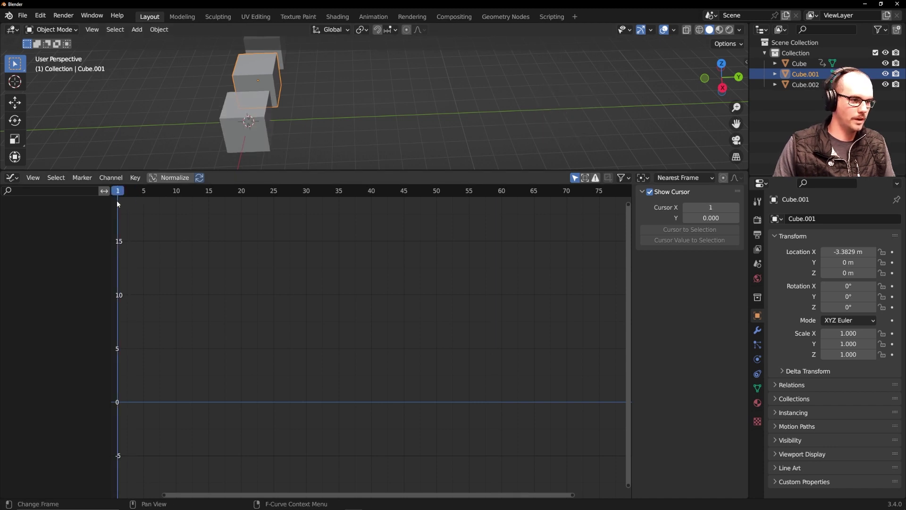
click(857, 261)
key(Return)
click(892, 262)
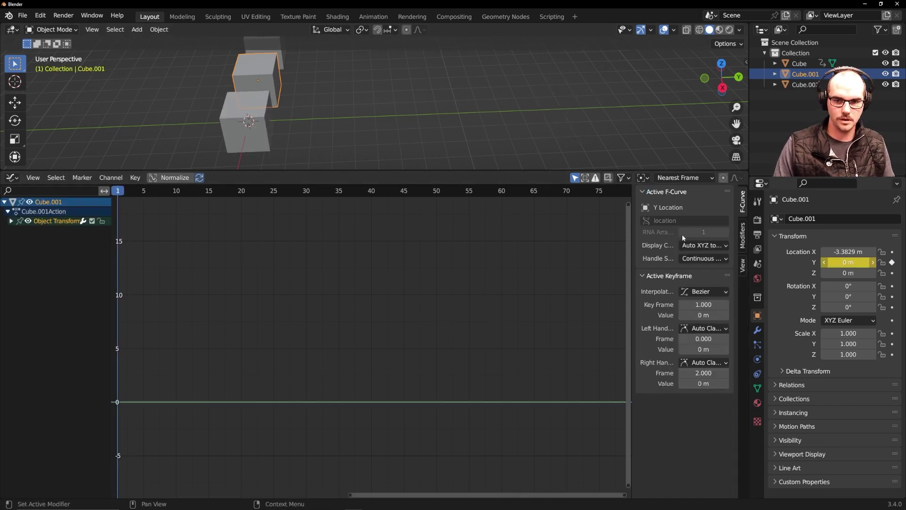
Step: Set the middle cube's Y location at frame 60 to 15 m and keyframe it
drag(398, 188, 501, 197)
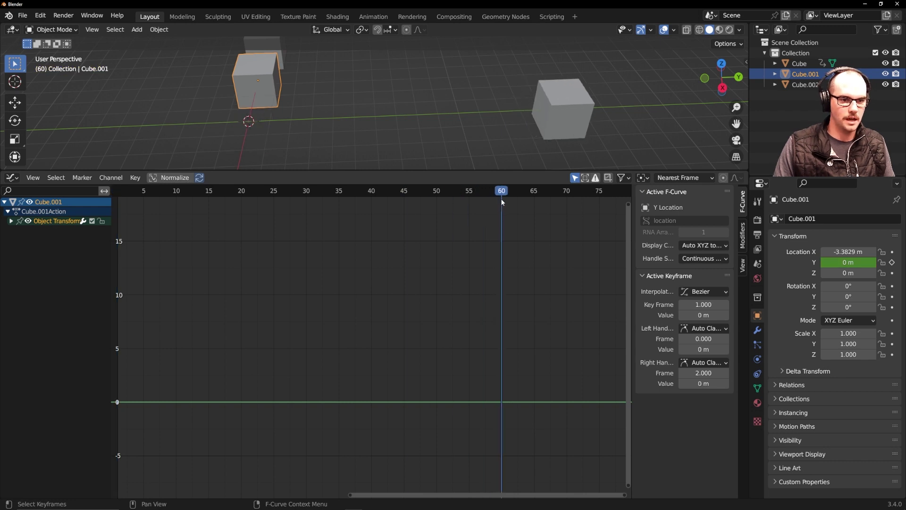
click(858, 262)
text(15)
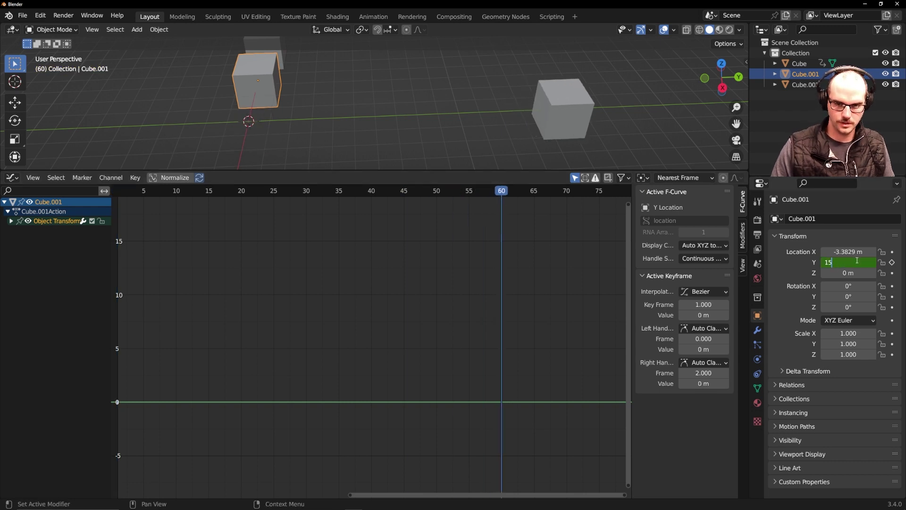
key(Return)
click(892, 262)
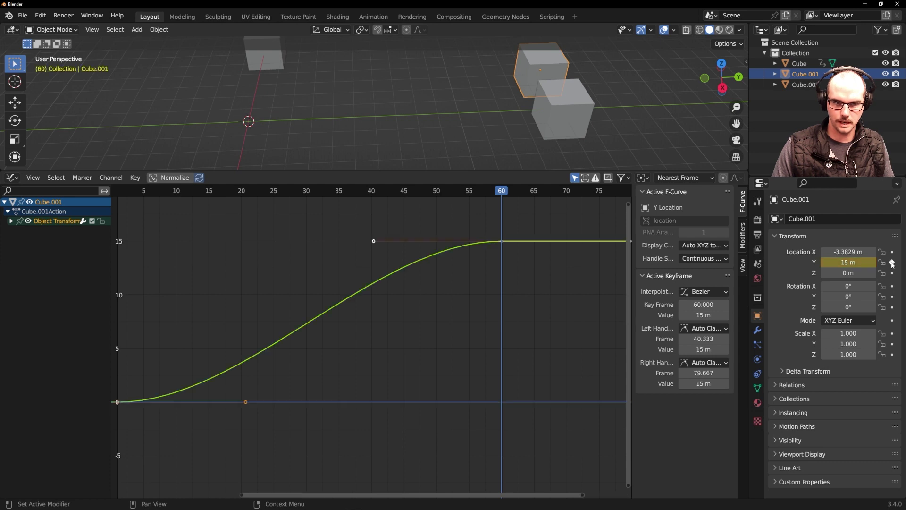
Step: Play the animation from the first frame with an enlarged 3D viewport to compare the front and middle cubes
key(shift+Left)
key(space)
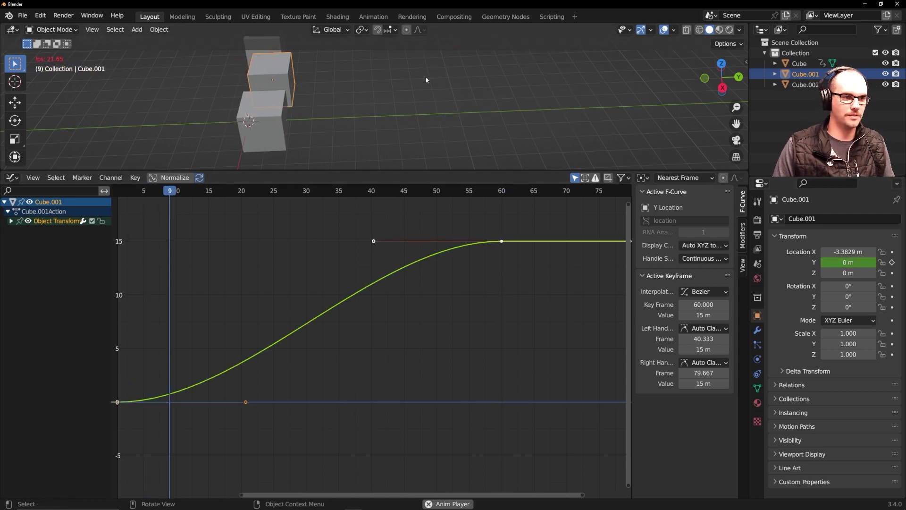
key(space)
drag(412, 171, 412, 228)
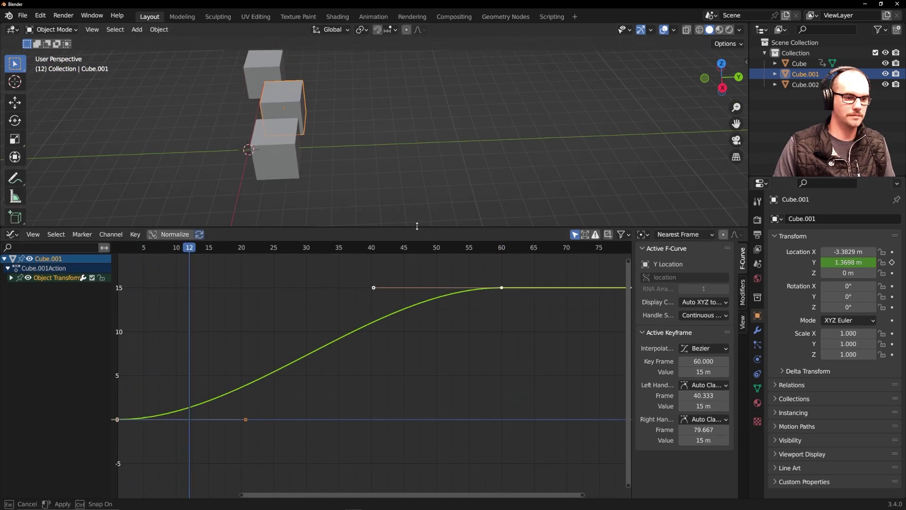
key(space)
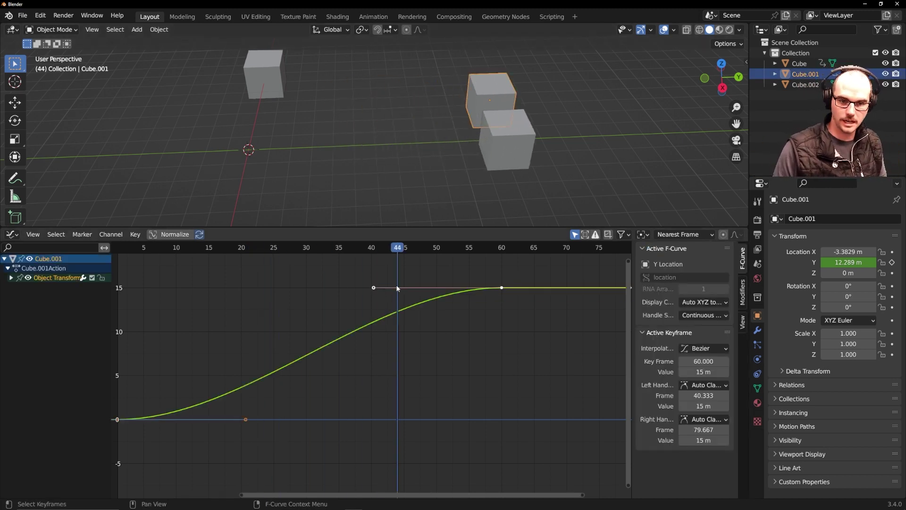
Step: Add a timeline marker at frame 44 and hide the Graph Editor's sidebar to widen the curve view
key(n)
key(n)
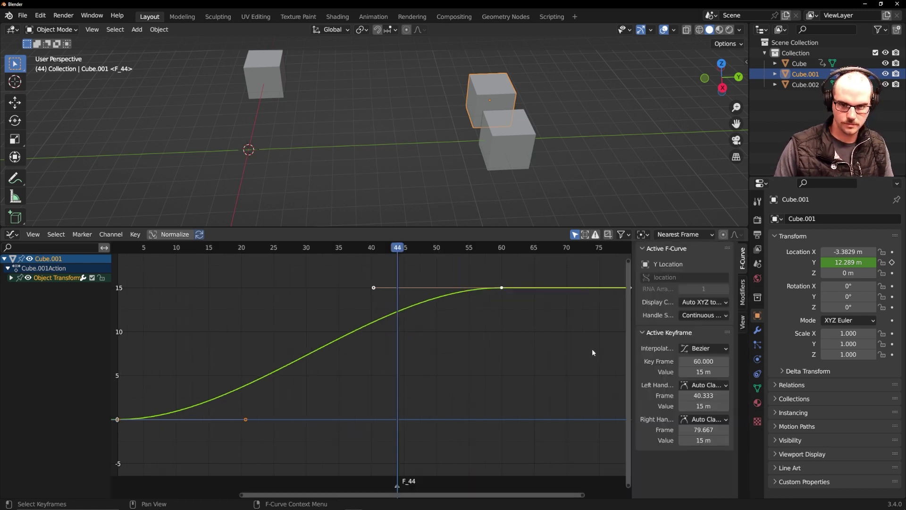
key(n)
key(m)
key(n)
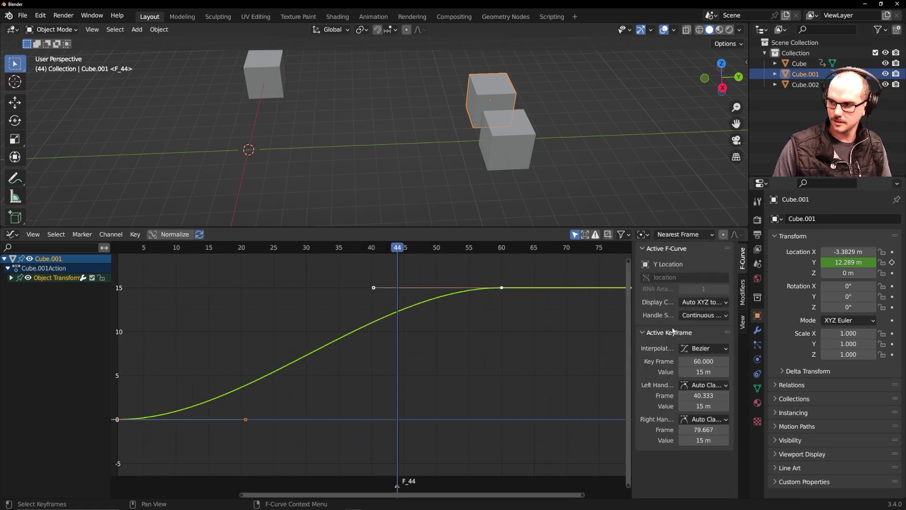
key(n)
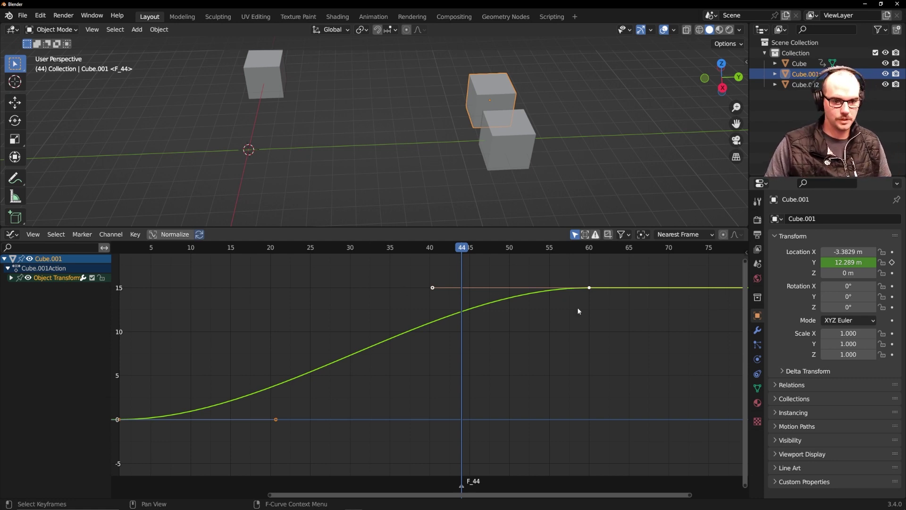
Step: Pull the left handle of the middle cube's frame 60 keyframe straight down to about 0, making the curve rise steeply at the end
drag(611, 256, 562, 308)
drag(607, 273, 552, 309)
click(132, 418)
click(118, 420)
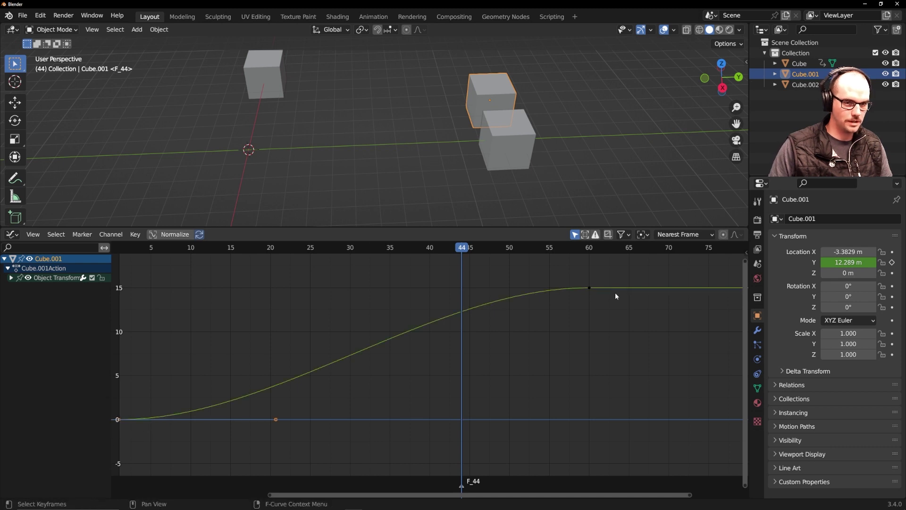
drag(617, 283, 549, 319)
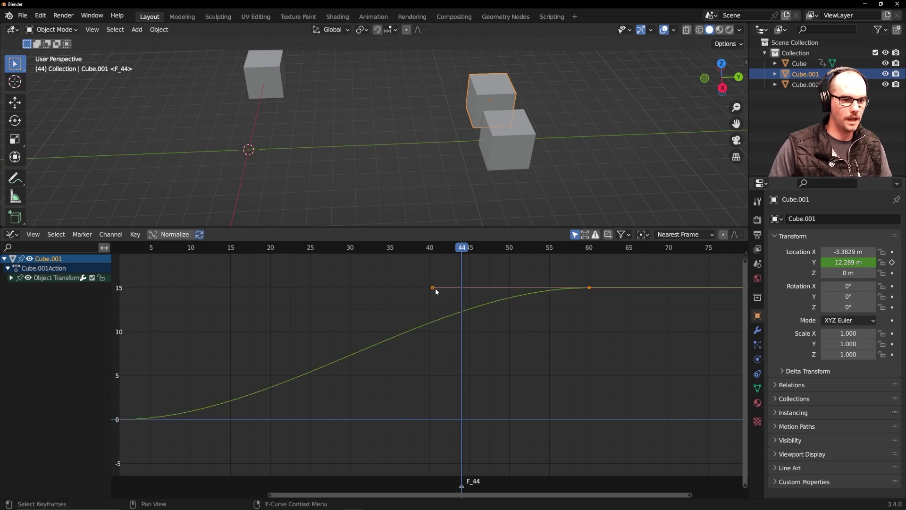
drag(435, 291, 743, 423)
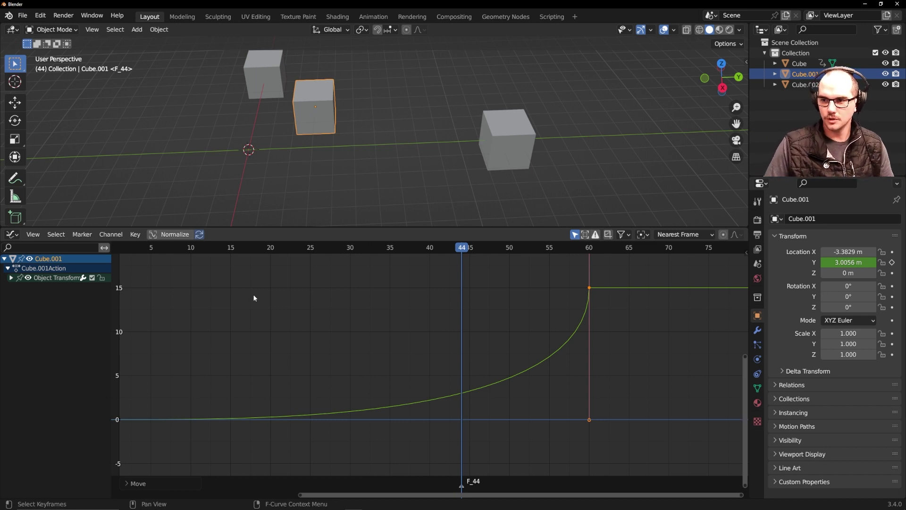
Step: Play the animation from frame 1 to review the middle cube's accelerating motion
drag(158, 250, 118, 256)
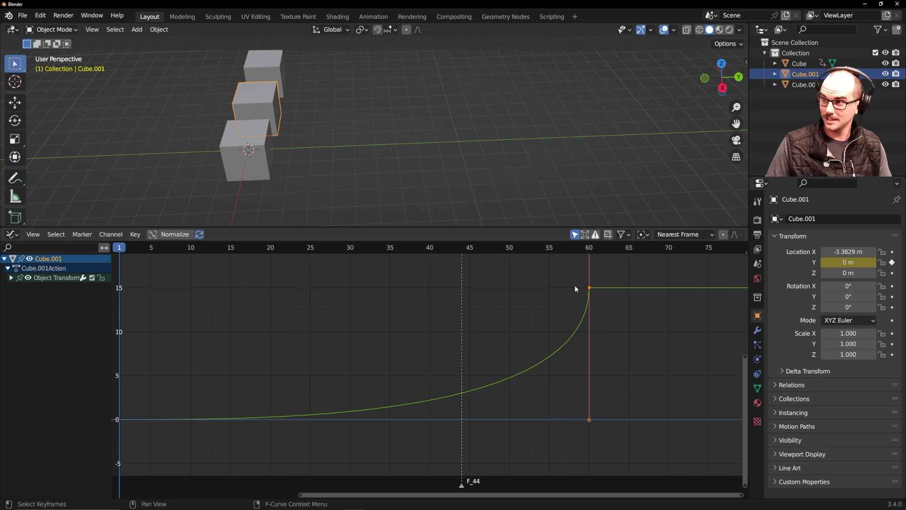
drag(146, 248, 118, 253)
key(space)
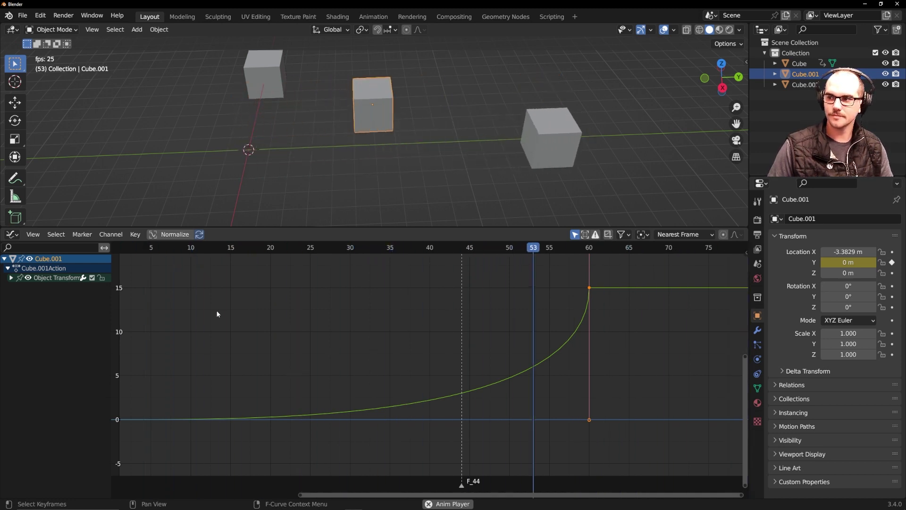
key(space)
Step: Keyframe the rear cube's Y location of 0 m at frame 1
click(265, 90)
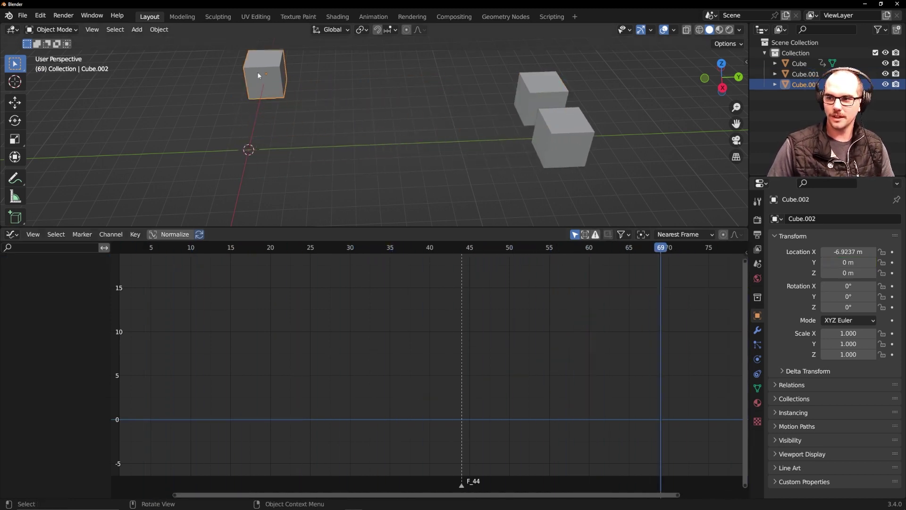
drag(129, 250, 120, 251)
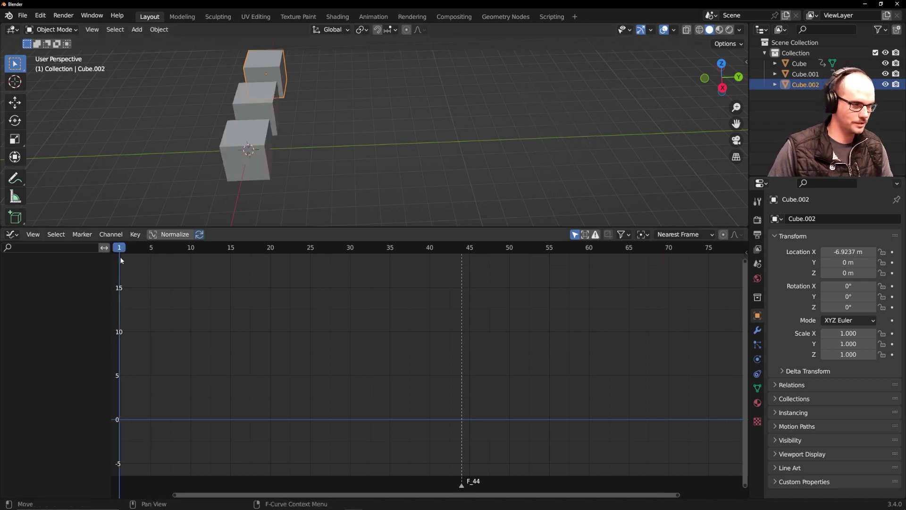
middle_drag(379, 106, 352, 126)
click(892, 263)
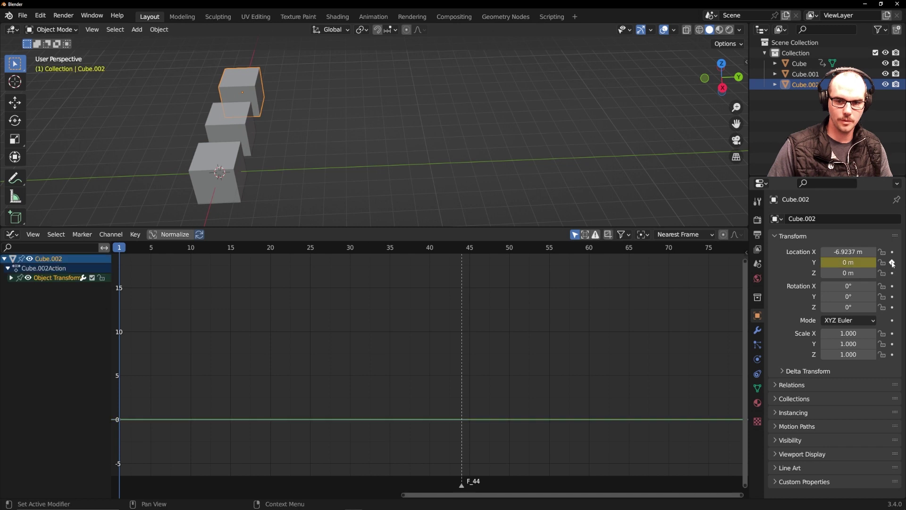
Step: Set the rear cube's Y location at frame 60 to 15 m and keyframe it
drag(466, 249, 589, 263)
click(836, 262)
text(15)
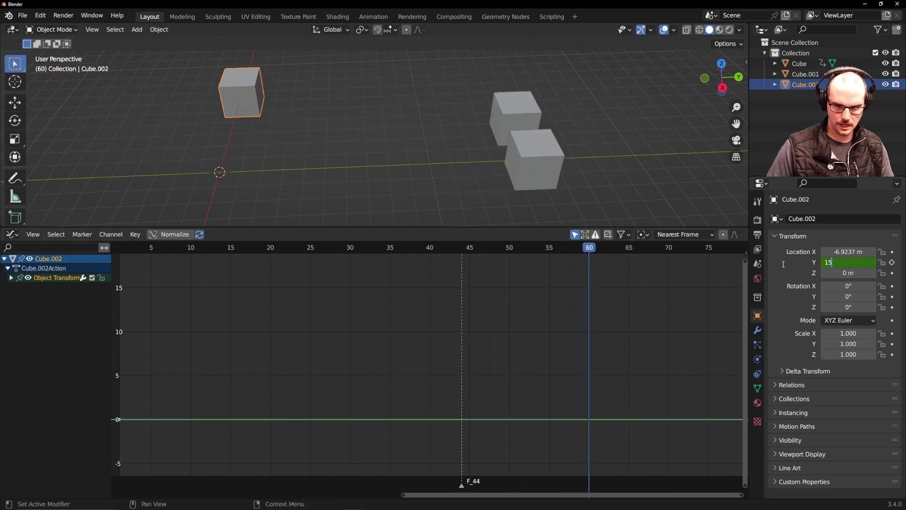
key(Return)
click(893, 263)
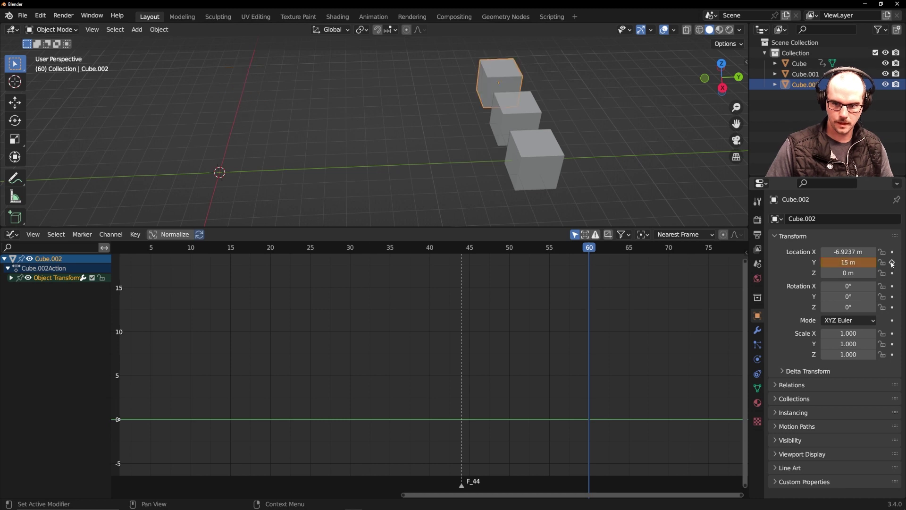
Step: Play the animation to compare the movement of all three cubes
drag(347, 246, 372, 245)
key(space)
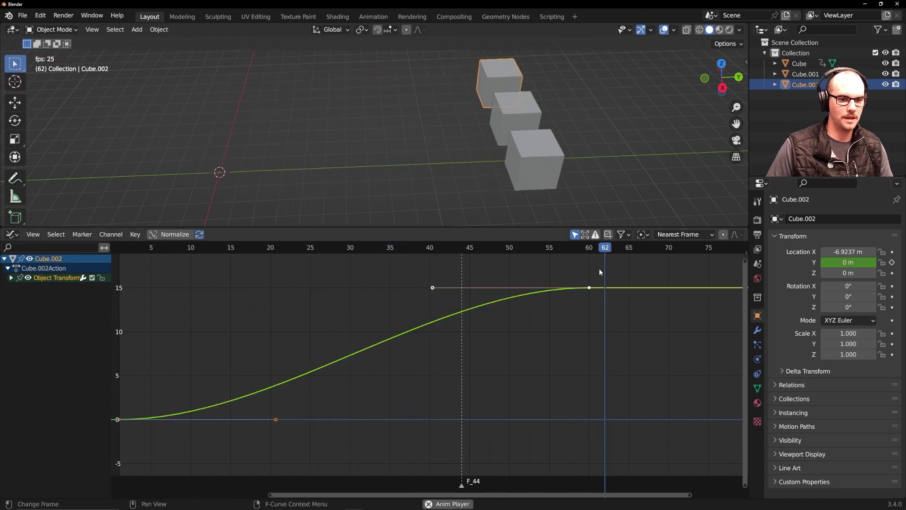
key(space)
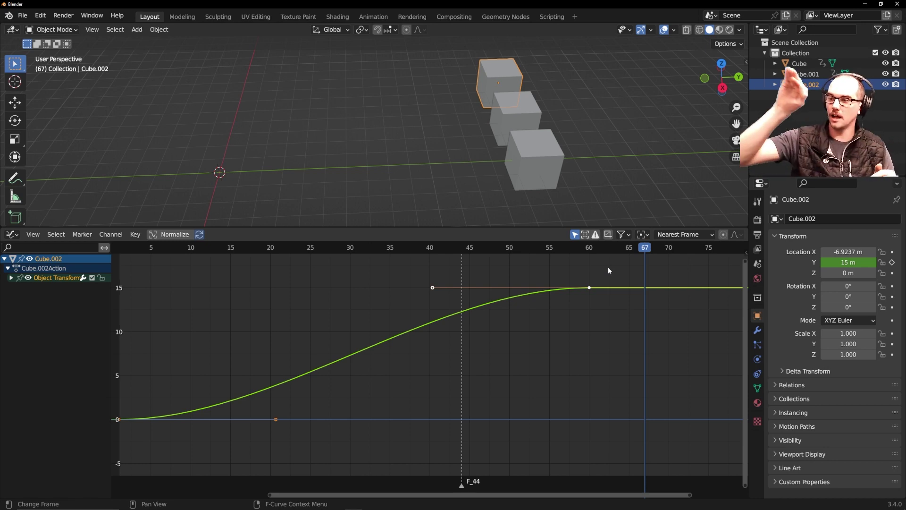
Step: Set the handle type of the rear cube's frame 60 and frame 1 keyframes to Vector for a straight Y location curve
drag(597, 273, 557, 341)
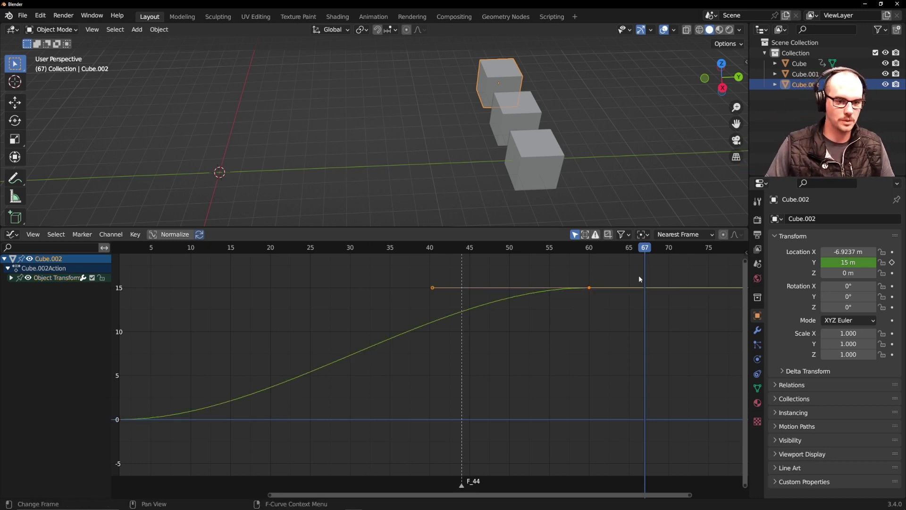
drag(194, 384, 95, 455)
drag(604, 272, 536, 319)
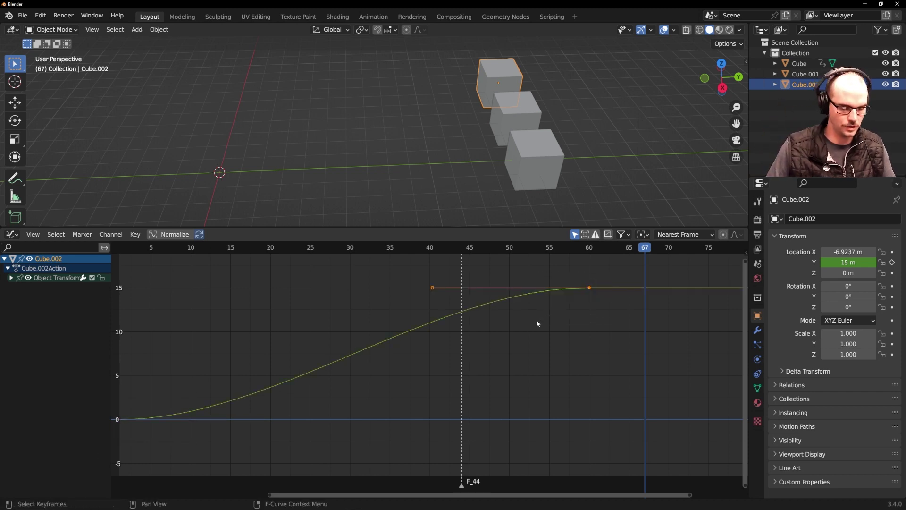
key(v)
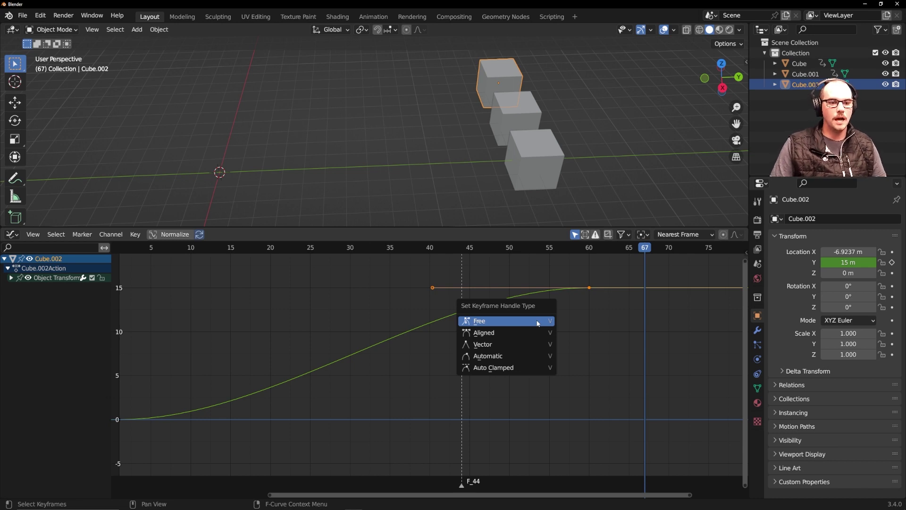
click(501, 352)
drag(153, 393, 46, 457)
key(v)
click(206, 355)
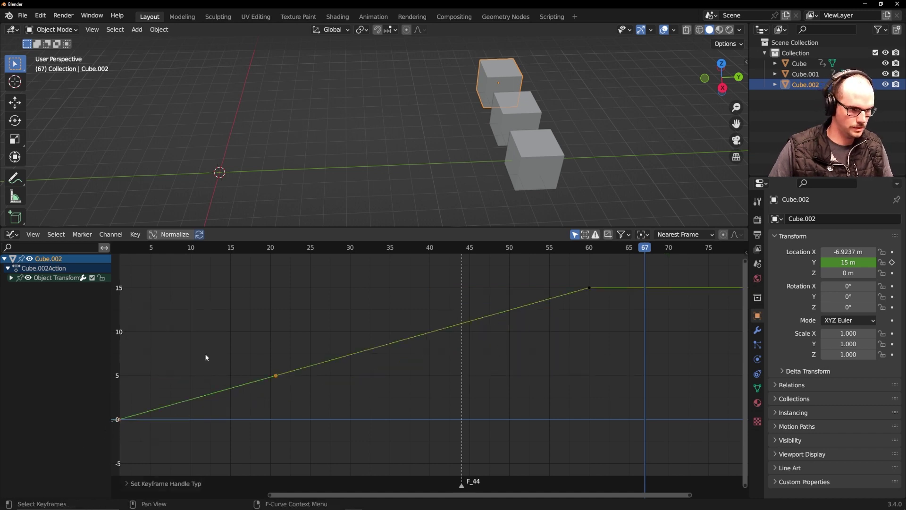
drag(168, 372, 127, 430)
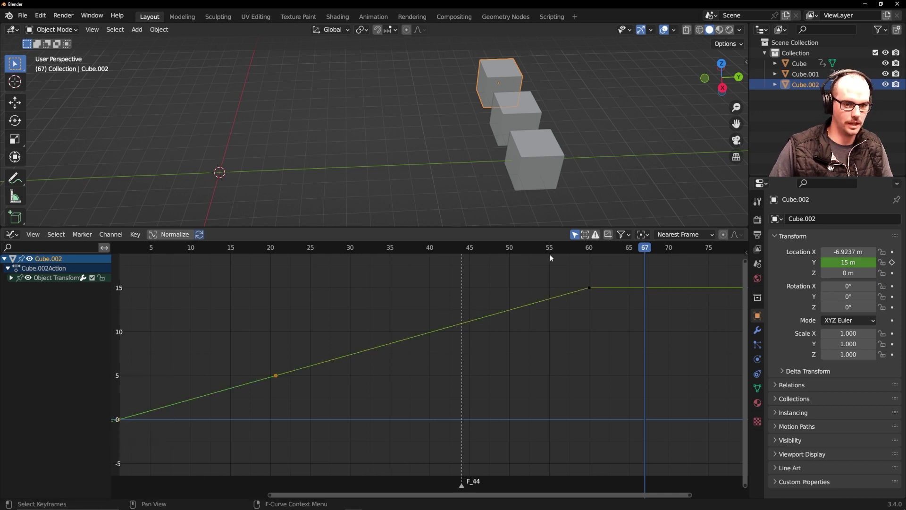
Step: Play the animation to compare the rear cube's linear motion with the other two cubes
drag(621, 248, 625, 305)
key(space)
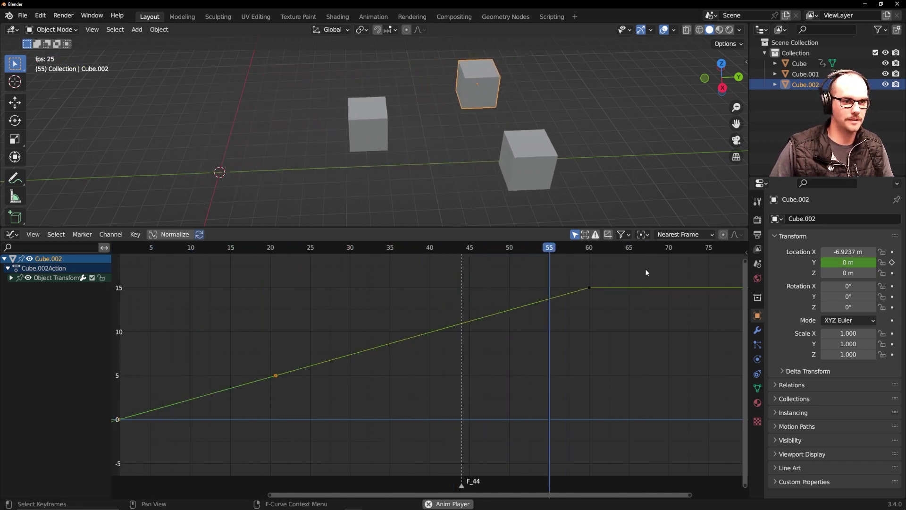
key(space)
Step: Hide the middle cube in the viewport
click(519, 117)
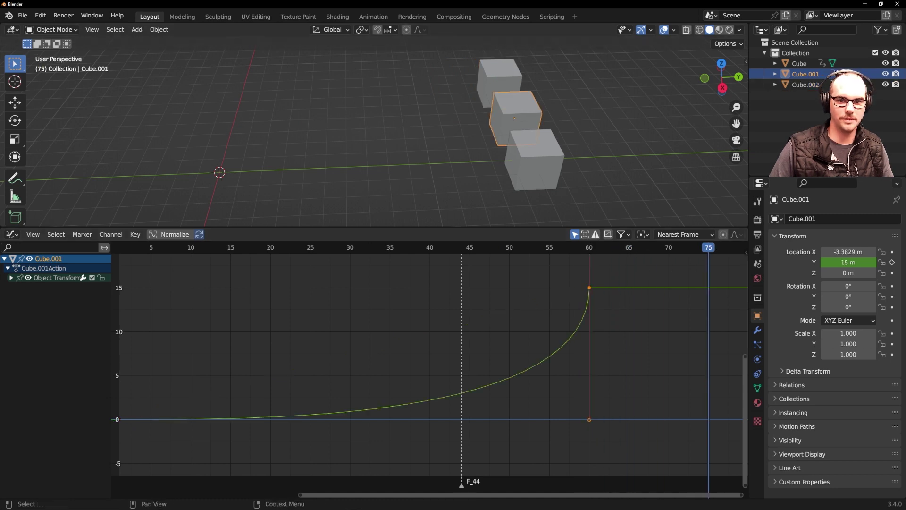
click(886, 74)
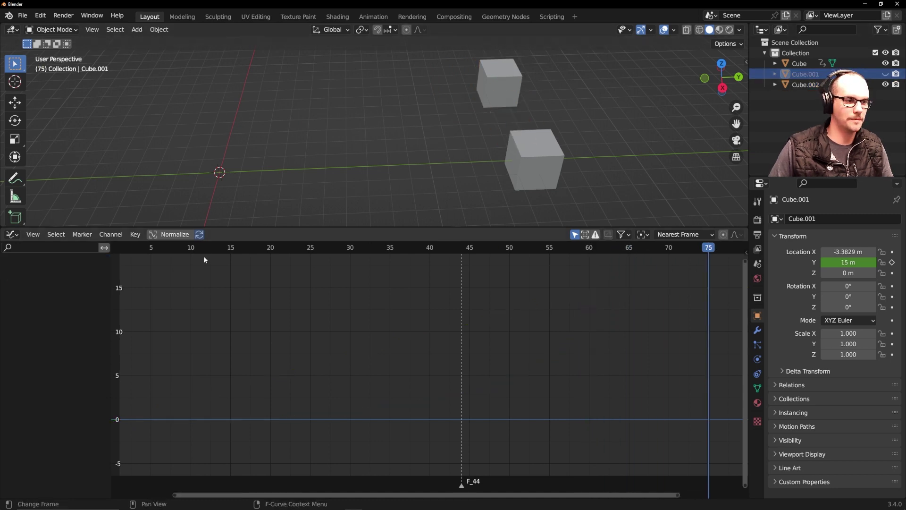
Step: Play the animation and compare the Y location curves of the front and rear cubes
key(shift+Left)
key(space)
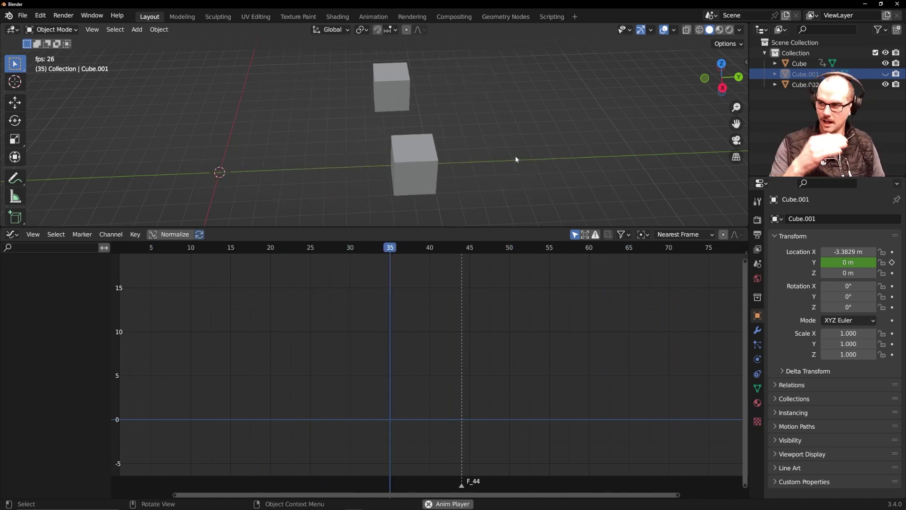
key(space)
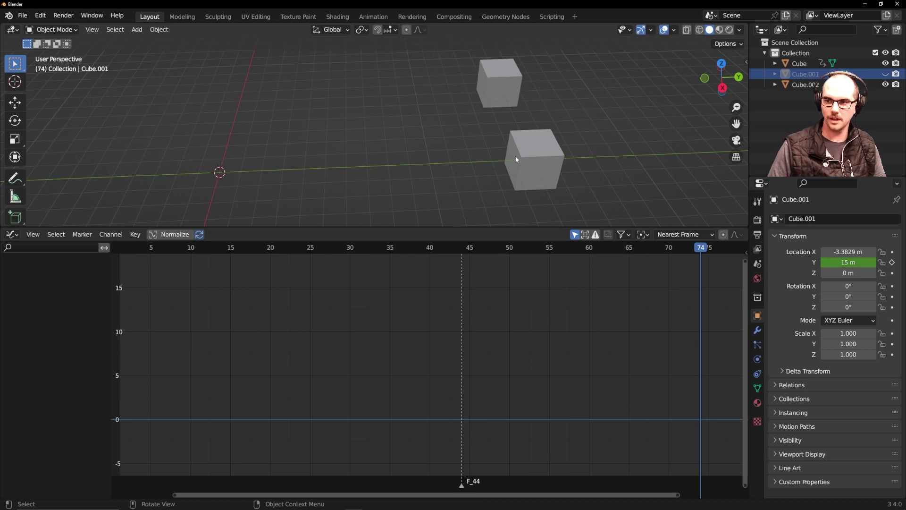
click(499, 76)
shift+click(537, 154)
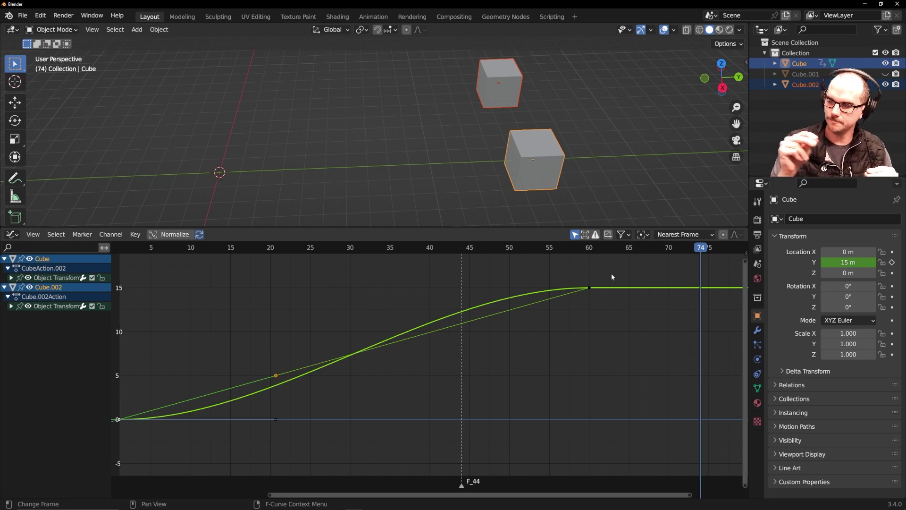
Step: Unhide the middle cube and pull the left handle of its frame 60 keyframe back to about frame 26 for an eased stop
click(886, 74)
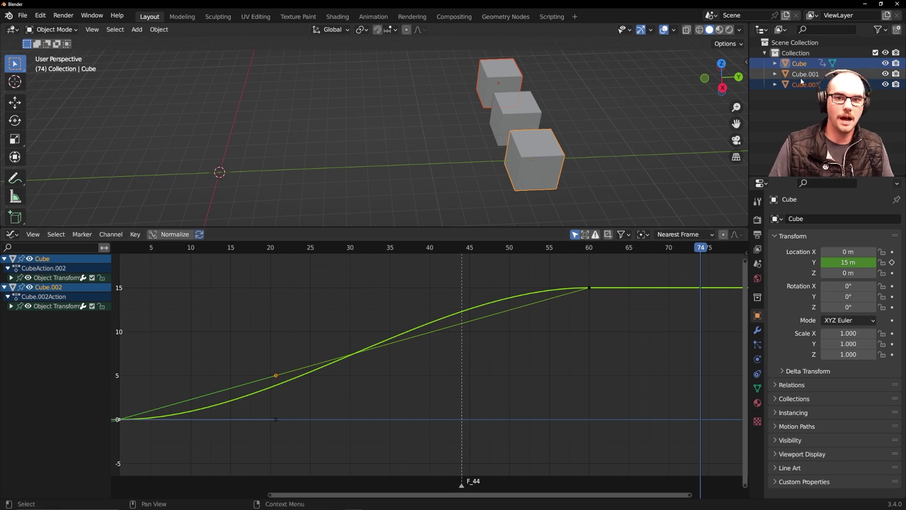
click(802, 75)
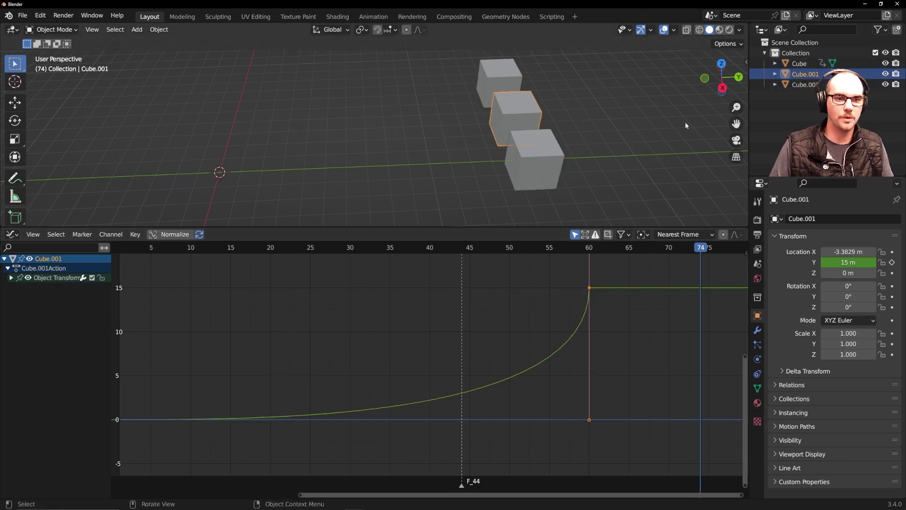
click(589, 287)
drag(588, 418, 318, 298)
Step: Extend the right handle of the frame 1 keyframe on the middle cube's Y Location curve to about frame 42
click(119, 419)
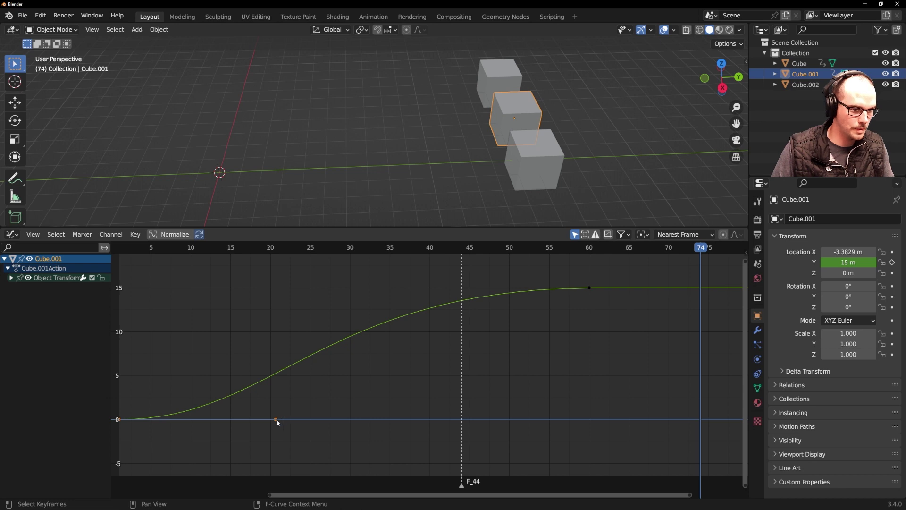
click(269, 440)
drag(135, 440, 113, 405)
click(10, 277)
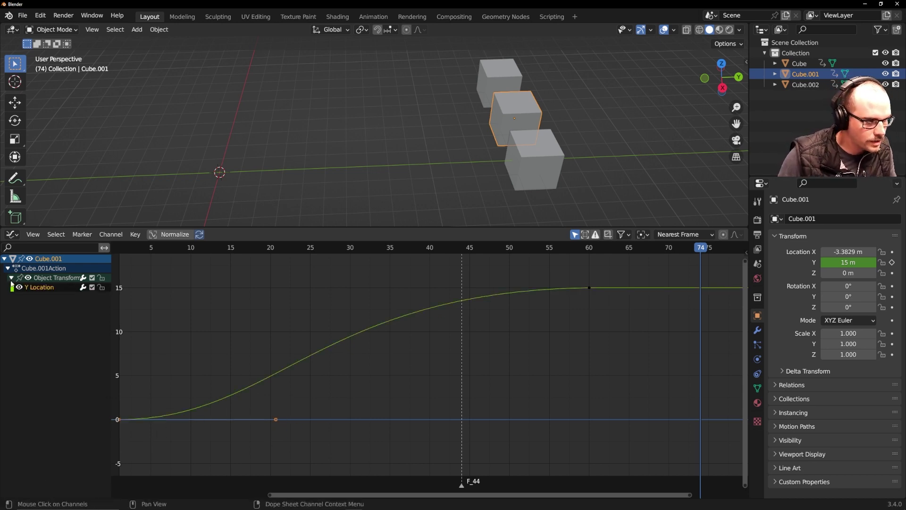
click(43, 287)
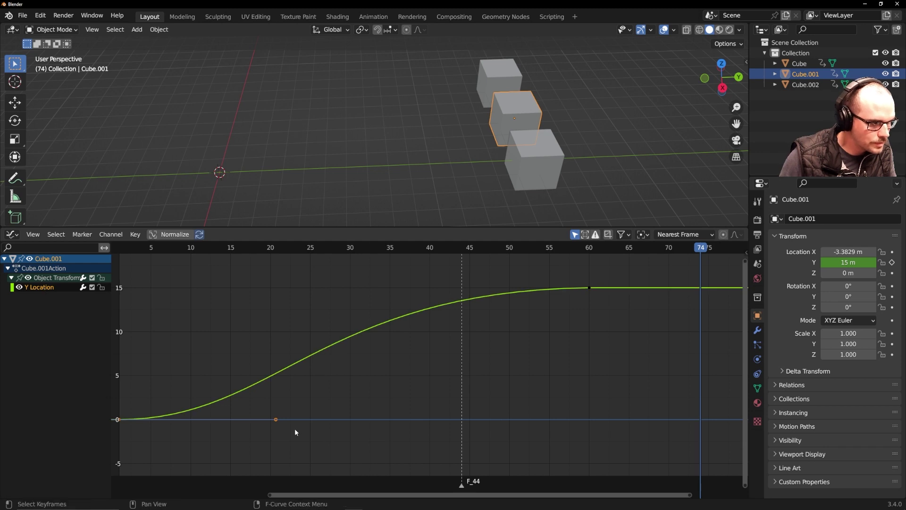
drag(276, 419, 509, 423)
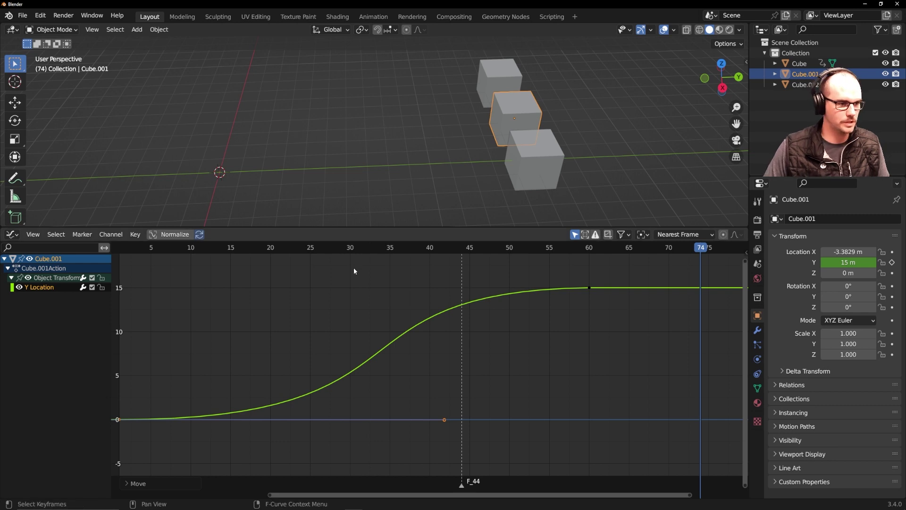
Step: Play the animation twice to compare the middle cube's eased motion with the other two cubes
click(194, 246)
key(shift+Left)
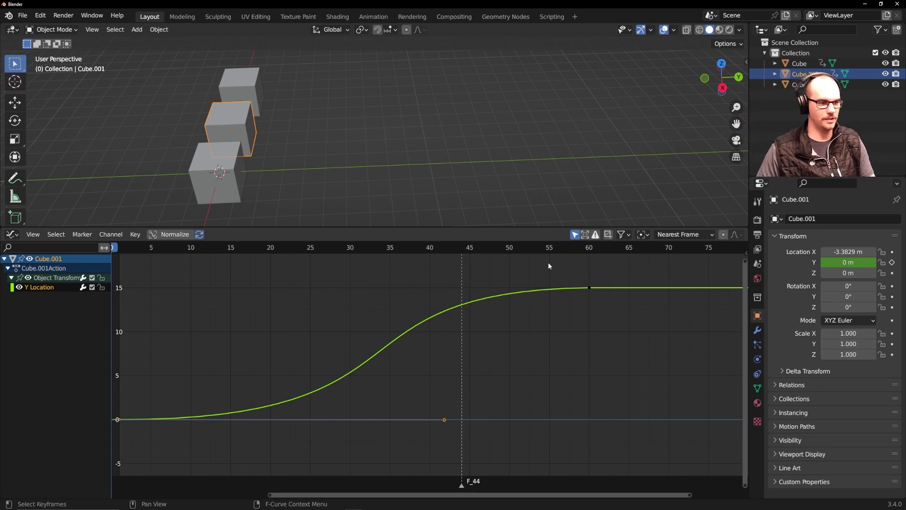
key(space)
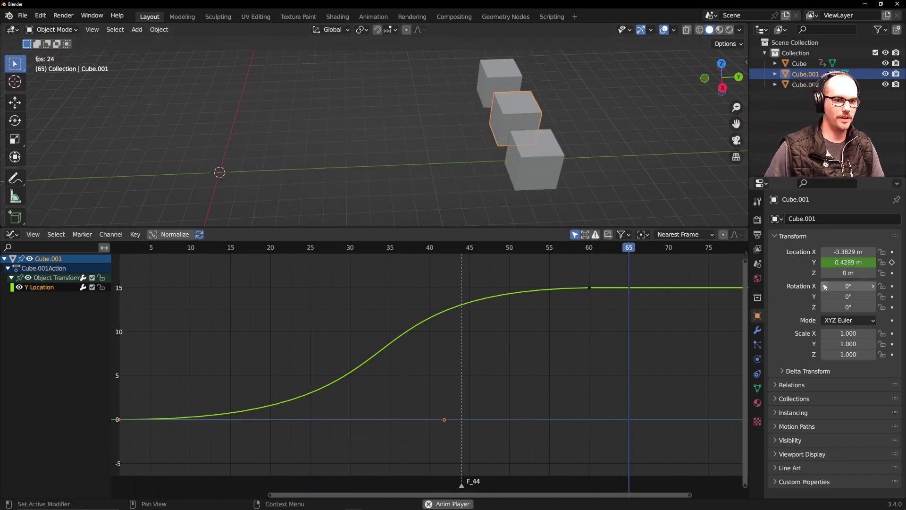
key(space)
click(184, 248)
key(space)
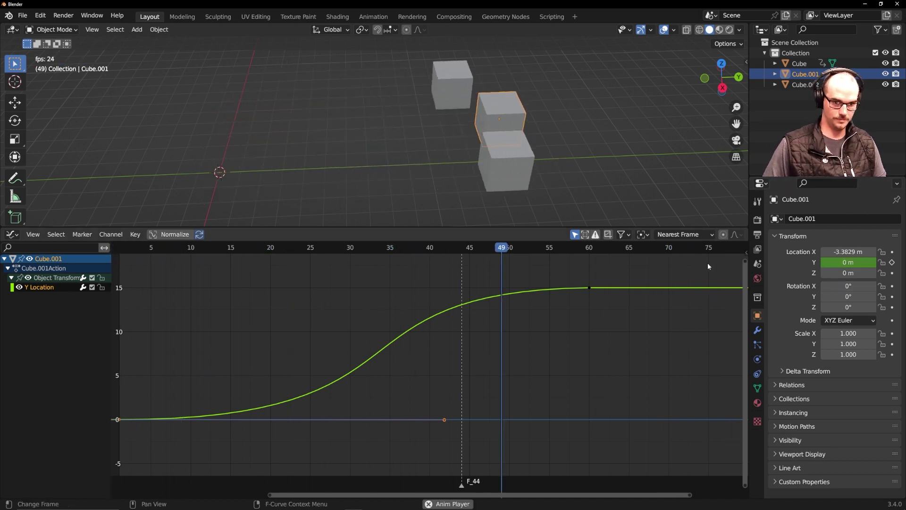
key(space)
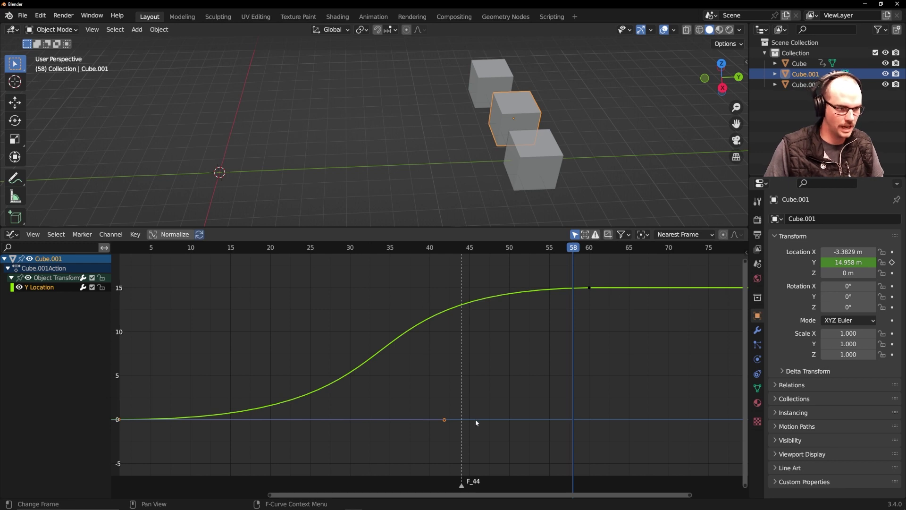
Step: Tilt the middle cube's frame 1 handle downward so its curve dips to about -5 m, and play the animation
drag(443, 420, 379, 310)
key(shift+Left)
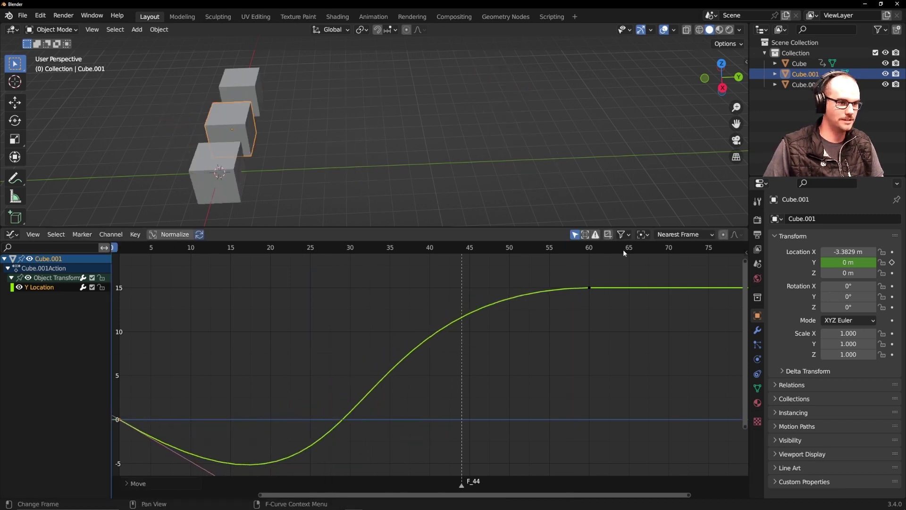
key(space)
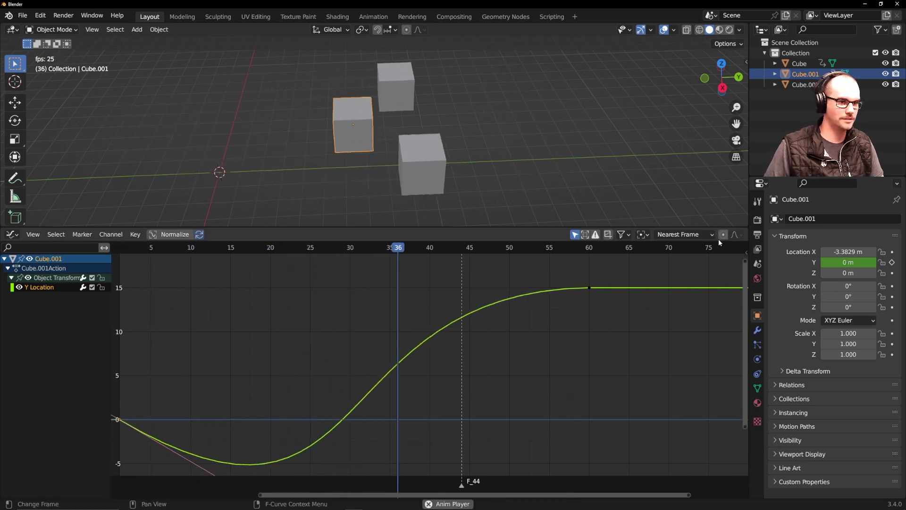
key(space)
Step: Level the frame 1 handles again for a flat curve start, and try shifting the frame 60 keyframe's value before cancelling
scroll(322, 354, down, 4)
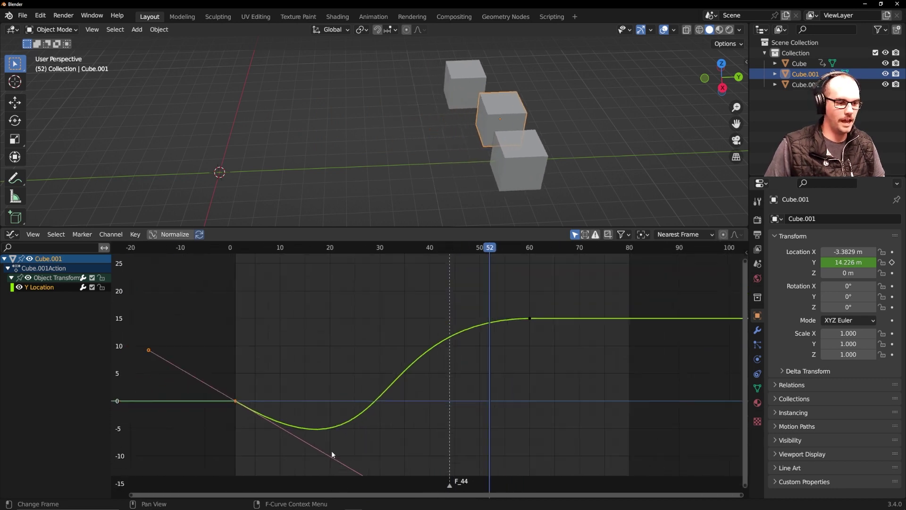
drag(188, 351, 181, 397)
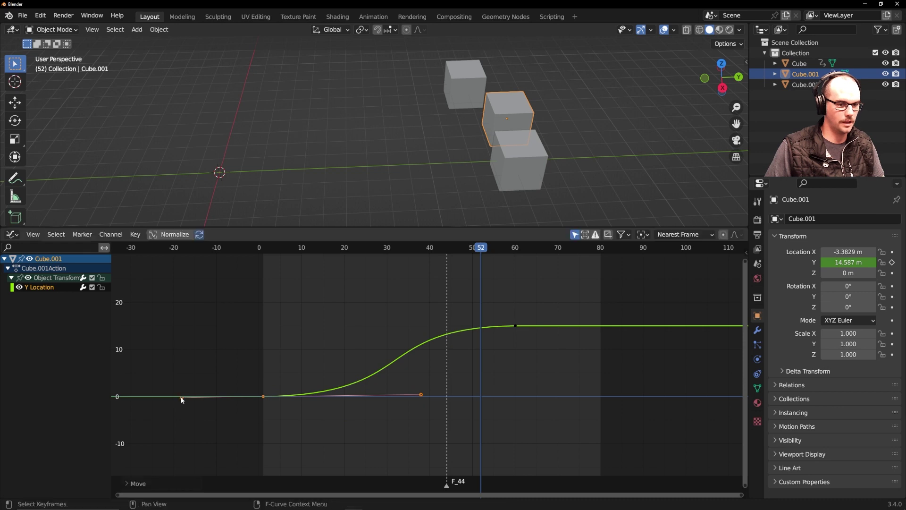
drag(515, 326, 516, 271)
key(Escape)
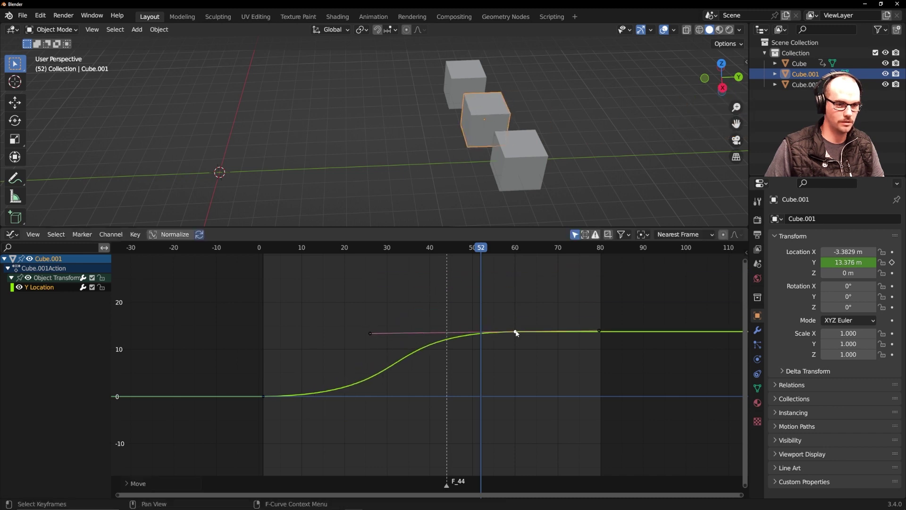
alt+scroll(431, 277, down, 12)
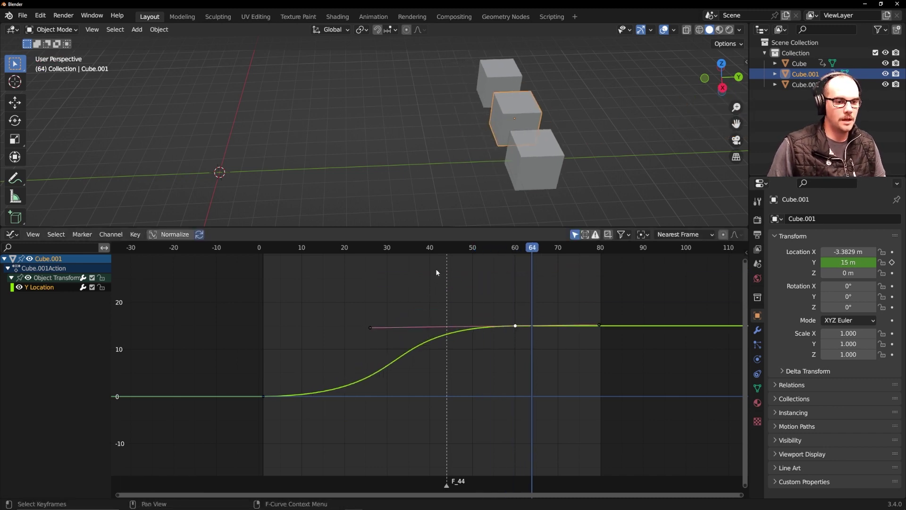
middle_drag(435, 268, 410, 274)
scroll(395, 316, up, 4)
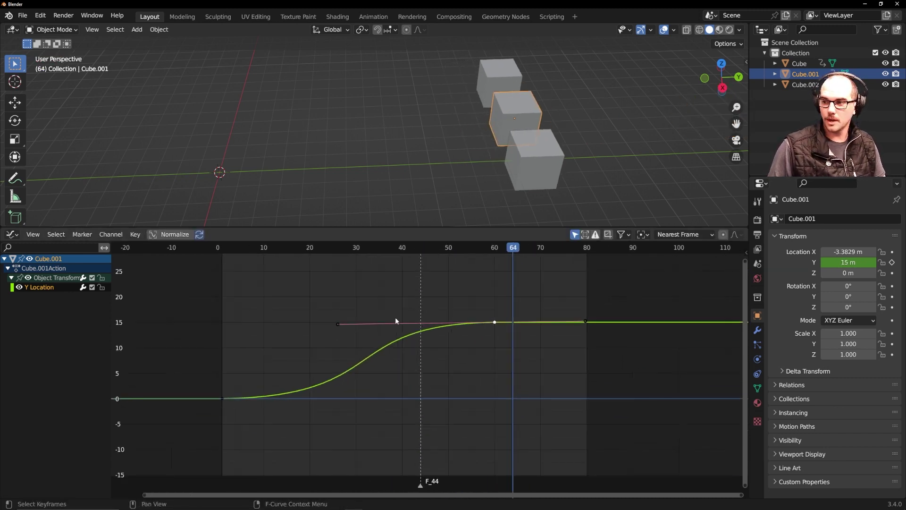
middle_drag(461, 335, 583, 338)
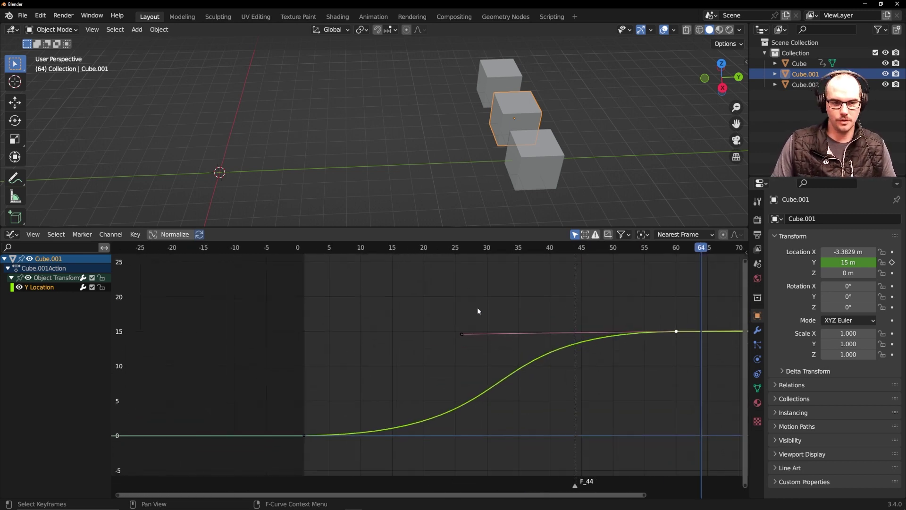
middle_drag(479, 313, 506, 298)
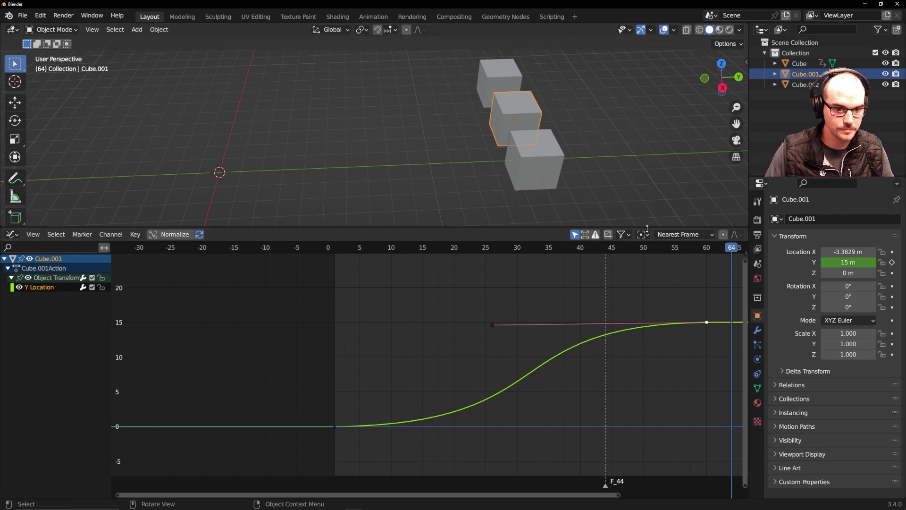
click(746, 62)
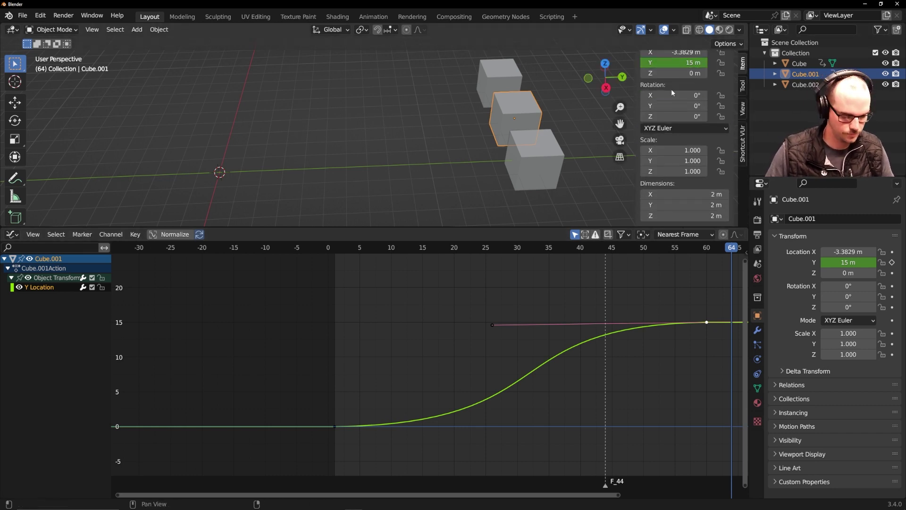
key(n)
middle_drag(571, 372, 468, 339)
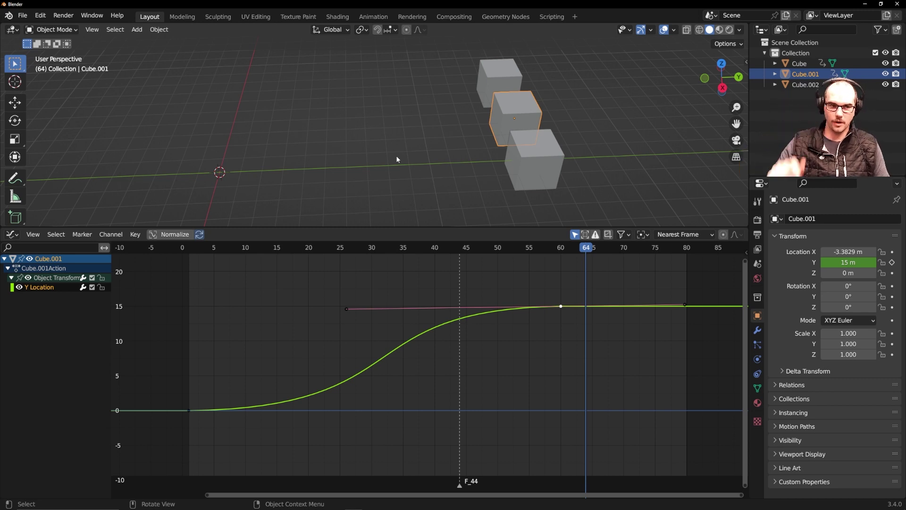
Step: Turn on Normalize for the Graph Editor curves and stretch the value axis so the -1 to 1 range fills the view
click(170, 235)
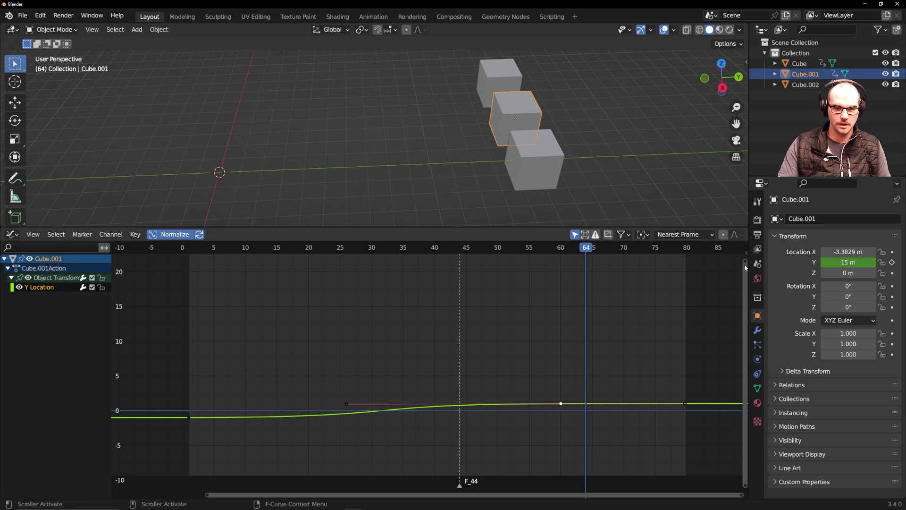
drag(745, 260, 761, 412)
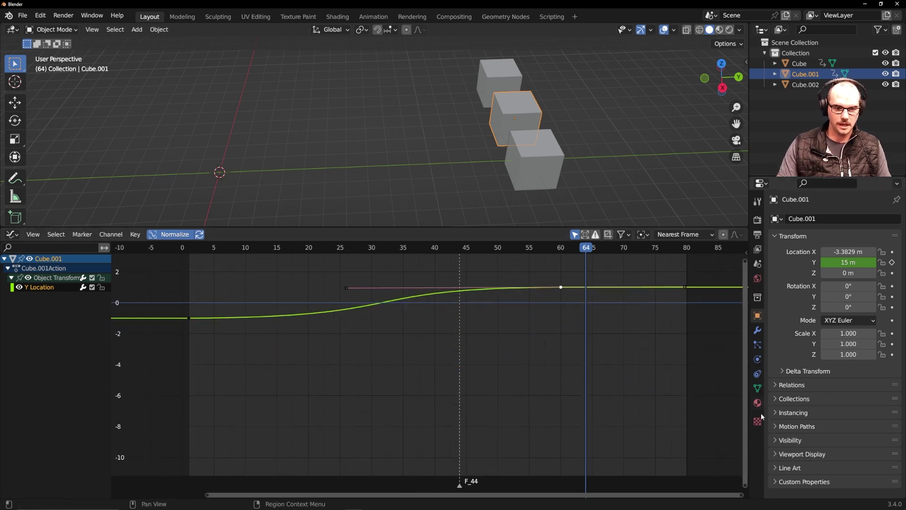
drag(746, 485, 743, 327)
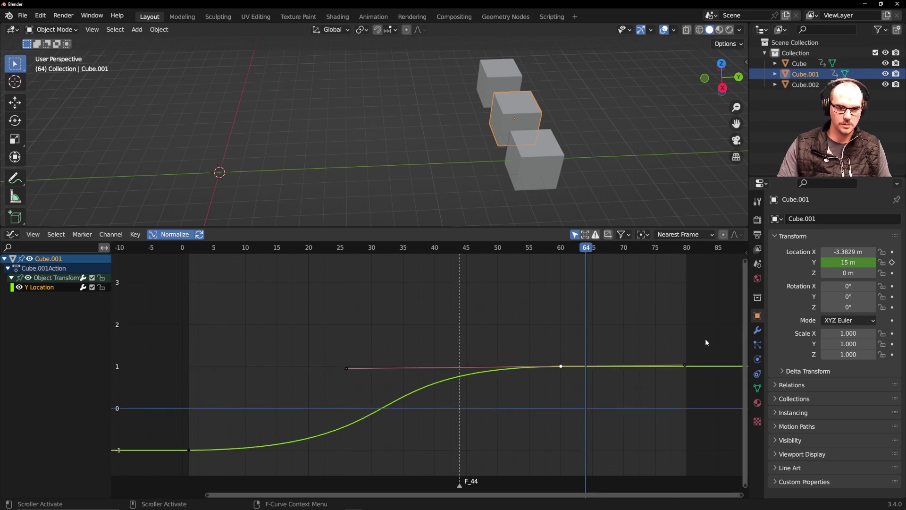
Step: Show the Graph Editor's active keyframe properties and try moving the frame 60 keyframe to frame 63, undoing the change
key(n)
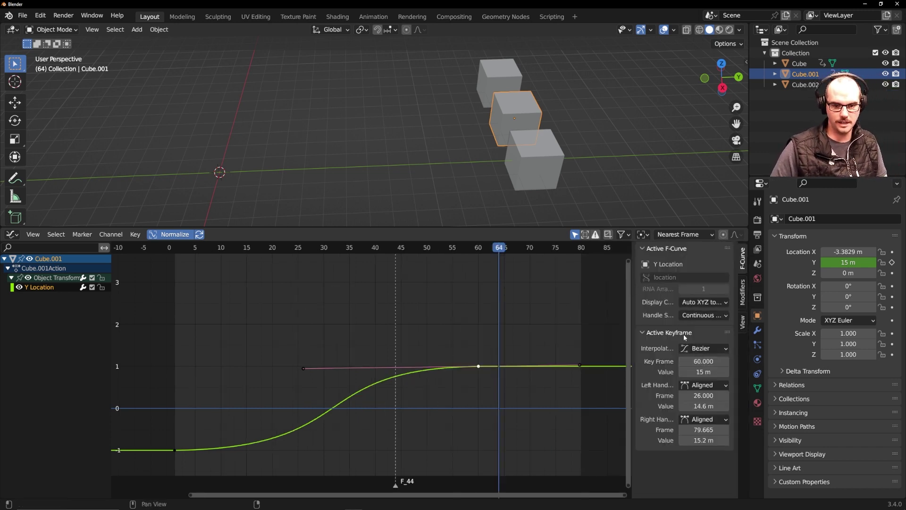
mouse_move(704, 361)
mouse_down()
mouse_move(722, 361)
mouse_move(708, 361)
mouse_up()
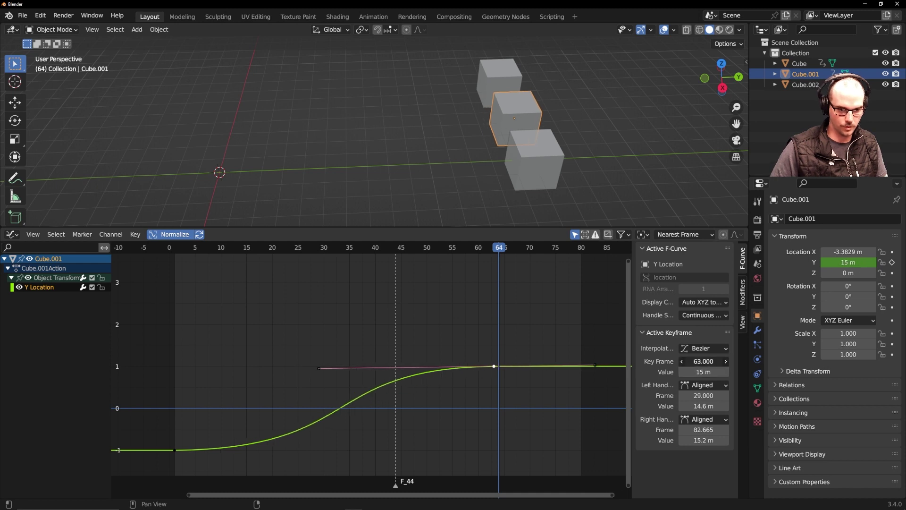
key(ctrl+z)
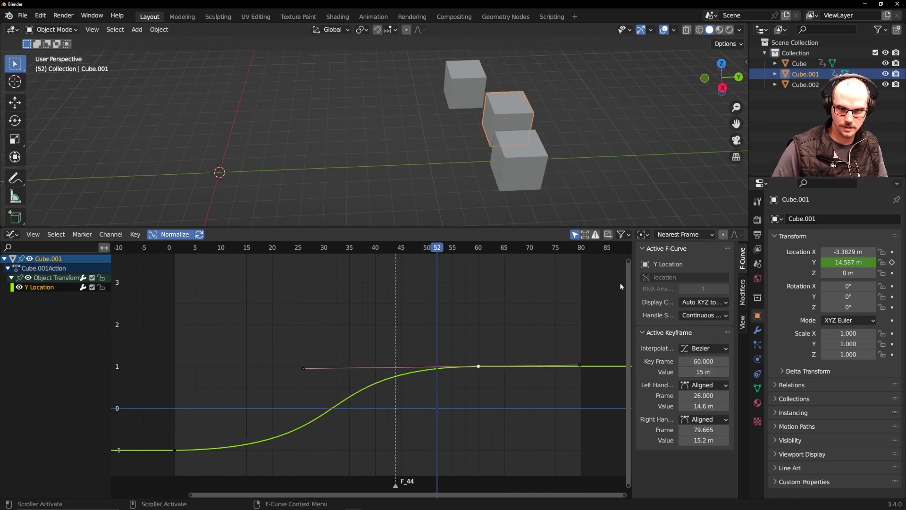
Step: Look through the F-curve, modifier and view settings of the Graph Editor and select the middle cube's frame 1 keyframe
click(745, 293)
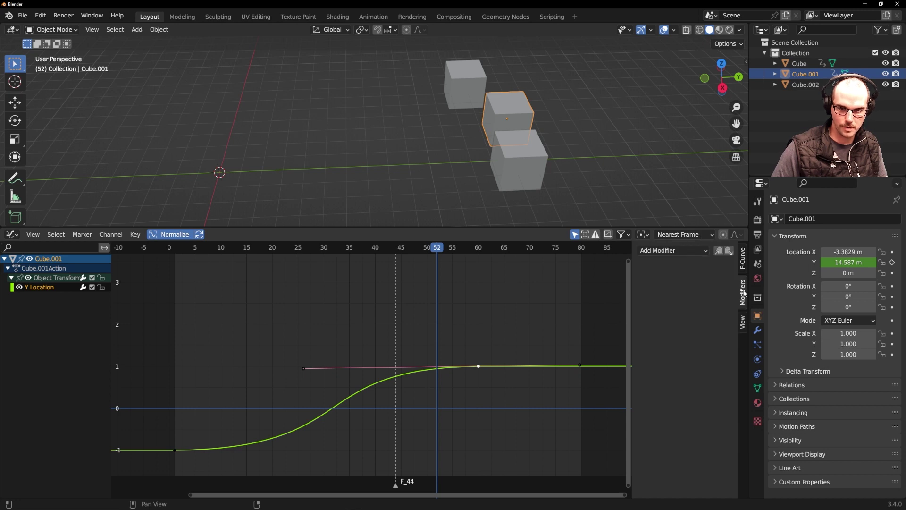
click(744, 317)
click(744, 292)
click(745, 264)
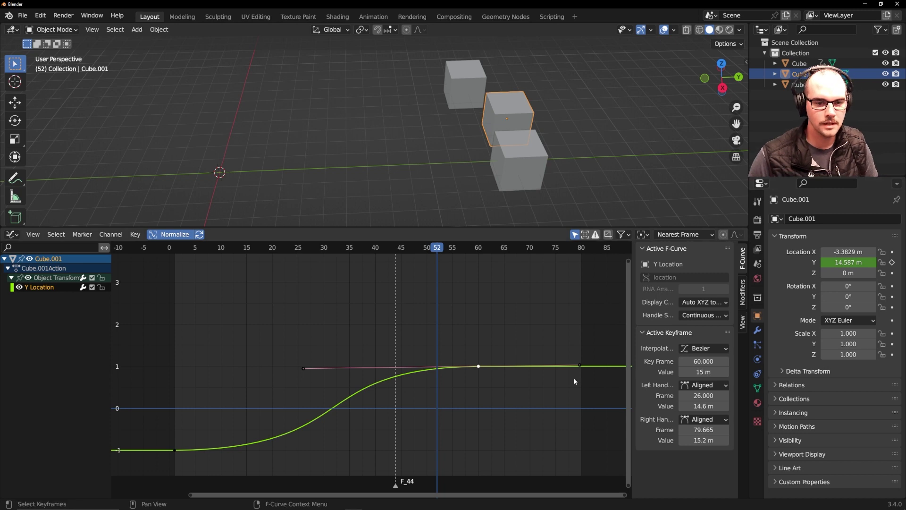
click(702, 349)
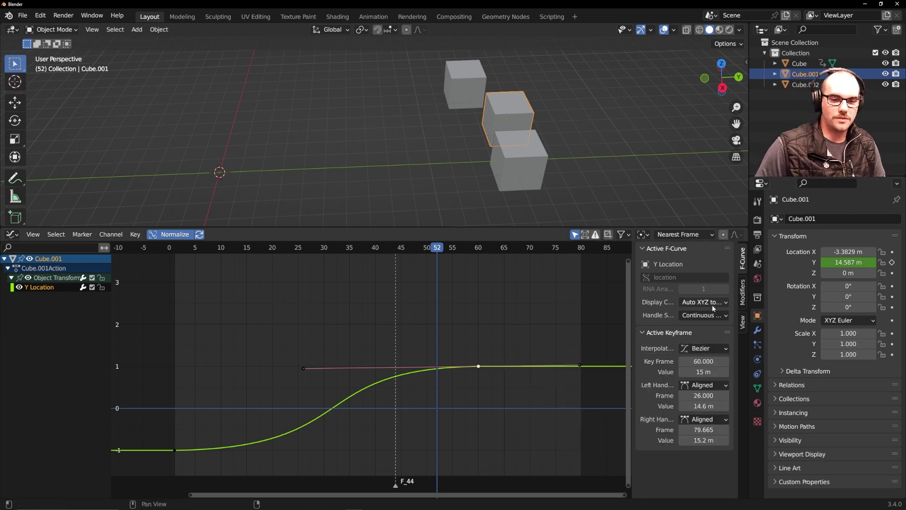
drag(435, 334, 507, 391)
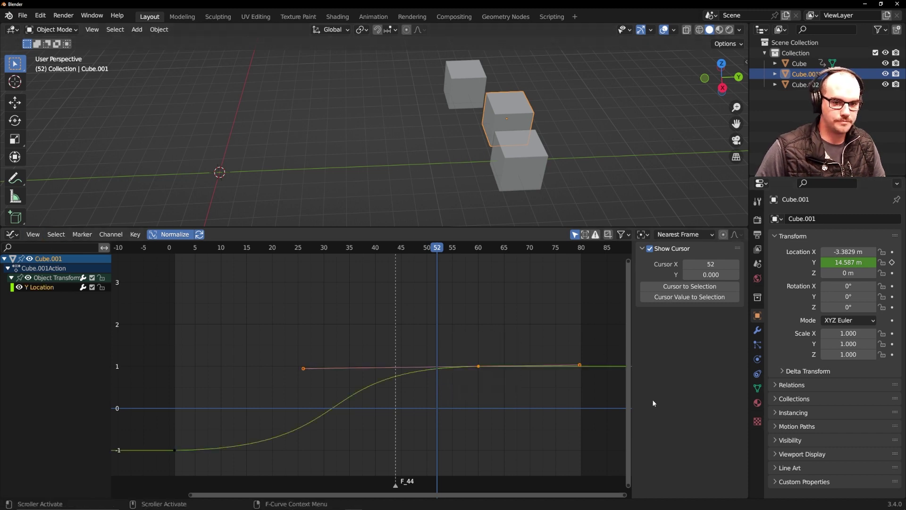
click(176, 449)
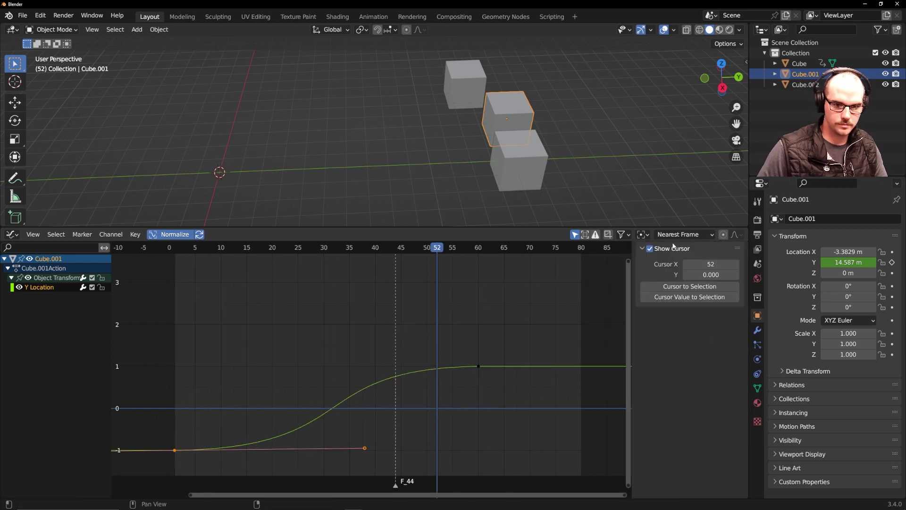
Step: Set the frame 60 keyframe's interpolation to Linear and select both keyframes of the Y Location curve
click(477, 366)
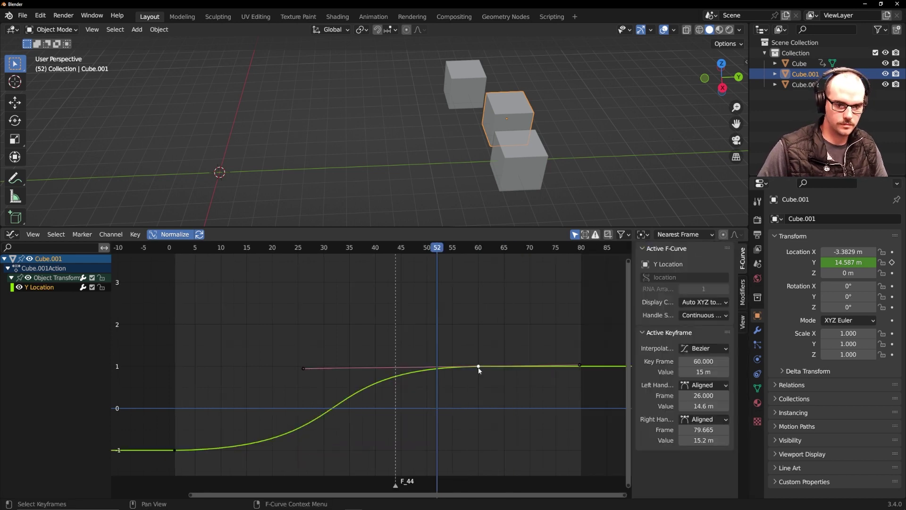
click(697, 349)
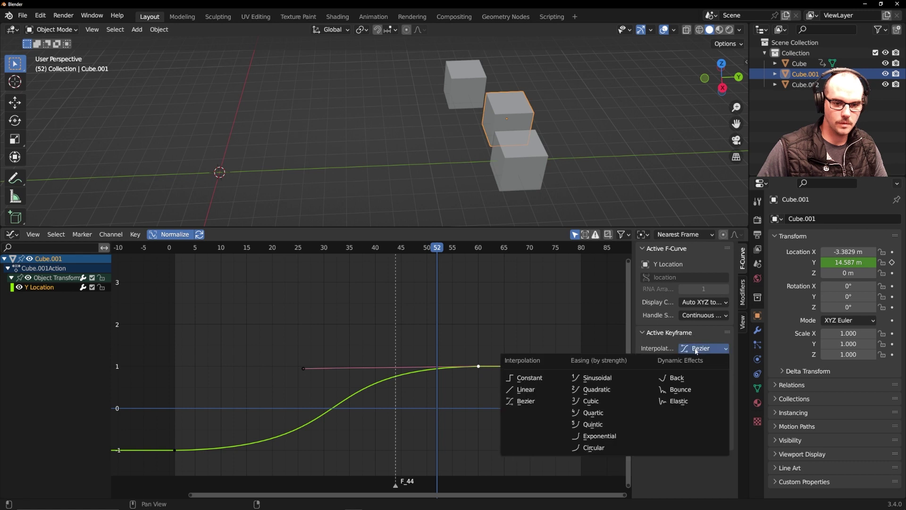
click(536, 390)
drag(523, 345, 171, 477)
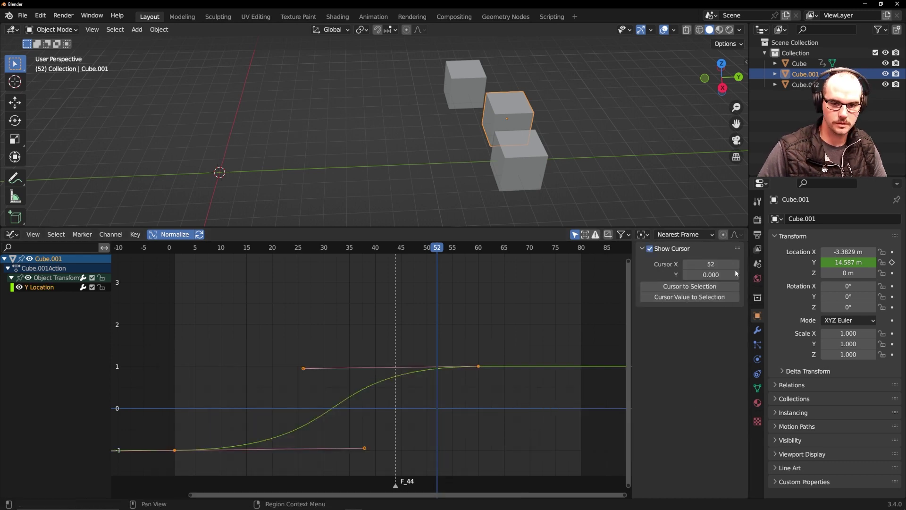
Step: Hide the Graph Editor's properties sidebar and turn off Normalize for the curves
key(n)
key(n)
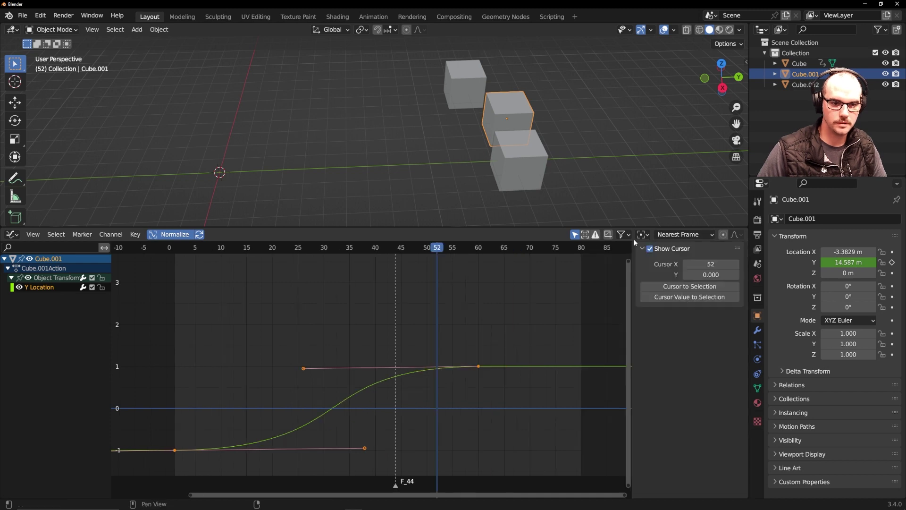
key(n)
click(168, 235)
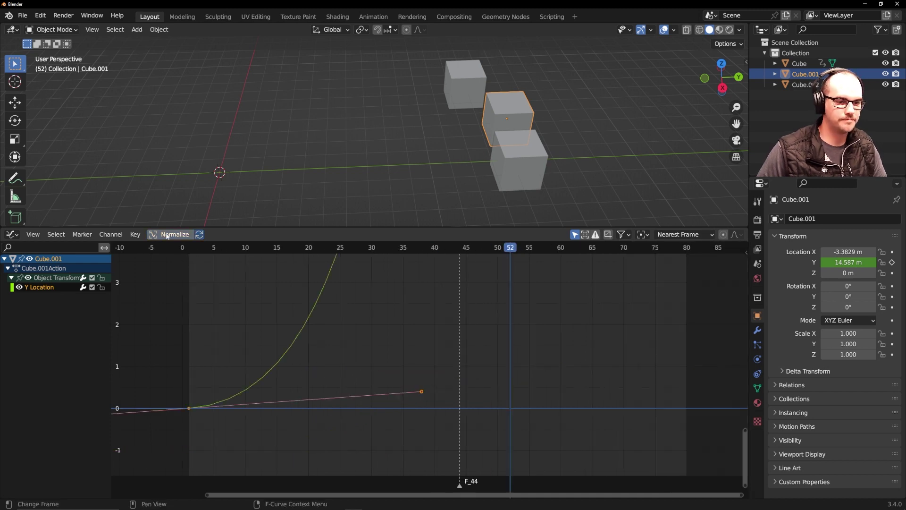
scroll(526, 348, down, 4)
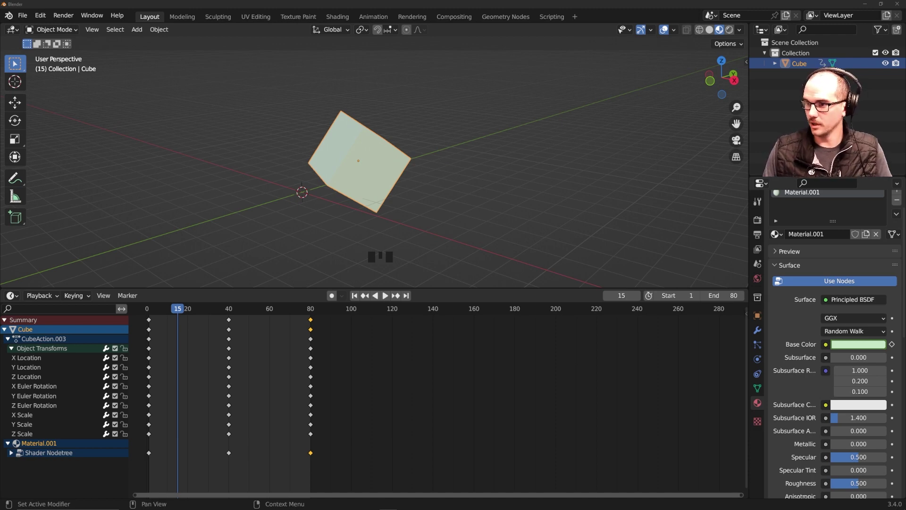
Step: Enlarge the 3D viewport by shrinking the timeline and add a camera to the scene
click(424, 285)
drag(424, 286, 434, 396)
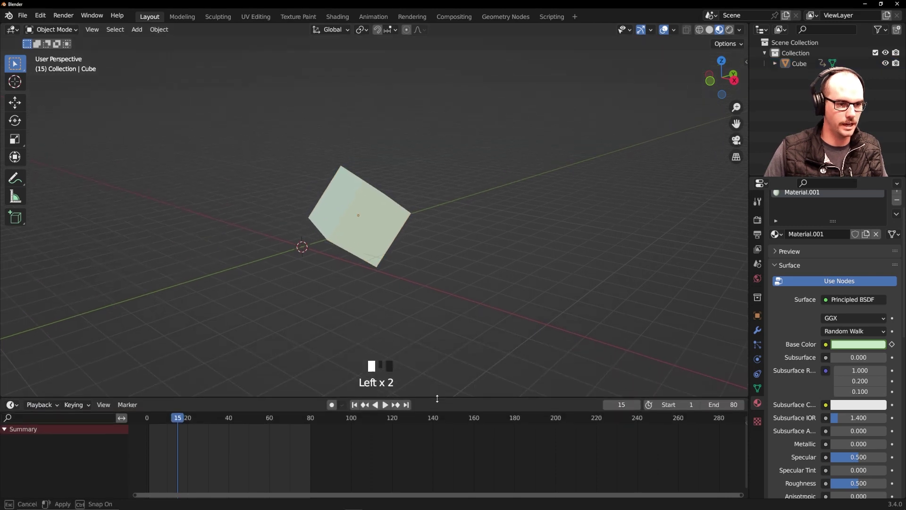
key(shift+a)
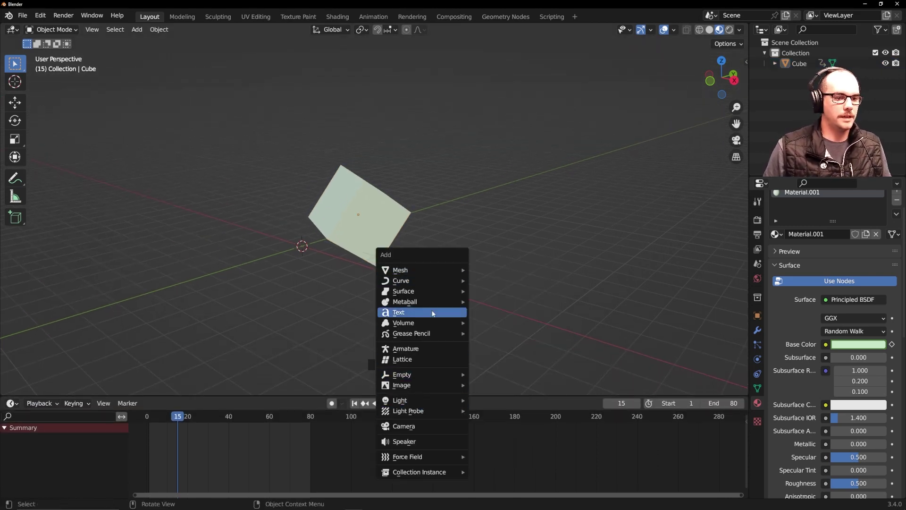
click(432, 425)
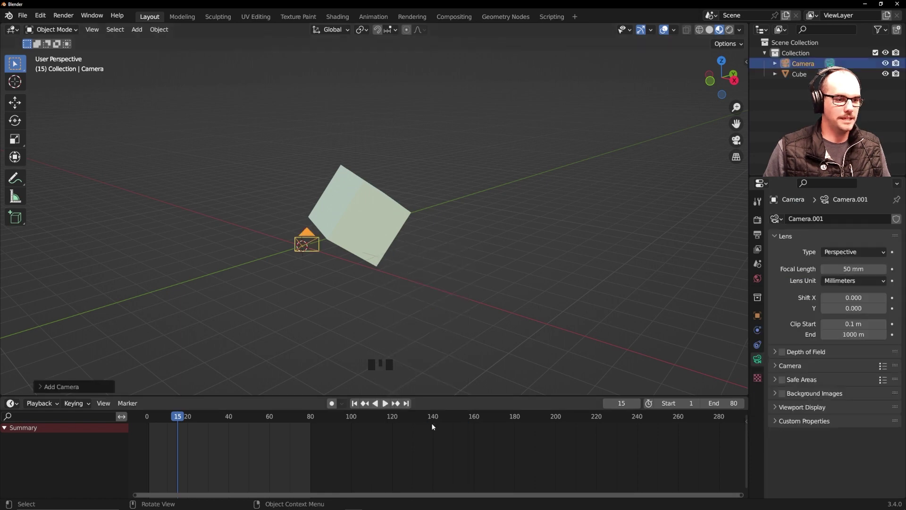
Step: Align the new camera to the current view, framing the cube as it appears at frame 41
middle_drag(304, 214, 474, 189)
key(ctrl+alt+KP_0)
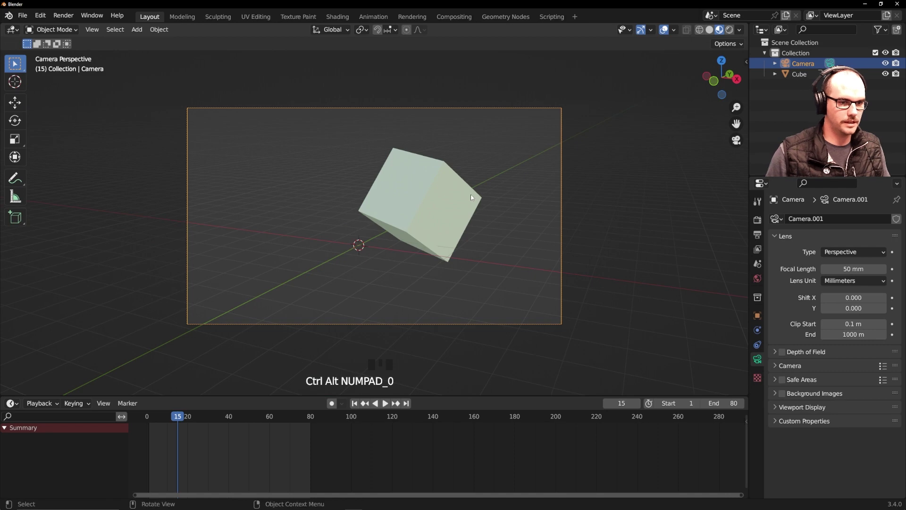
drag(146, 423, 230, 419)
mouse_move(552, 181)
middle_down()
mouse_move(582, 165)
mouse_move(569, 175)
middle_up()
key(ctrl+alt+KP_0)
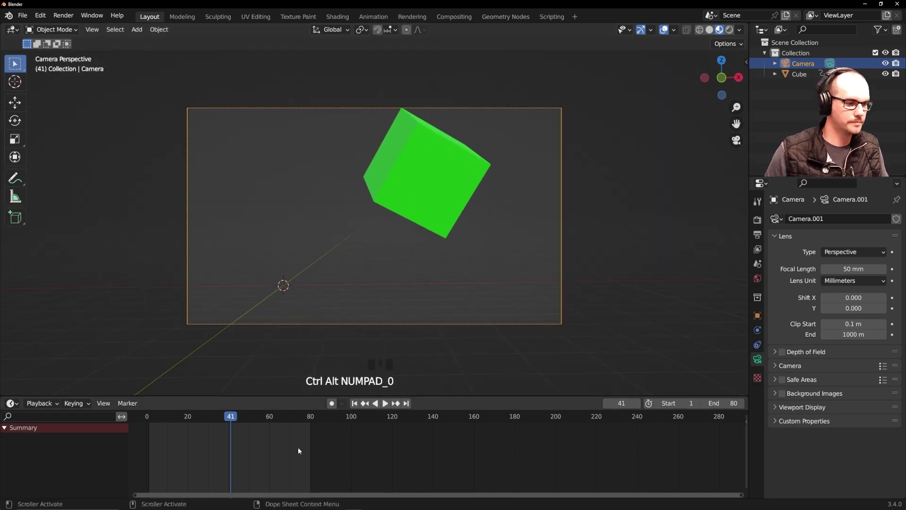
Step: Return to frame 0, set the camera's focal length to 36 mm and clear the selection
click(143, 421)
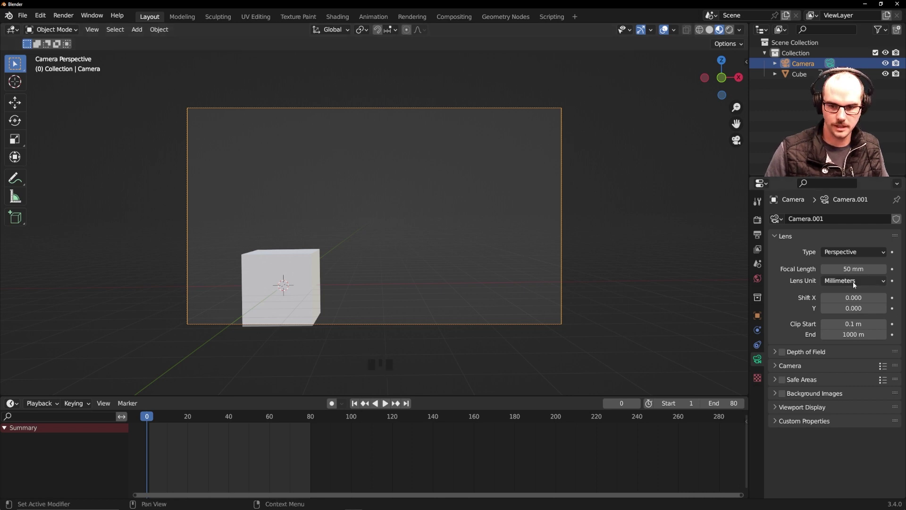
mouse_move(848, 269)
mouse_down()
mouse_move(864, 269)
mouse_move(822, 269)
mouse_move(843, 269)
mouse_up()
drag(147, 417, 143, 441)
click(395, 202)
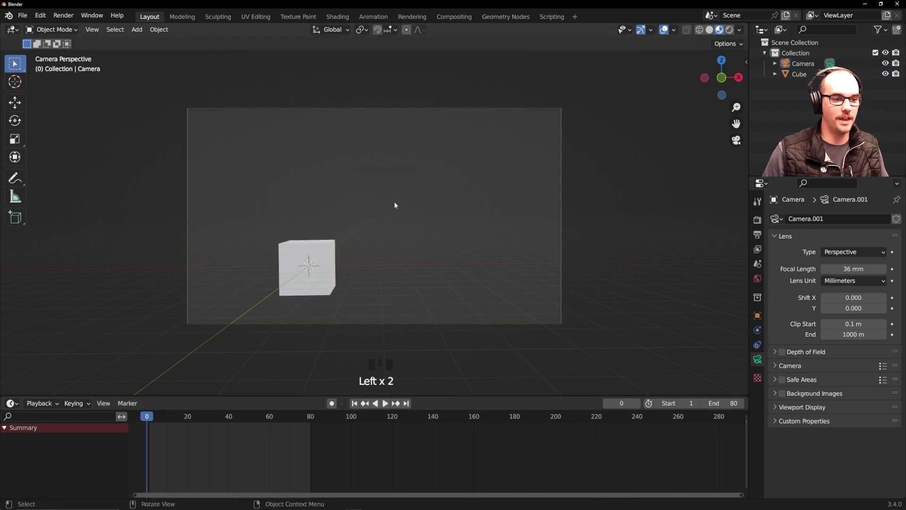
Step: Add a point light and move it well above and off to the side of the cube
middle_drag(640, 251, 559, 274)
key(shift+a)
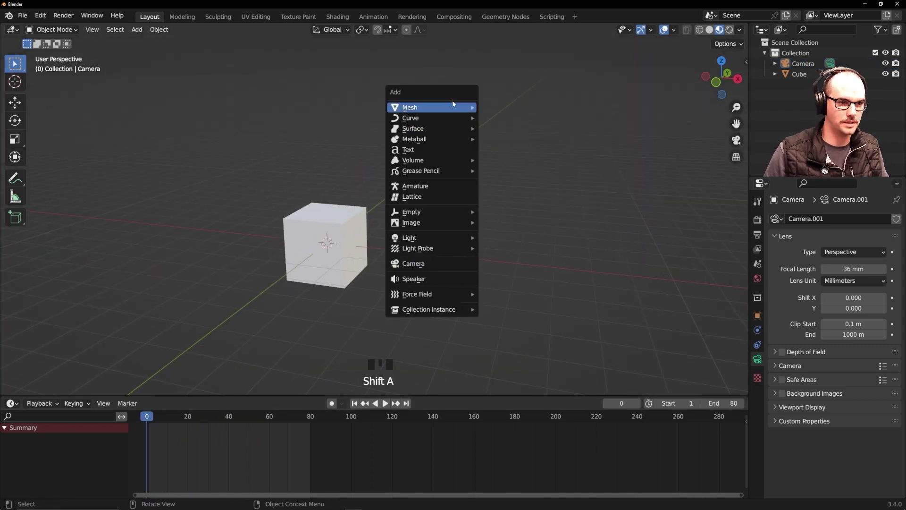
mouse_move(452, 103)
mouse_move(455, 235)
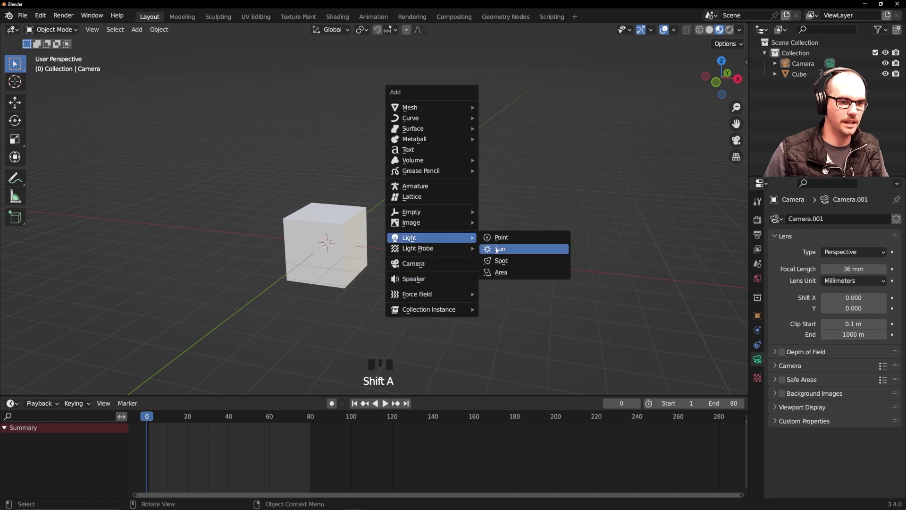
click(514, 239)
middle_drag(528, 253, 502, 293)
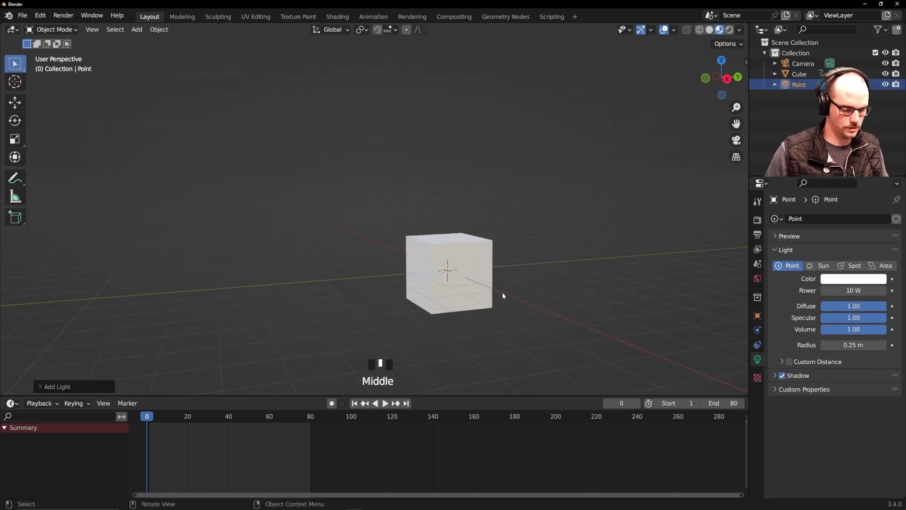
key(g)
click(302, 137)
Step: Set the point light's power to 1500 W
click(863, 291)
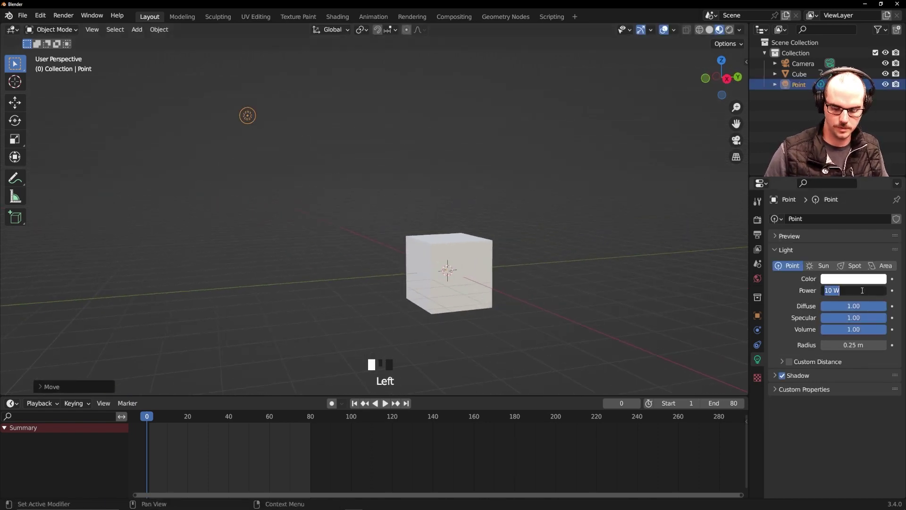
text(1500)
key(Return)
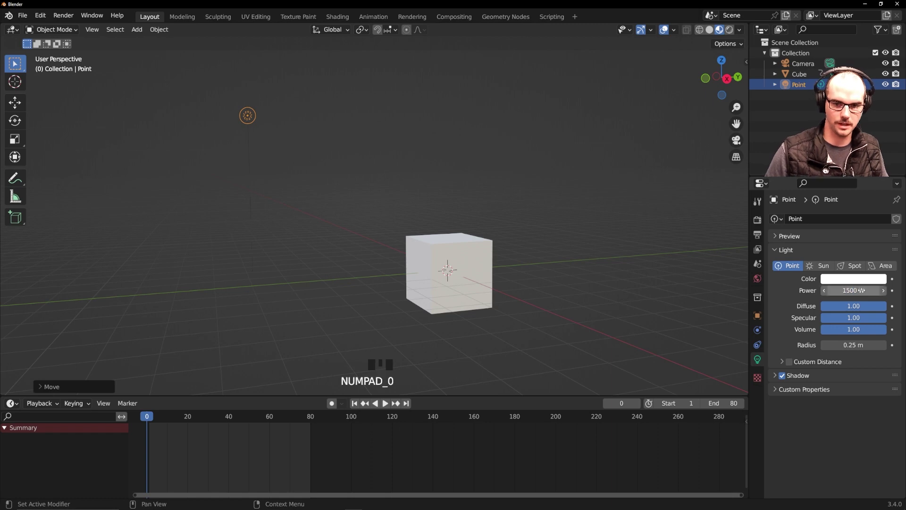
Step: Switch the viewport to Rendered shading, look through the camera and preview the animation from the start
click(729, 31)
middle_drag(405, 137, 441, 160)
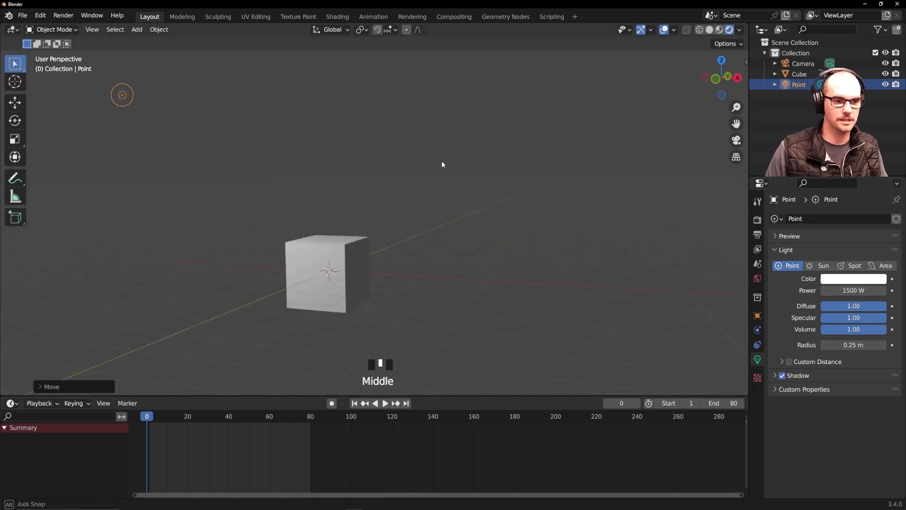
scroll(438, 164, up, 1)
key(KP_0)
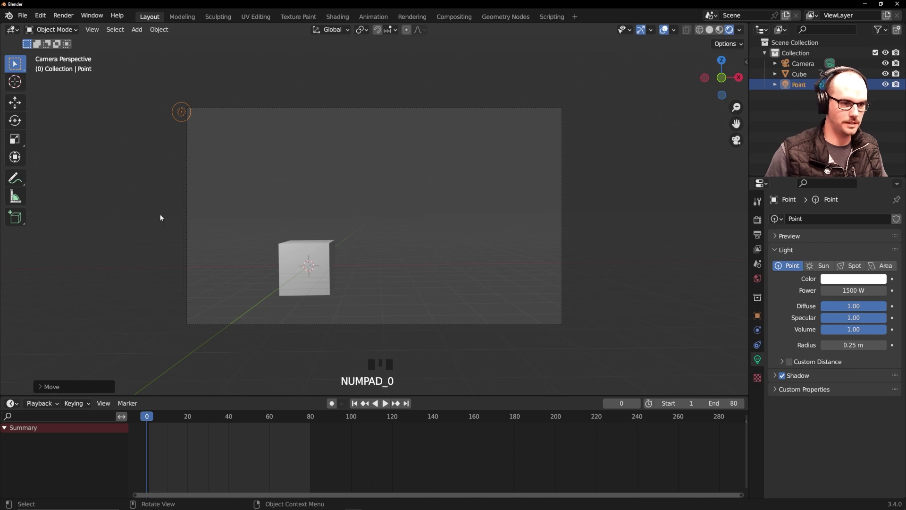
drag(175, 444, 144, 413)
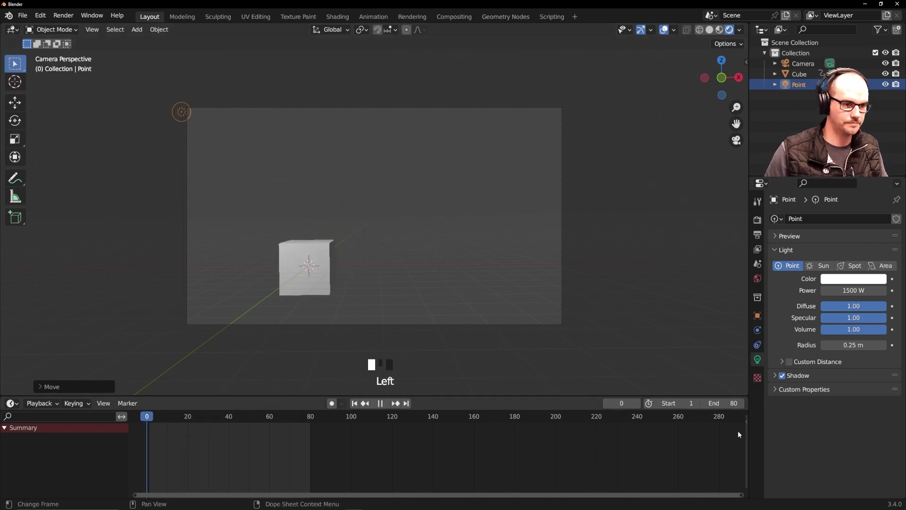
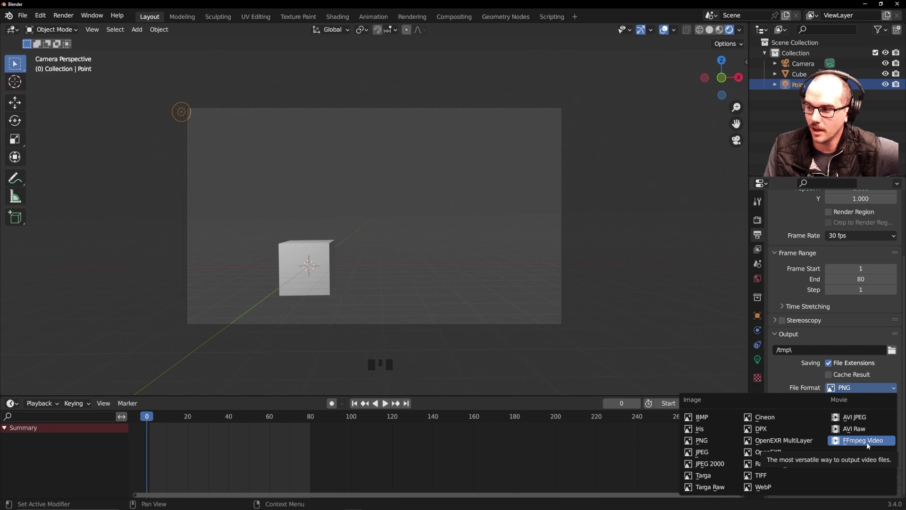
Step: Set the output file format to FFmpeg Video and expand its Encoding settings
click(866, 444)
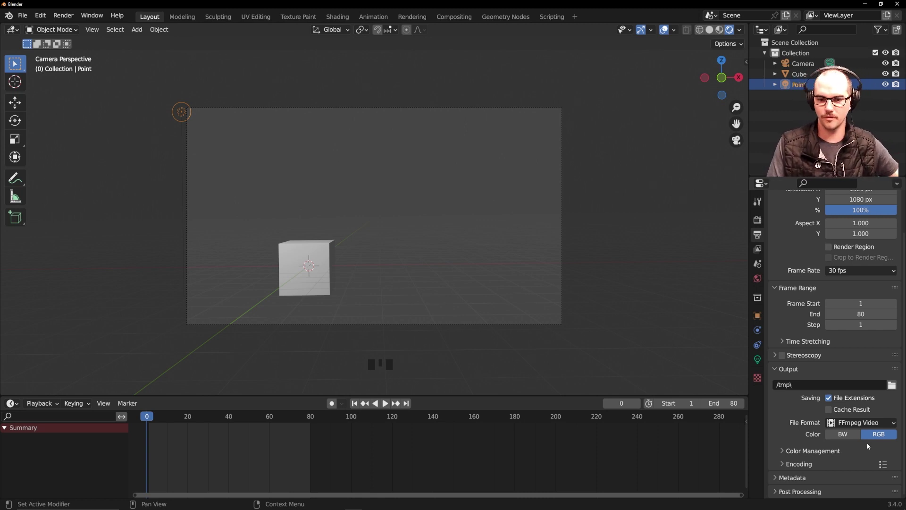
click(786, 451)
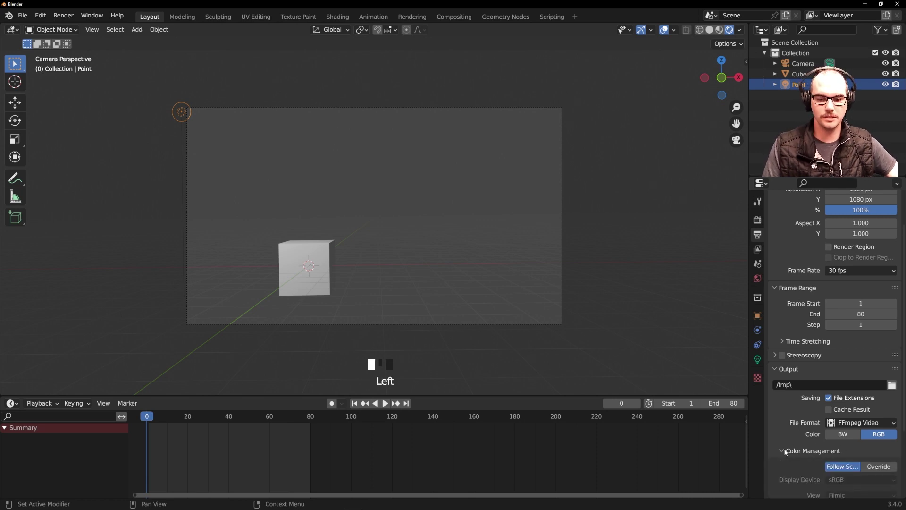
scroll(783, 425, down, 20)
click(794, 360)
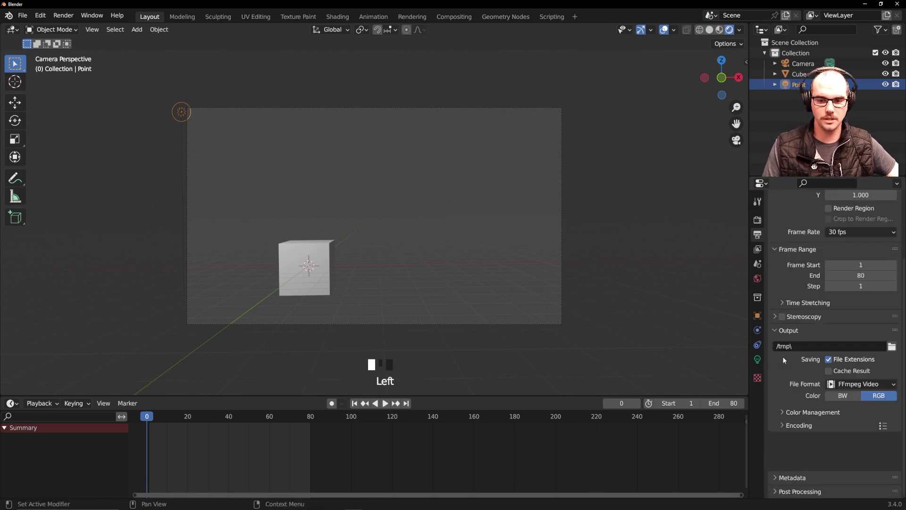
click(784, 464)
scroll(771, 425, down, 12)
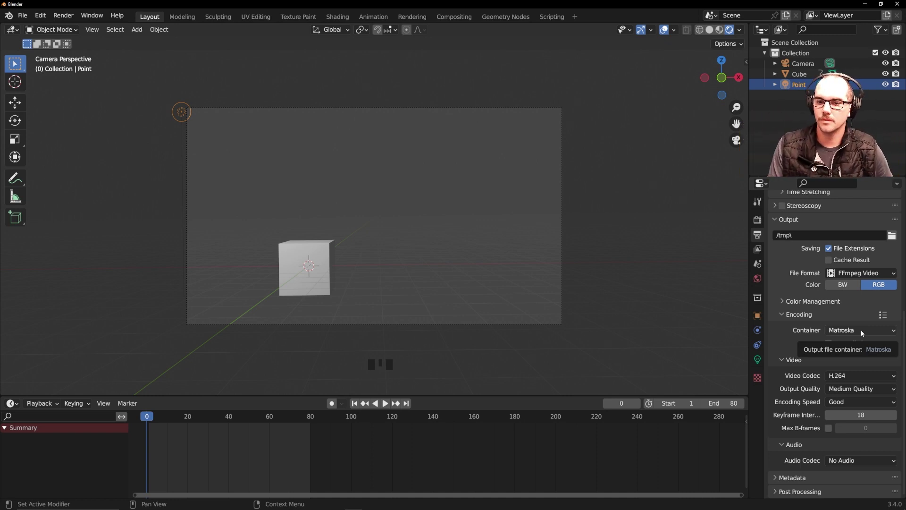
Step: Set the encoding container to MPEG-4 with H.264 as the video codec
click(862, 330)
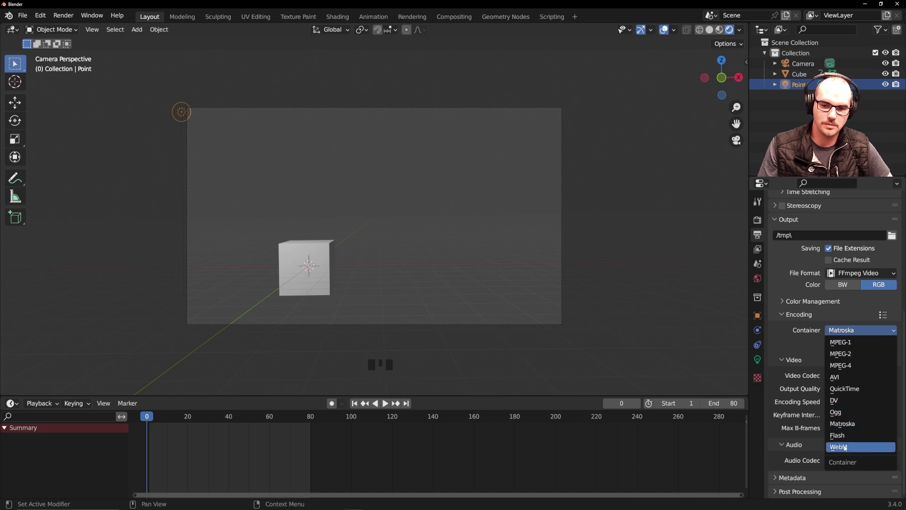
click(862, 366)
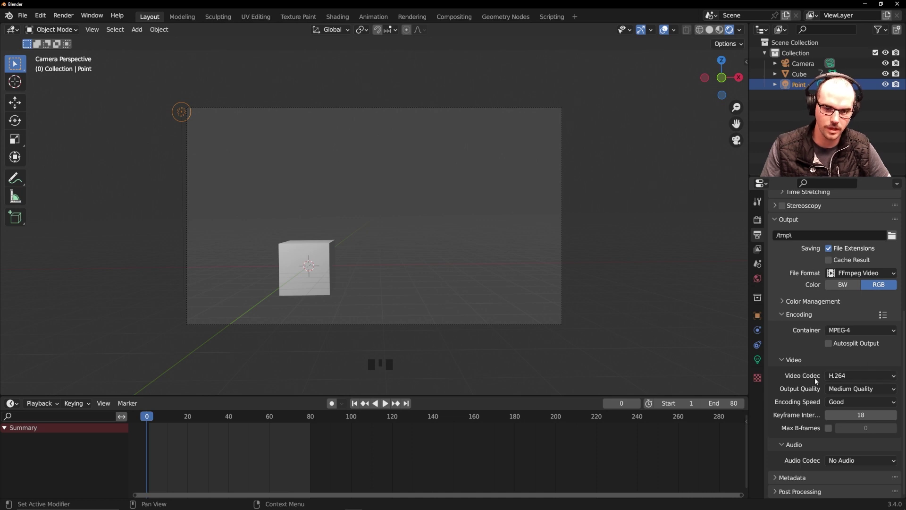
click(859, 376)
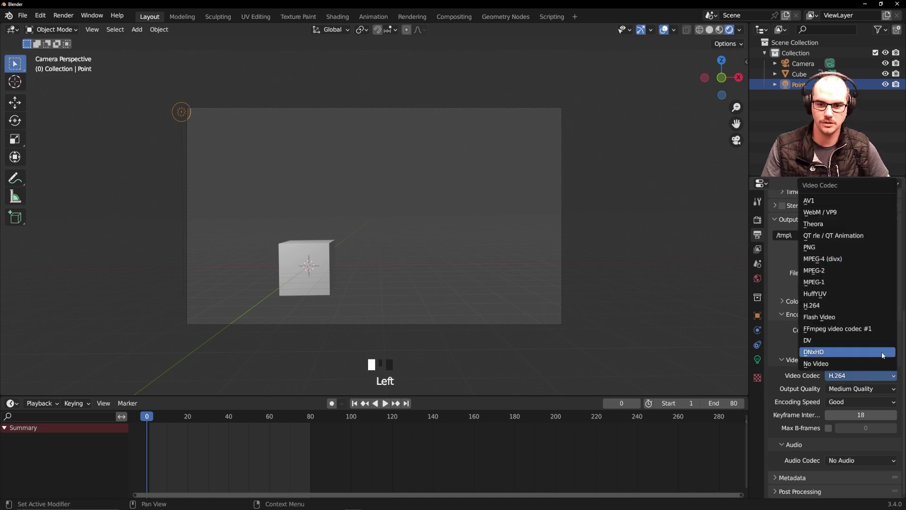
click(839, 300)
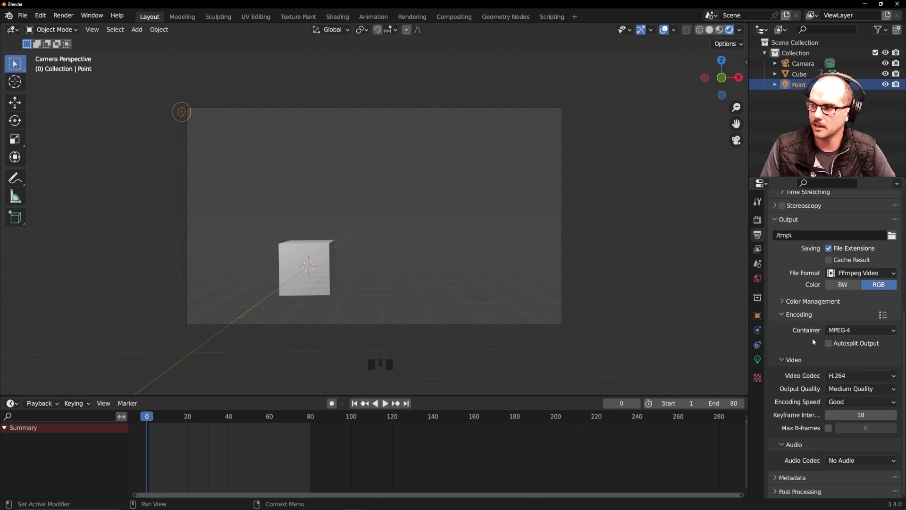
Step: Set the video output quality to Constant Bitrate and review the bitrate settings
click(856, 390)
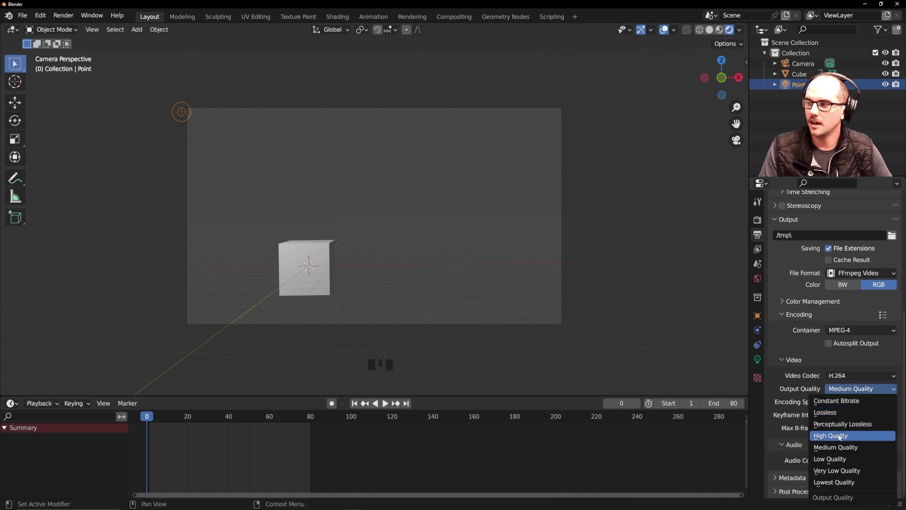
click(819, 400)
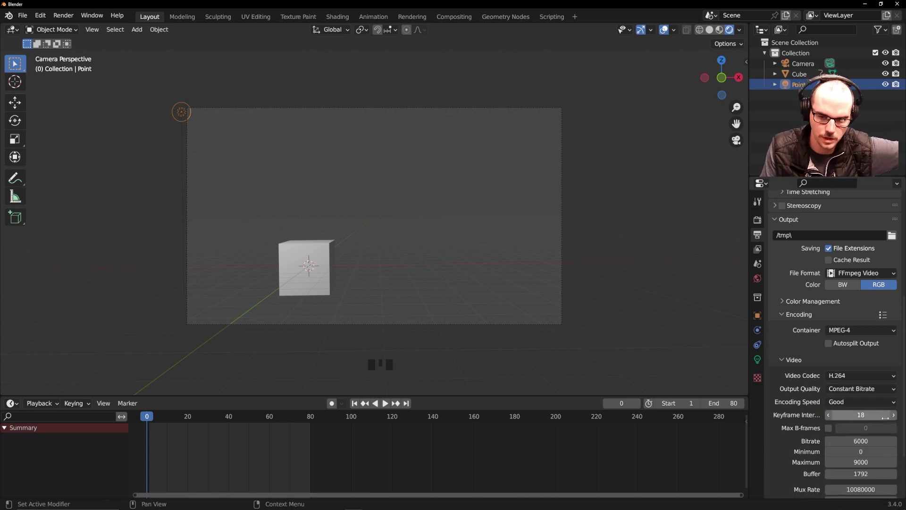
scroll(785, 477, down, 5)
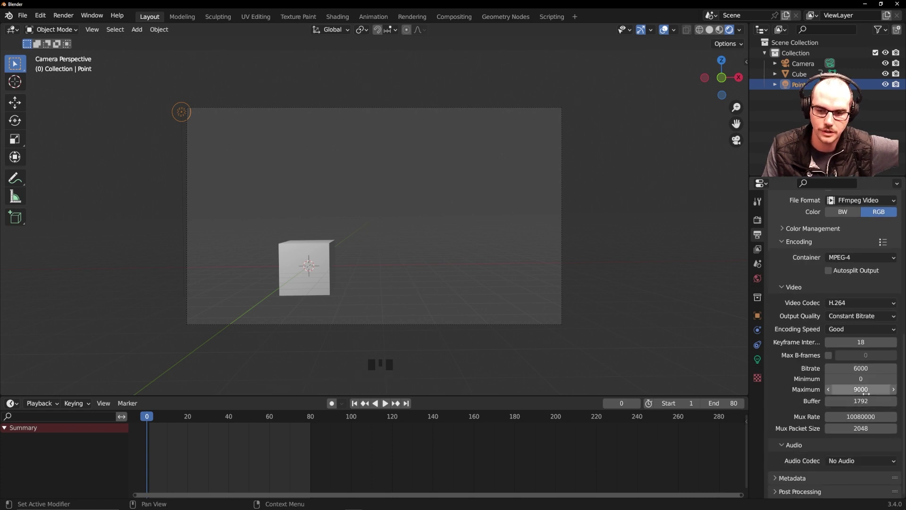
scroll(852, 368, up, 3)
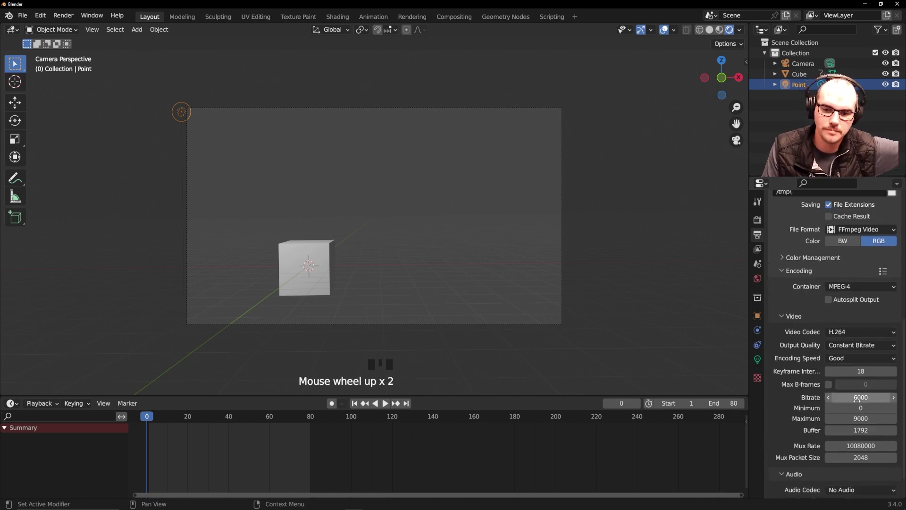
scroll(859, 397, up, 1)
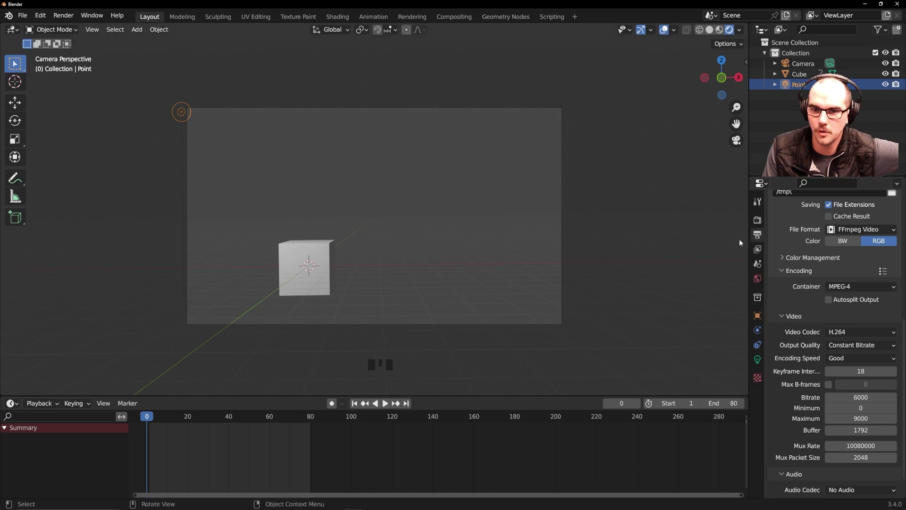
Step: Set the encoding container to QuickTime with H.264 as the video codec
click(853, 293)
click(848, 293)
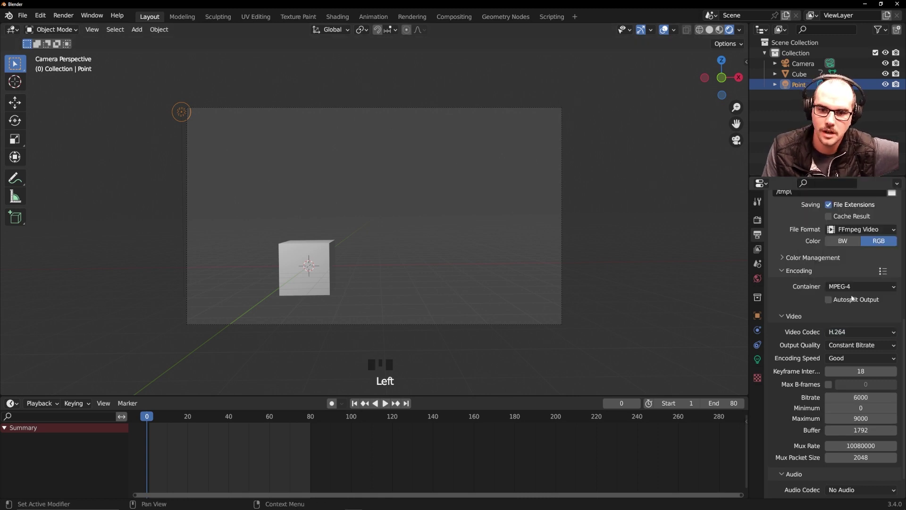
drag(848, 296, 857, 345)
click(856, 332)
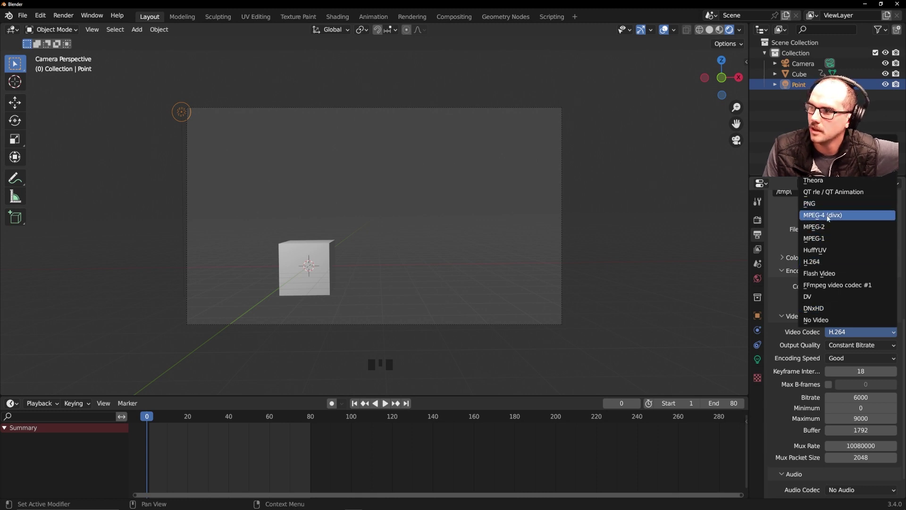
click(829, 262)
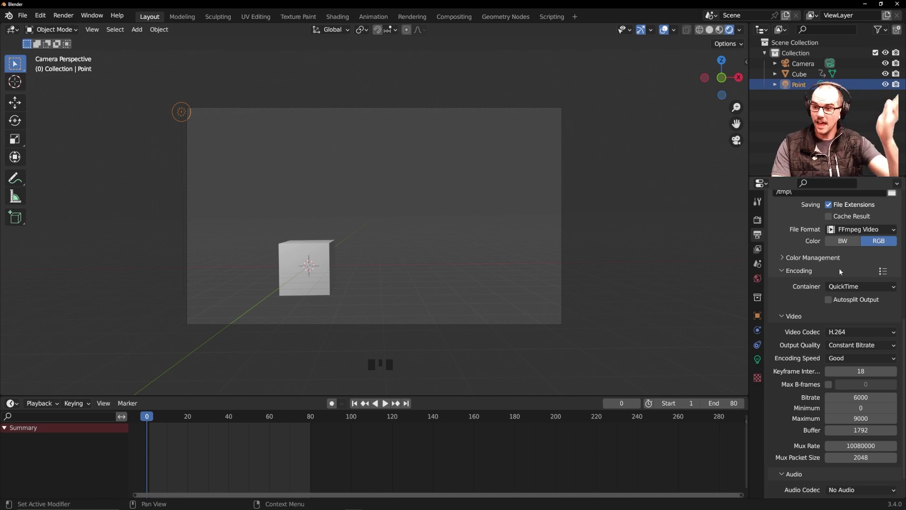
Step: Render the animation with the current output settings and close the render window
click(64, 16)
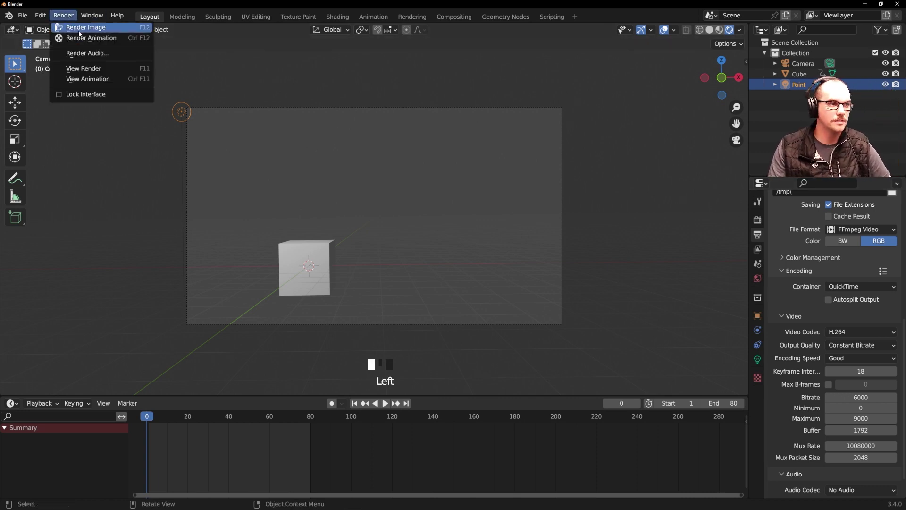
click(87, 39)
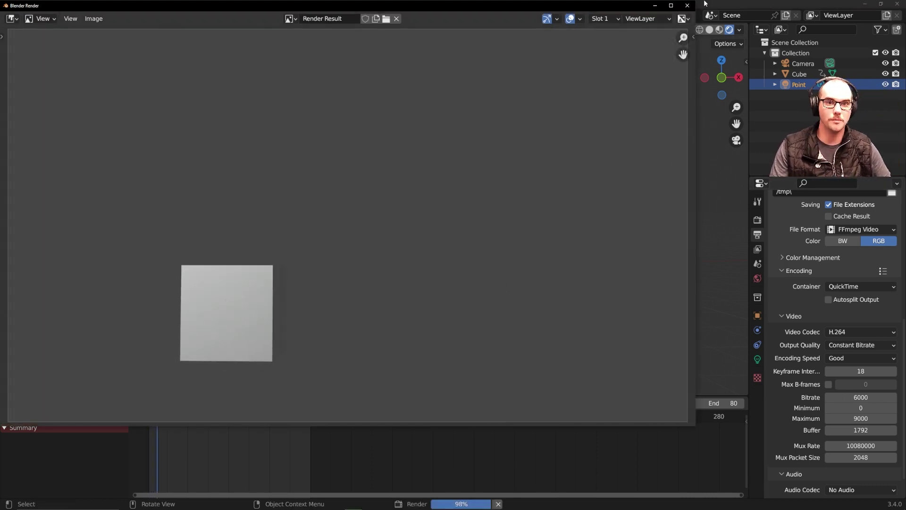
key(Escape)
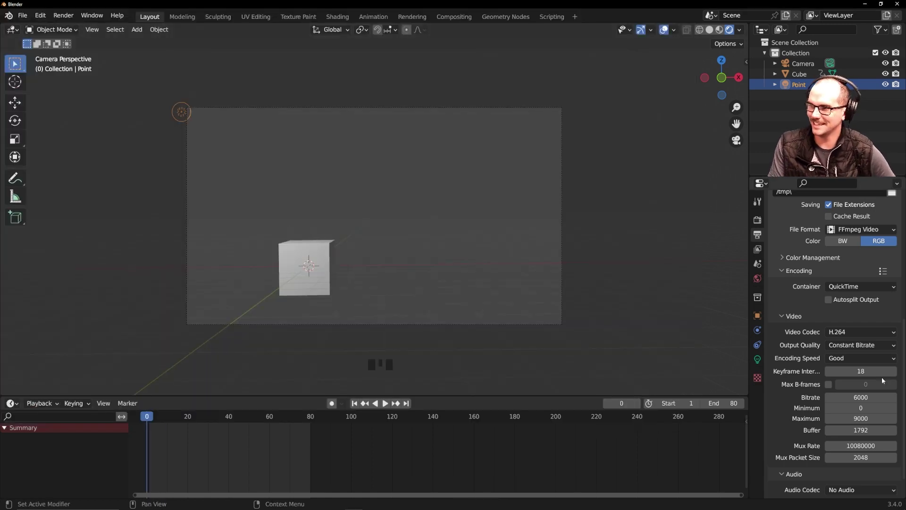
Step: Browse for the render output location and create a folder named 3D Renders on the Desktop
scroll(822, 290, up, 5)
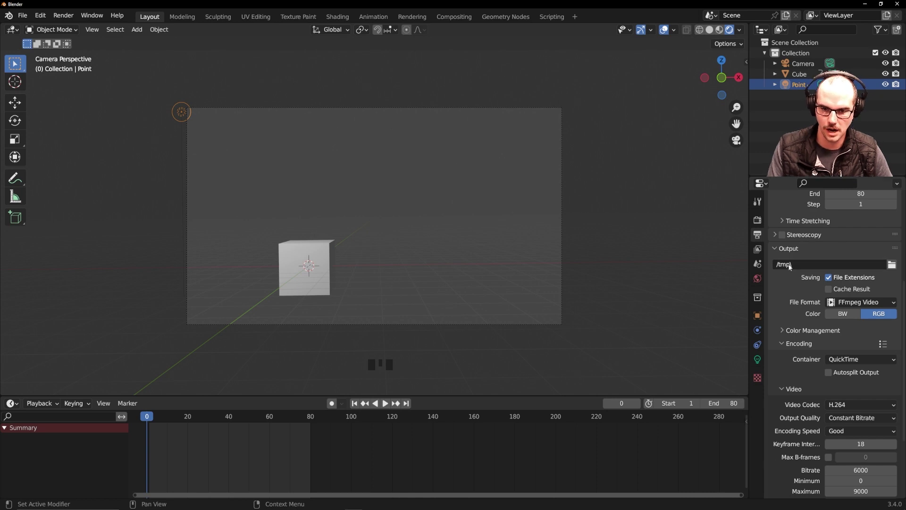
click(892, 264)
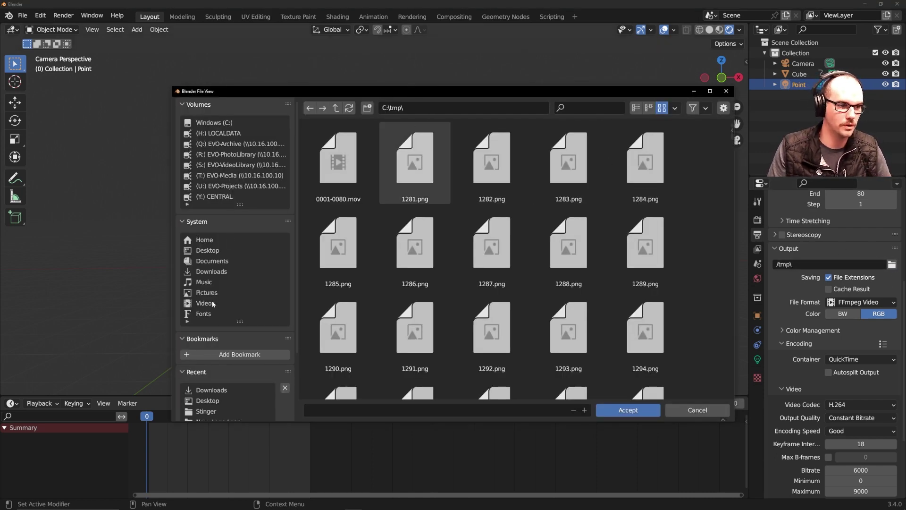
click(217, 250)
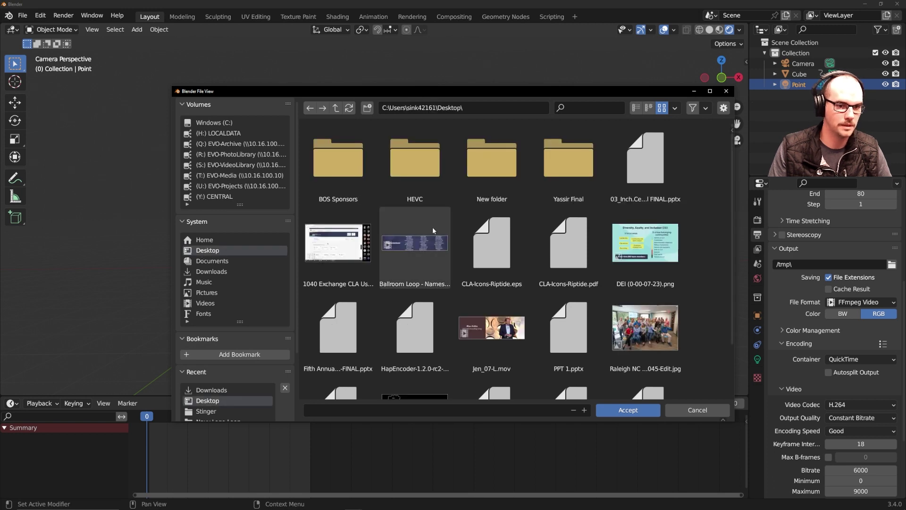
click(368, 106)
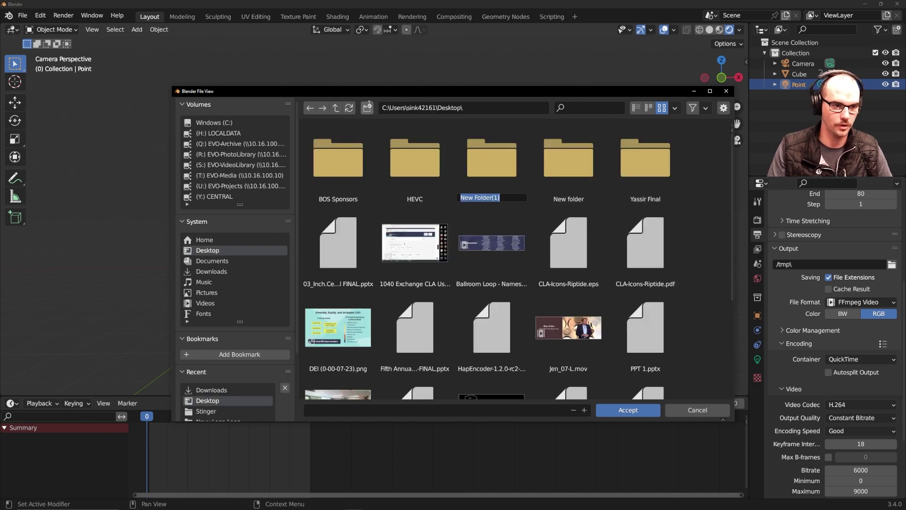
text(3)
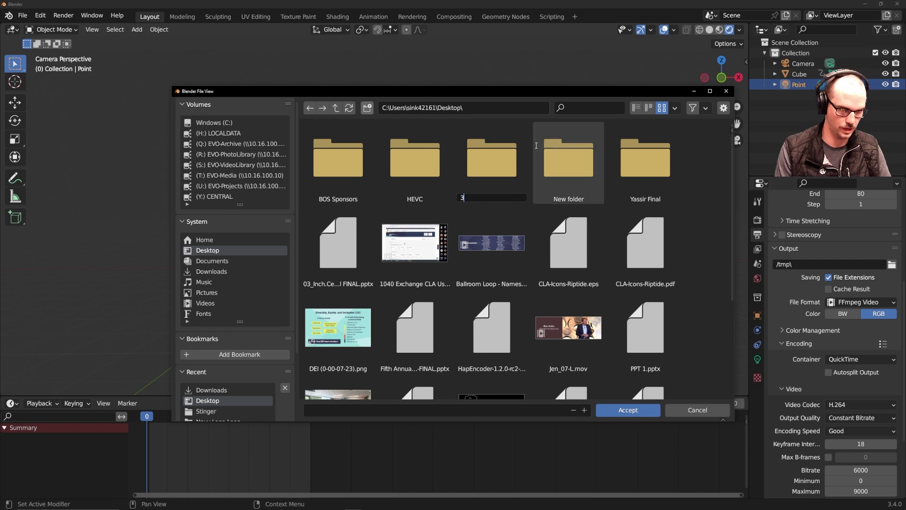
text(D Renders)
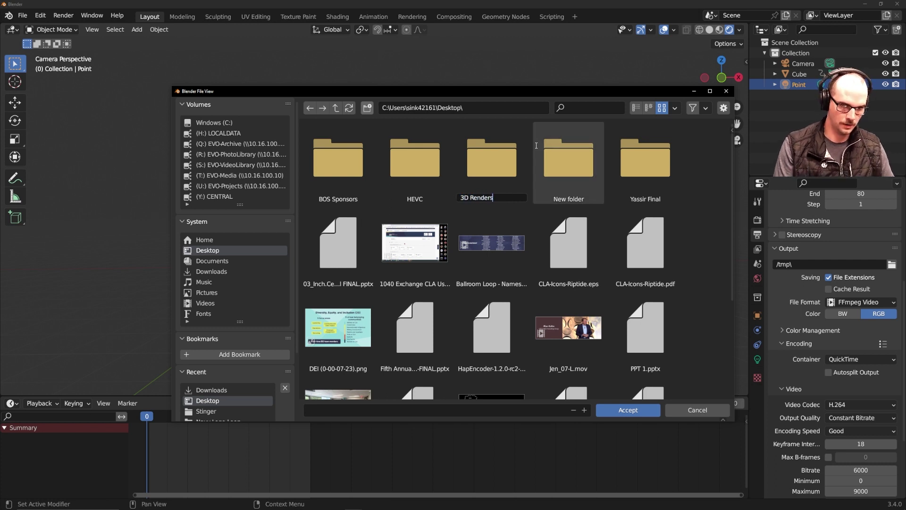
key(Return)
Step: Open the 3D Renders folder and accept it as the render output location
double_click(491, 160)
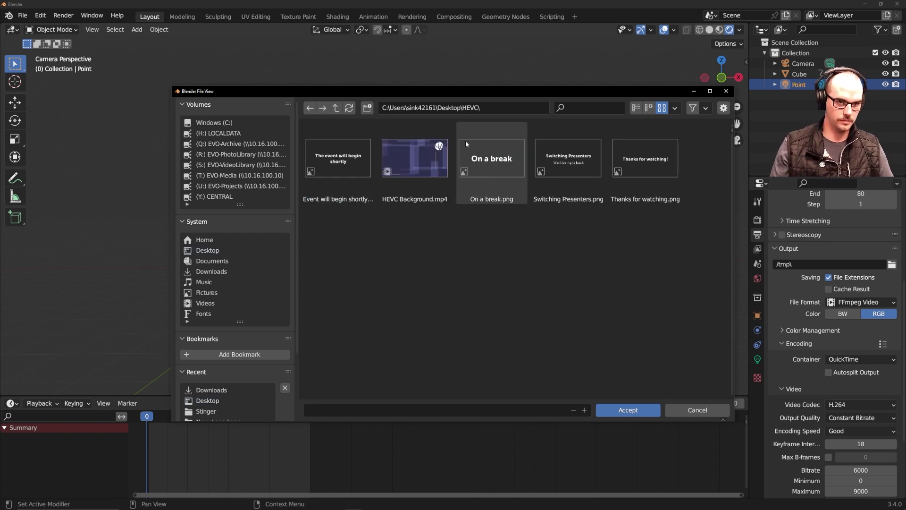
click(309, 108)
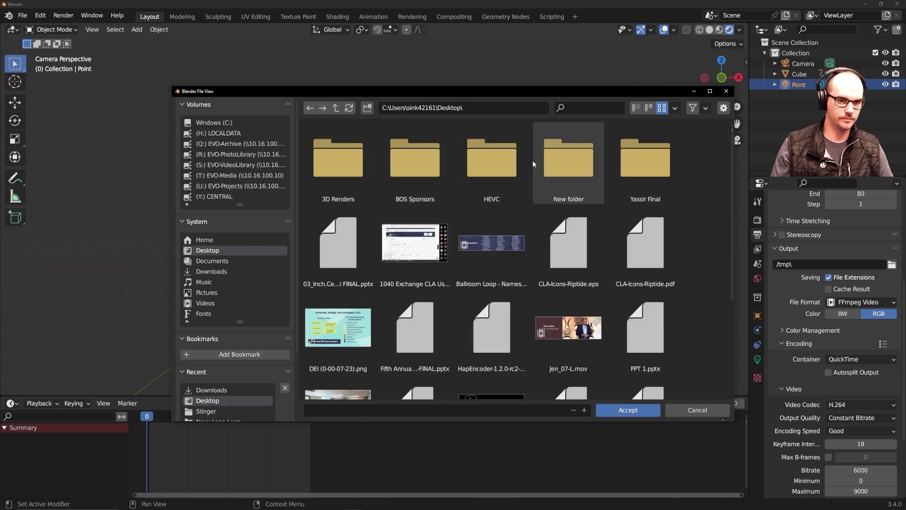
double_click(337, 163)
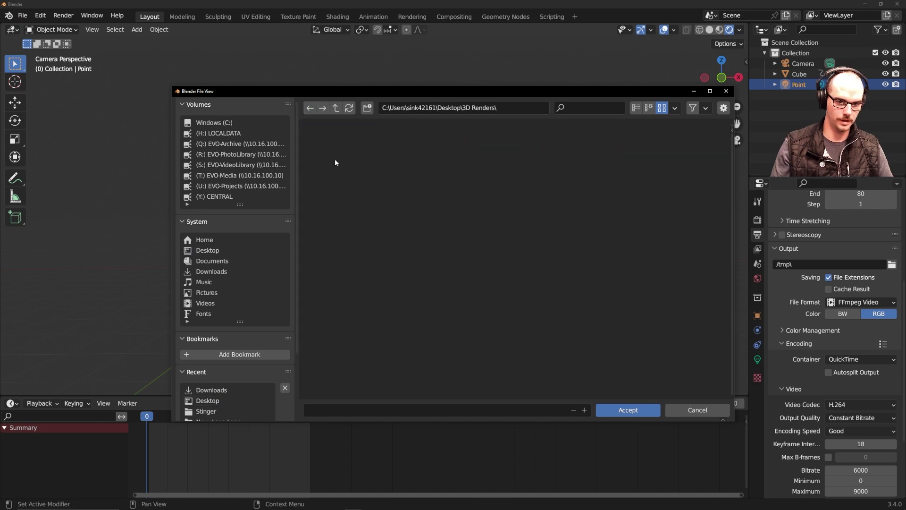
click(627, 409)
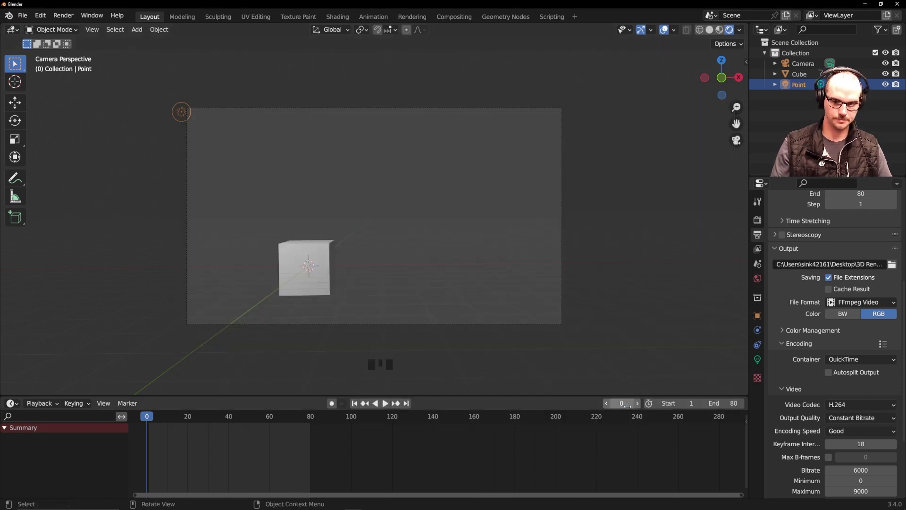
Step: Name the output file FirstBoxRender in the 3D Renders folder and render the animation
click(779, 265)
click(784, 264)
drag(784, 265, 898, 263)
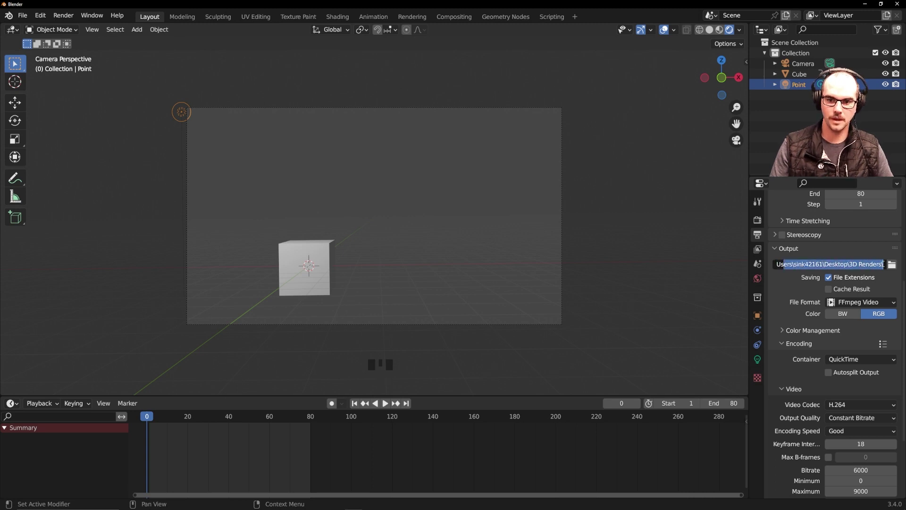
click(883, 265)
click(892, 265)
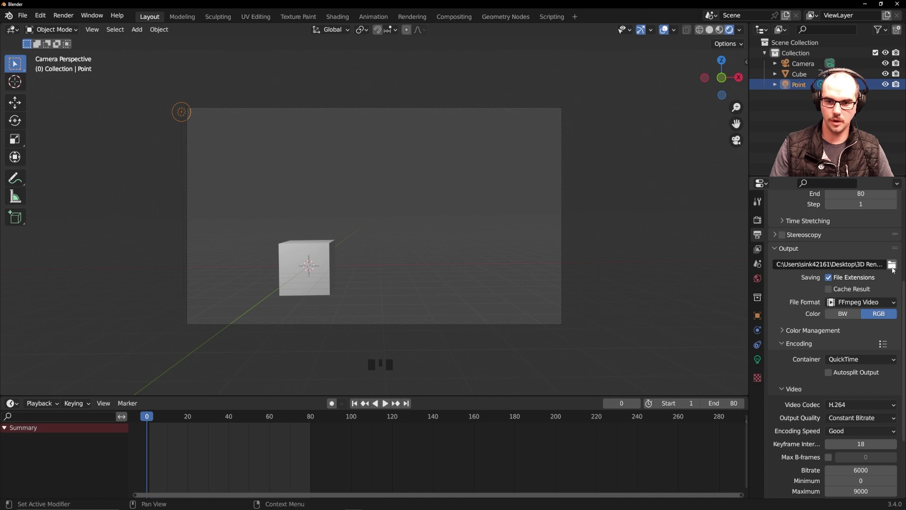
click(443, 408)
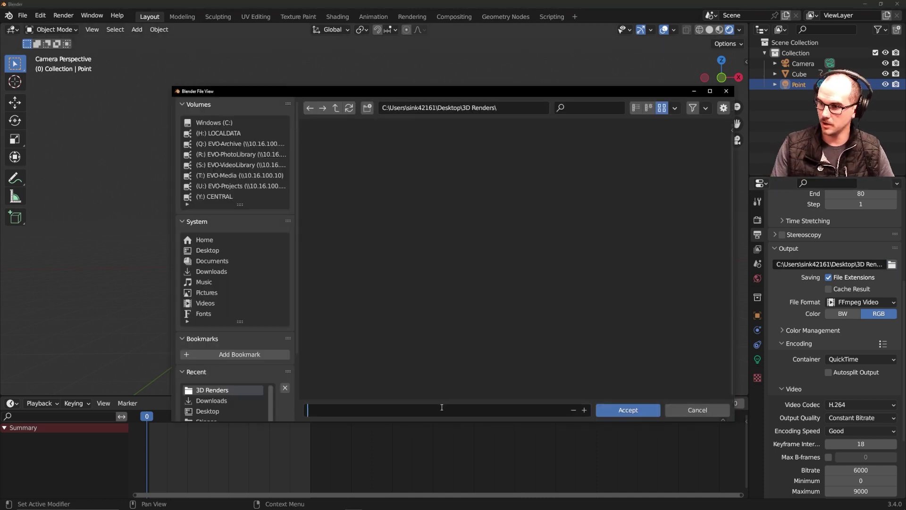
text(First)
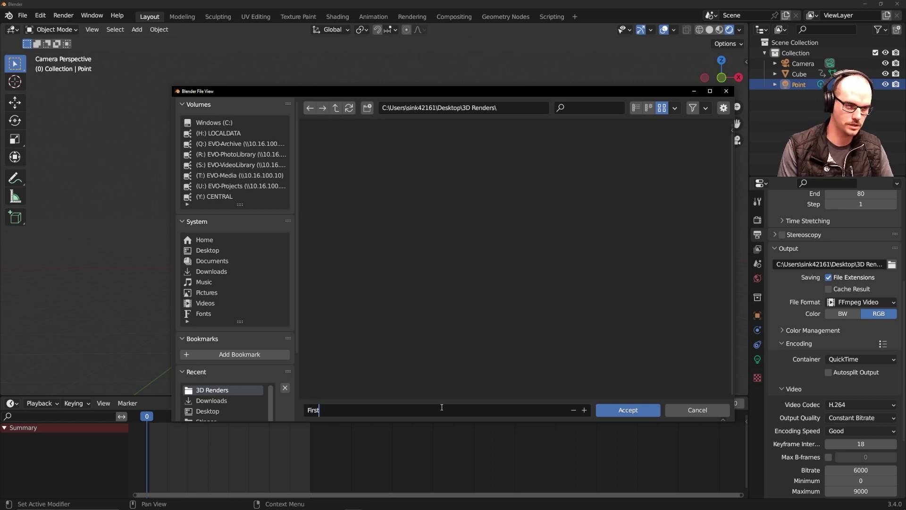
text(BoxRender)
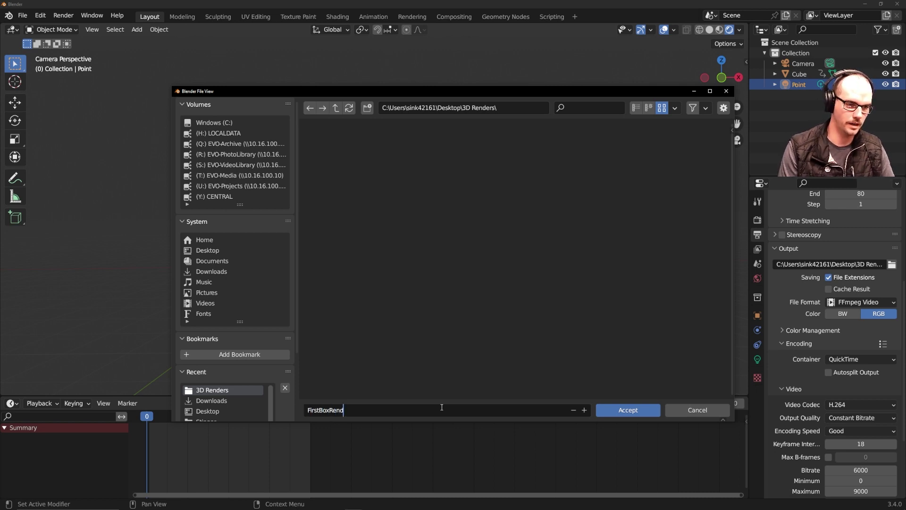
click(628, 409)
click(629, 409)
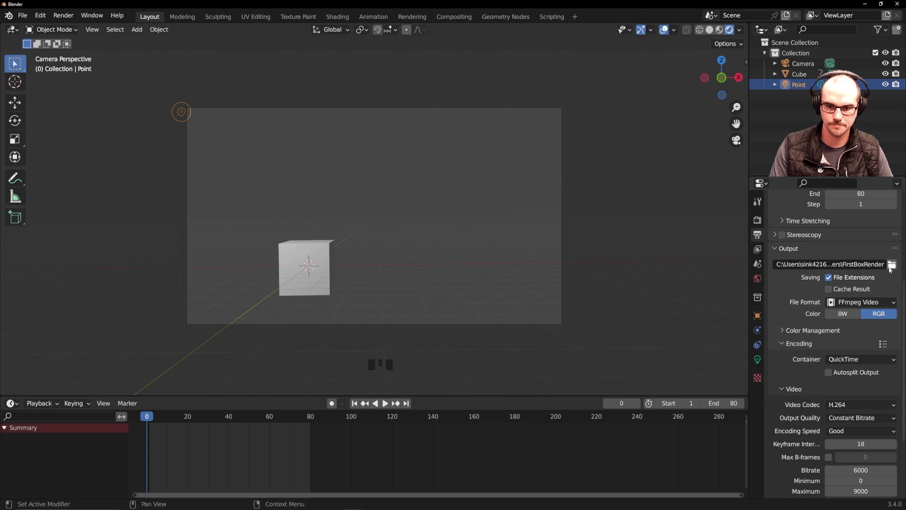
click(63, 15)
click(73, 35)
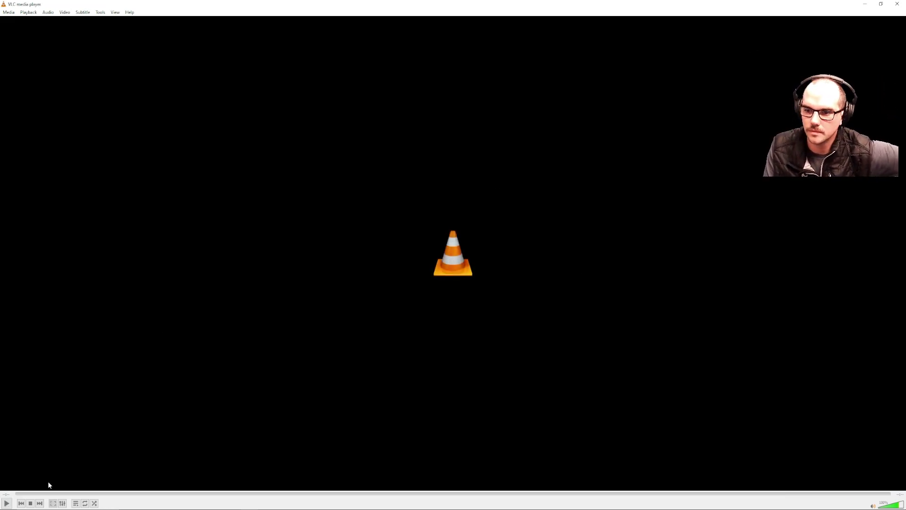
Step: Switch to VLC media player, play FirstBoxRender0001-0080.mov on repeat and close the player
click(6, 503)
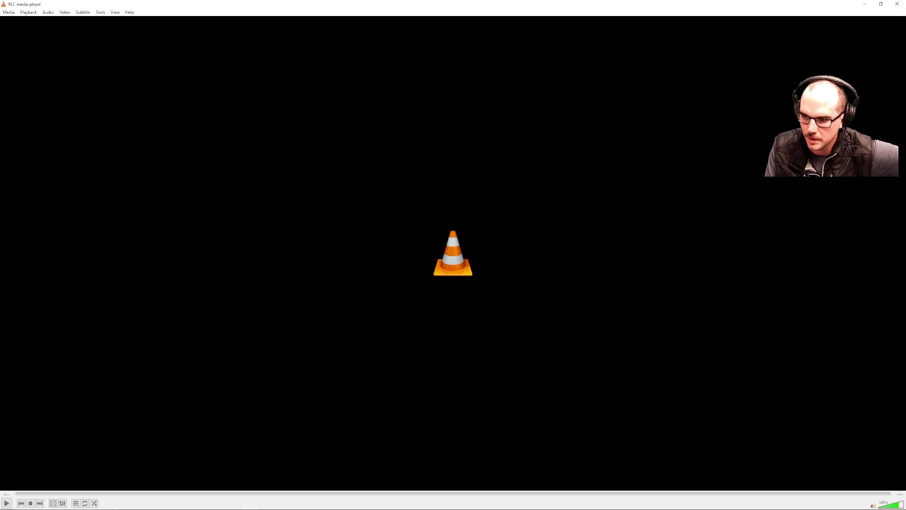
click(85, 503)
click(6, 503)
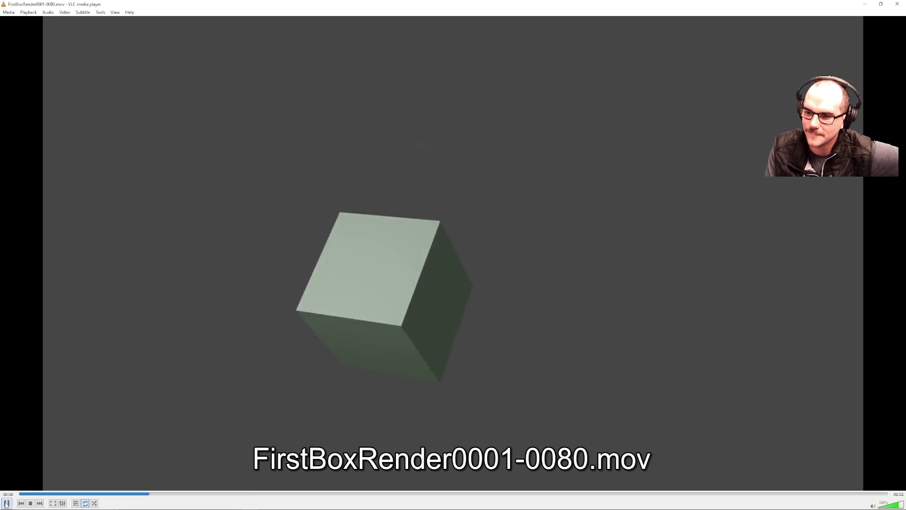
click(9, 502)
click(900, 5)
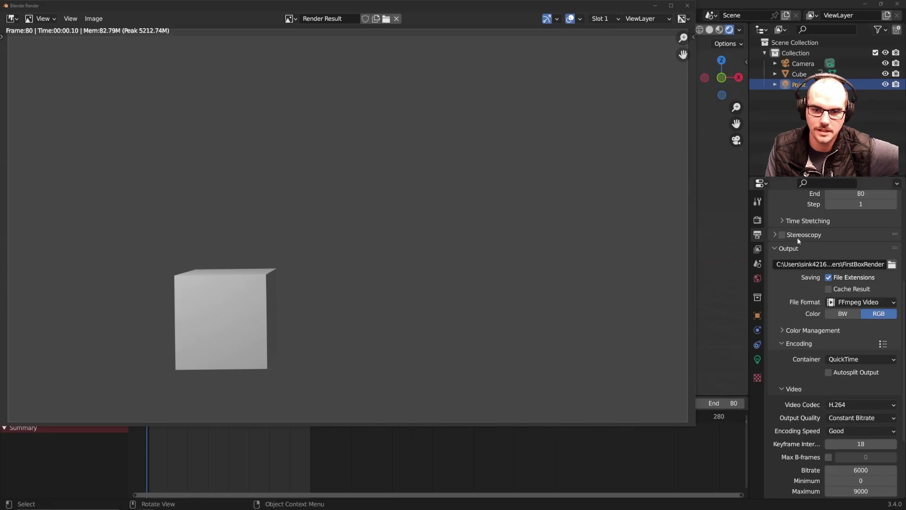
Step: Close the render window and set the encoding container to MPEG-4
click(862, 359)
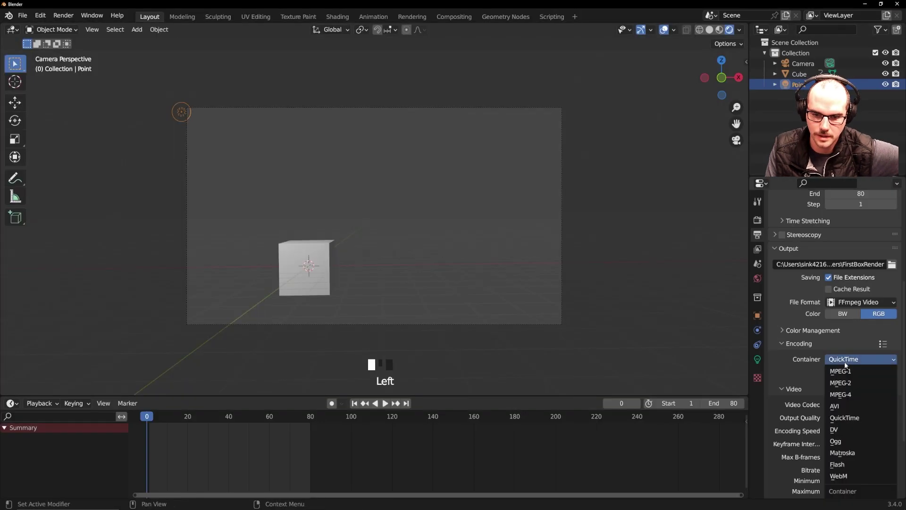
click(844, 387)
click(781, 372)
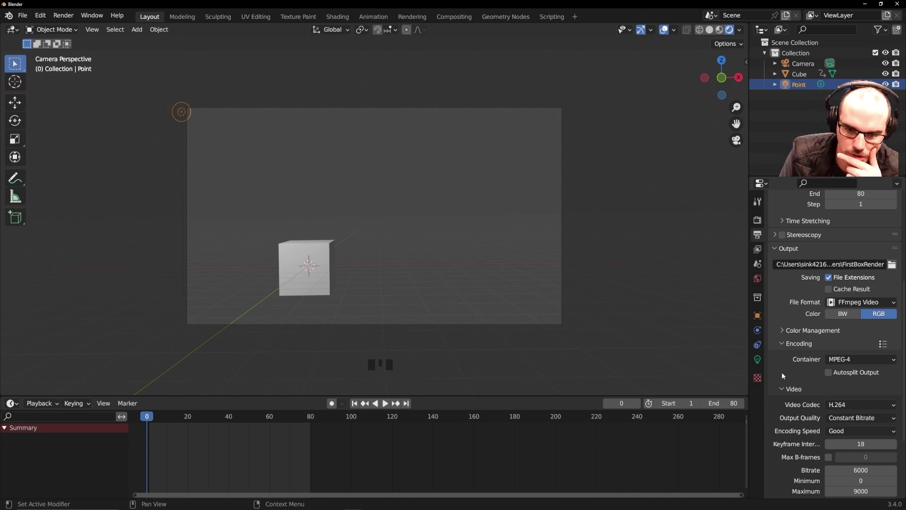
Step: Create a folder named Image Sequence 1 inside 3D Renders and accept it as the output location for FirstBoxRender
scroll(786, 362, up, 5)
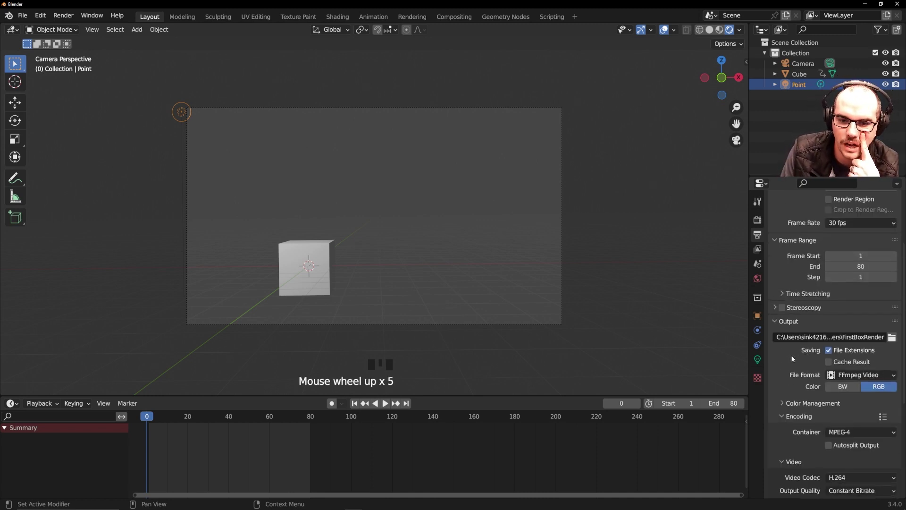
scroll(791, 356, up, 5)
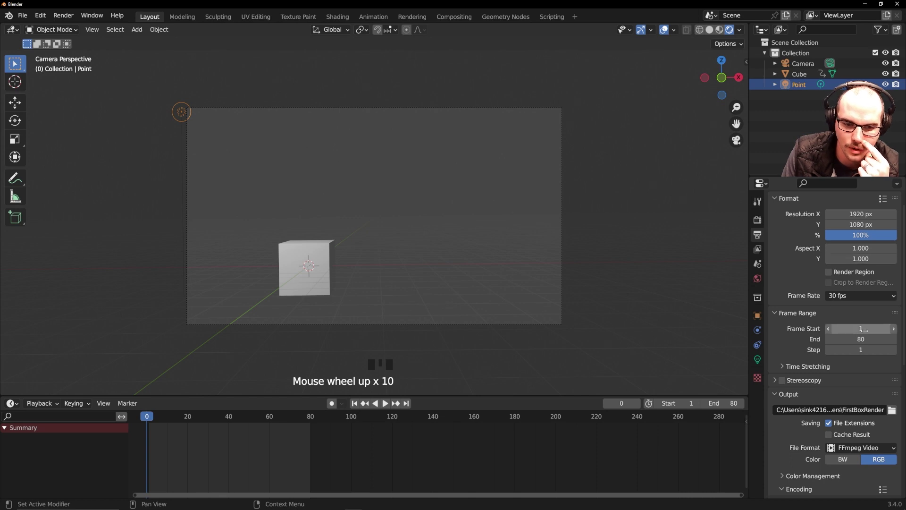
click(892, 410)
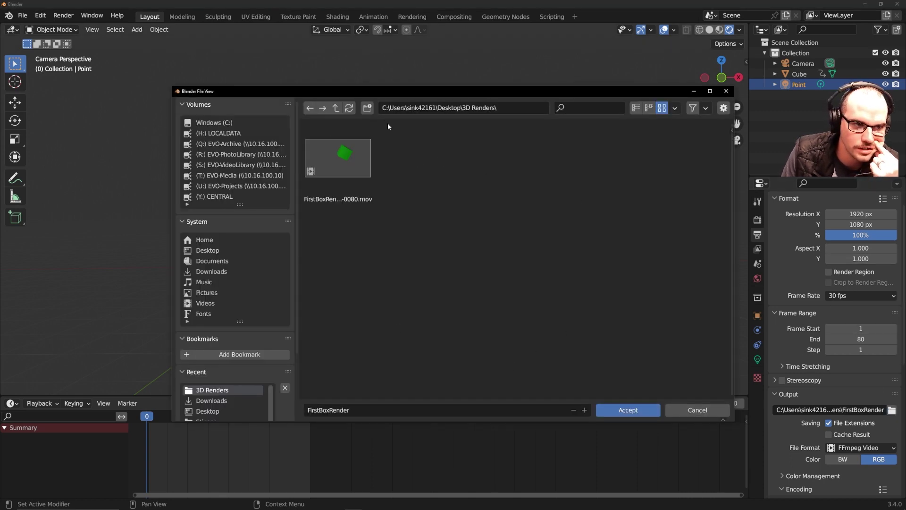
click(367, 112)
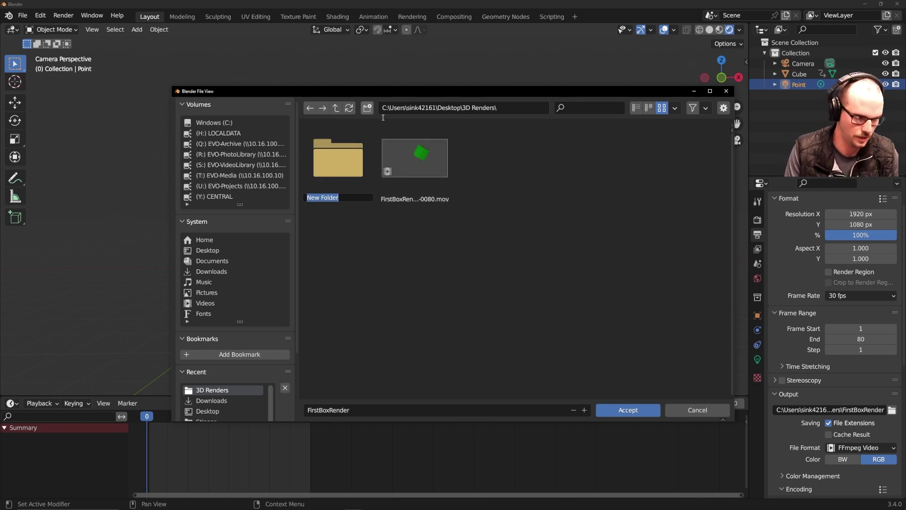
text(Image)
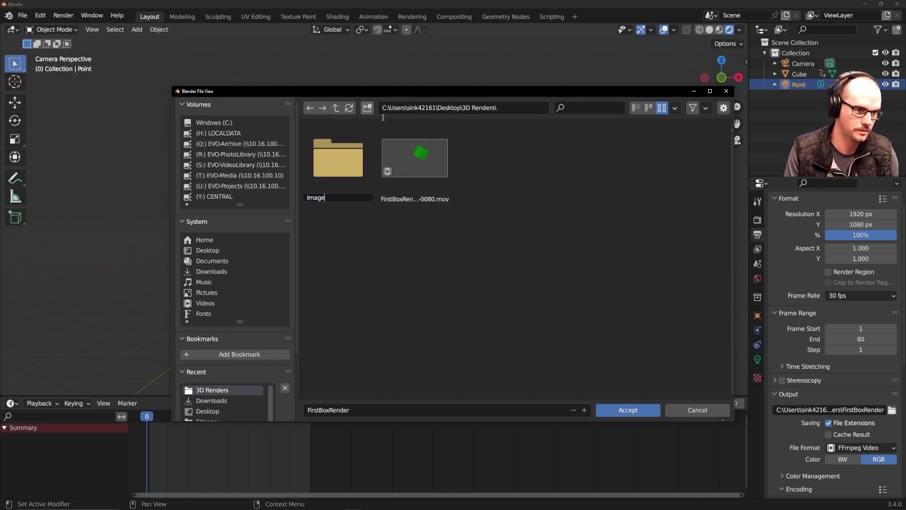
text( Sequence)
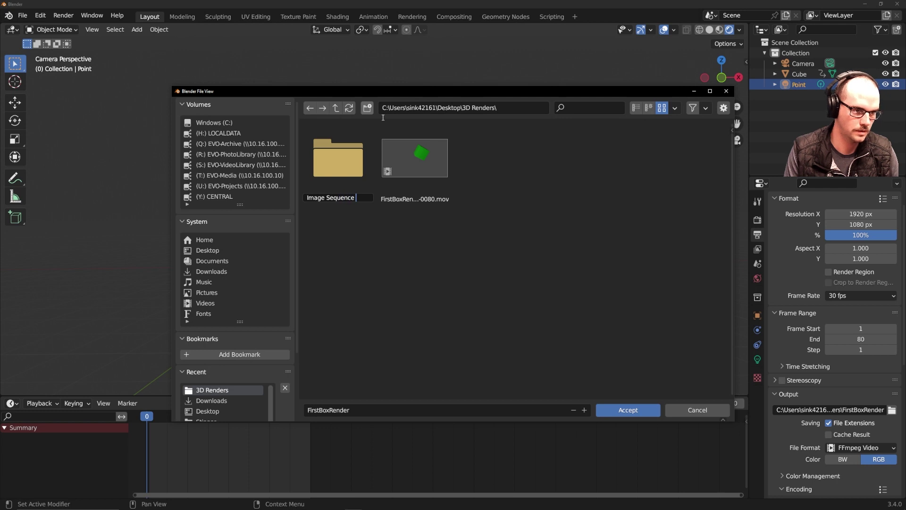
text( 1)
key(Return)
double_click(352, 154)
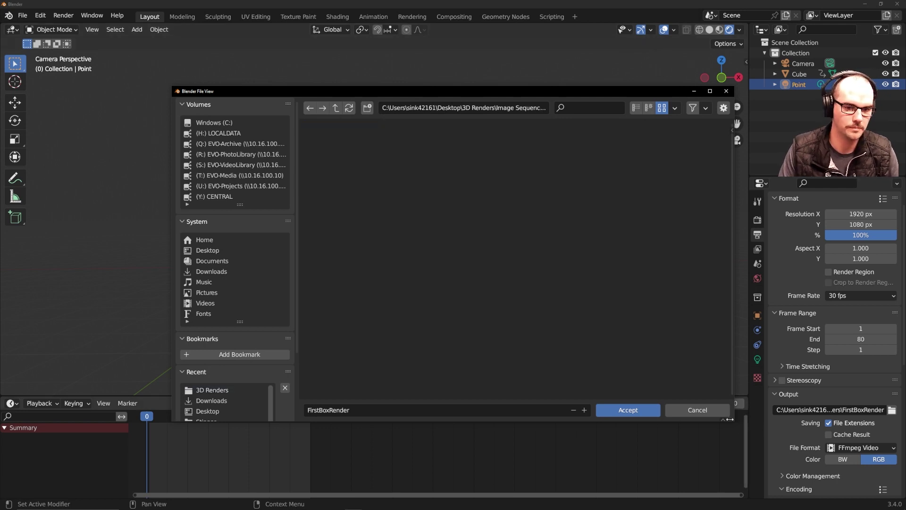
click(640, 413)
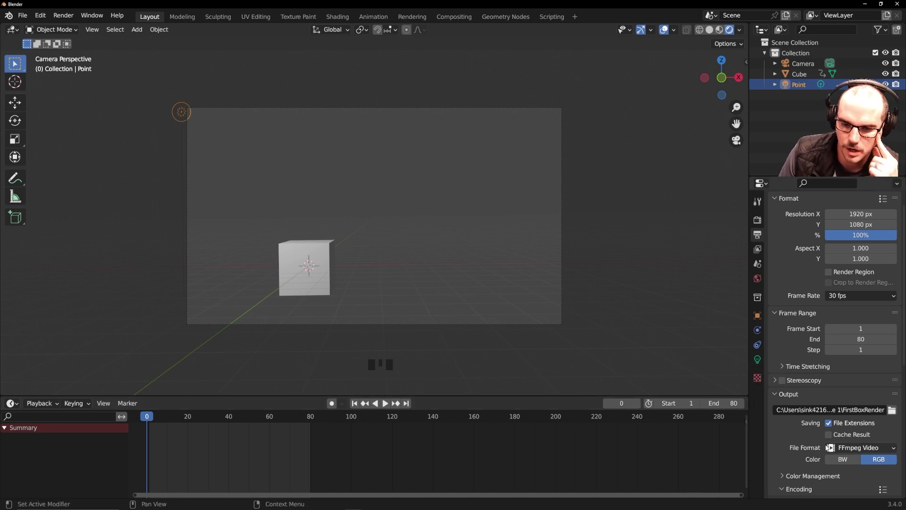
Step: Set the output file format to PNG and render the animation
scroll(846, 408, down, 2)
click(849, 419)
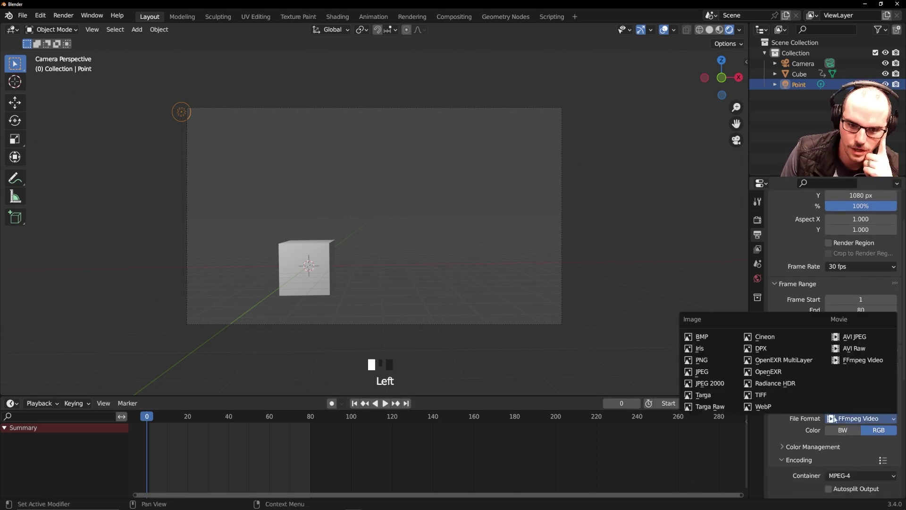
click(715, 362)
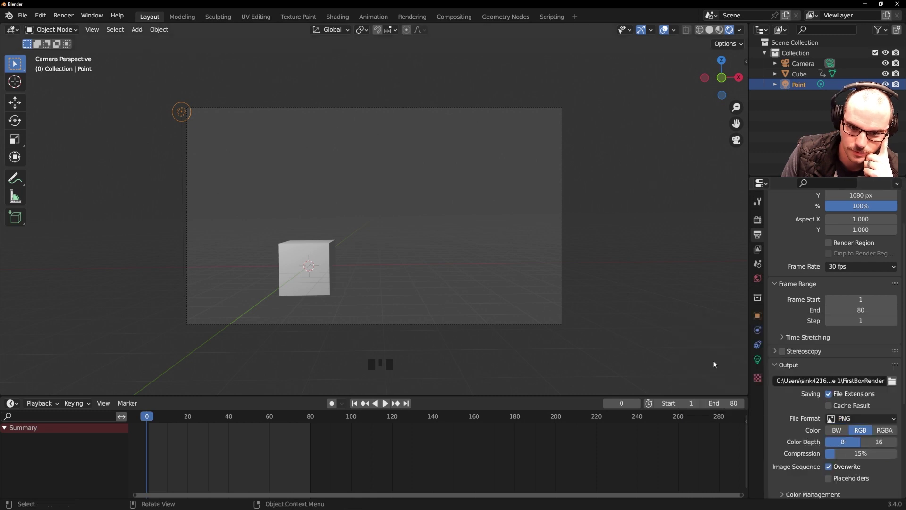
scroll(780, 436, down, 3)
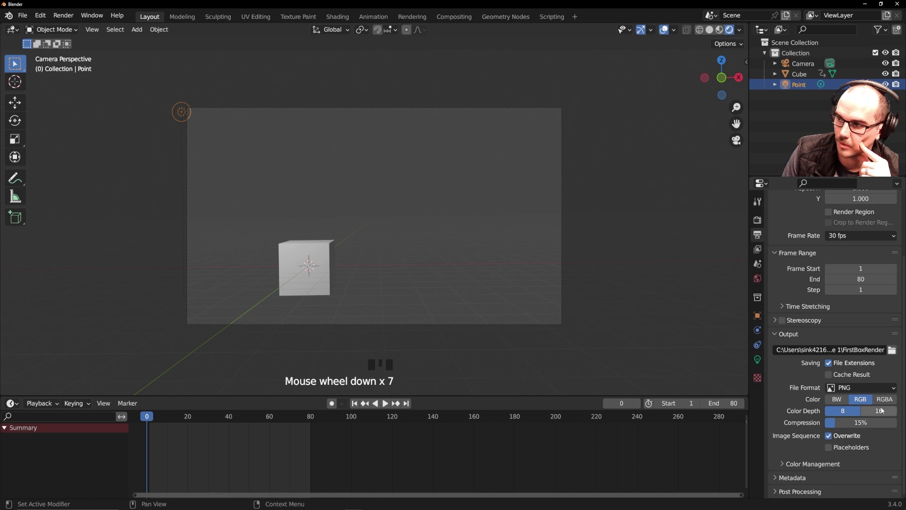
scroll(798, 414, down, 6)
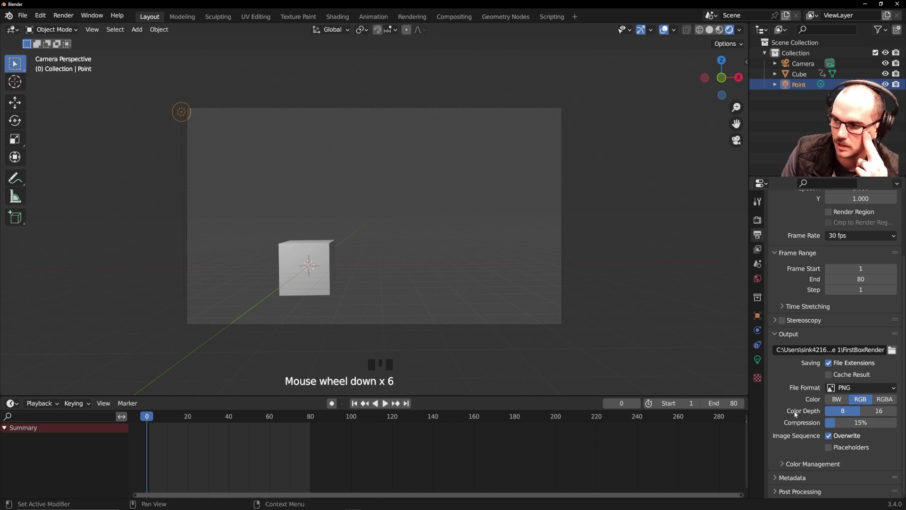
click(783, 464)
click(785, 464)
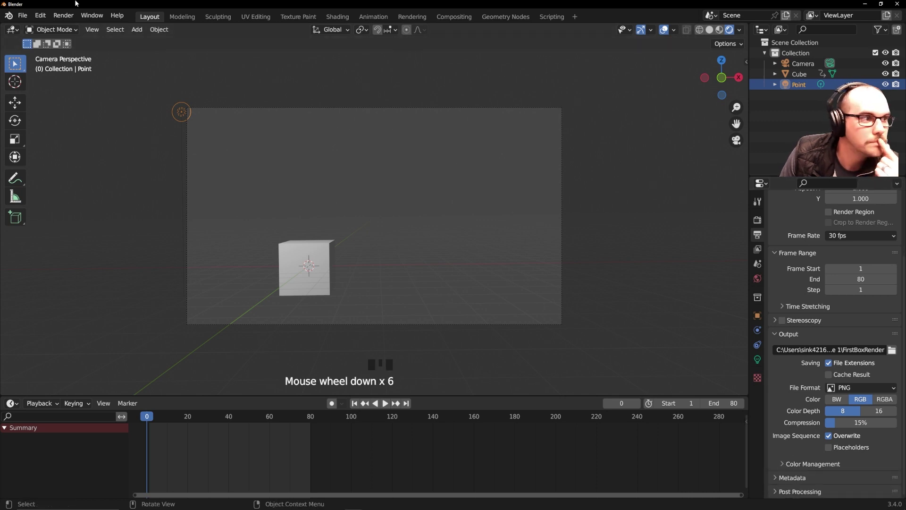
click(63, 15)
click(75, 37)
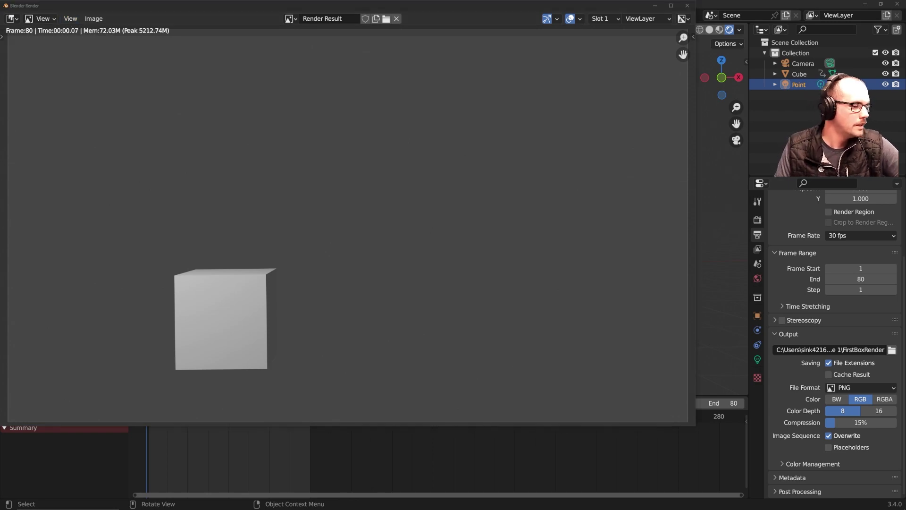
Step: Switch to File Explorer, open the Image Sequence 1 folder in a maximized window and show its files as extra large icons
key(alt+Tab)
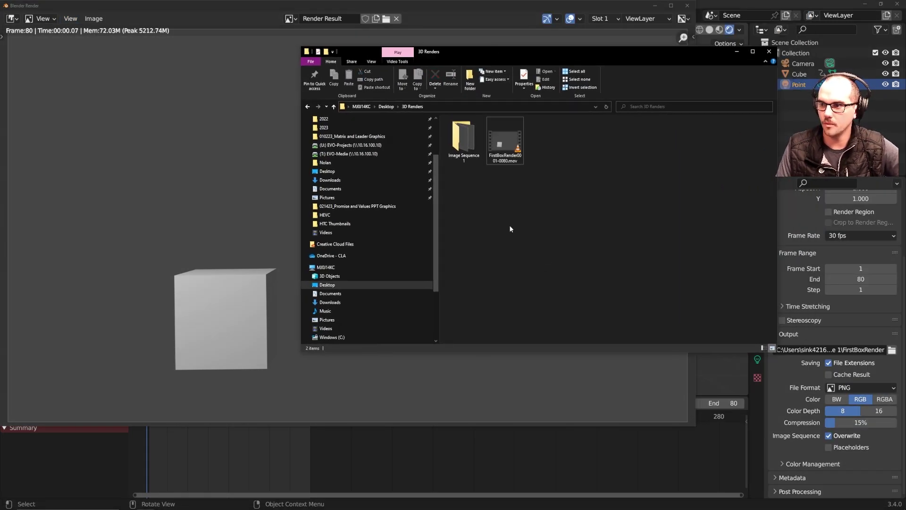
double_click(463, 142)
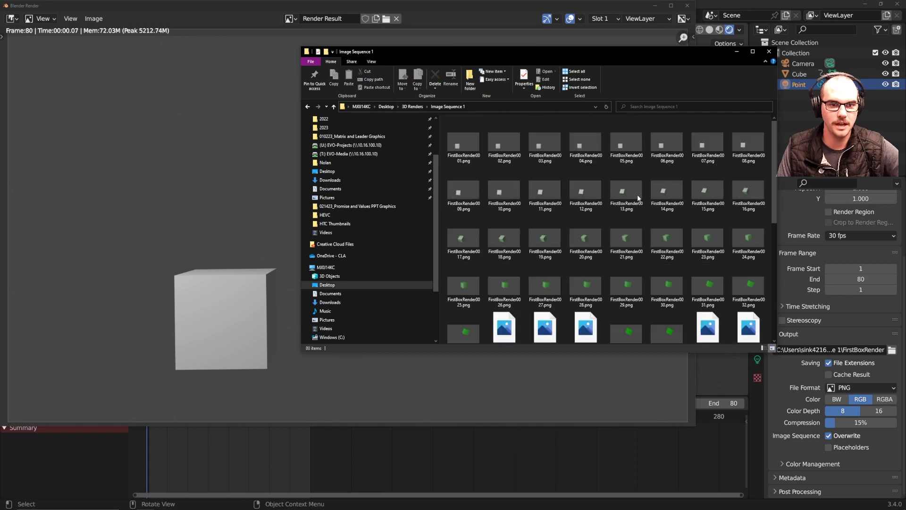
click(753, 51)
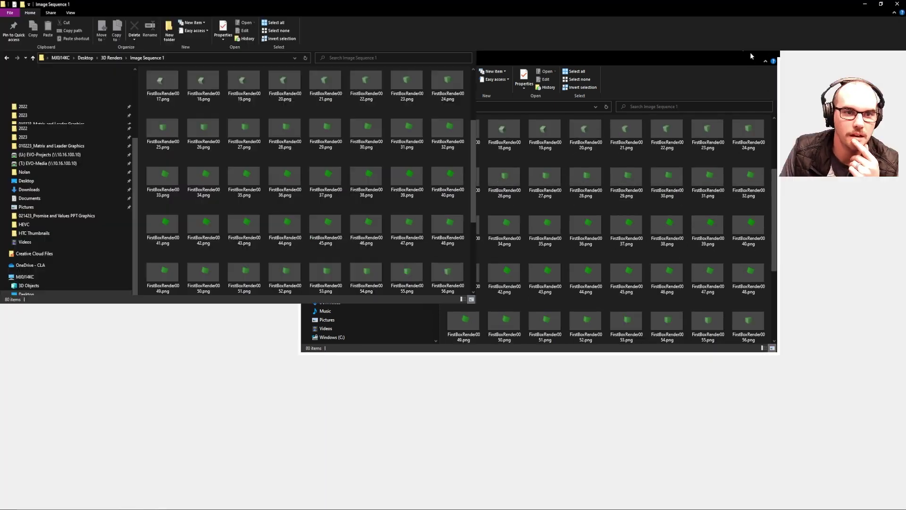
click(71, 13)
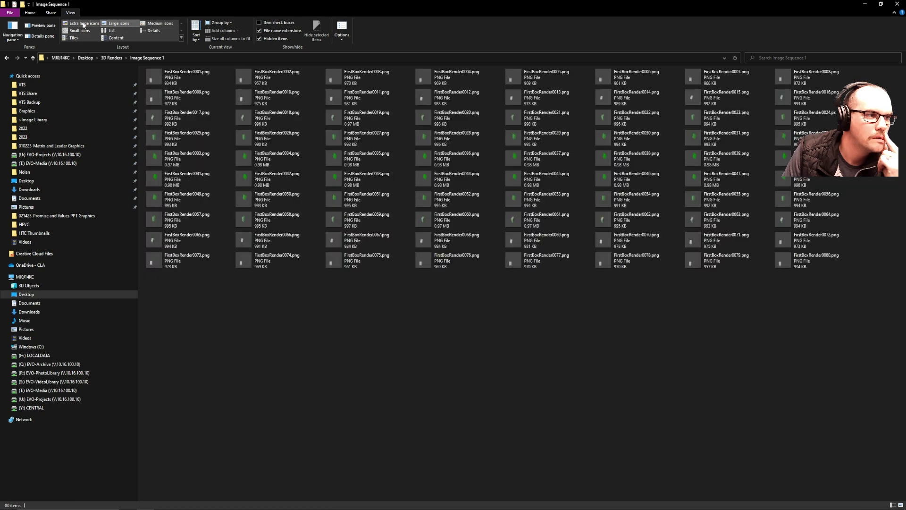
click(82, 23)
Step: Look through the rendered PNG frames in the Image Sequence 1 folder from first to last
scroll(799, 309, down, 5)
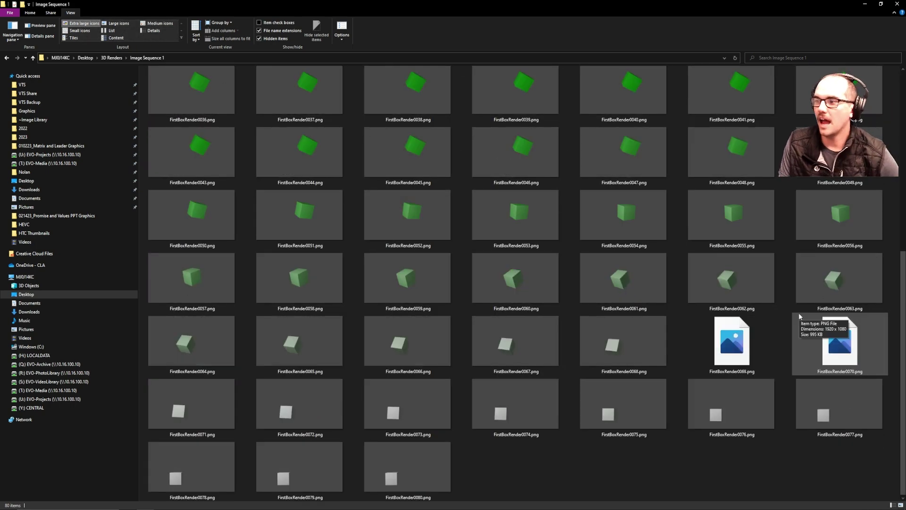
scroll(536, 233, up, 5)
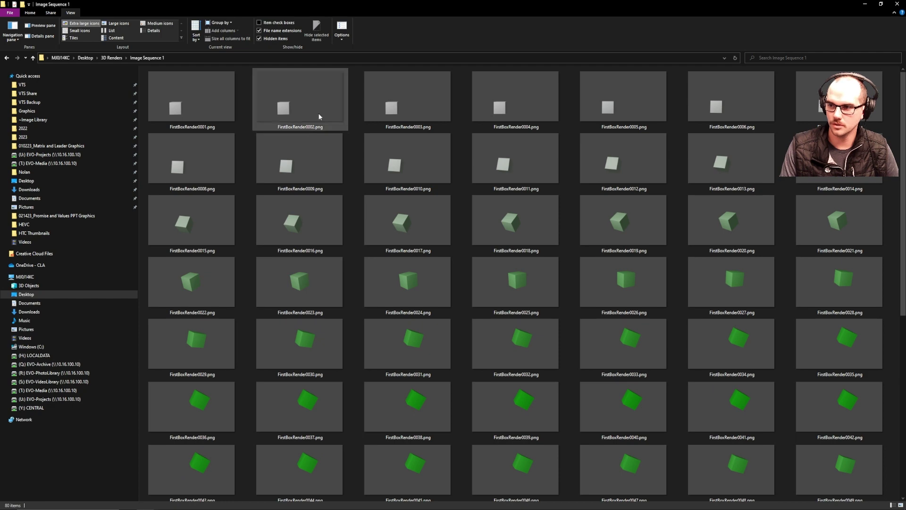
scroll(577, 208, down, 5)
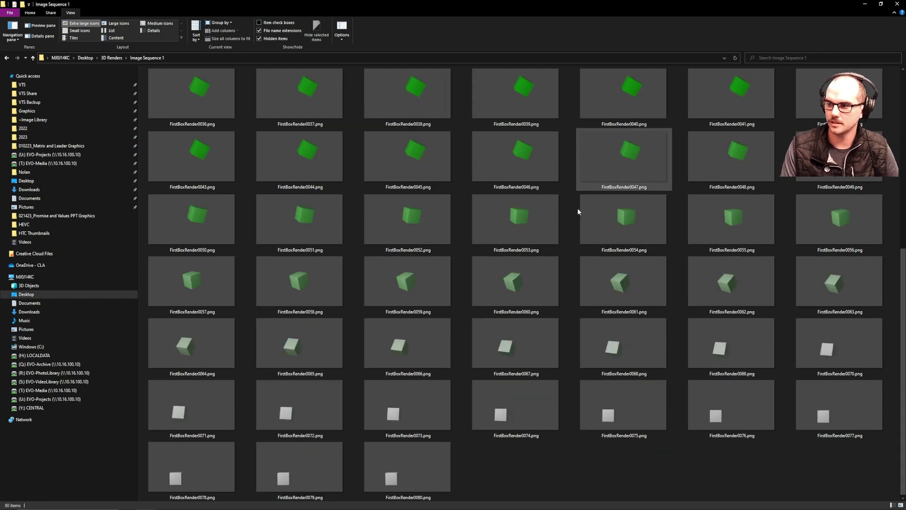
scroll(538, 439, up, 5)
scroll(463, 259, down, 5)
scroll(540, 333, up, 5)
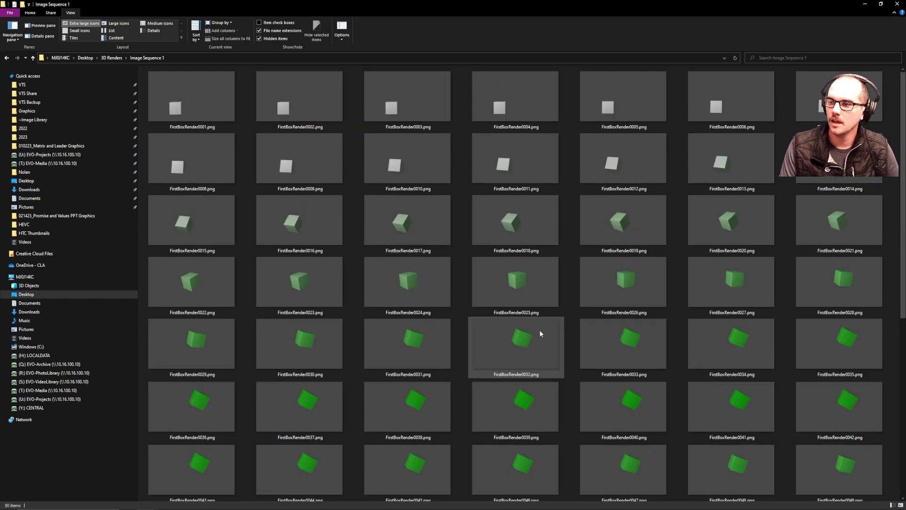
scroll(651, 338, down, 5)
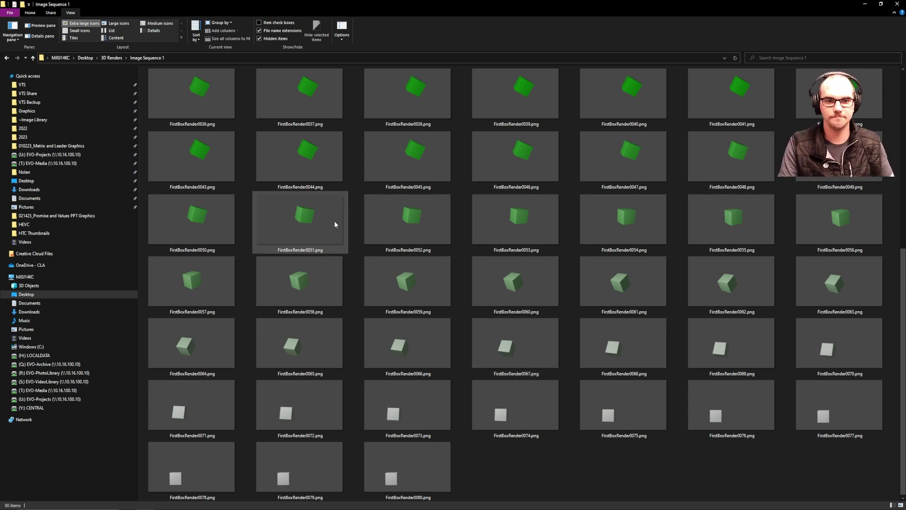
scroll(576, 359, up, 5)
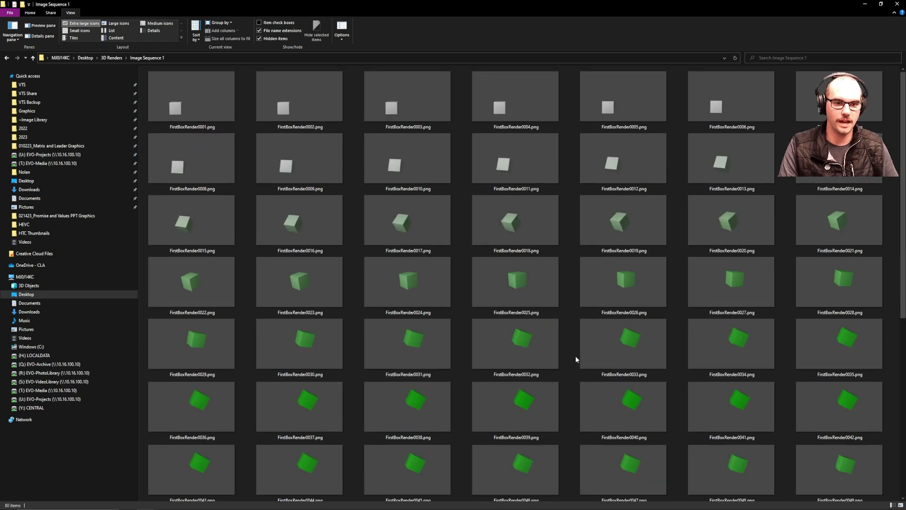
scroll(511, 285, down, 5)
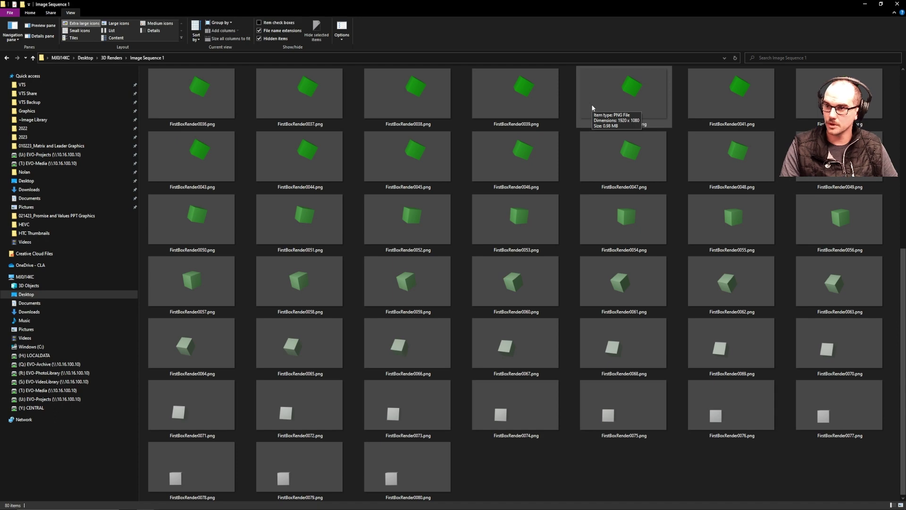
scroll(645, 268, up, 5)
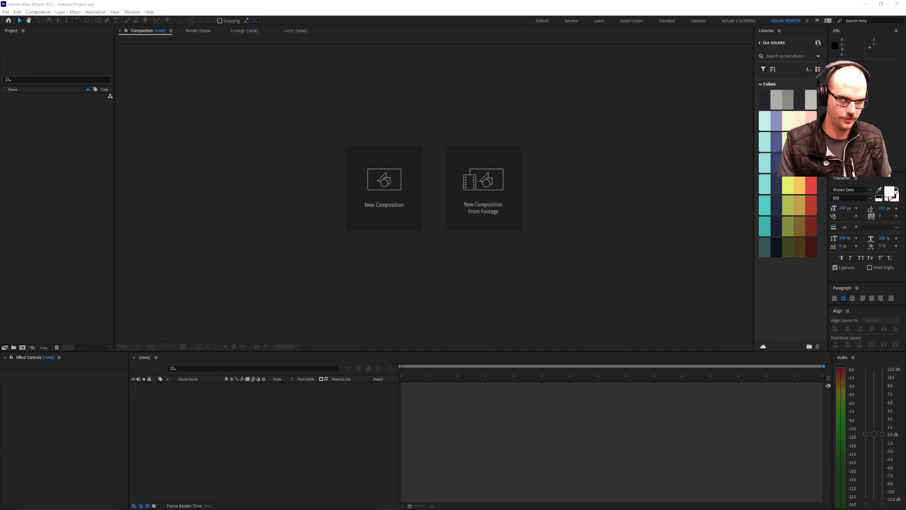
Step: Switch to After Effects, start a file import and browse to Desktop, 3D Renders, Image Sequence 1
click(39, 175)
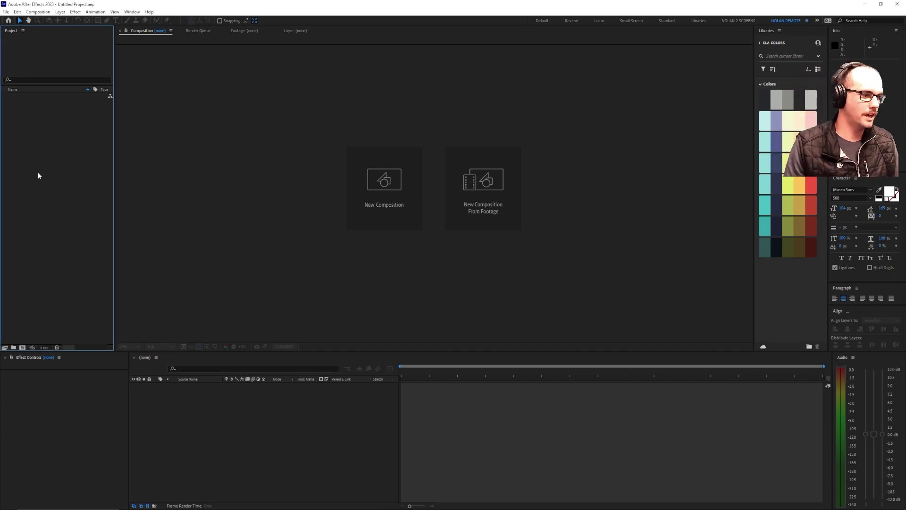
double_click(55, 134)
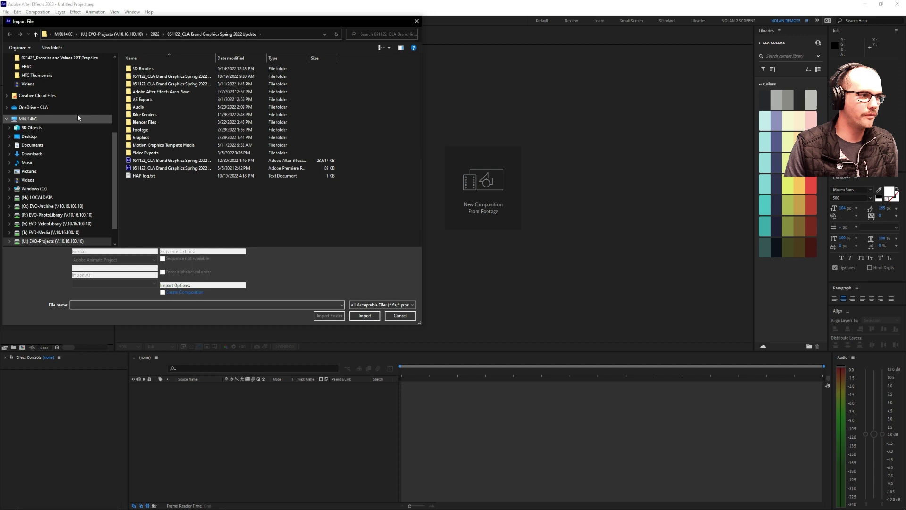
click(50, 136)
double_click(144, 81)
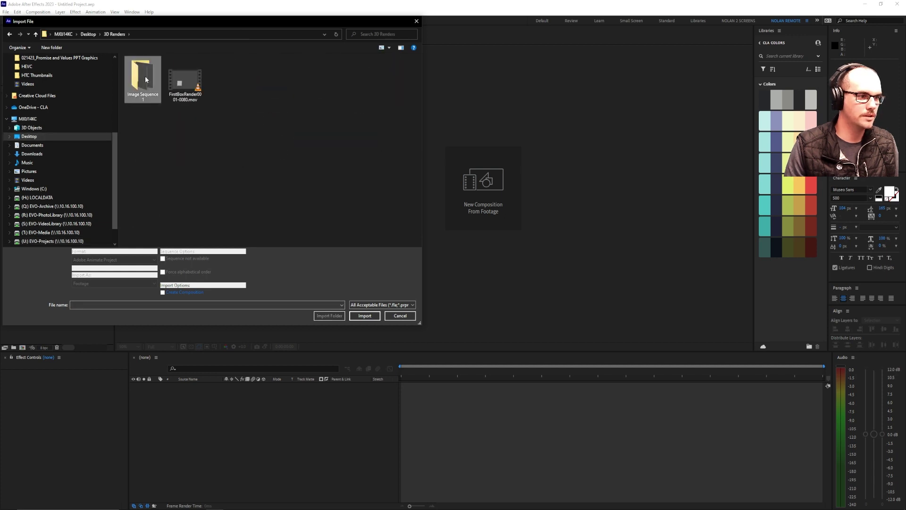
double_click(145, 82)
Step: Select frames FirstBoxRender0001.png to FirstBoxRender0080.png and import them as footage with the PNG Sequence option on
click(146, 93)
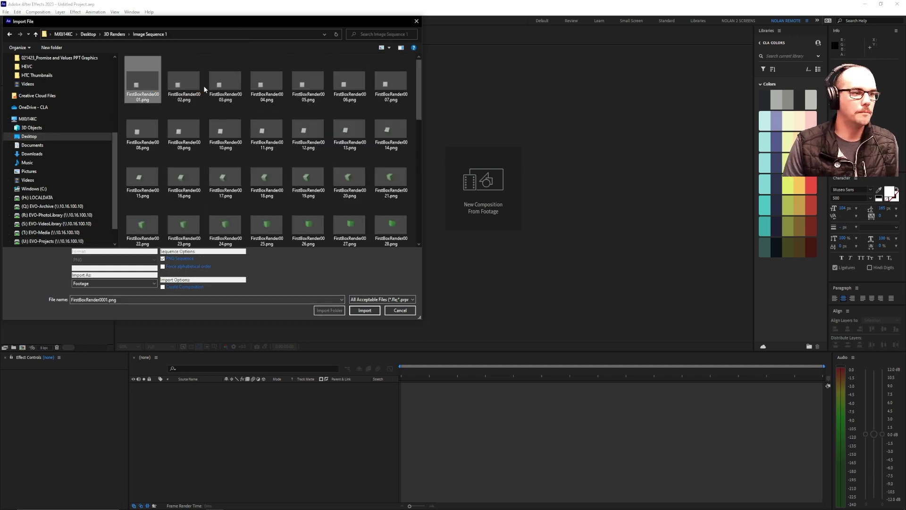
scroll(289, 106, down, 8)
shift+click(239, 234)
scroll(264, 234, up, 8)
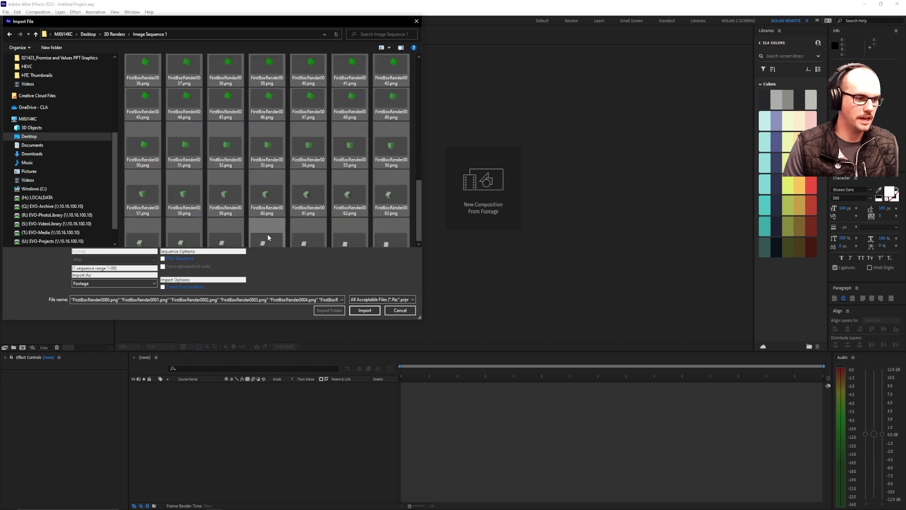
click(163, 259)
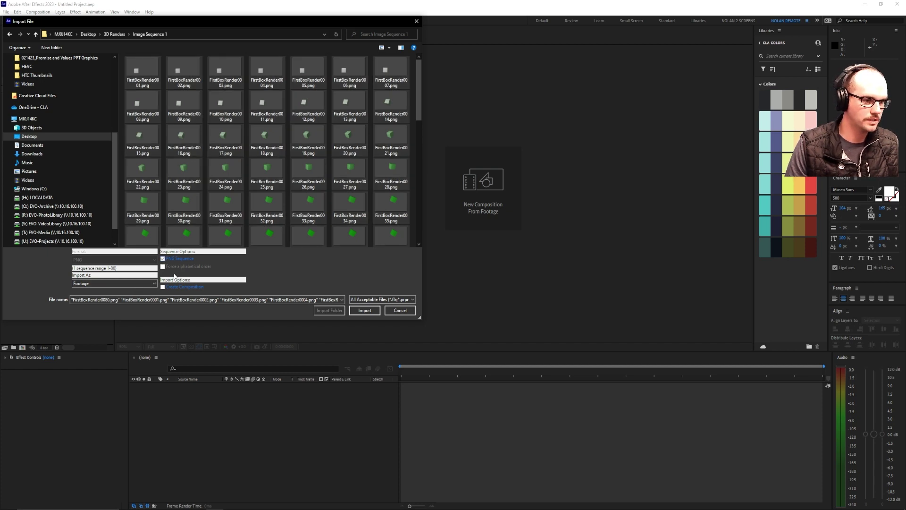
click(365, 311)
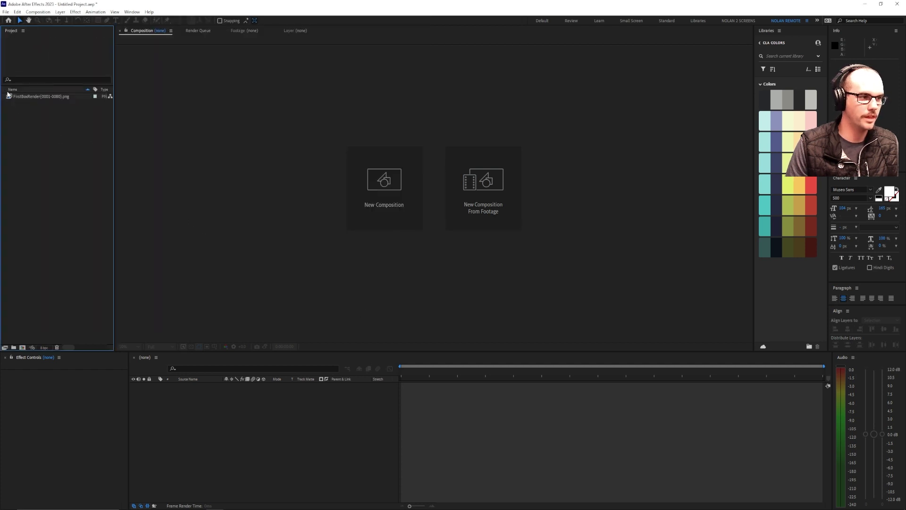
Step: Create a composition from the imported FirstBoxRender[0001-0080].png sequence and preview it, dismissing the warning dialog
drag(9, 97, 544, 423)
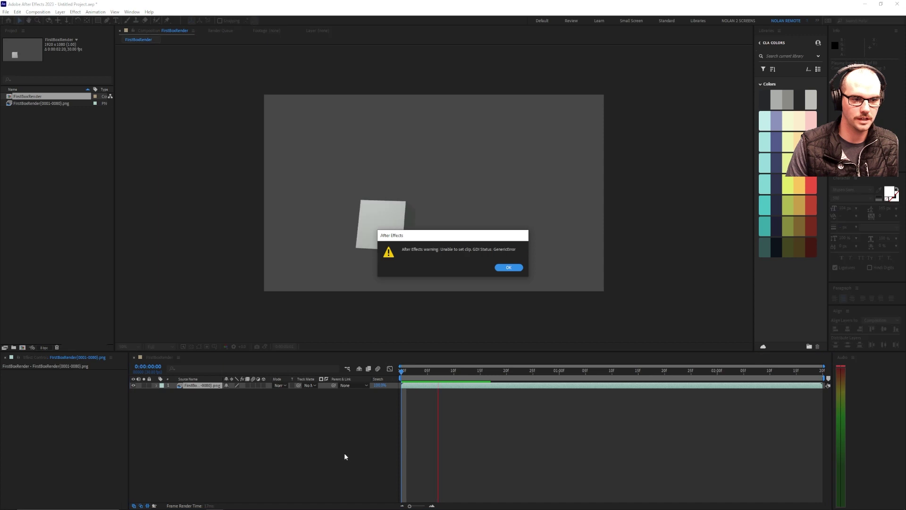
click(509, 267)
click(506, 267)
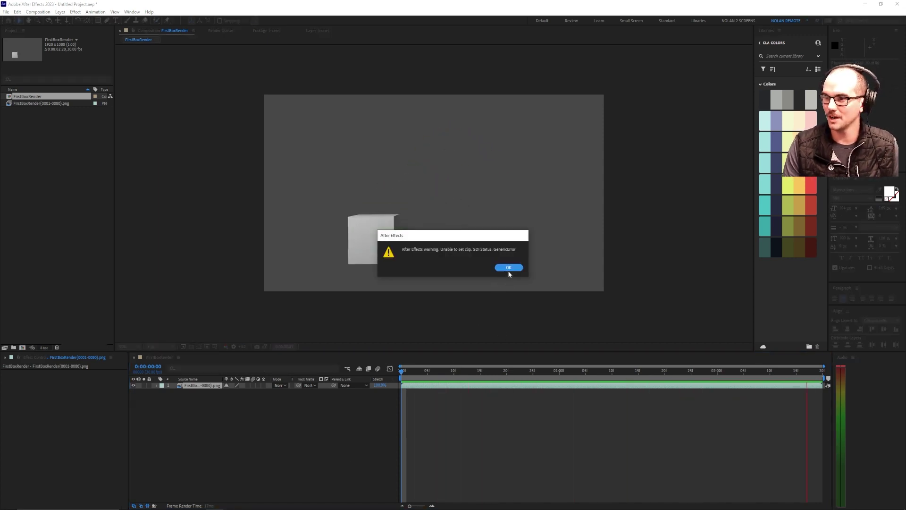
Step: Dismiss the After Effects warning, switch to Blender and close the finished render window
click(507, 268)
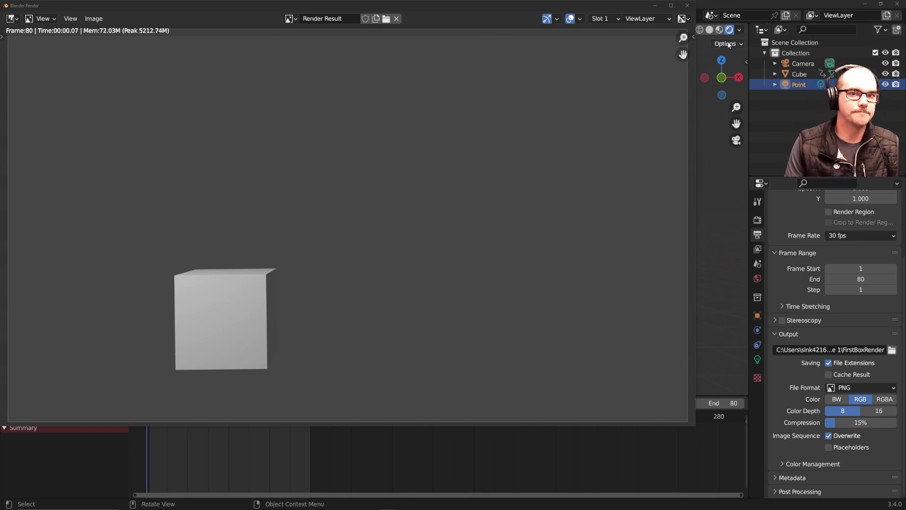
click(687, 5)
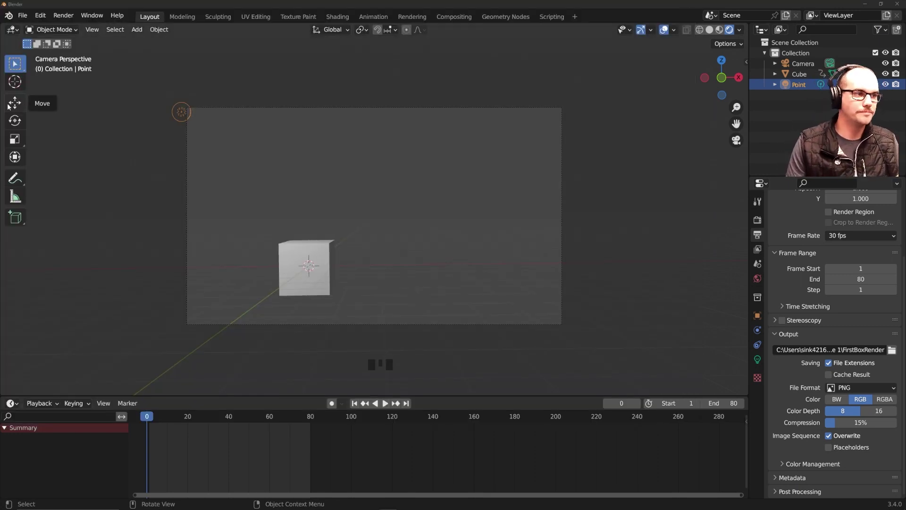
click(66, 30)
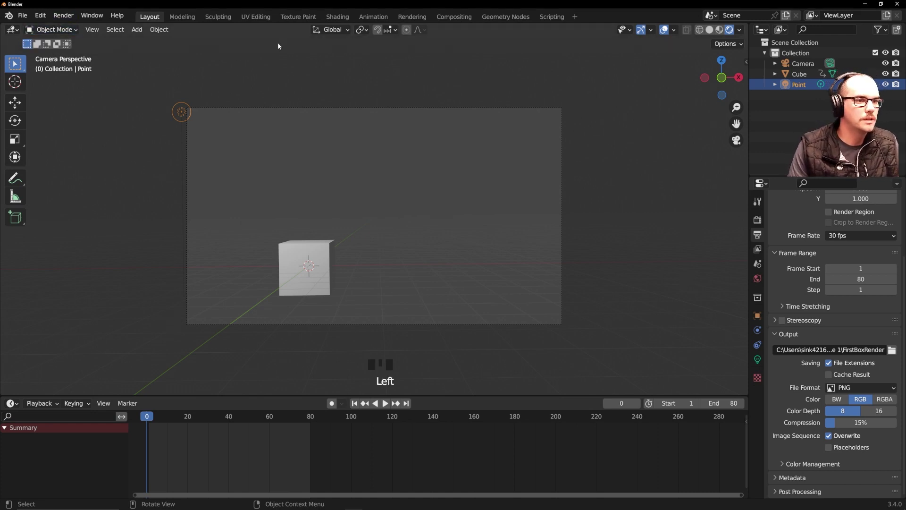
click(425, 17)
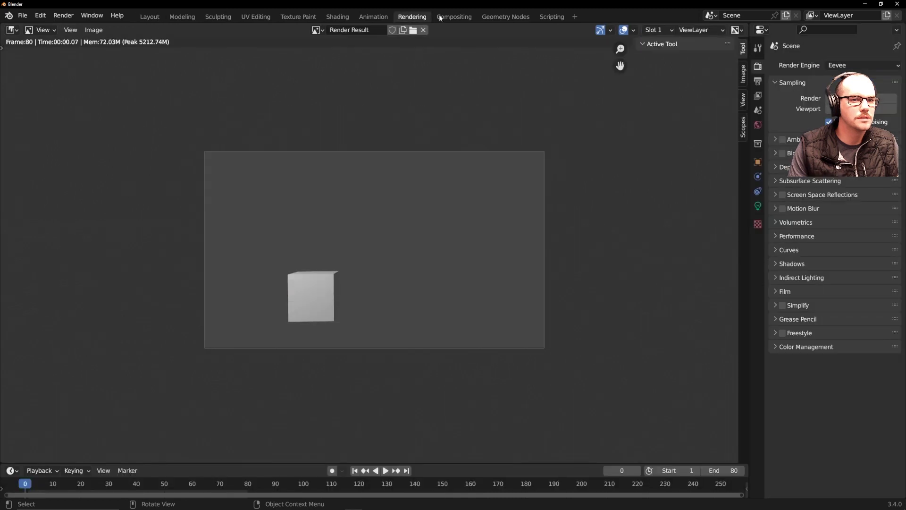
click(56, 15)
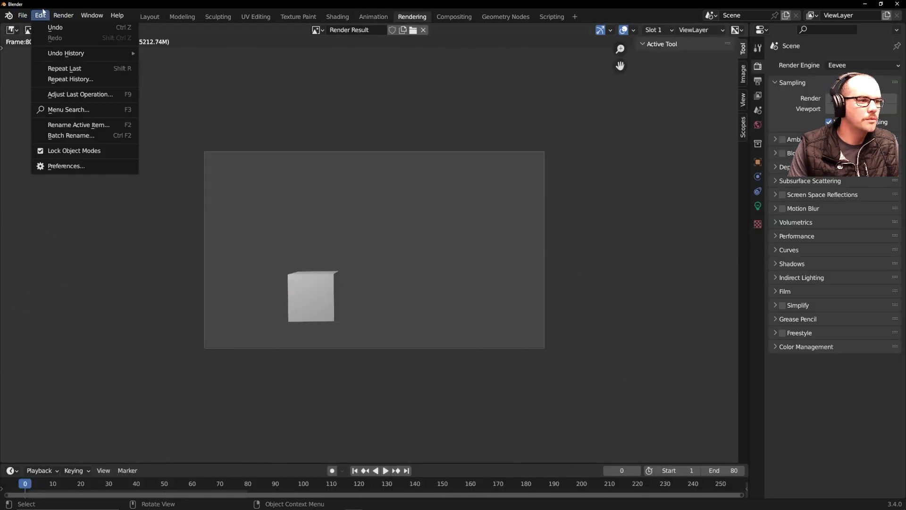
click(22, 15)
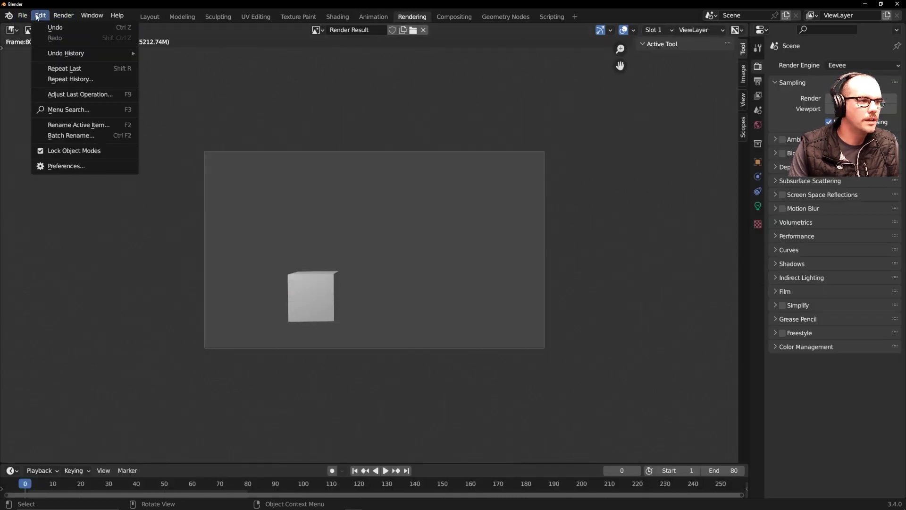
click(41, 17)
click(41, 17)
click(41, 17)
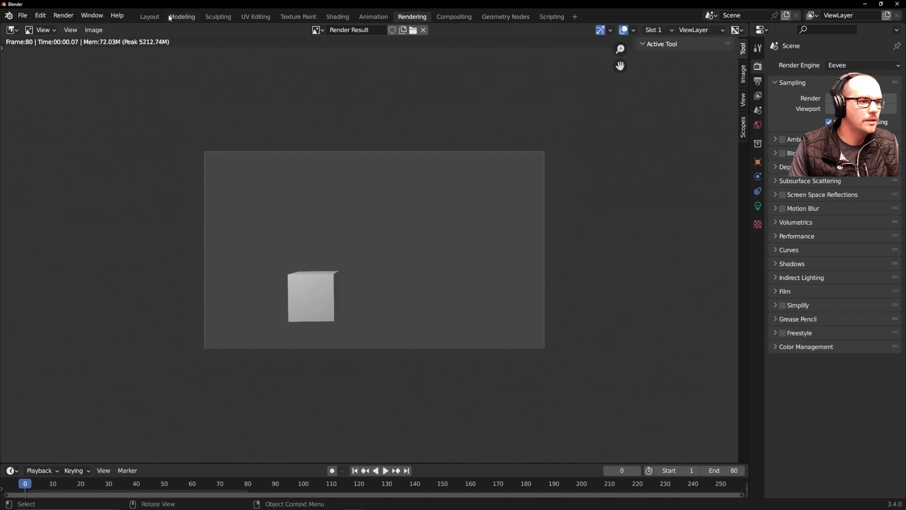
click(152, 17)
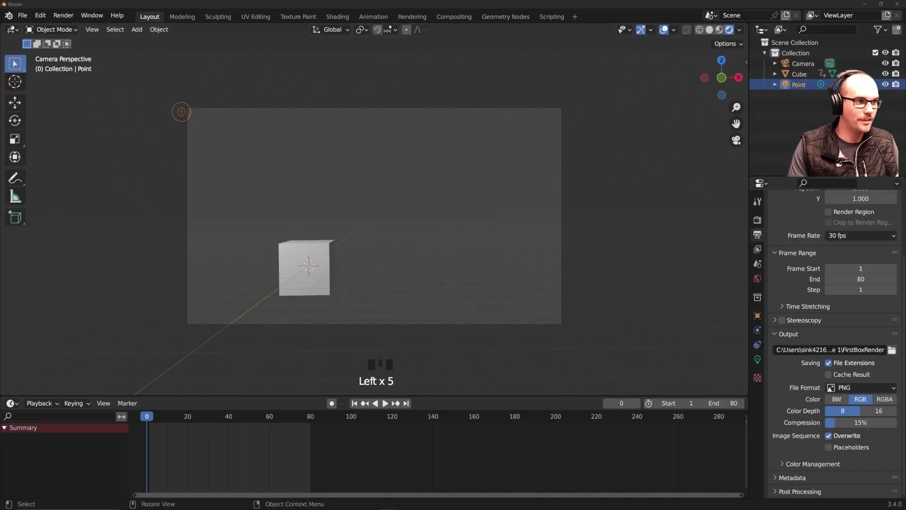
Step: Change the 3D viewport area to the Video Sequencer editor
click(13, 30)
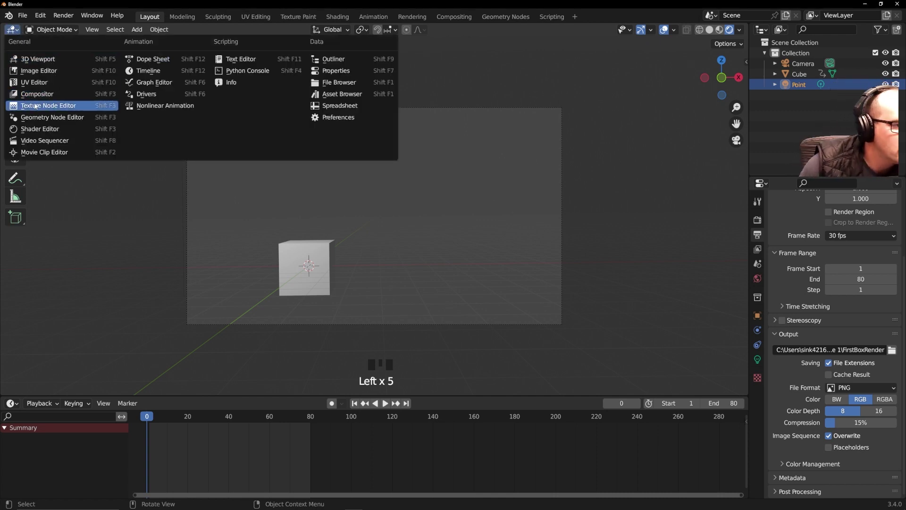
click(71, 142)
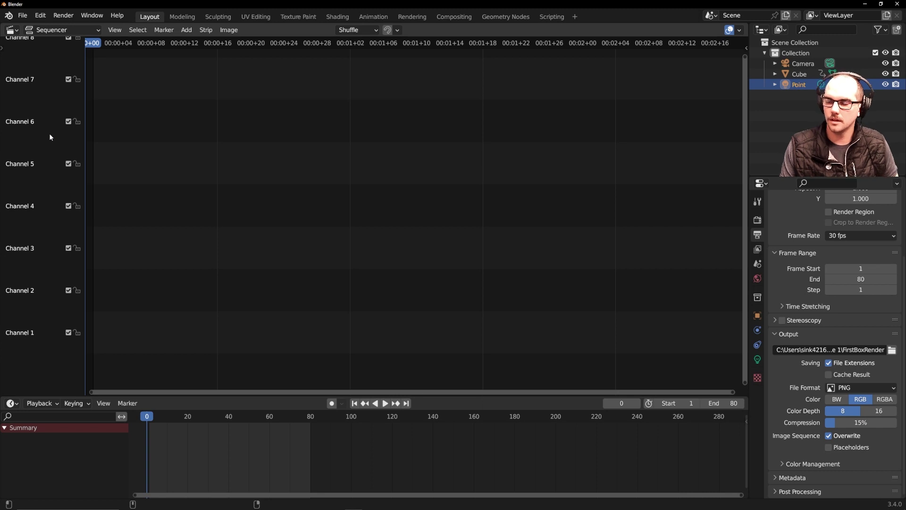
Step: Try adding FirstBoxRender0001.png from Desktop, 3D Renders, Image Sequence 1 as an image strip, and delete the strip
click(186, 31)
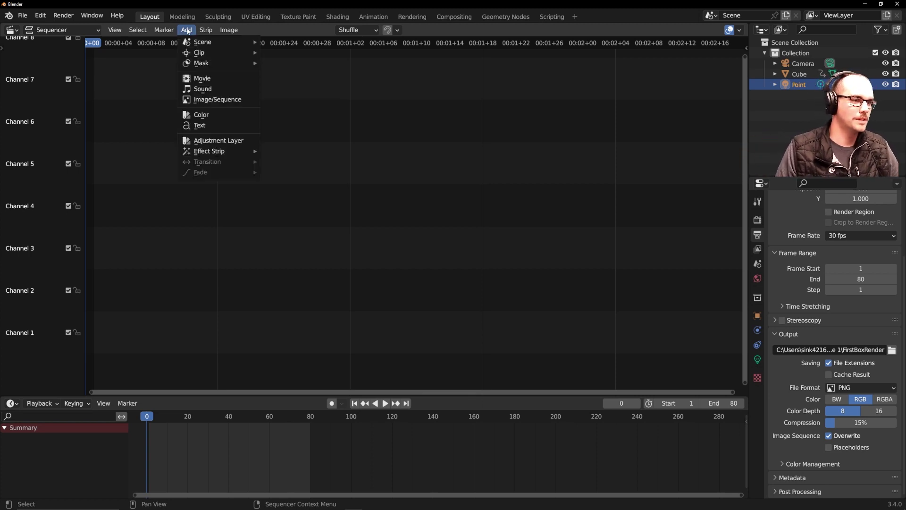
click(228, 100)
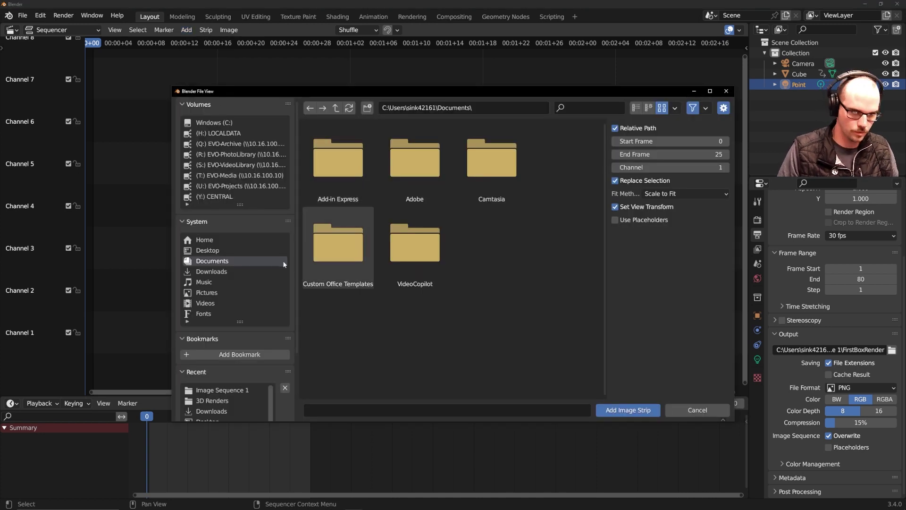
scroll(237, 412, down, 2)
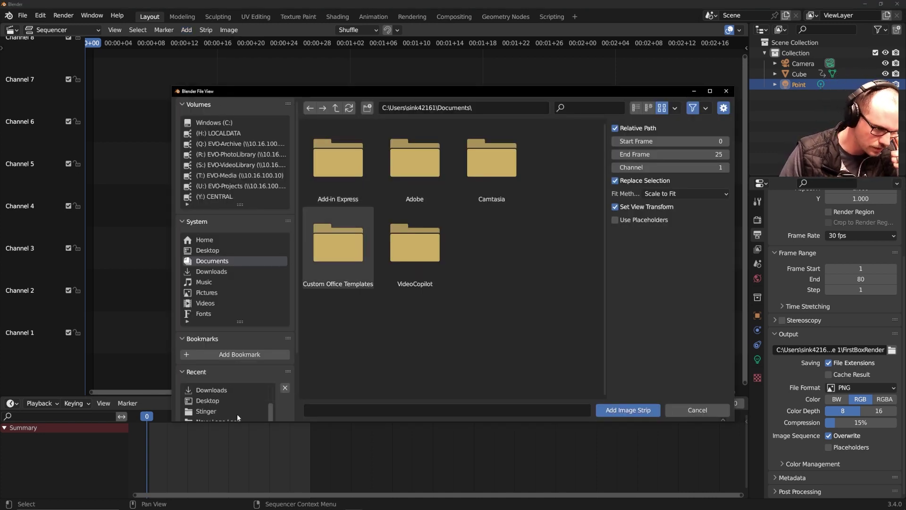
click(216, 402)
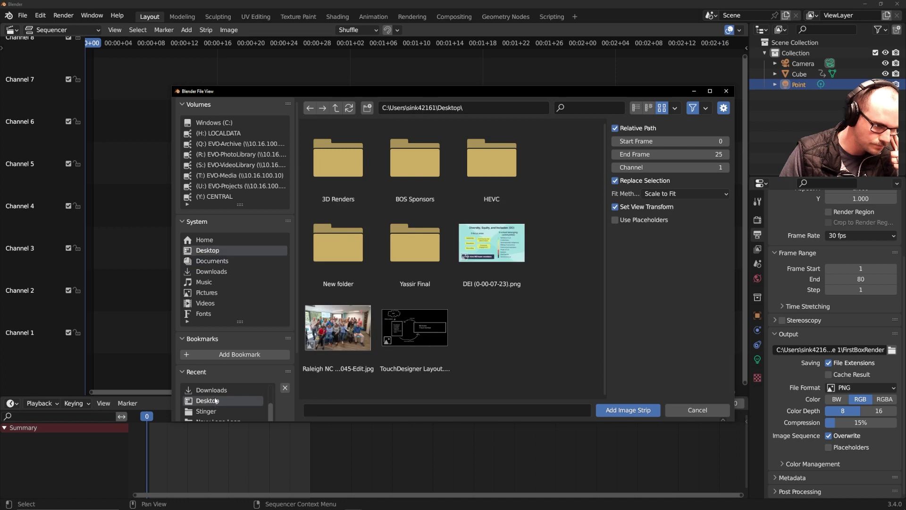
click(355, 157)
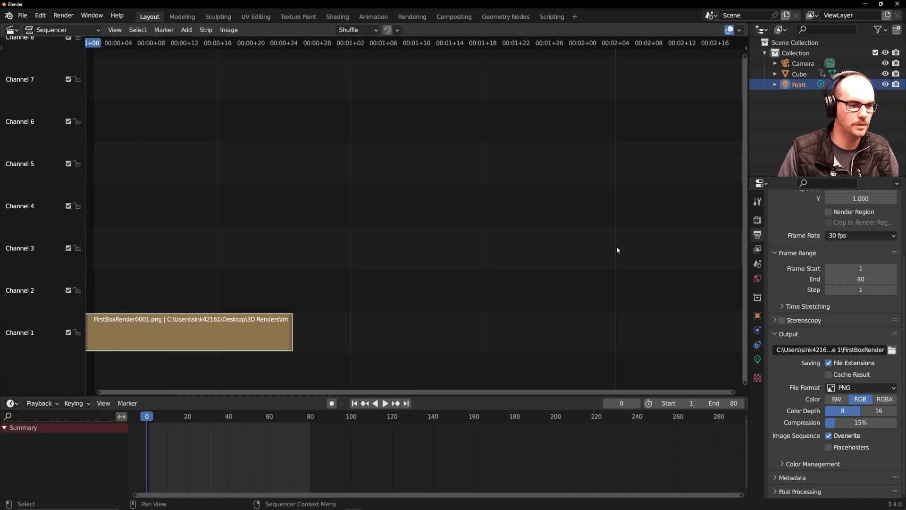
key(Delete)
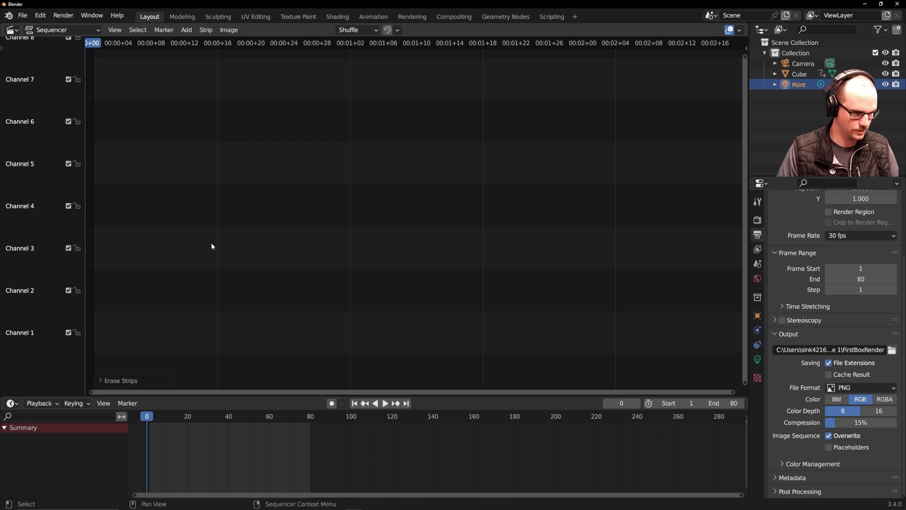
Step: Start adding an image sequence strip from Image Sequence 1 and set its start frame to 1 and end frame to 80
click(187, 30)
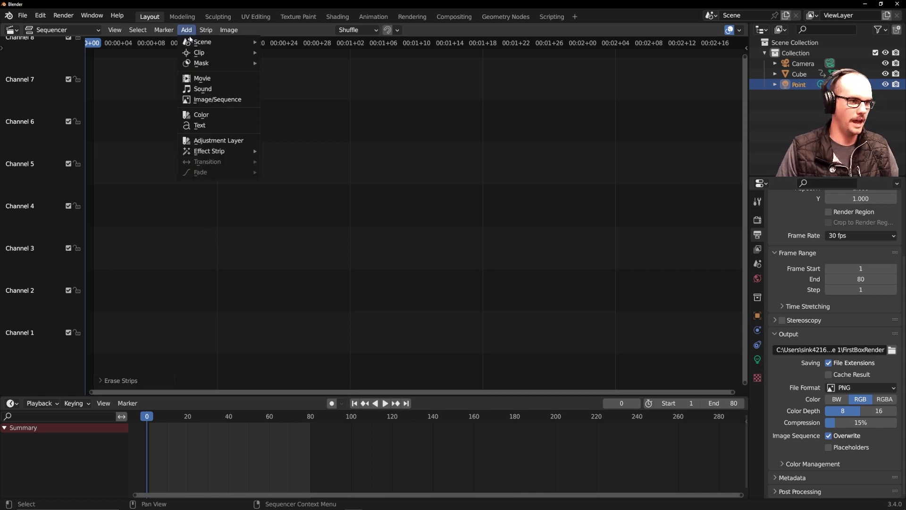
click(224, 99)
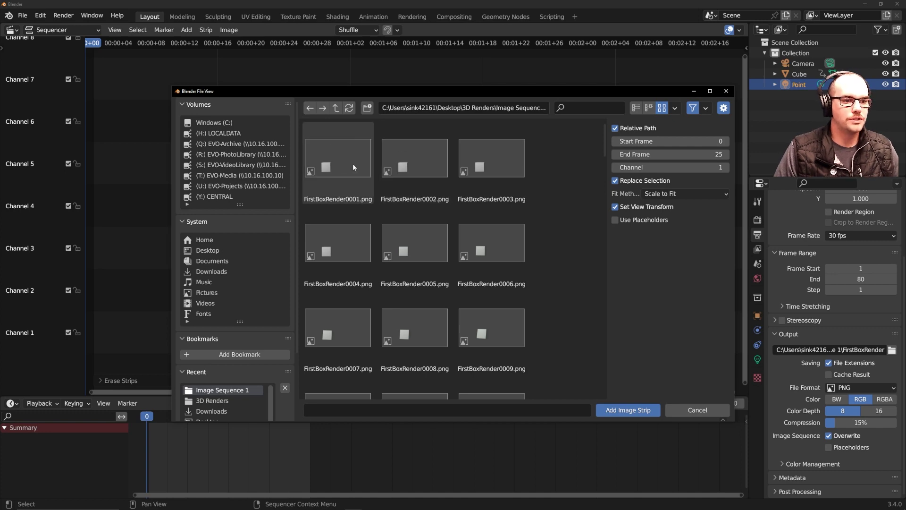
scroll(592, 252, down, 5)
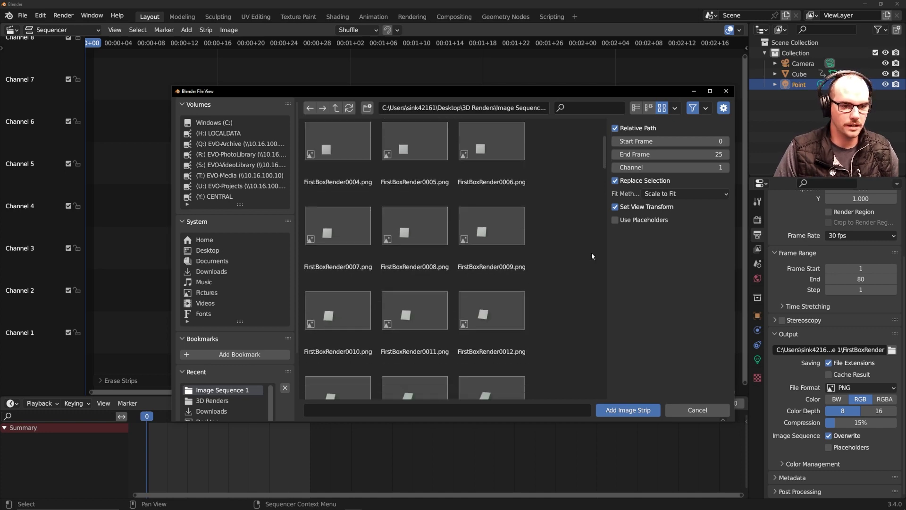
scroll(590, 252, down, 20)
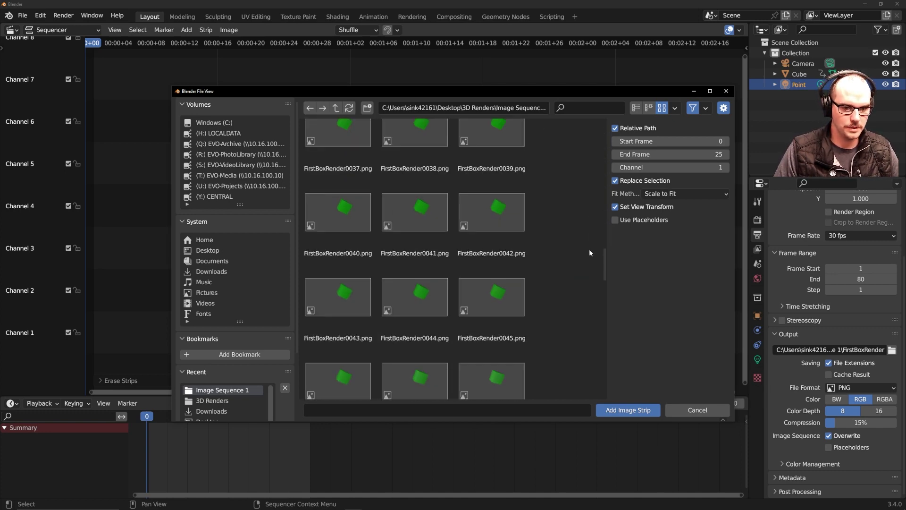
drag(605, 290, 591, 128)
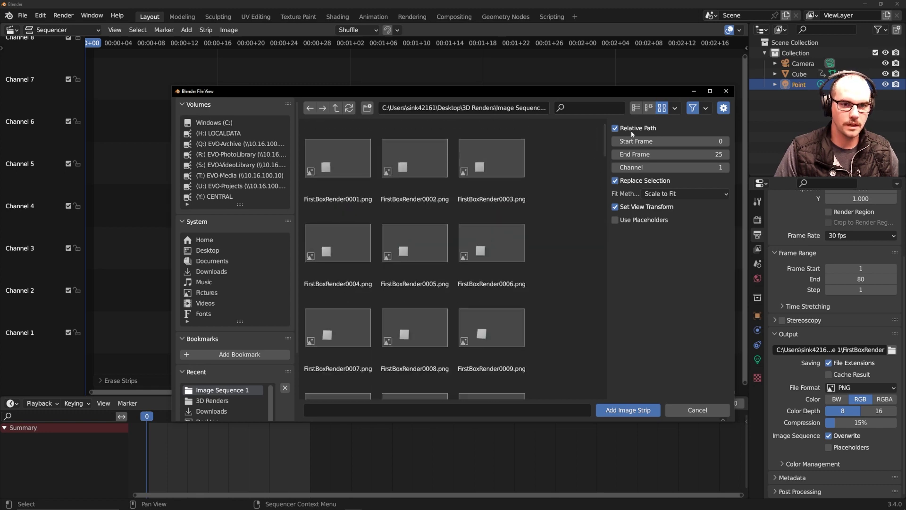
click(718, 142)
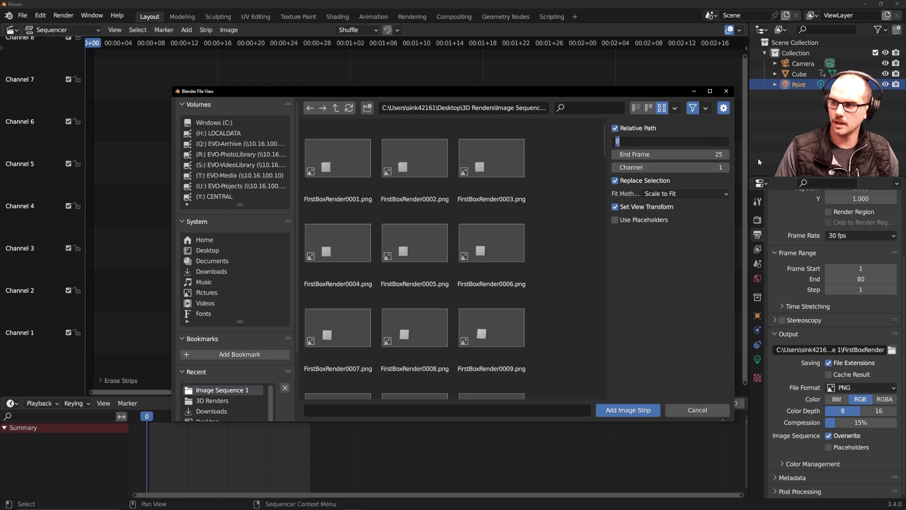
text(1)
key(Return)
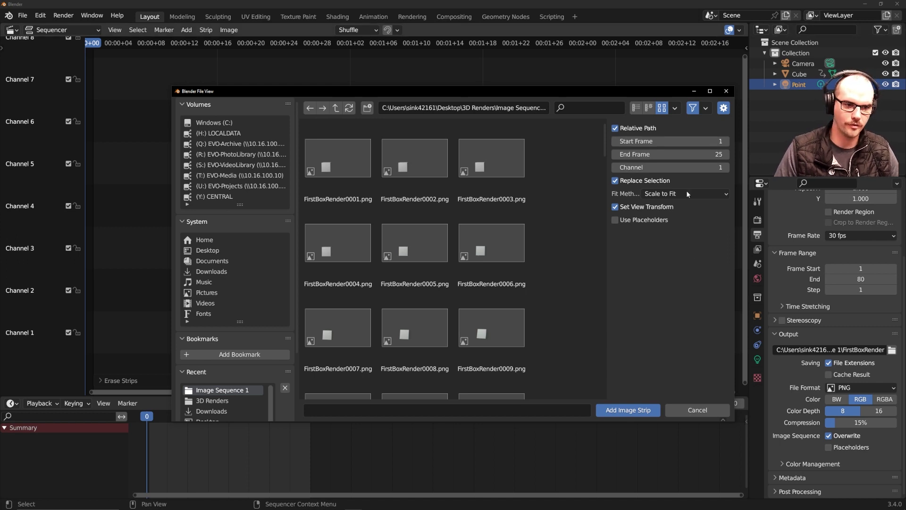
click(709, 154)
text(80)
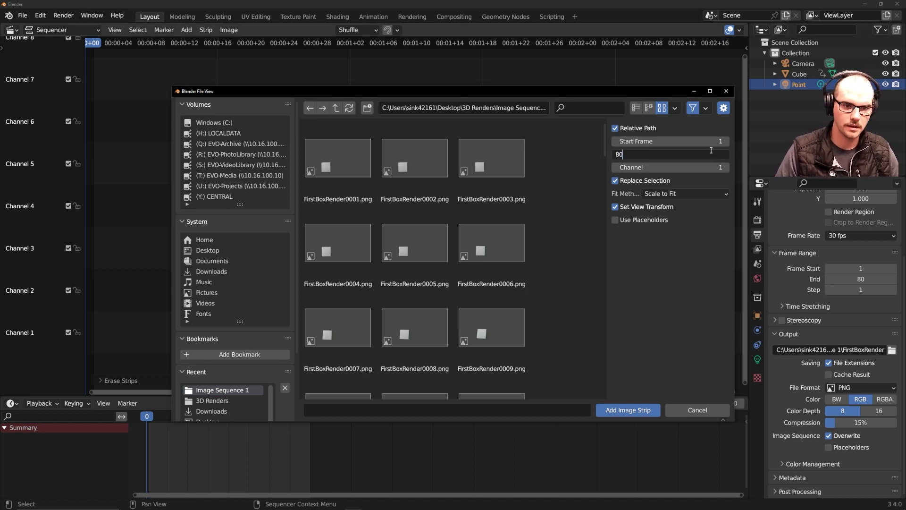
key(Return)
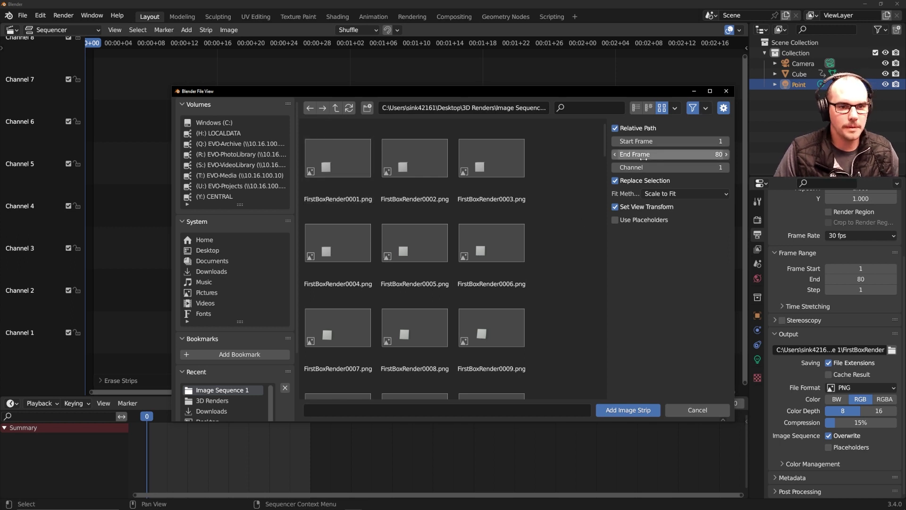
Step: Check the frame files down to the last one and select FirstBoxRender0001.png
drag(604, 152, 608, 372)
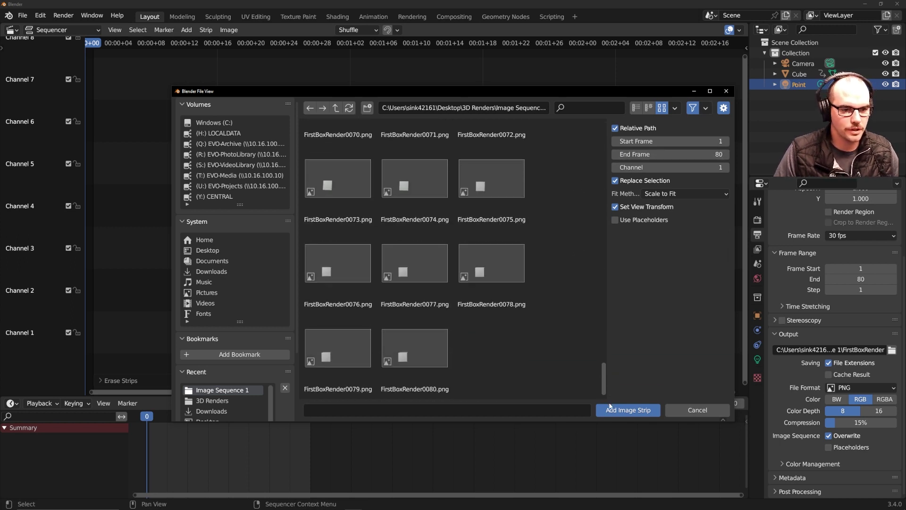
drag(608, 405, 597, 149)
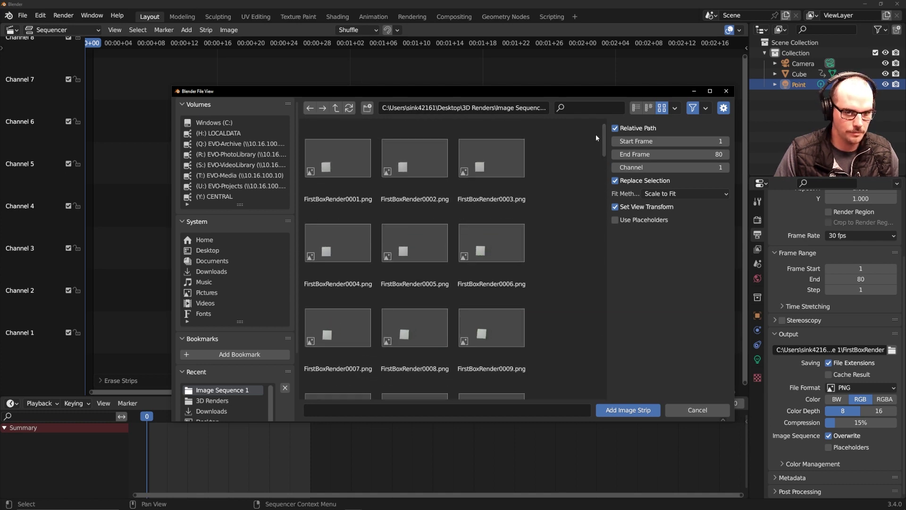
click(364, 155)
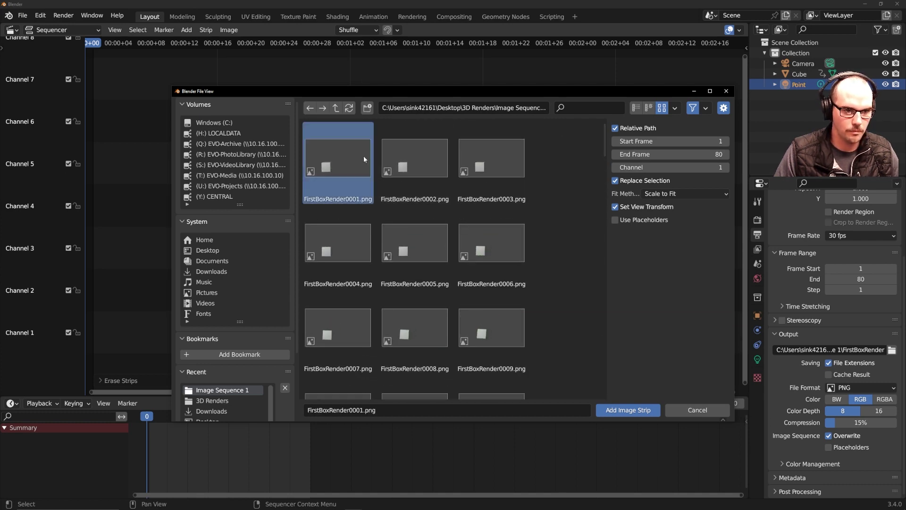
Step: Hide the strip import options in the file browser and check its display and sorting settings
click(706, 109)
click(706, 109)
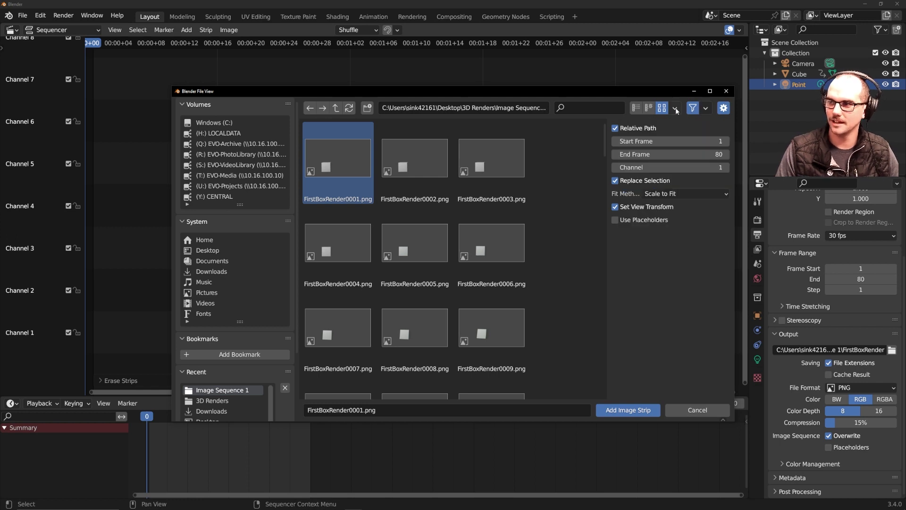
click(725, 108)
click(724, 109)
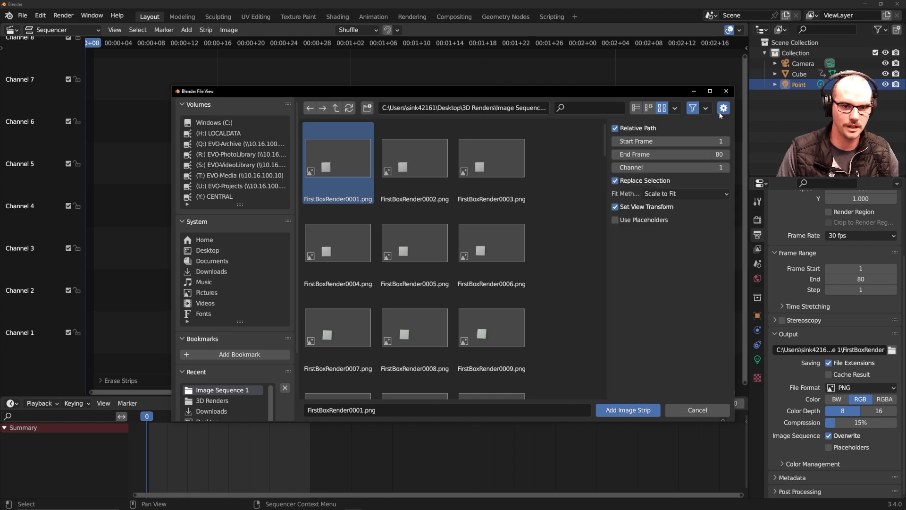
click(720, 112)
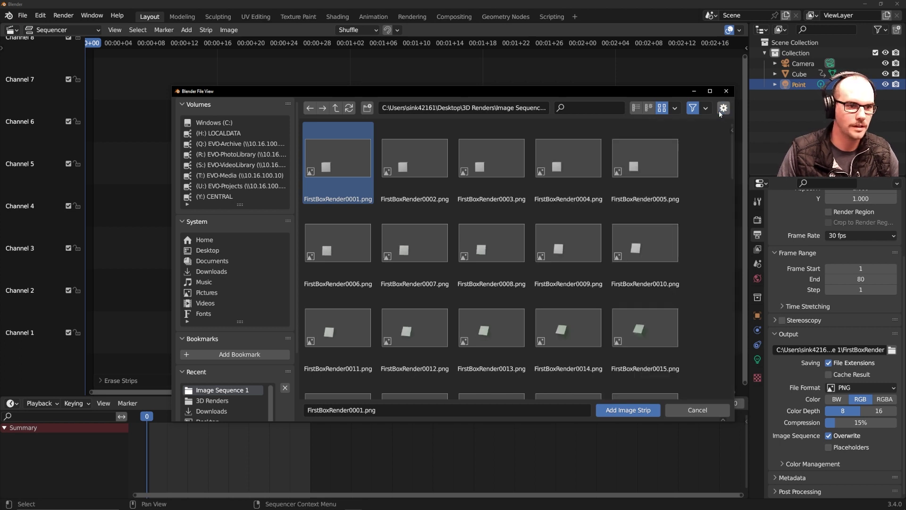
click(675, 108)
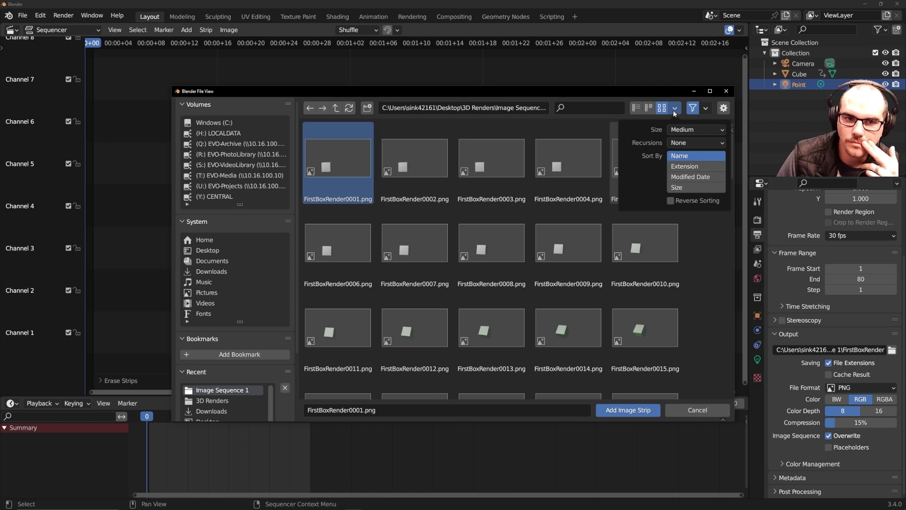
click(582, 128)
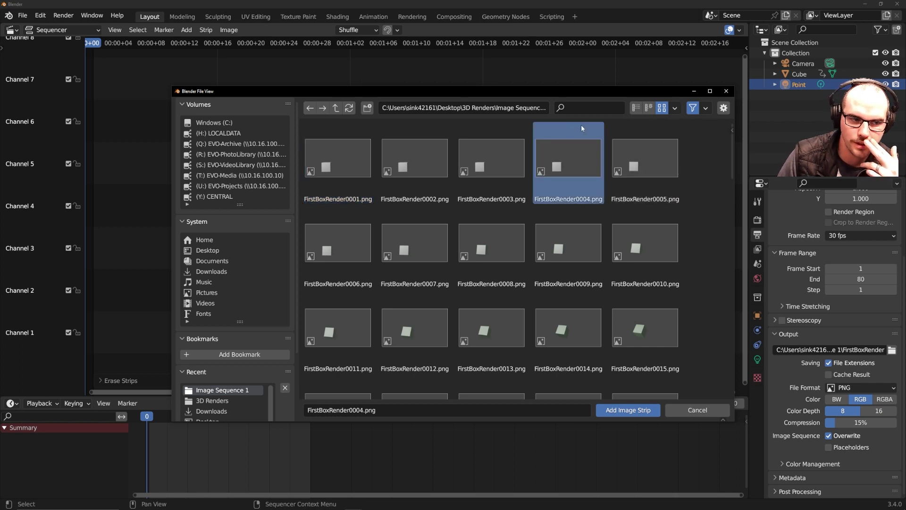
Step: Select all frames from FirstBoxRender0001.png to FirstBoxRender0080.png and add them as one image strip ending at frame 80
click(355, 148)
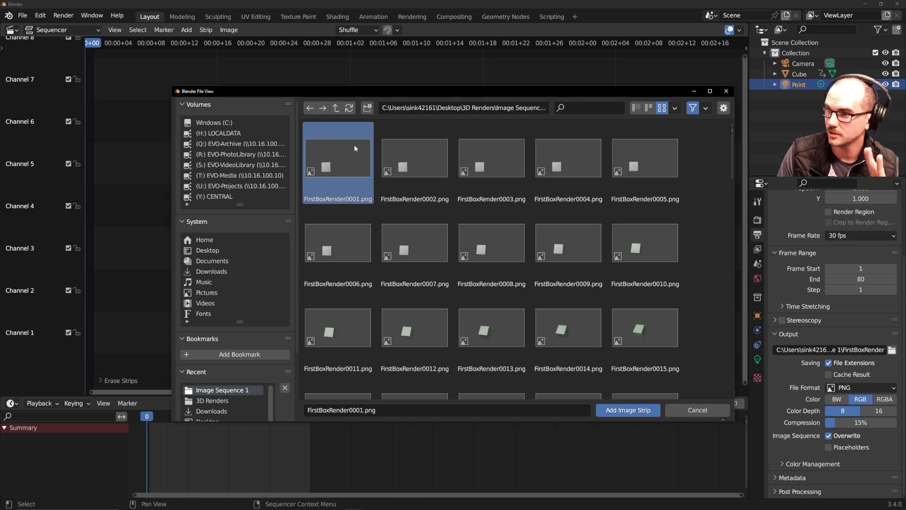
scroll(359, 140, down, 1)
scroll(358, 140, up, 1)
scroll(432, 147, down, 5)
scroll(433, 147, down, 15)
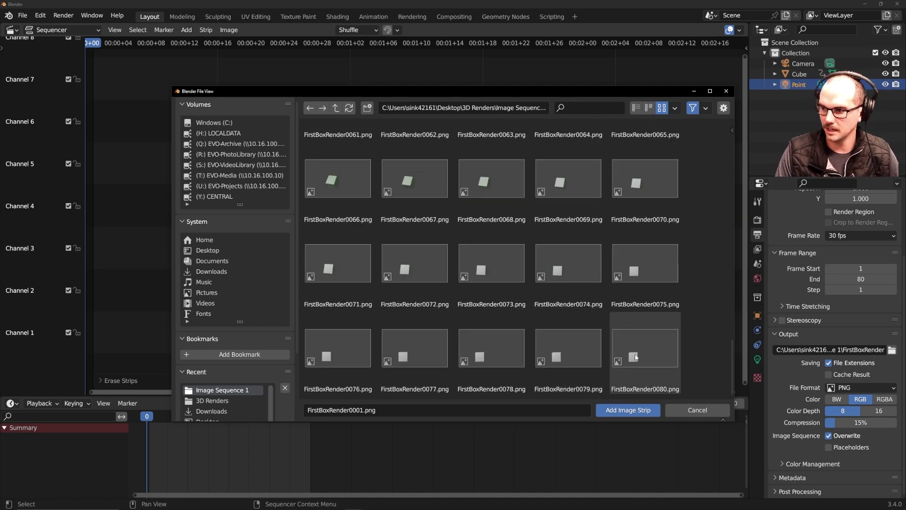
shift+click(647, 353)
scroll(723, 372, up, 15)
scroll(718, 367, down, 15)
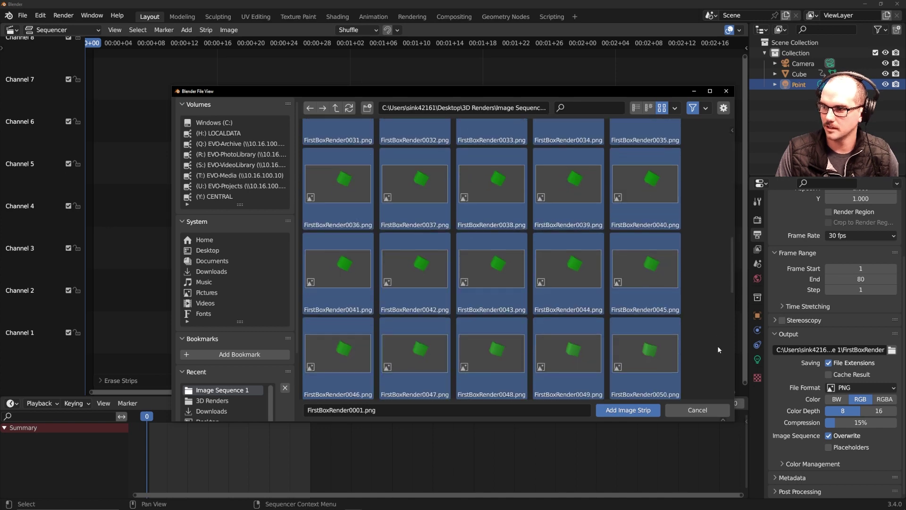
click(724, 108)
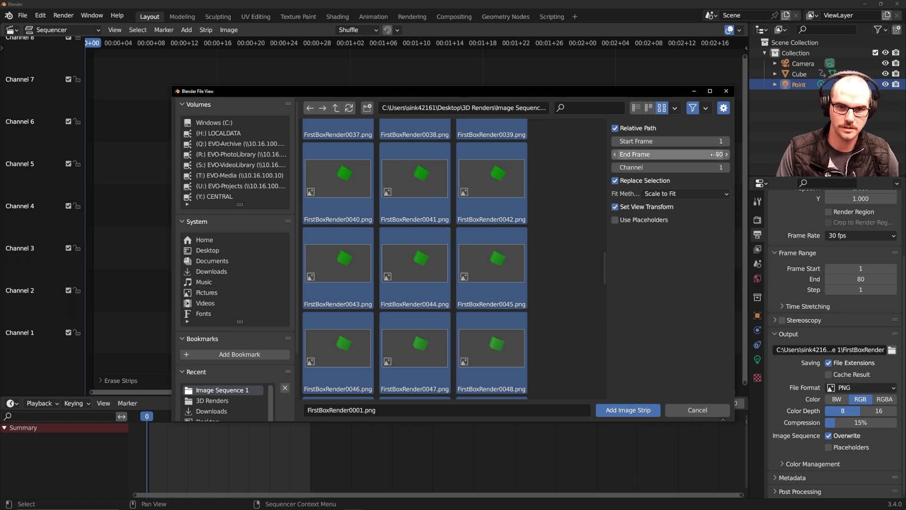
click(622, 410)
Step: Fit the whole image strip in the Sequencer timeline and play it back up to about frame 40
key(space)
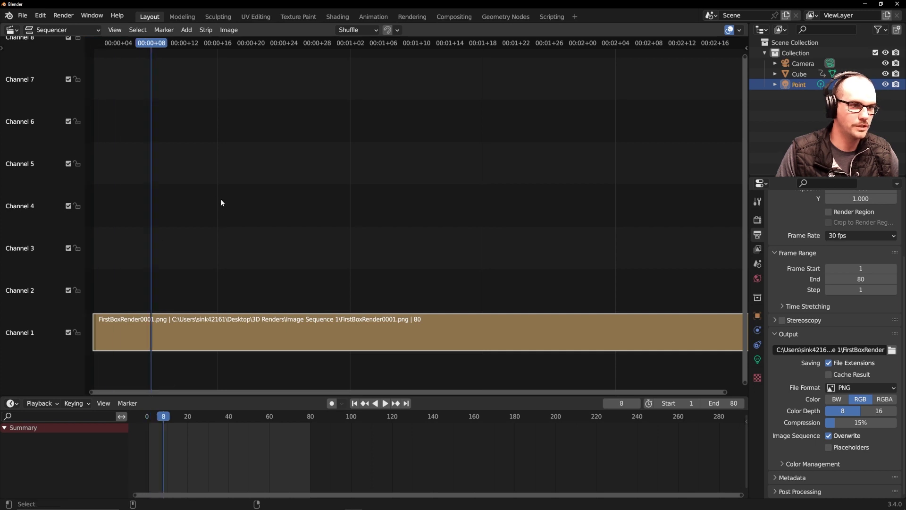
key(Home)
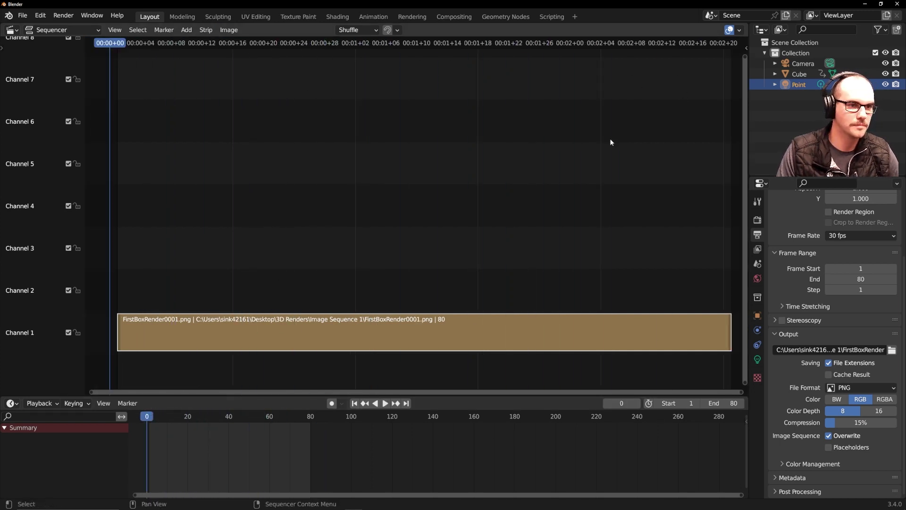
key(space)
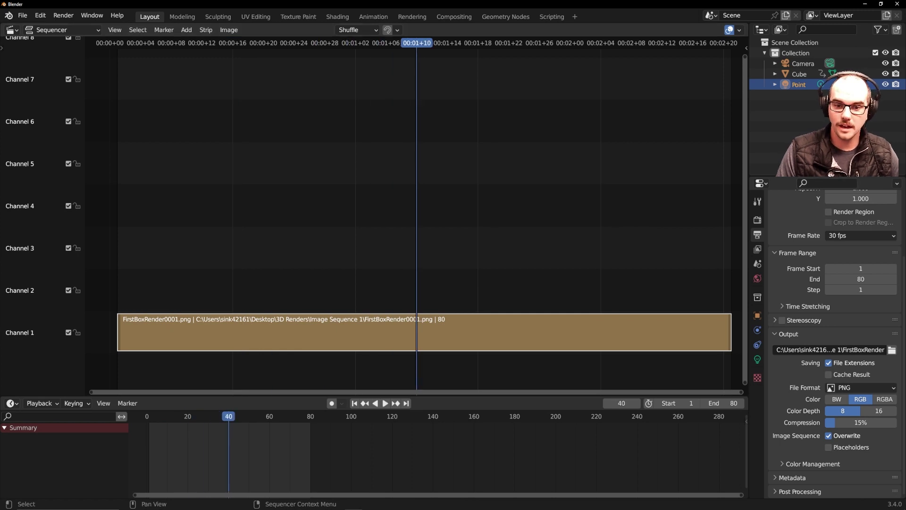
Step: Set the output format to FFmpeg Video with an MPEG-4 container and render the animation
click(864, 388)
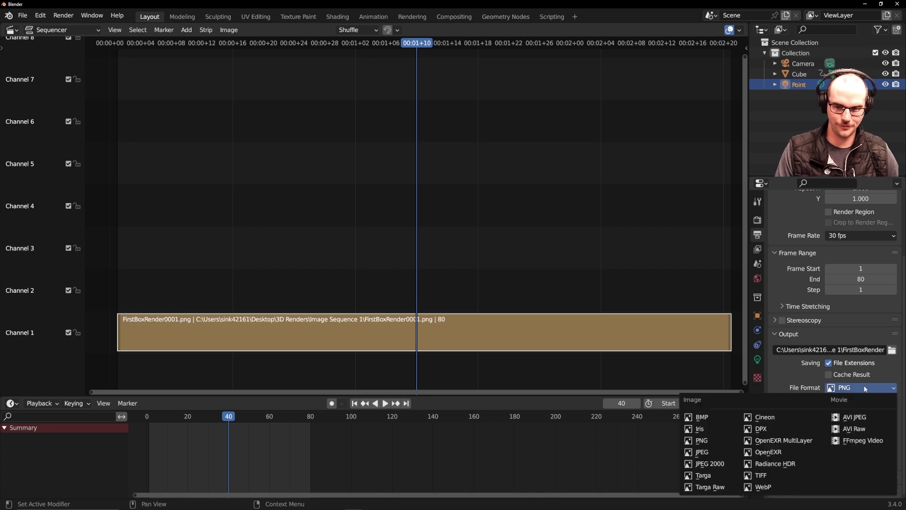
click(862, 440)
scroll(802, 401, down, 2)
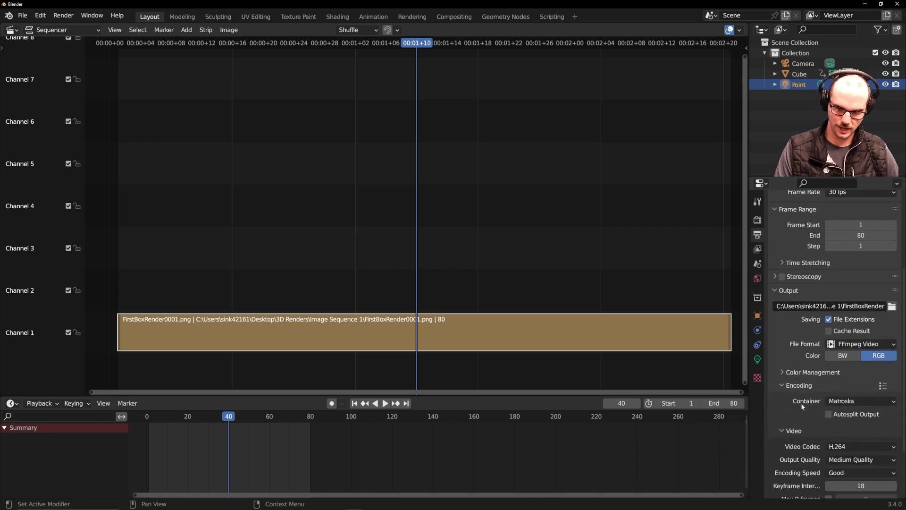
click(856, 403)
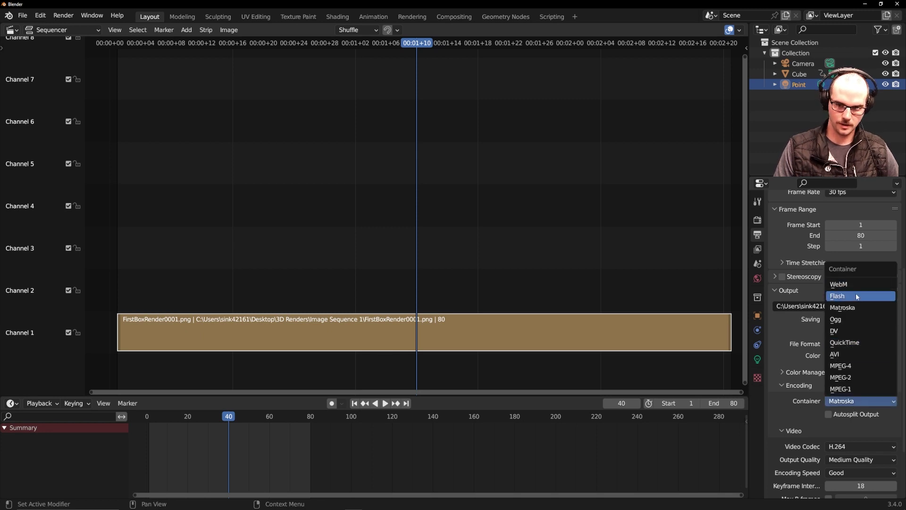
click(859, 367)
scroll(857, 426, down, 2)
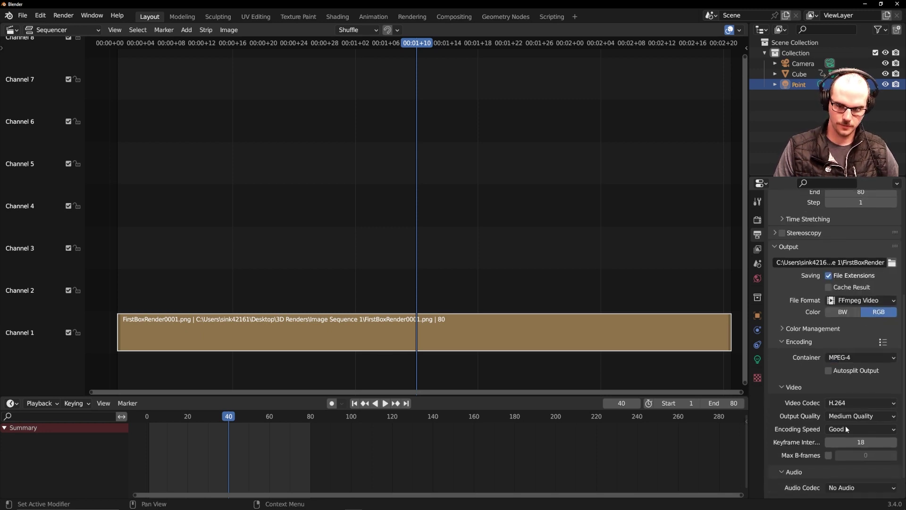
scroll(824, 401, down, 1)
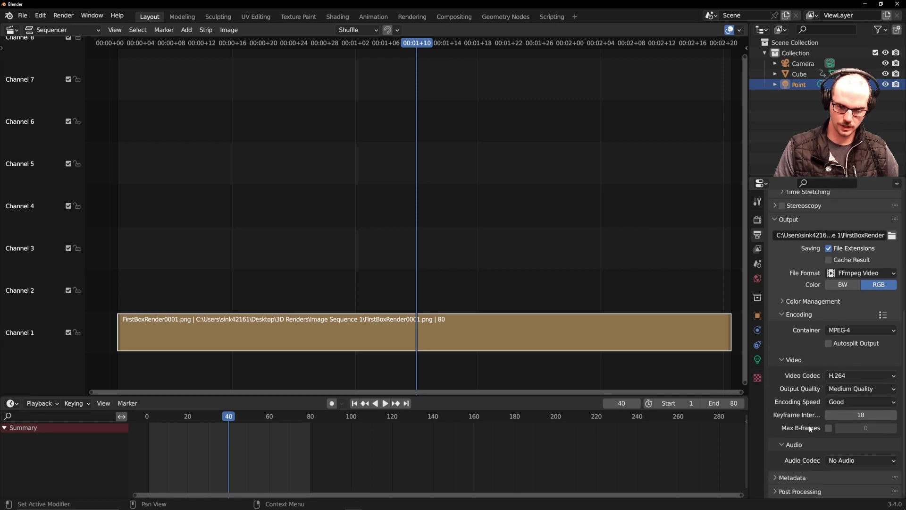
click(65, 15)
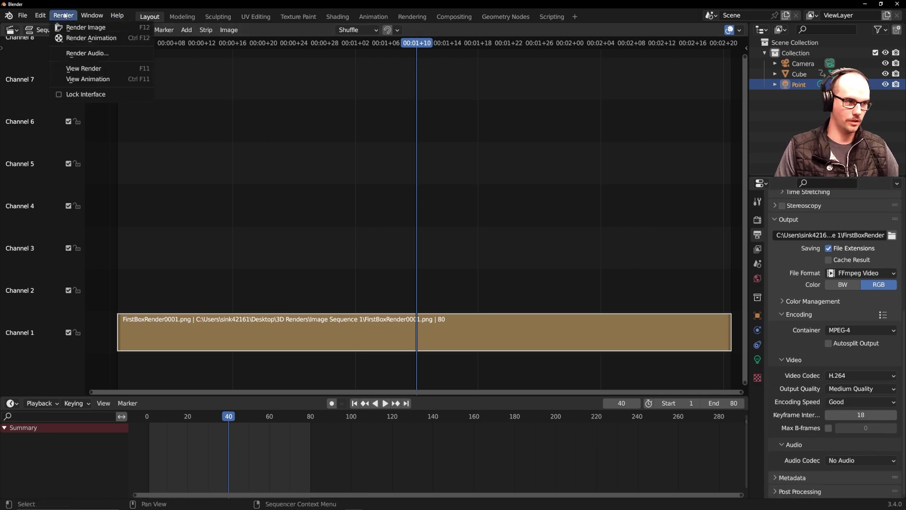
click(86, 38)
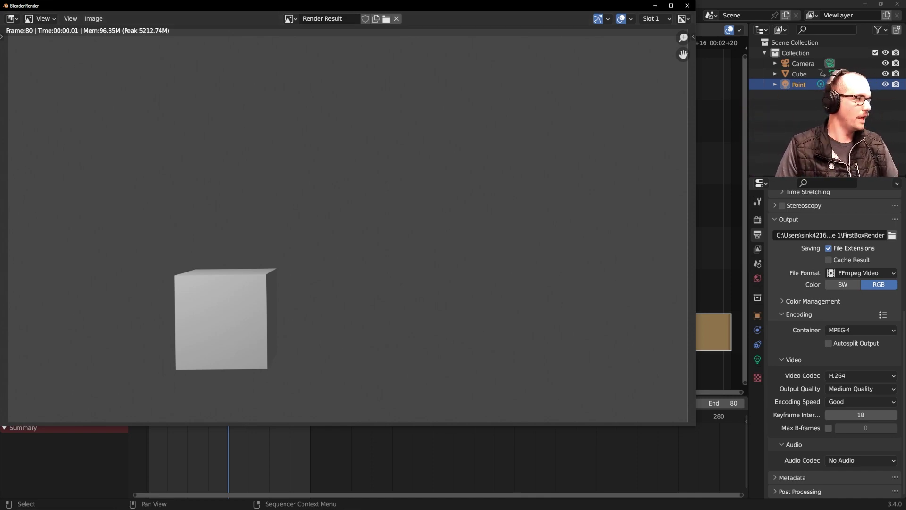
Step: Play FirstBoxRender0001-0080.mp4 from the Image Sequence 1 folder and close the video player
drag(451, 146, 456, 92)
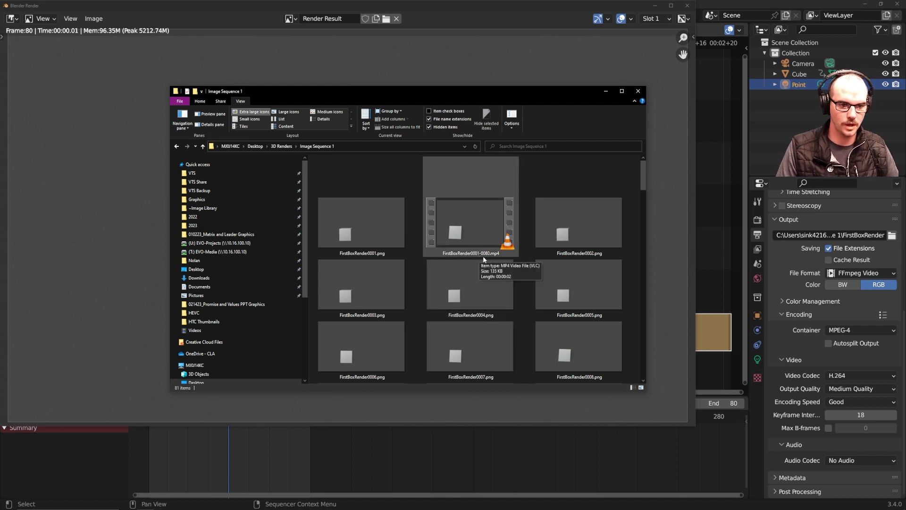
double_click(480, 229)
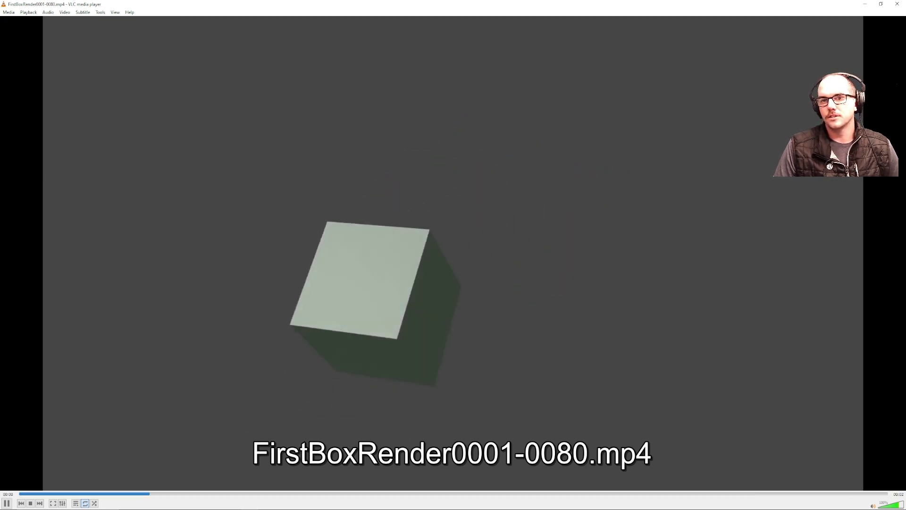
click(902, 4)
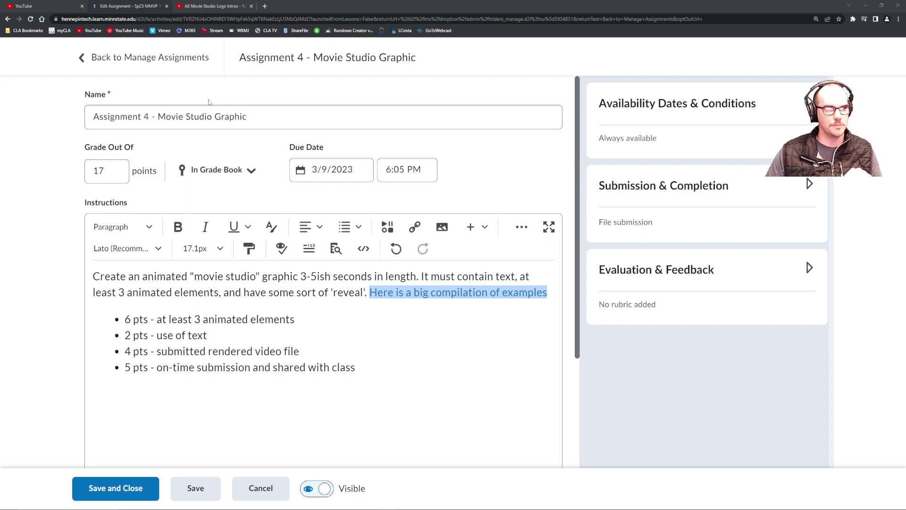
Step: Switch to the YouTube video All Movie Studio Logo Intros in the browser, dismiss the mail notification and start playback
click(230, 6)
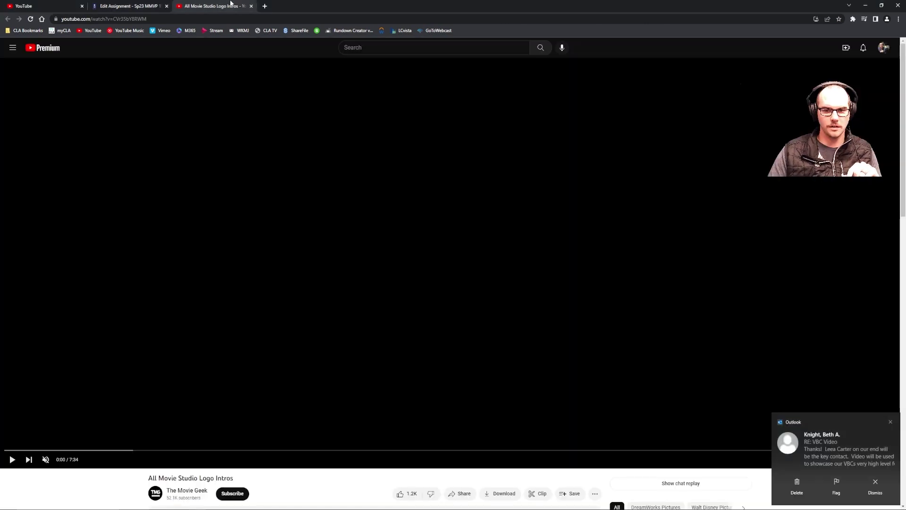
click(891, 422)
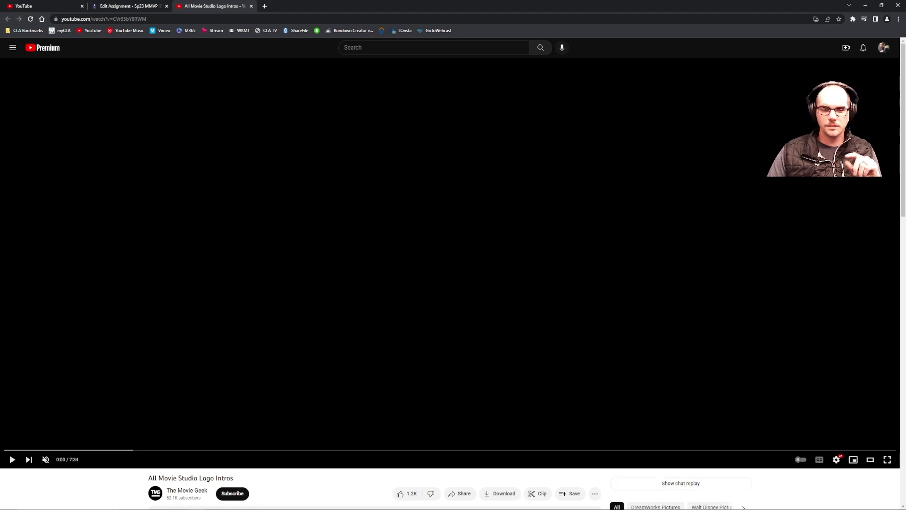
click(12, 459)
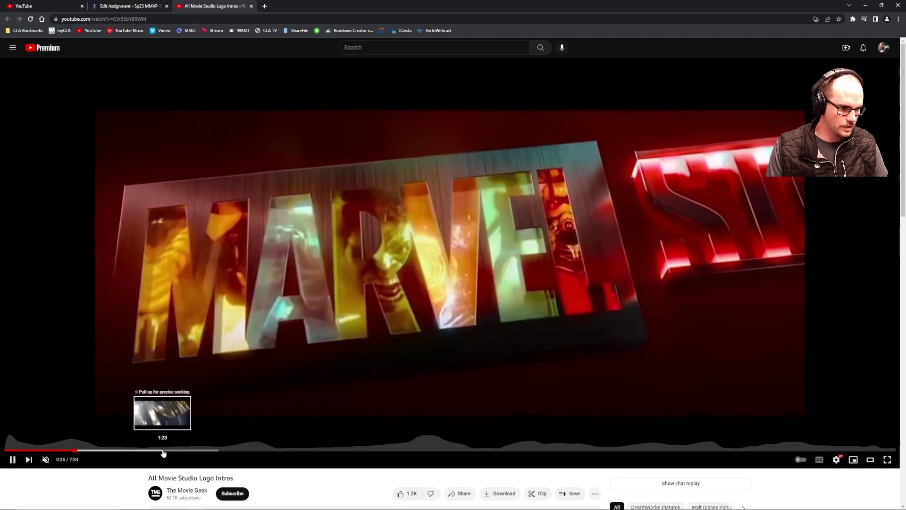
Step: Skip through the compilation to examine the different studio logo animations, up to the Warner Bros. Pictures intro
click(151, 451)
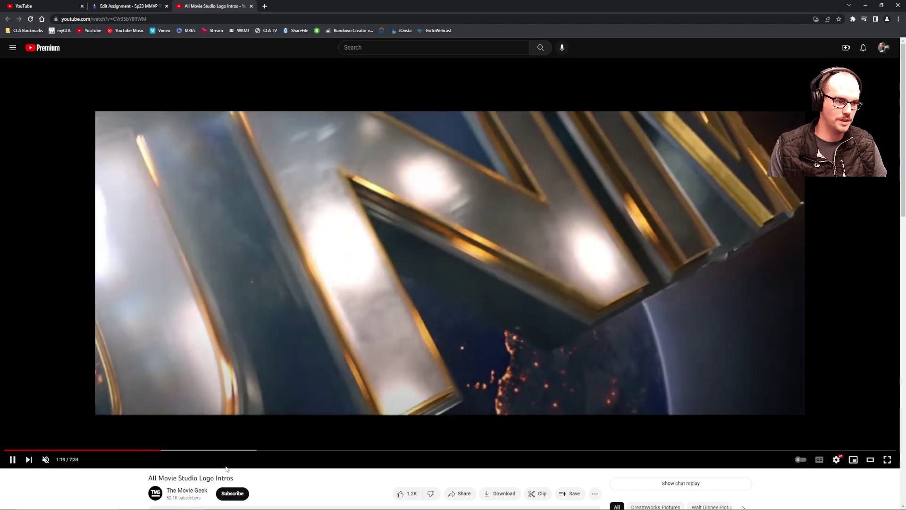
click(213, 451)
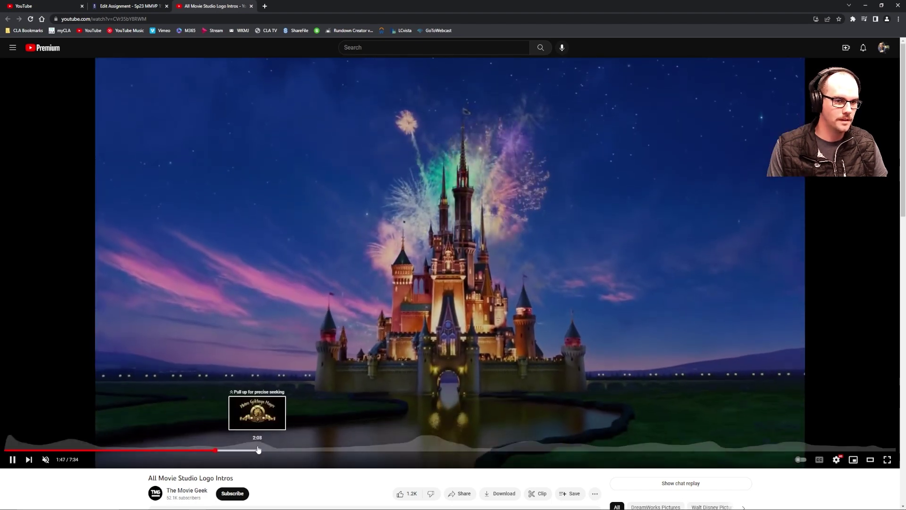
click(272, 450)
click(319, 451)
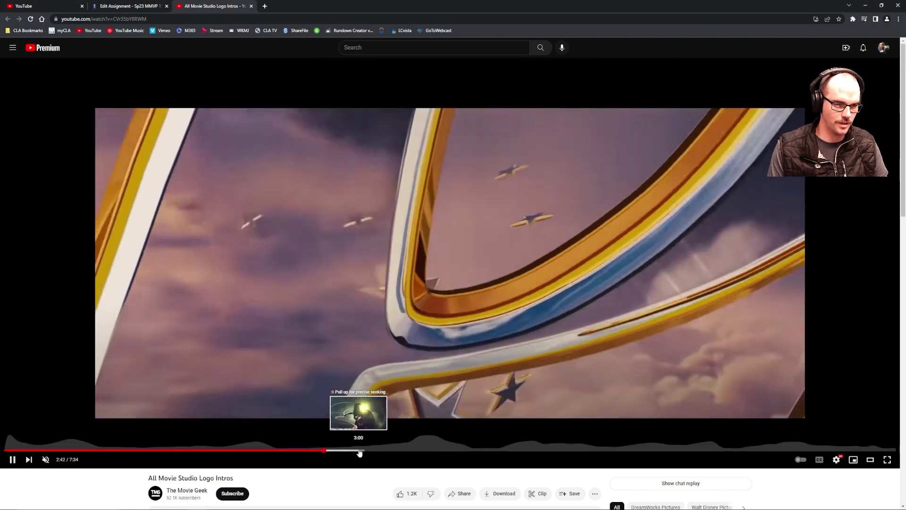
click(360, 450)
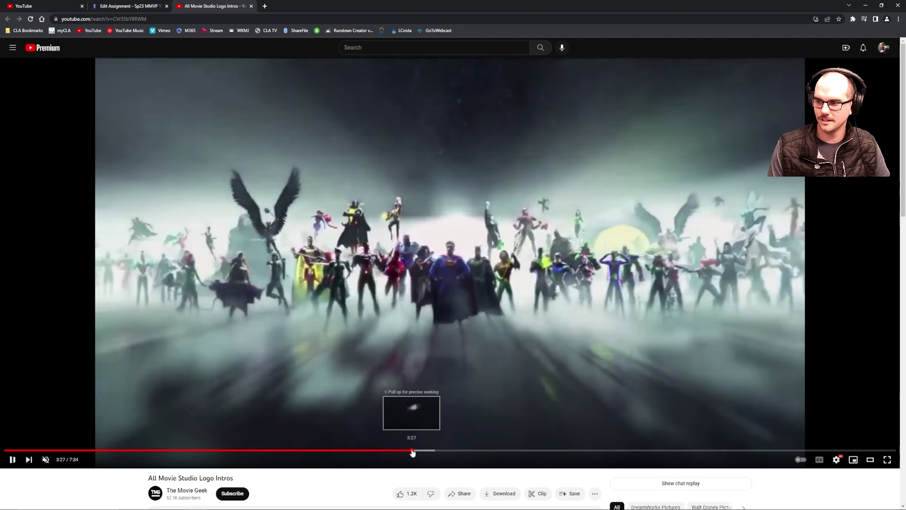
click(412, 452)
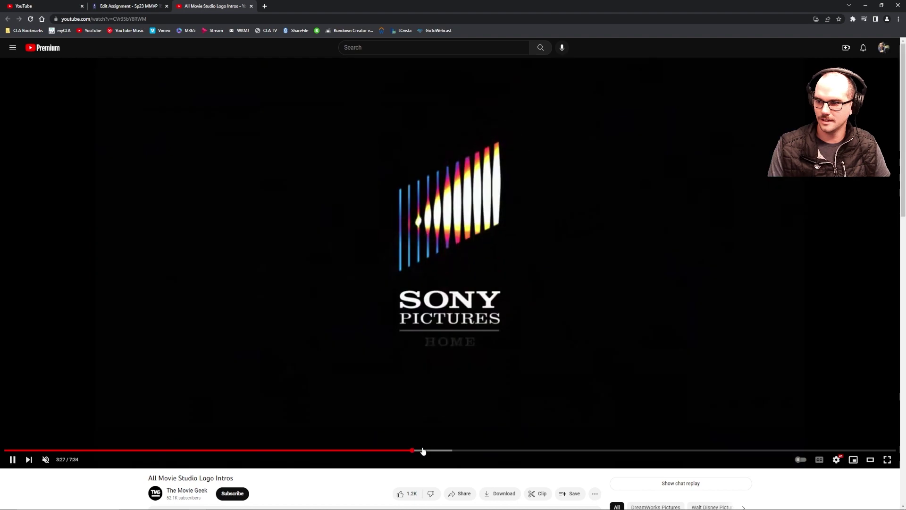
click(441, 449)
click(480, 451)
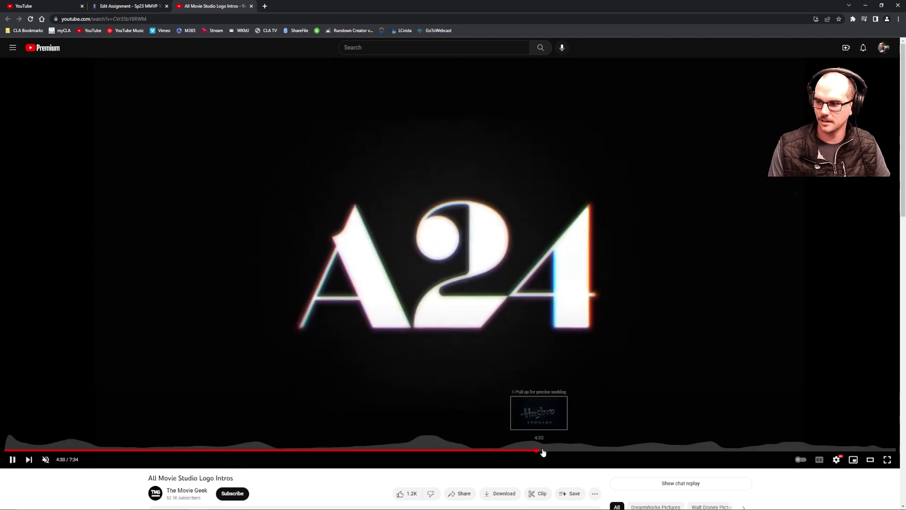
click(537, 450)
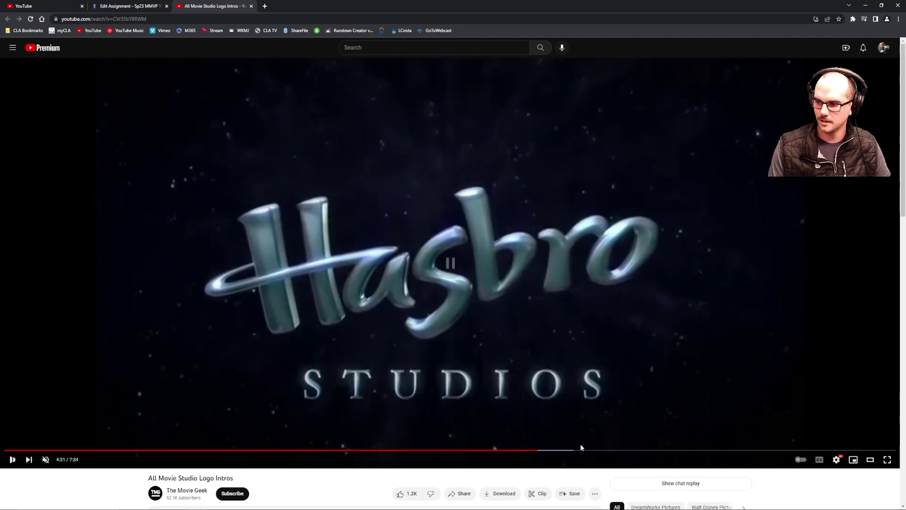
drag(580, 448, 593, 454)
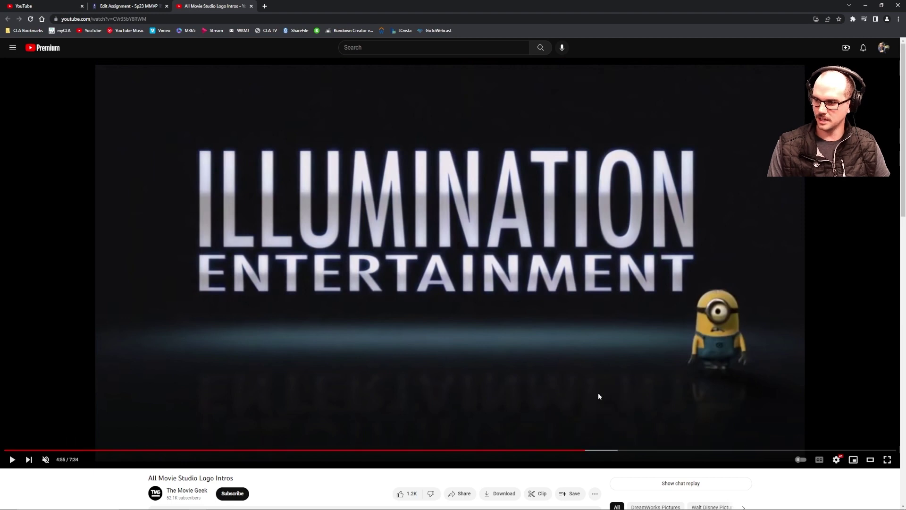
click(607, 452)
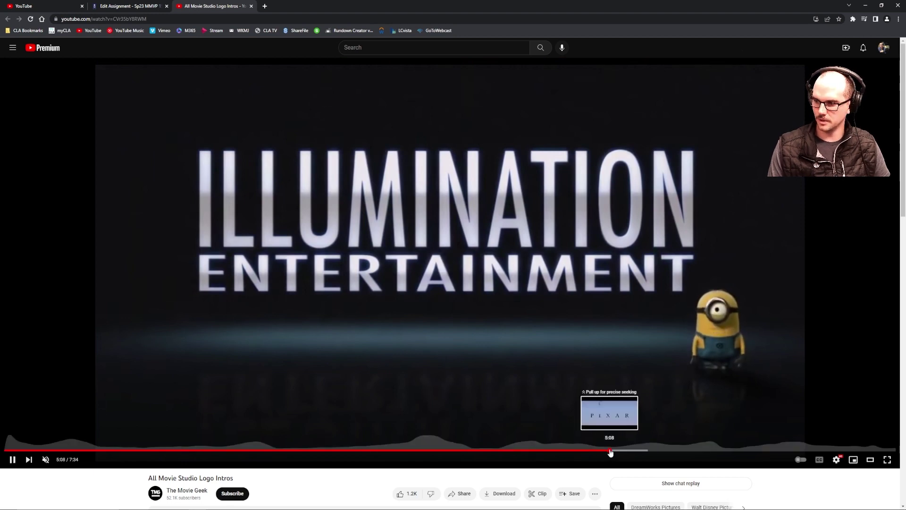
drag(606, 451, 605, 450)
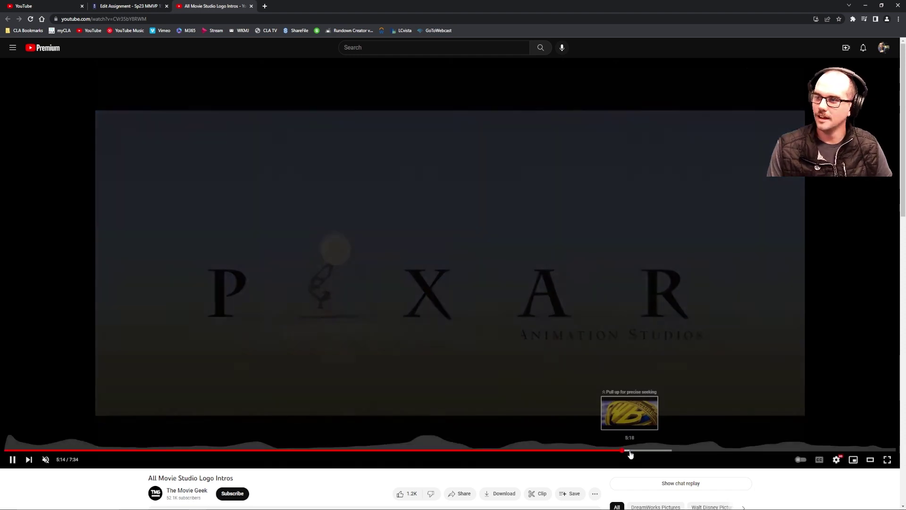
click(630, 451)
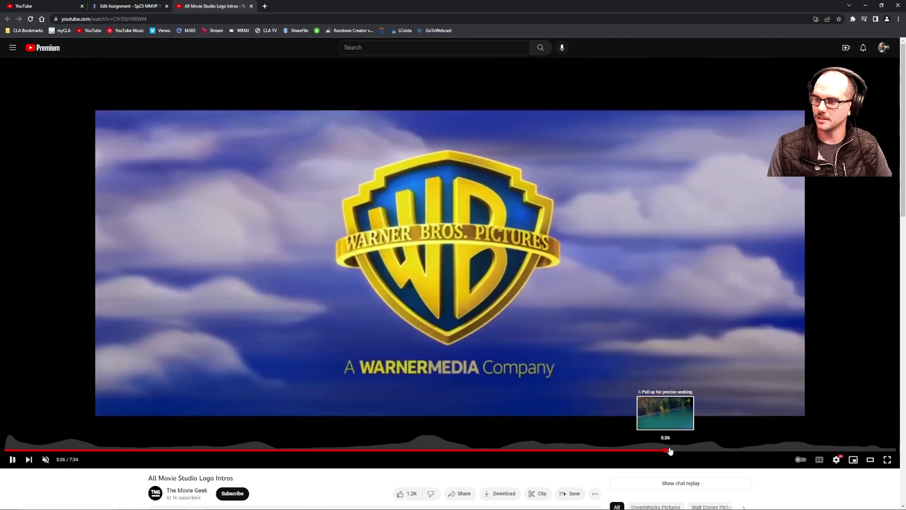
Step: Skim through the rest of the movie studio logo intros compilation, up to about 6:59
click(666, 452)
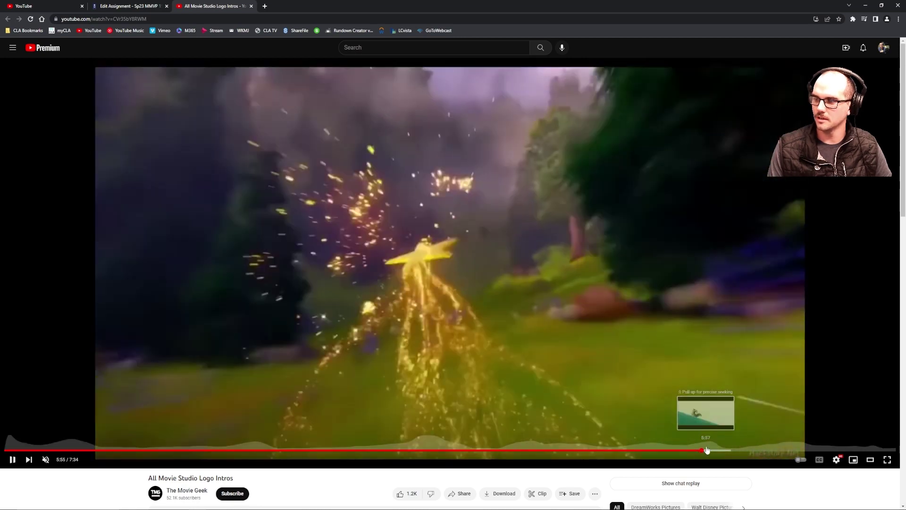
click(703, 451)
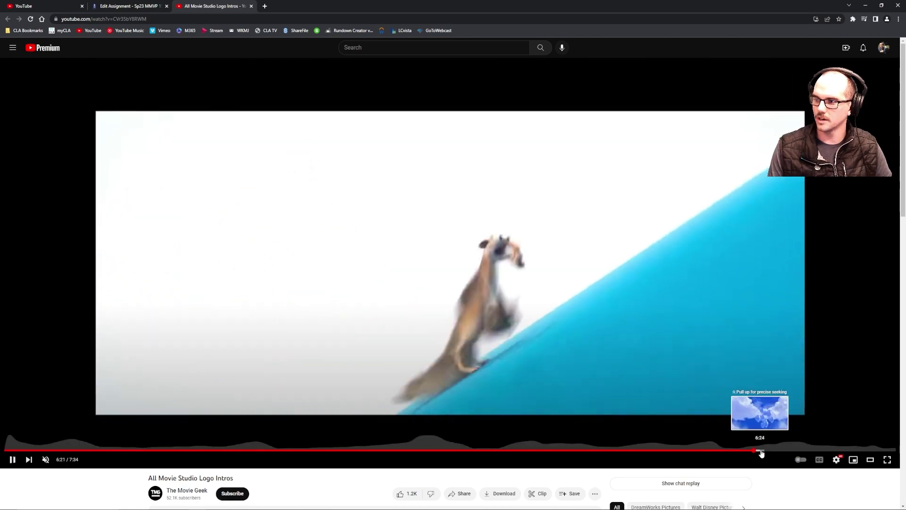
click(755, 452)
drag(777, 452, 826, 452)
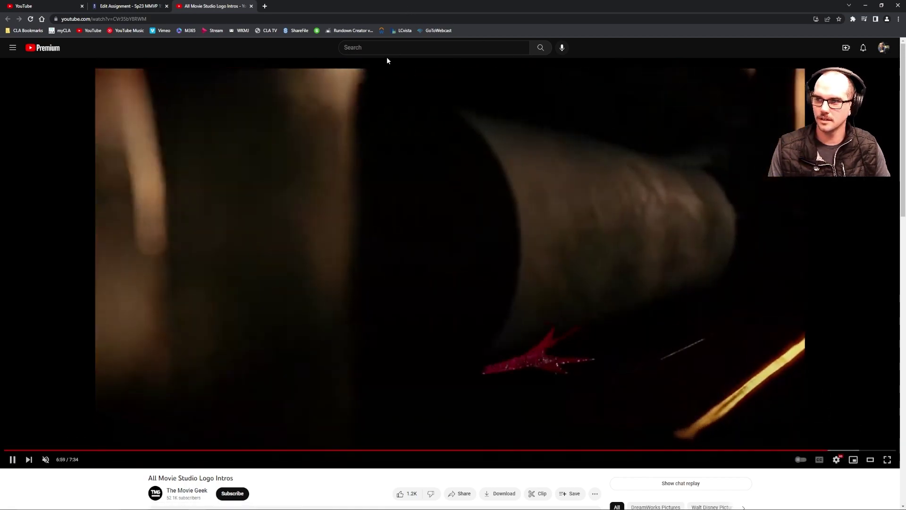
Step: Search YouTube for "legendary pictures intro" and play the "Legendary Pictures 2014 INTRO FULL HD" video
click(383, 47)
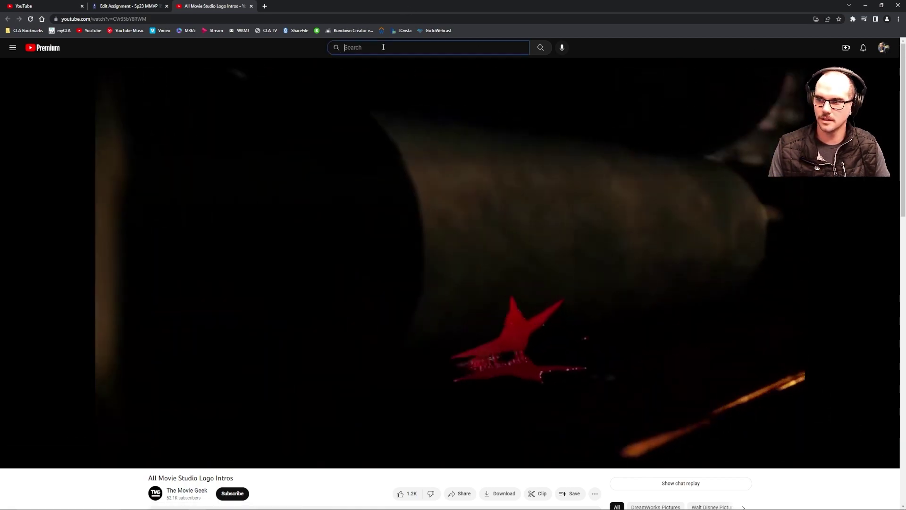
text(legendary pic)
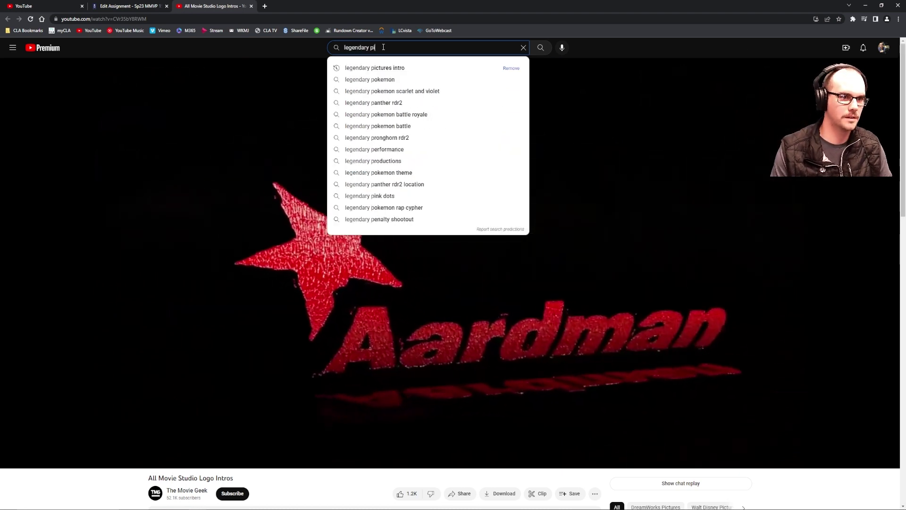
click(390, 69)
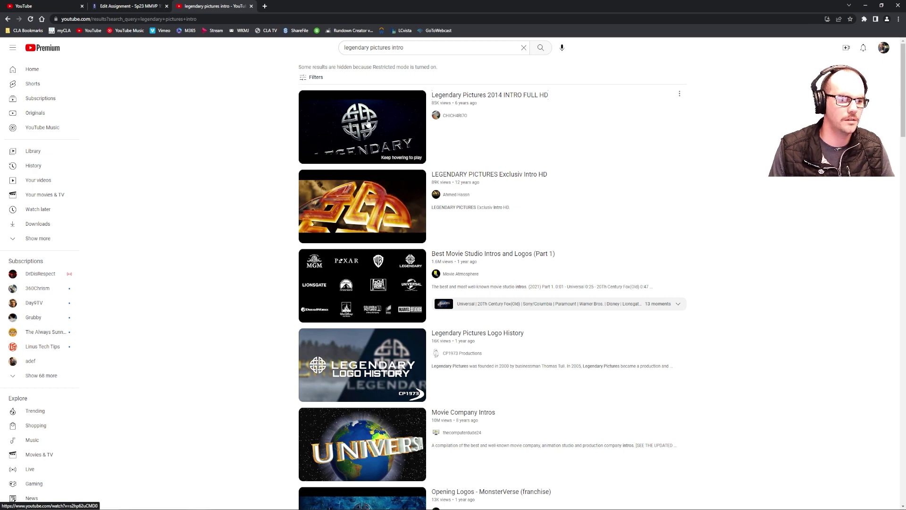
click(373, 124)
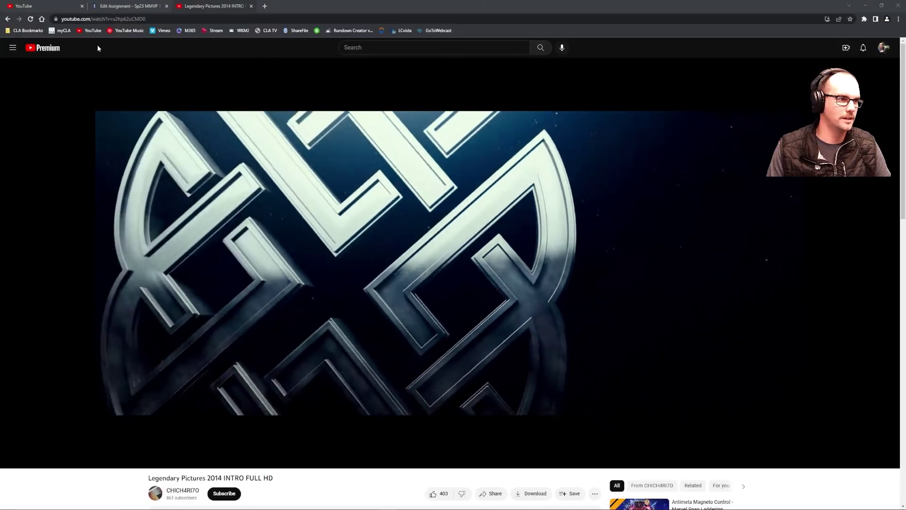
Step: Switch to the Assignment 4 - Movie Studio Graphic page and review the point criteria in its instructions
click(137, 6)
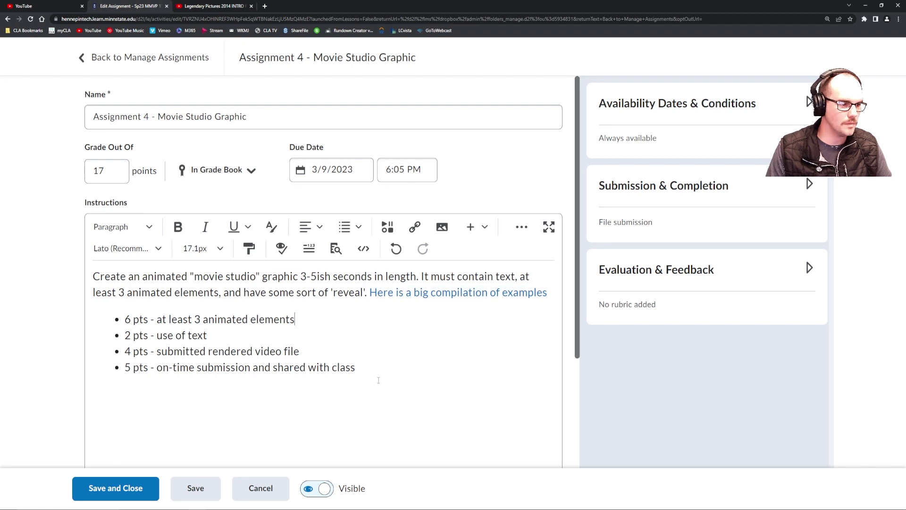
drag(376, 374, 147, 320)
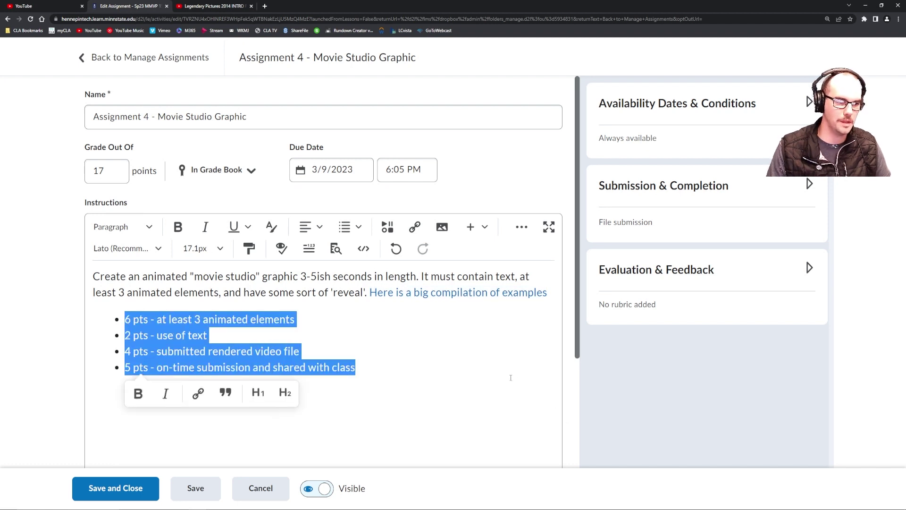
click(382, 377)
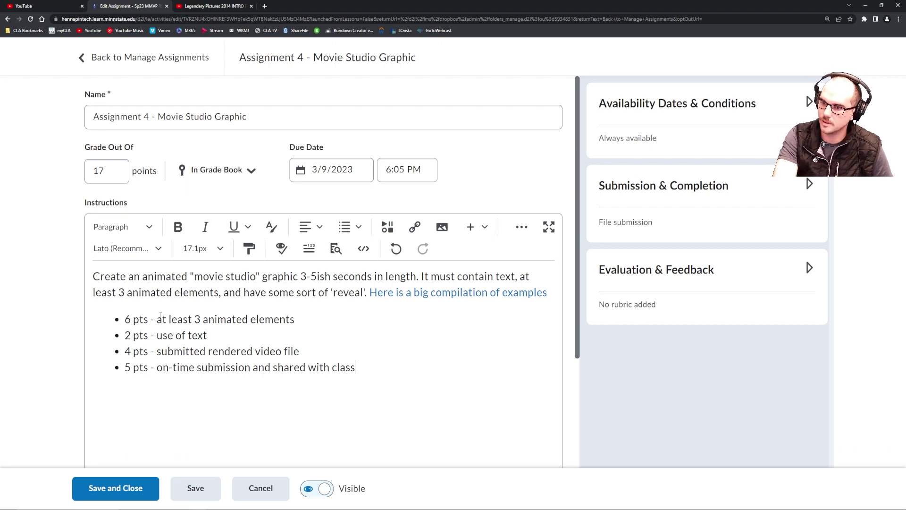
drag(111, 319, 377, 381)
click(382, 374)
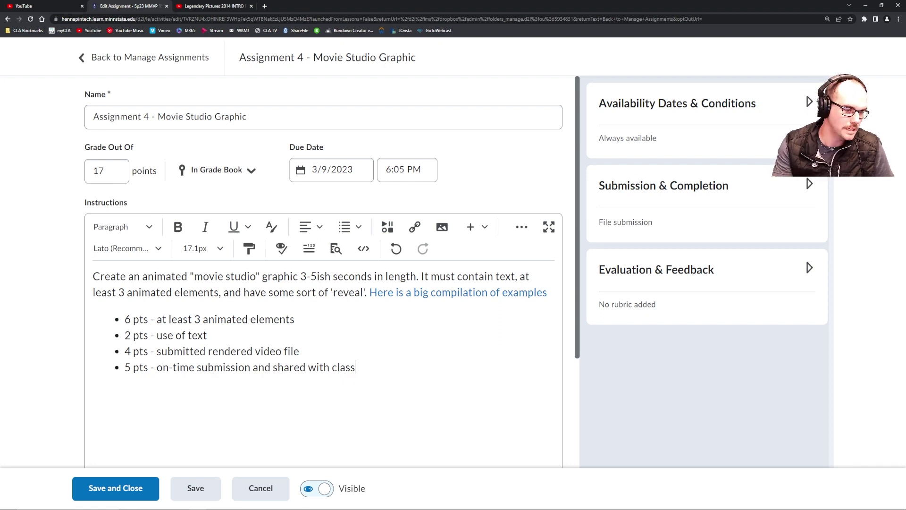
Step: Switch to Blender, start a new General file and delete the default cube
click(351, 496)
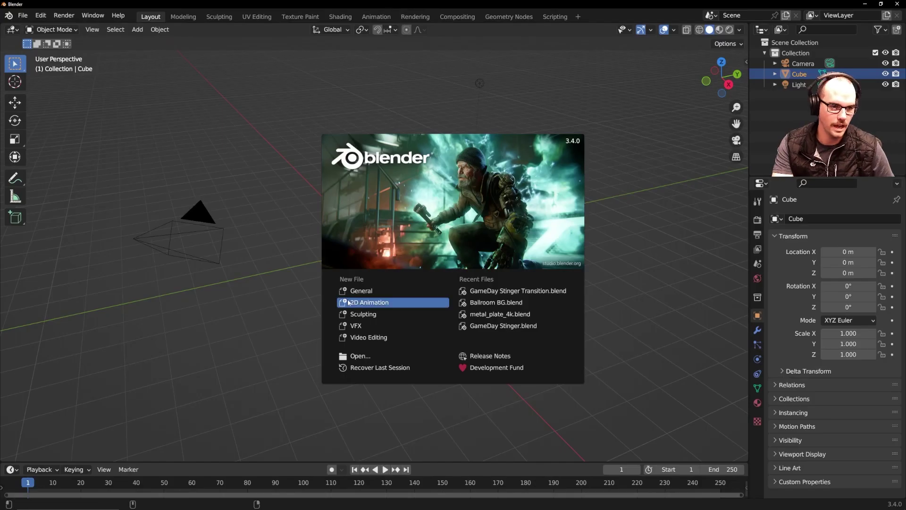
click(361, 290)
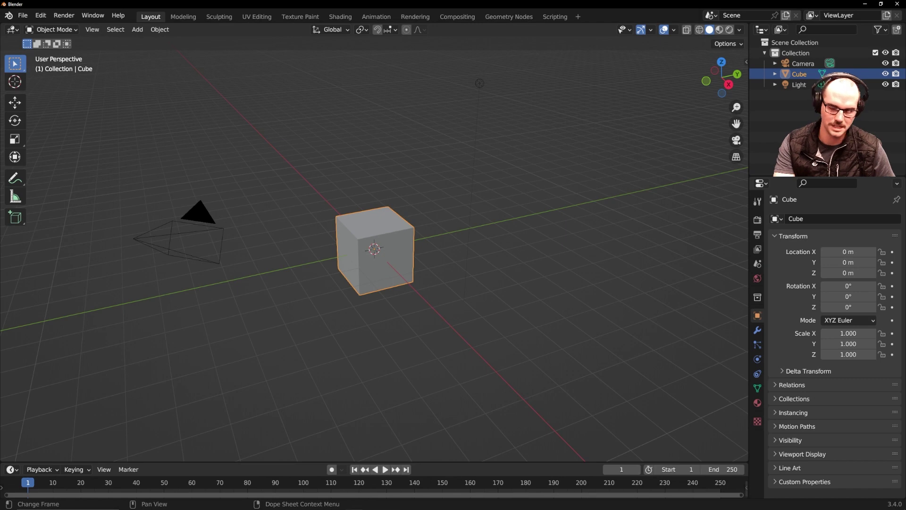
mouse_move(354, 509)
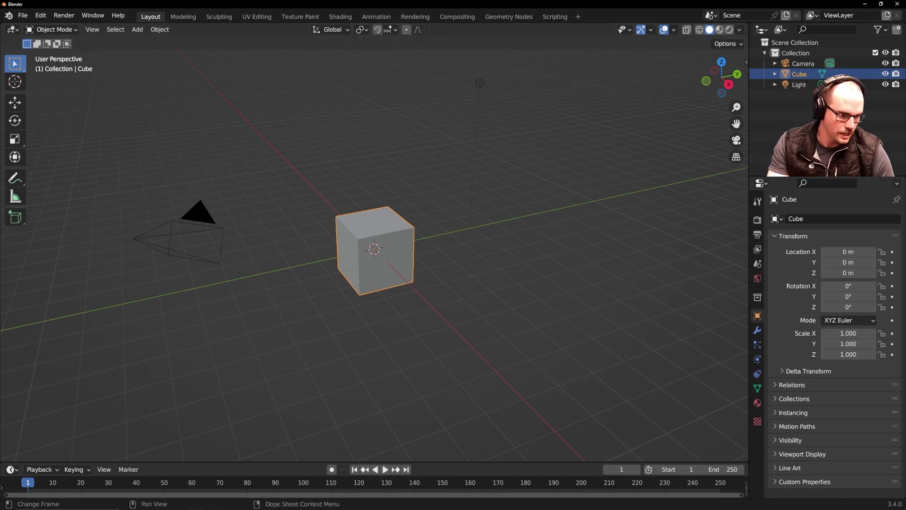
key(alt+Tab)
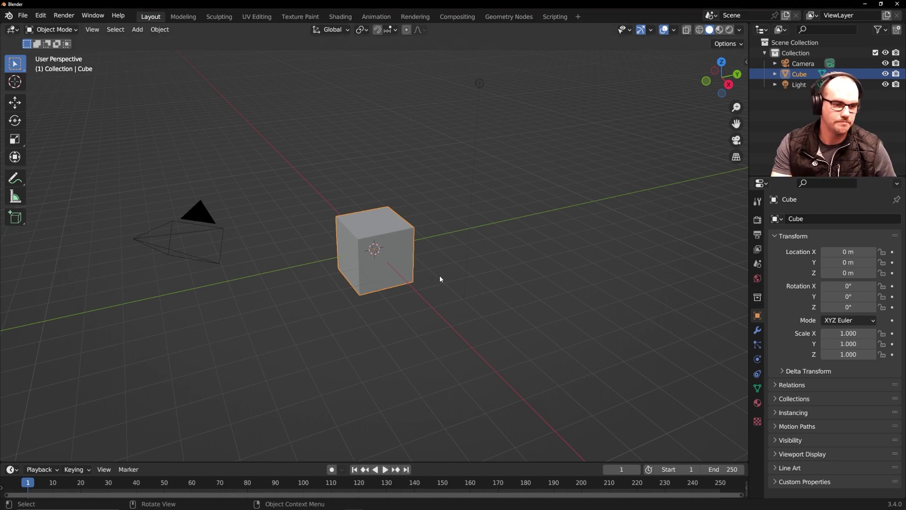
middle_drag(439, 279, 425, 259)
key(Delete)
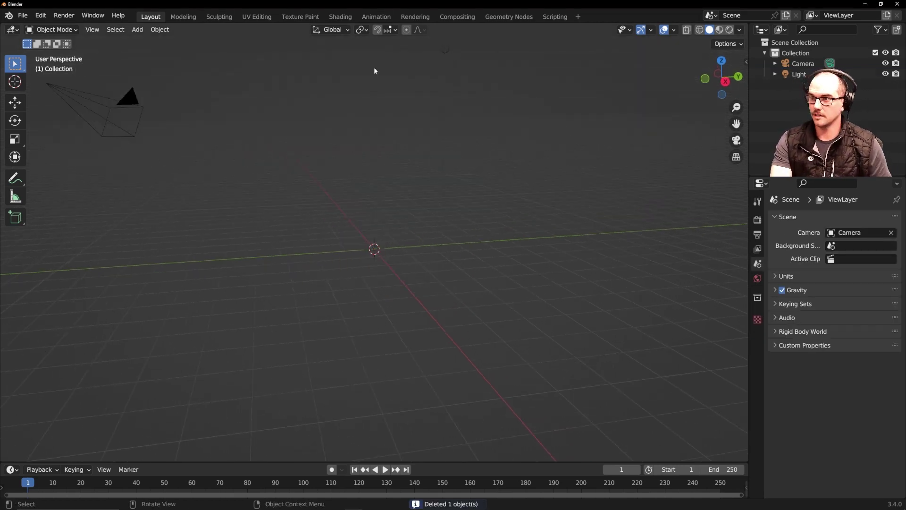
Step: Add a text object to the scene at the world origin
middle_drag(370, 118, 364, 154)
key(shift+a)
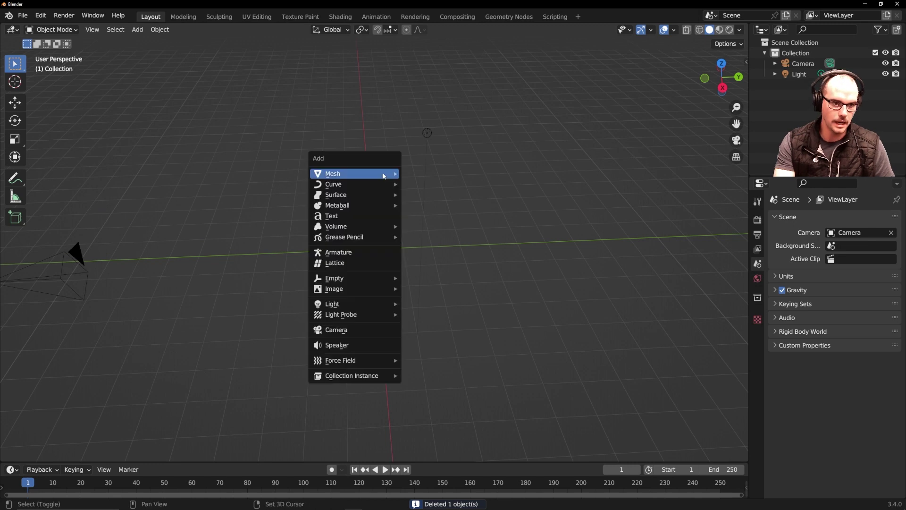
mouse_move(384, 176)
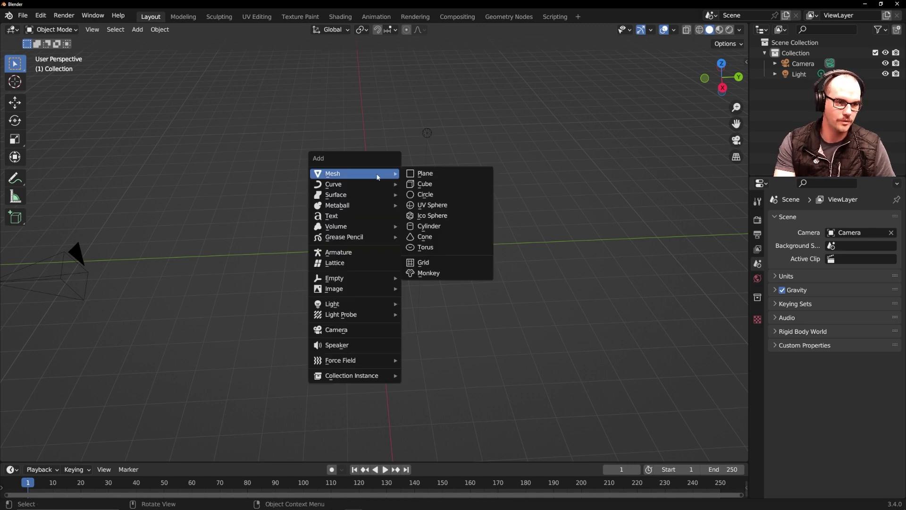
click(370, 220)
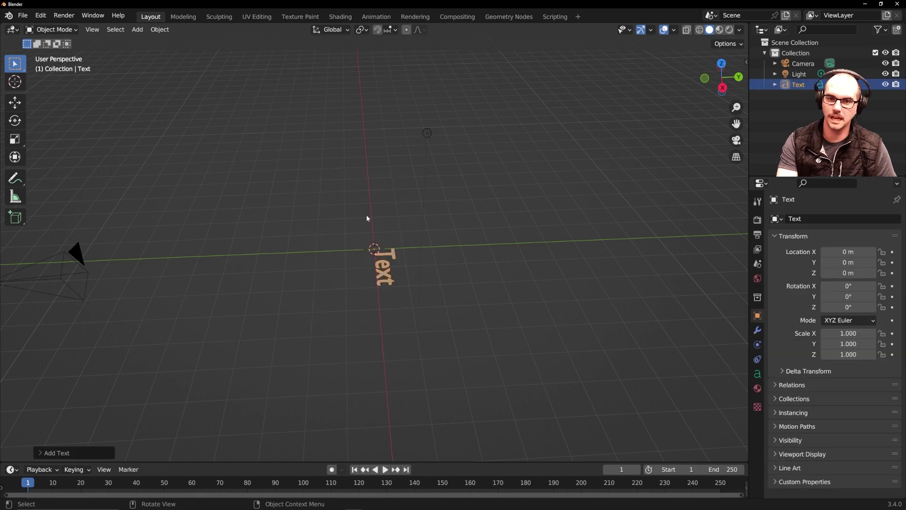
Step: Replace the placeholder text with the studio owner's first name on line one and "Studio Stuff" on line two
middle_drag(354, 216, 484, 250)
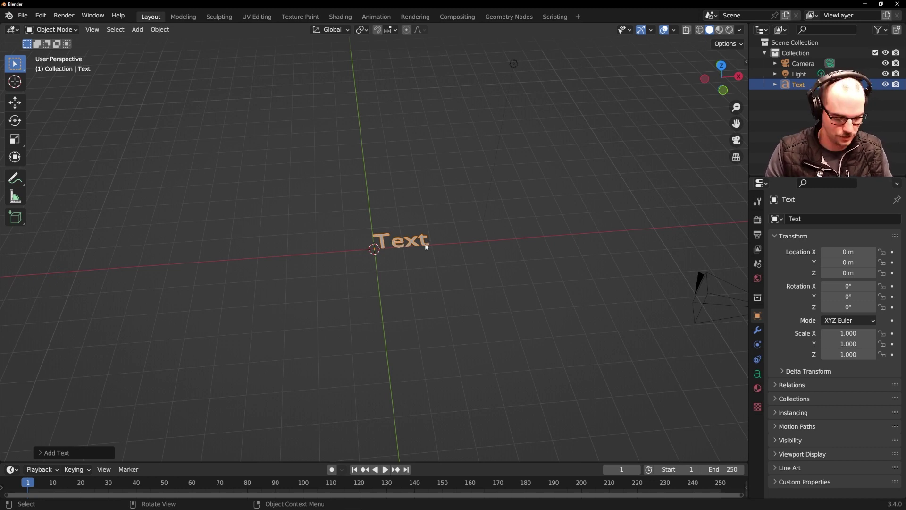
key(Tab)
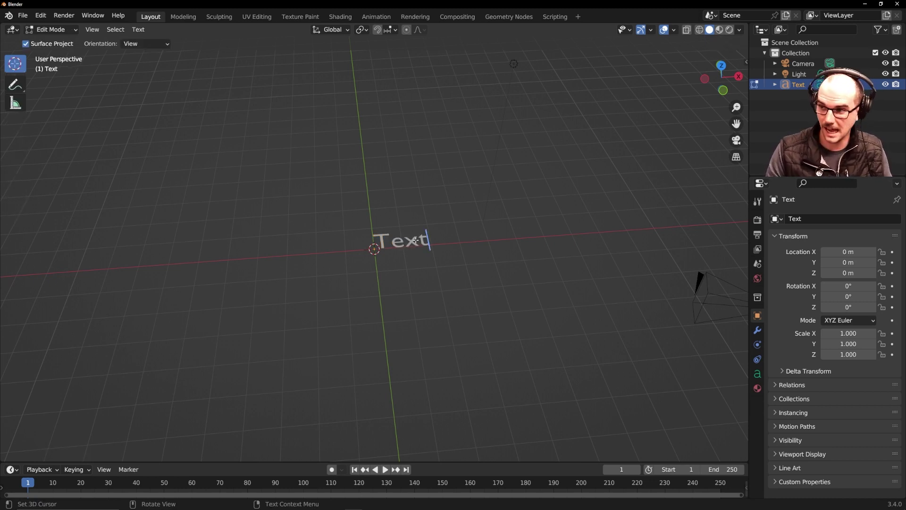
key(BackSpace)
key(BackSpace)
key(BackSpace)
key(BackSpace)
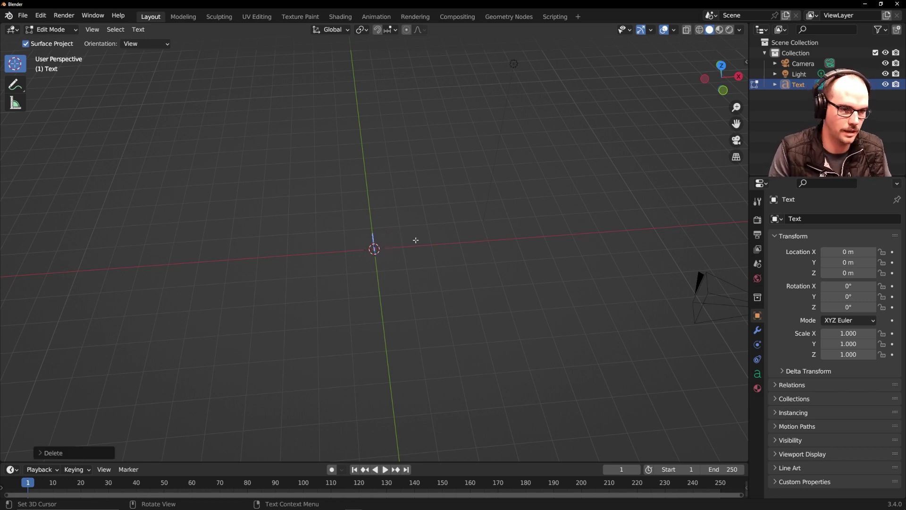
text(Nolan)
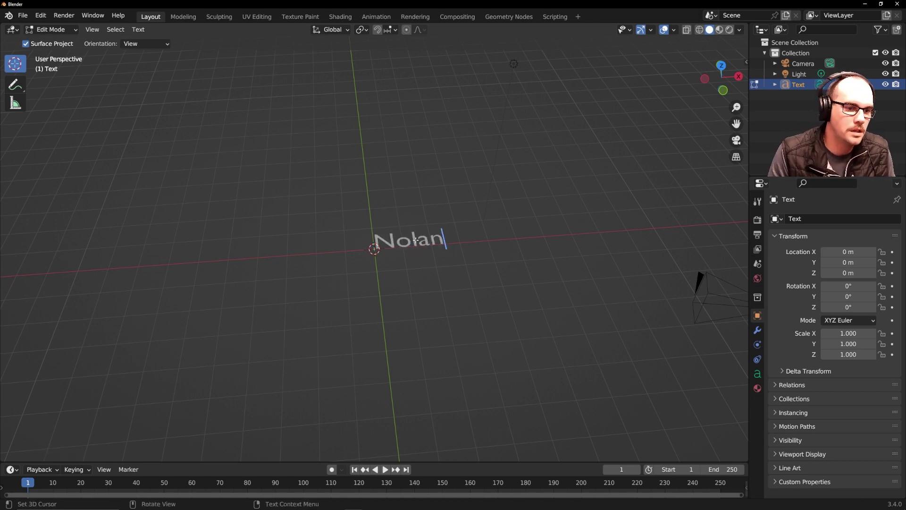
key(Return)
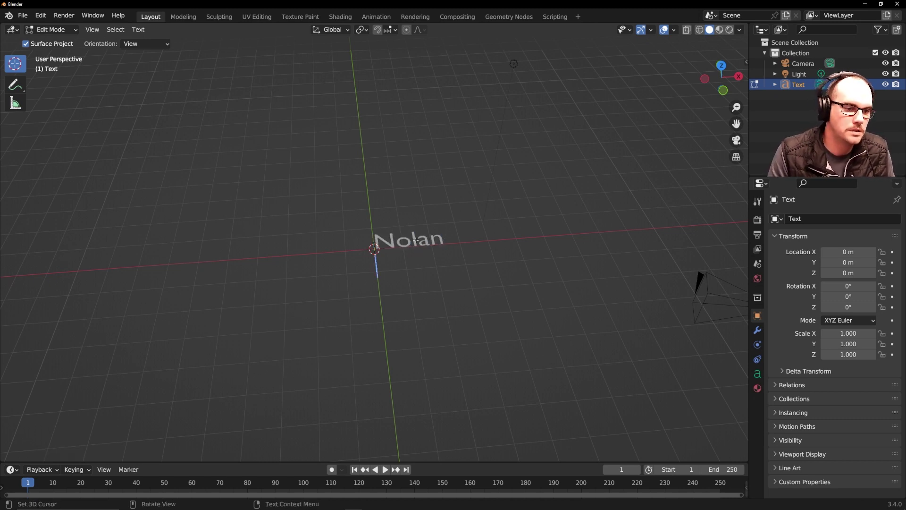
text(Sti)
key(BackSpace)
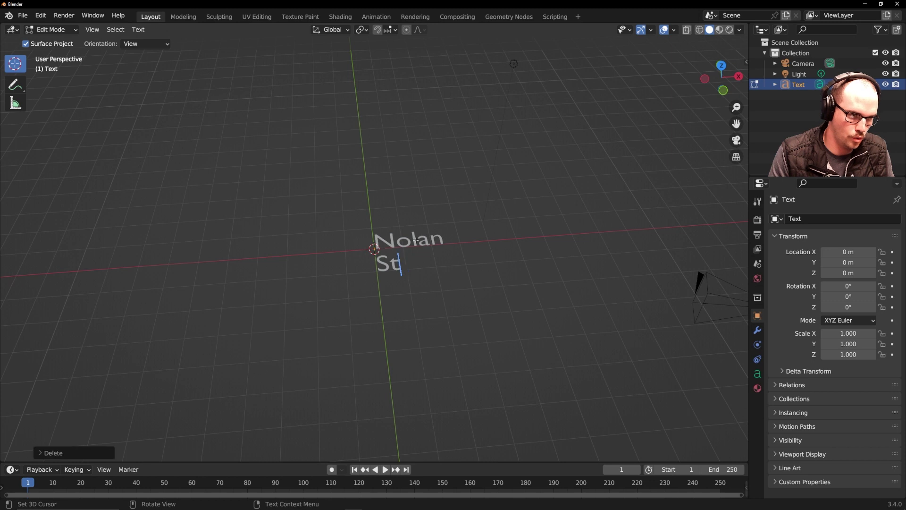
text(udio Stuff)
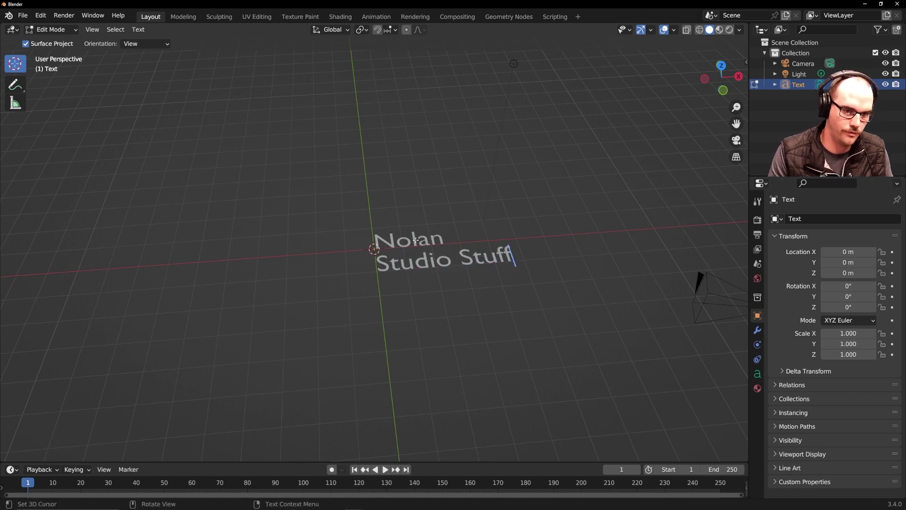
key(ctrl+a)
key(Tab)
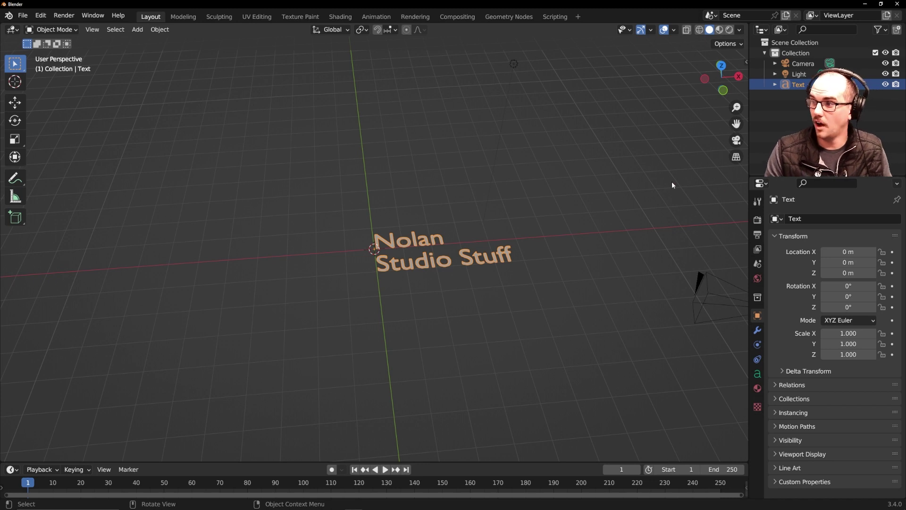
Step: Open the font file browser for the text's Regular font and look through the installed Windows fonts
click(758, 375)
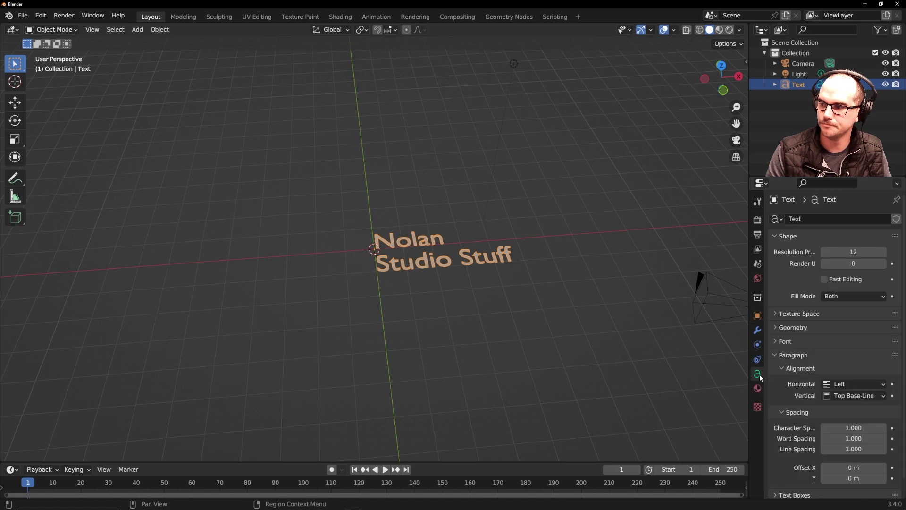
click(775, 347)
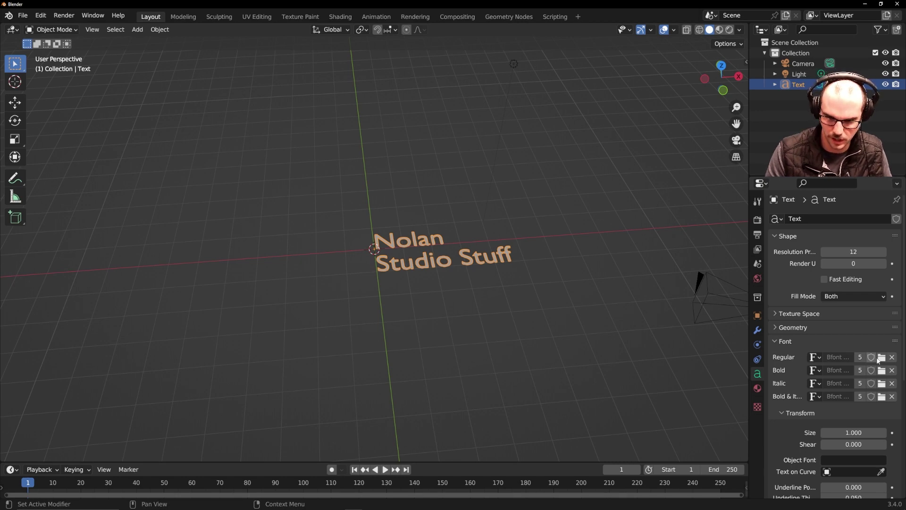
click(882, 358)
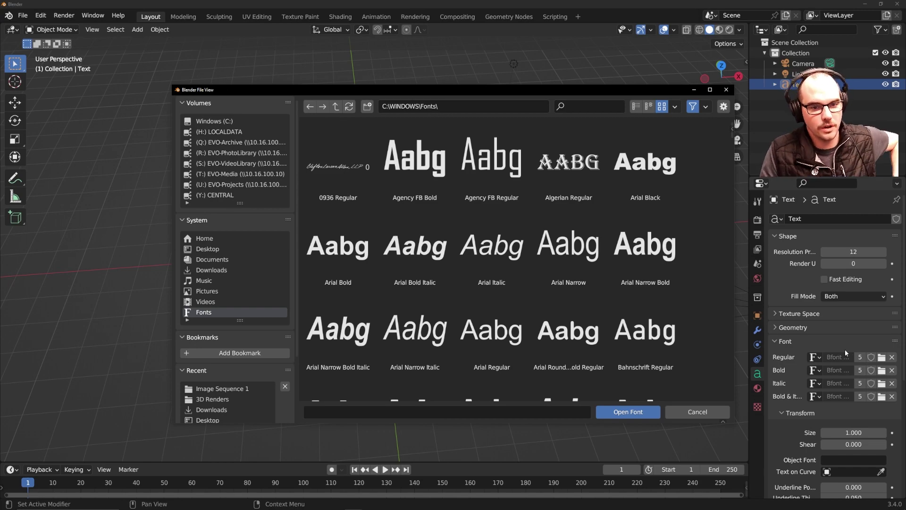
scroll(567, 321, down, 3)
scroll(567, 321, down, 15)
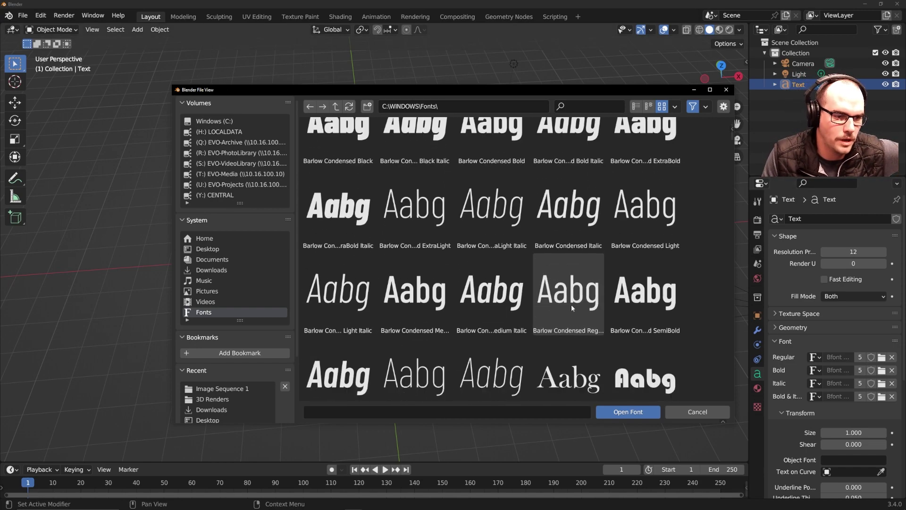
scroll(577, 300, down, 15)
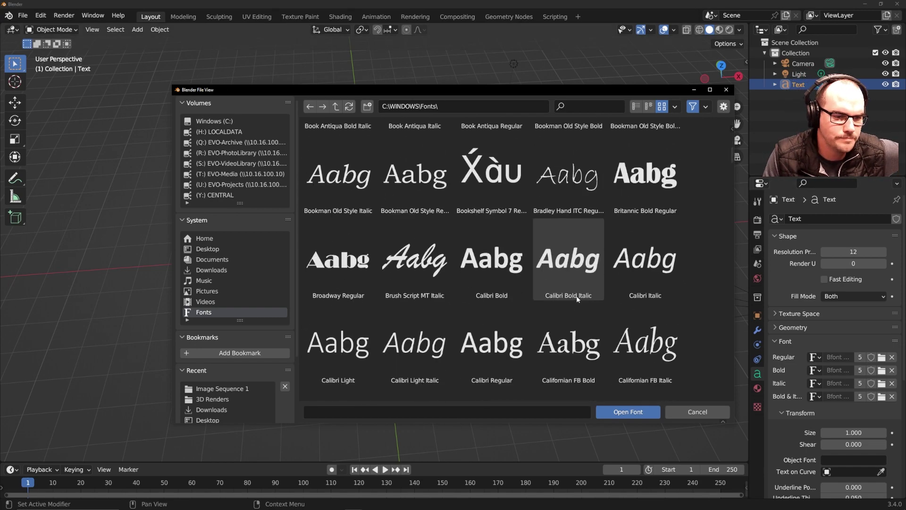
scroll(576, 299, down, 15)
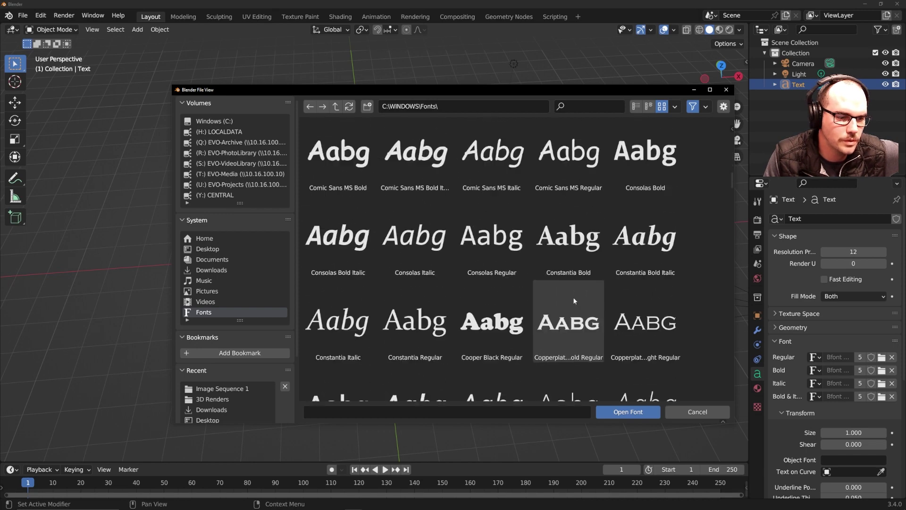
scroll(589, 296, down, 5)
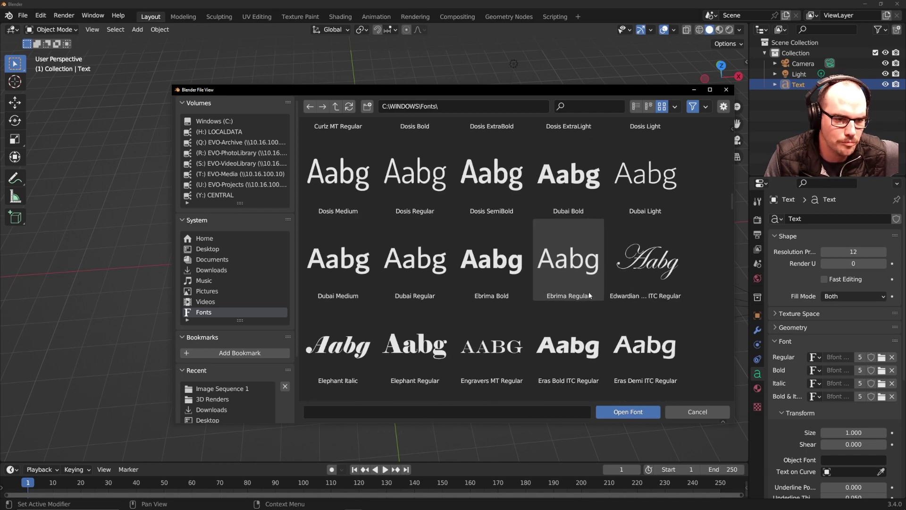
drag(733, 208, 731, 235)
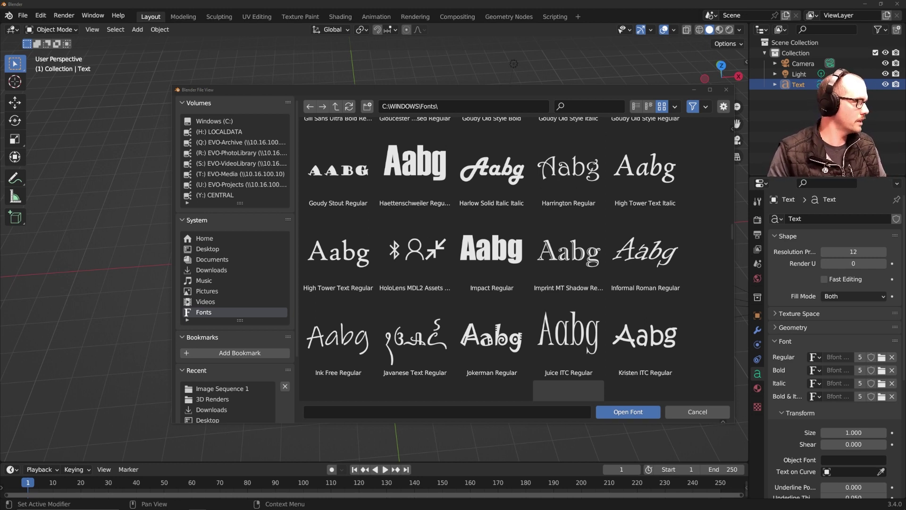
Step: Switch to Google Fonts in the browser and try filtering the font families by maximum thickness and by width
drag(0, 359, 393, 54)
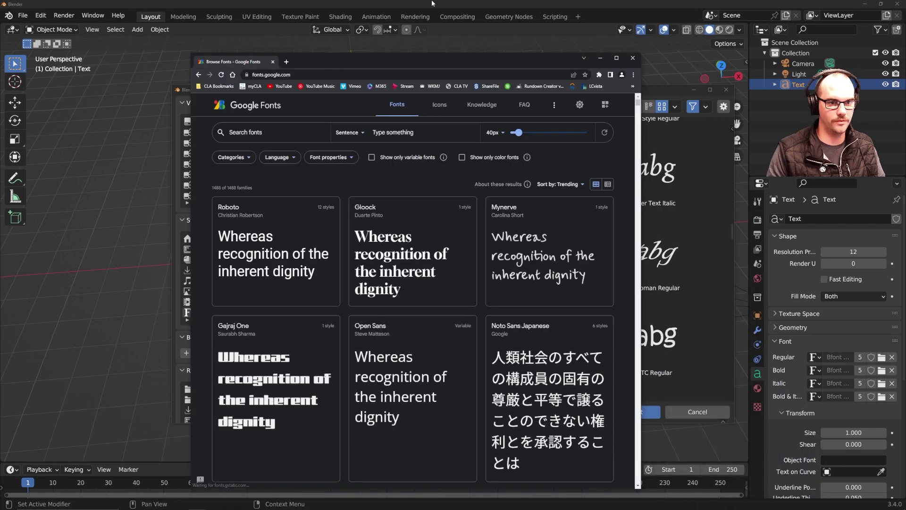
drag(433, 4, 442, 3)
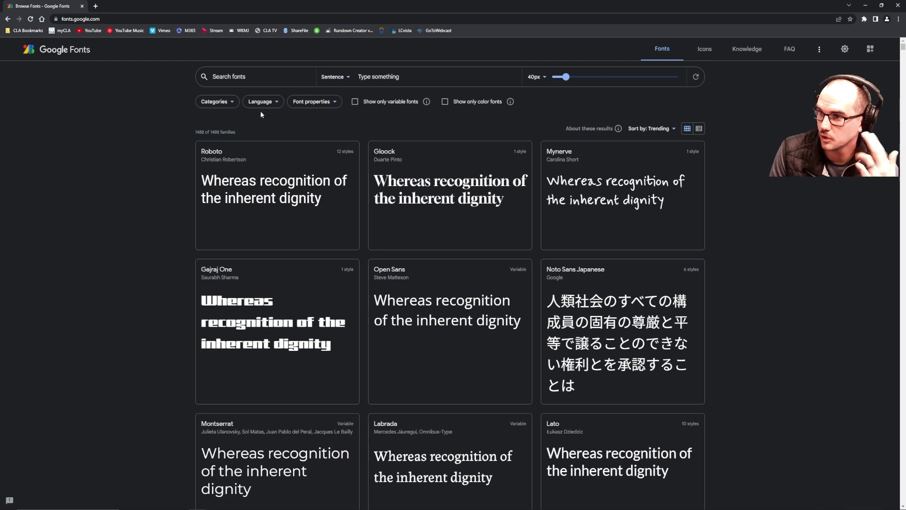
click(315, 102)
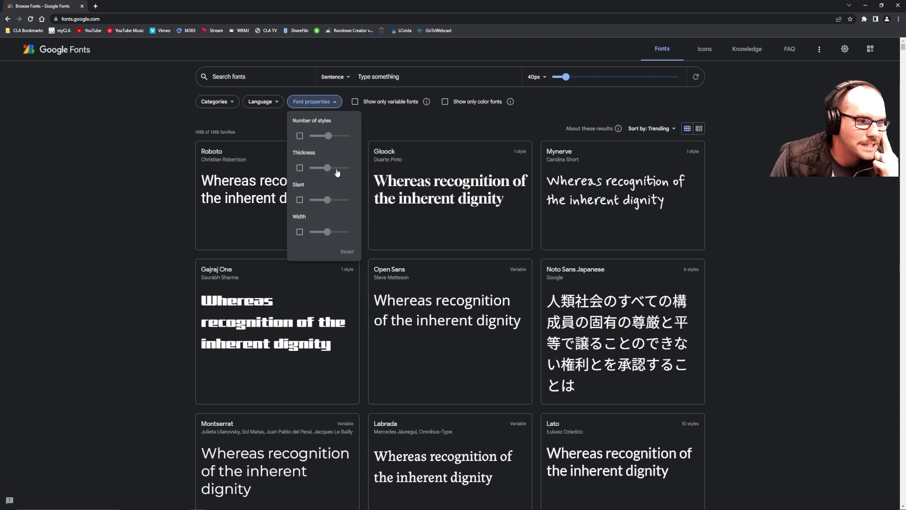
drag(331, 165, 345, 168)
click(299, 168)
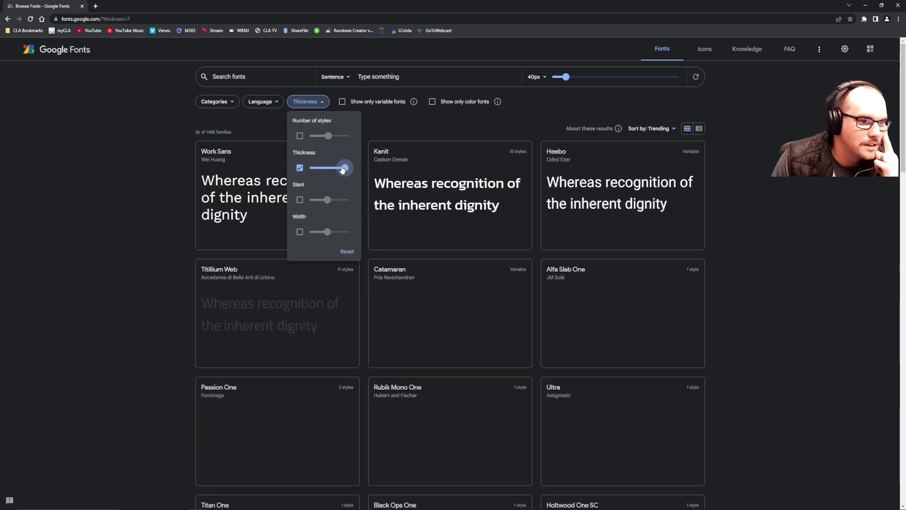
drag(327, 232, 323, 232)
click(300, 232)
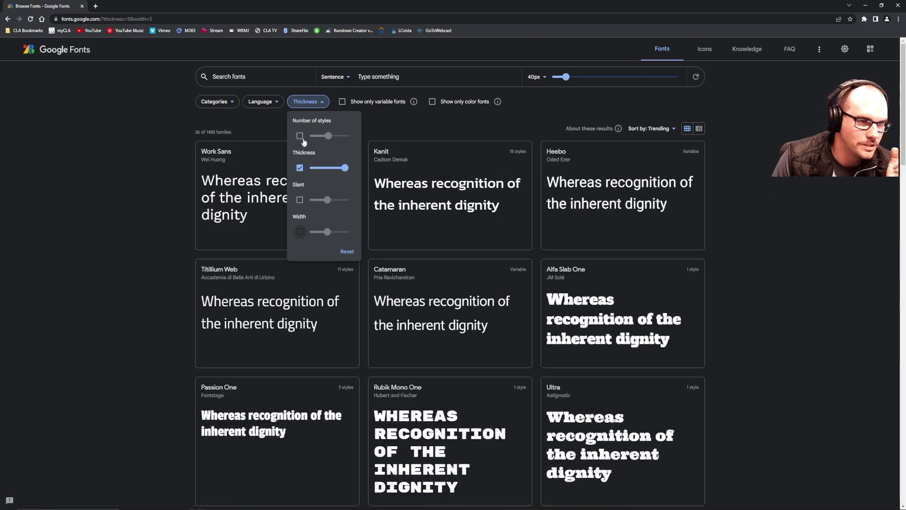
click(300, 167)
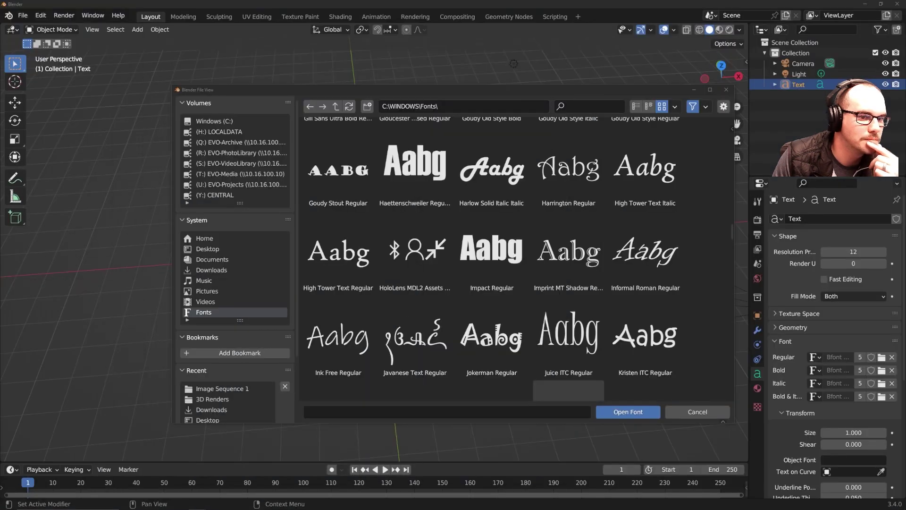
Step: Switch back to Blender and load Stencil Regular as the text's Regular font
scroll(492, 245, down, 7)
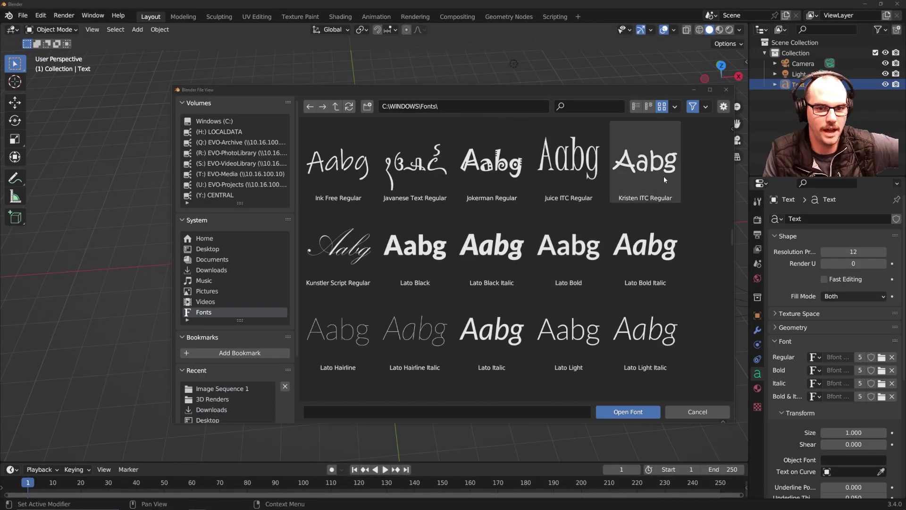
scroll(661, 236, down, 3)
drag(732, 243, 720, 405)
scroll(719, 399, up, 10)
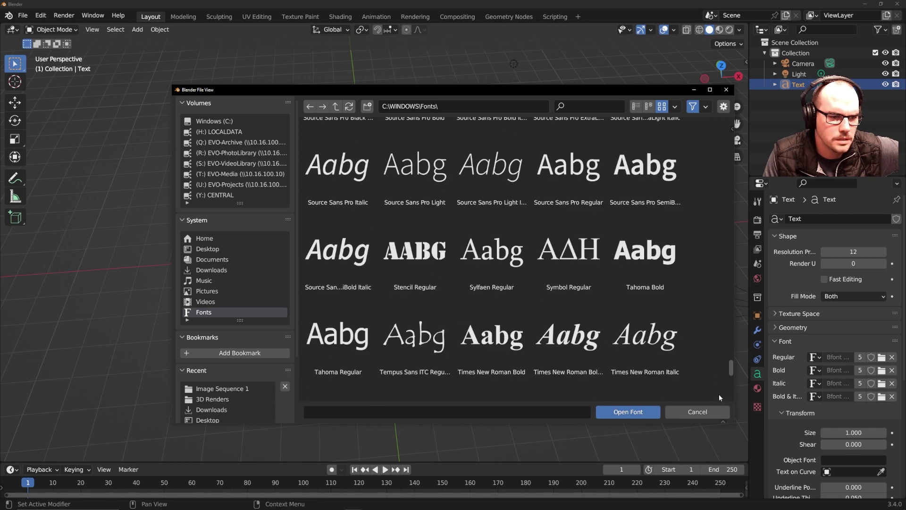
click(425, 241)
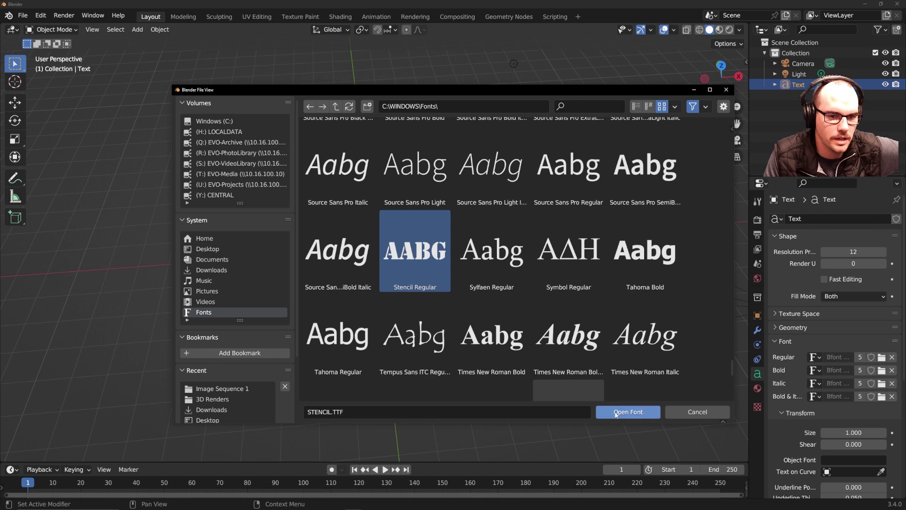
click(614, 413)
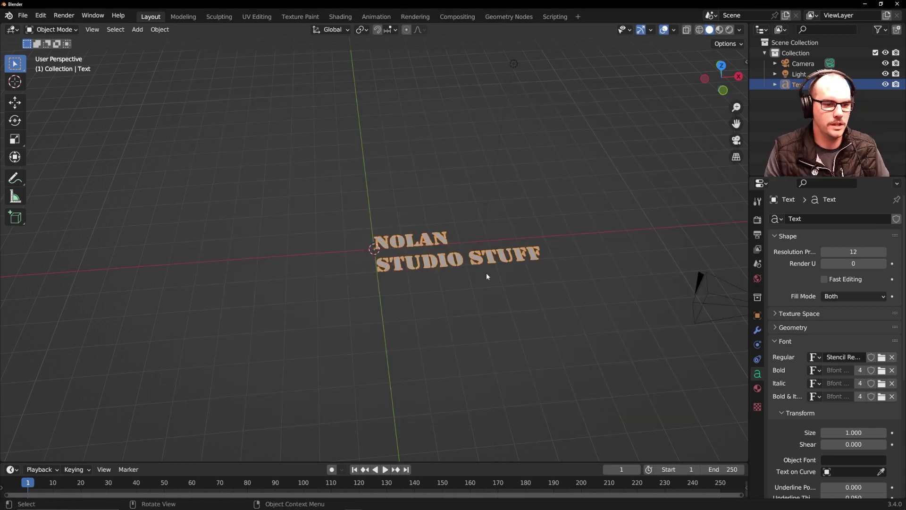
Step: Edit the text object so that the word "Stuff" sits on its own third line
key(Tab)
key(ctrl+a)
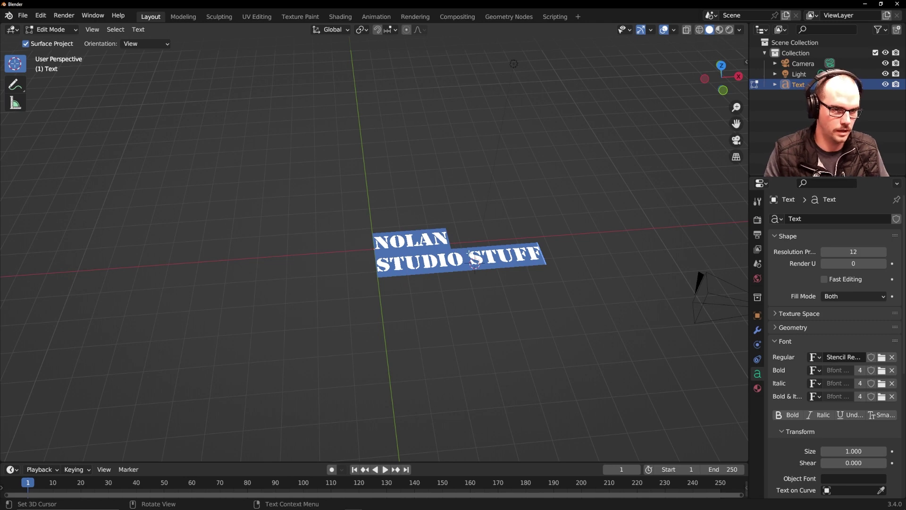
key(Left)
key(Left)
key(Left)
key(Left)
key(Left)
key(Return)
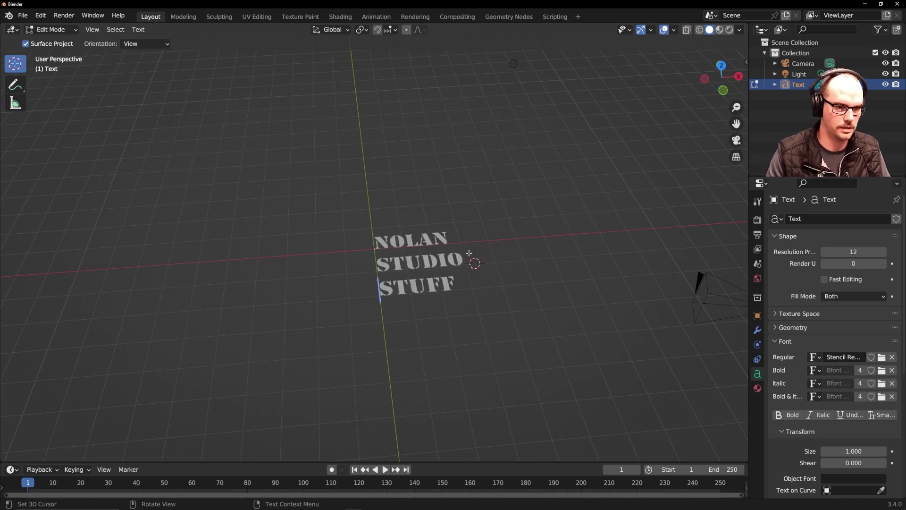
Step: Select all of the text and set its horizontal paragraph alignment to Center
key(ctrl+a)
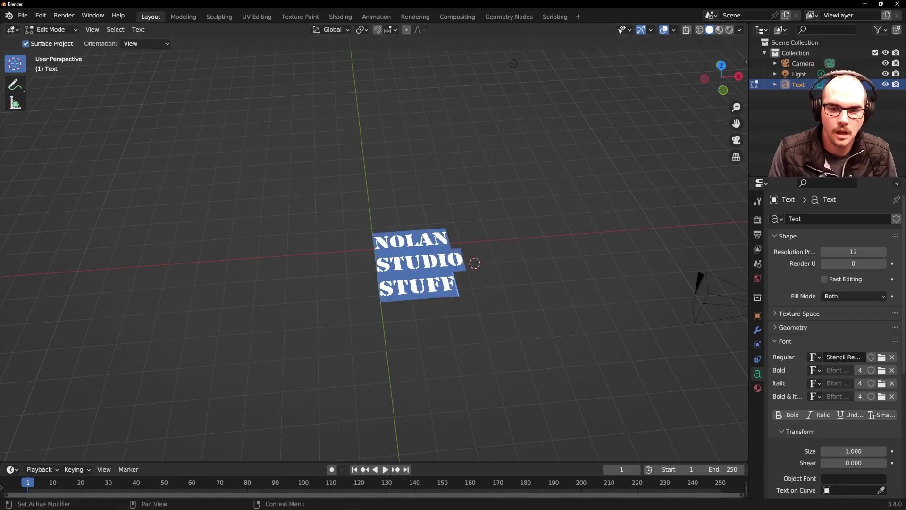
click(785, 341)
click(785, 355)
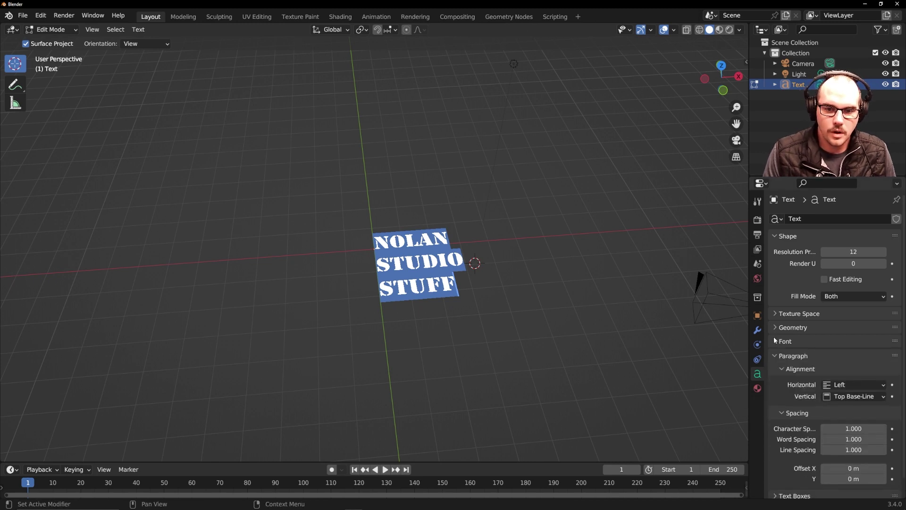
scroll(784, 367, down, 1)
click(843, 366)
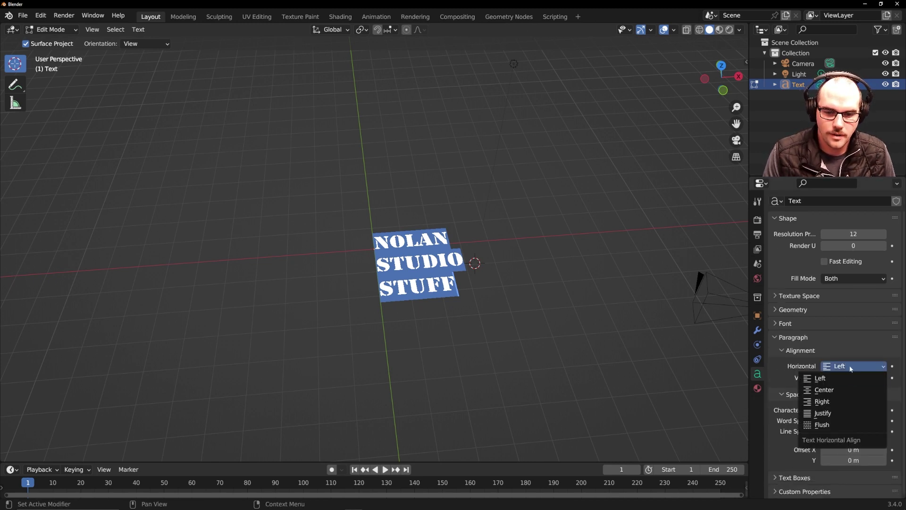
click(843, 392)
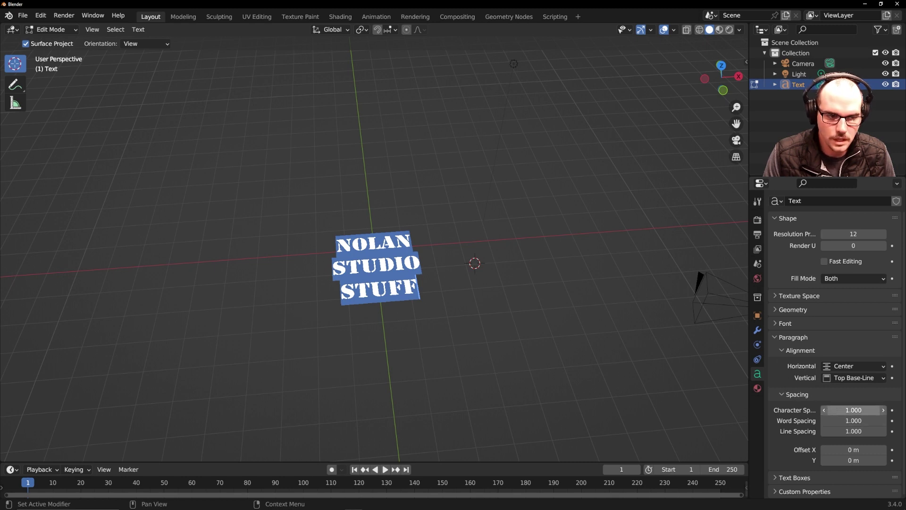
Step: Set the text's character spacing to 1.1 and its line spacing to 1.3
mouse_move(854, 410)
mouse_down()
mouse_move(883, 410)
mouse_move(854, 410)
mouse_up()
click(869, 408)
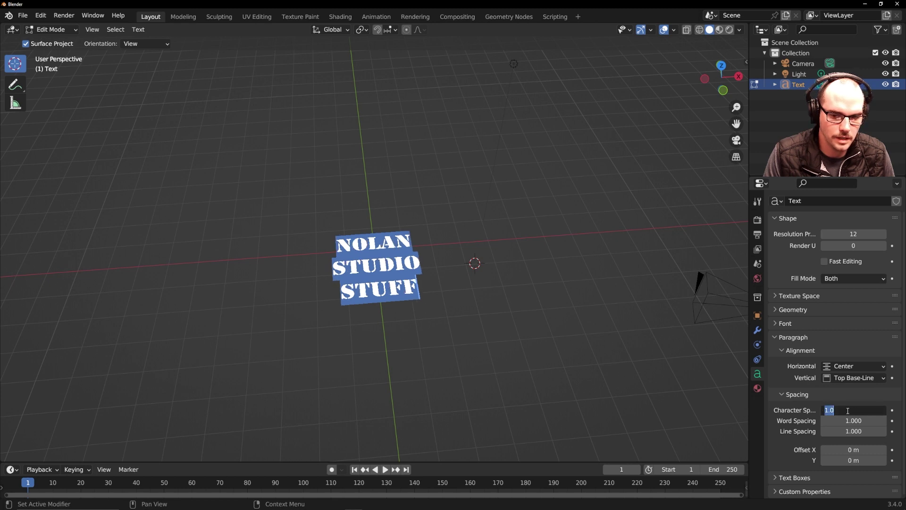
text(1.1)
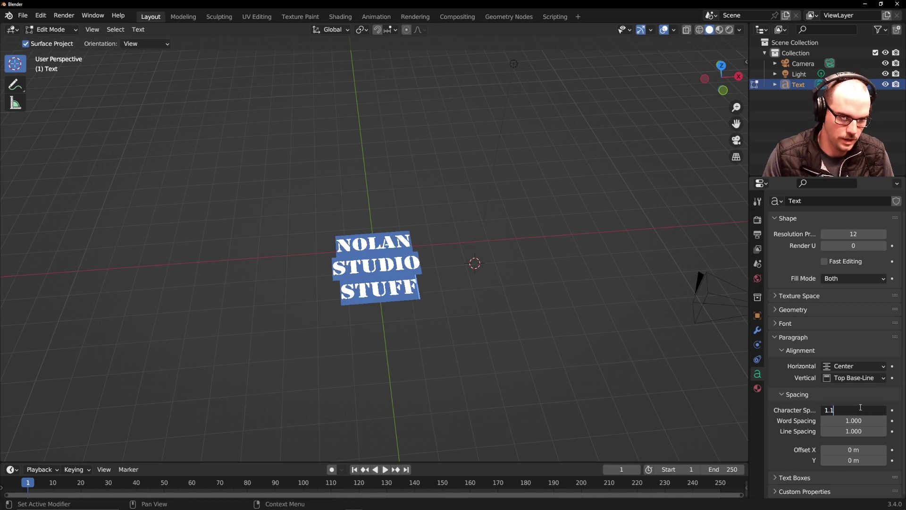
key(Return)
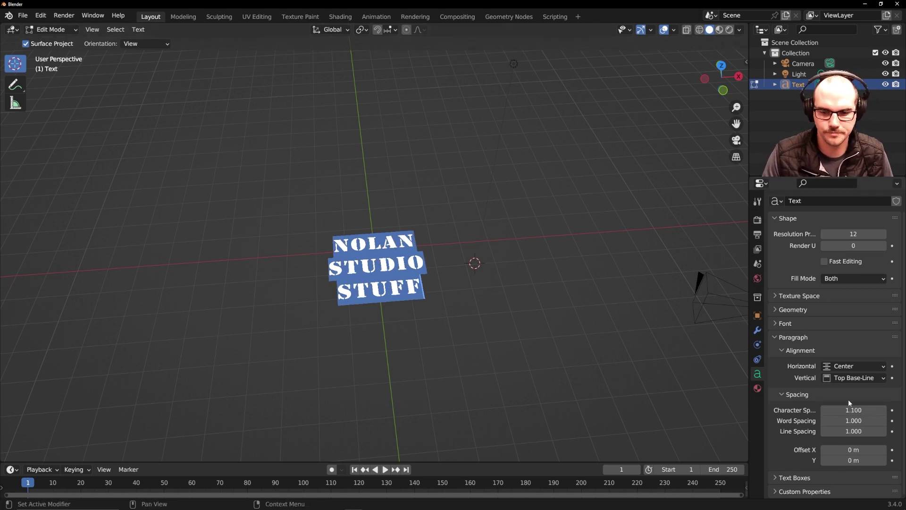
double_click(856, 431)
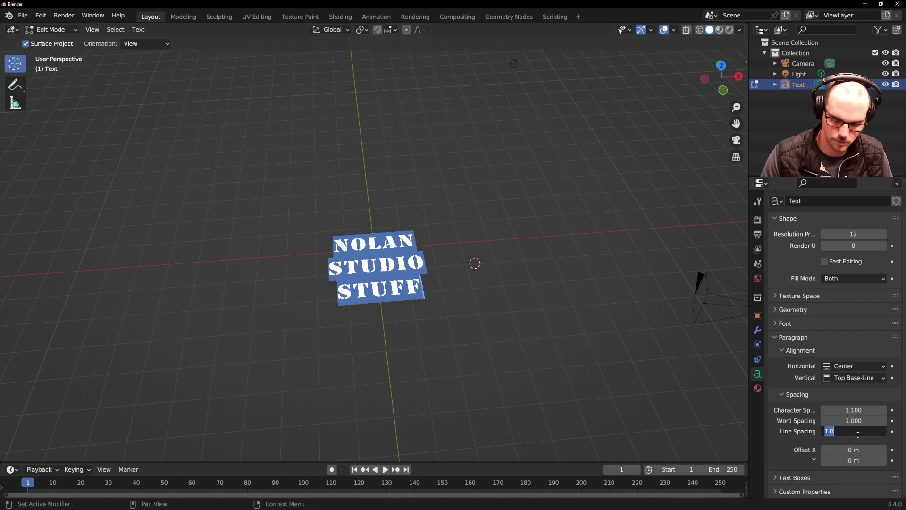
text(1.3)
key(Return)
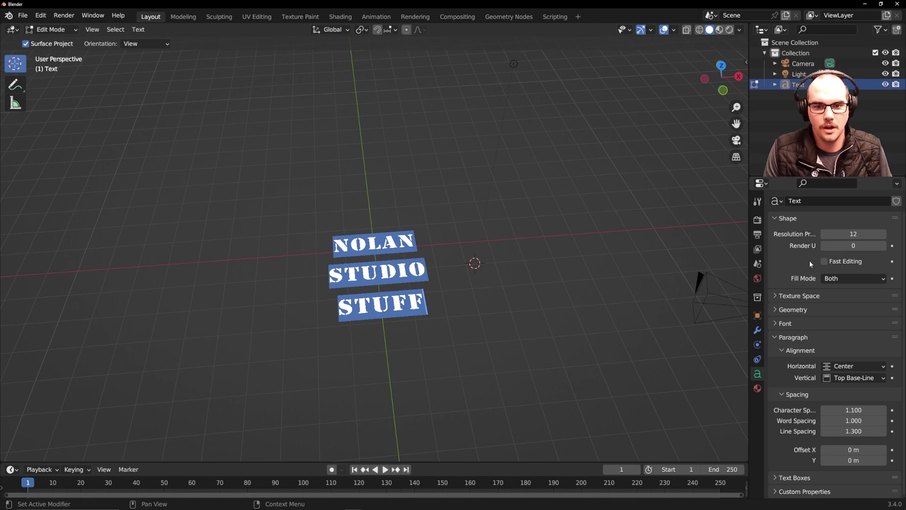
Step: Collapse the Shape and Paragraph settings and return the text object to Object Mode
scroll(788, 251, up, 1)
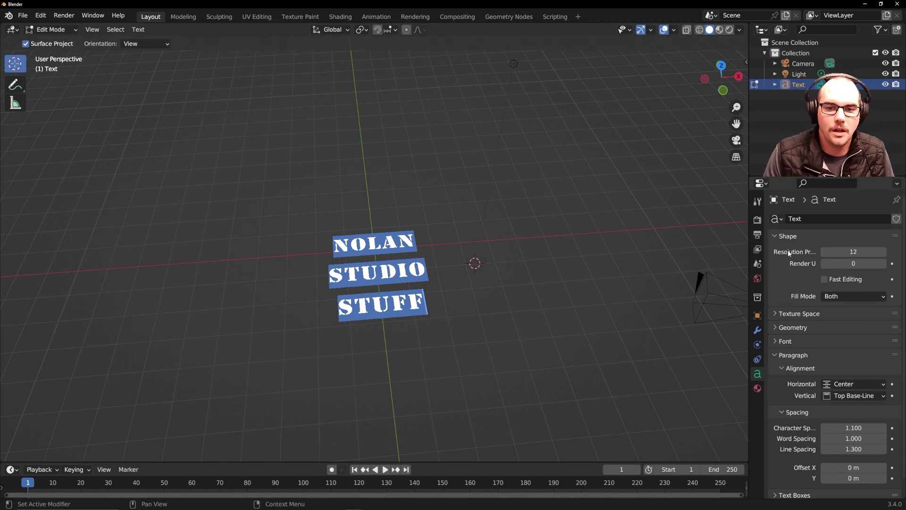
click(774, 236)
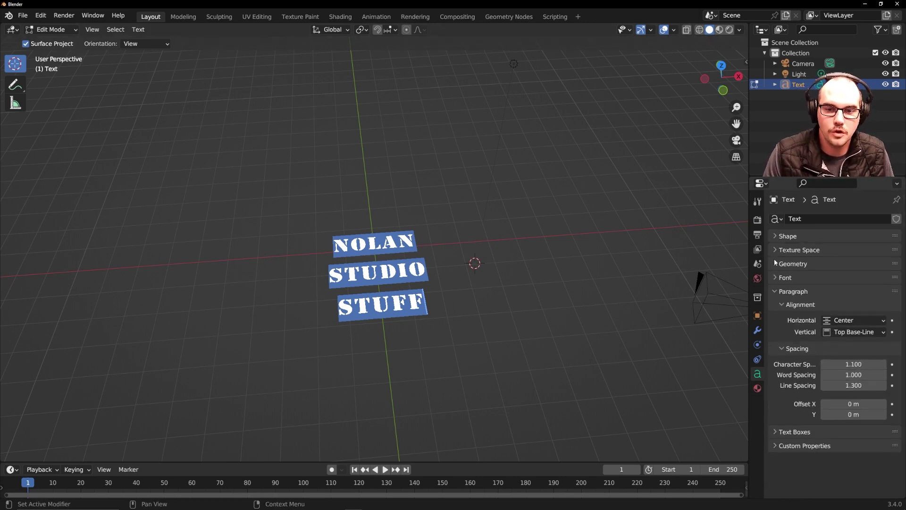
click(774, 291)
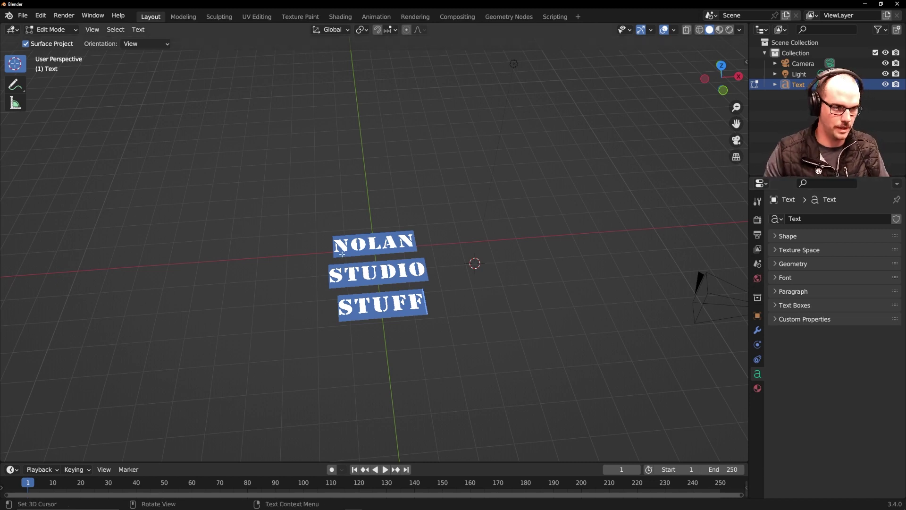
key(Tab)
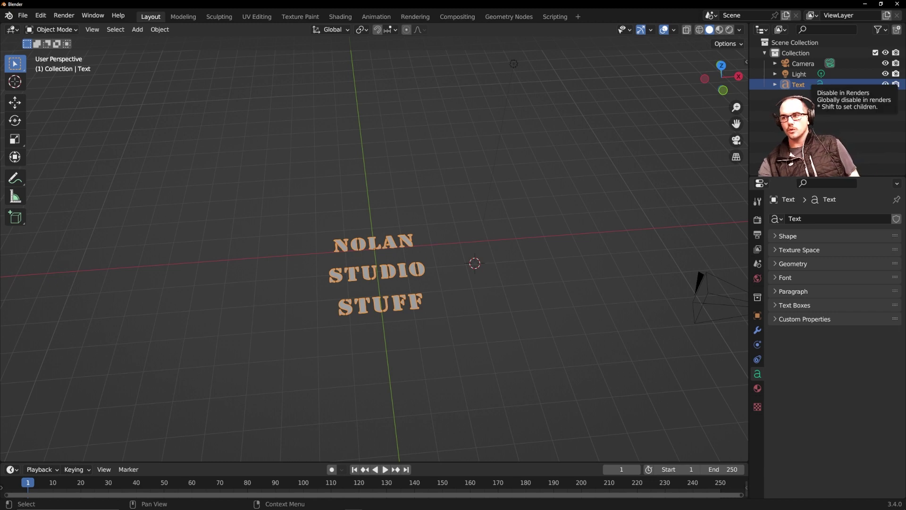
Step: Extrude the text geometry to 0.15 m and view its depth up close
click(777, 262)
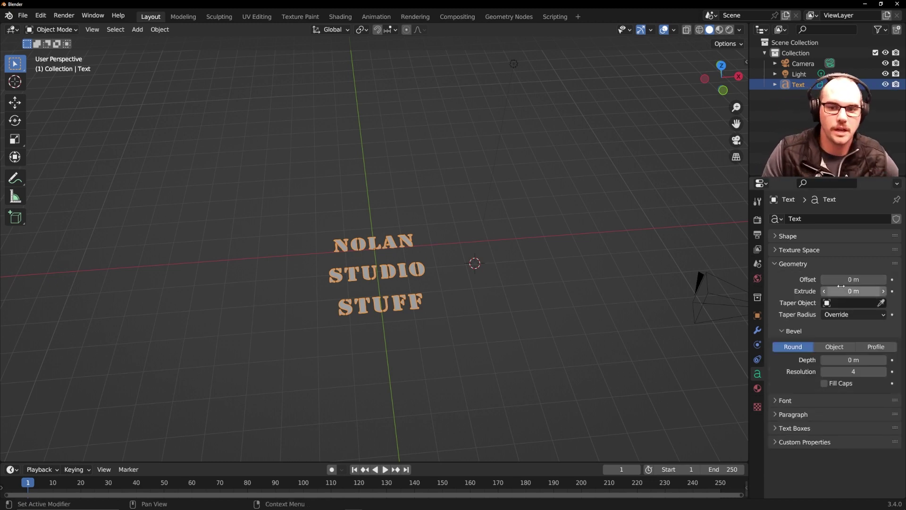
mouse_move(854, 291)
mouse_down()
mouse_move(881, 290)
mouse_move(866, 291)
mouse_up()
middle_drag(283, 285, 439, 291)
scroll(309, 288, up, 5)
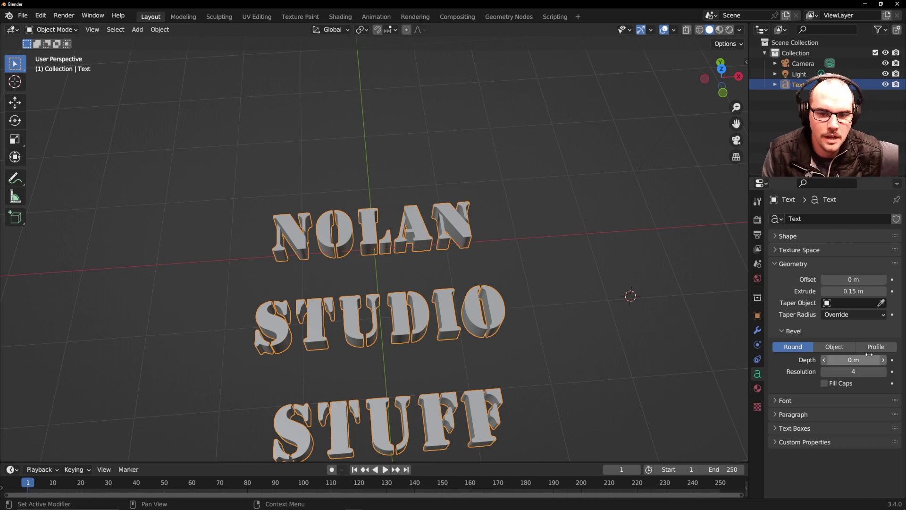
Step: Try a 0.07 m Round bevel and the Object and Profile bevel types on the text, ending back on an unbevelled Round
click(840, 347)
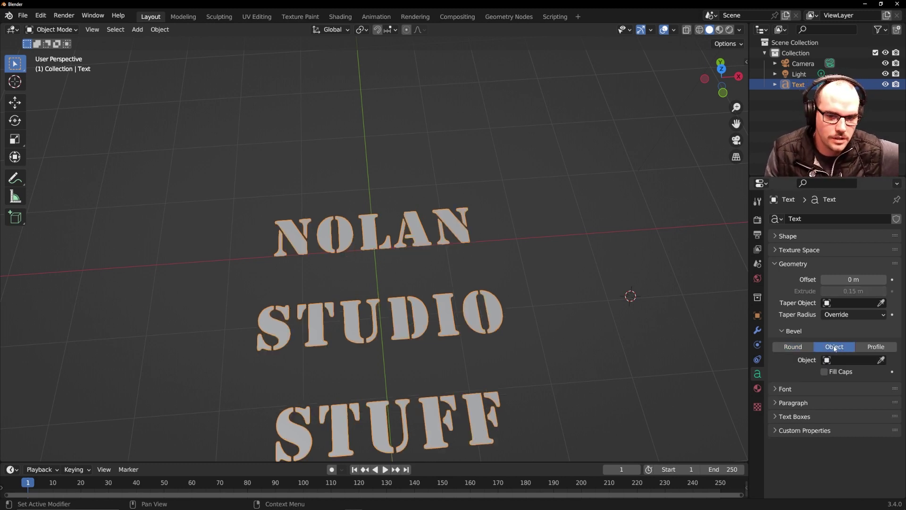
click(793, 347)
mouse_move(850, 360)
mouse_down()
mouse_move(878, 359)
mouse_move(826, 360)
mouse_move(836, 360)
mouse_up()
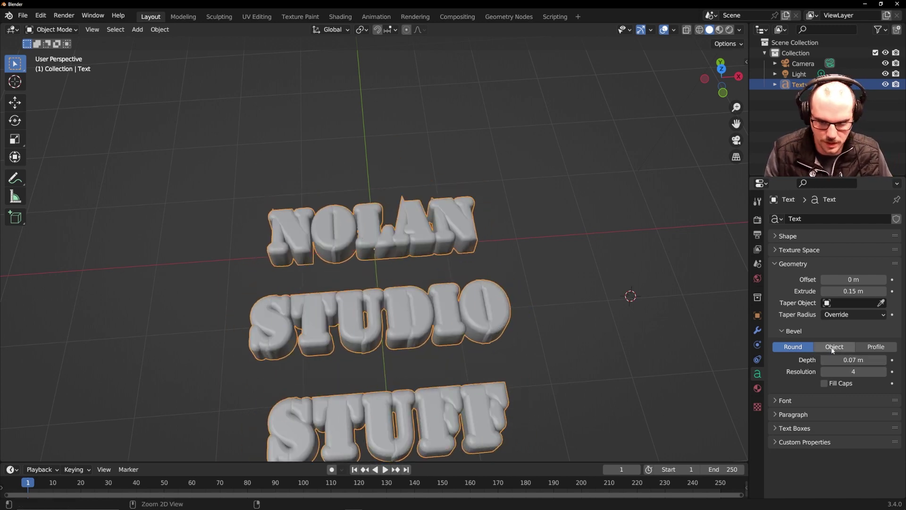
key(ctrl+z)
click(845, 348)
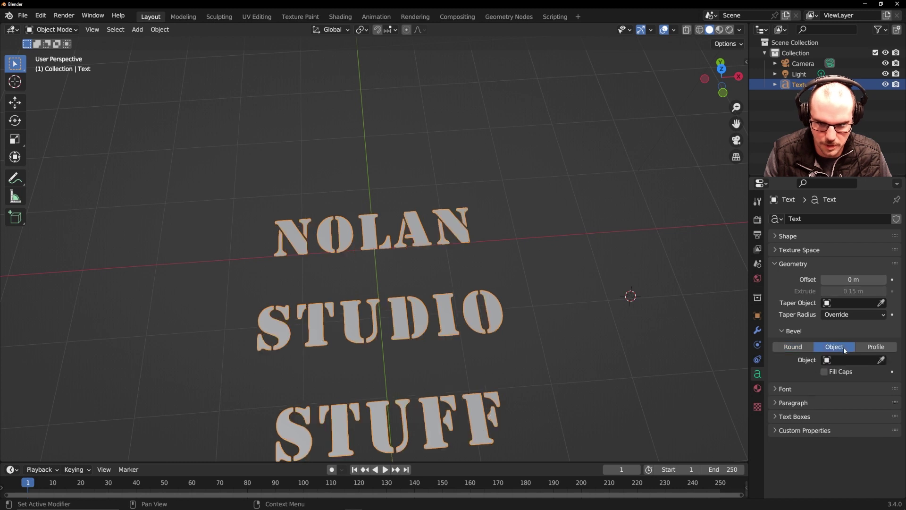
click(877, 349)
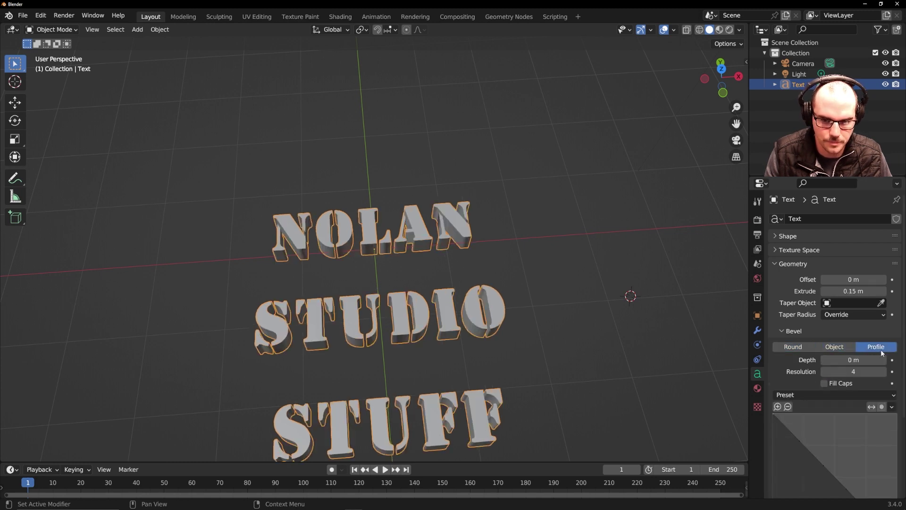
click(793, 346)
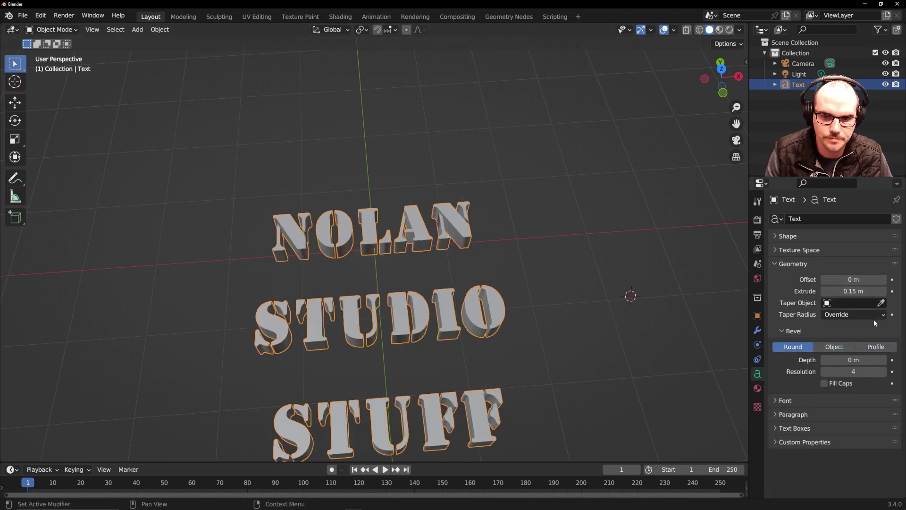
Step: Try the Multiply and Add taper radius modes on the text and return it to Override
click(862, 310)
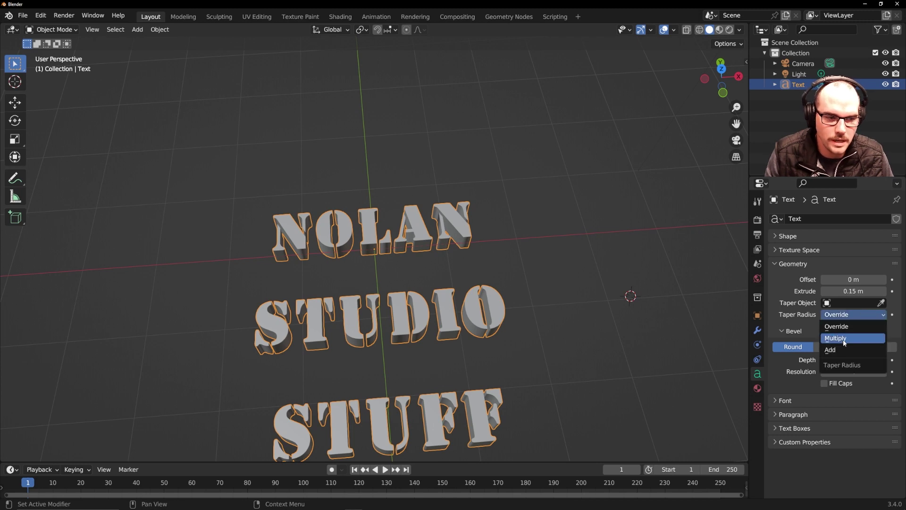
click(843, 338)
click(848, 314)
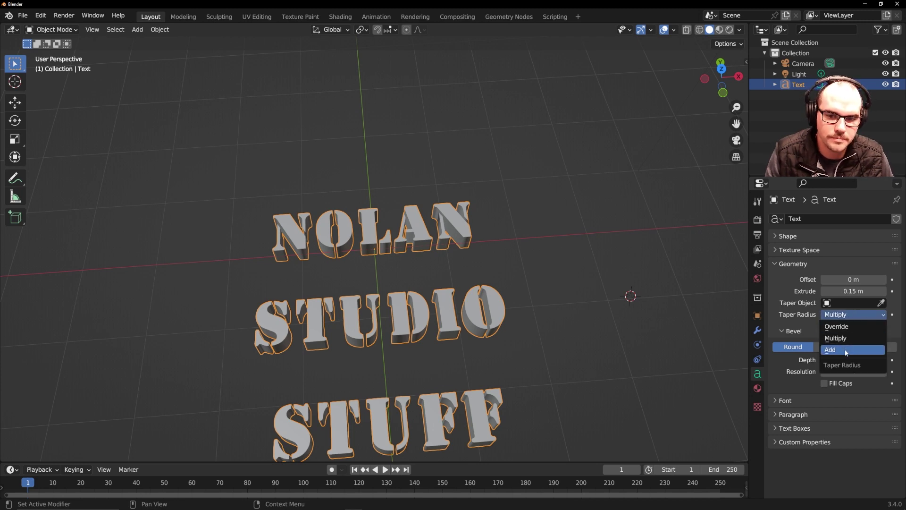
click(845, 350)
click(843, 316)
click(845, 327)
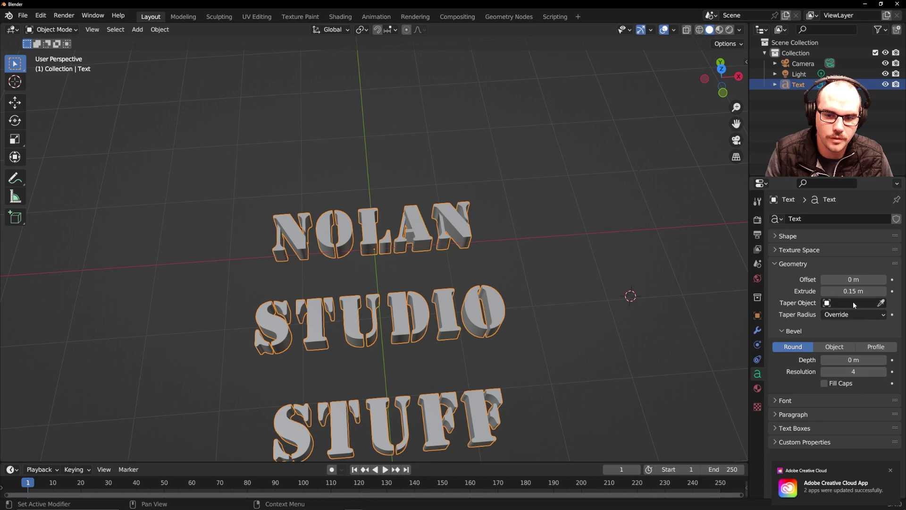
Step: Stand the text upright by rotating it 90 degrees about the X axis, and reposition it above the grid floor
middle_drag(532, 277, 534, 298)
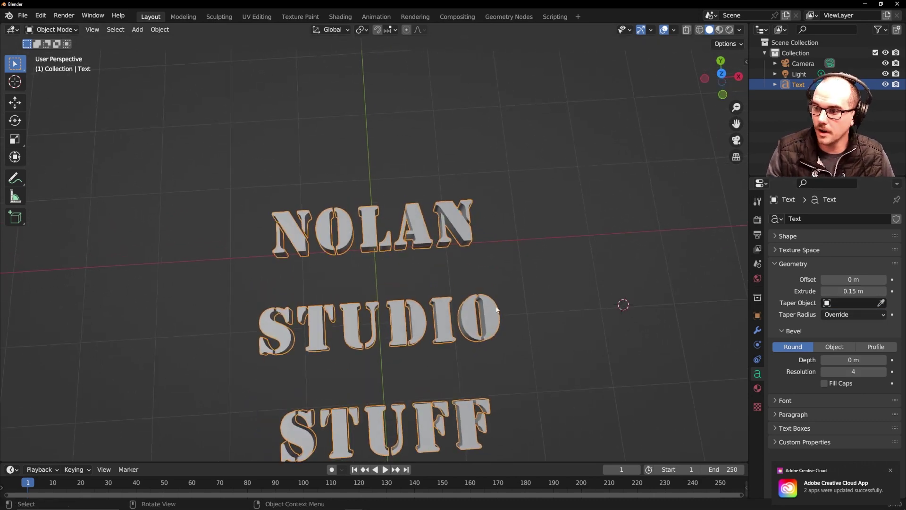
drag(395, 334, 395, 212)
key(r)
key(x)
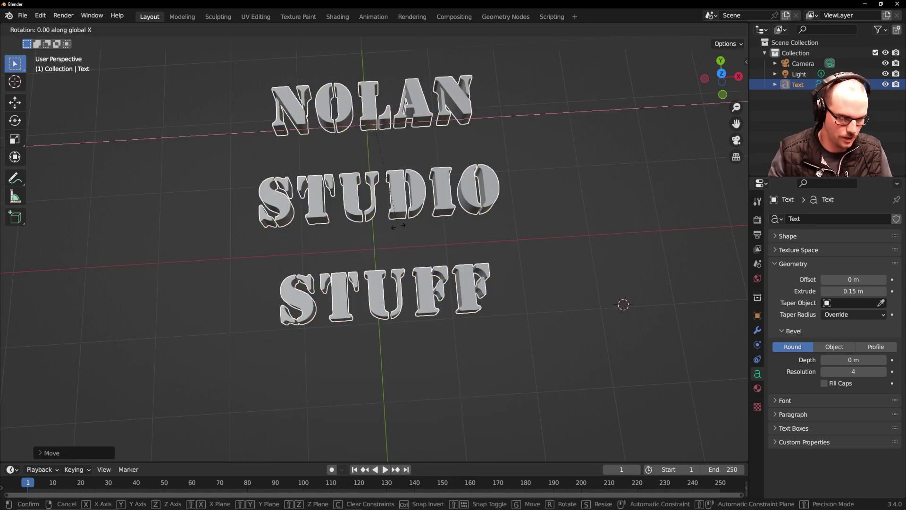
key(9)
key(0)
key(Return)
middle_drag(654, 295, 592, 236)
key(g)
click(510, 141)
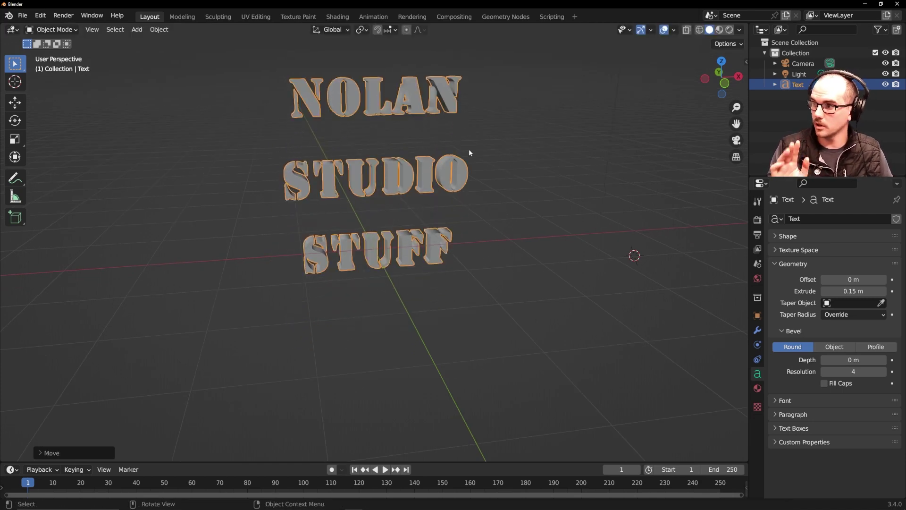
Step: Create a new material for the text and give it a golden-yellow base color
click(757, 388)
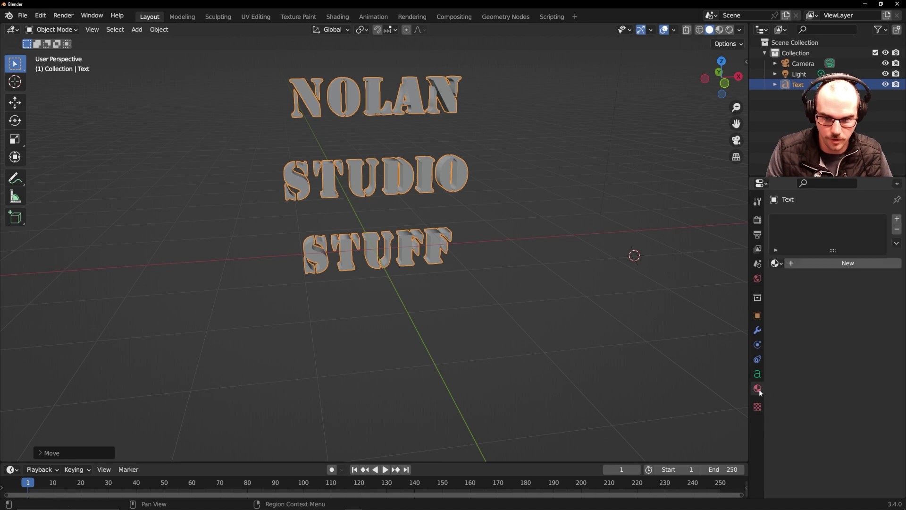
click(814, 262)
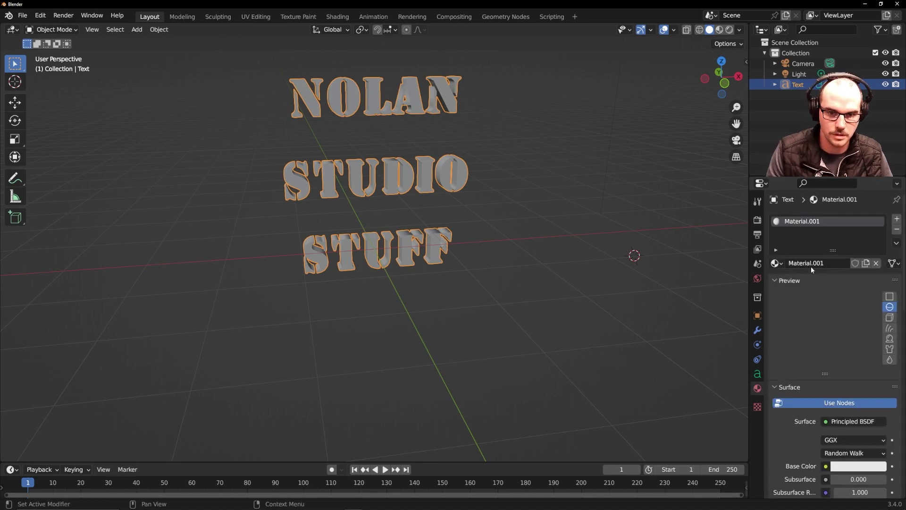
scroll(821, 326, down, 5)
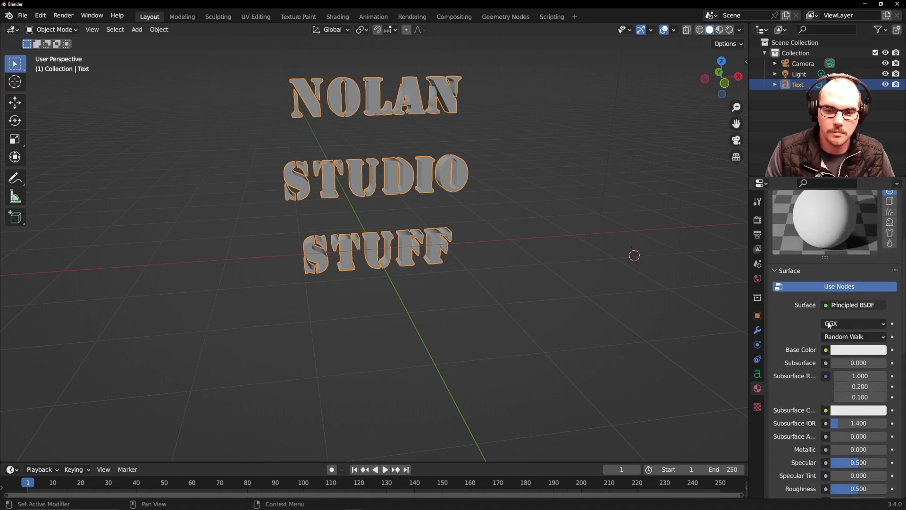
click(846, 352)
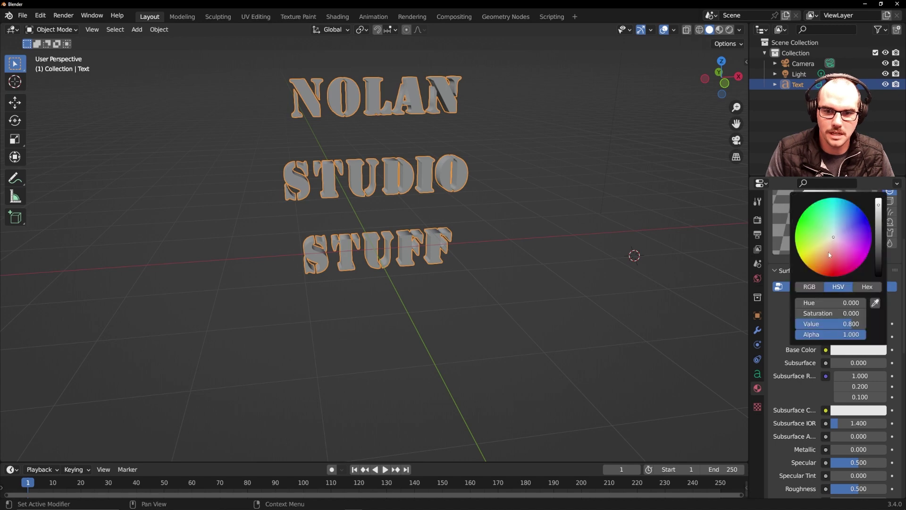
key(ctrl+v)
Step: Set the gold material's subsurface and subsurface anisotropy to 0.799, subsurface IOR to 2.199, metallic to 1.000 and roughness to 0.349
drag(859, 450, 885, 449)
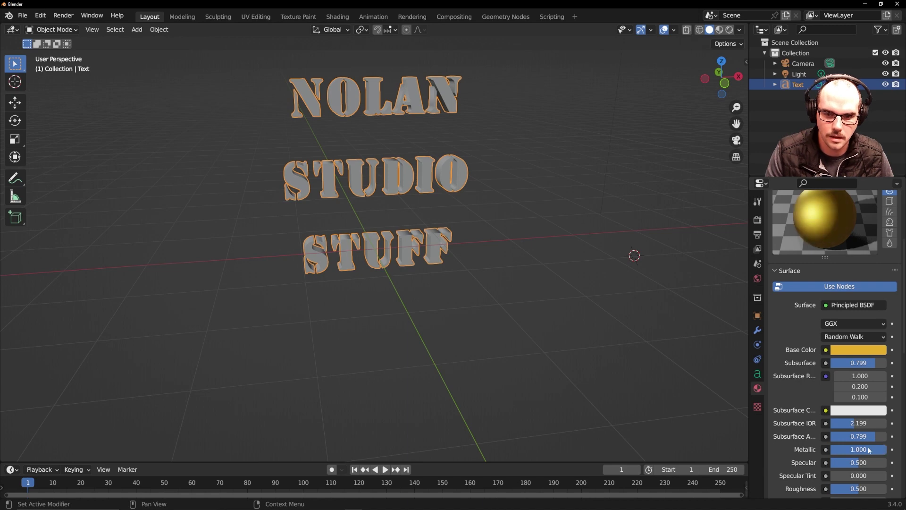
click(863, 448)
key(Return)
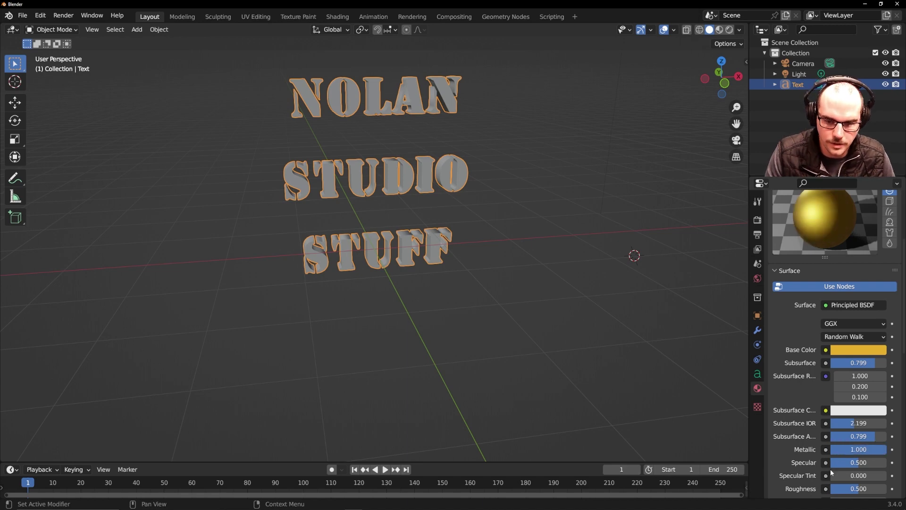
scroll(831, 452, down, 1)
mouse_move(858, 474)
mouse_down()
mouse_move(841, 474)
mouse_move(854, 474)
mouse_up()
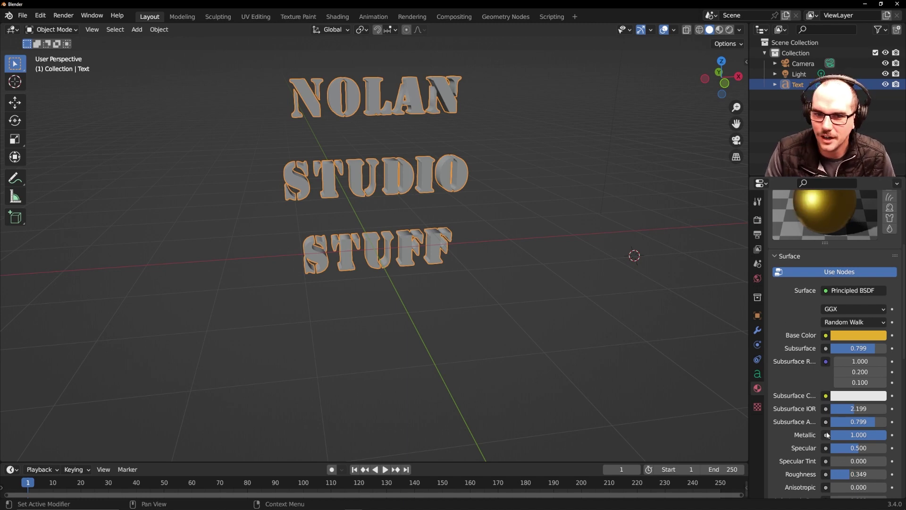
Step: Switch the viewport to Rendered shading to preview the gold material on the text
middle_drag(429, 152, 427, 194)
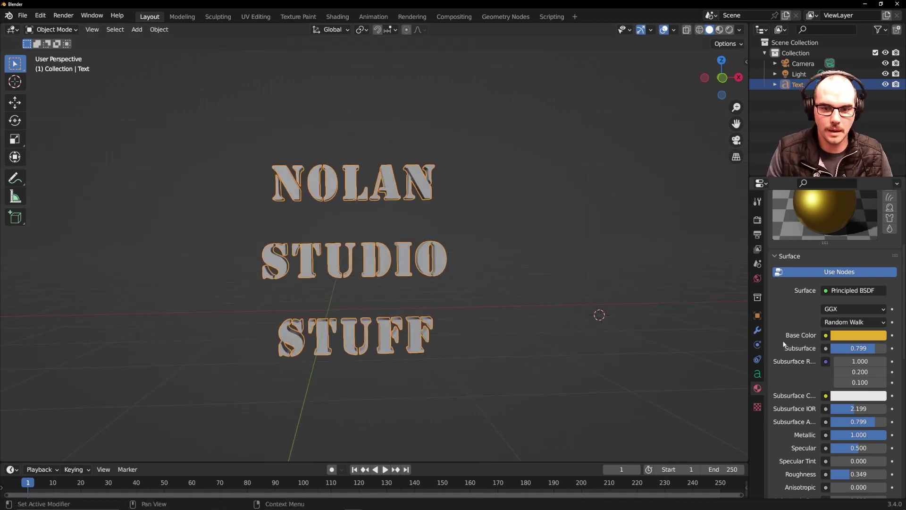
scroll(784, 344, up, 4)
click(720, 29)
click(730, 29)
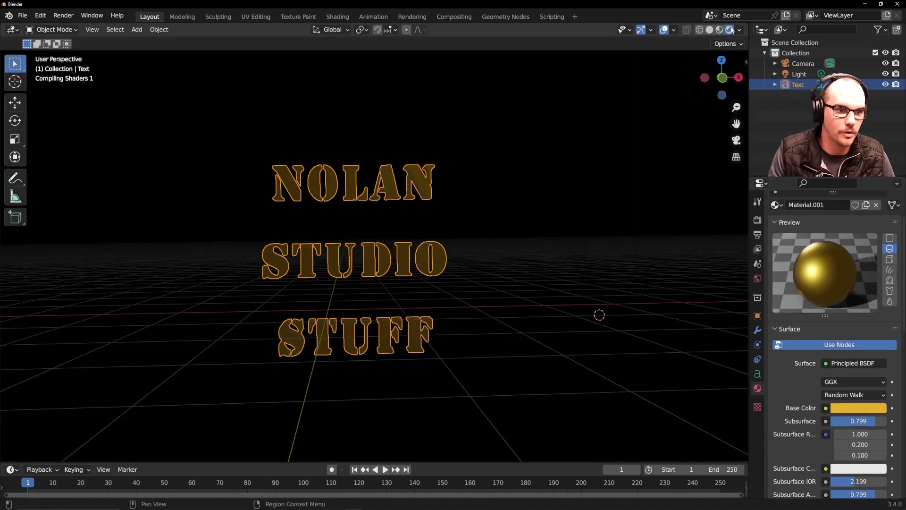
Step: Move the point light from beside the camera to the front left of the text so it lights the letter faces
scroll(524, 257, down, 3)
middle_drag(524, 257, 520, 73)
scroll(521, 73, down, 3)
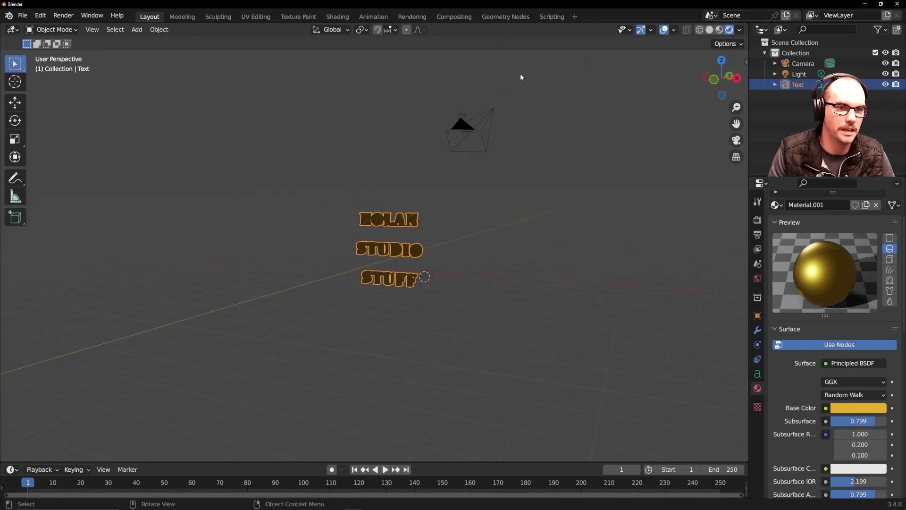
click(460, 114)
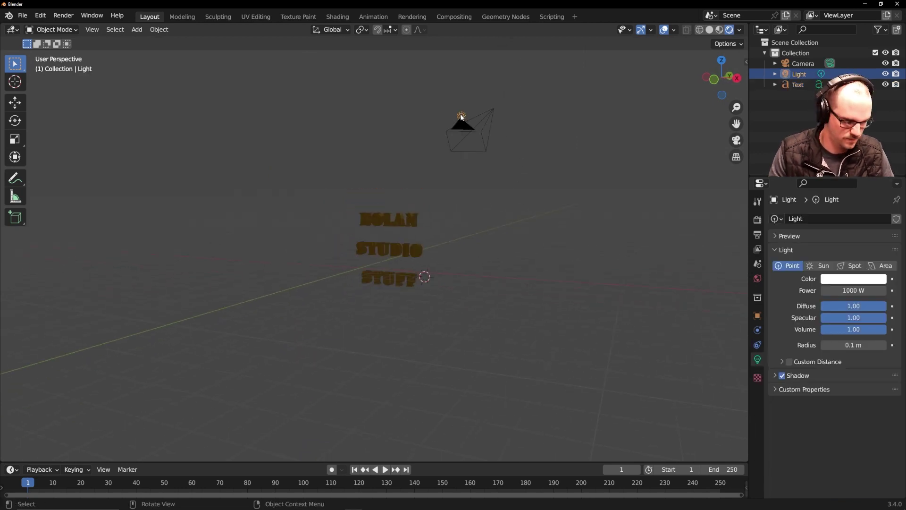
key(g)
click(323, 250)
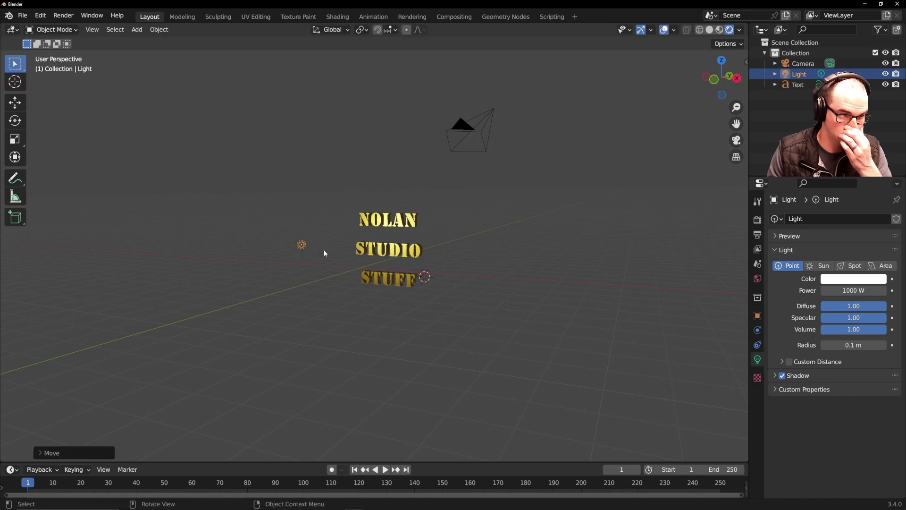
middle_drag(324, 250, 365, 237)
middle_drag(546, 93, 353, 245)
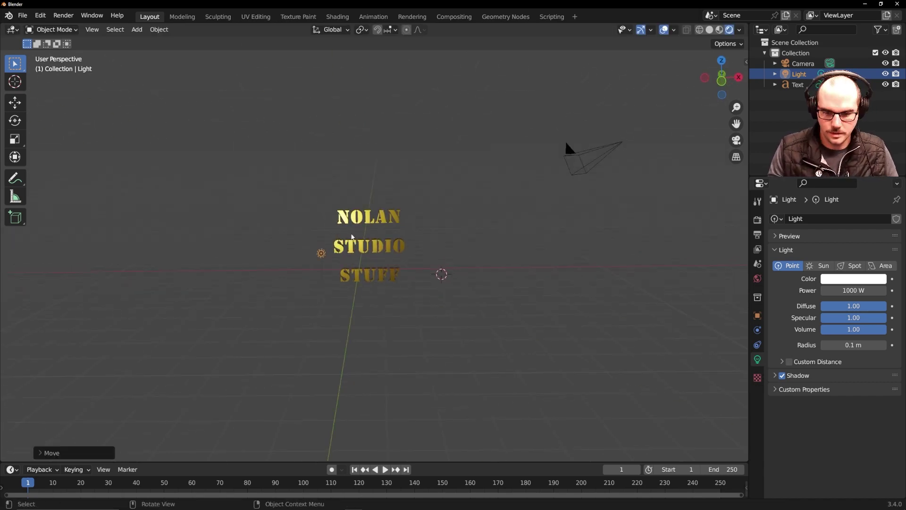
scroll(322, 259, up, 4)
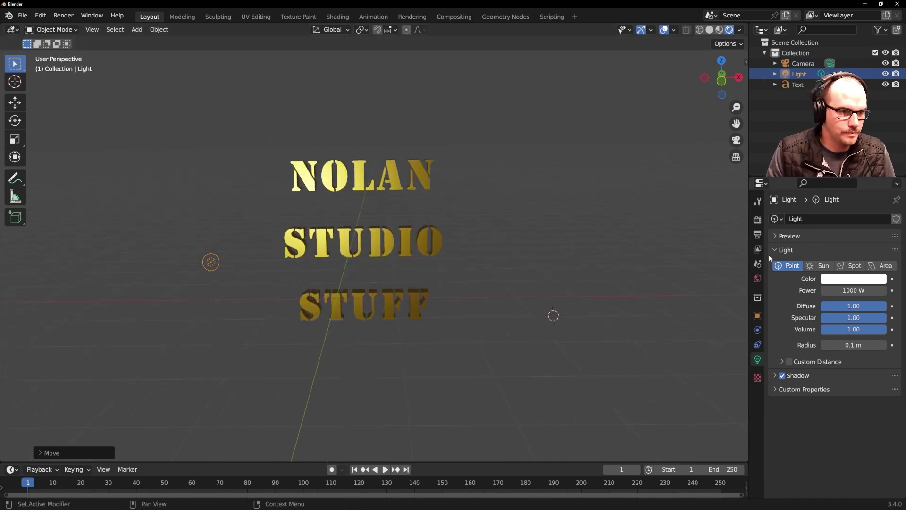
Step: Convert the gold text object to a mesh
click(332, 166)
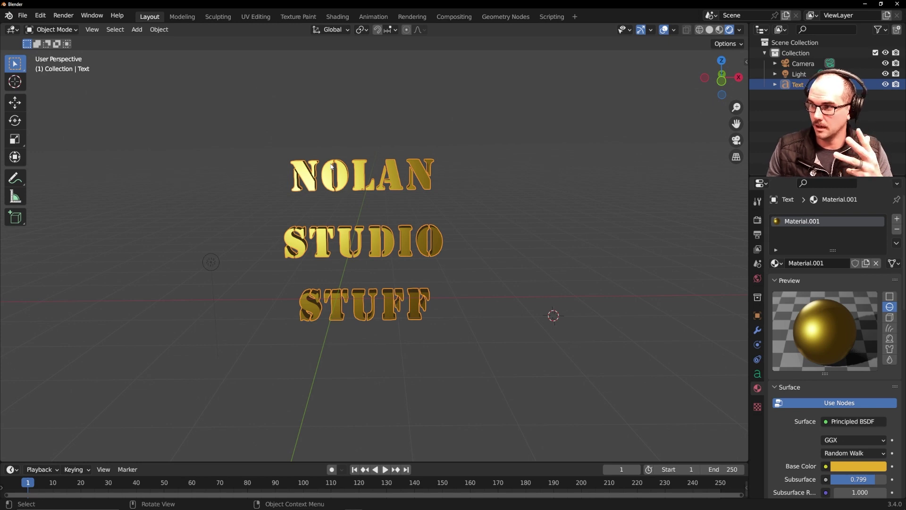
right_click(355, 180)
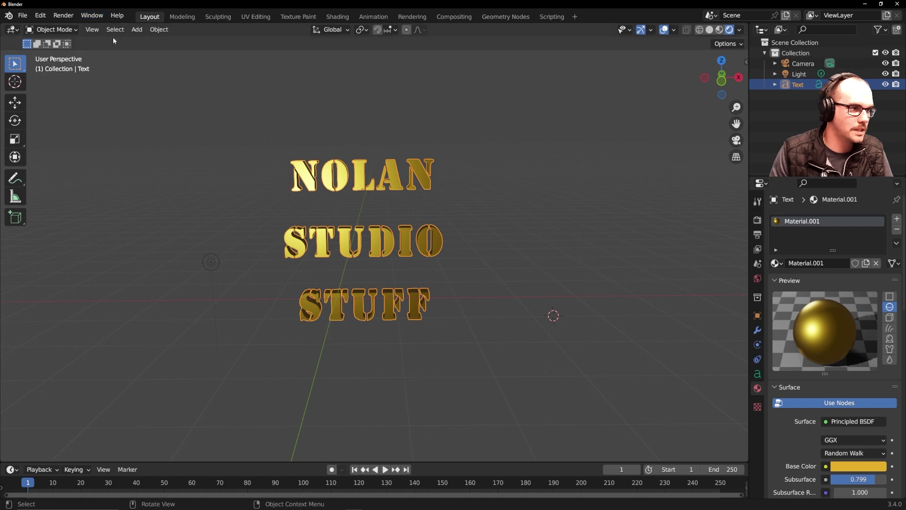
click(159, 29)
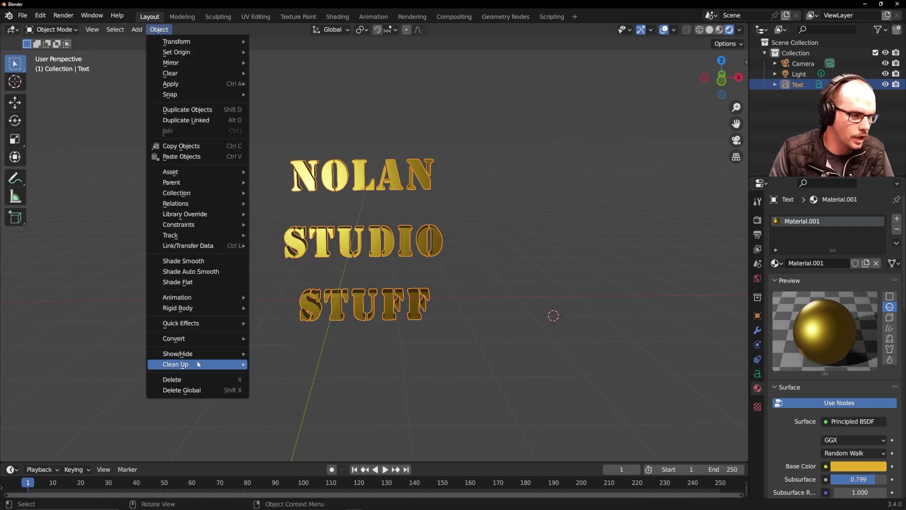
mouse_move(194, 343)
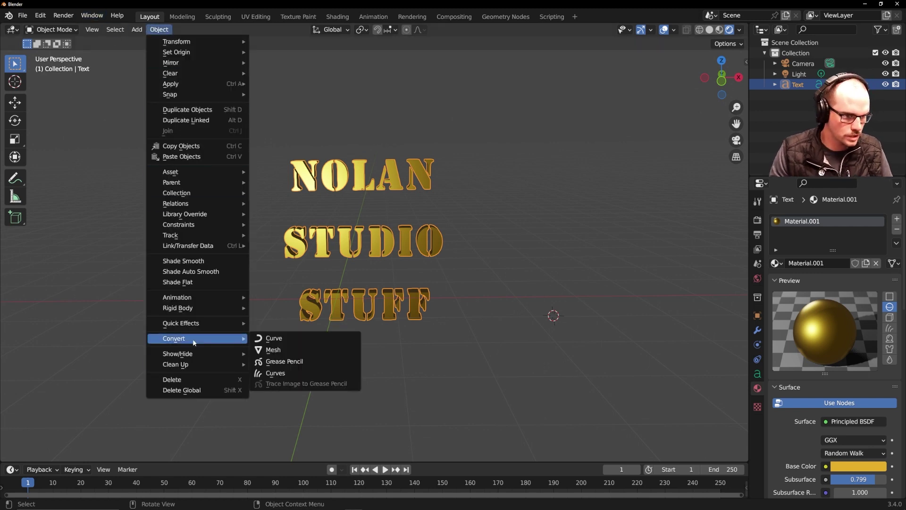
click(269, 355)
Step: Enter Edit Mode on the converted text, inspect its triangulated letters up close, and select all of its geometry
key(Tab)
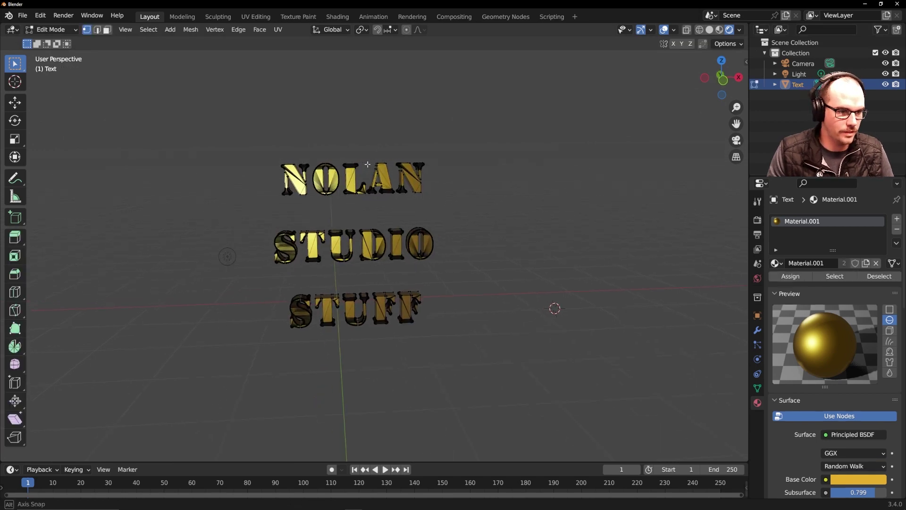
middle_drag(367, 164, 362, 171)
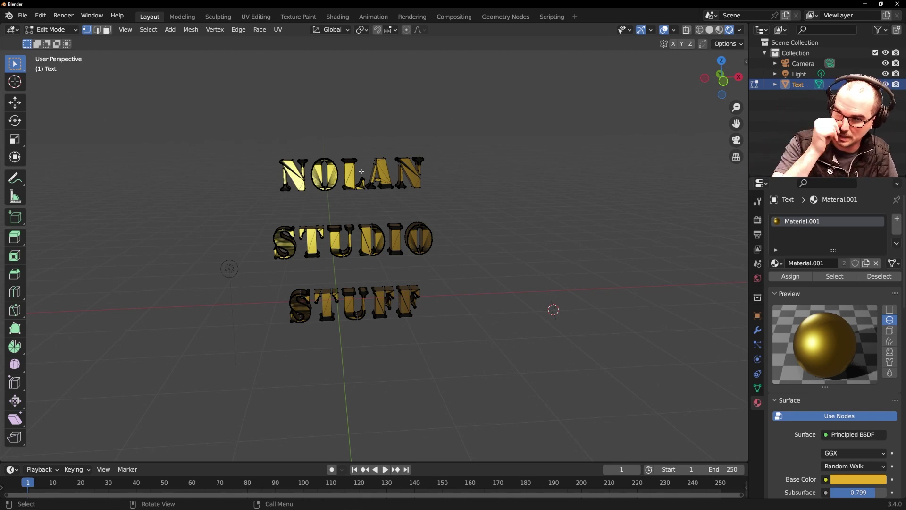
scroll(361, 171, up, 5)
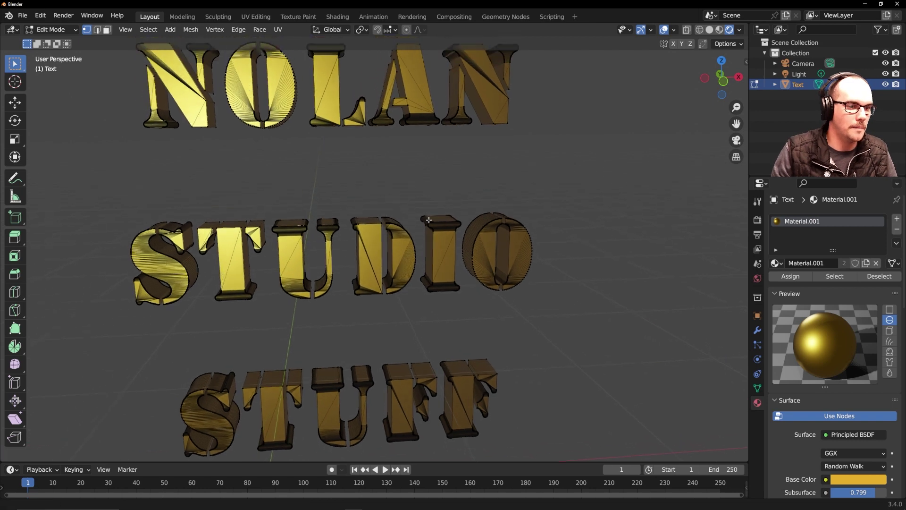
middle_drag(437, 345, 424, 330)
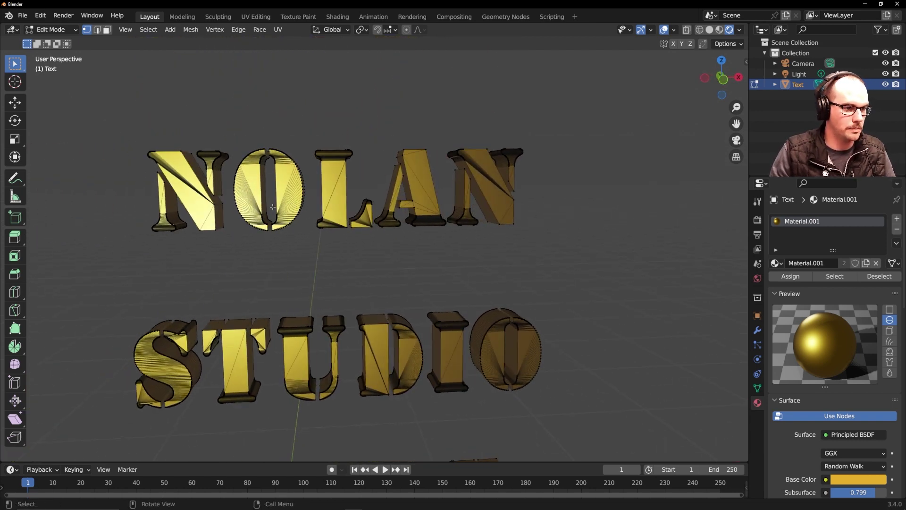
drag(93, 85, 707, 267)
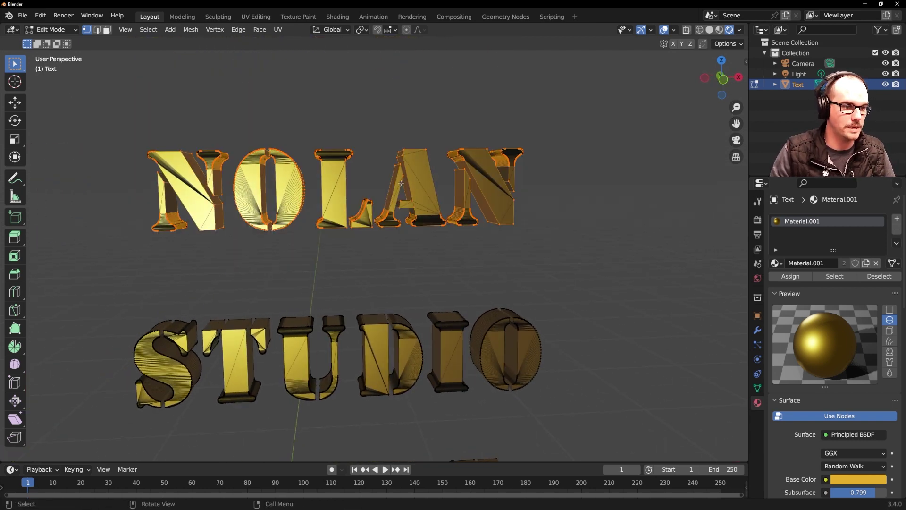
key(a)
scroll(401, 183, down, 5)
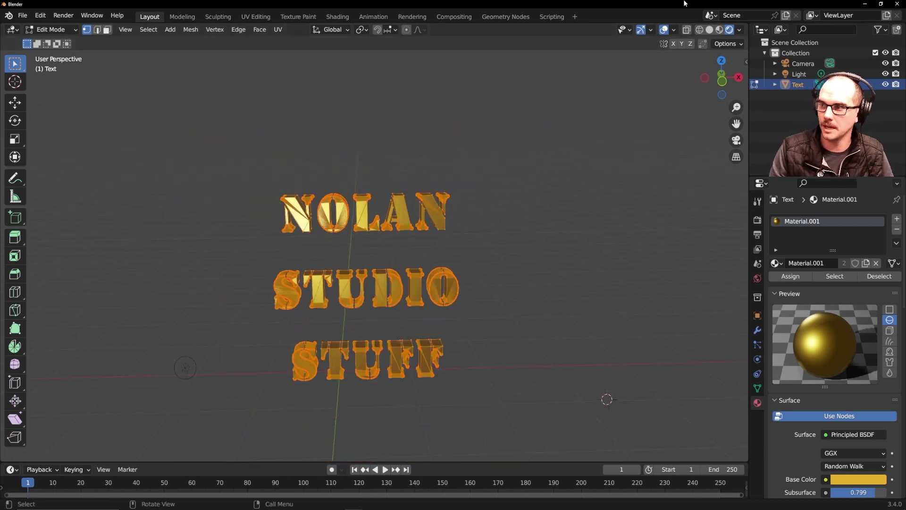
Step: Separate the NOLAN letters from the text mesh into their own object and rename it Nolan
key(alt+z)
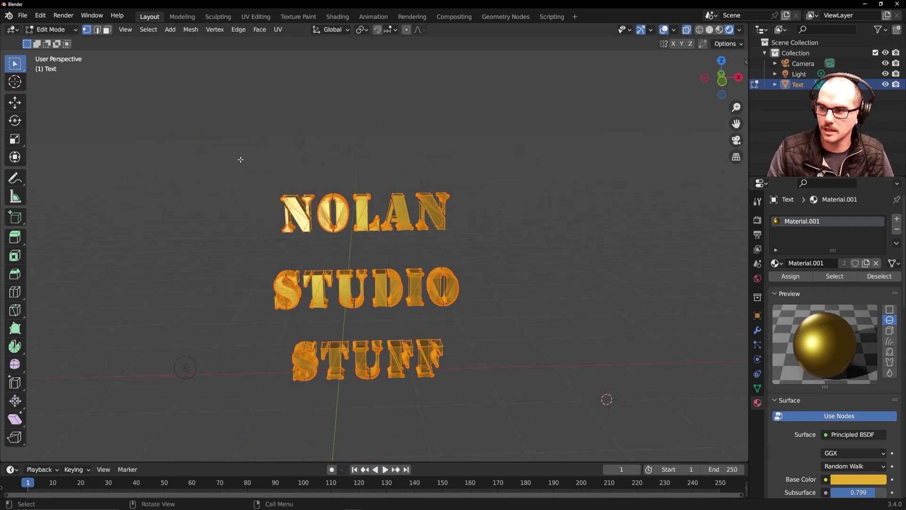
drag(238, 158, 481, 241)
middle_drag(402, 254, 395, 236)
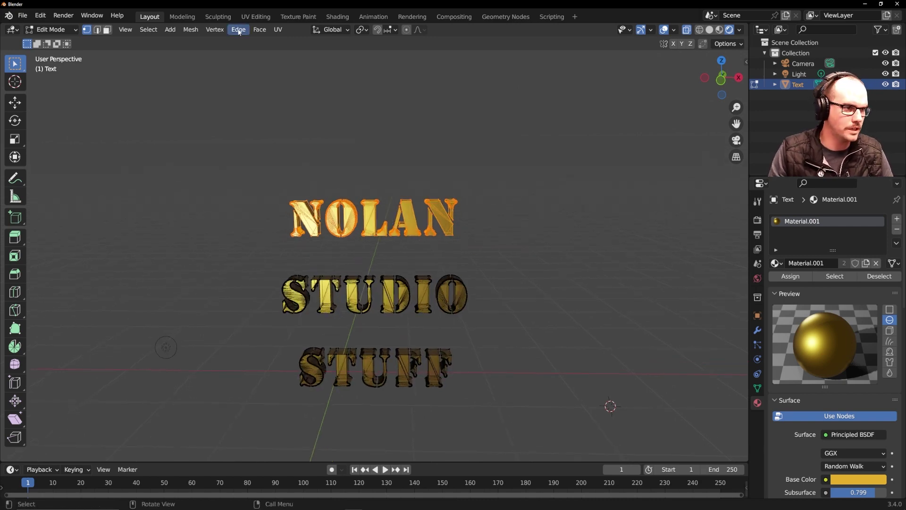
click(195, 30)
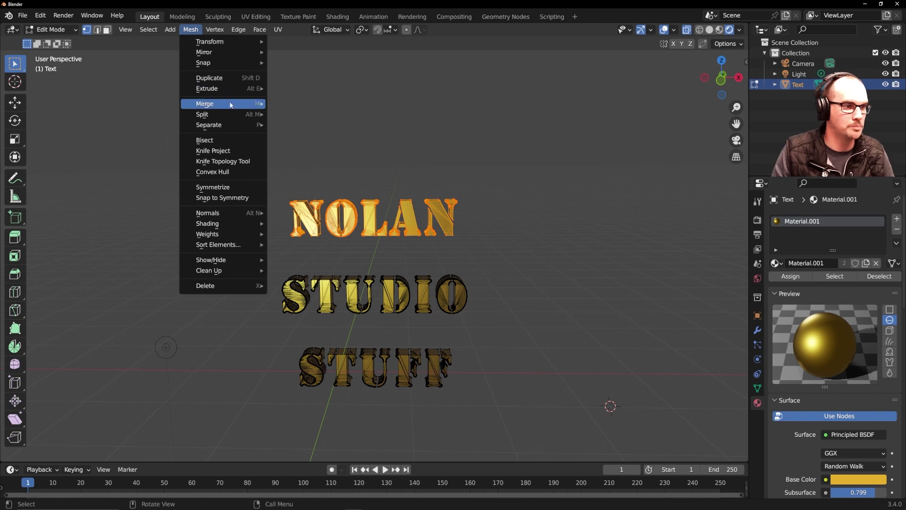
mouse_move(227, 128)
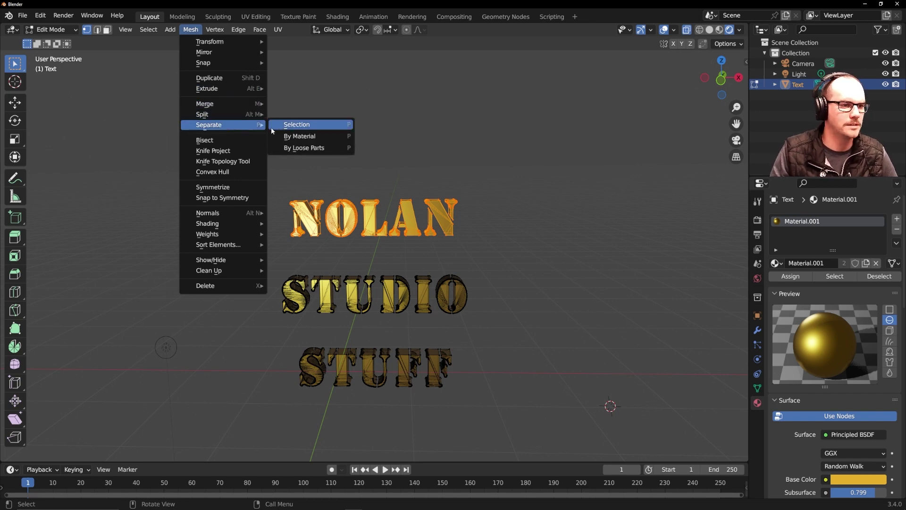
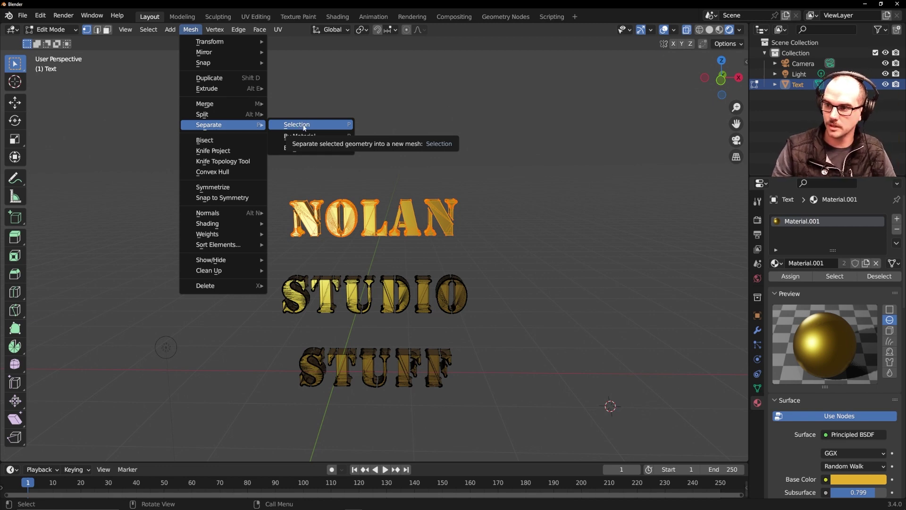
click(304, 127)
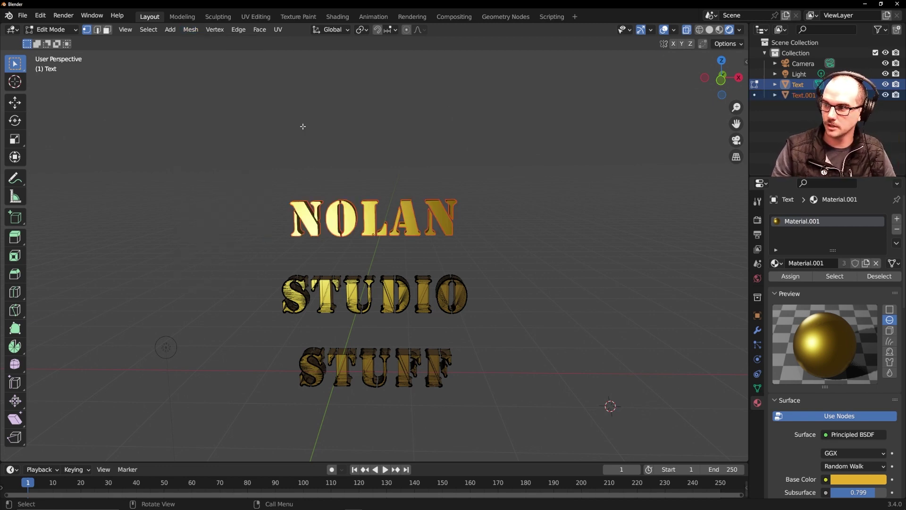
click(807, 94)
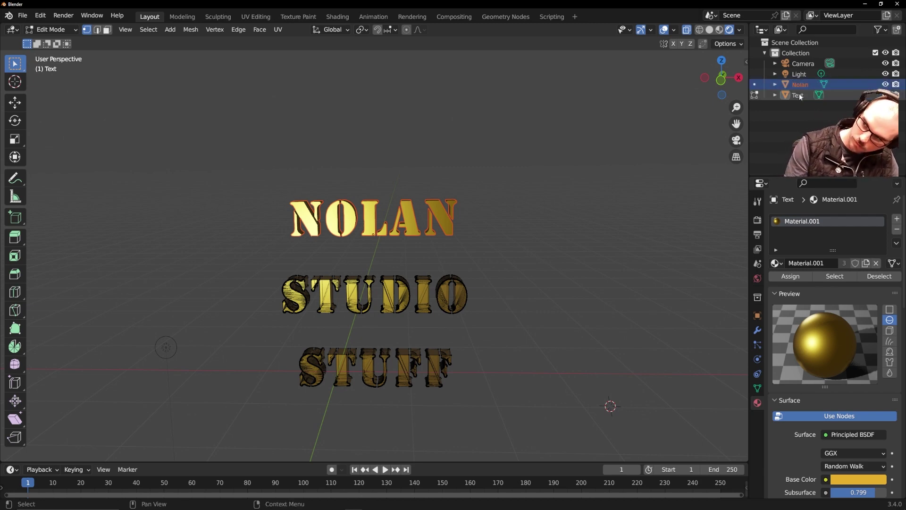
Step: Separate the STUDIO letters from the remaining text mesh into their own object
key(Tab)
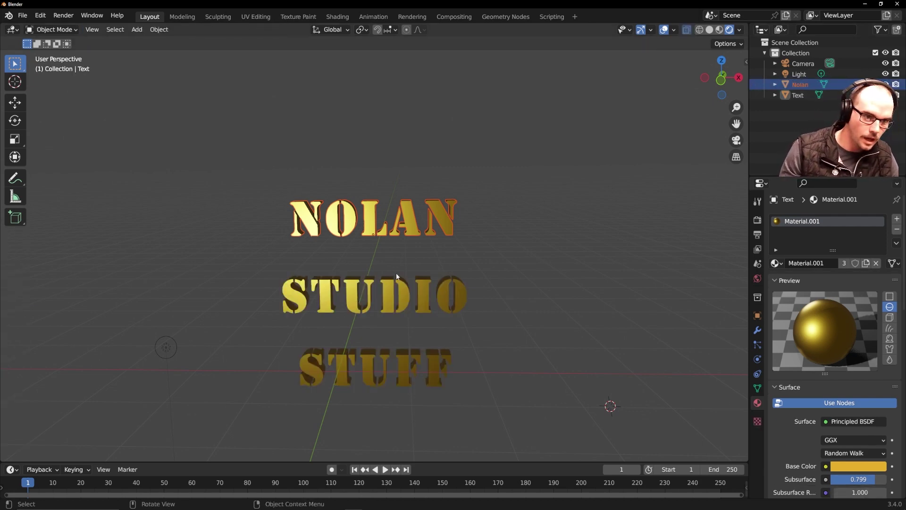
click(415, 292)
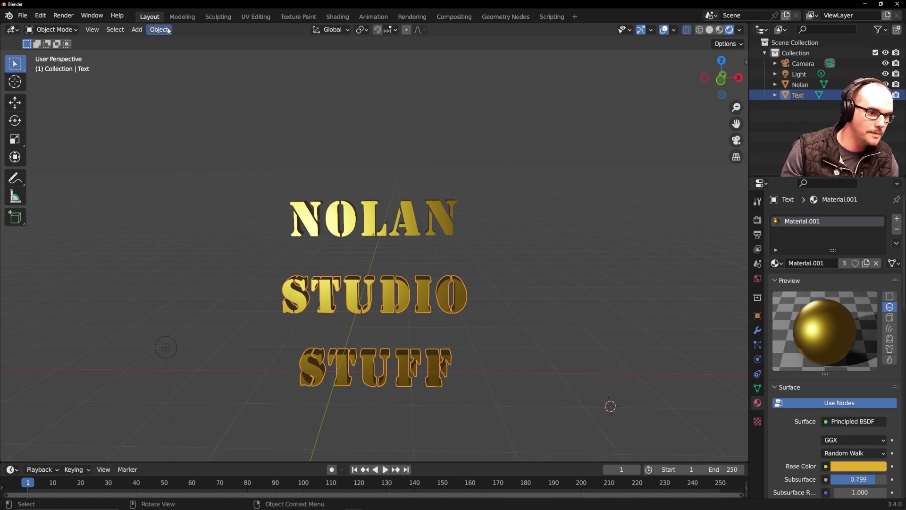
key(Tab)
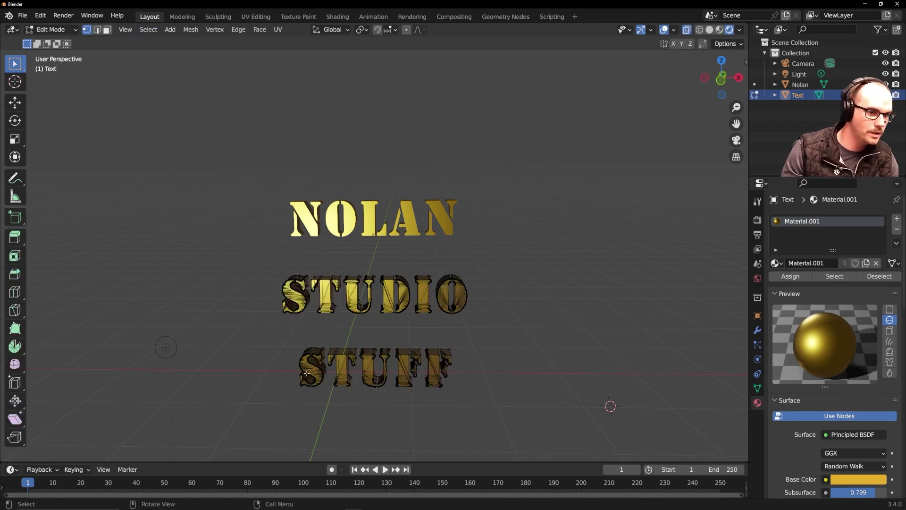
drag(262, 258, 541, 335)
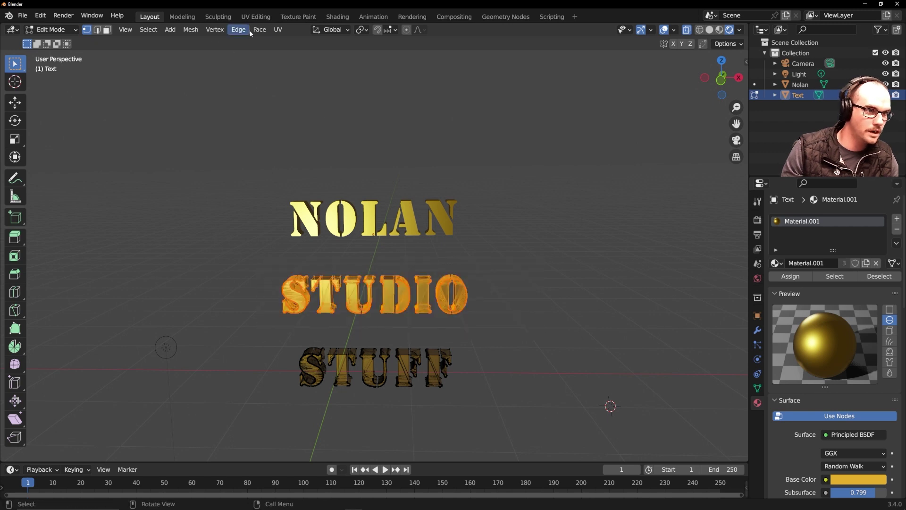
click(190, 30)
mouse_move(241, 125)
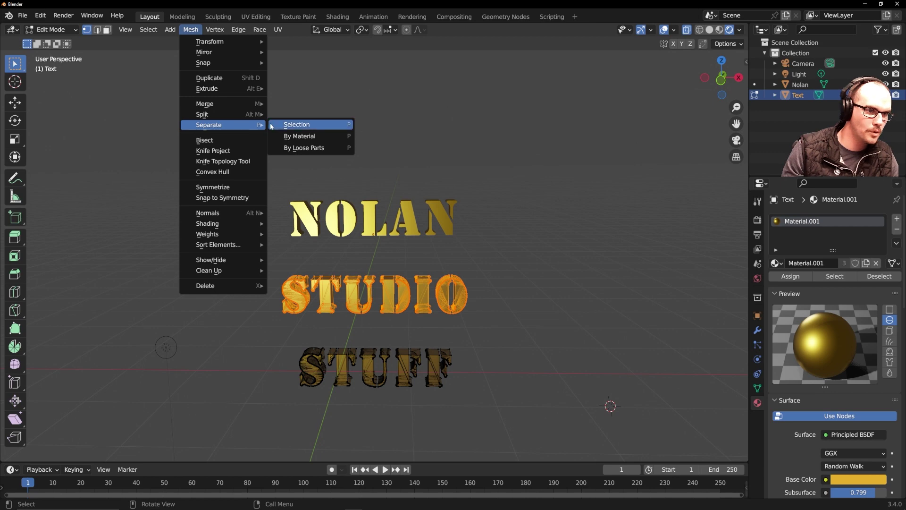
click(286, 126)
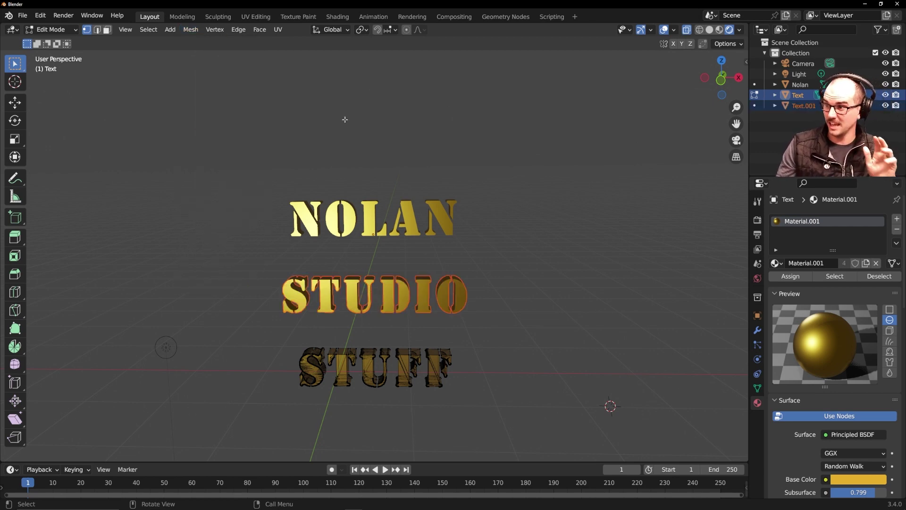
Step: Select all the geometry of the STUFF letters remaining in the text mesh
scroll(410, 192, up, 8)
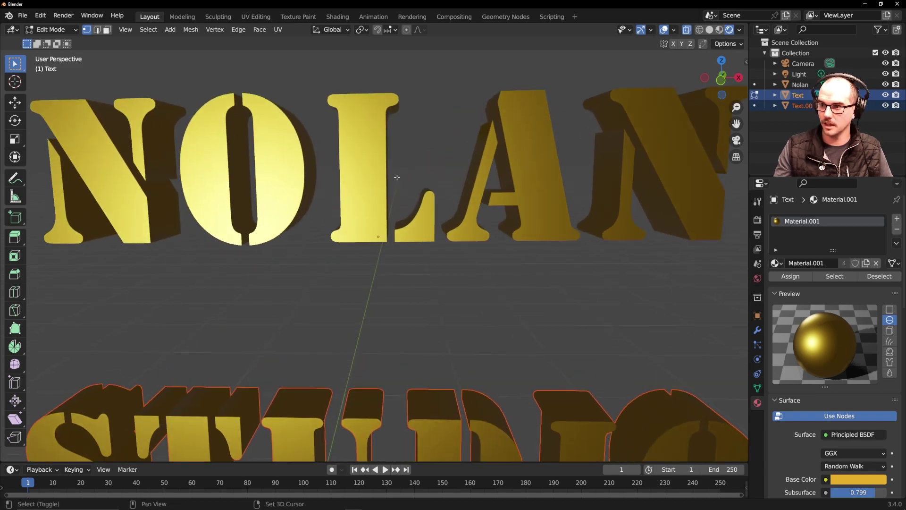
shift+middle_drag(397, 177, 382, 210)
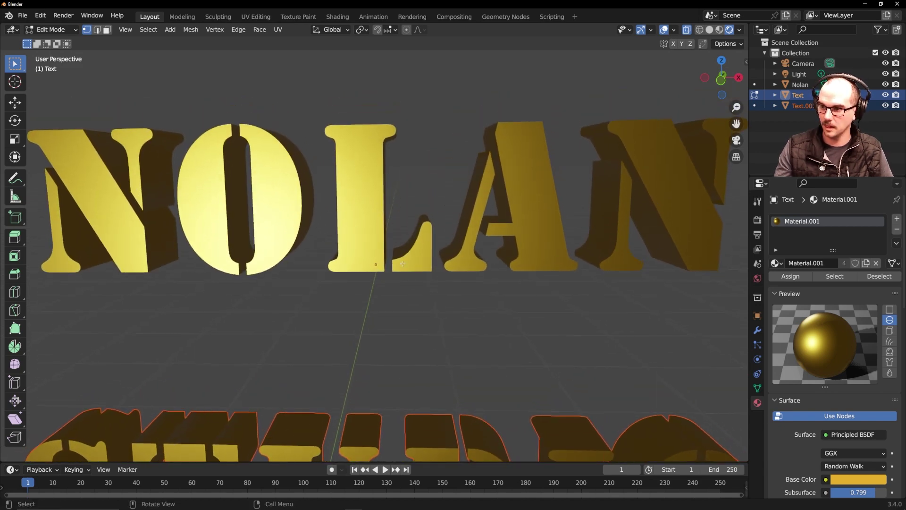
scroll(394, 261, down, 6)
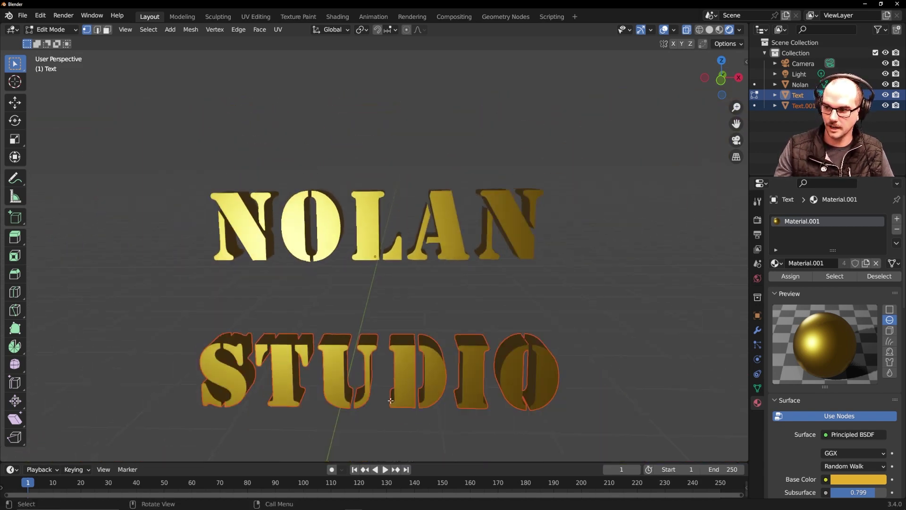
drag(170, 281, 488, 355)
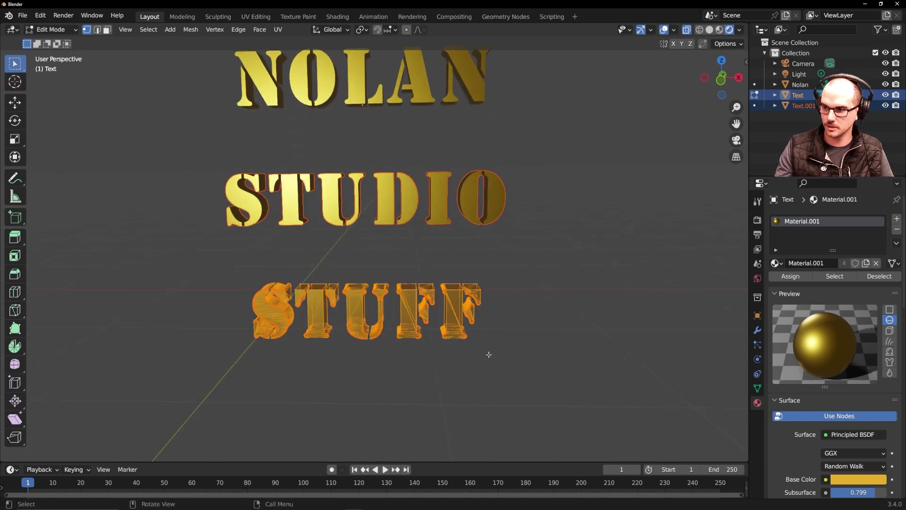
drag(223, 267, 544, 374)
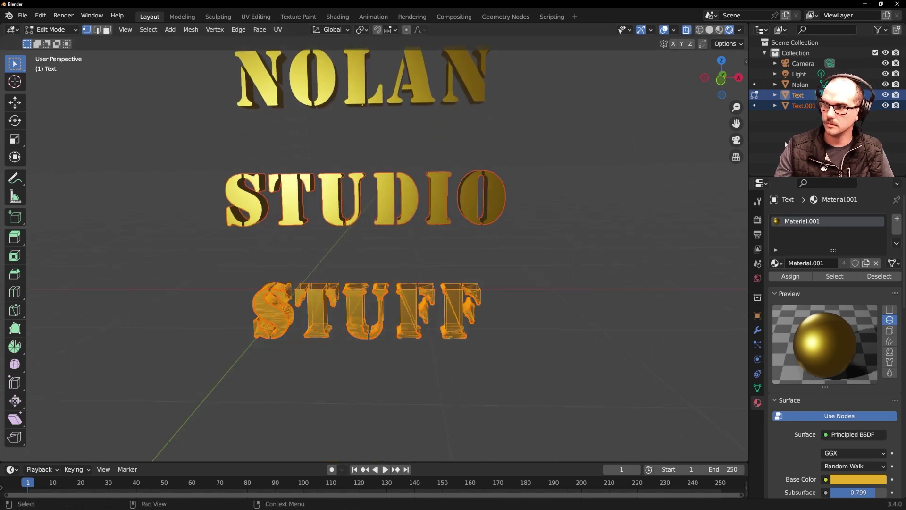
Step: Rename the separated STUDIO lettering object as Studio
double_click(798, 95)
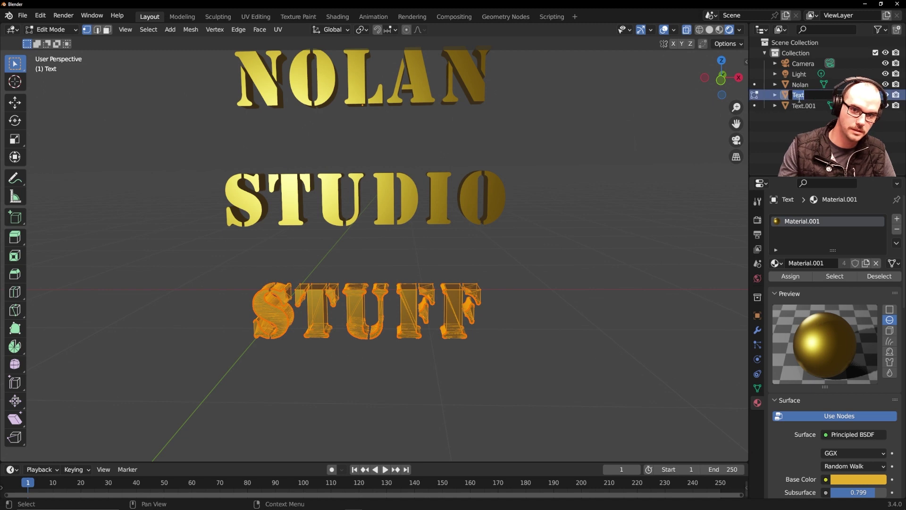
double_click(799, 105)
text(SAL)
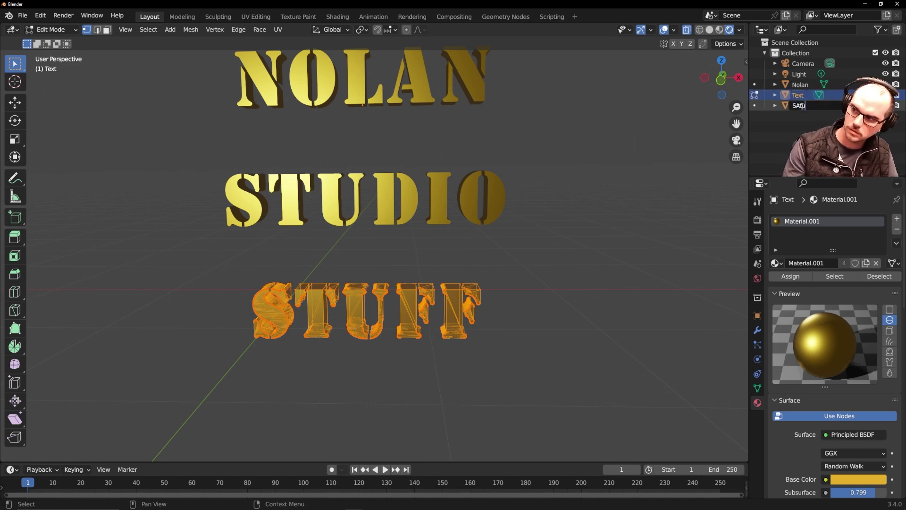
text(dio)
key(Return)
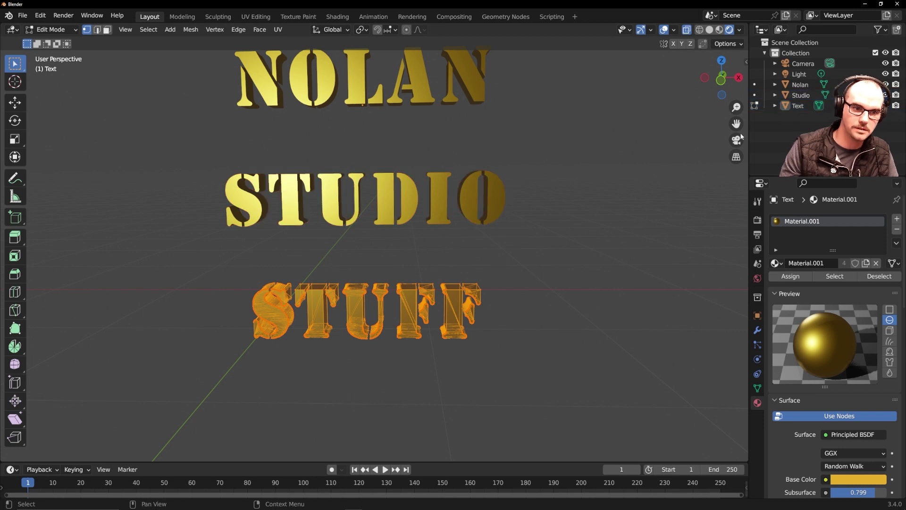
Step: Separate the STUFF letters by loose parts, inspect individual pieces and try moving one of them
key(Tab)
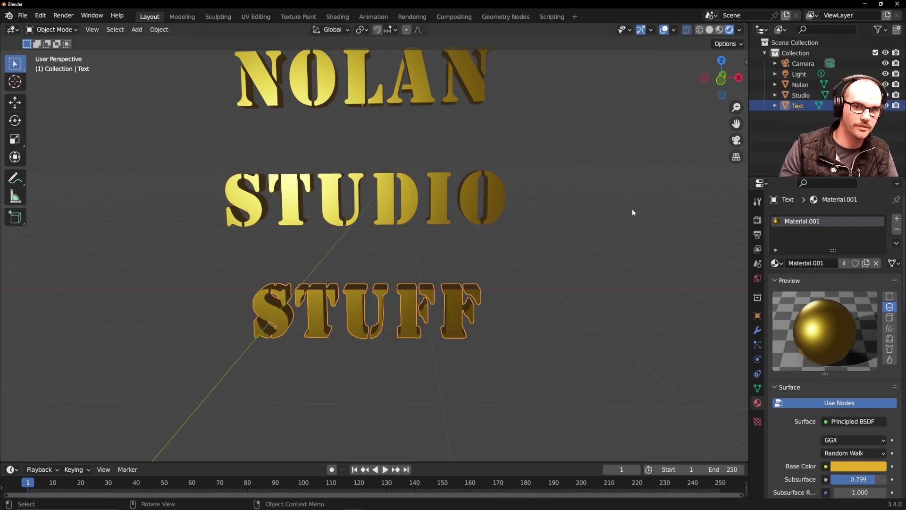
key(Tab)
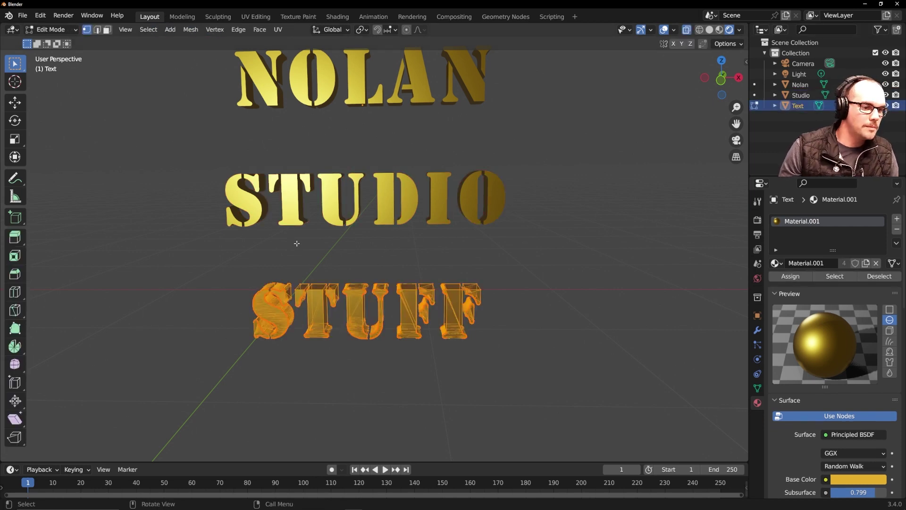
click(191, 30)
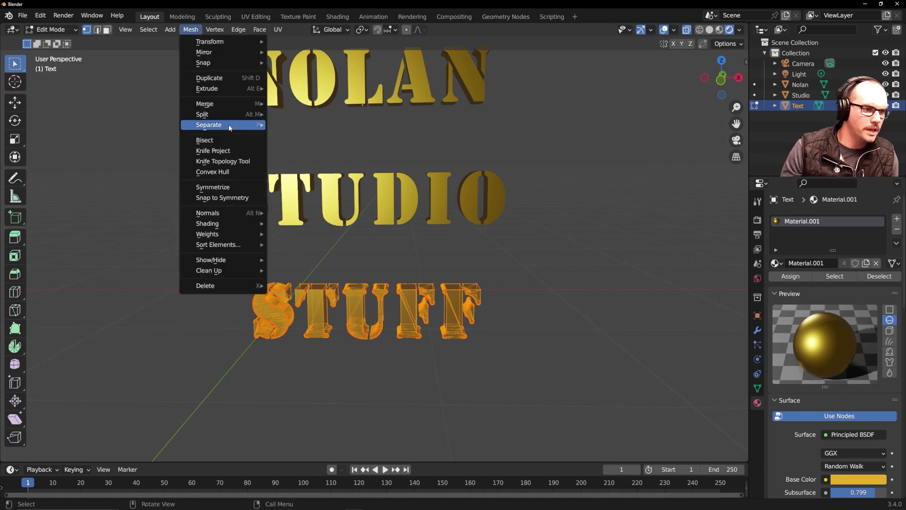
mouse_move(250, 128)
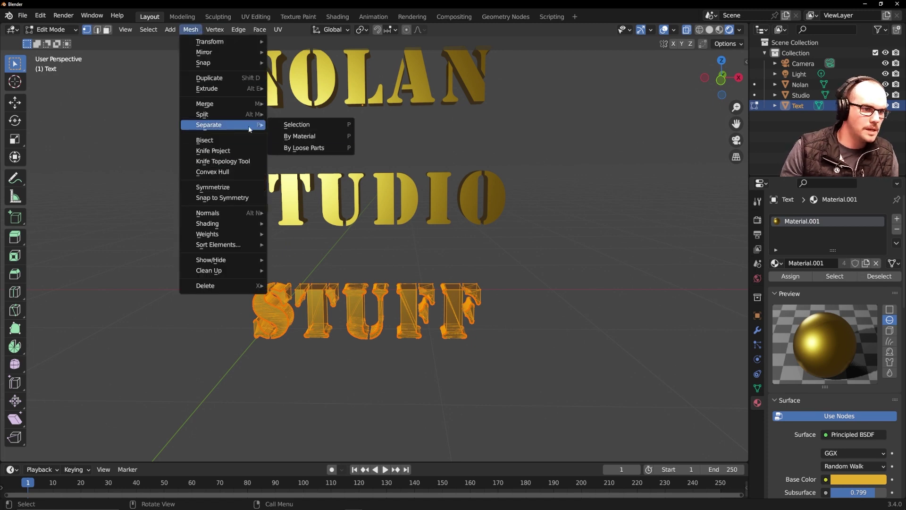
click(304, 147)
scroll(823, 107, down, 5)
click(806, 98)
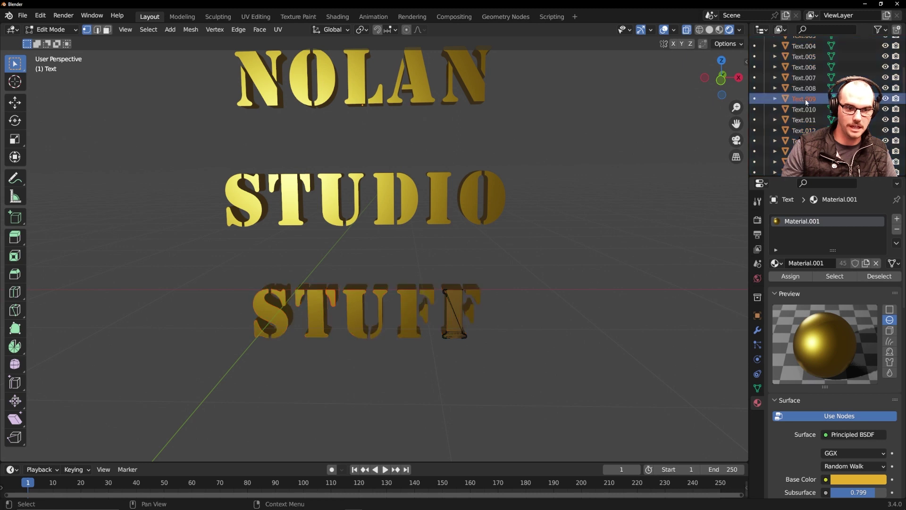
click(805, 78)
click(804, 57)
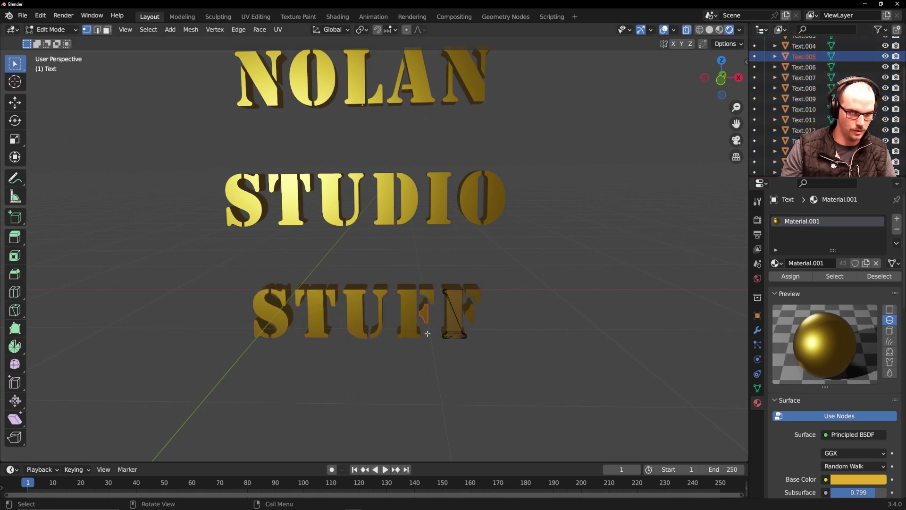
key(Tab)
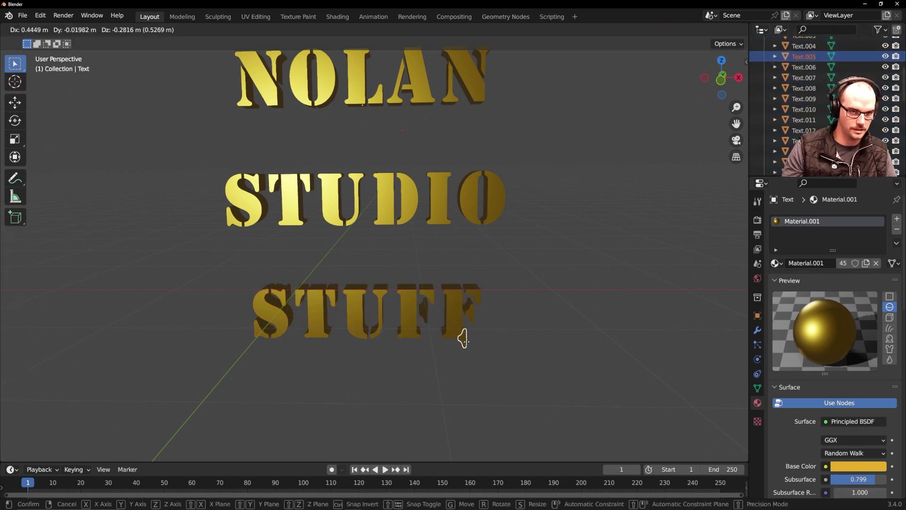
Step: Bring the loose STUFF pieces back together as one object in Object Mode
key(a)
key(Tab)
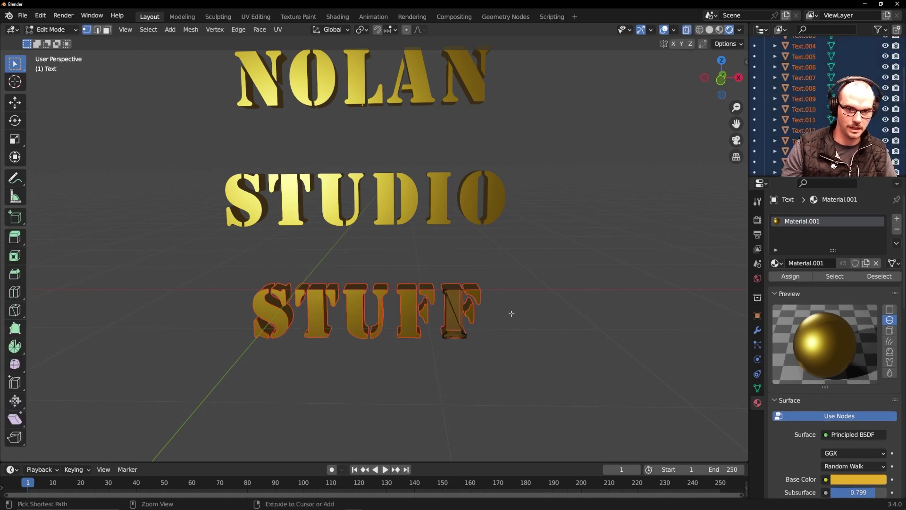
key(Tab)
key(ctrl+j)
drag(174, 256, 647, 417)
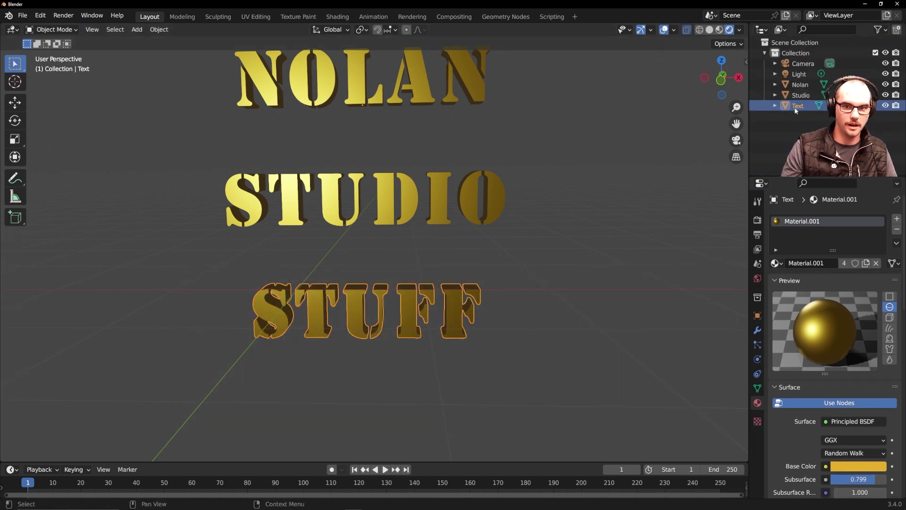
Step: Rename the STUFF lettering object as Stuff
double_click(796, 105)
text(S)
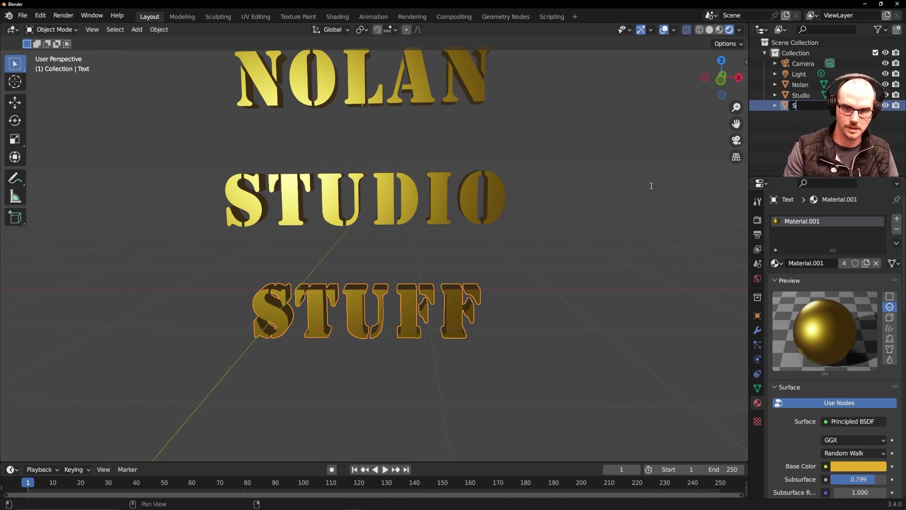
text(tuff)
key(Return)
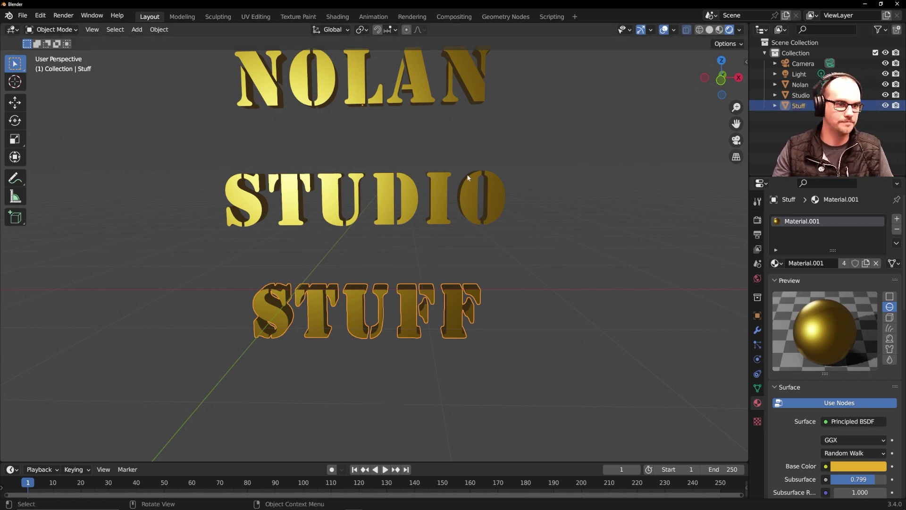
Step: Move the STUDIO word up so it sits directly beneath the NOLAN word
scroll(566, 189, down, 3)
click(425, 154)
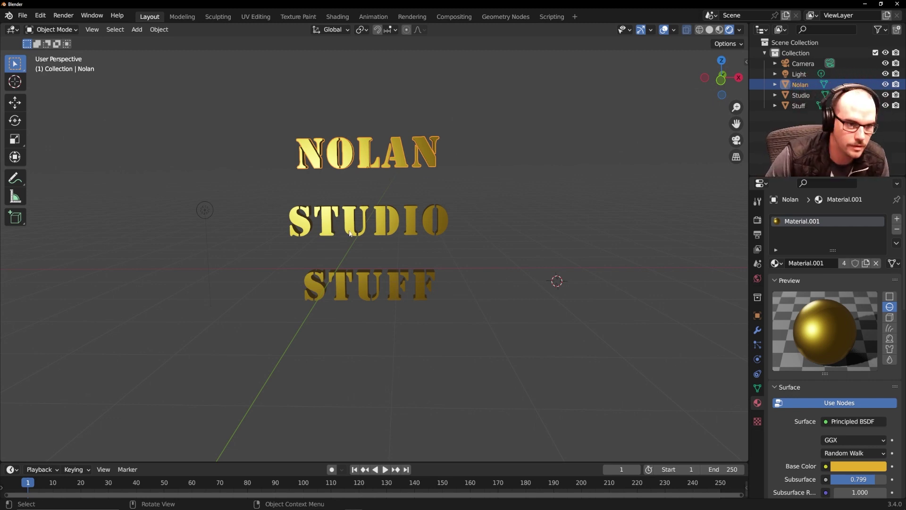
click(332, 231)
key(g)
click(354, 208)
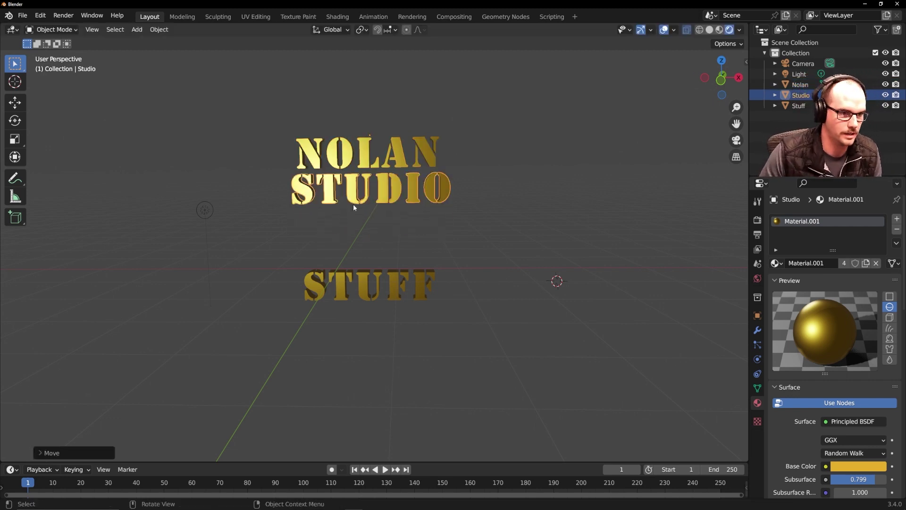
Step: Move the STUFF word to the right and slightly down, clear of the other two words
click(383, 296)
key(g)
click(384, 296)
key(g)
click(443, 295)
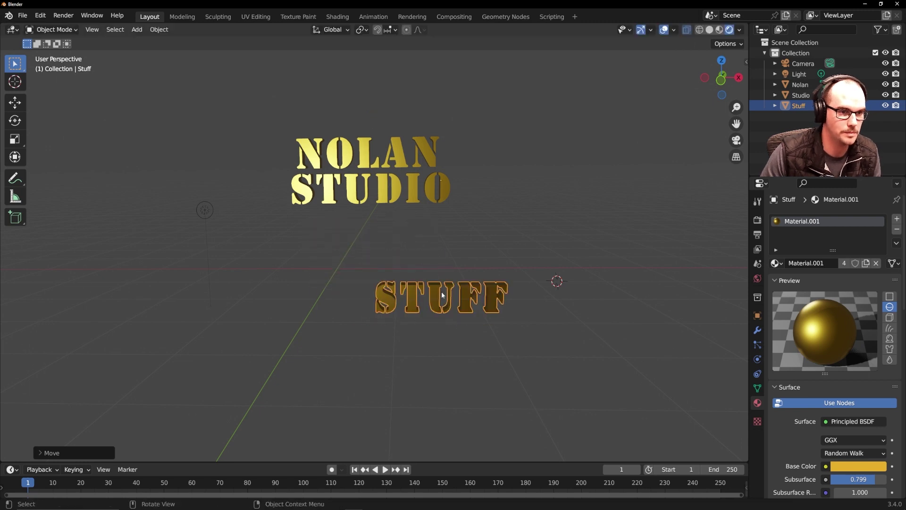
Step: Move the STUDIO word down to the left, and the NOLAN word to the right and slightly down, apart from each other
click(378, 189)
key(g)
click(344, 255)
click(418, 162)
key(g)
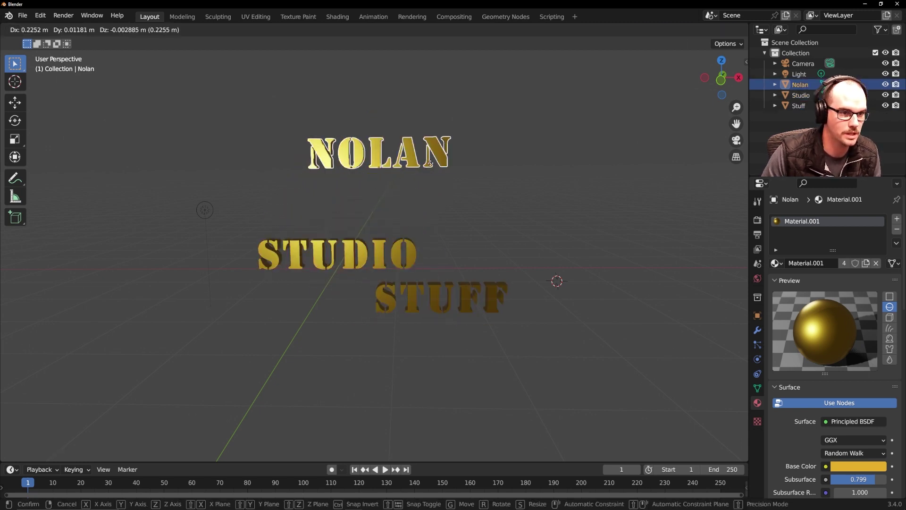
click(523, 184)
Step: Move the STUDIO word slightly up so it sits between the heights of NOLAN and STUFF
click(355, 264)
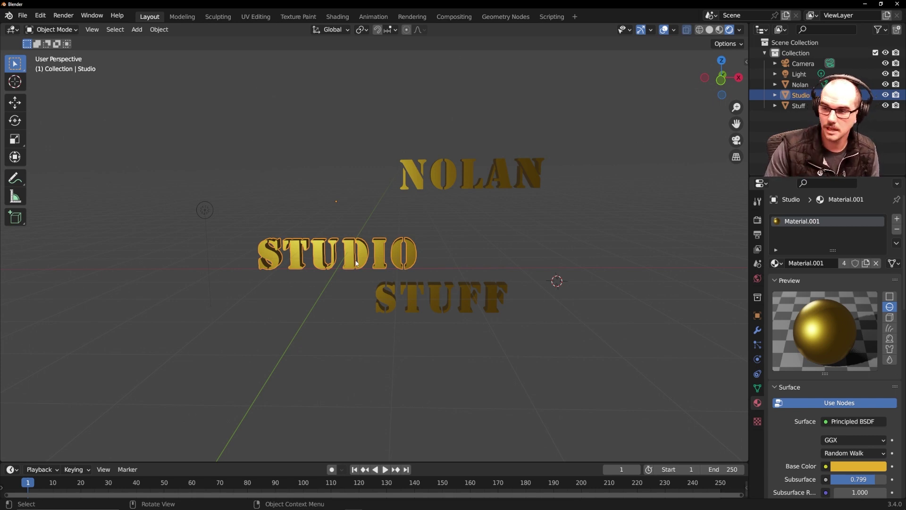
key(g)
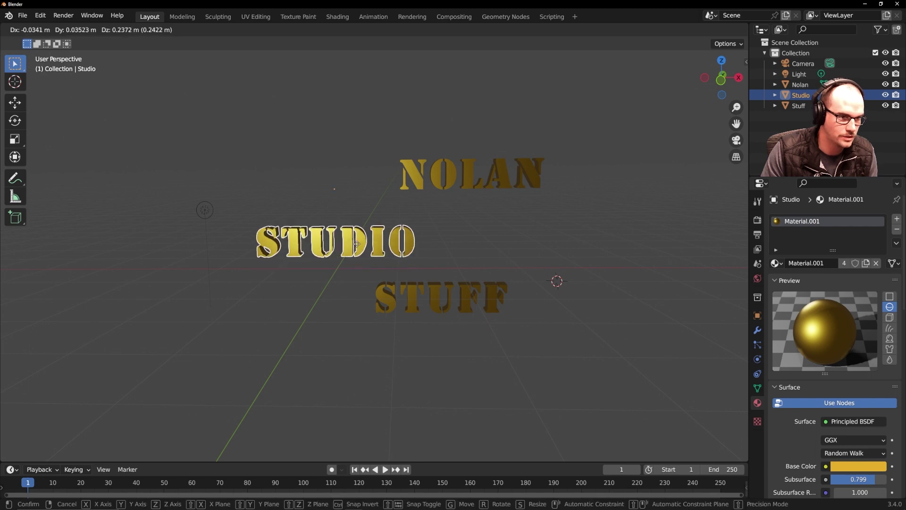
click(349, 181)
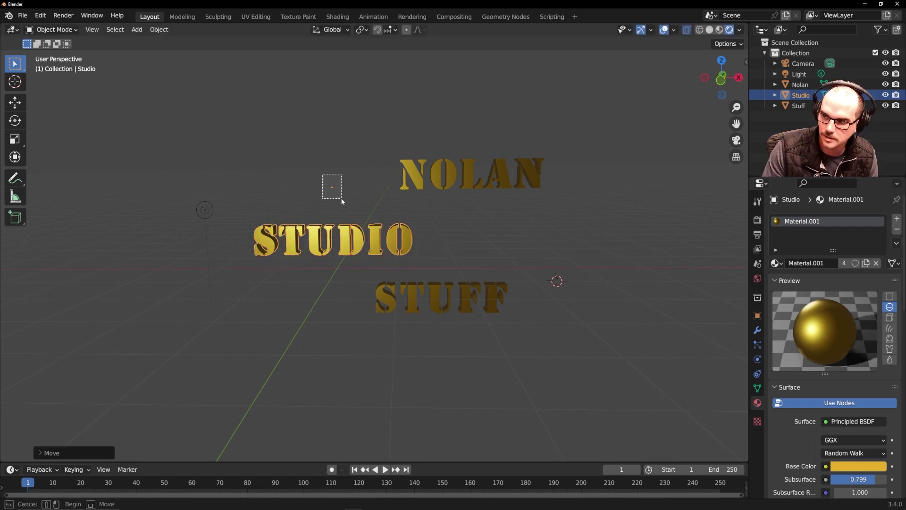
Step: Try rotating the STUDIO word about its off-centre origin point and undo the rotation
drag(342, 204, 341, 203)
drag(313, 174, 364, 204)
key(r)
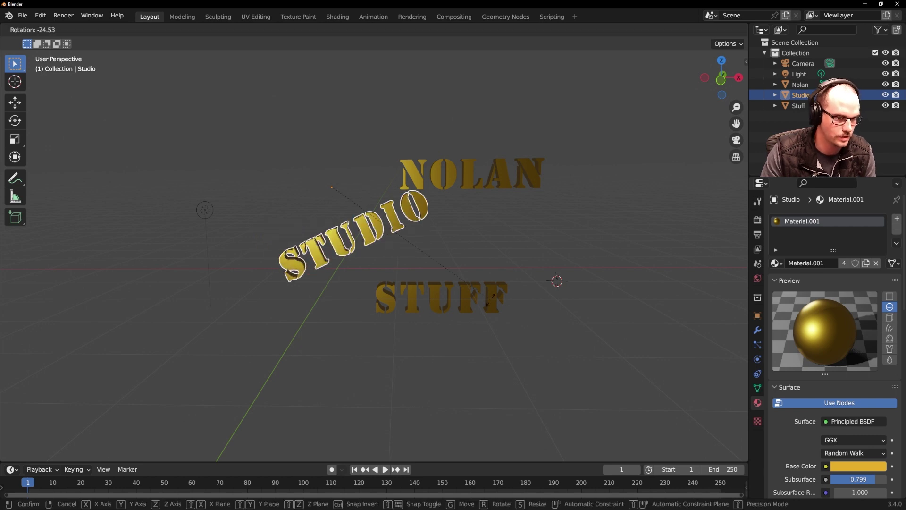
click(568, 219)
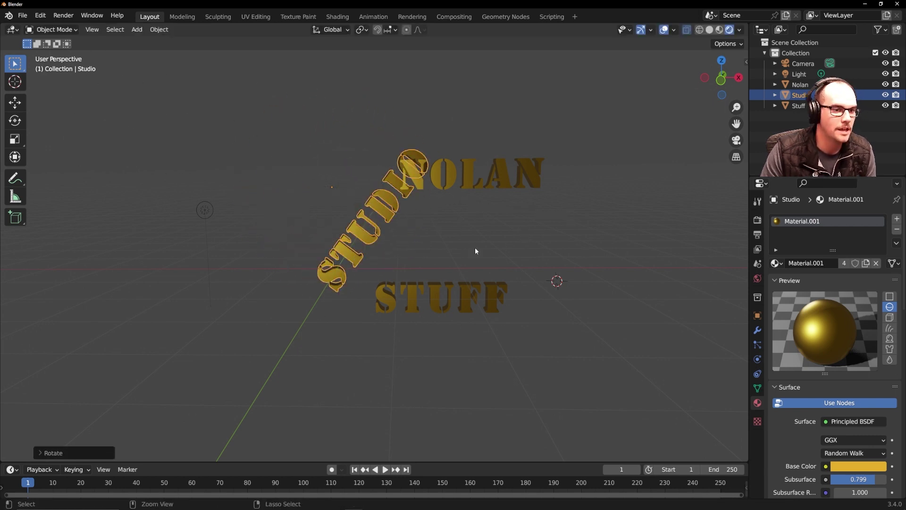
key(ctrl+z)
Step: Set the origins of the NOLAN, STUDIO and STUFF words to their own geometry
drag(366, 101, 501, 341)
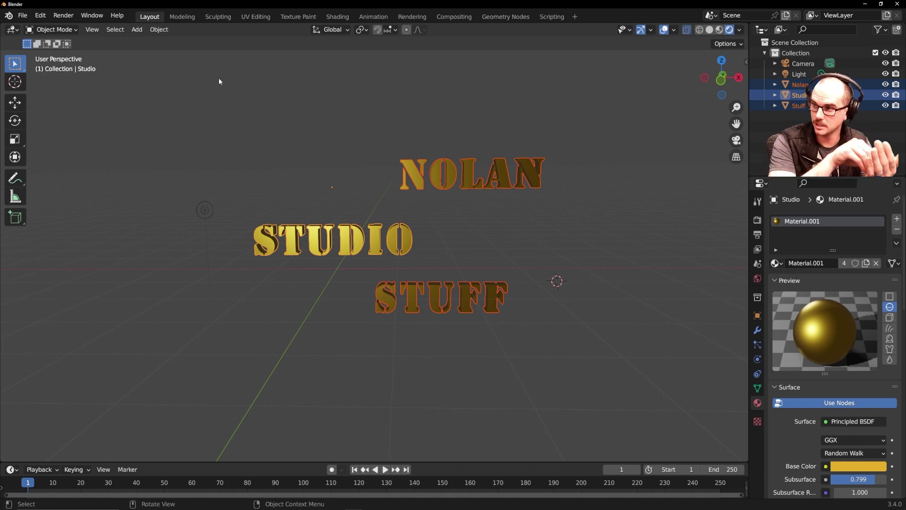
drag(294, 139, 503, 372)
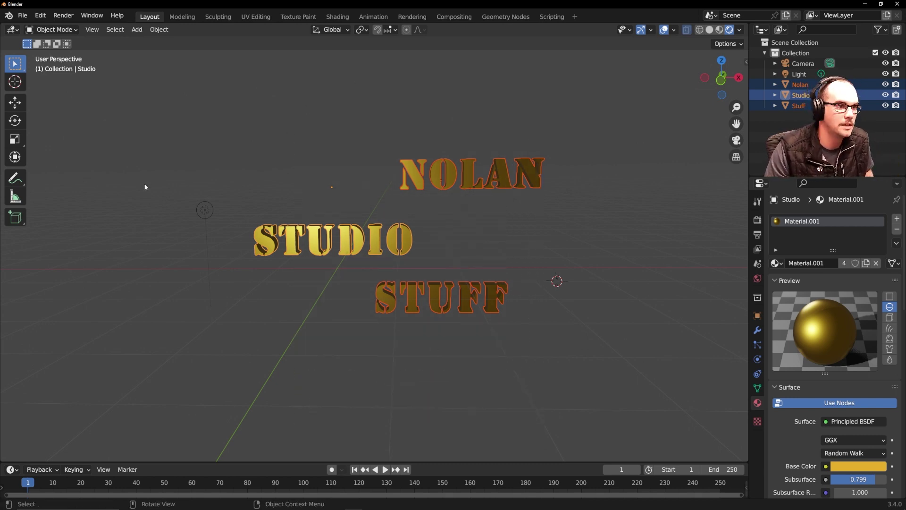
click(160, 31)
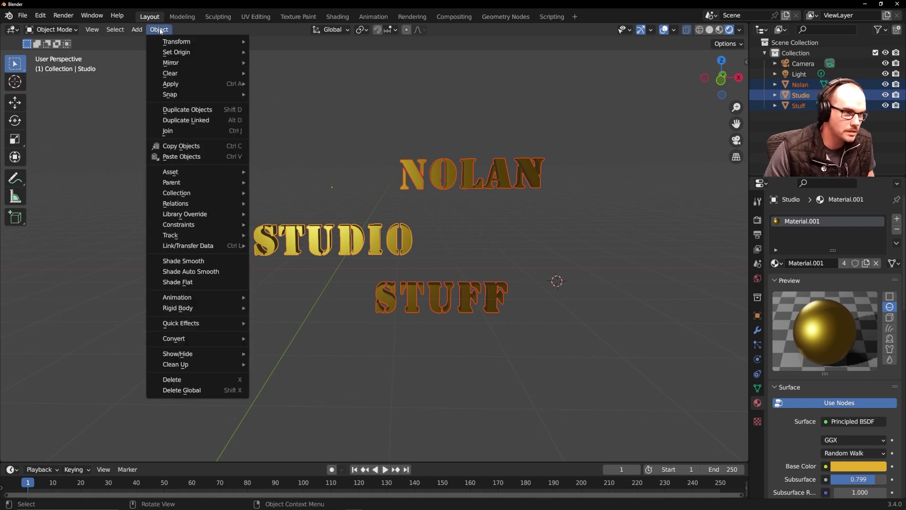
mouse_move(180, 53)
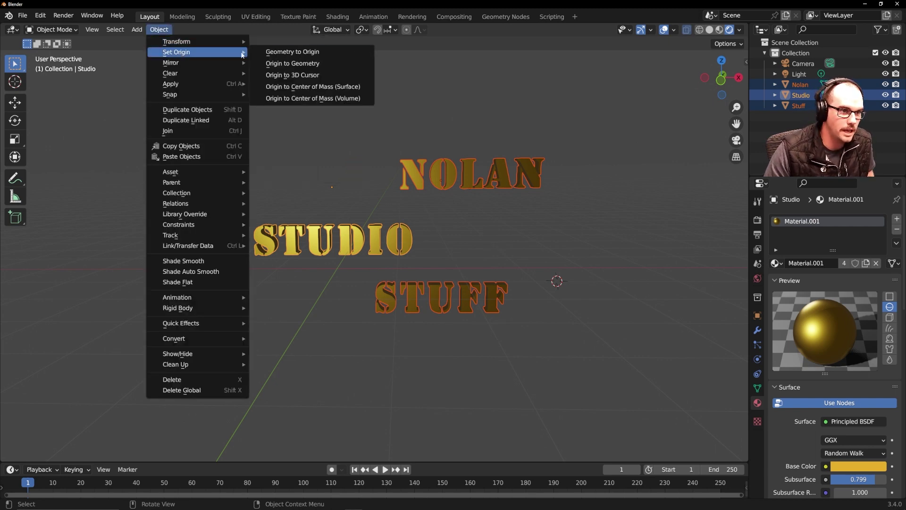
click(302, 64)
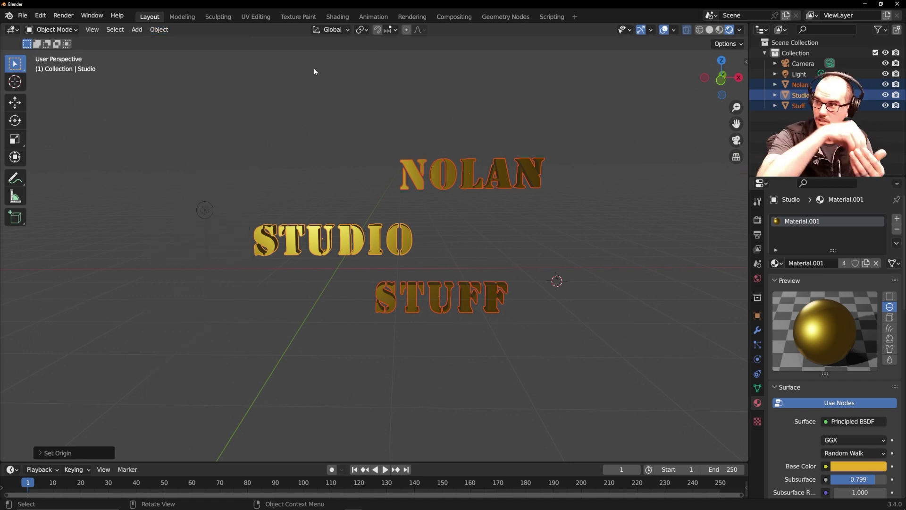
Step: Rotate each word about its own centre: tilt STUDIO upward to the right, and STUFF and NOLAN downward to the right
click(387, 233)
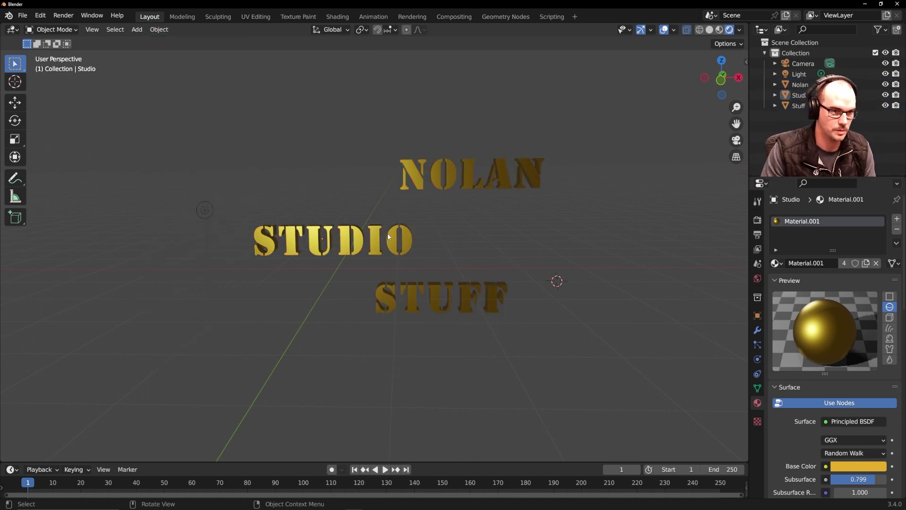
key(r)
click(523, 248)
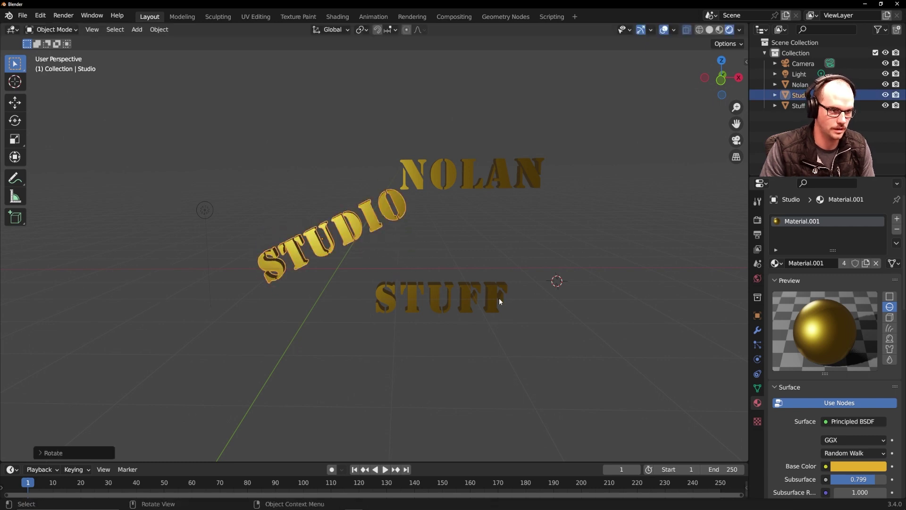
click(499, 298)
key(r)
click(499, 316)
click(498, 187)
key(r)
click(482, 215)
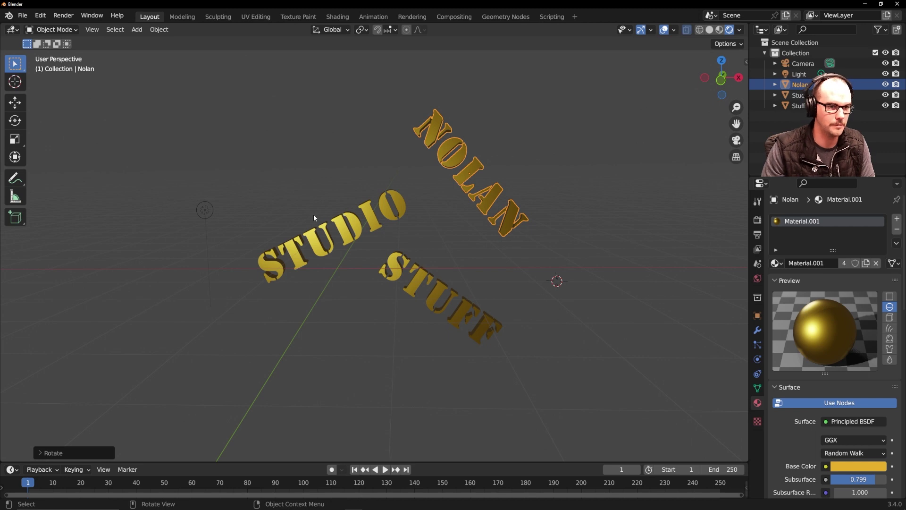
Step: Look through the camera and set the camera's X location to 0 m
middle_drag(314, 215, 468, 239)
key(KP_0)
key(KP_0)
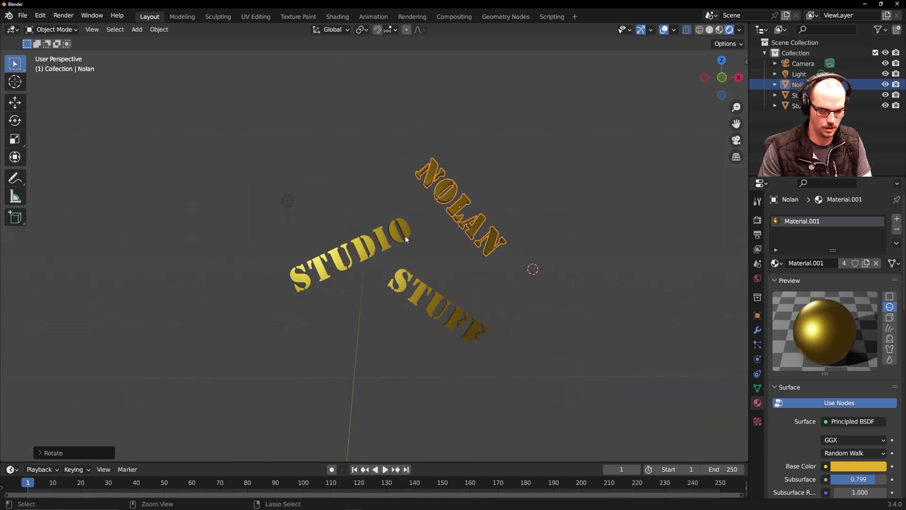
key(KP_0)
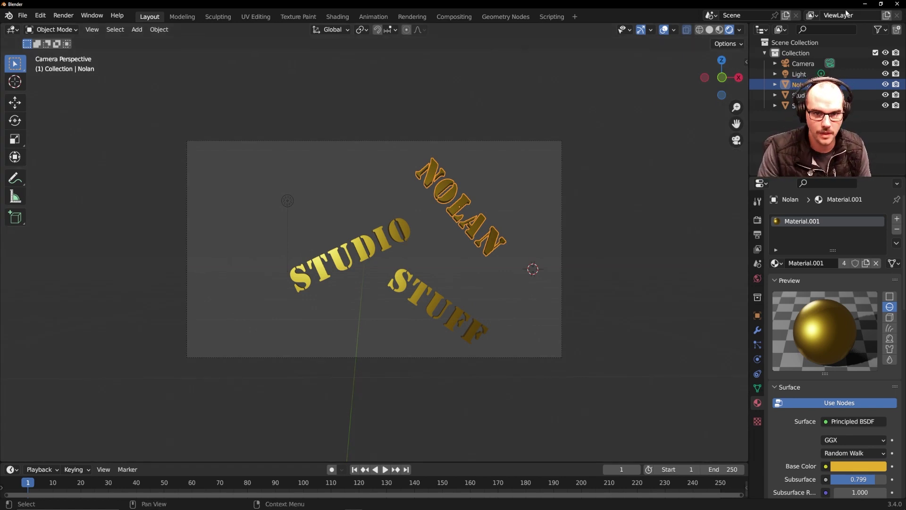
click(802, 63)
click(757, 315)
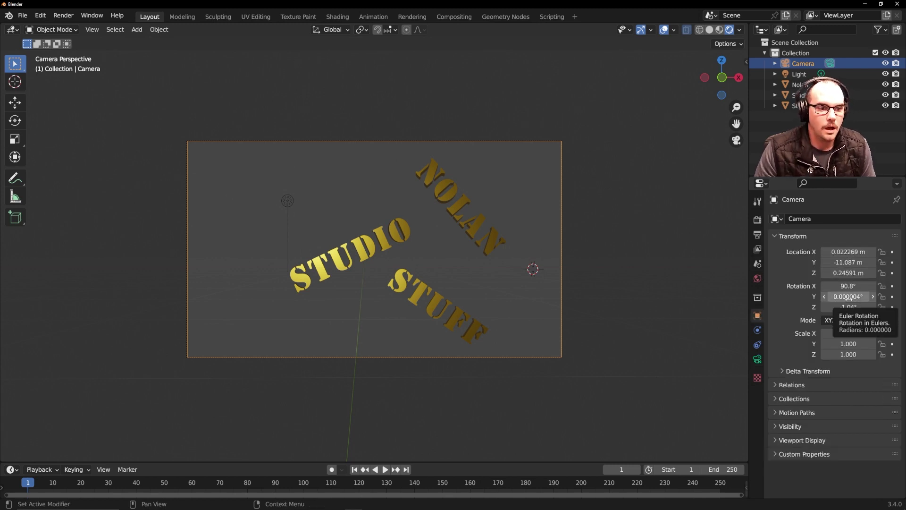
click(849, 252)
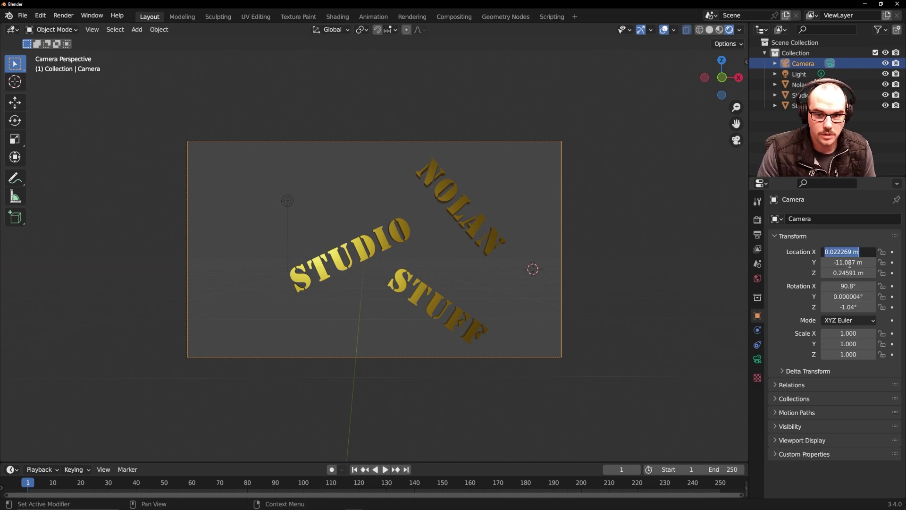
text(0)
key(Return)
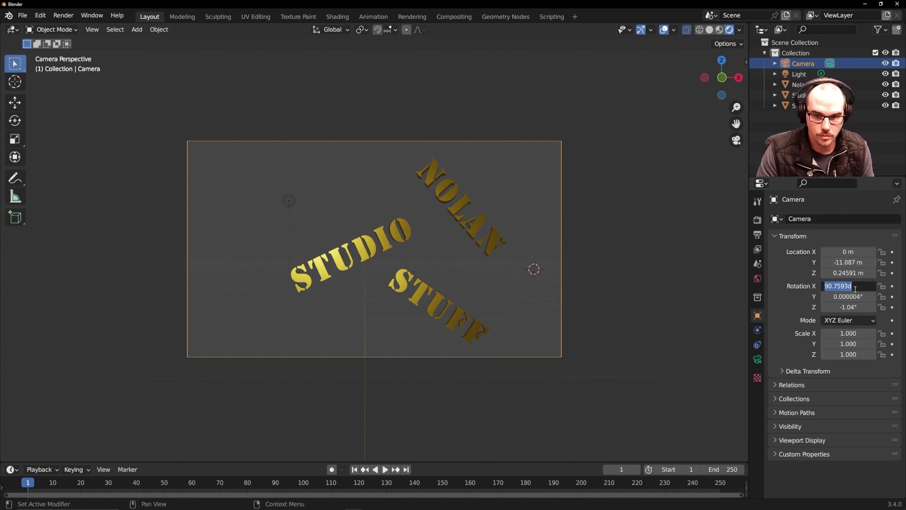
Step: Set the camera's rotation to 90° on X, 0° on Y and 0° on Z
text(90)
key(Return)
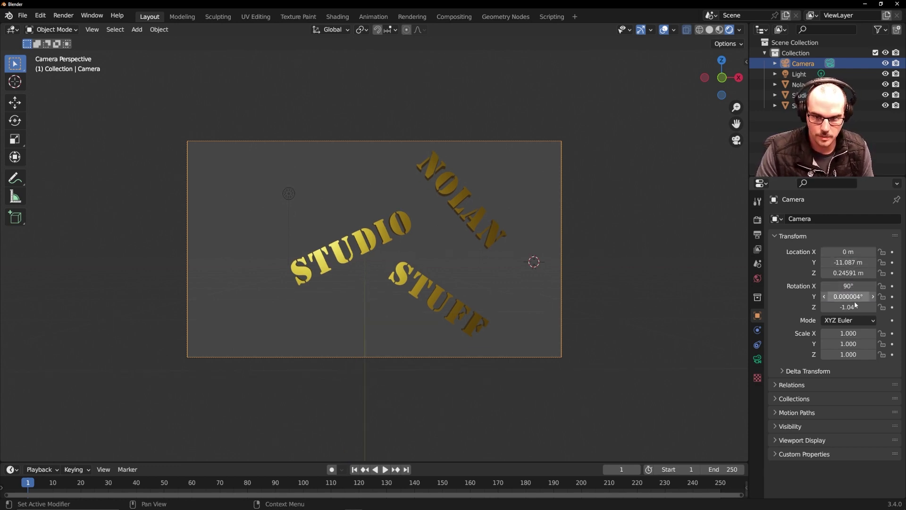
click(841, 297)
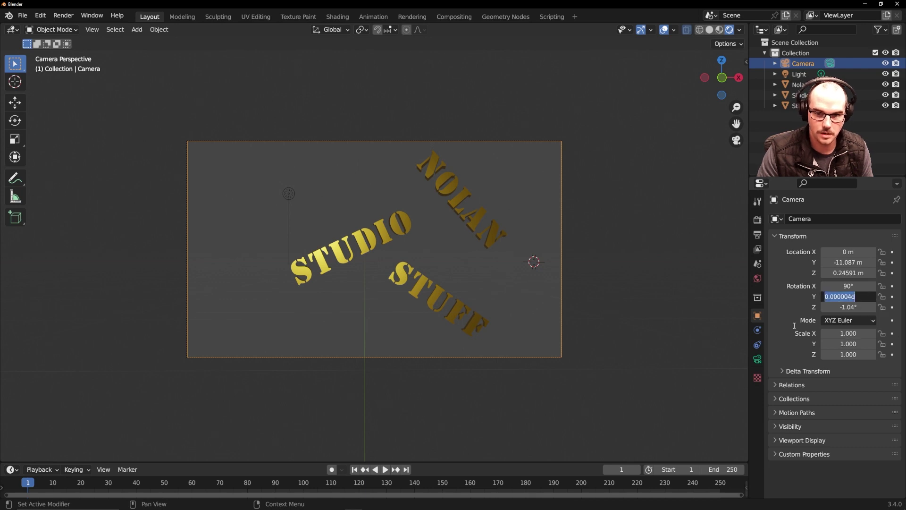
text(0)
key(Return)
click(857, 308)
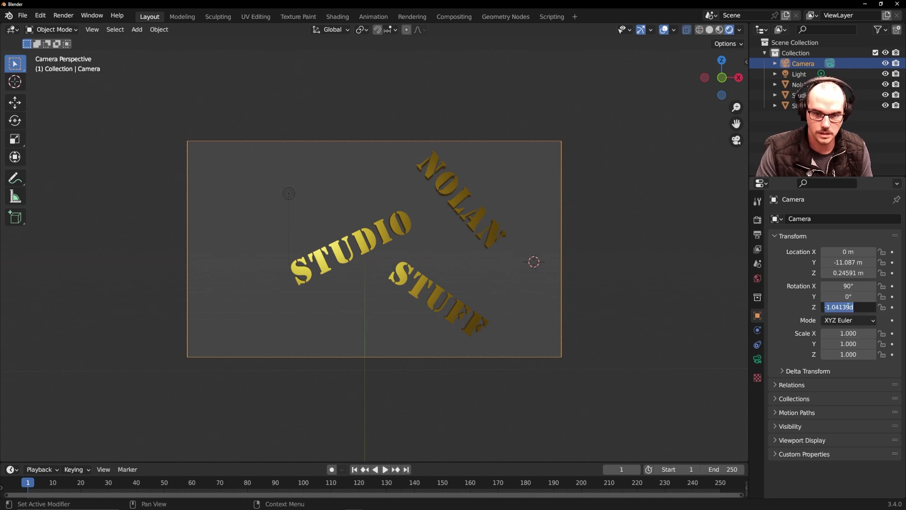
text(0)
key(Return)
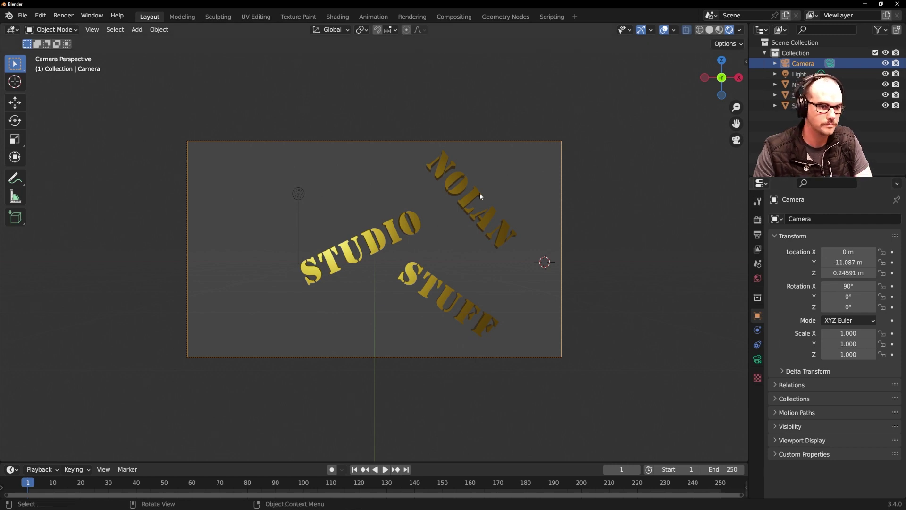
Step: Move the tilted NOLAN and STUDIO words toward the horizontal centre of the camera frame
click(469, 208)
drag(469, 222, 409, 242)
key(g)
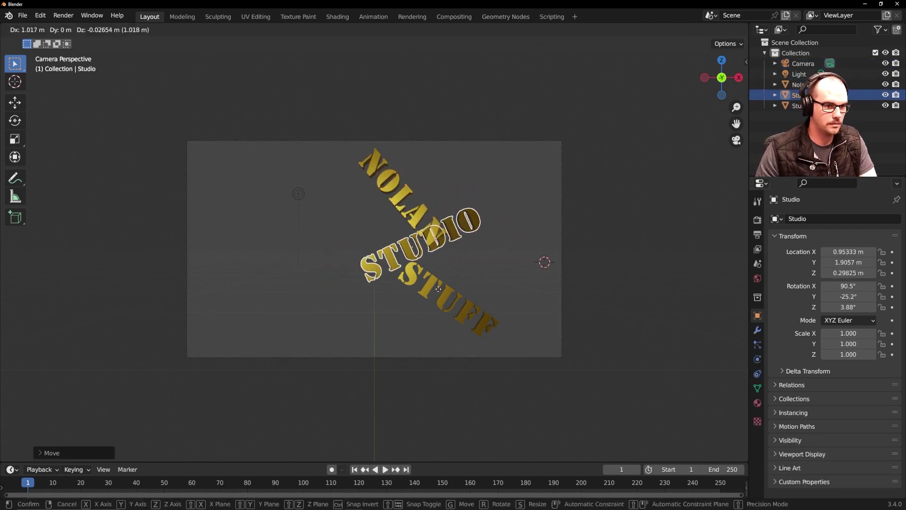
click(416, 293)
Step: Rotate the NOLAN and STUDIO words freehand from an angled view until both read roughly level
middle_drag(416, 293, 402, 262)
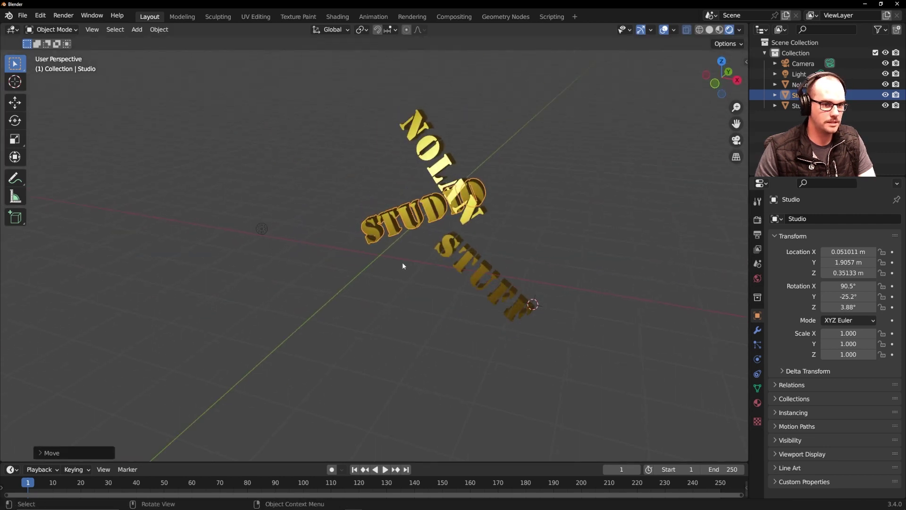
scroll(402, 262, up, 3)
click(485, 97)
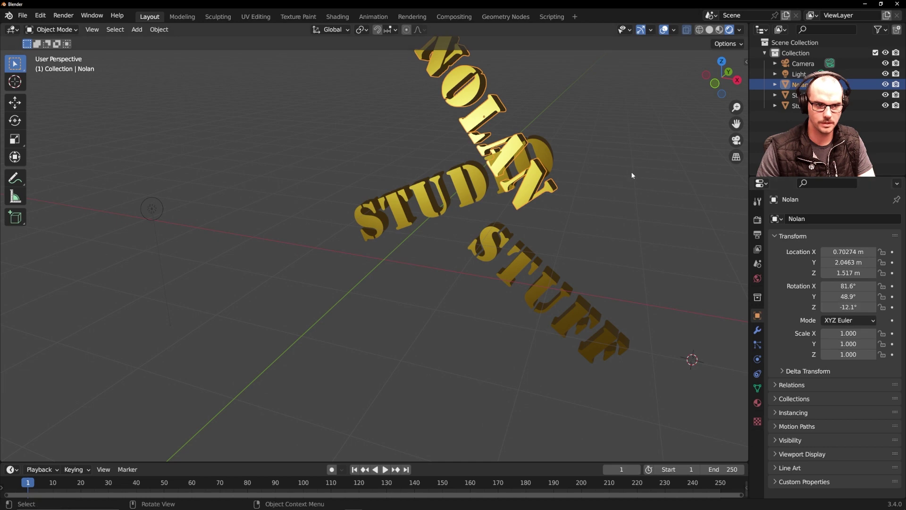
key(r)
click(567, 203)
click(496, 208)
key(r)
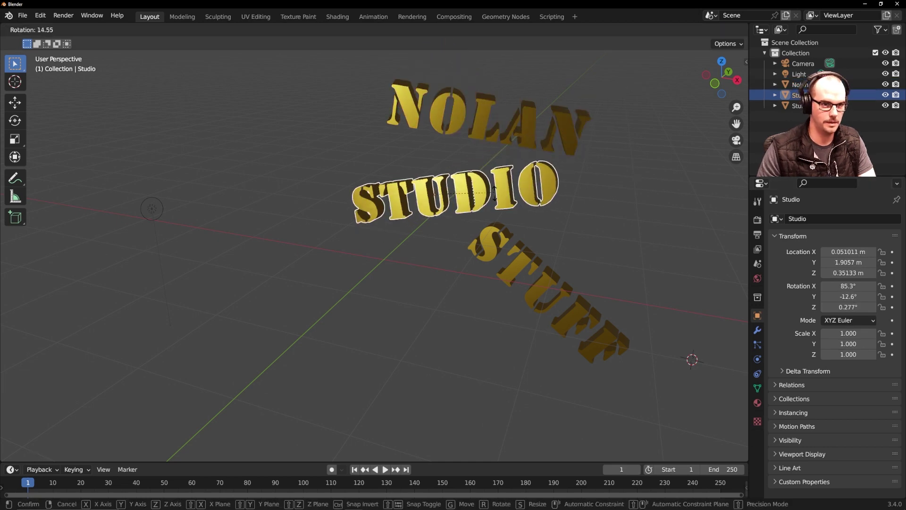
click(495, 209)
key(r)
click(556, 315)
Step: Rotate the STUFF word closer to level and move it directly beneath the STUDIO word
click(556, 315)
key(r)
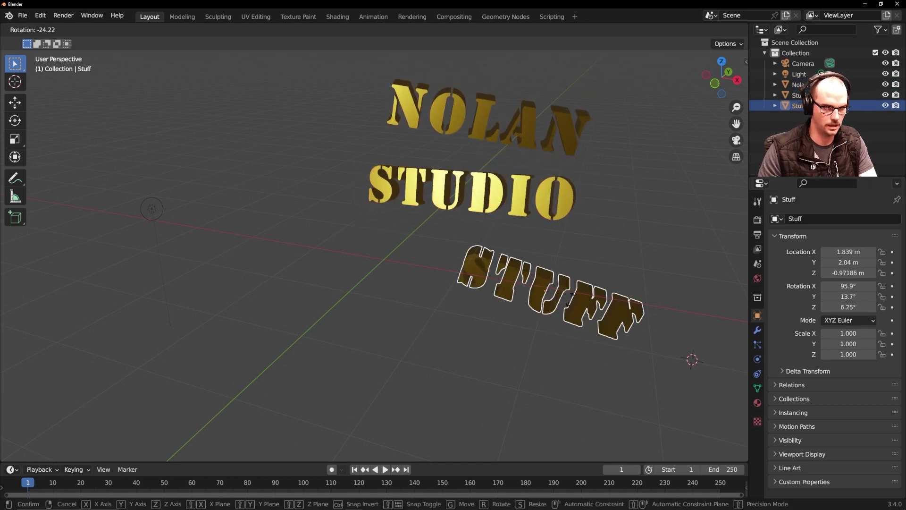
click(573, 296)
key(g)
click(457, 279)
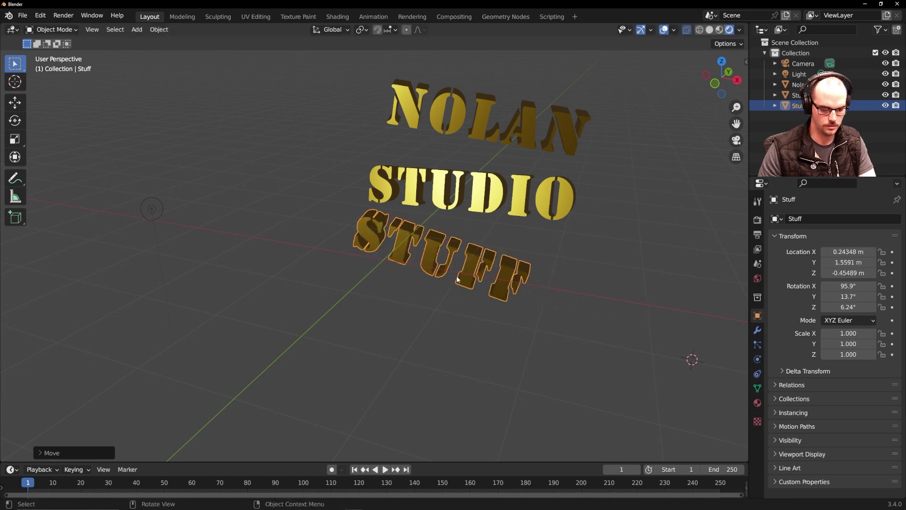
Step: In camera view, move the NOLAN word left and down so it sits just above the STUDIO word
key(KP_0)
key(Home)
click(418, 129)
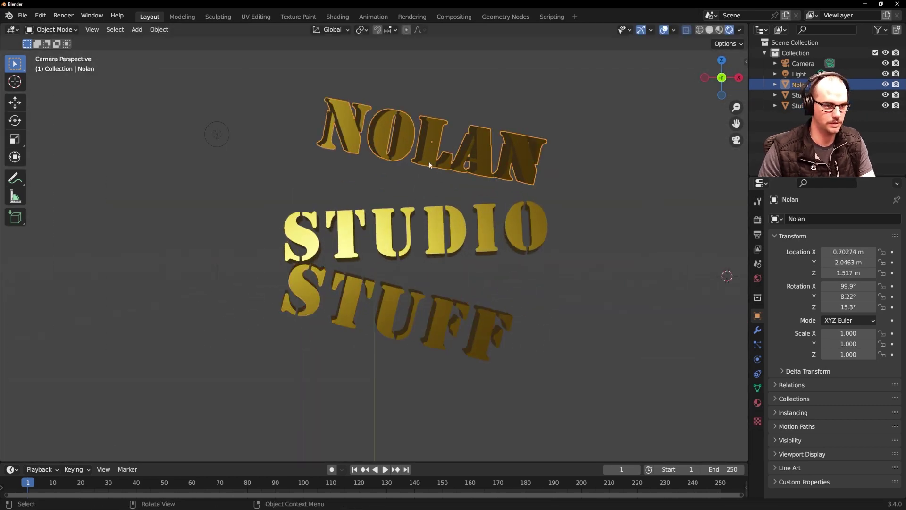
key(g)
click(353, 189)
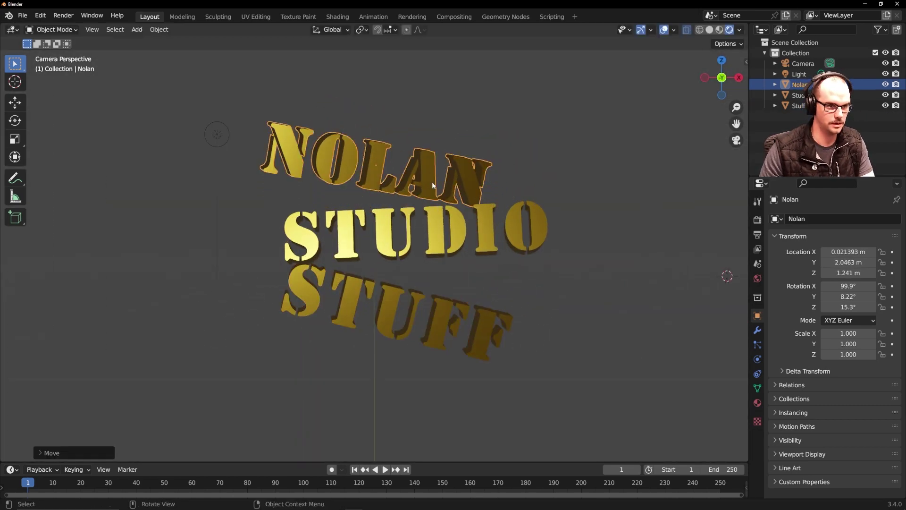
Step: In front orthographic view, move the STUDIO word slightly left to centre it beneath NOLAN
key(KP_1)
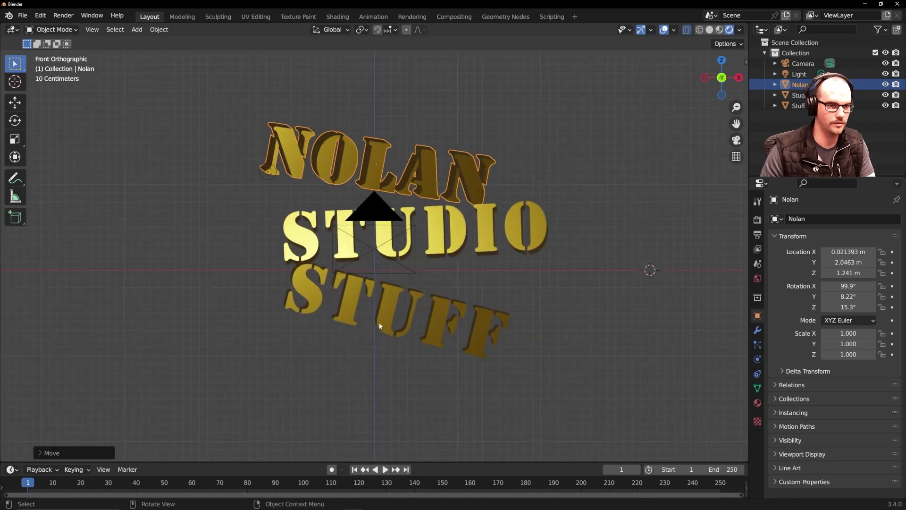
click(497, 221)
key(g)
click(475, 224)
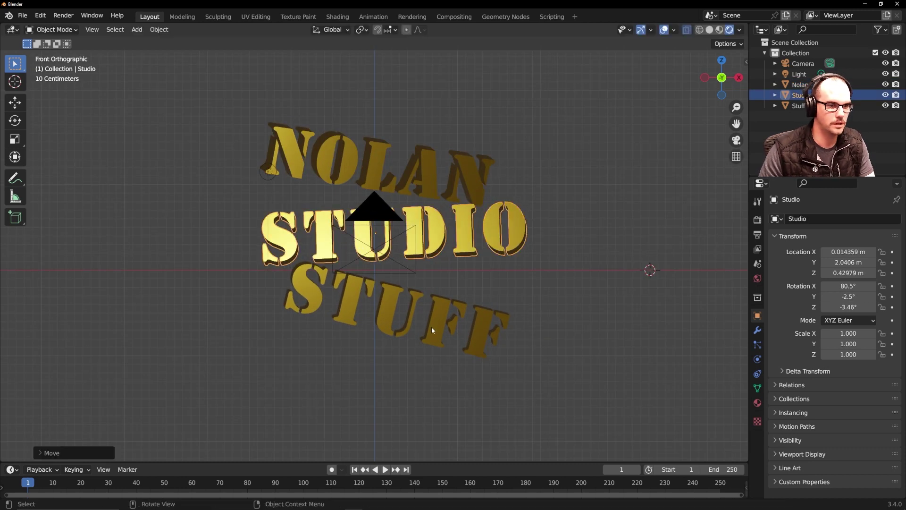
Step: Rotate the STUFF word slightly toward level and reposition it centred just below the STUDIO word
click(431, 326)
key(g)
click(472, 355)
key(r)
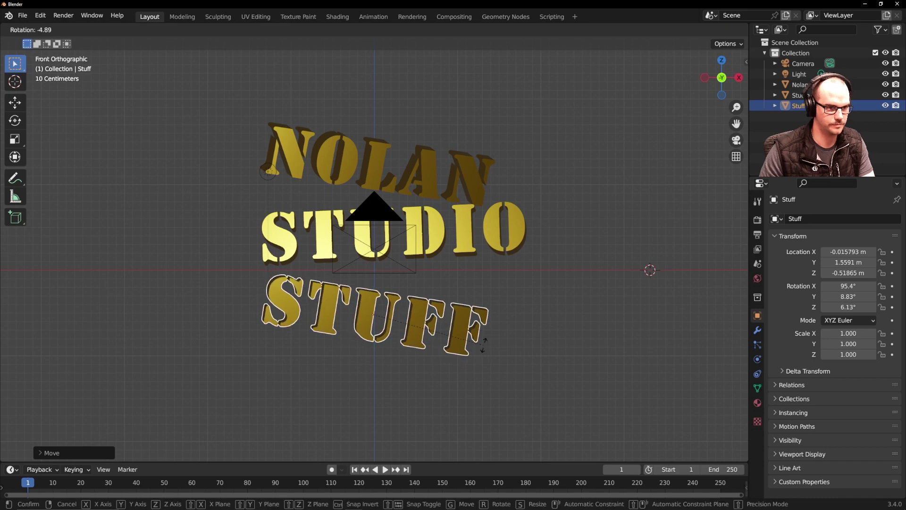
click(487, 340)
key(g)
click(501, 330)
Step: Leave the front view and add an area light at the 3D cursor beside the words
click(451, 178)
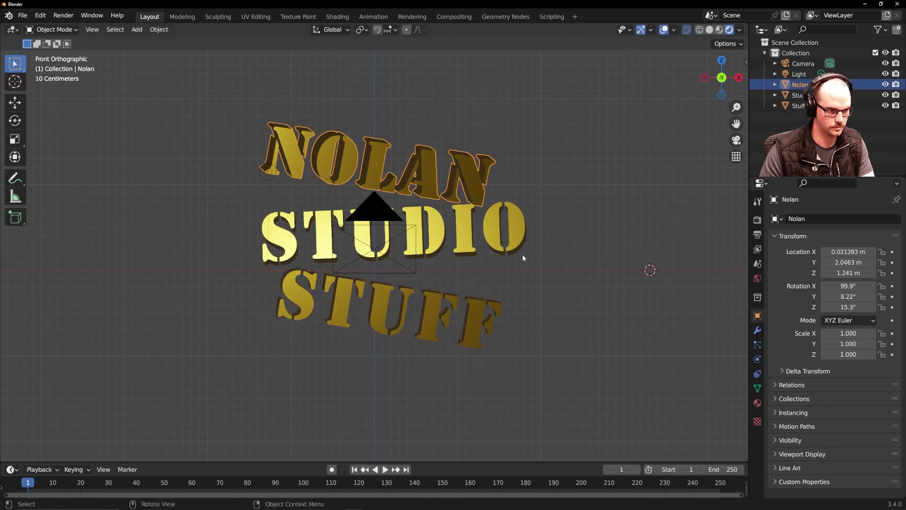
middle_drag(629, 131, 466, 300)
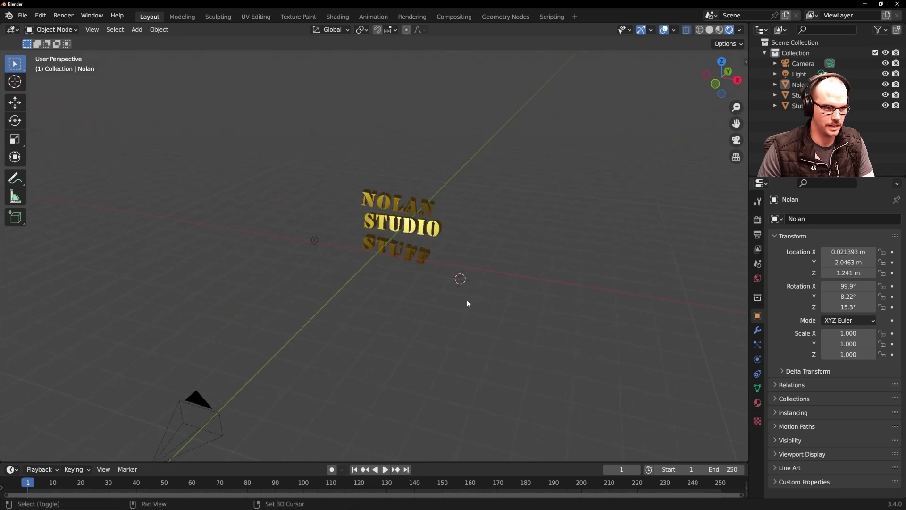
key(shift+a)
mouse_move(468, 259)
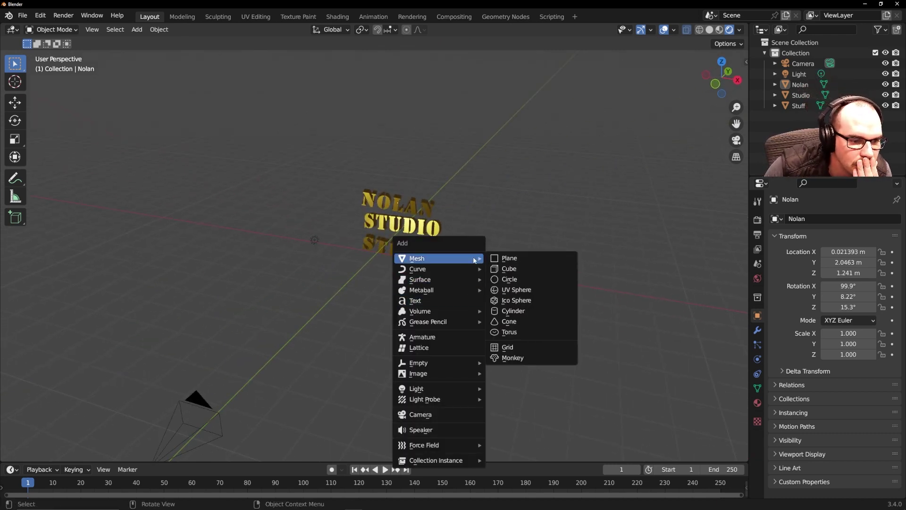
mouse_move(439, 389)
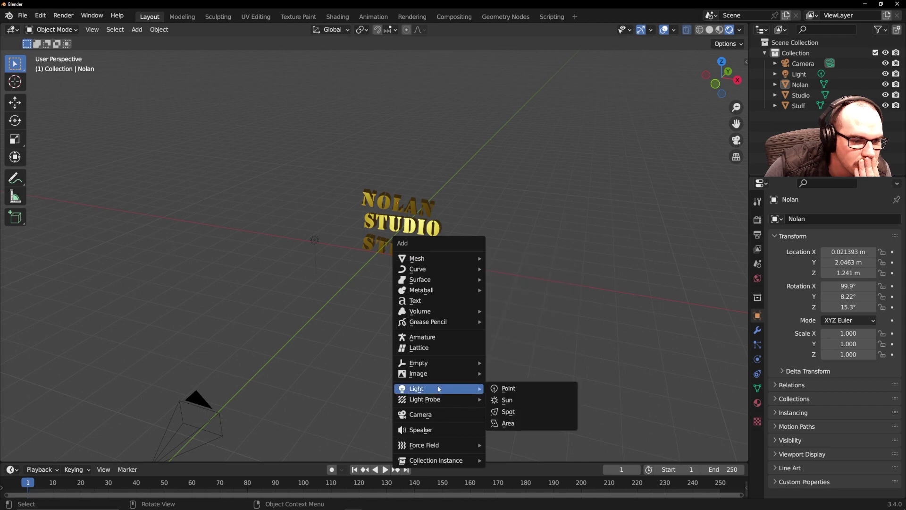
click(497, 423)
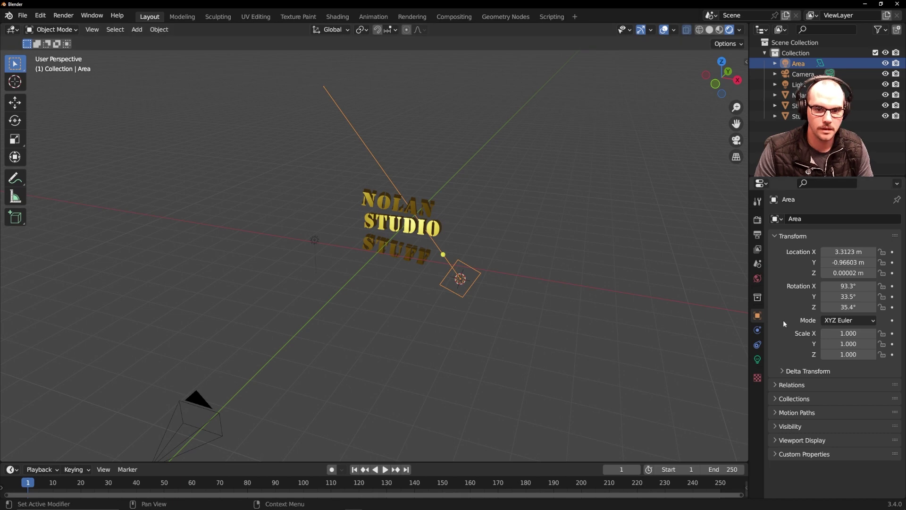
Step: Set the area light's power to 1000 W and enlarge it to about 4.46 m
click(757, 359)
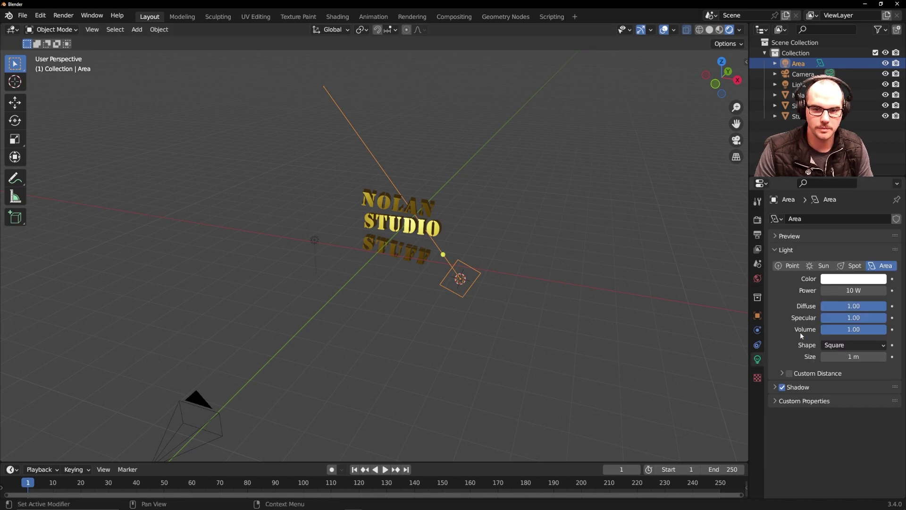
click(846, 292)
text(1000)
key(Return)
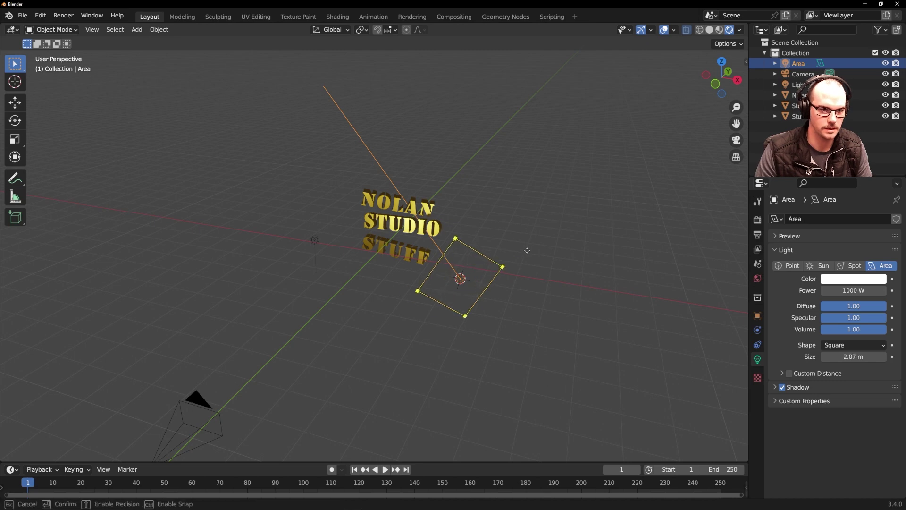
click(507, 298)
key(KP_0)
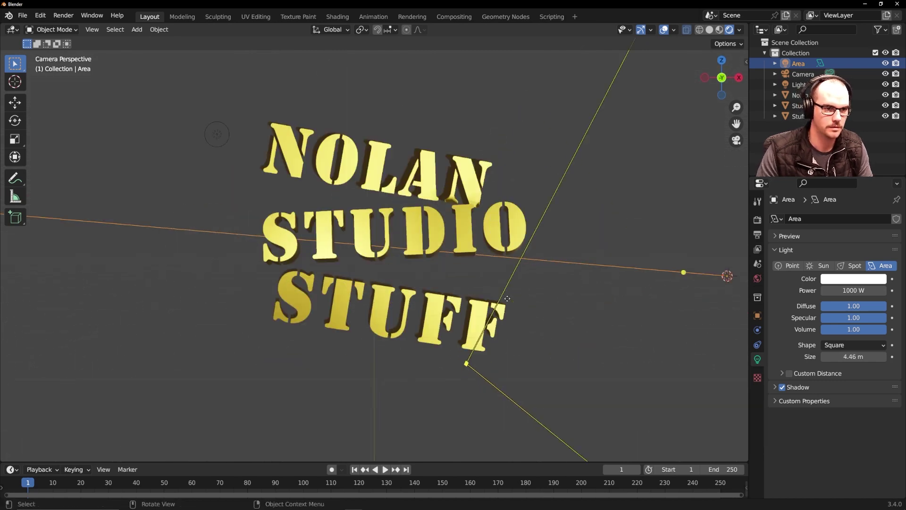
scroll(475, 239, down, 3)
middle_drag(474, 240, 546, 244)
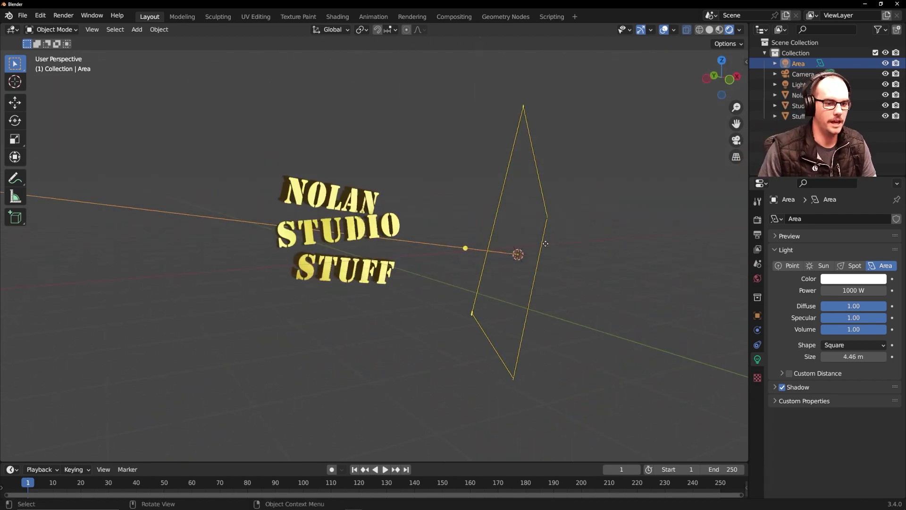
Step: Insert Location, Rotation & Scale keyframes at frame 1 for the NOLAN, STUDIO and STUFF words in turn
middle_drag(382, 252, 410, 227)
click(411, 225)
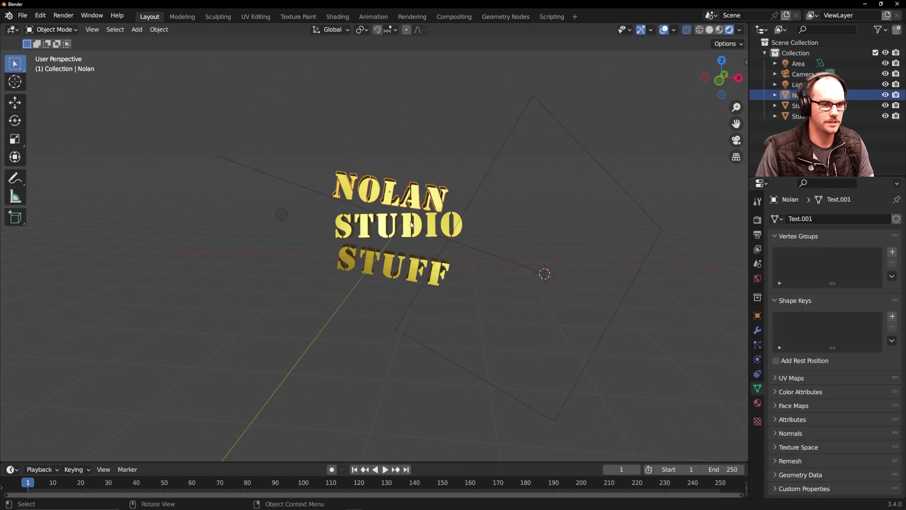
click(413, 221)
click(408, 205)
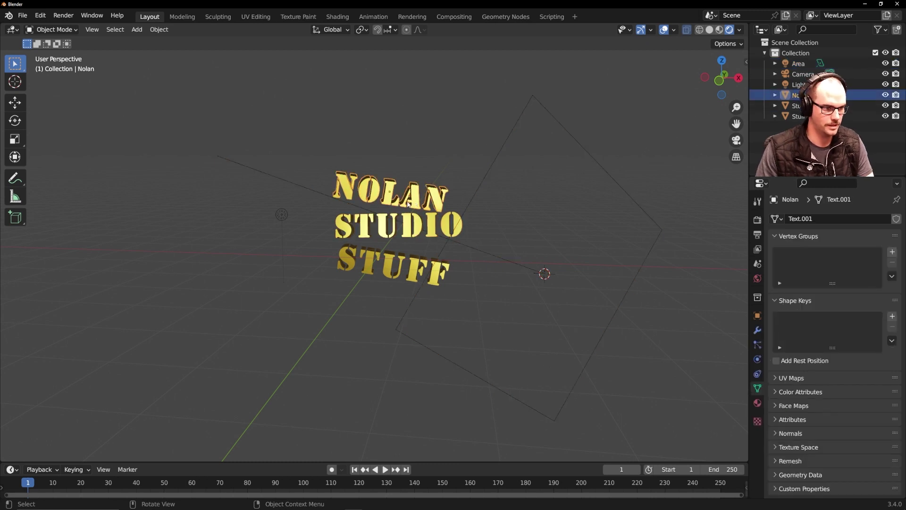
key(i)
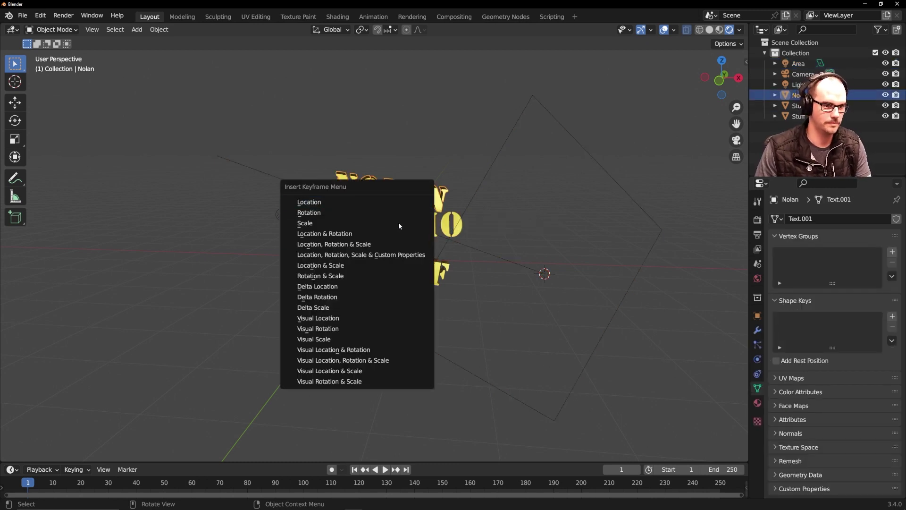
click(401, 247)
click(426, 231)
key(i)
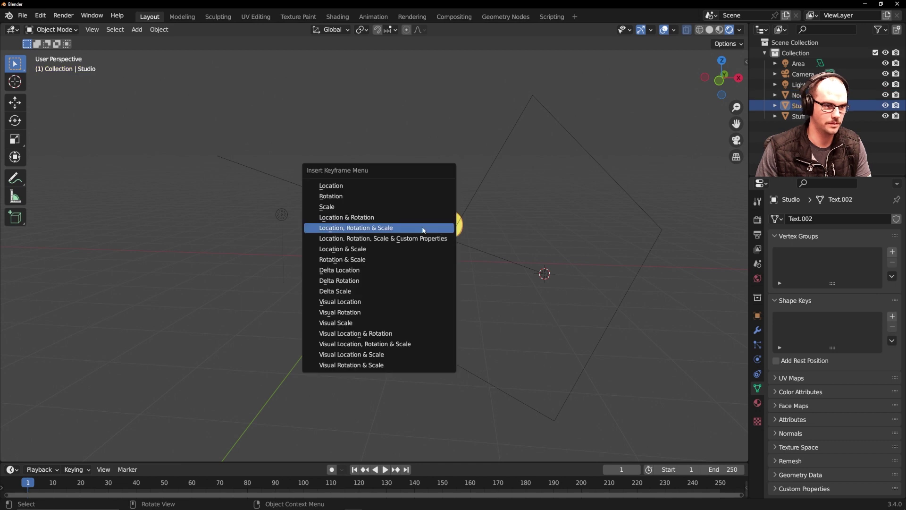
click(423, 228)
click(405, 250)
key(i)
click(405, 254)
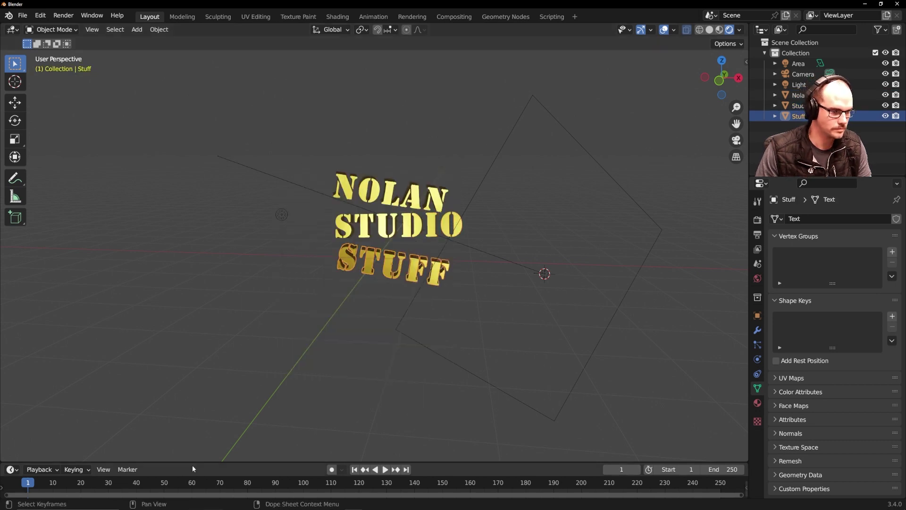
Step: Enlarge the timeline area and turn on auto keying
drag(338, 463, 338, 371)
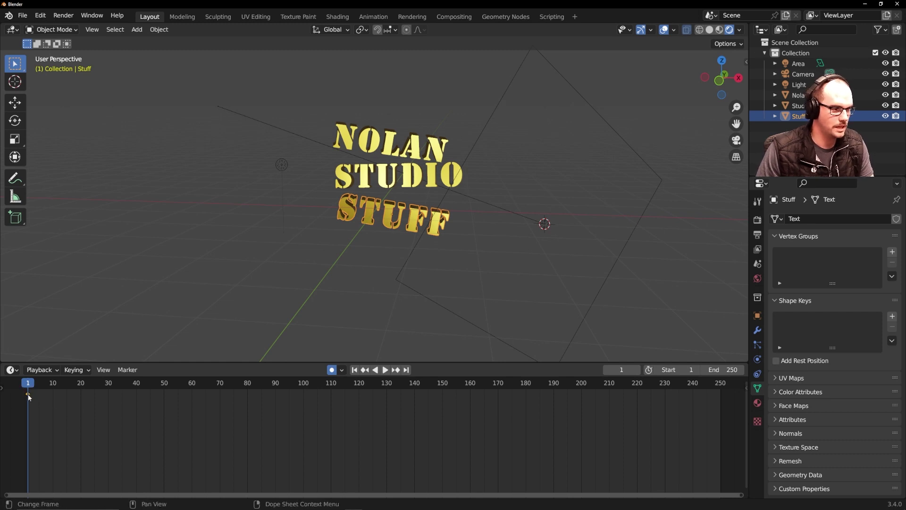
Step: Move the STUFF word's keyframe from frame 1 to frame 30 in the timeline
drag(29, 398, 72, 399)
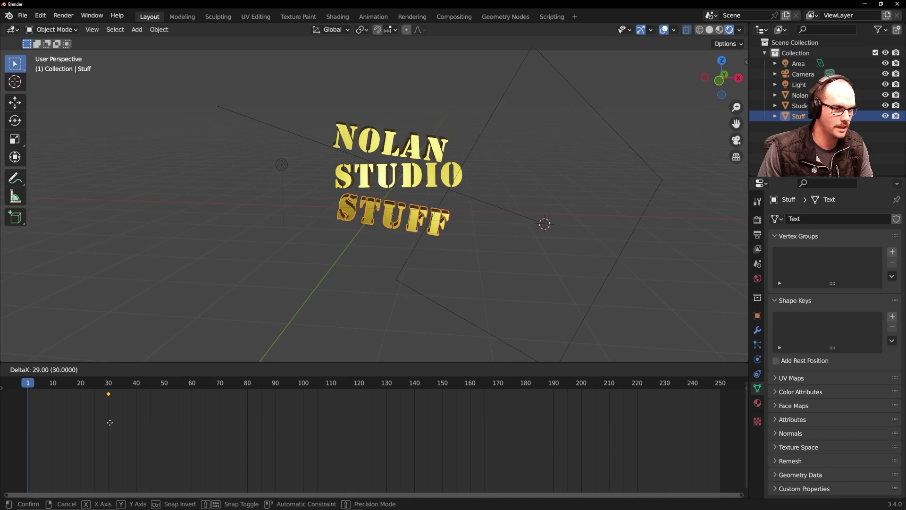
drag(109, 422, 109, 422)
Step: At frame 1, move the NOLAN word far to the left of the other words and rotate it nearly vertical
middle_drag(418, 255, 407, 249)
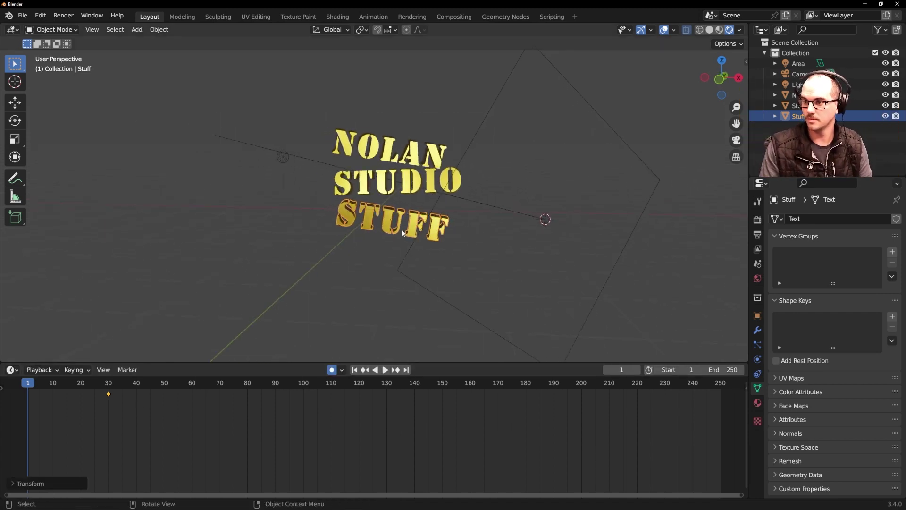
middle_drag(395, 238, 412, 168)
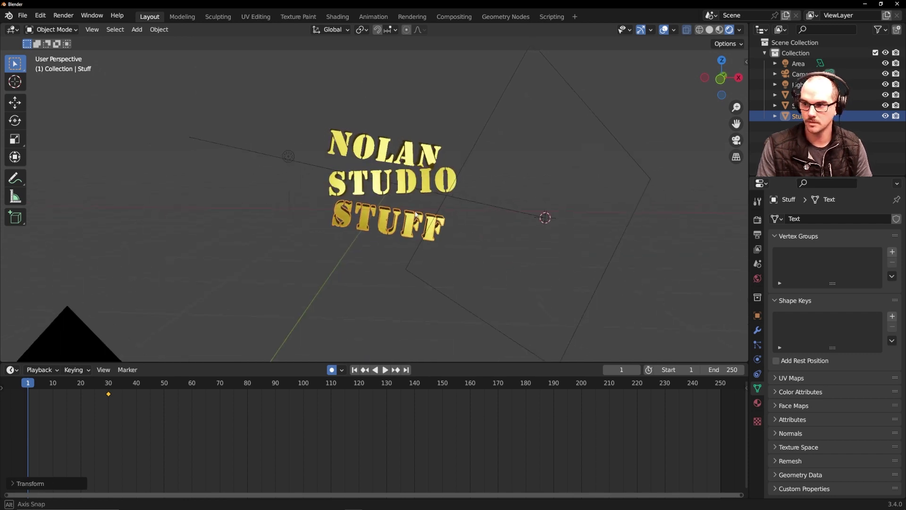
click(402, 171)
key(g)
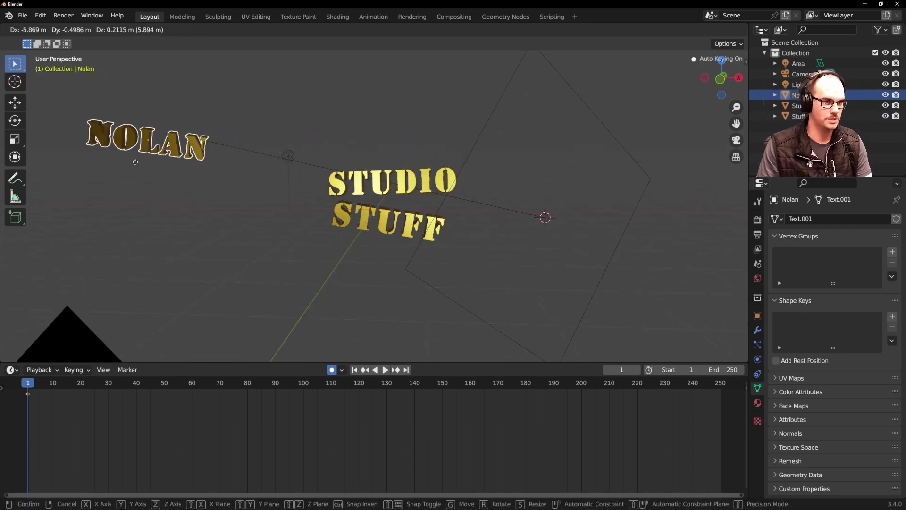
click(92, 170)
key(r)
click(129, 52)
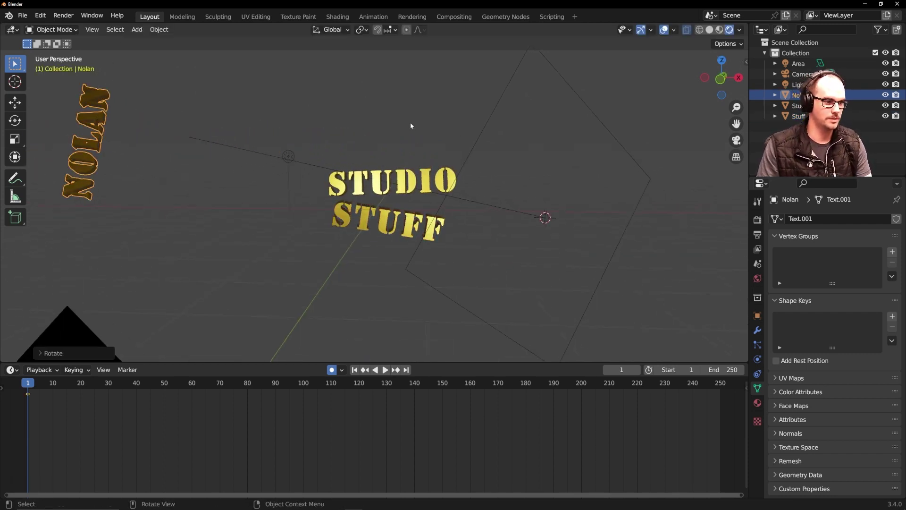
Step: Select the STUDIO word, briefly play the animation, and undo the NOLAN word's move and rotation
click(430, 176)
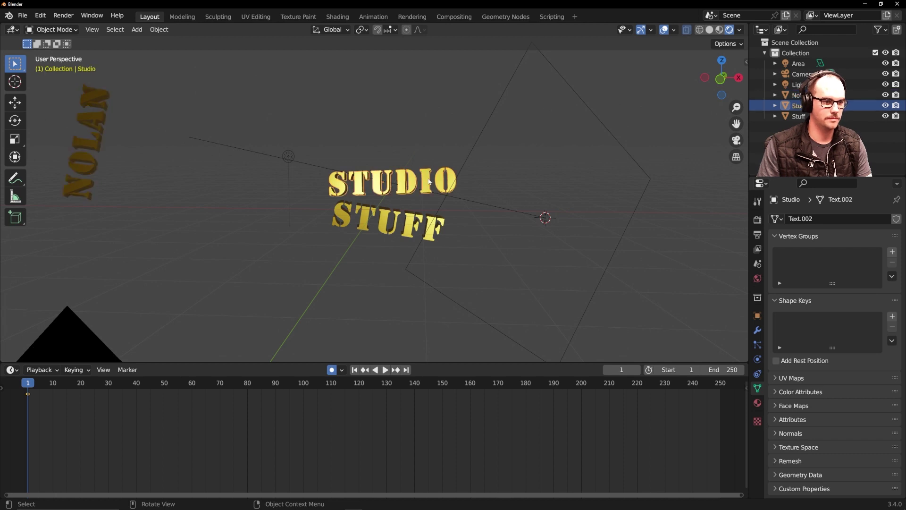
key(space)
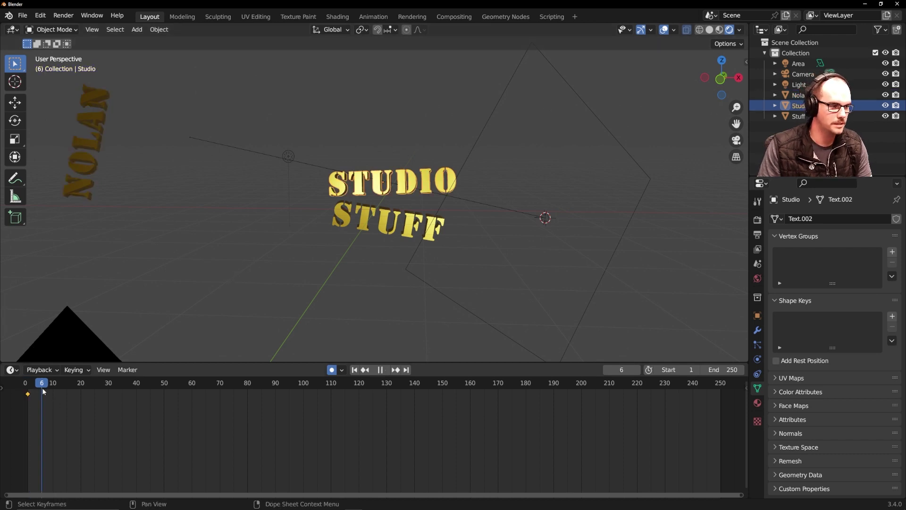
key(ctrl+z)
key(ctrl+z)
key(ctrl+z)
key(ctrl+z)
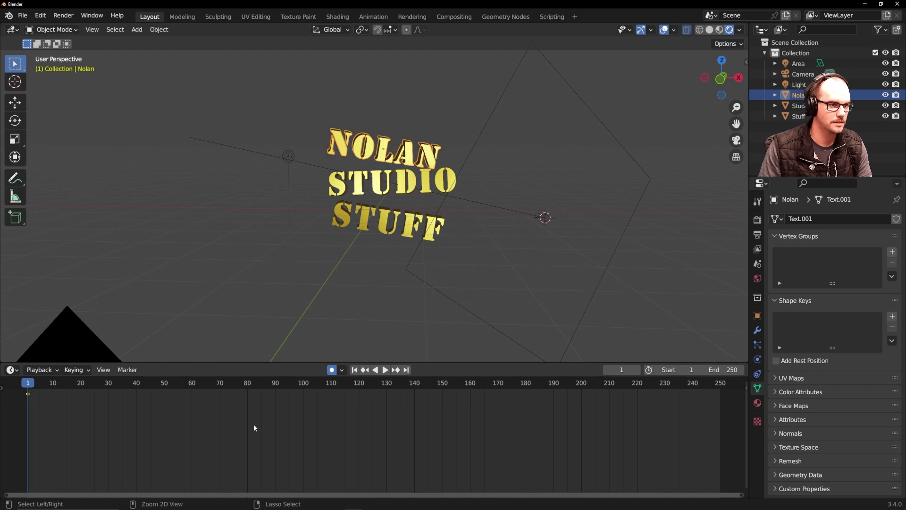
Step: Try nudging the words at frames 1 and 60 with auto keying, and shift the STUFF word's frame 60 keyframe earlier
drag(421, 158, 416, 186)
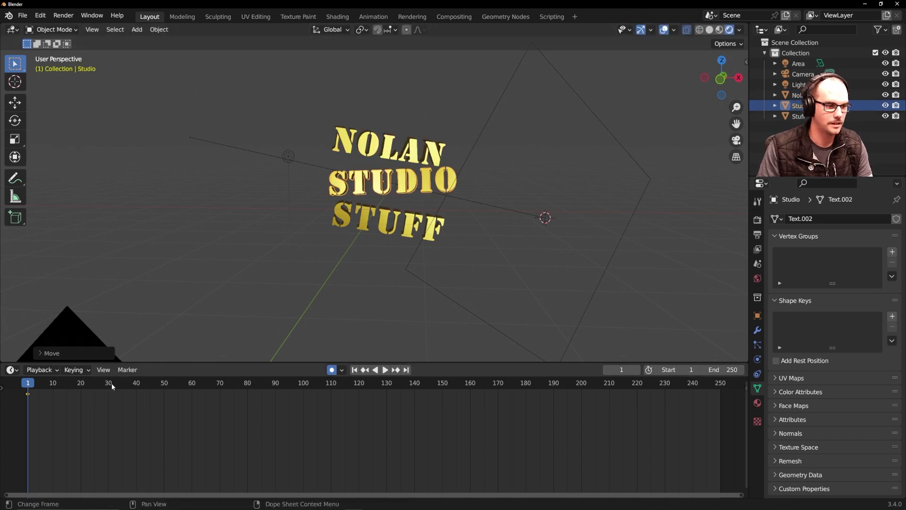
drag(55, 388, 192, 390)
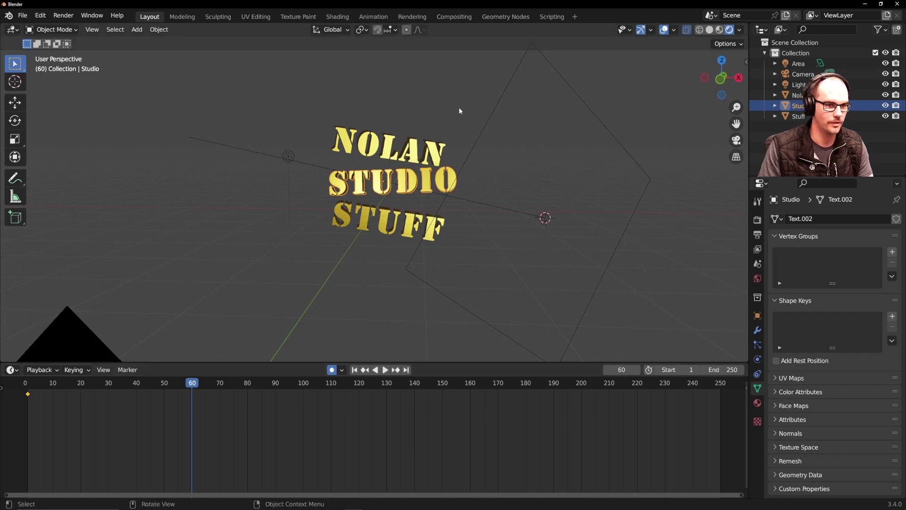
drag(409, 154, 409, 208)
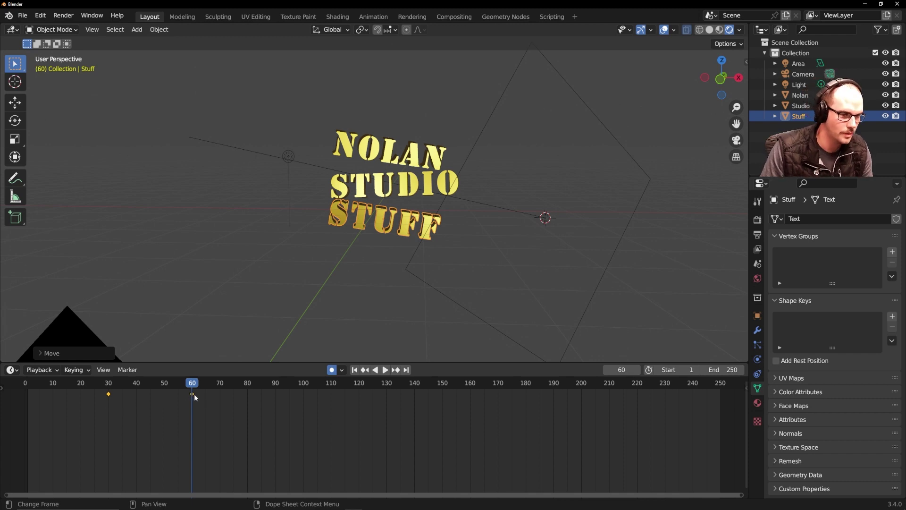
drag(192, 393, 171, 396)
Step: Undo the word movements and keyframe edits until the words have no keyframes
key(ctrl+z)
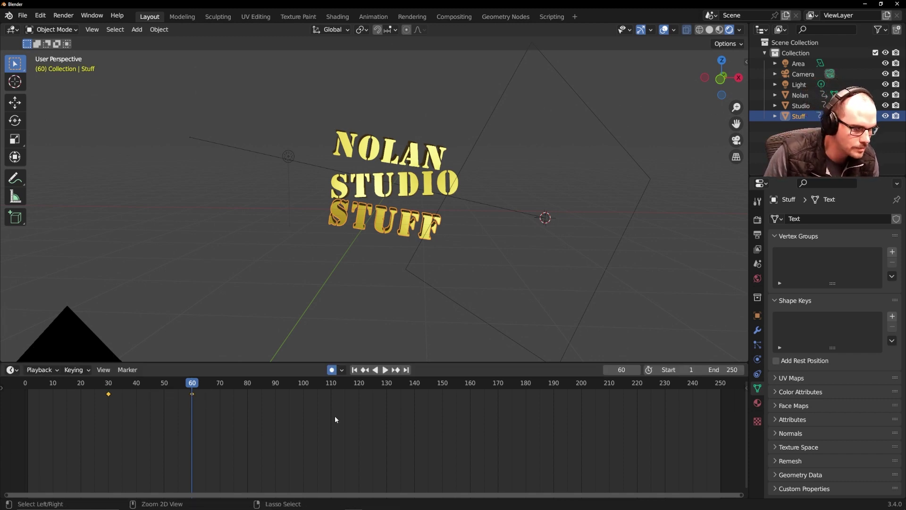
key(ctrl+z)
key(ctrl+z)
key(ctrl+z)
key(ctrl+z)
key(ctrl+z)
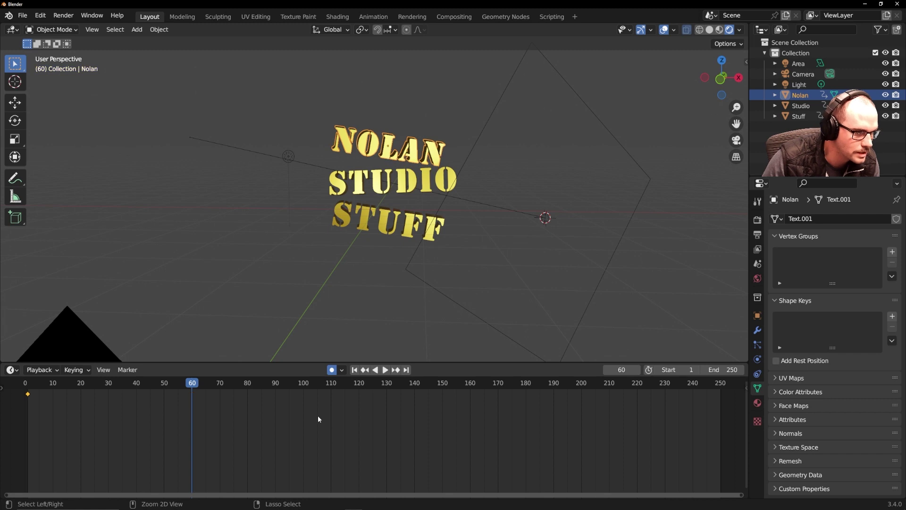
key(ctrl+z)
key(ctrl+z)
key(ctrl+z)
key(ctrl+z)
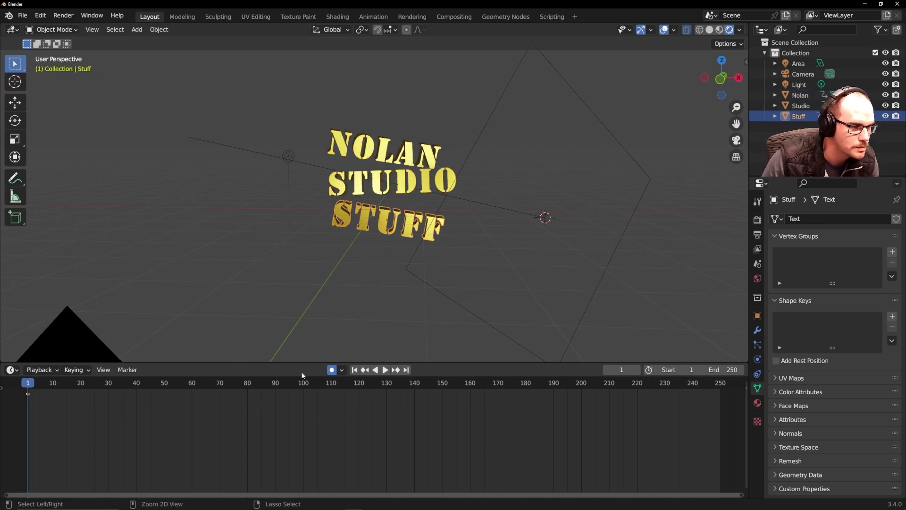
key(ctrl+z)
key(ctrl+z)
key(ctrl+z)
key(ctrl+z)
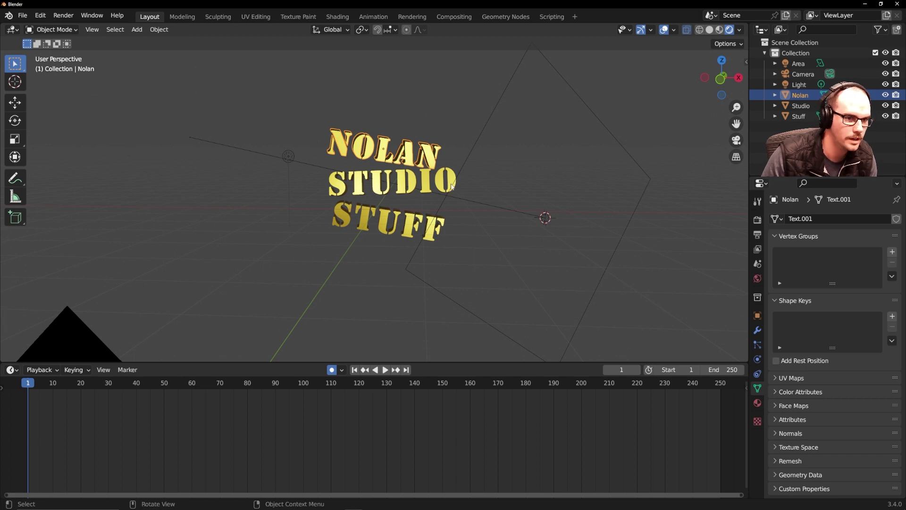
key(ctrl+z)
key(ctrl+z)
key(ctrl+z)
key(ctrl+z)
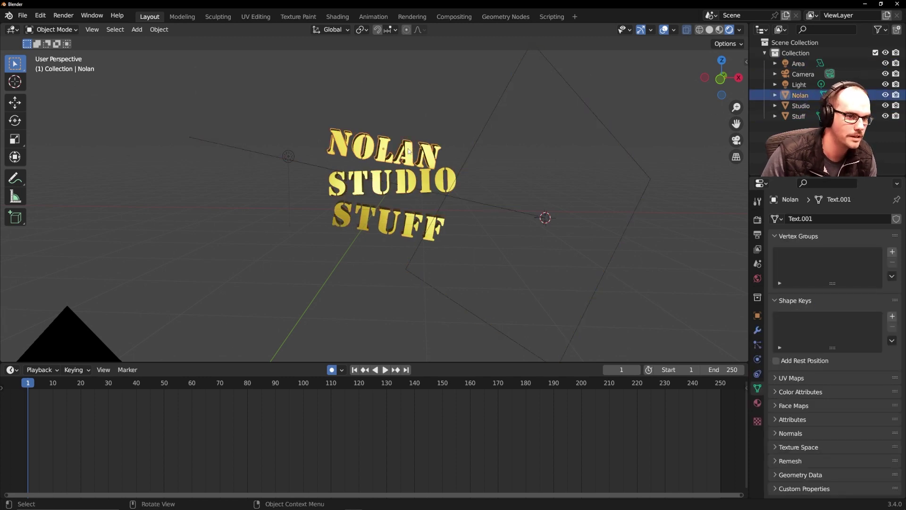
Step: At frame 30, insert Location, Rotation & Scale keyframes for the NOLAN, STUDIO and STUFF words
drag(103, 386, 109, 385)
key(i)
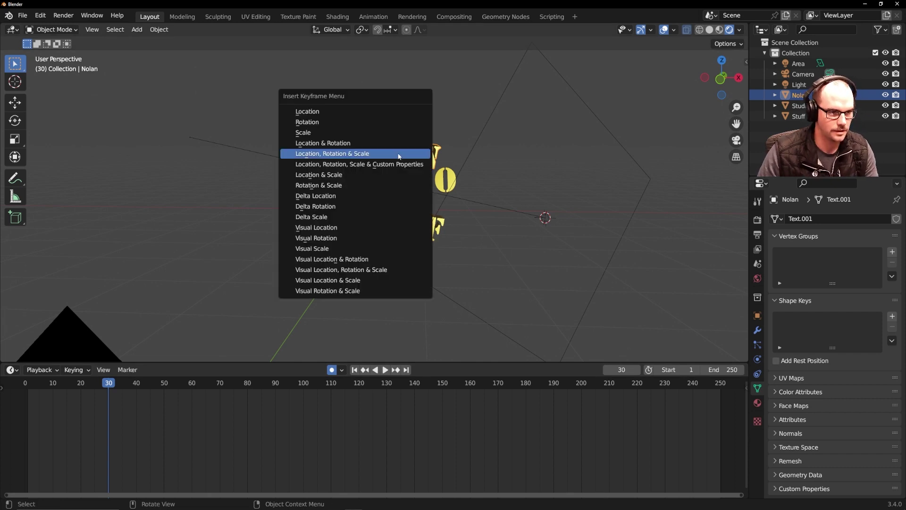
click(398, 156)
click(401, 182)
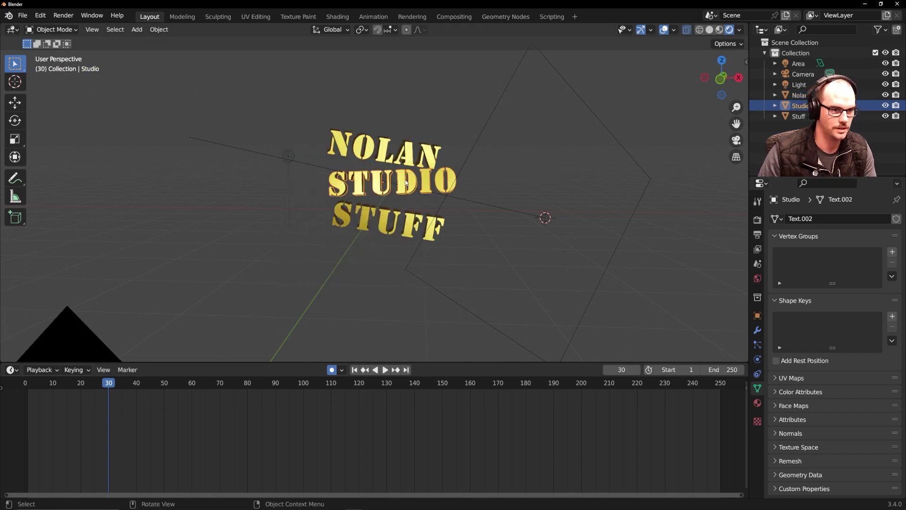
key(i)
click(402, 179)
click(381, 230)
key(i)
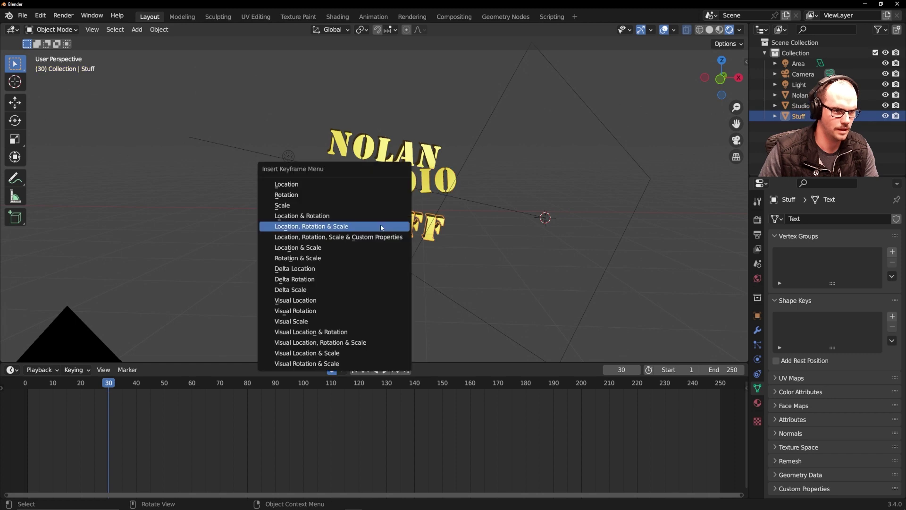
click(381, 224)
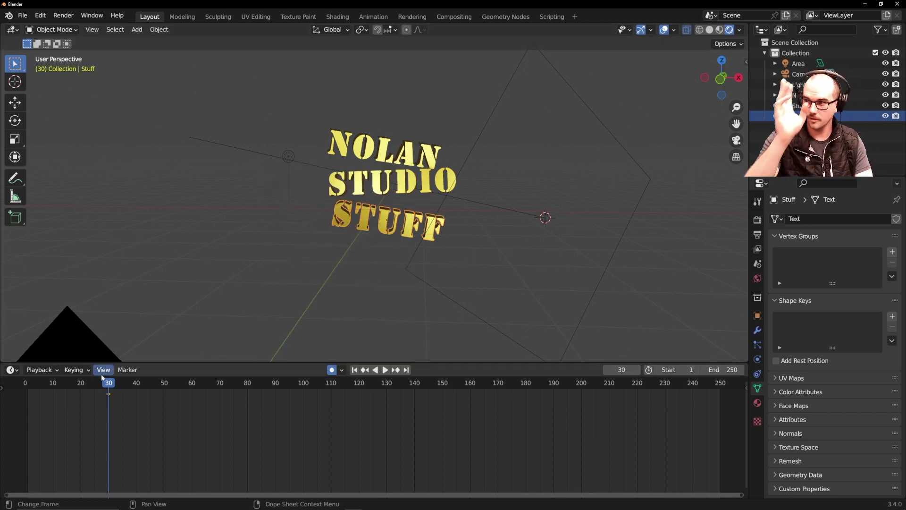
Step: At frame 1, move the NOLAN word far out to the left of the other words and rotate it to stand vertically
drag(52, 383, 29, 395)
key(space)
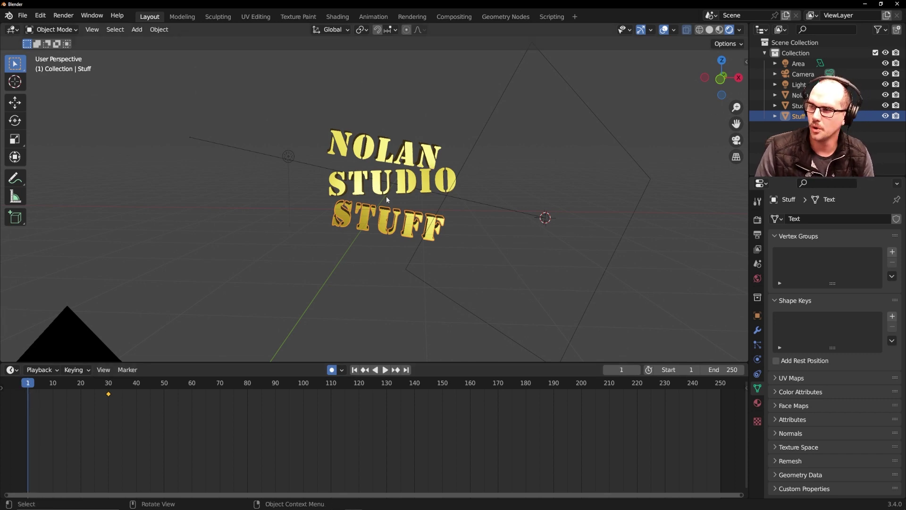
click(384, 156)
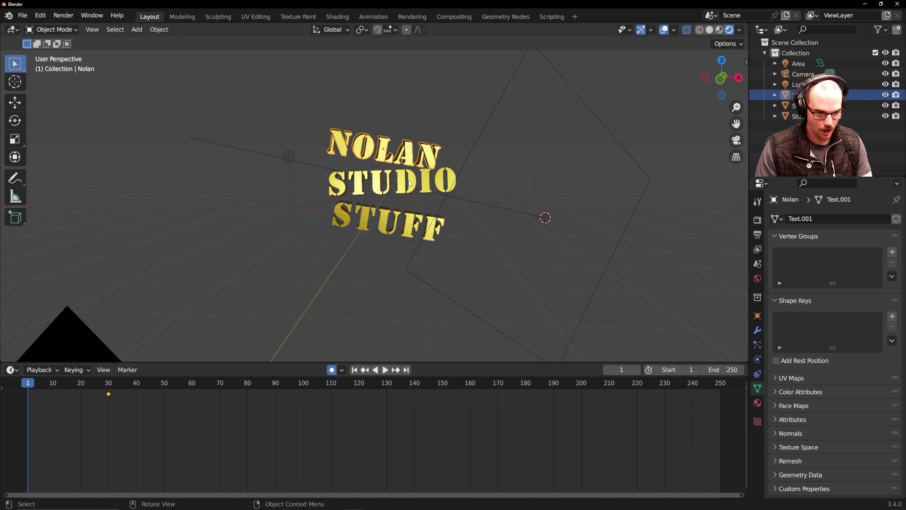
key(g)
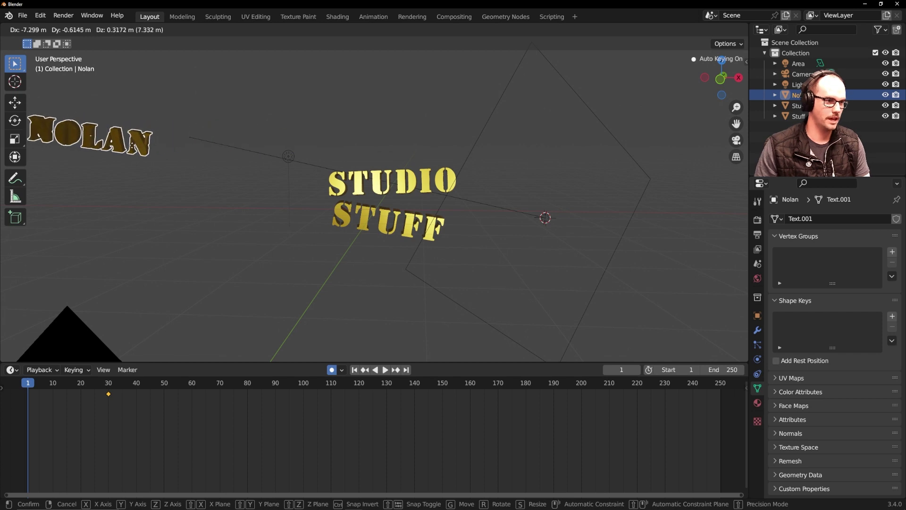
click(198, 167)
key(r)
click(192, 61)
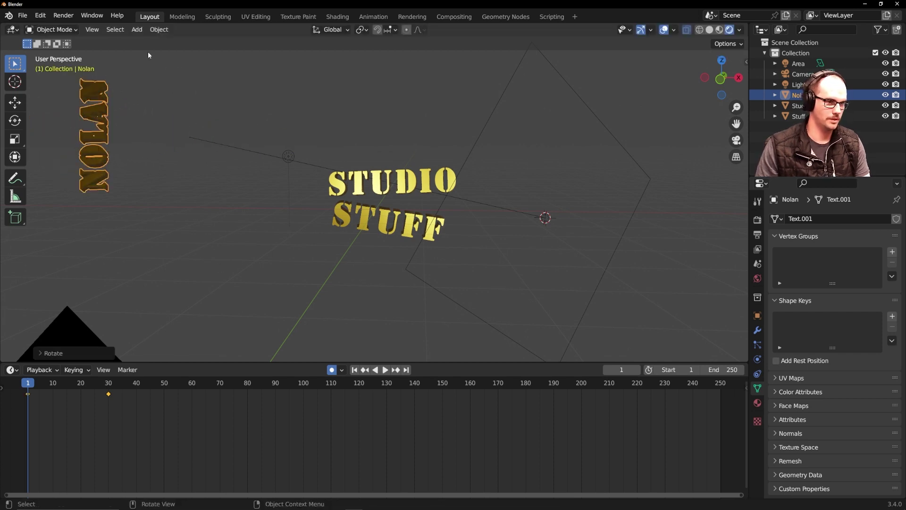
Step: Move the STUDIO word far out to the right of the group and rotate it so it reads steeply downward
click(447, 189)
key(g)
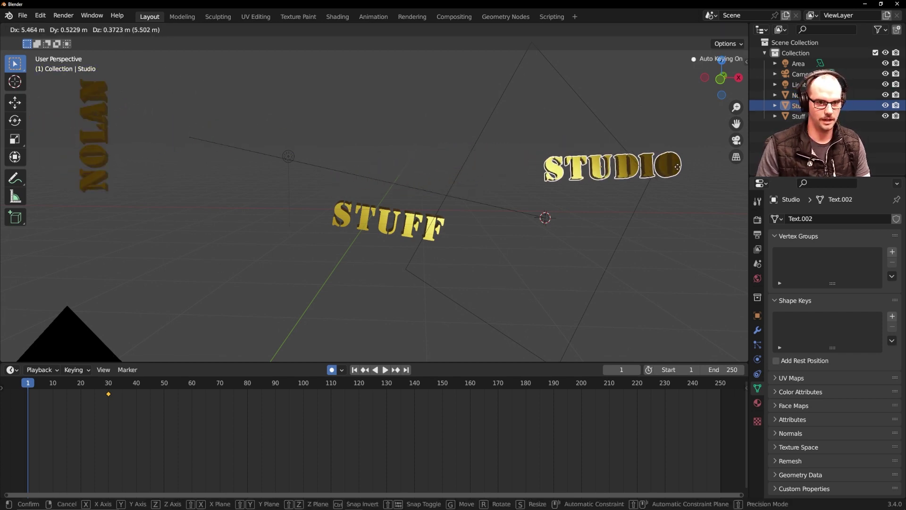
click(717, 188)
key(r)
click(588, 336)
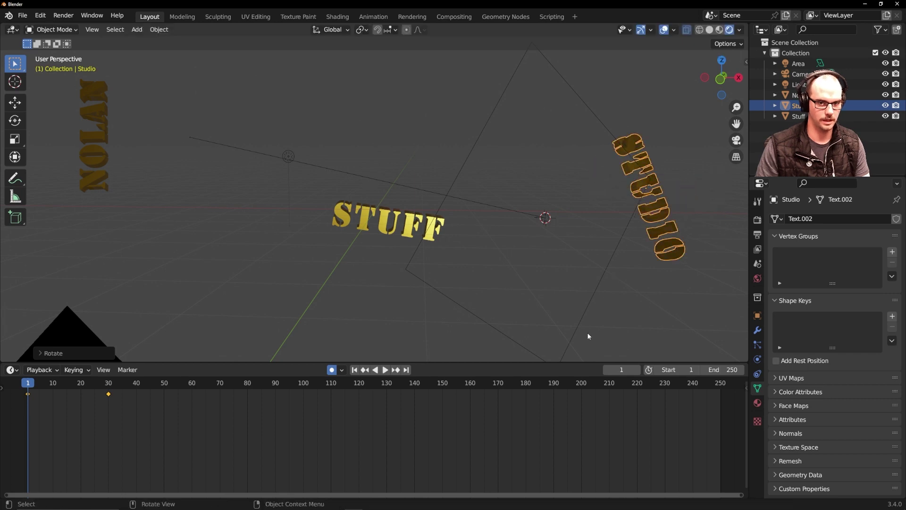
Step: Move the STUFF word out to the lower left and rotate it so it reads steeply downward
click(408, 232)
key(g)
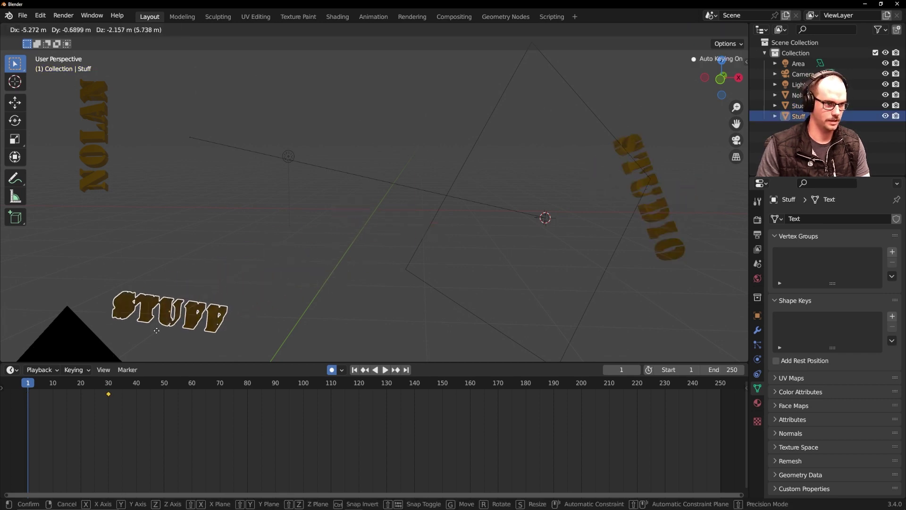
click(162, 320)
key(r)
click(143, 69)
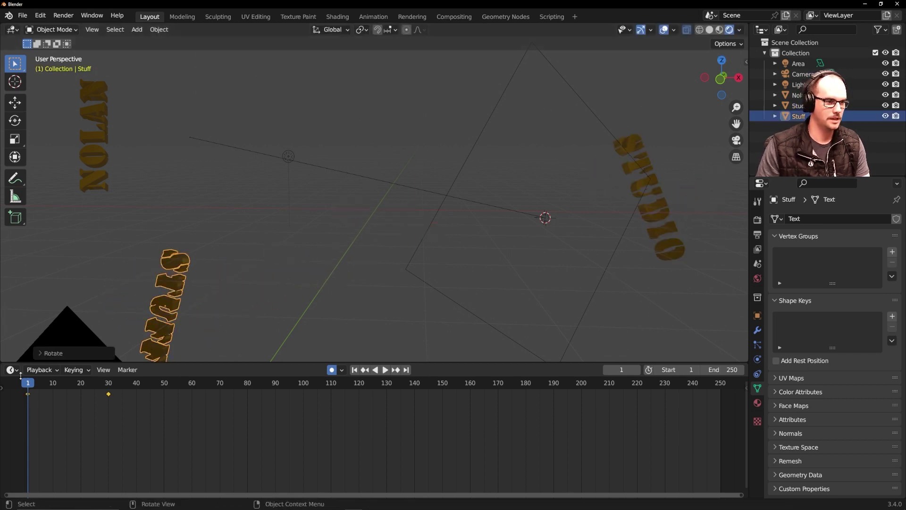
Step: Preview the words flying together, switching to the camera view and scrubbing between the opening frames and frame 31
key(space)
click(47, 387)
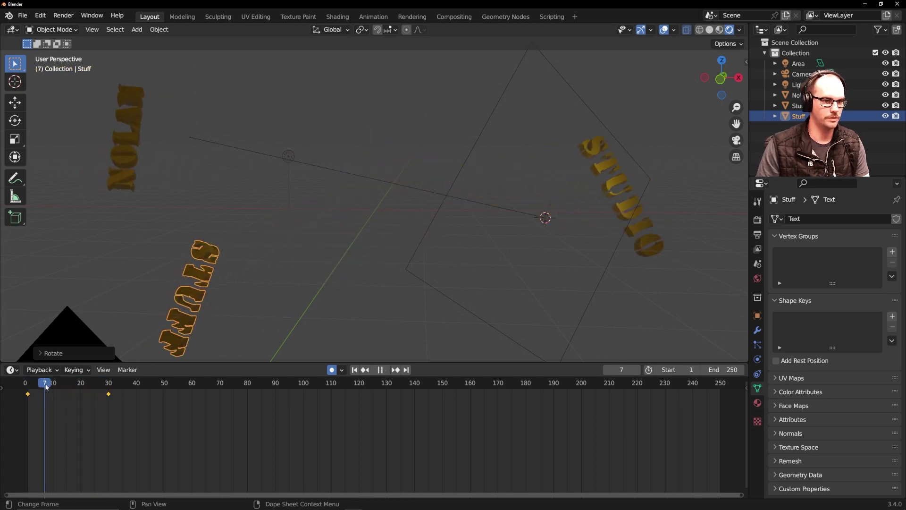
key(Escape)
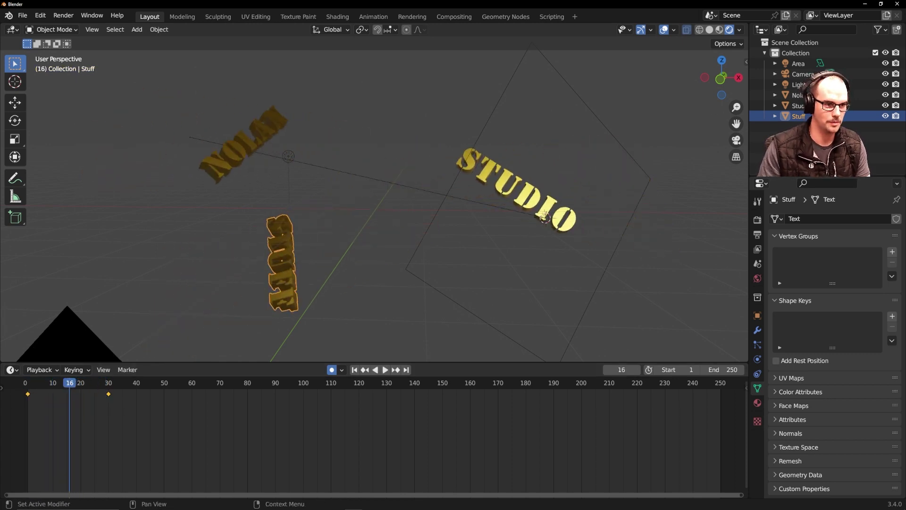
click(735, 141)
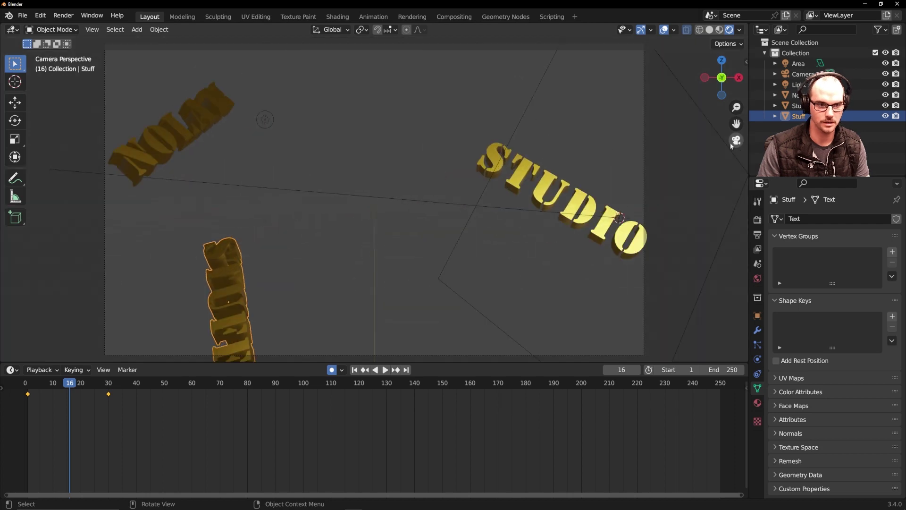
drag(47, 388, 110, 405)
key(space)
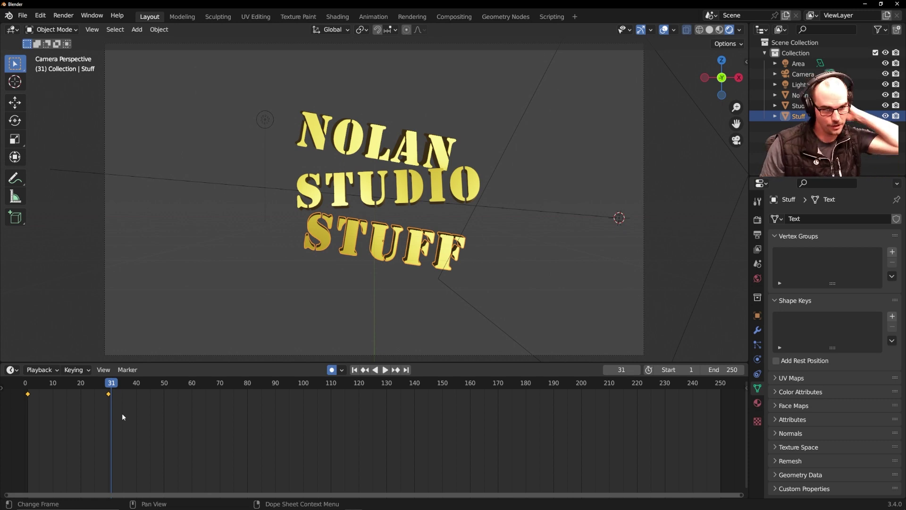
drag(52, 393, 45, 394)
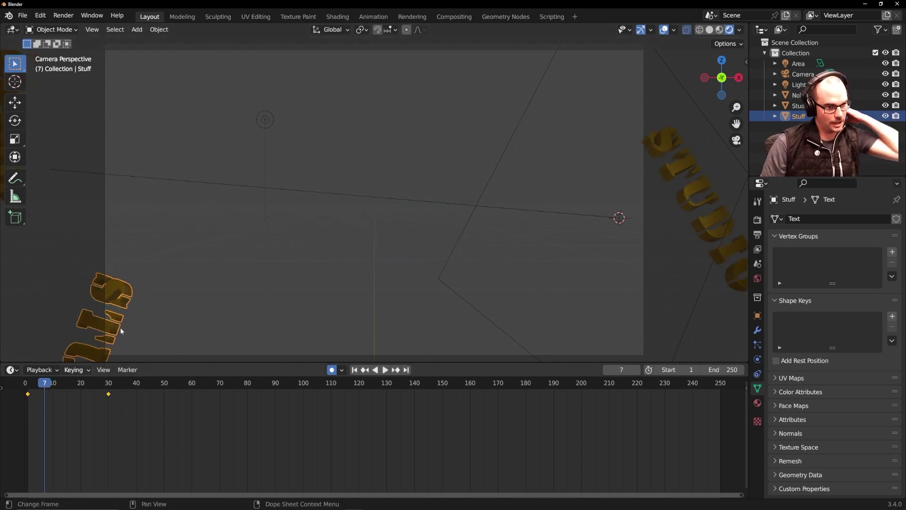
Step: Select the camera, keyframe its X location at frame 0, and set that location to -0.69 m
middle_drag(316, 209, 454, 257)
click(400, 251)
drag(51, 385, 25, 385)
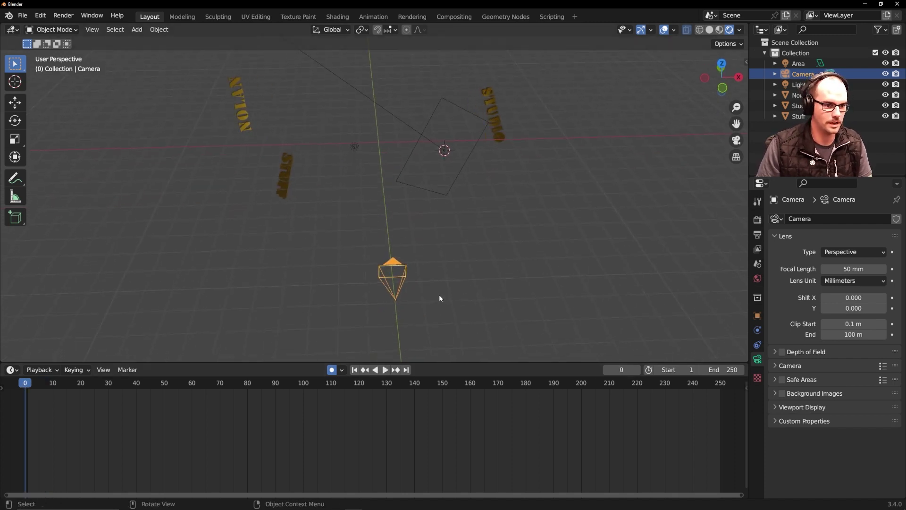
click(758, 315)
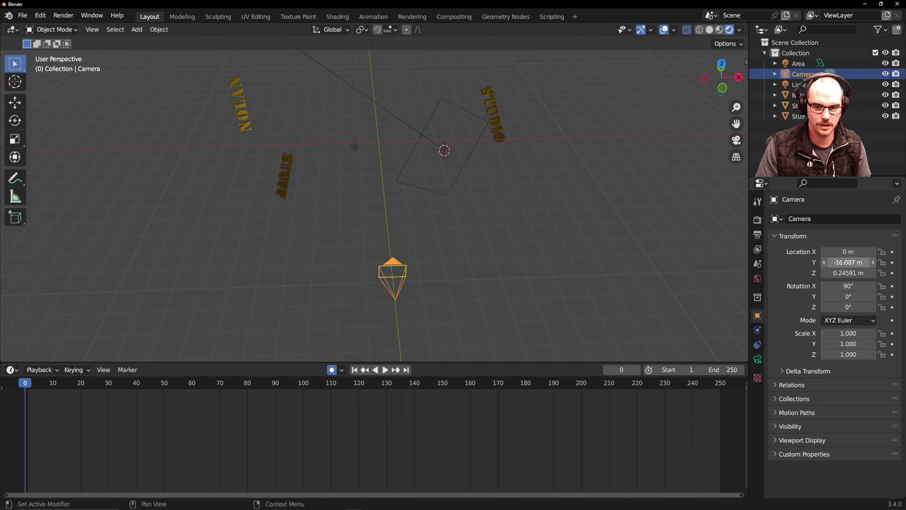
click(892, 252)
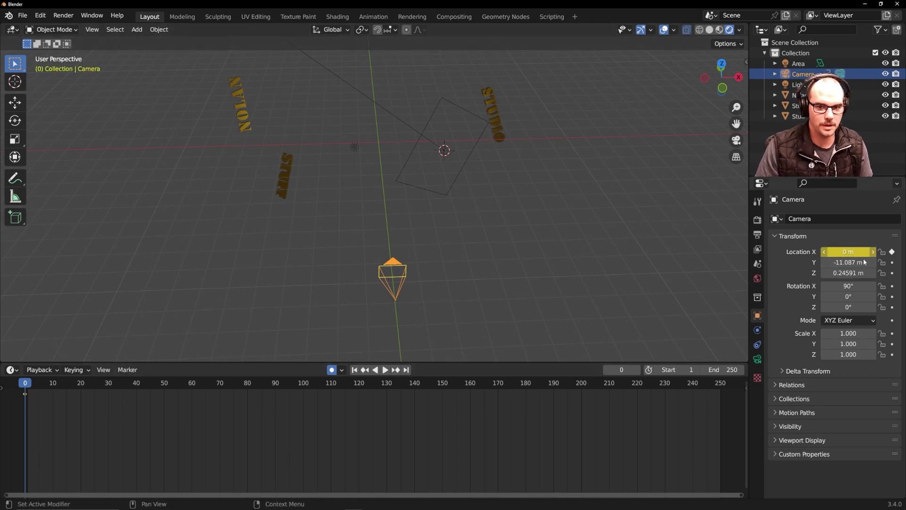
drag(847, 252, 828, 252)
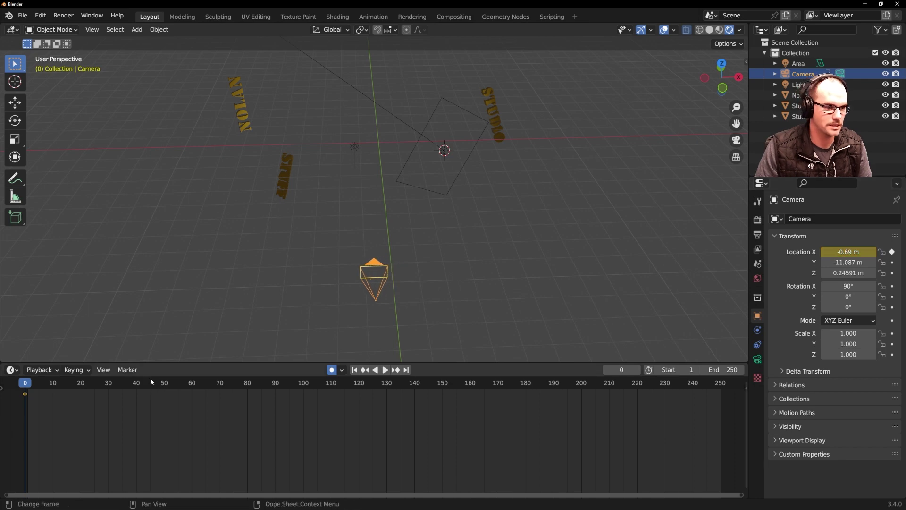
Step: At frame 60, set the camera's X location to 0.6 m and preview the camera slide through the camera view
key(space)
drag(118, 388, 192, 386)
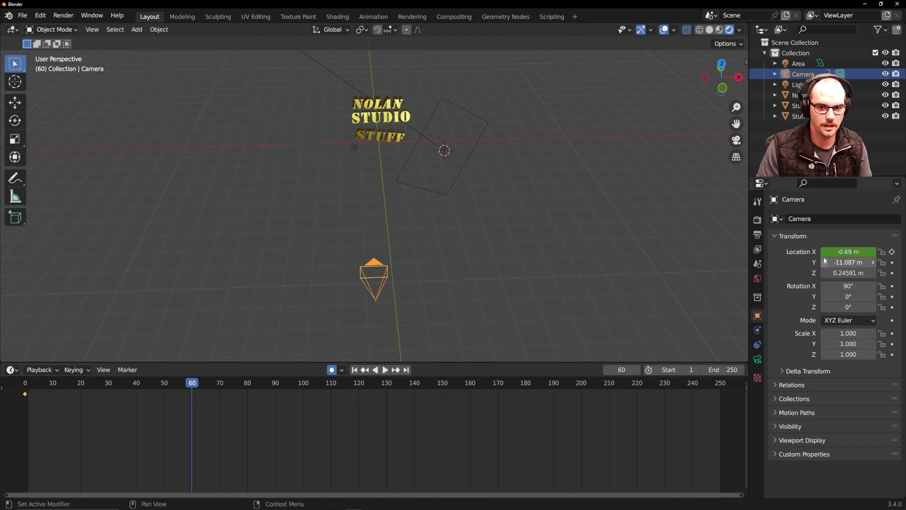
click(857, 252)
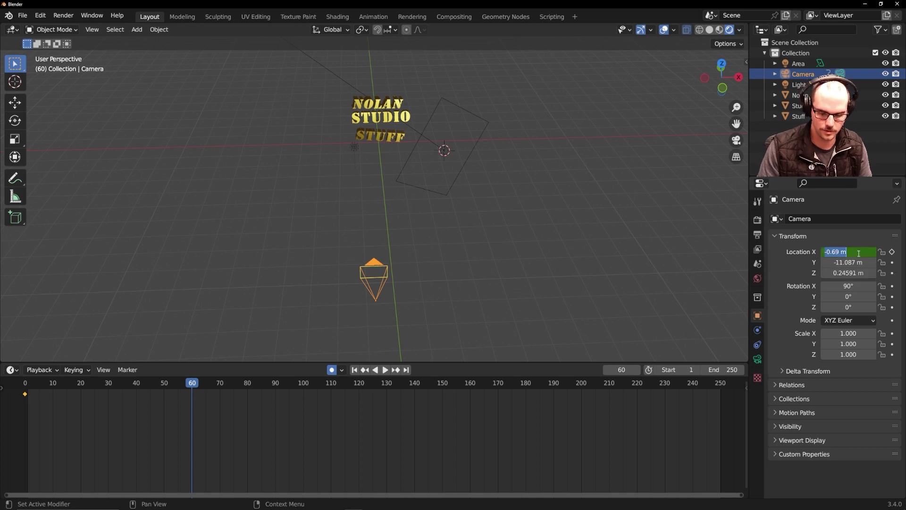
text(0.6)
key(Return)
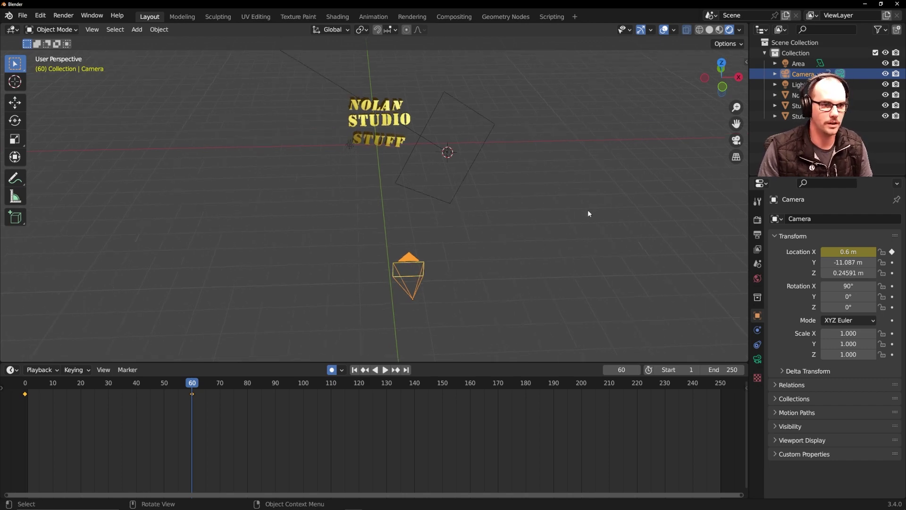
key(KP_0)
drag(89, 381, 120, 418)
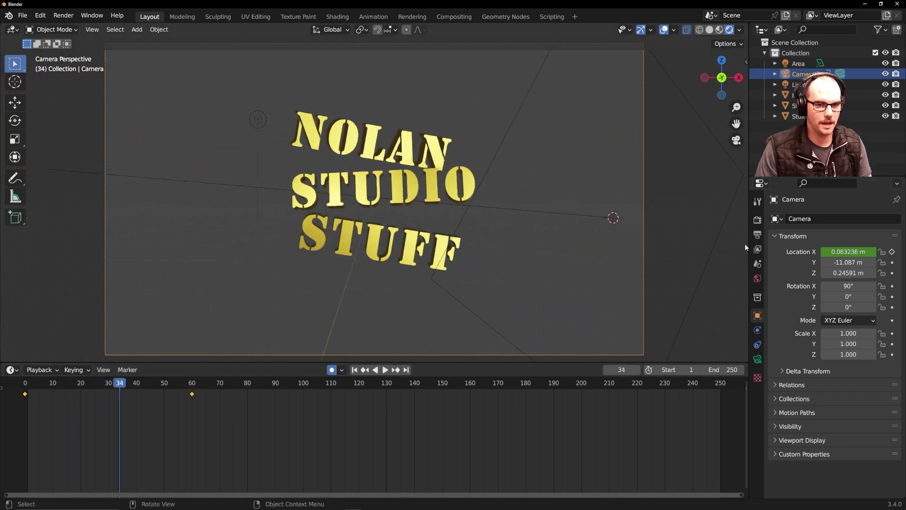
Step: Add a mesh plane at the 3D cursor and scale it up to about 5.09
click(711, 263)
middle_drag(711, 264, 551, 210)
key(shift+a)
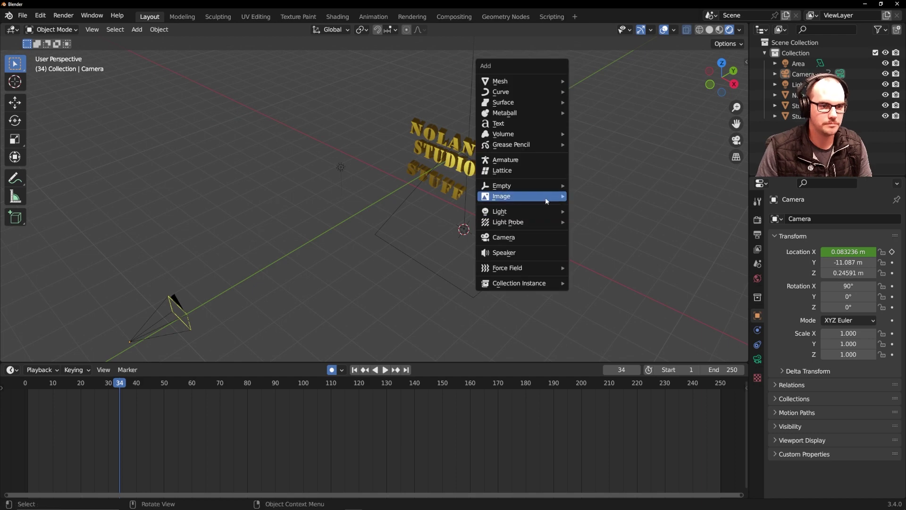
mouse_move(543, 81)
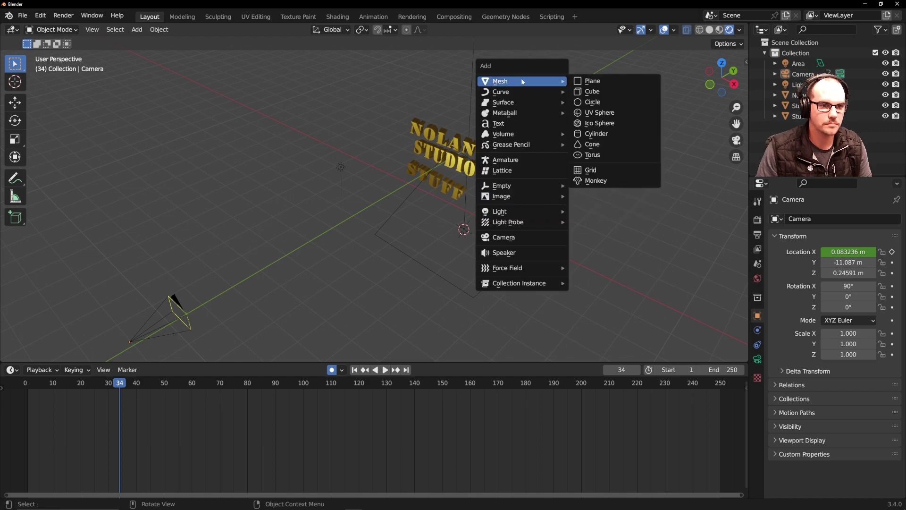
click(611, 81)
key(s)
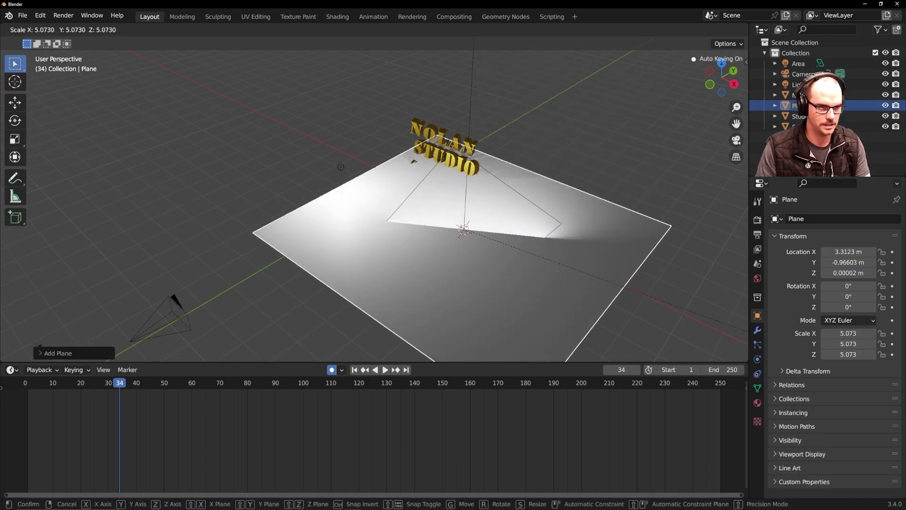
click(48, 351)
click(47, 353)
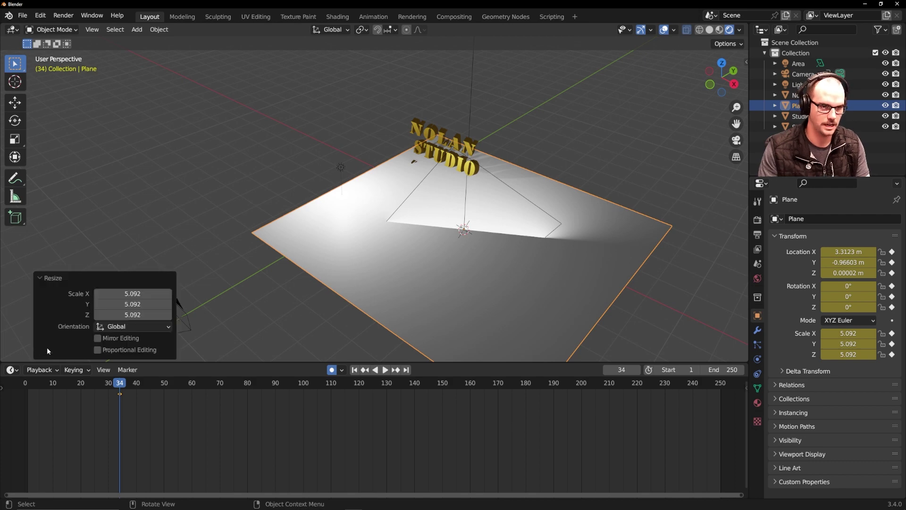
Step: Rotate the plane 90° about the global X axis so it stands upright
key(r)
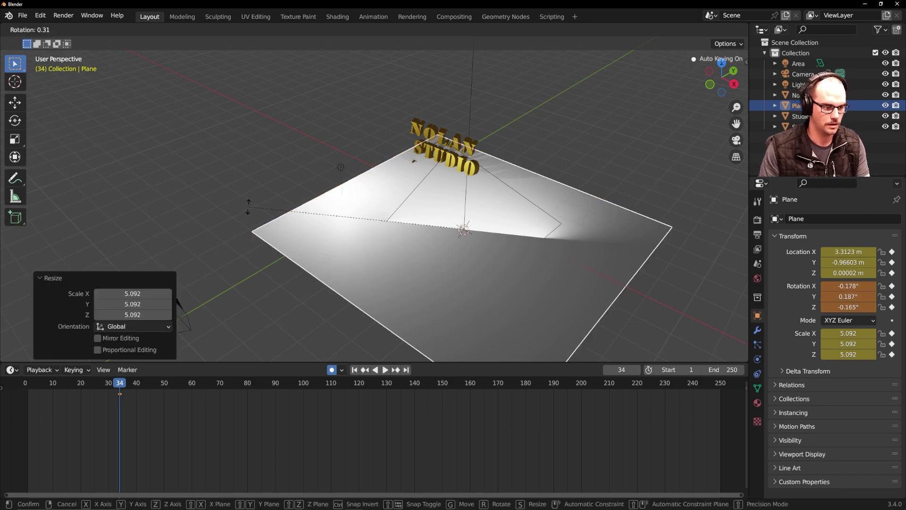
text(x)
text(90)
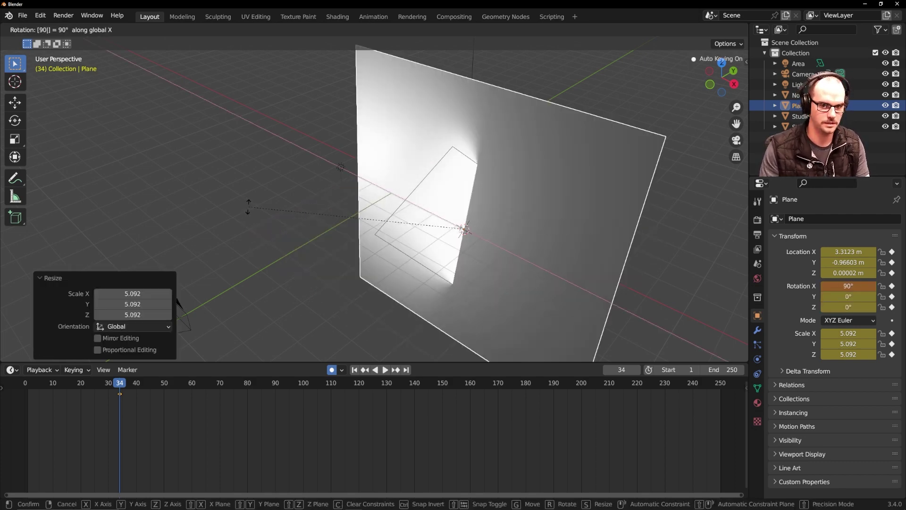
key(Return)
Step: Move the plane behind the words as a backdrop, to about X 1.01 m, Y 2.94 m, Z 0.33 m
middle_drag(621, 185, 542, 179)
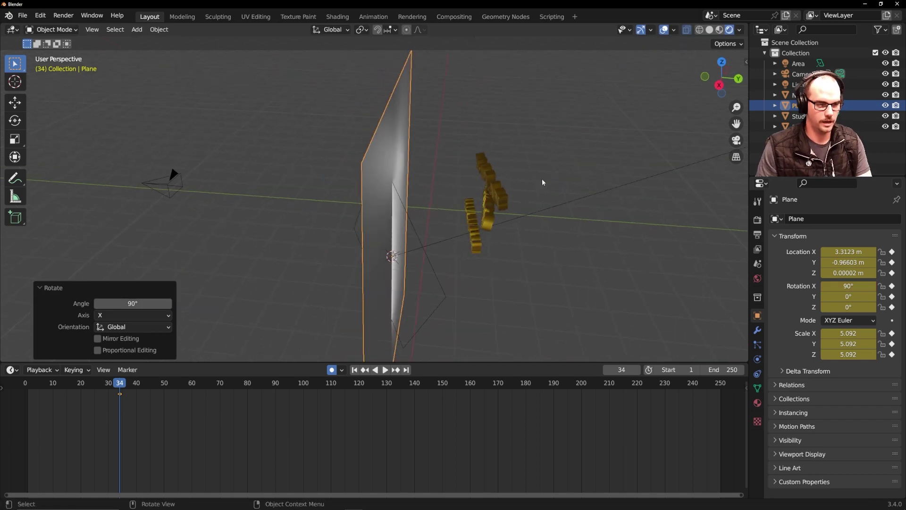
key(g)
click(628, 254)
middle_drag(627, 254, 682, 235)
key(g)
click(591, 219)
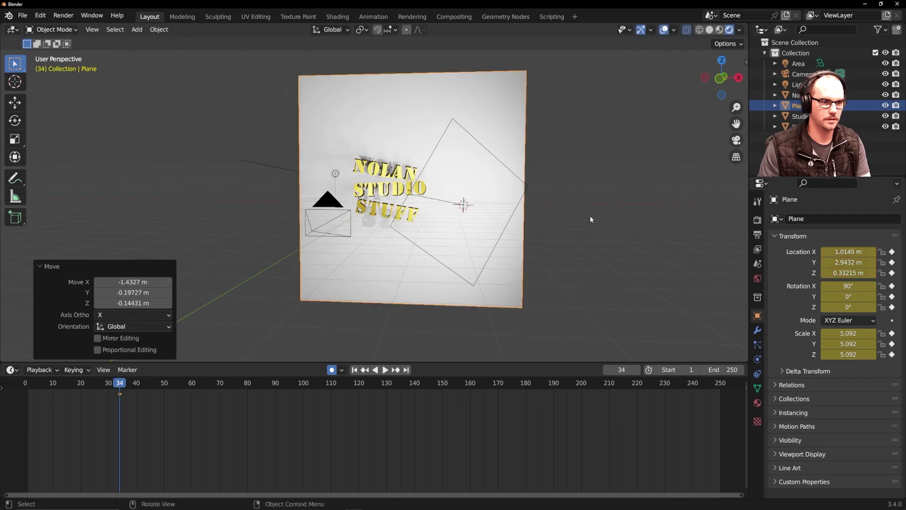
Step: Enlarge the backdrop plane to a scale of about 7.93 and check its coverage through the camera
key(s)
click(566, 241)
middle_drag(566, 240, 538, 243)
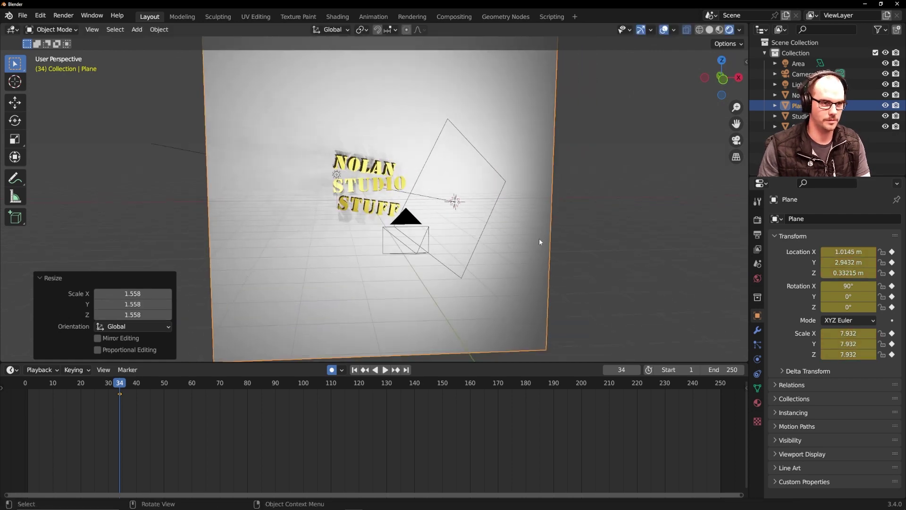
scroll(540, 242, up, 3)
key(KP_0)
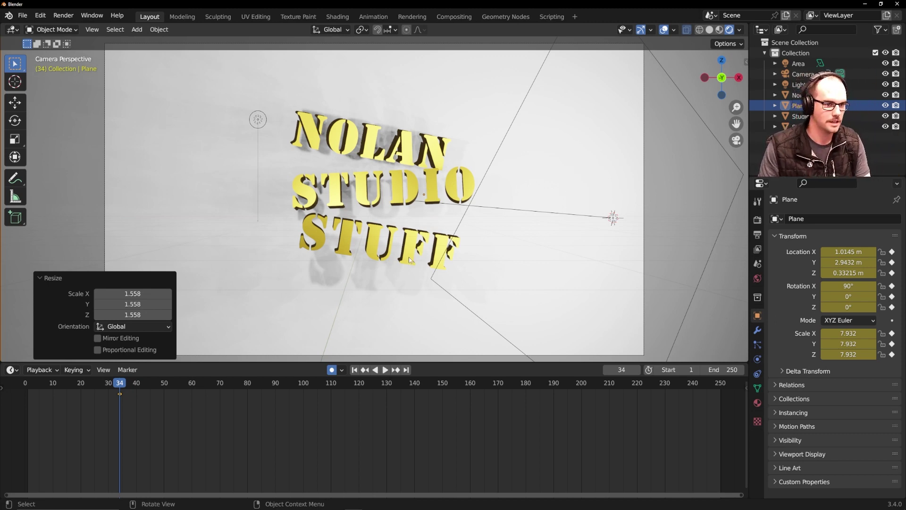
scroll(410, 260, down, 3)
middle_drag(586, 240, 592, 265)
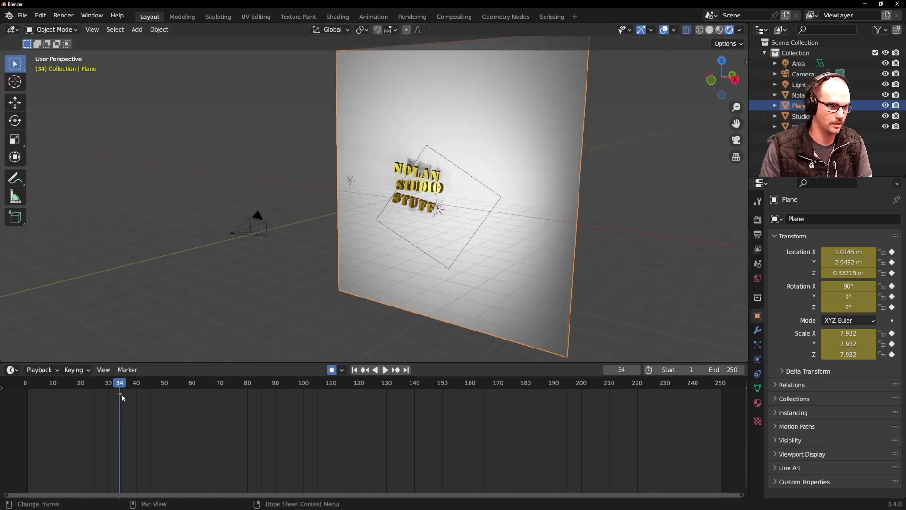
Step: Shift the backdrop plane's keyframe to frame 20 and go to frame 0
drag(119, 395, 107, 396)
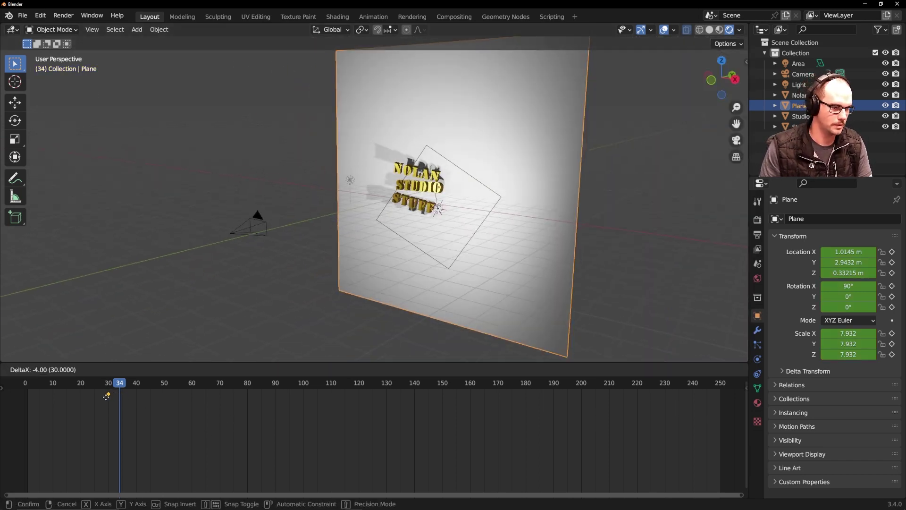
click(80, 394)
click(82, 386)
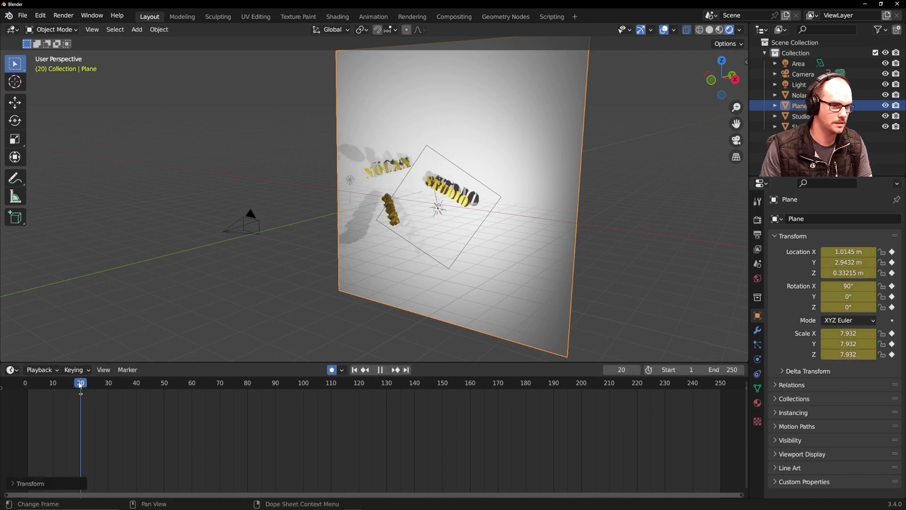
drag(79, 386, 25, 388)
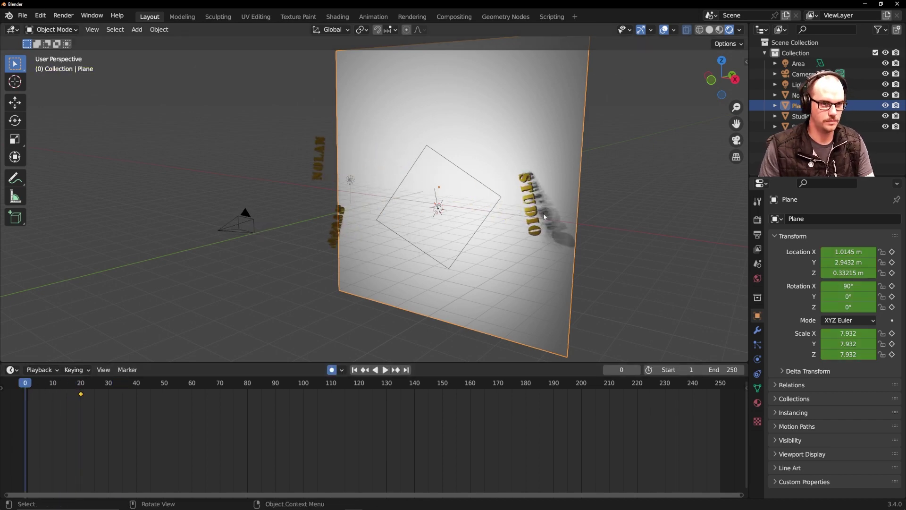
Step: At frame 0, raise the backdrop plane 15.42 m along Z, check its descent through the camera, and return to frame 0
key(g)
key(z)
click(509, 243)
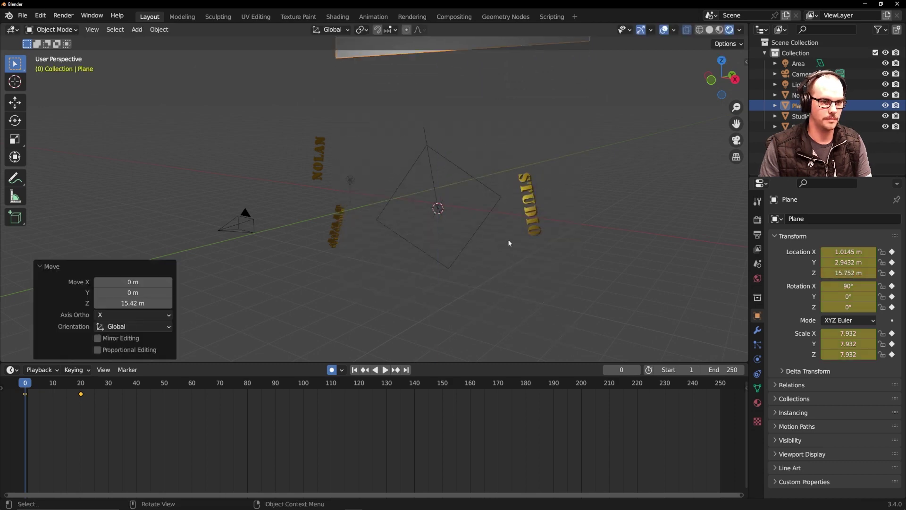
ctrl+scroll(176, 390, left, 5)
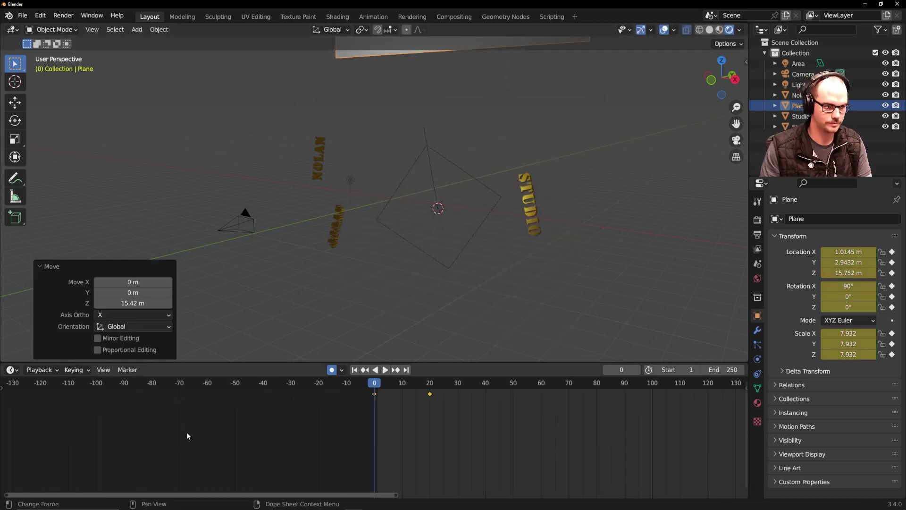
middle_drag(493, 203, 484, 211)
key(KP_0)
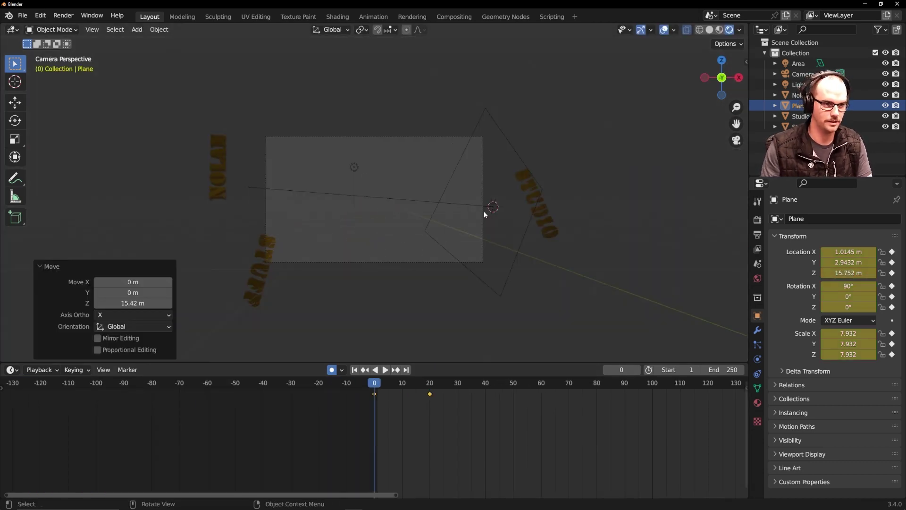
drag(376, 387, 397, 391)
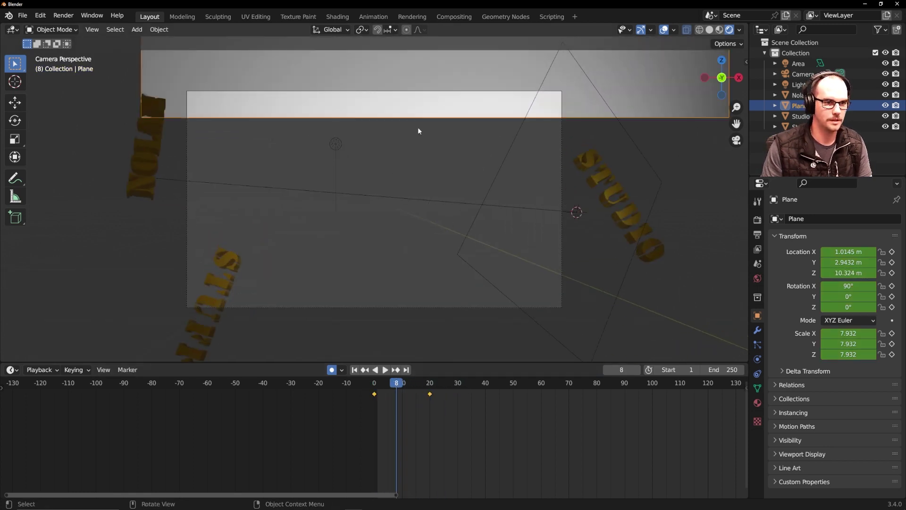
click(374, 391)
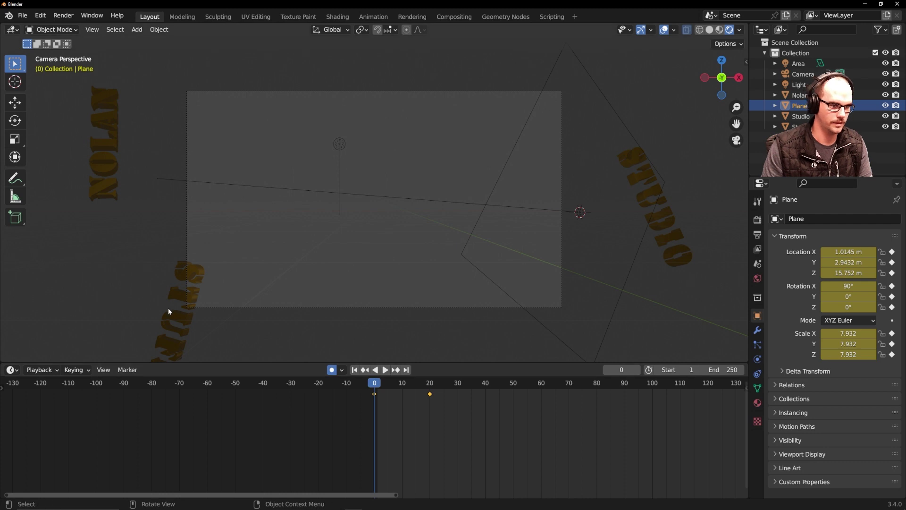
Step: At frame 1, move the word STUFF about 0.75 m in negative X, out of the camera's view, and preview the animation
click(180, 296)
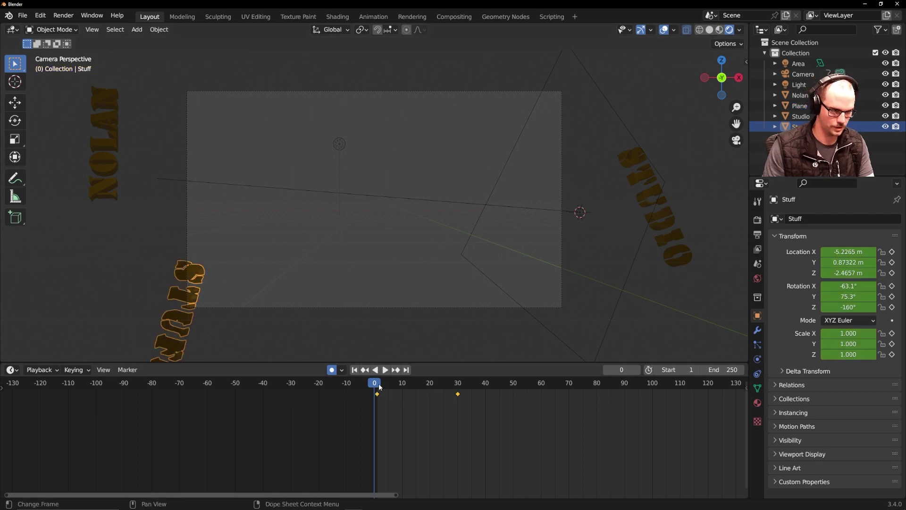
key(space)
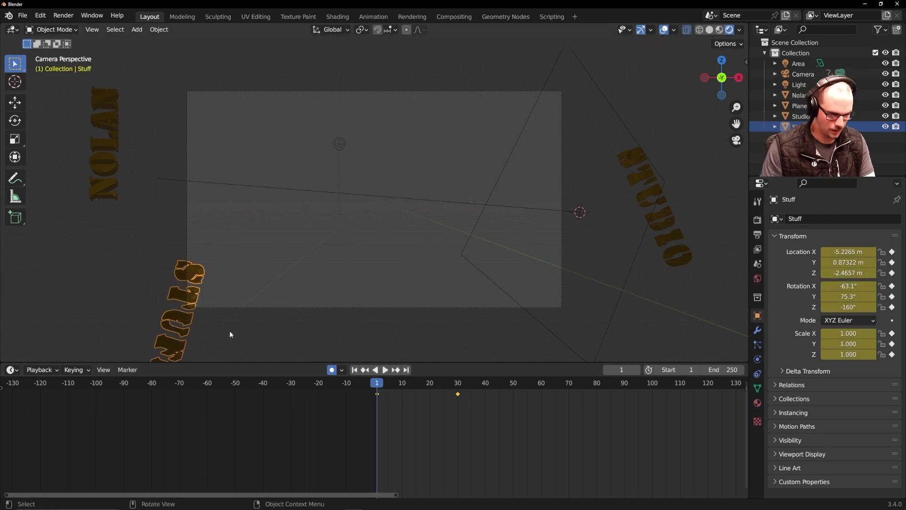
key(g)
click(210, 331)
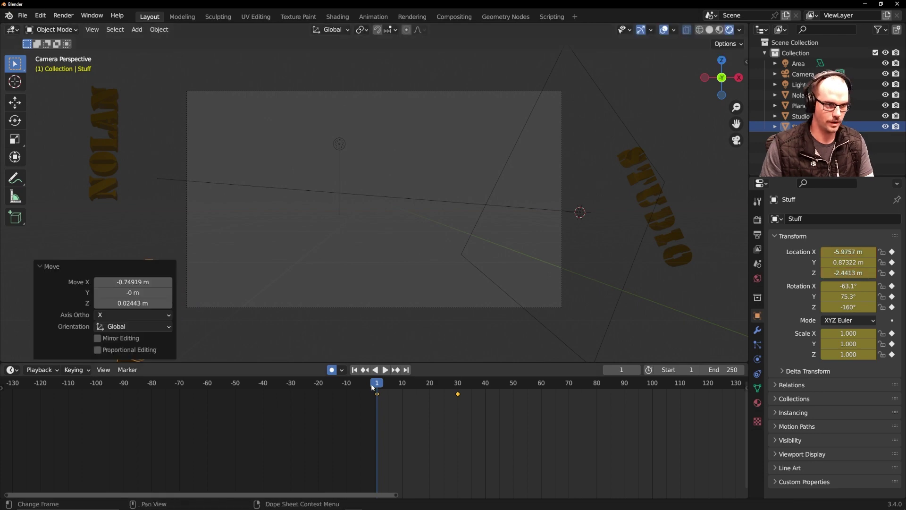
key(space)
mouse_move(465, 393)
mouse_down()
mouse_move(426, 393)
mouse_move(460, 394)
mouse_up()
key(space)
Step: Switch the render engine to Cycles and set its device to GPU Compute
click(758, 219)
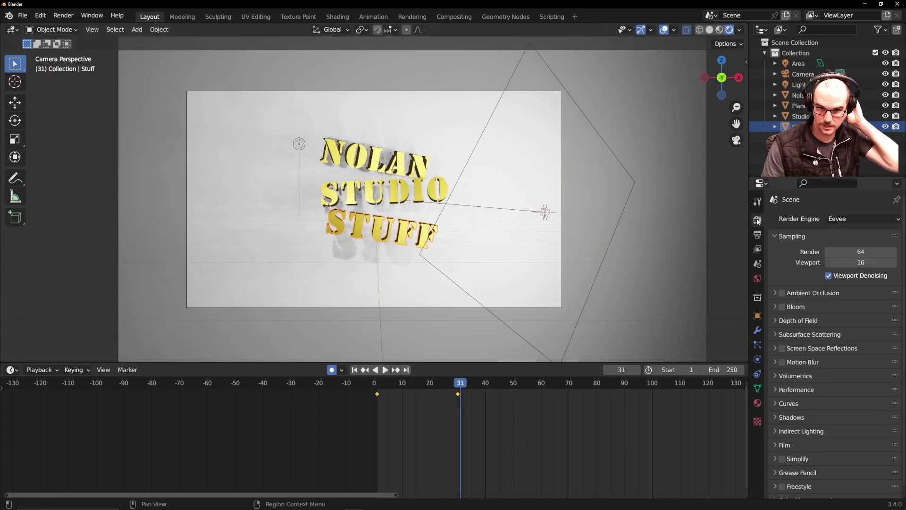
click(846, 220)
click(845, 255)
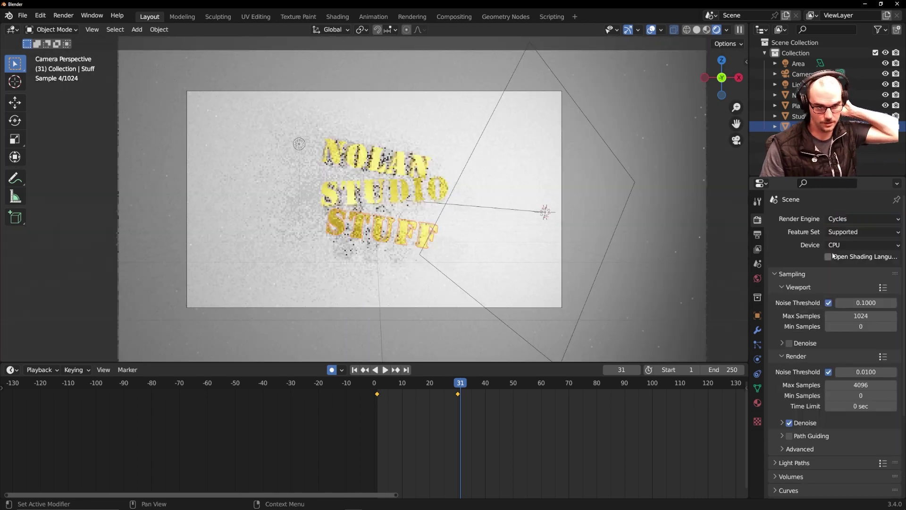
click(843, 245)
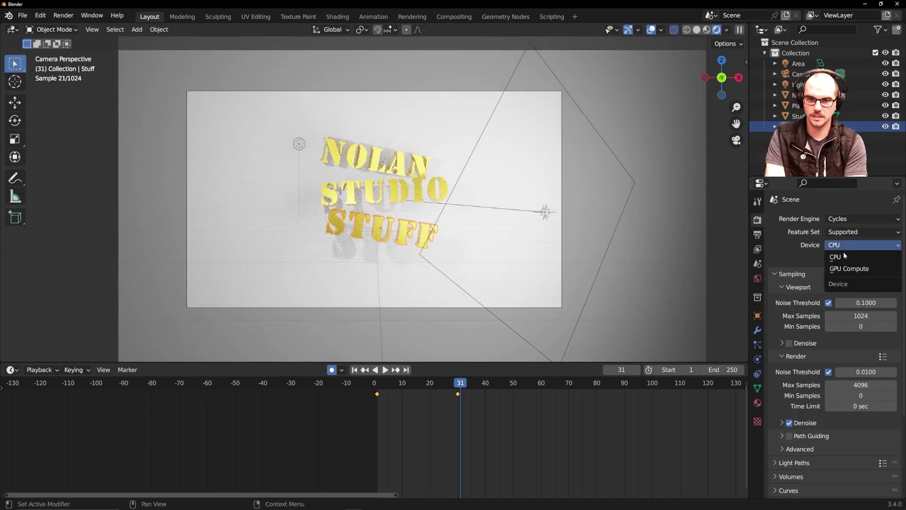
click(843, 269)
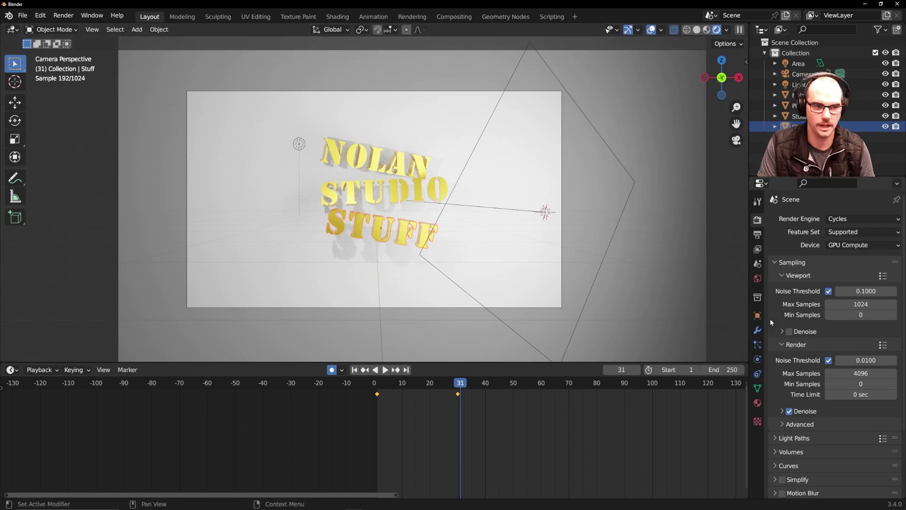
Step: At frame 36, add a monkey mesh and move it about X -1.86 m, Y -1.46 m, Z 1.24 m
drag(418, 386, 474, 397)
key(shift+a)
mouse_move(477, 265)
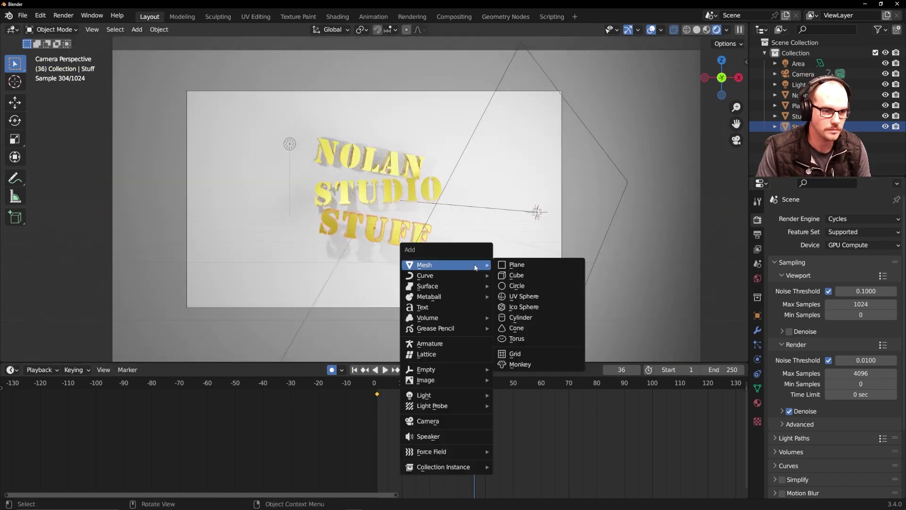
click(549, 366)
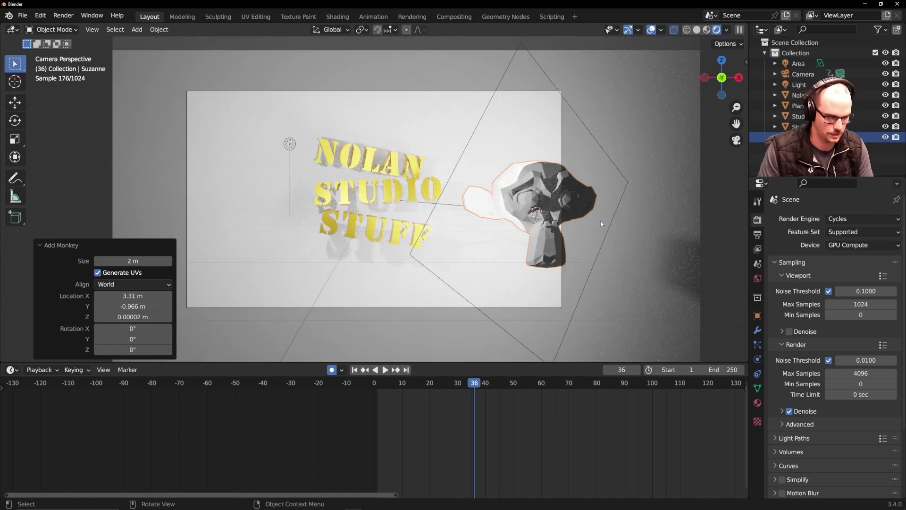
middle_drag(600, 221, 529, 202)
key(g)
click(488, 212)
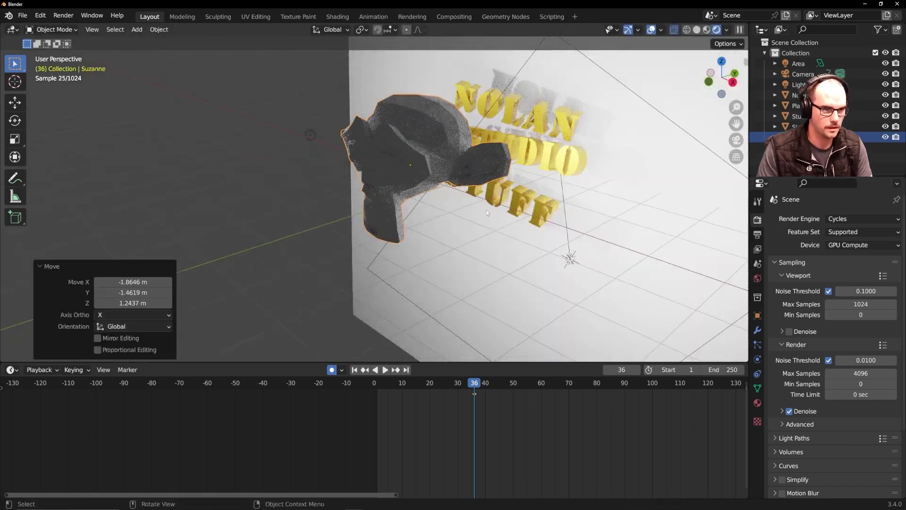
Step: Give the monkey head a new material with a purple base color
click(758, 402)
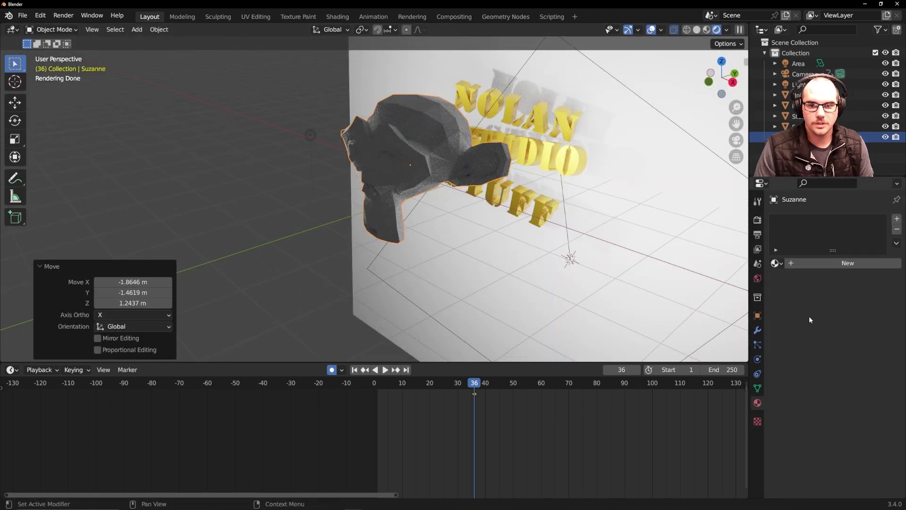
click(816, 263)
click(844, 355)
click(866, 261)
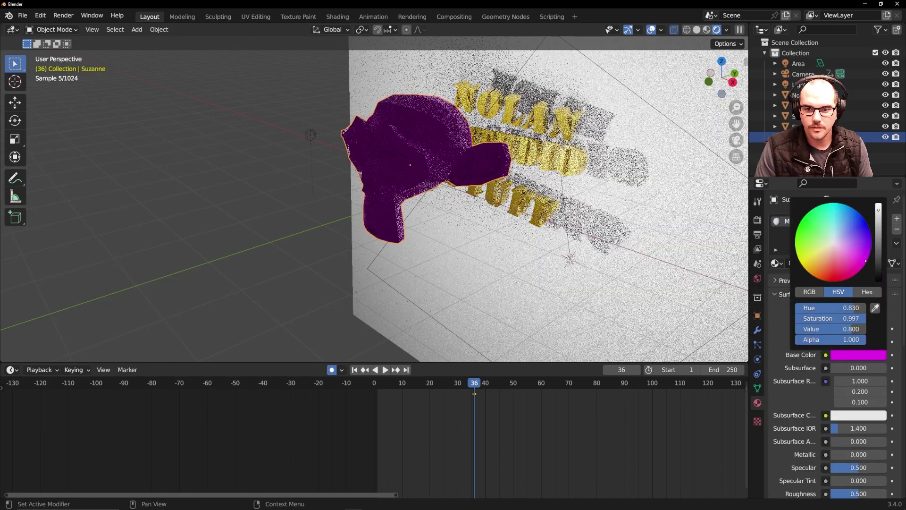
drag(865, 261, 864, 240)
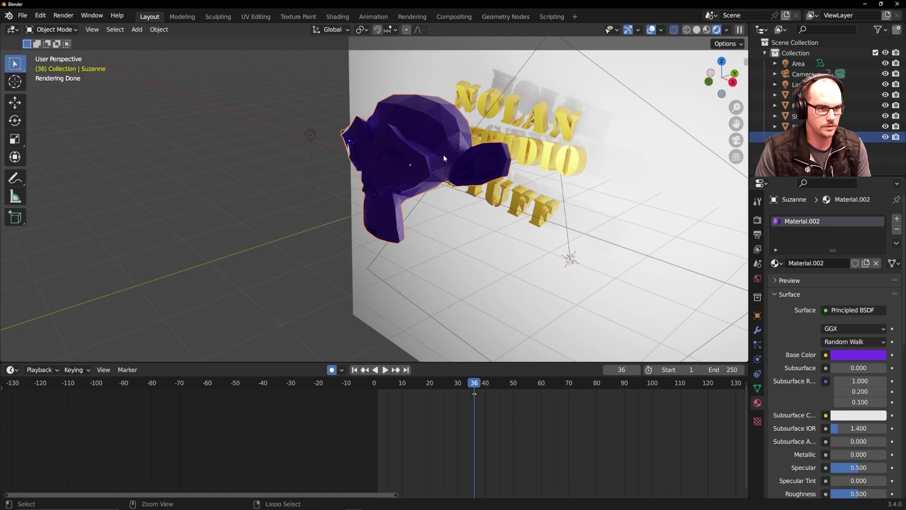
Step: Subdivide the monkey head at level 2 and shade it smooth
key(ctrl+2)
middle_drag(384, 169, 404, 214)
right_click(439, 140)
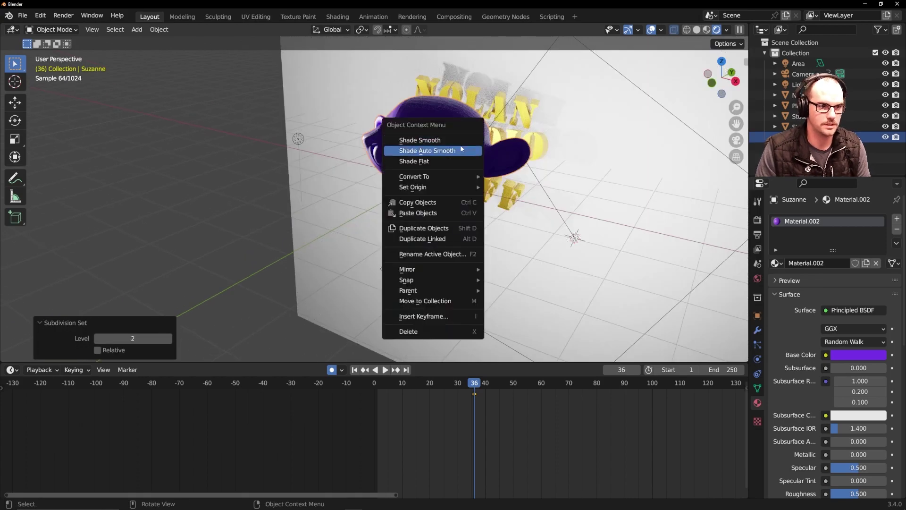
click(465, 140)
Step: Move the monkey head toward the backdrop by about X 0.93 m, Y 2.75 m, Z -0.21 m
middle_drag(525, 203, 469, 256)
key(g)
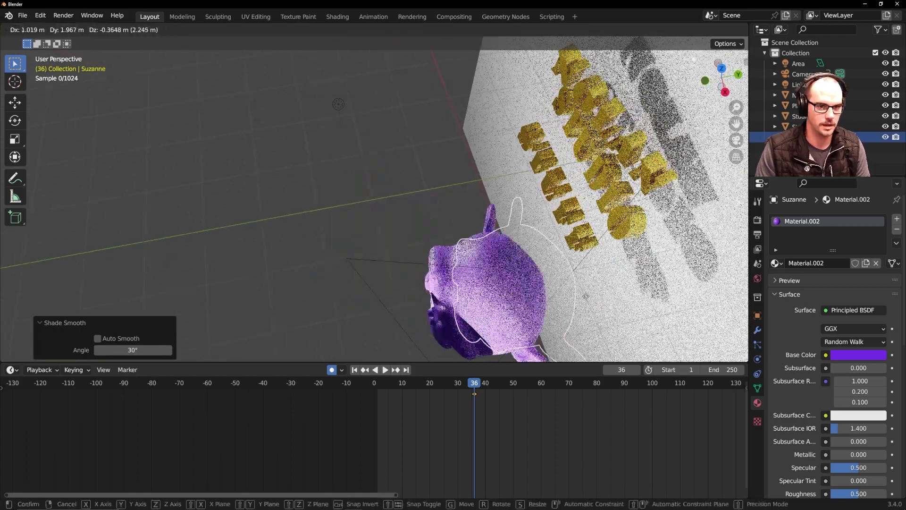
click(618, 274)
middle_drag(618, 274, 613, 212)
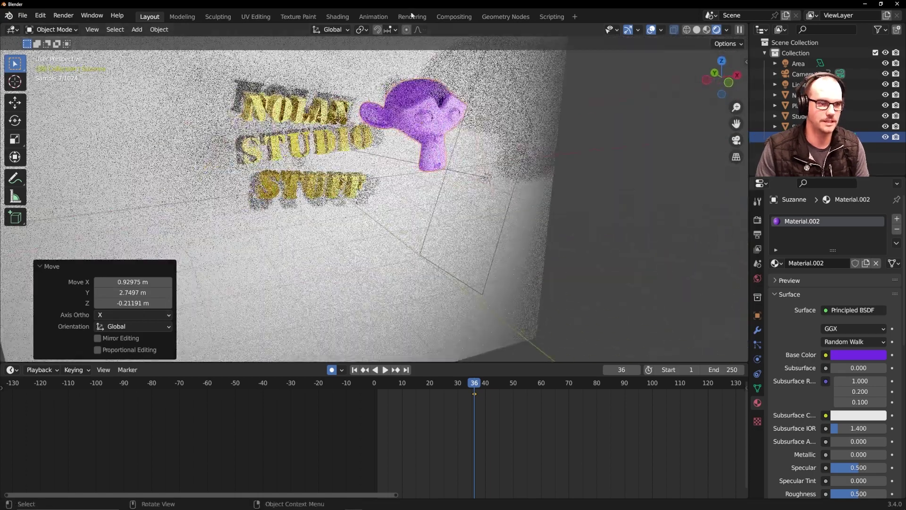
Step: Shrink the monkey head to about 0.38 scale and move it beside the words by about X -0.92 m, Y 0.08 m, Z -0.94 m
key(s)
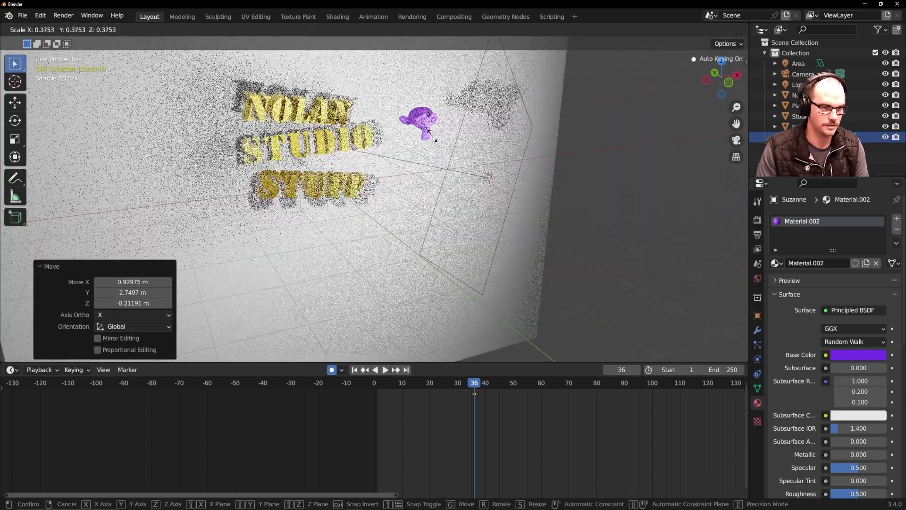
click(425, 133)
key(g)
click(394, 177)
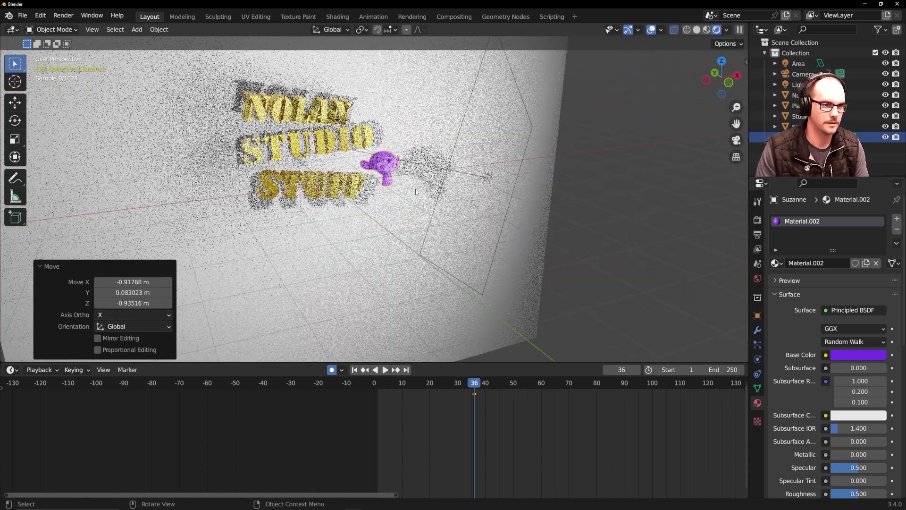
Step: Fine-tune the monkey head's position beside the ends of STUDIO and STUFF, and check it through the camera
middle_drag(394, 177, 488, 166)
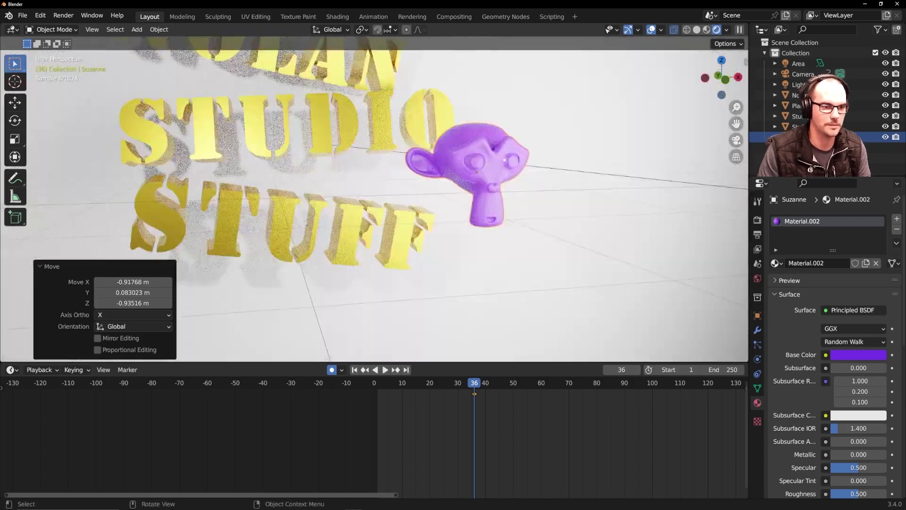
key(g)
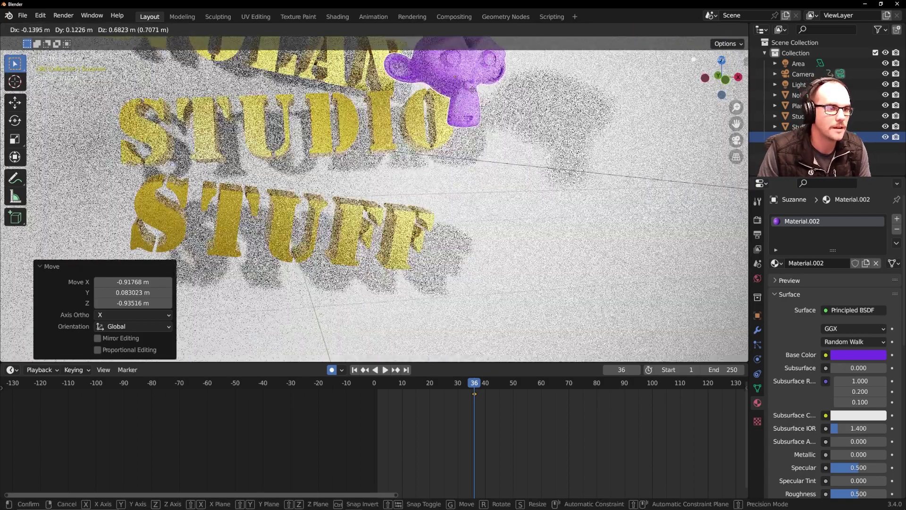
key(g)
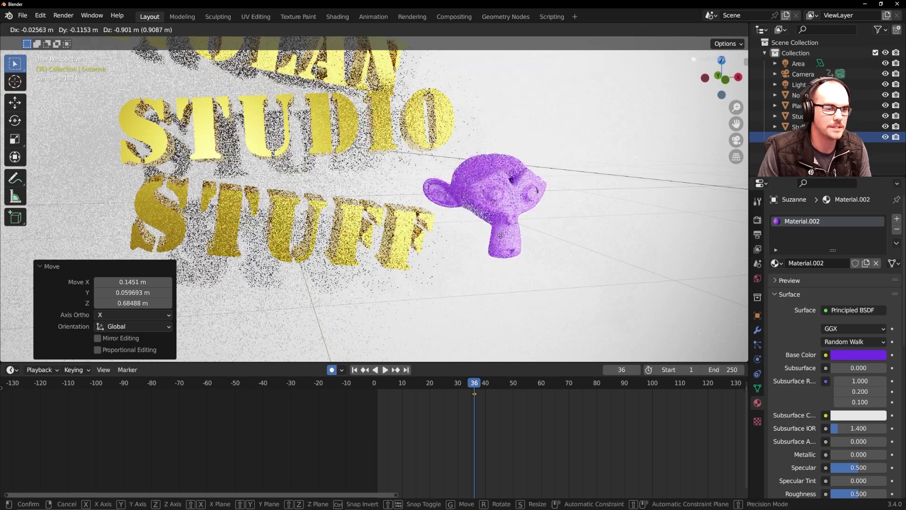
click(474, 241)
key(KP_0)
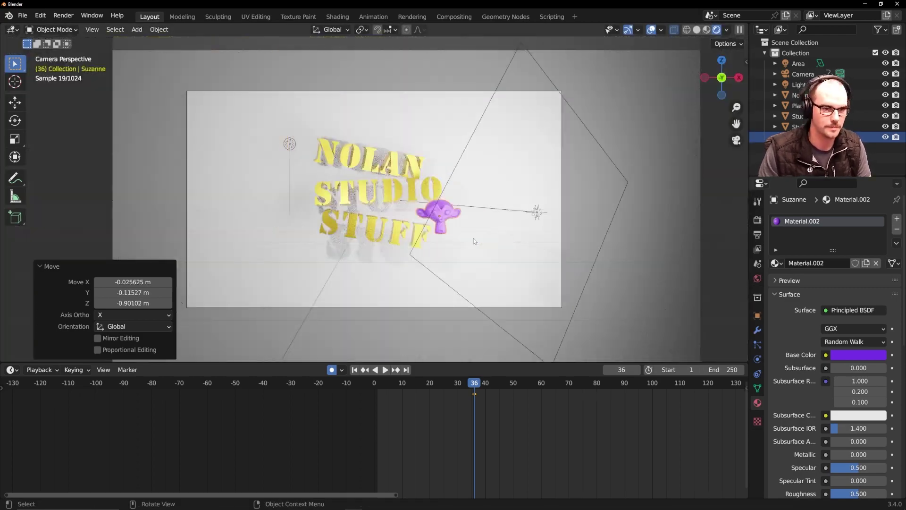
Step: Play back the animation through the camera from an early frame, and scrub to frame 37
click(392, 380)
key(space)
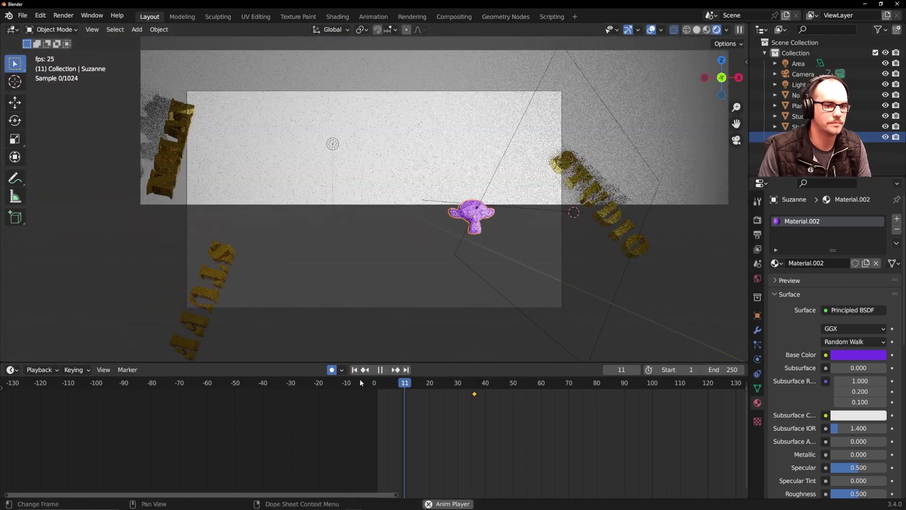
key(space)
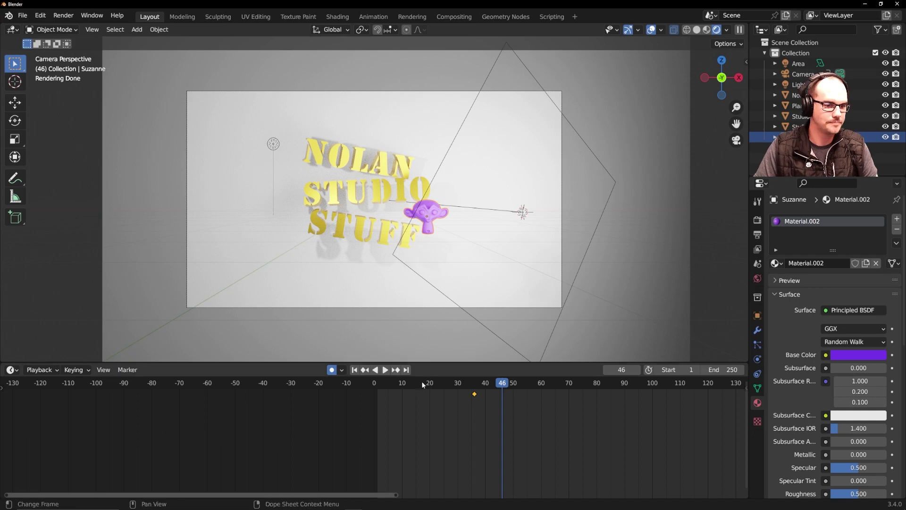
drag(421, 385, 477, 396)
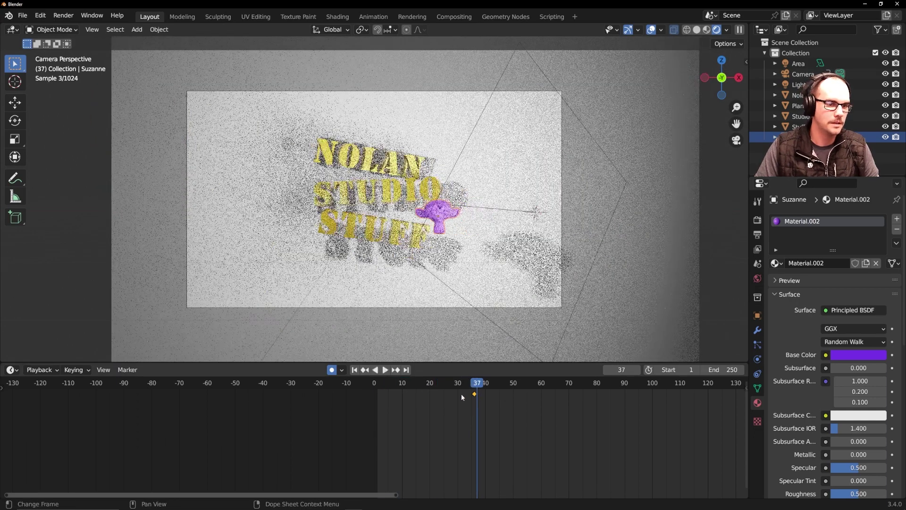